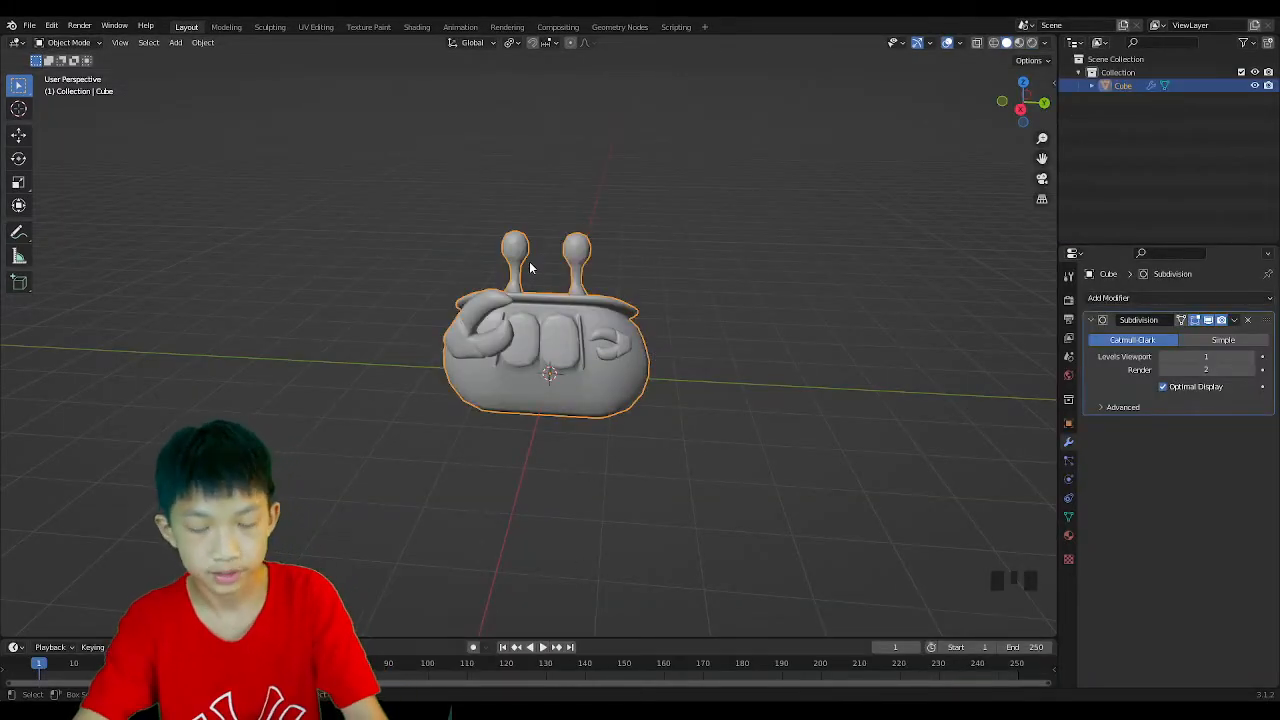
# Hide the existing character model so that the viewport is empty for a new object.
pyautogui.moveTo(645, 238); pyautogui.dragTo(507, 263, button='middle')
pyautogui.press('h')
pyautogui.hotkey('ctrl', 'z')
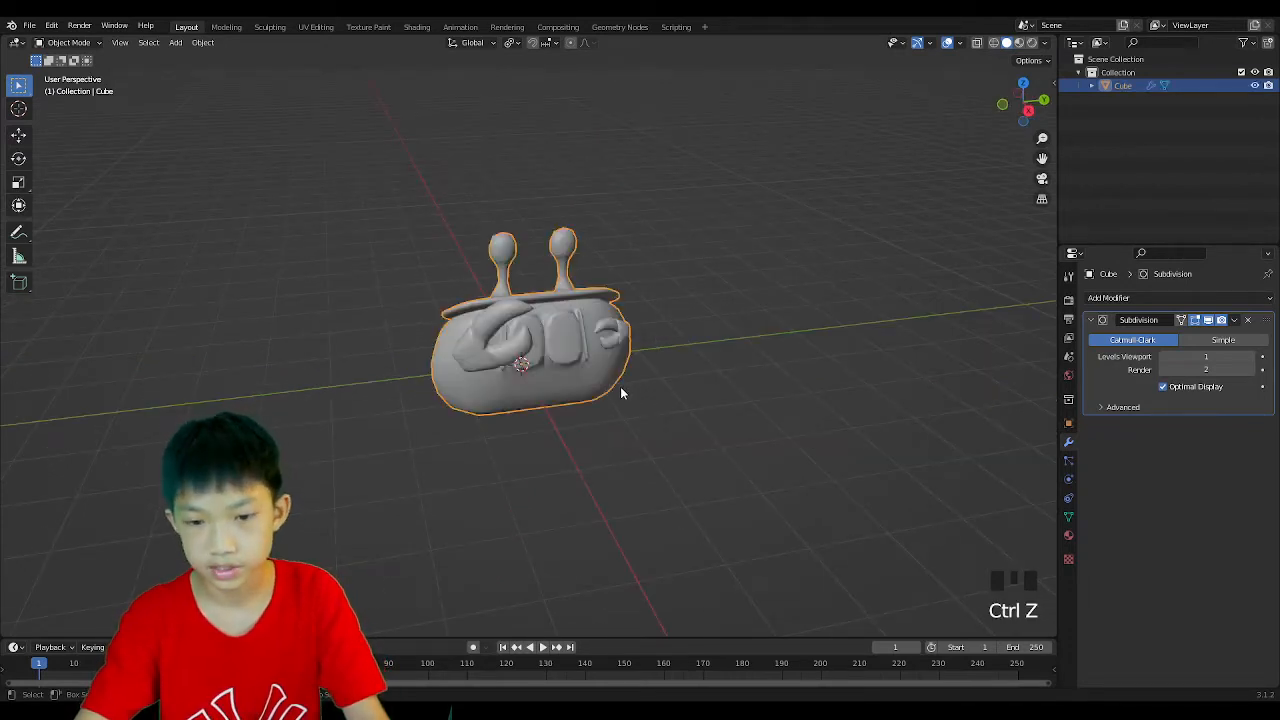
pyautogui.press('h')
pyautogui.moveTo(563, 377); pyautogui.dragTo(503, 371, button='middle')
pyautogui.scroll(2, 514, 377)
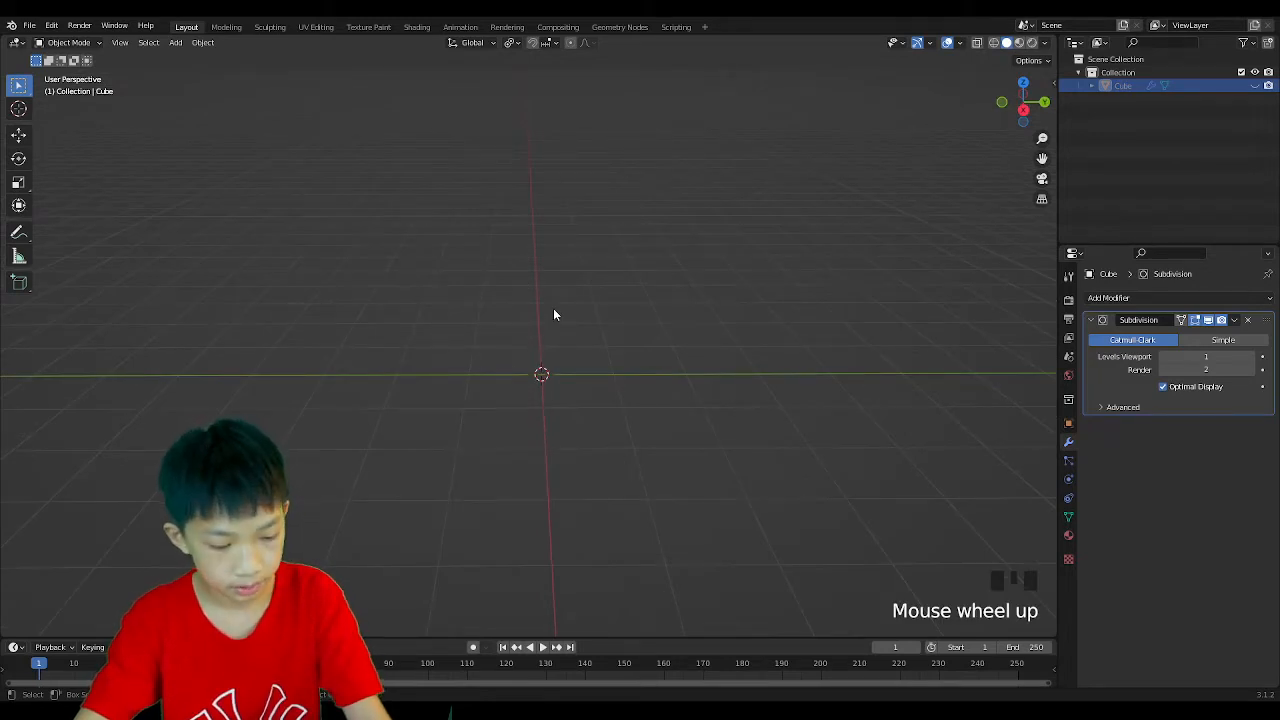
# Add a plane at the world origin and edit its mesh in vertex selection mode.
pyautogui.hotkey('shift', 'a')
pyautogui.moveTo(553, 304)
pyautogui.click(607, 303)
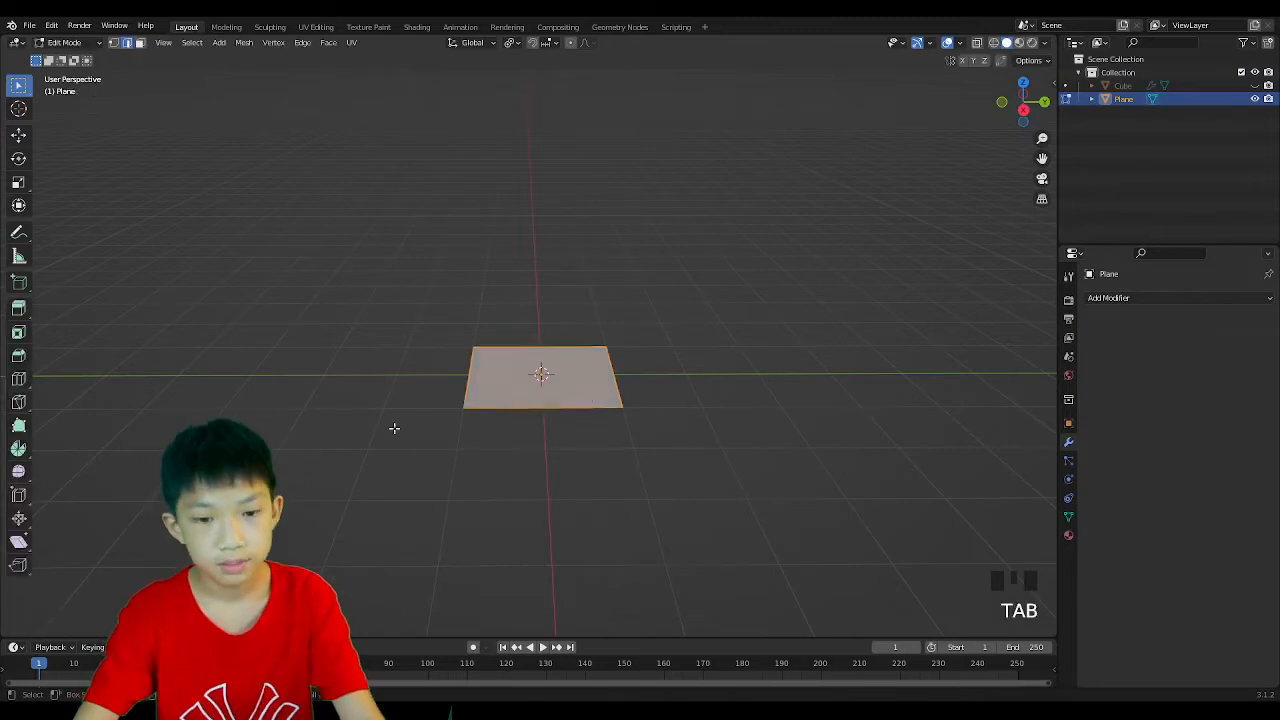
pyautogui.press('Tab')
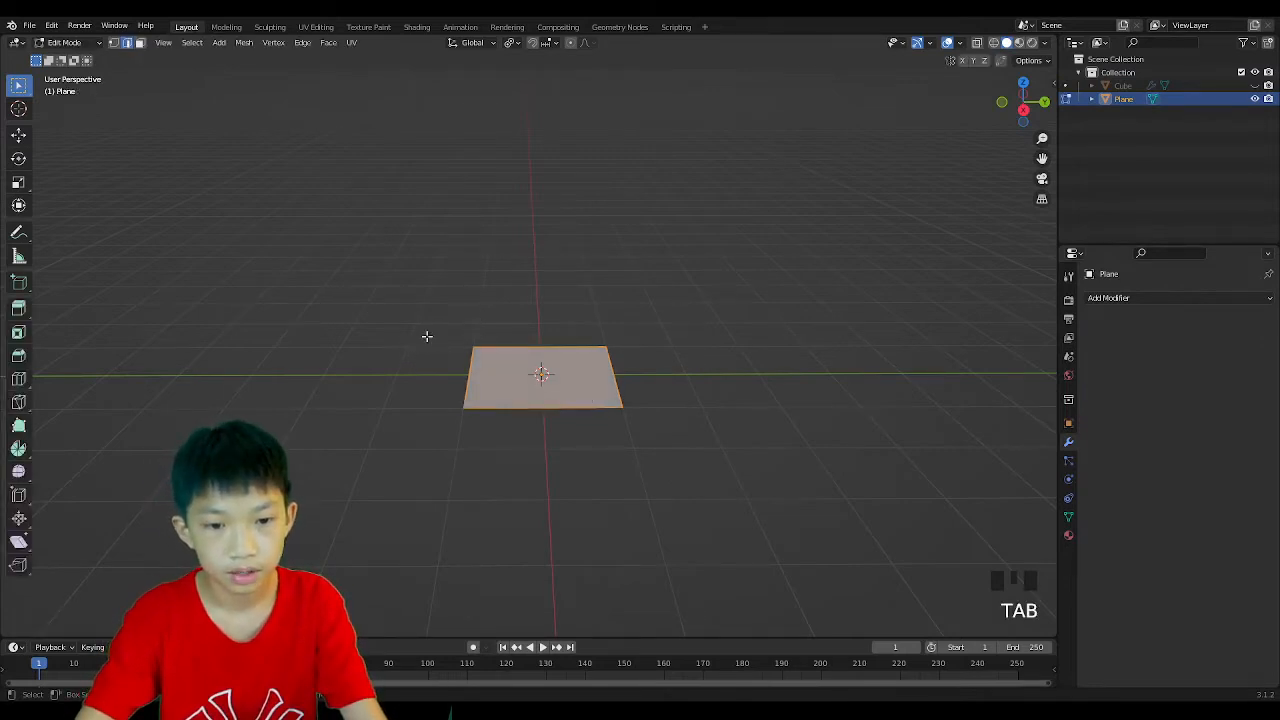
pyautogui.press('1')
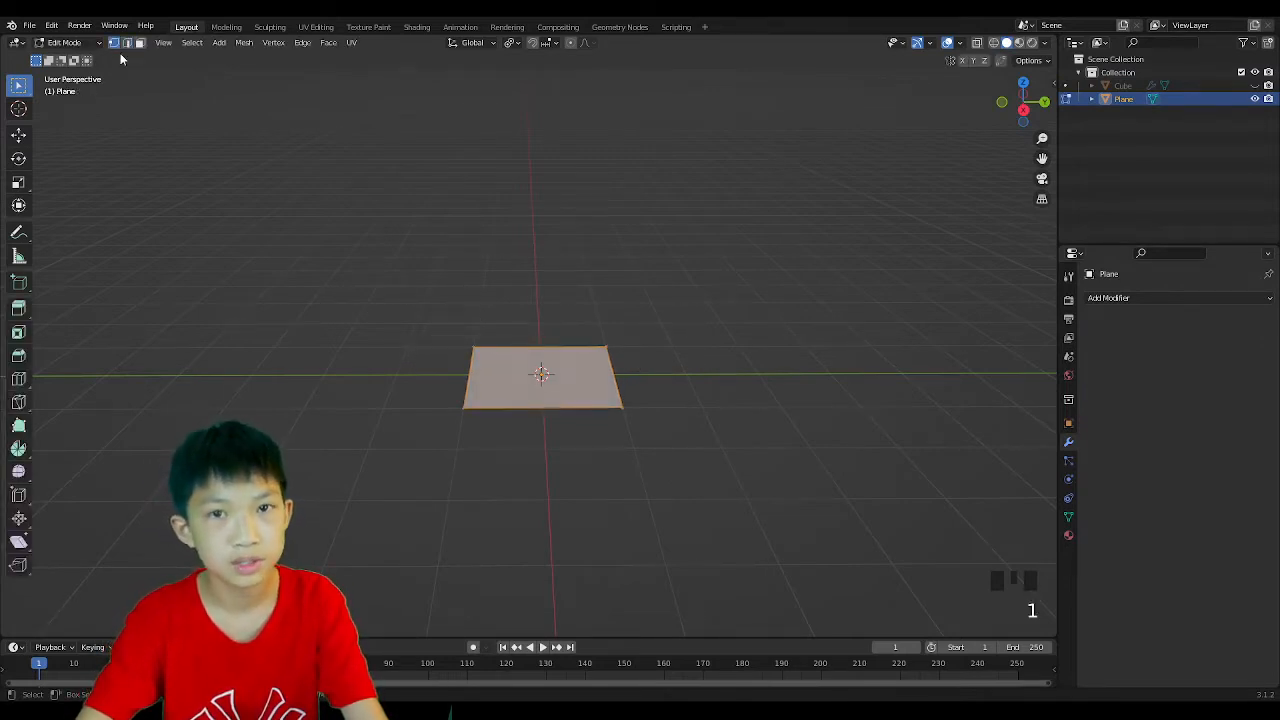
# Merge all of the plane's vertices into a single vertex at its centre.
pyautogui.click(546, 266)
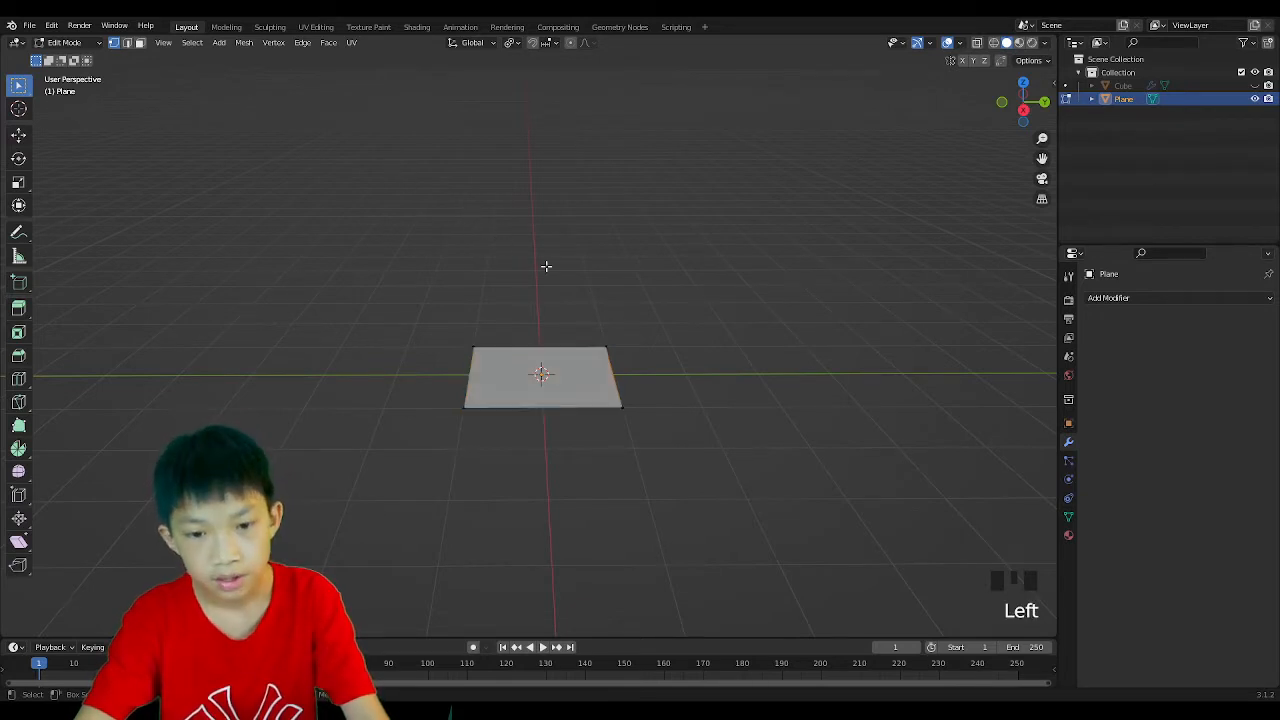
pyautogui.press('a')
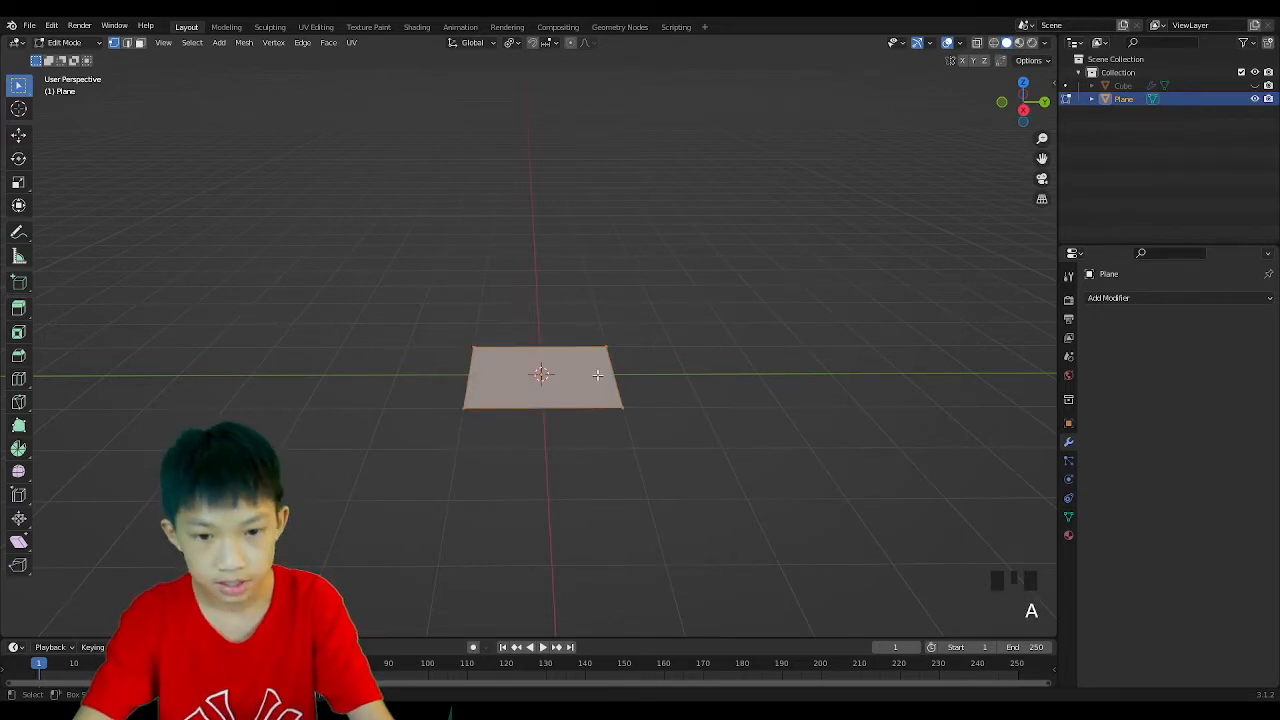
pyautogui.press('m')
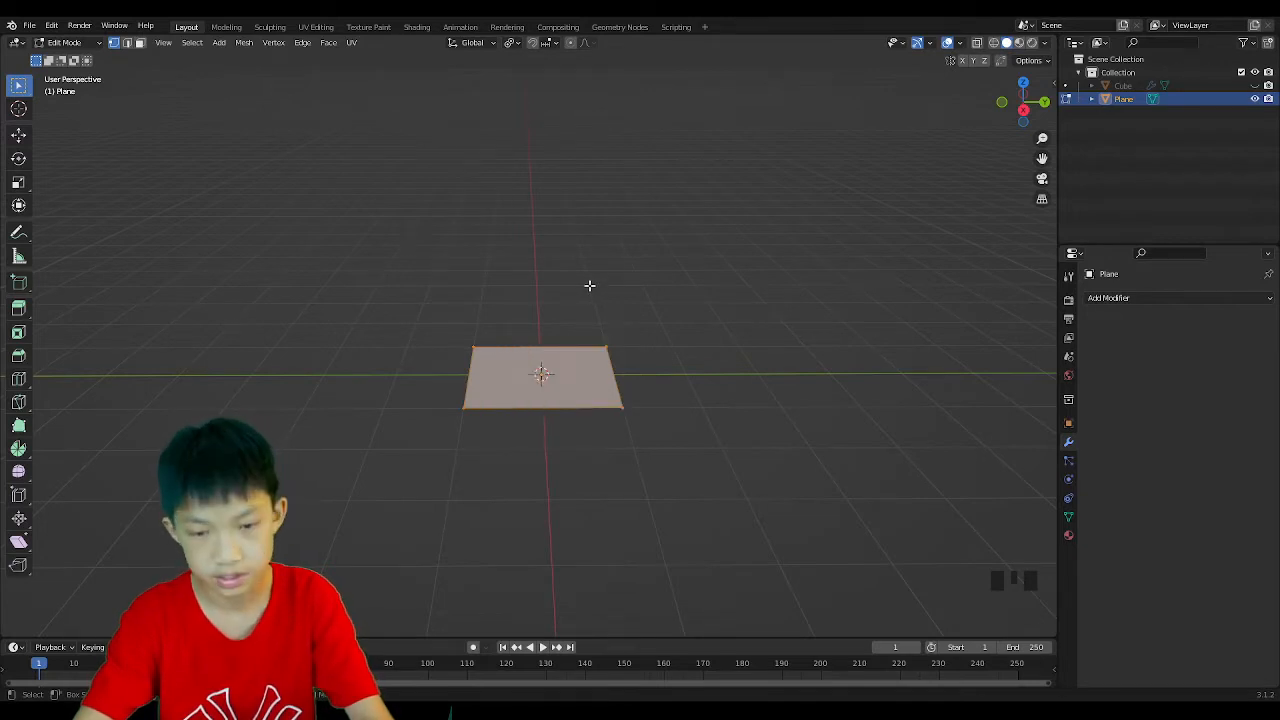
pyautogui.press('m')
pyautogui.click(535, 290)
pyautogui.click(553, 364)
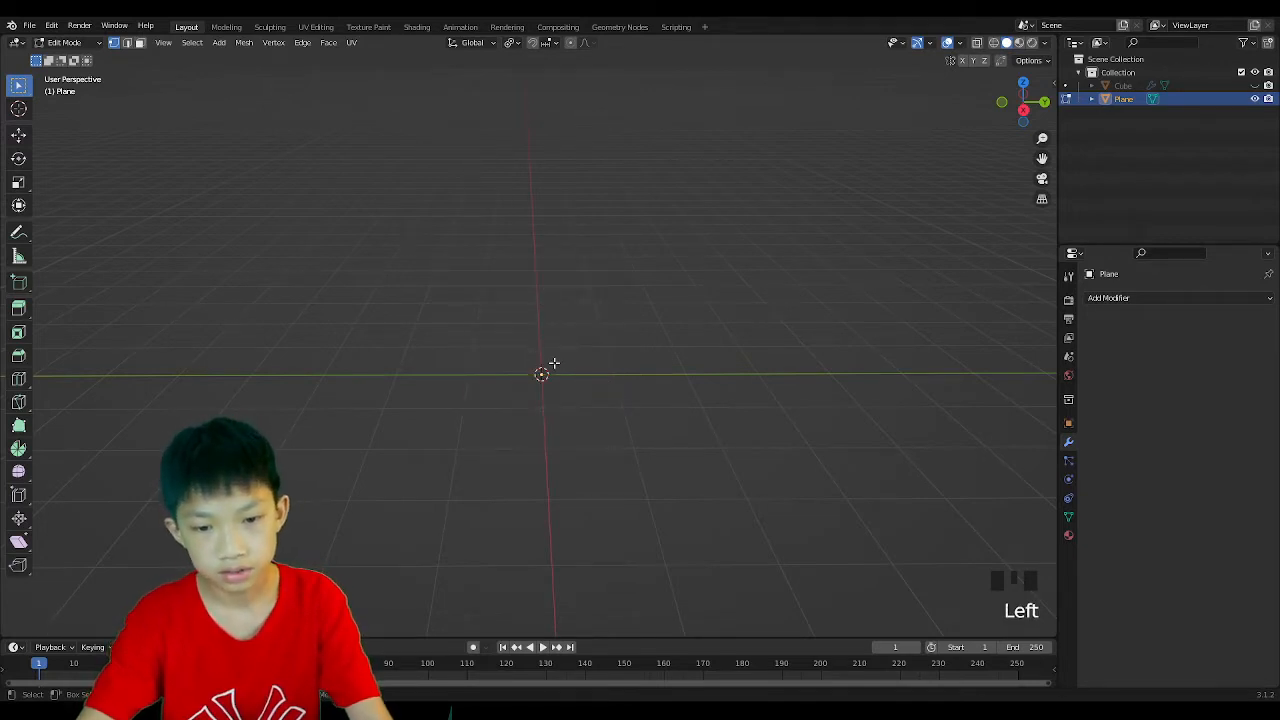
# Extrude the single vertex straight up along Z into a tall vertical edge.
pyautogui.scroll(5, 551, 400)
pyautogui.moveTo(548, 381); pyautogui.dragTo(523, 374, button='middle')
pyautogui.scroll(-3, 551, 400)
pyautogui.click(529, 387)
pyautogui.press('g')
pyautogui.rightClick(546, 325)
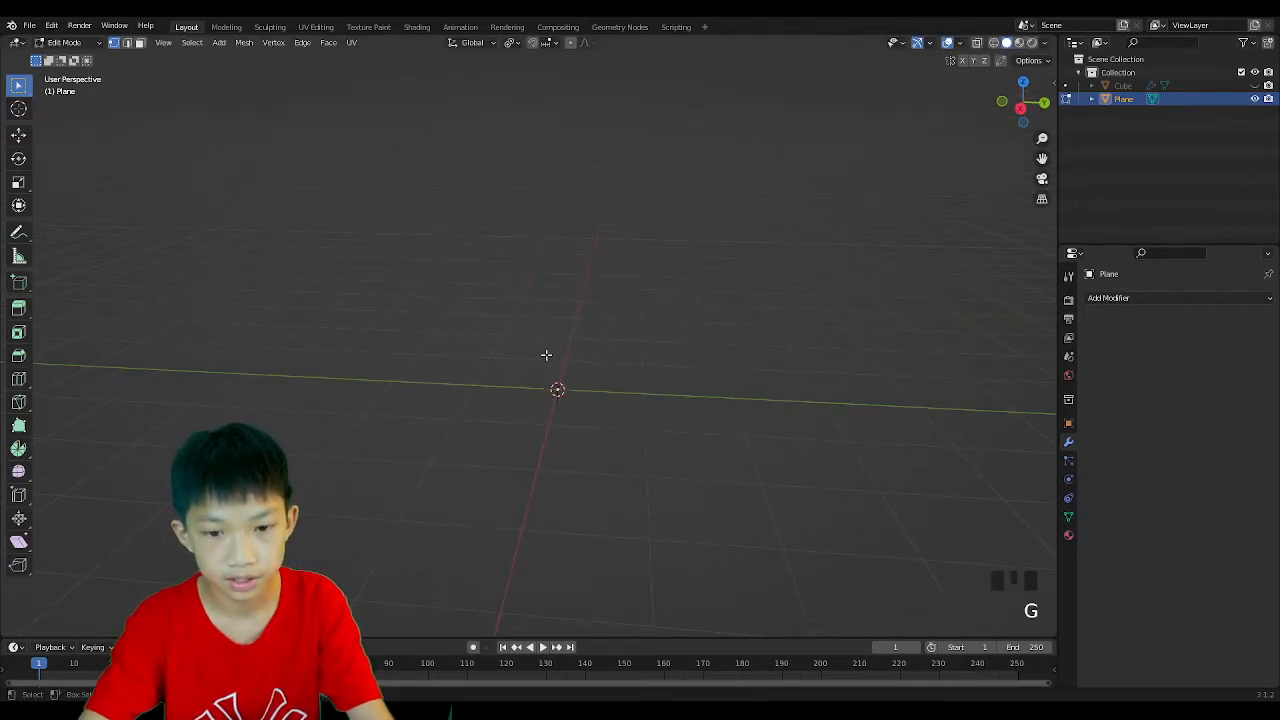
pyautogui.moveTo(570, 437); pyautogui.dragTo(583, 380, button='middle')
pyautogui.press('e')
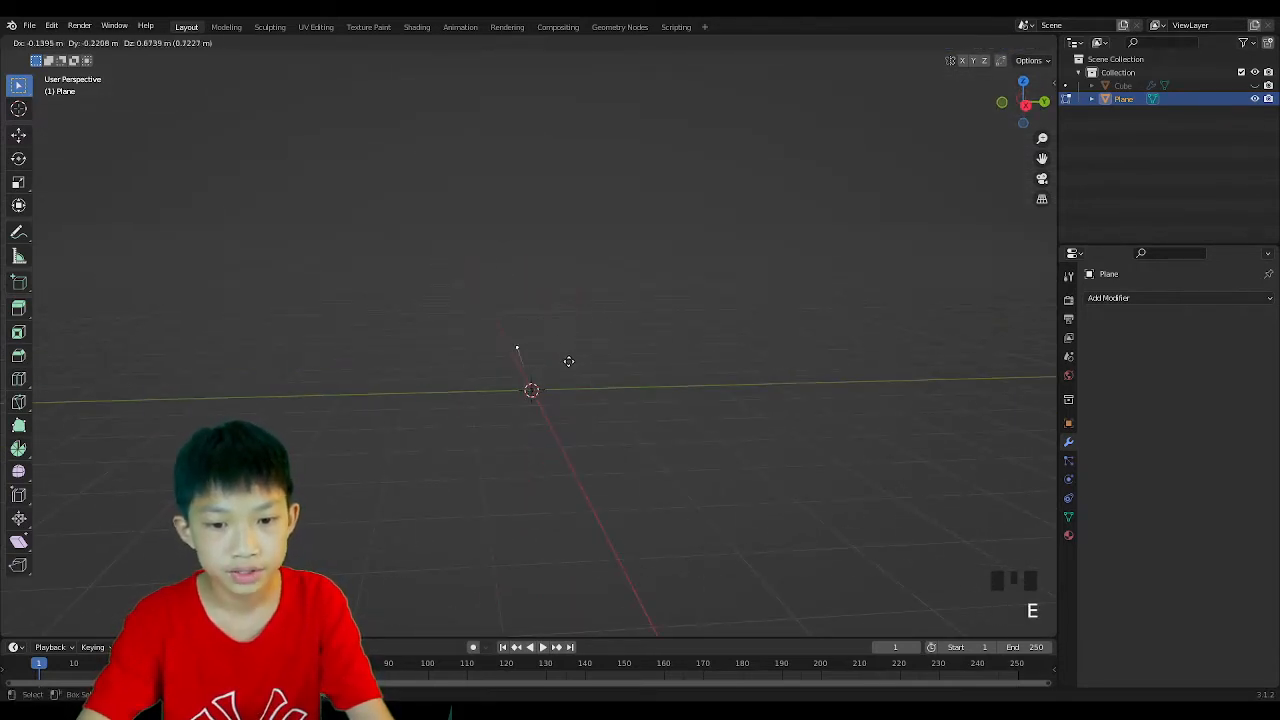
pyautogui.click(612, 125)
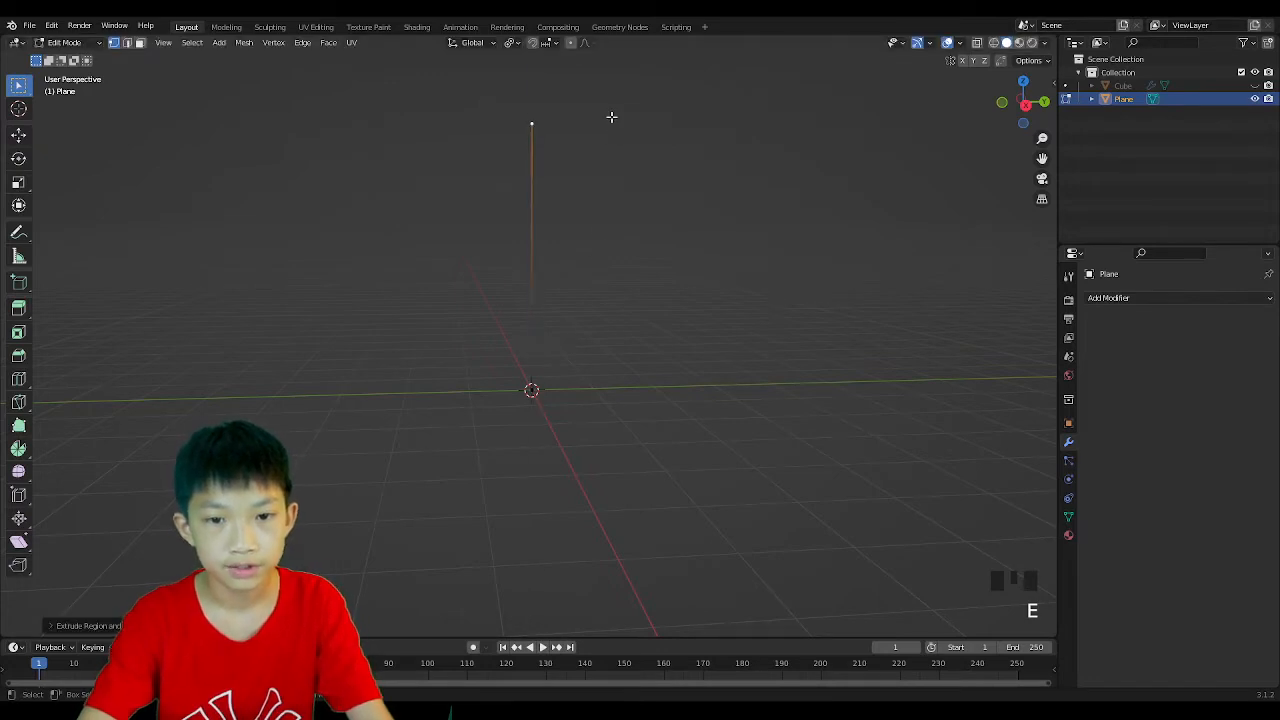
# Subdivide the whole vertical edge with the number of cuts set to 2.
pyautogui.press('a')
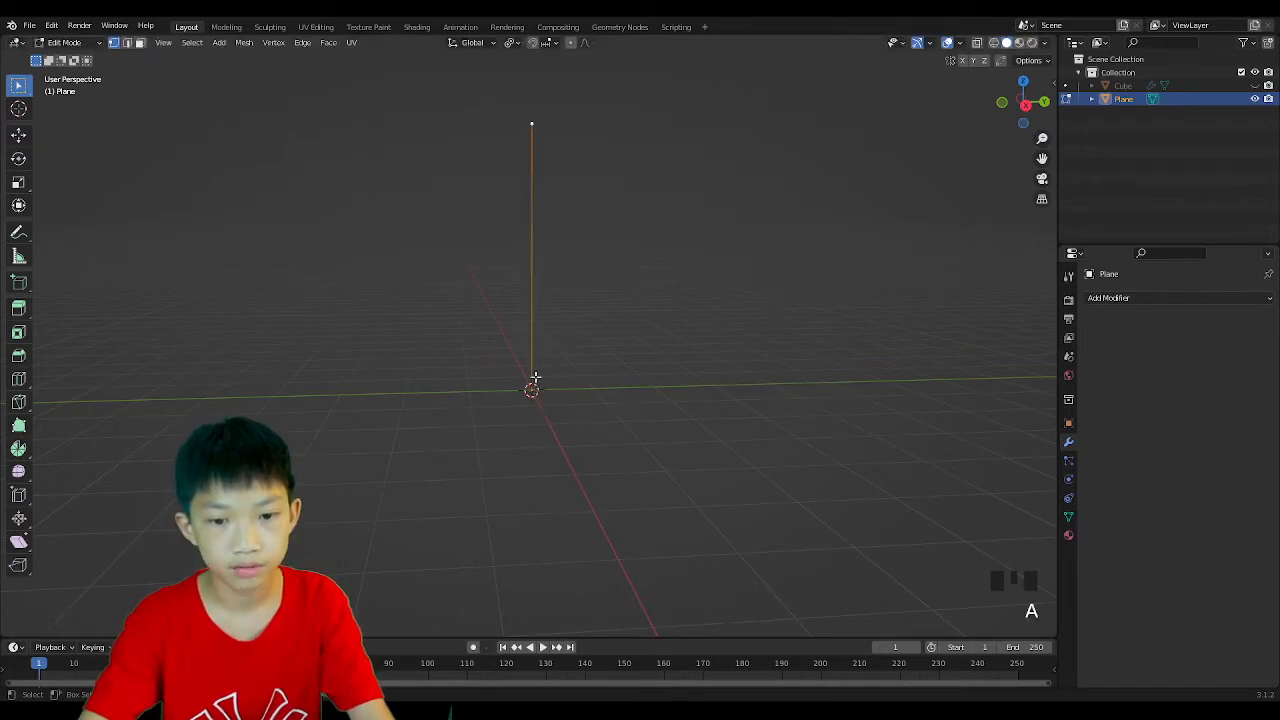
pyautogui.moveTo(537, 374); pyautogui.dragTo(537, 402, button='middle')
pyautogui.rightClick(533, 187)
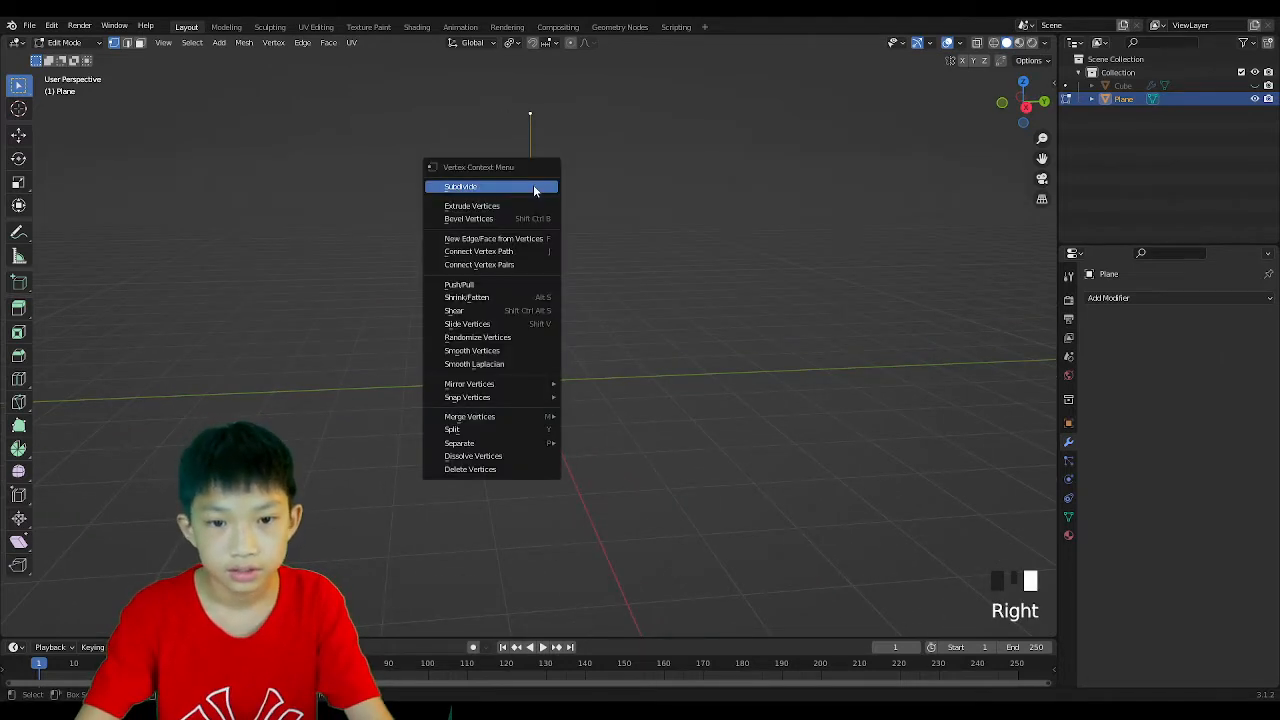
pyautogui.click(533, 186)
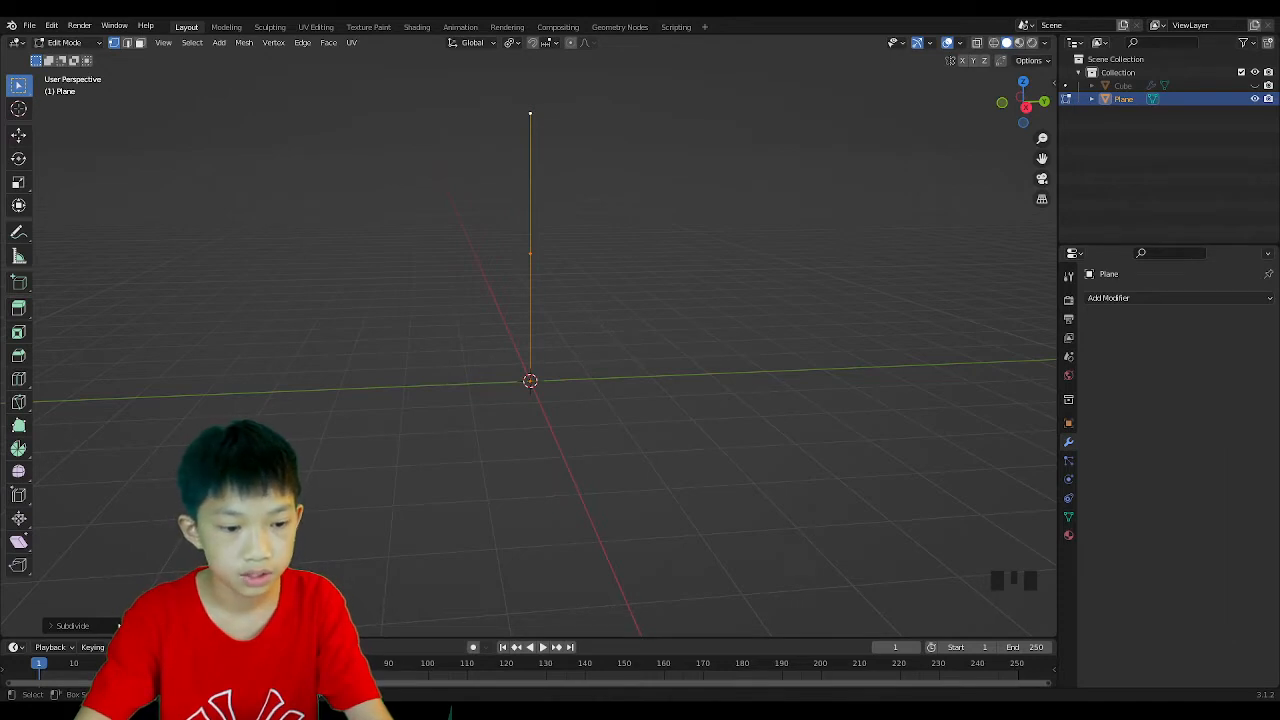
pyautogui.click(119, 626)
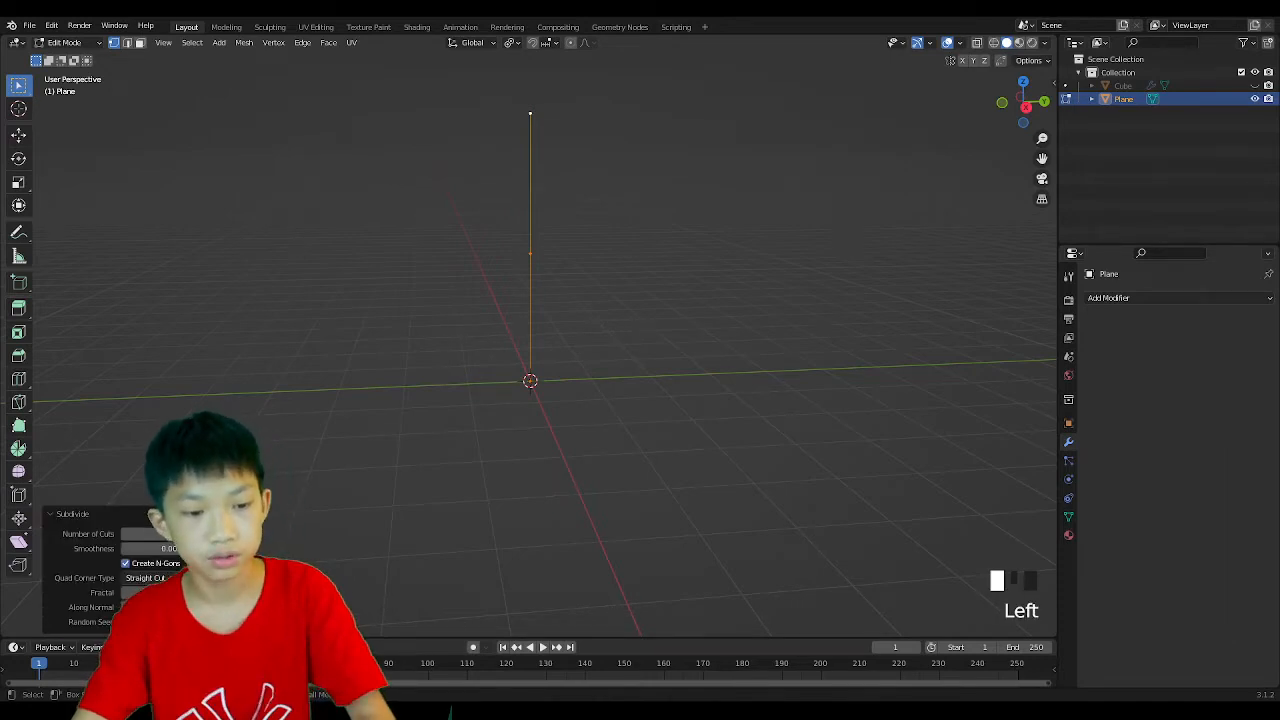
pyautogui.click(93, 512)
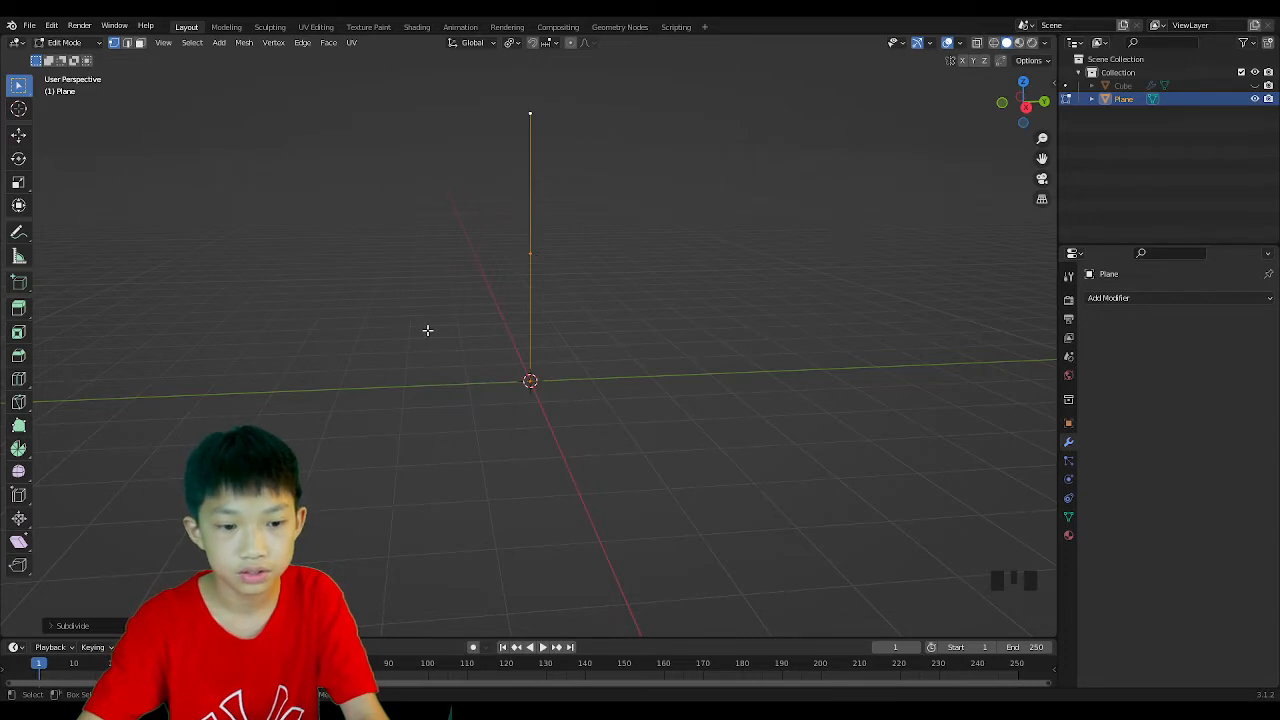
pyautogui.click(71, 624)
pyautogui.doubleClick(172, 530)
pyautogui.write('2')
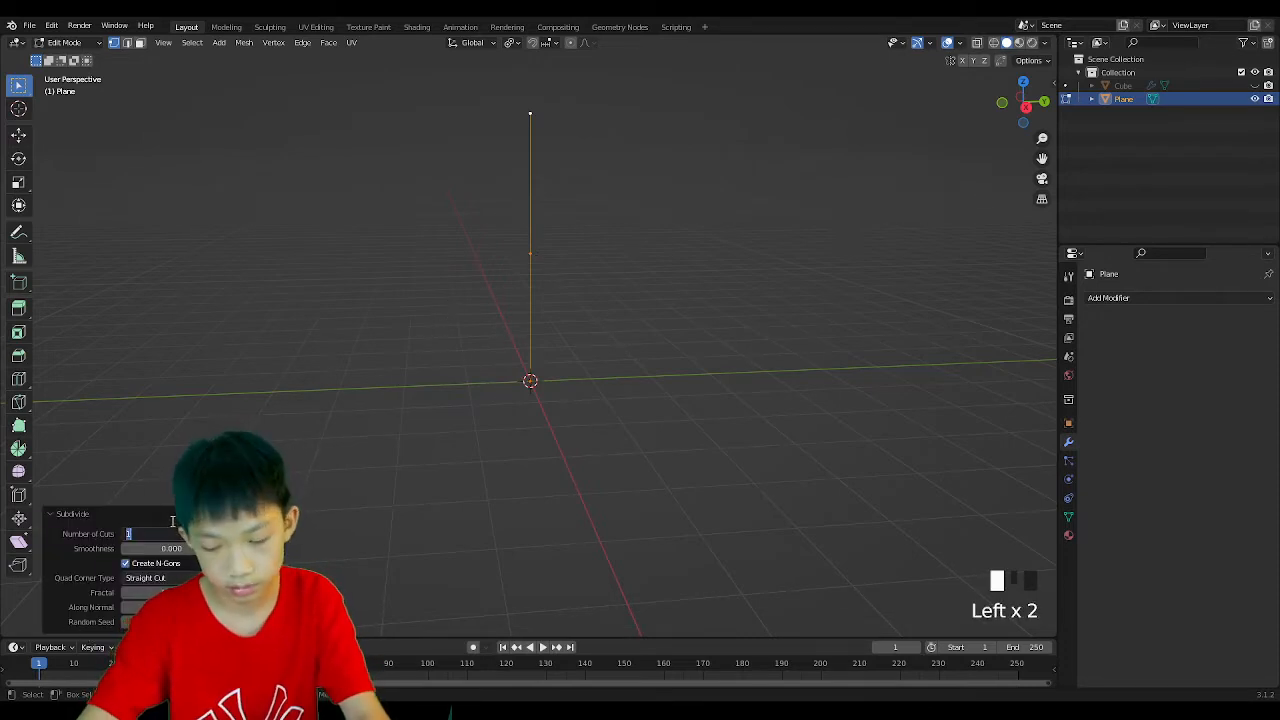
pyautogui.click(529, 304)
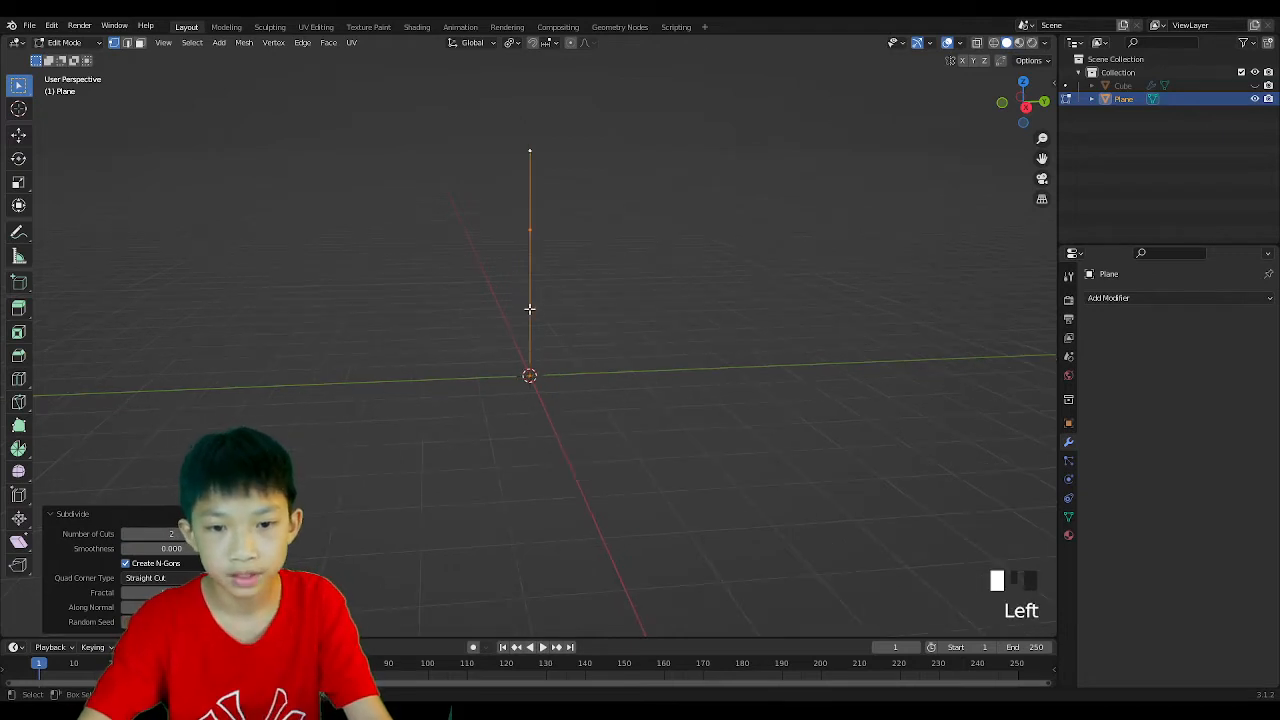
# Return to Object Mode and add a Skin modifier to the subdivided edge.
pyautogui.moveTo(545, 384)
pyautogui.mouseDown(button='middle')
pyautogui.moveTo(609, 369)
pyautogui.moveTo(466, 383)
pyautogui.moveTo(537, 382)
pyautogui.mouseUp(button='middle')
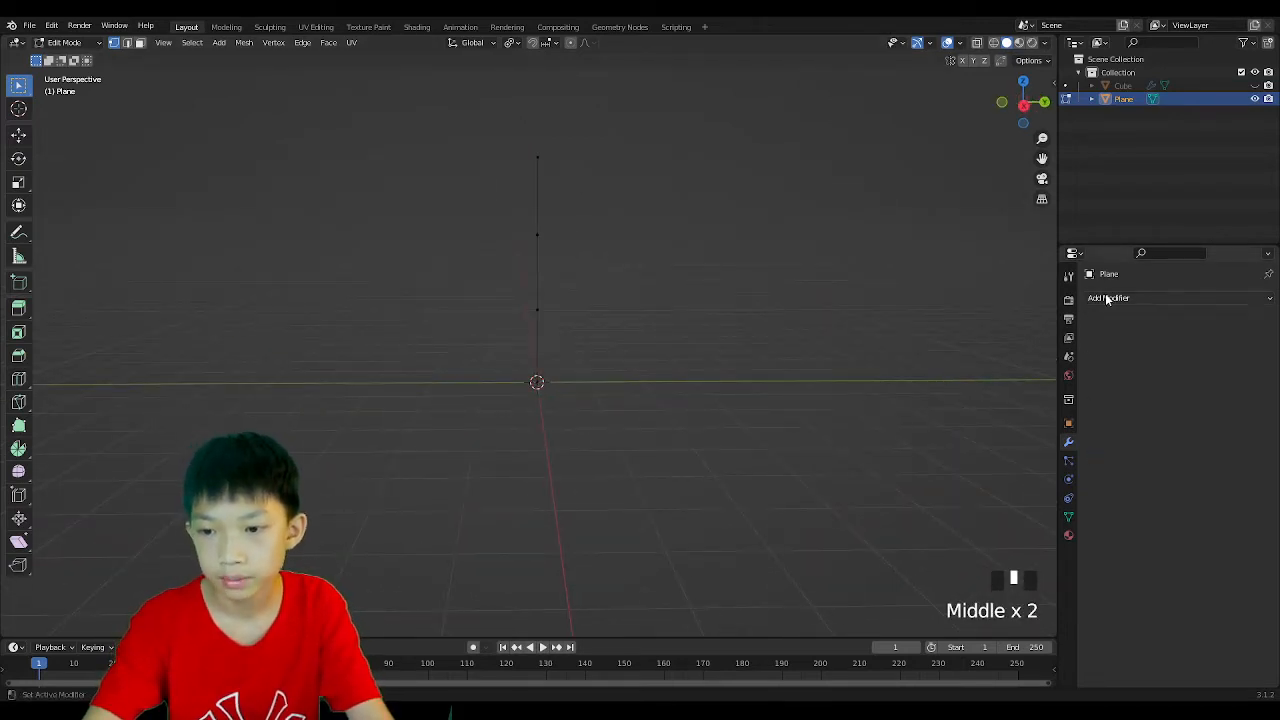
pyautogui.press('Tab')
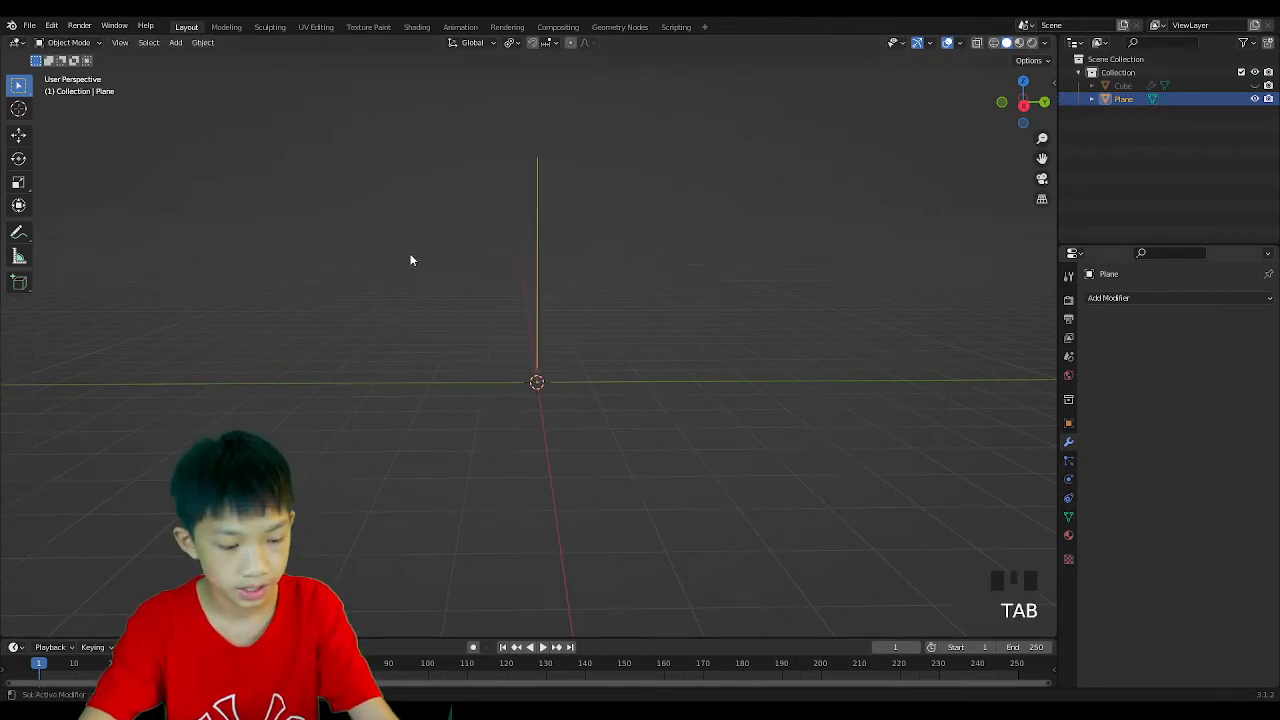
pyautogui.click(1138, 298)
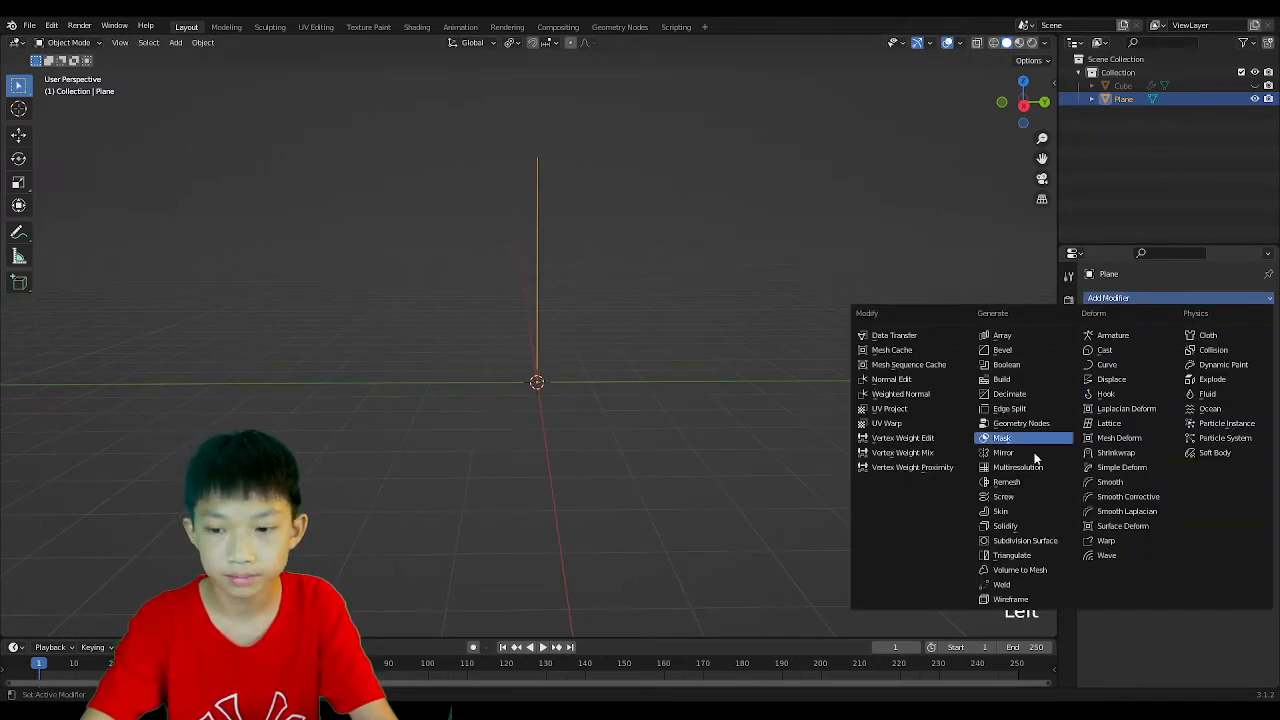
pyautogui.click(1017, 512)
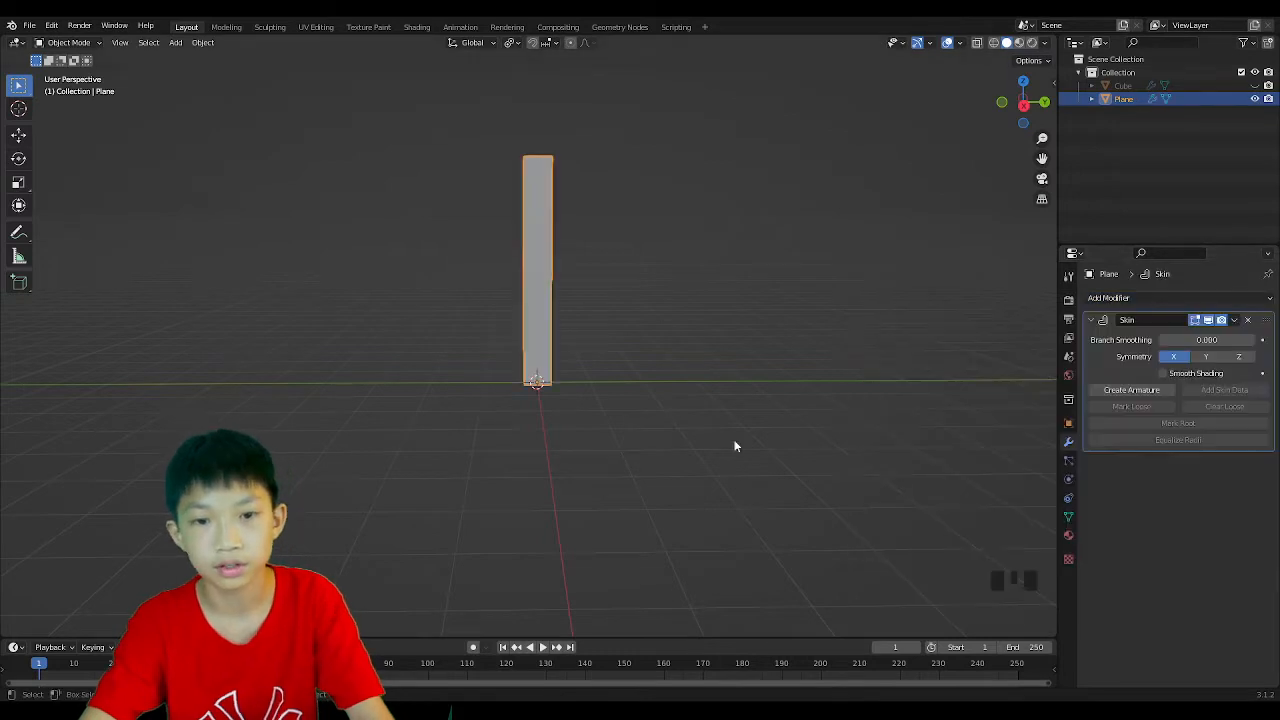
# In Edit Mode, shrink the skin radius at the top vertex to a sharp point, scaling it by about 0.076.
pyautogui.moveTo(734, 443); pyautogui.dragTo(697, 423, button='middle')
pyautogui.scroll(2, 700, 420)
pyautogui.press('Tab')
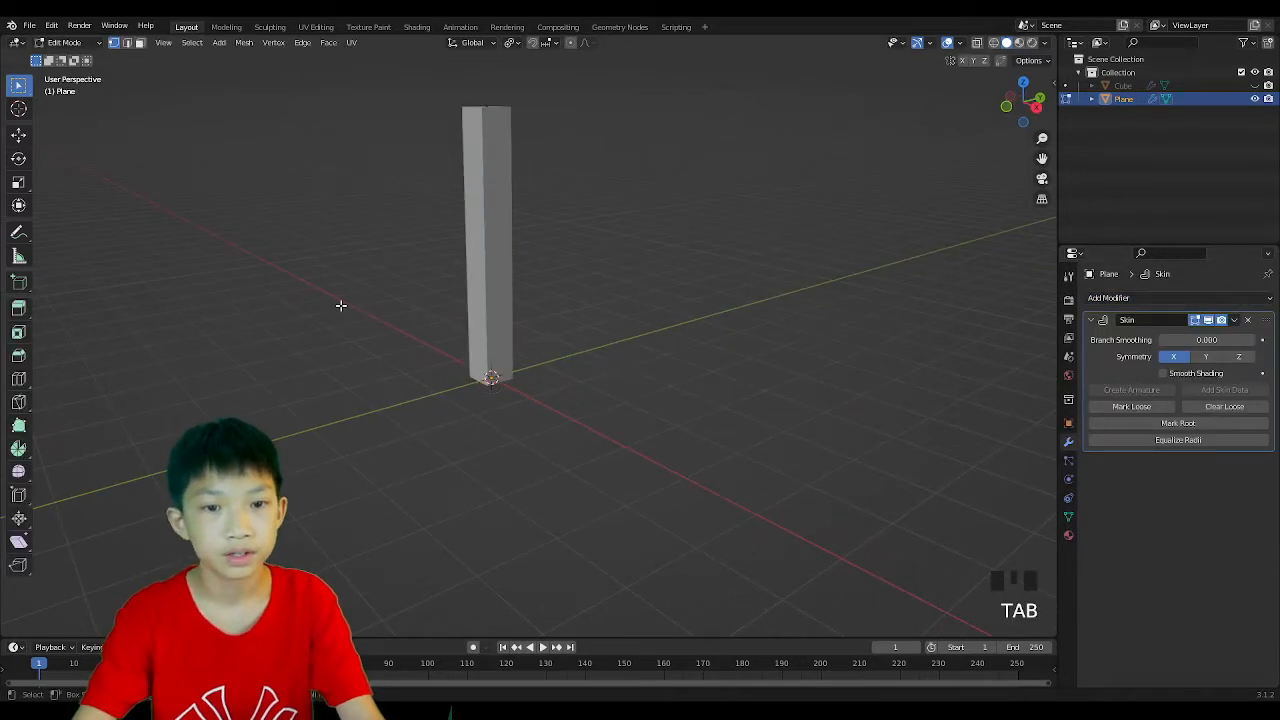
pyautogui.moveTo(340, 303); pyautogui.dragTo(431, 247, button='middle')
pyautogui.click(474, 144)
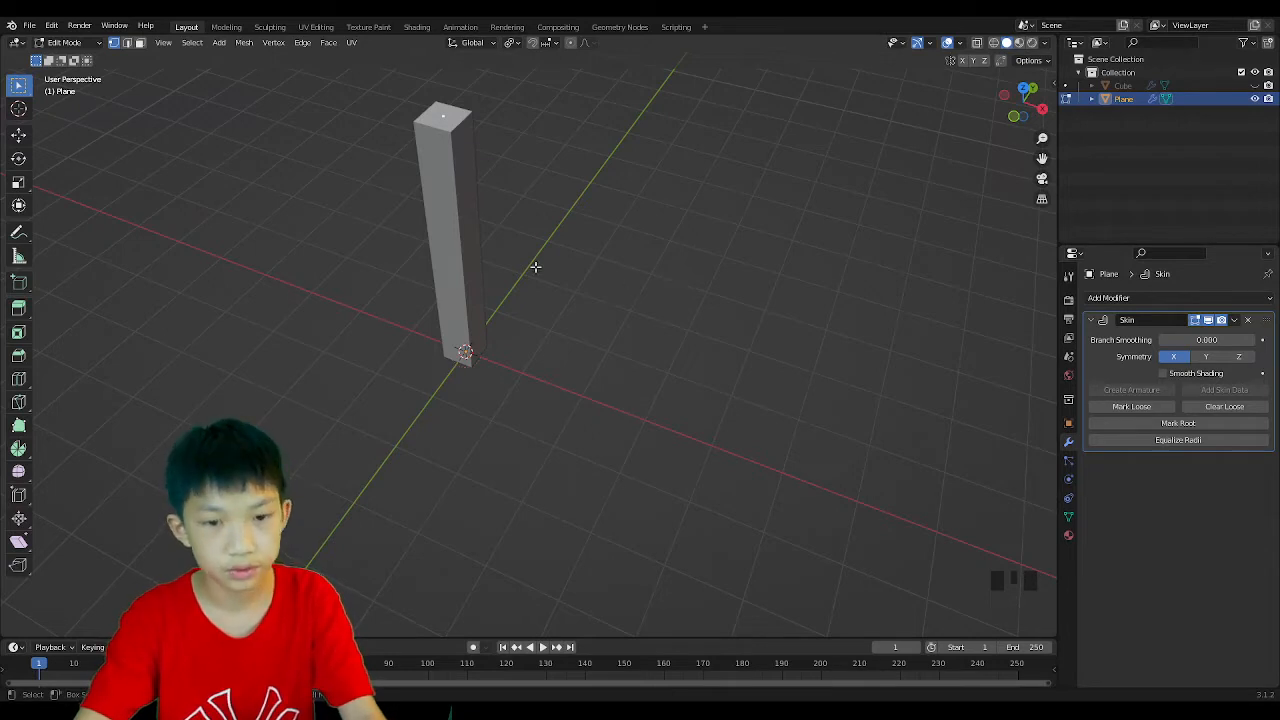
pyautogui.press('s')
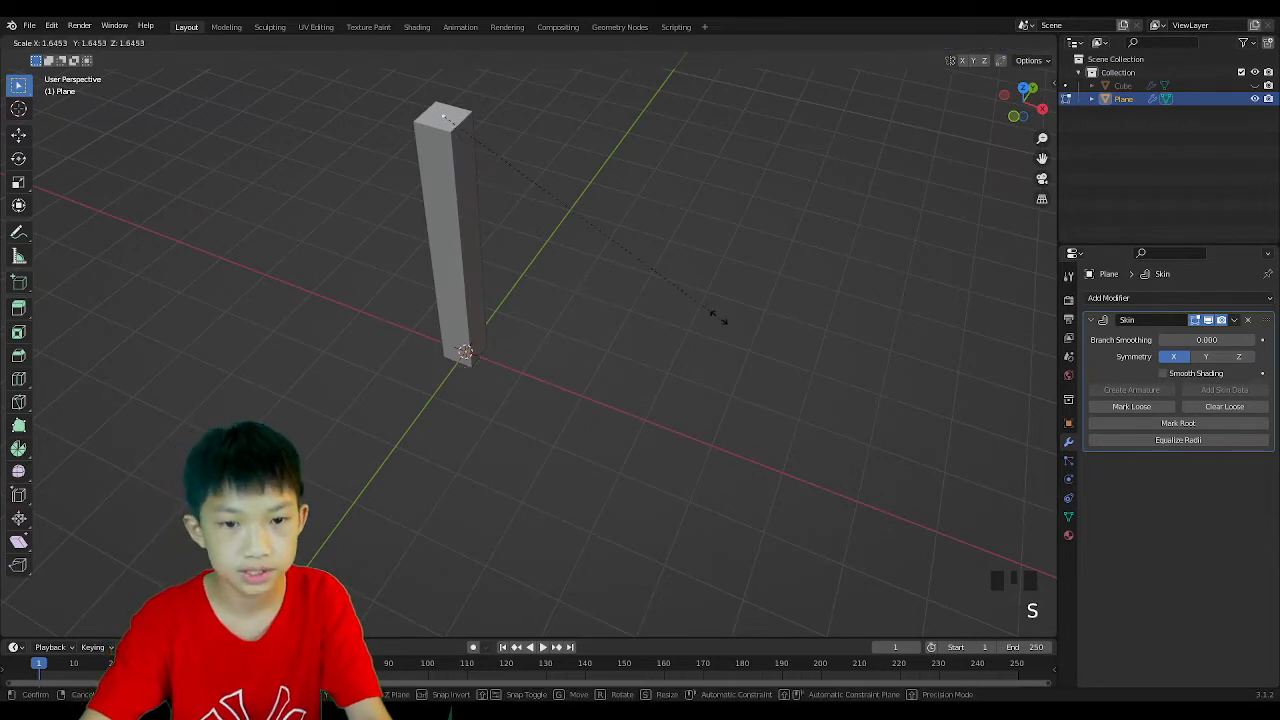
pyautogui.click(617, 268)
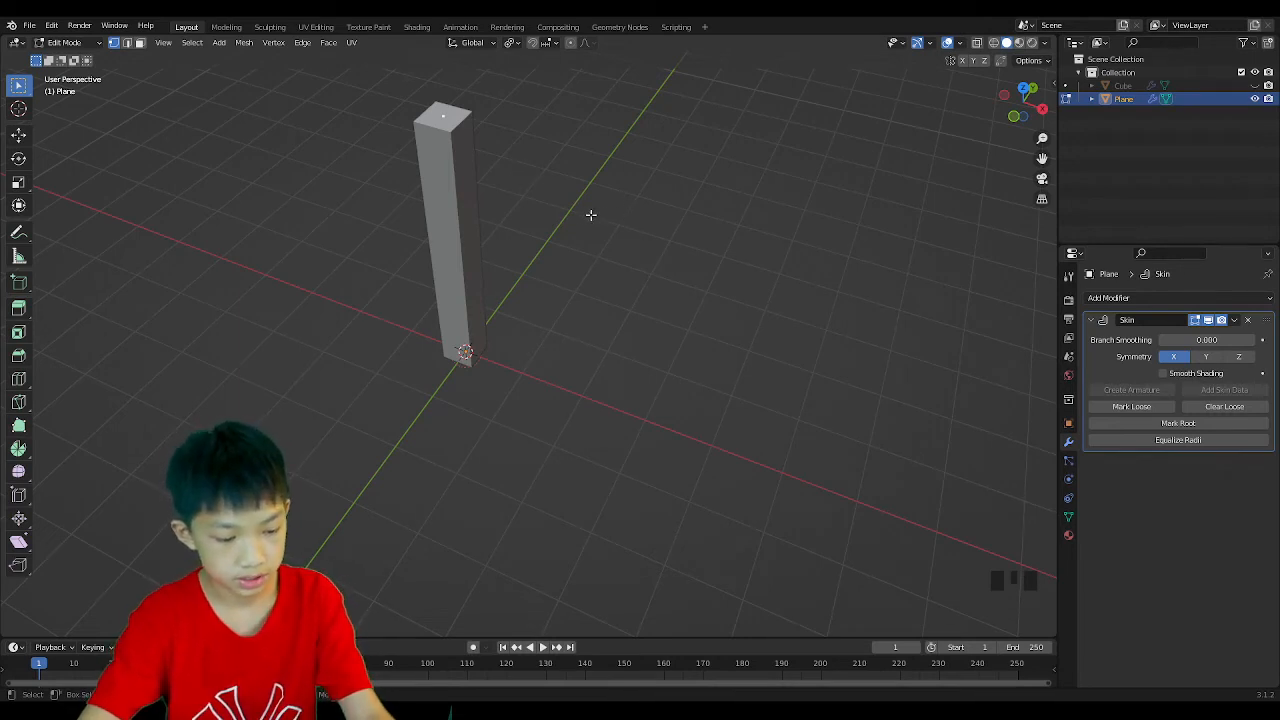
pyautogui.hotkey('ctrl', 'a')
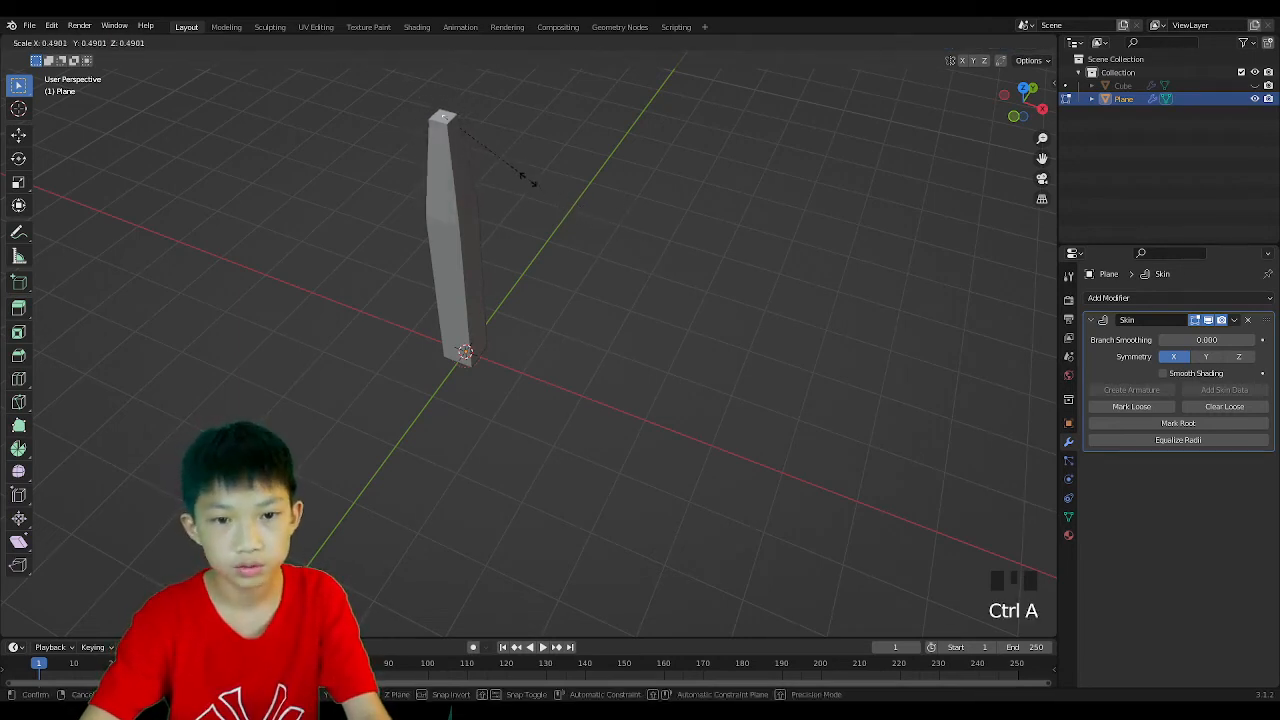
pyautogui.click(456, 122)
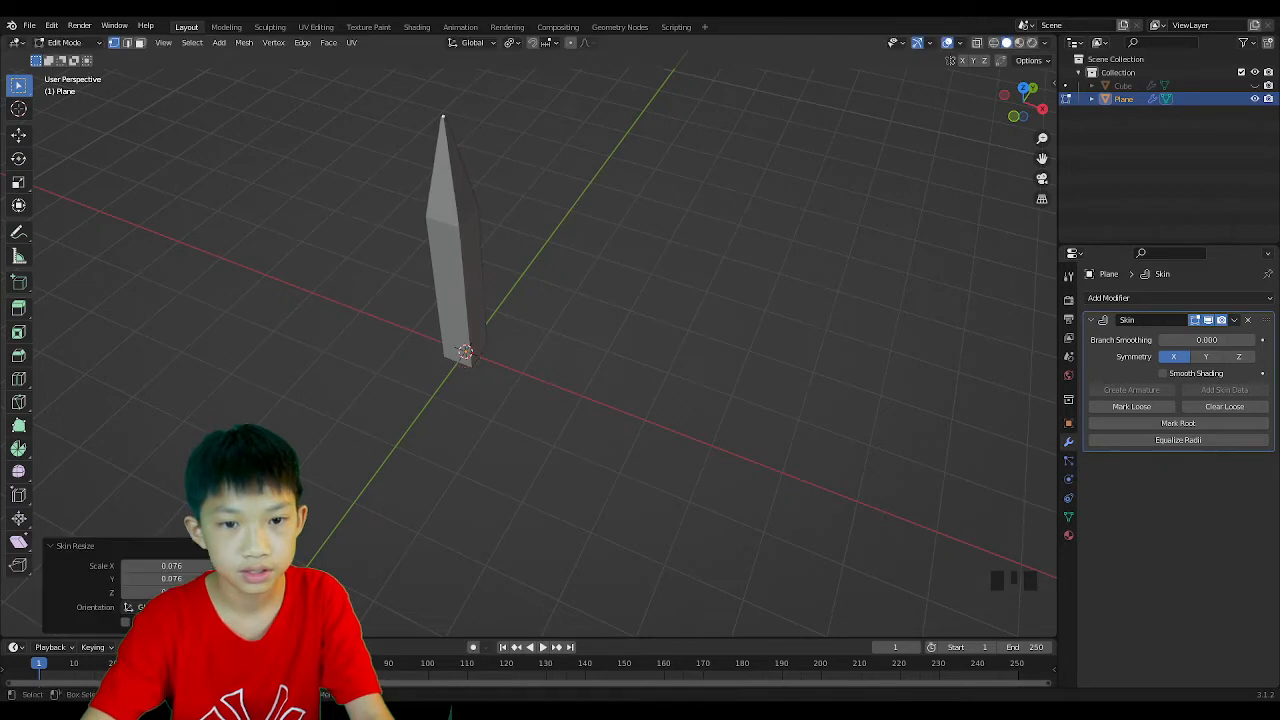
# Enlarge the skin radius at the bottom vertex by a factor of about 1.37 to flare the base.
pyautogui.moveTo(496, 351); pyautogui.dragTo(455, 235, button='middle')
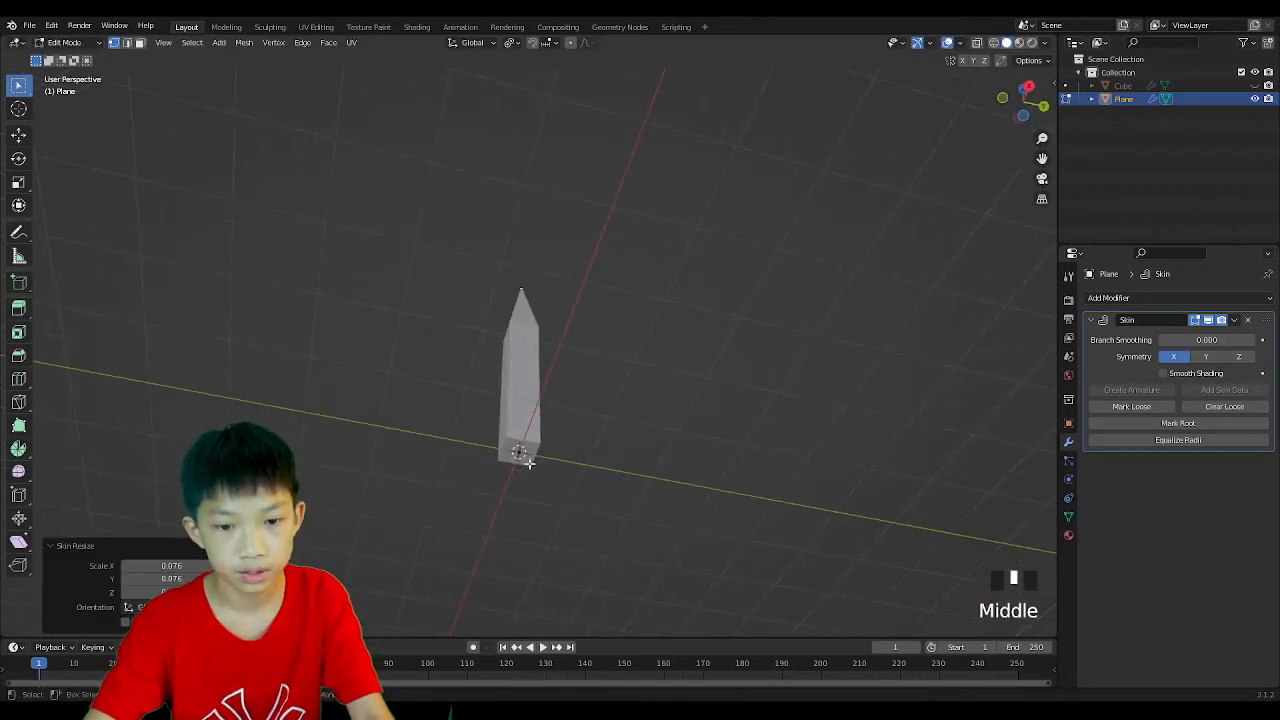
pyautogui.click(535, 490)
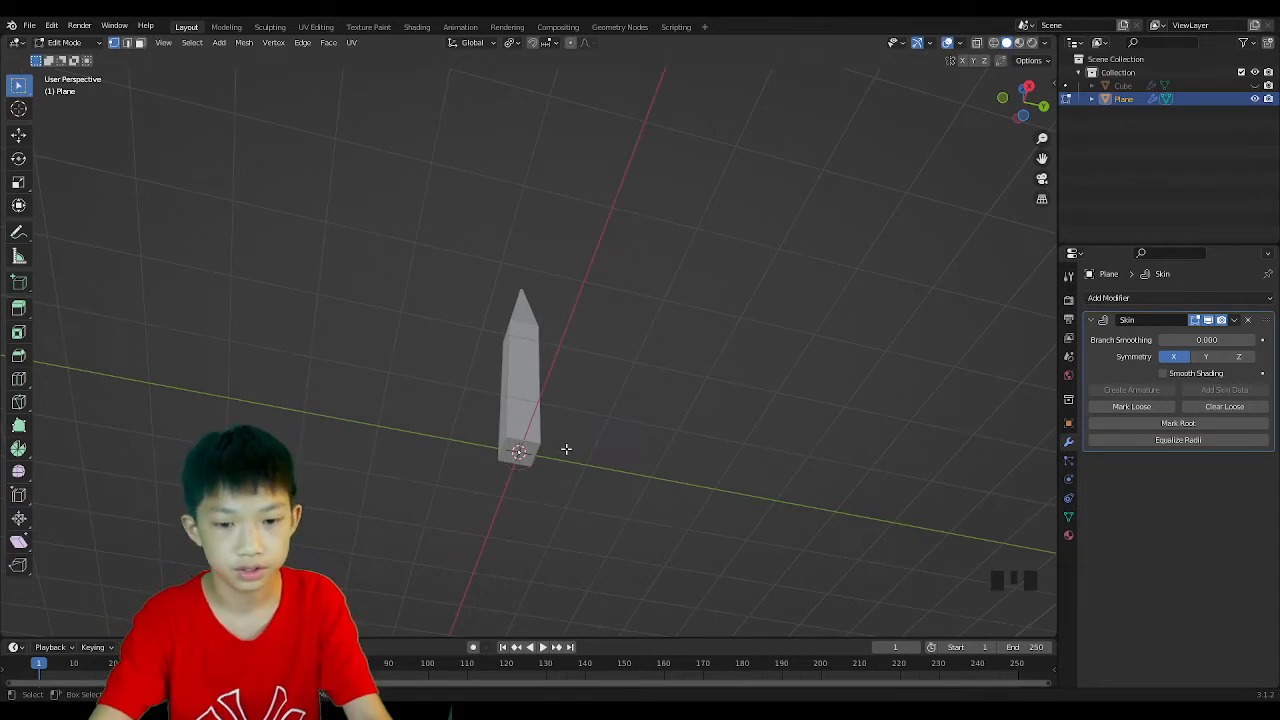
pyautogui.hotkey('ctrl', 'a')
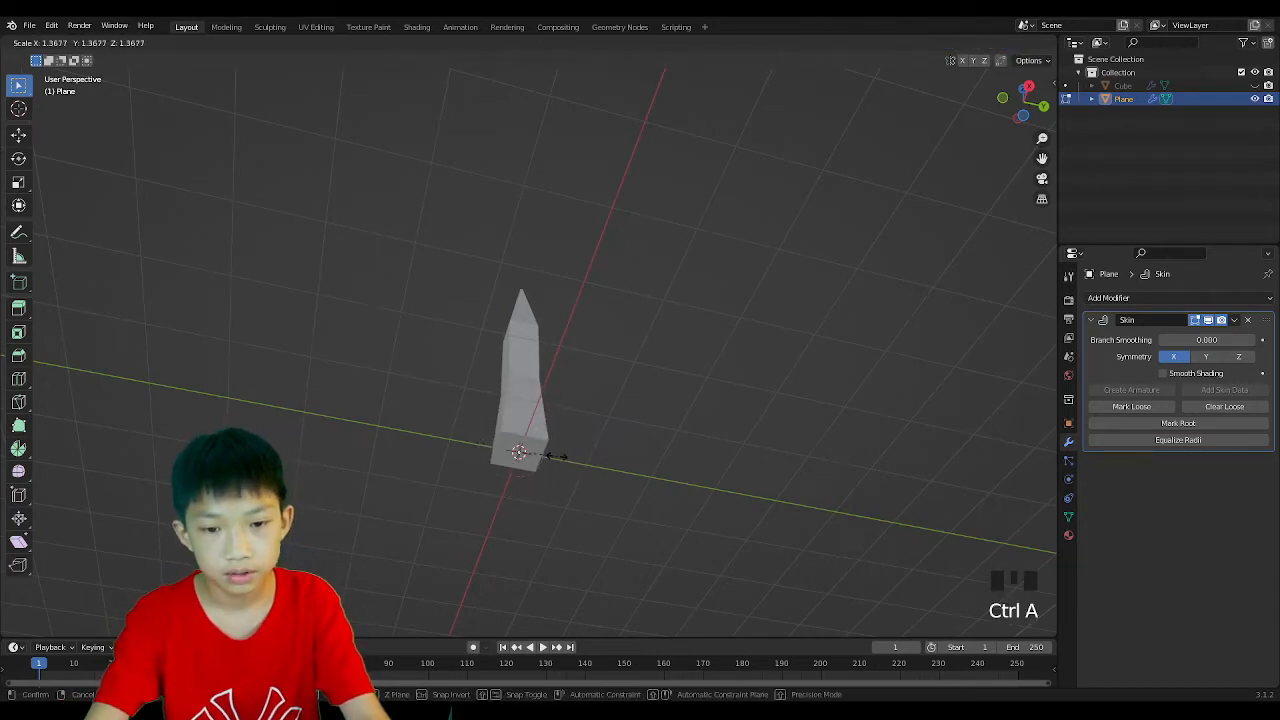
pyautogui.click(560, 455)
pyautogui.moveTo(563, 443); pyautogui.dragTo(589, 497, button='middle')
# Return the tapered skin shape to Object Mode.
pyautogui.press('Tab')
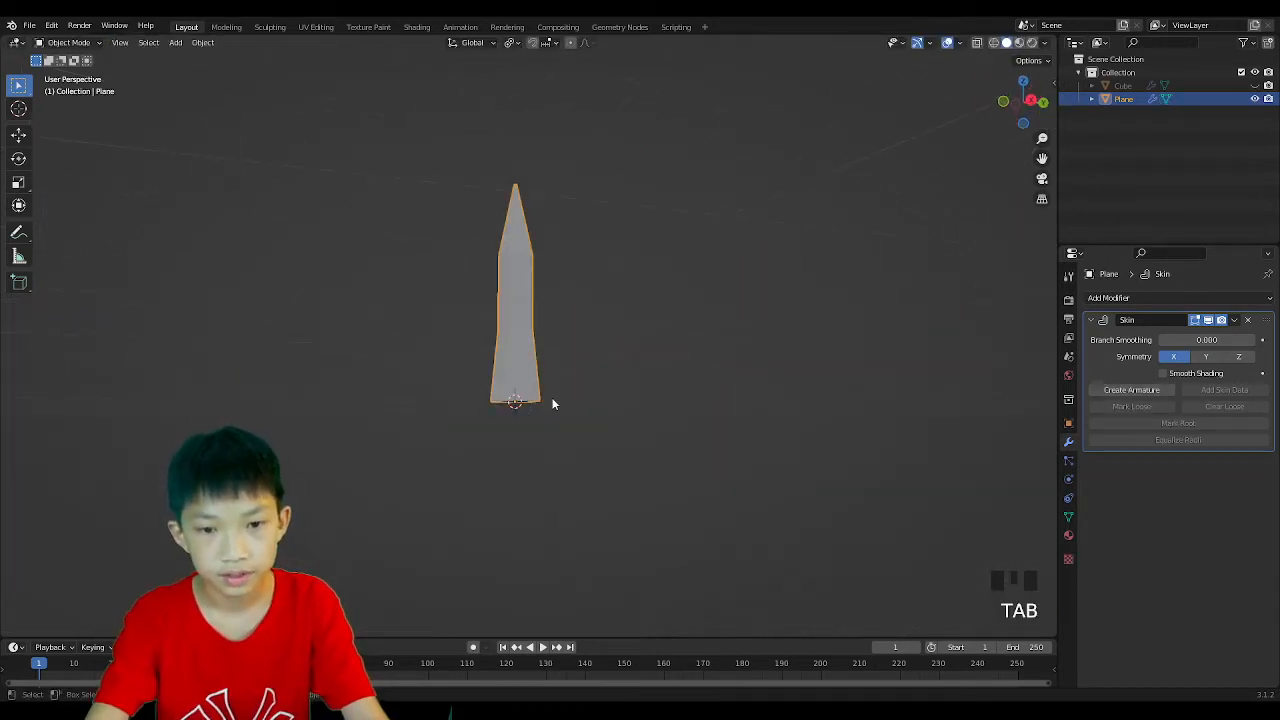
pyautogui.moveTo(551, 403); pyautogui.dragTo(448, 470, button='middle')
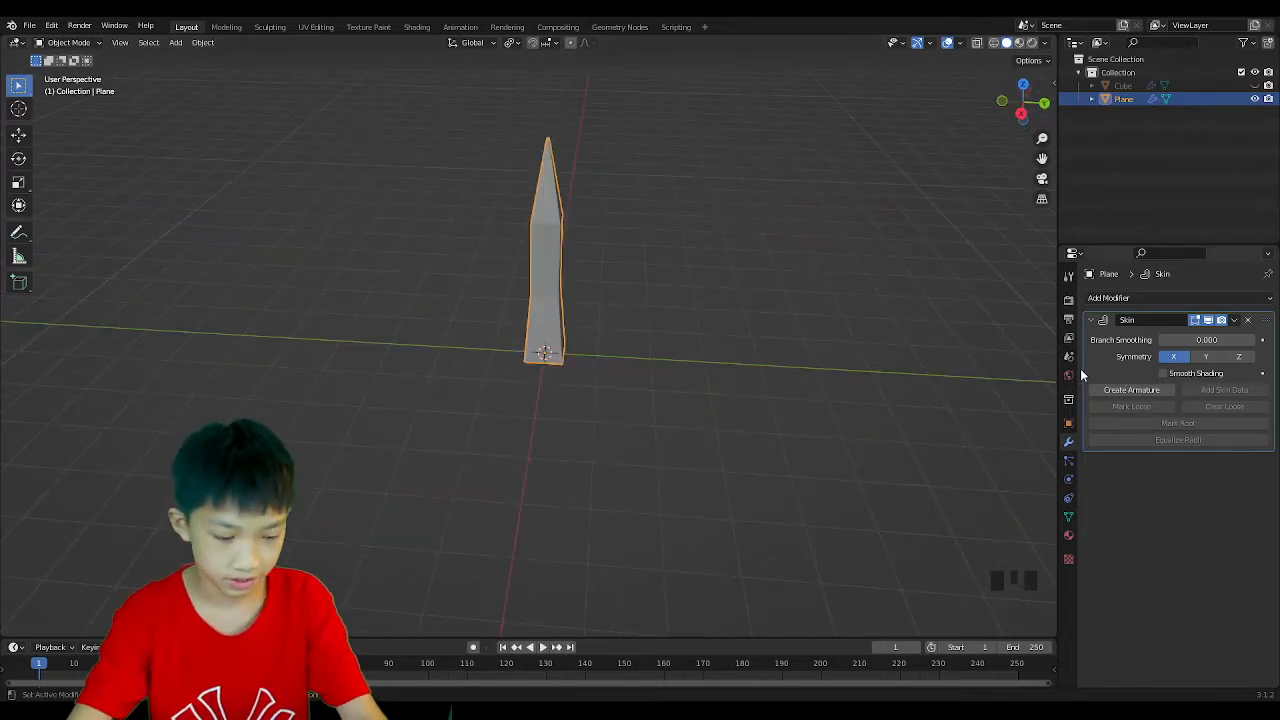
# Try applying the Skin modifier to the tapered shape, and undo it to keep the modifier editable.
pyautogui.click(1236, 321)
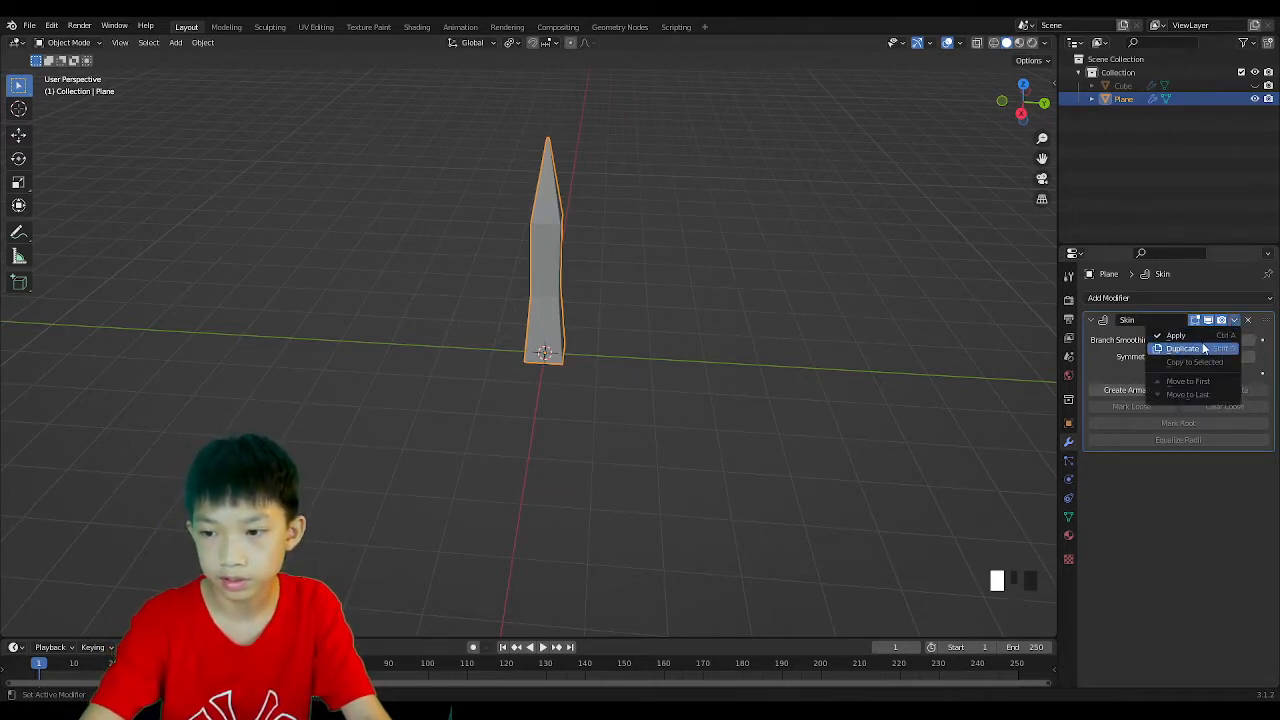
pyautogui.click(1179, 485)
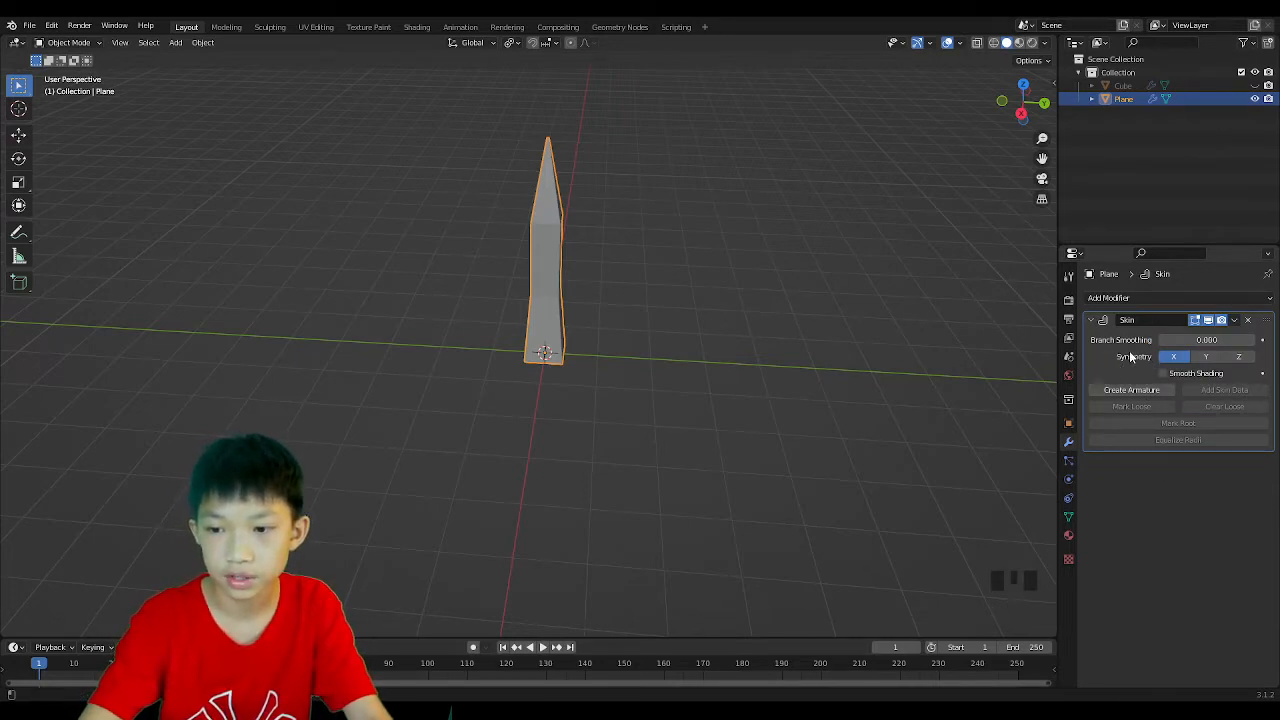
pyautogui.hotkey('ctrl', 'a')
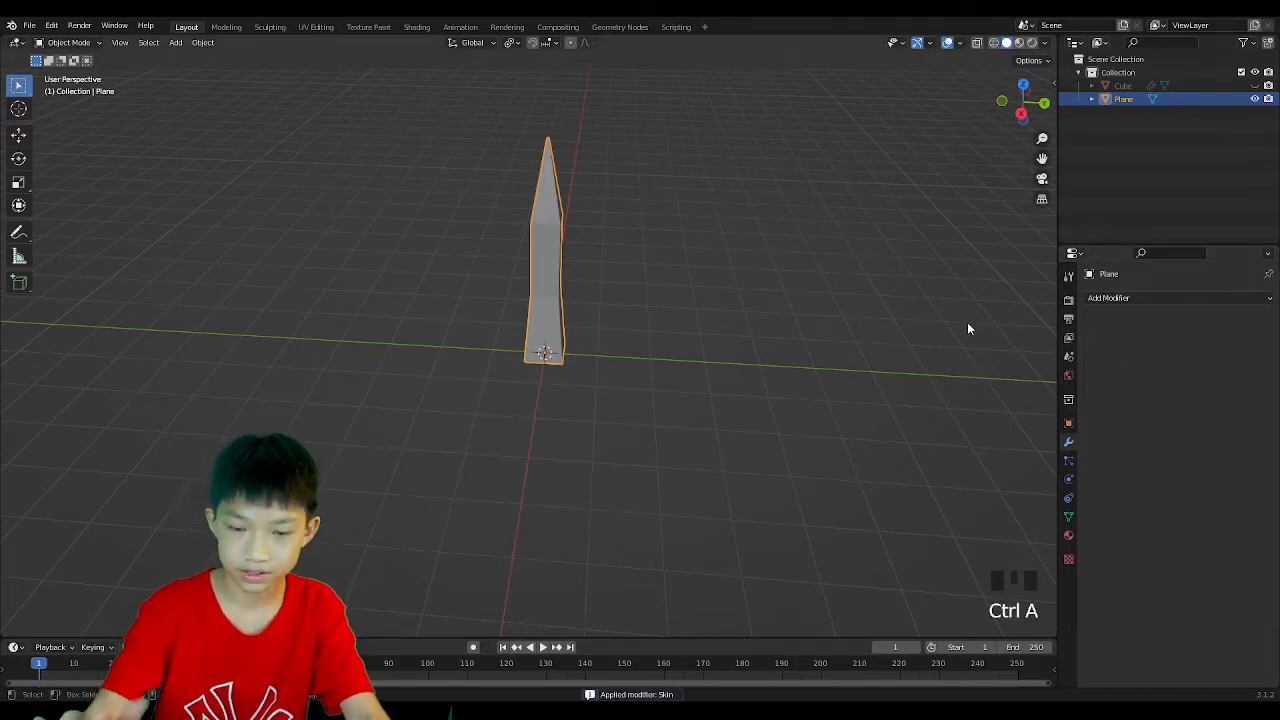
pyautogui.hotkey('ctrl', 'z')
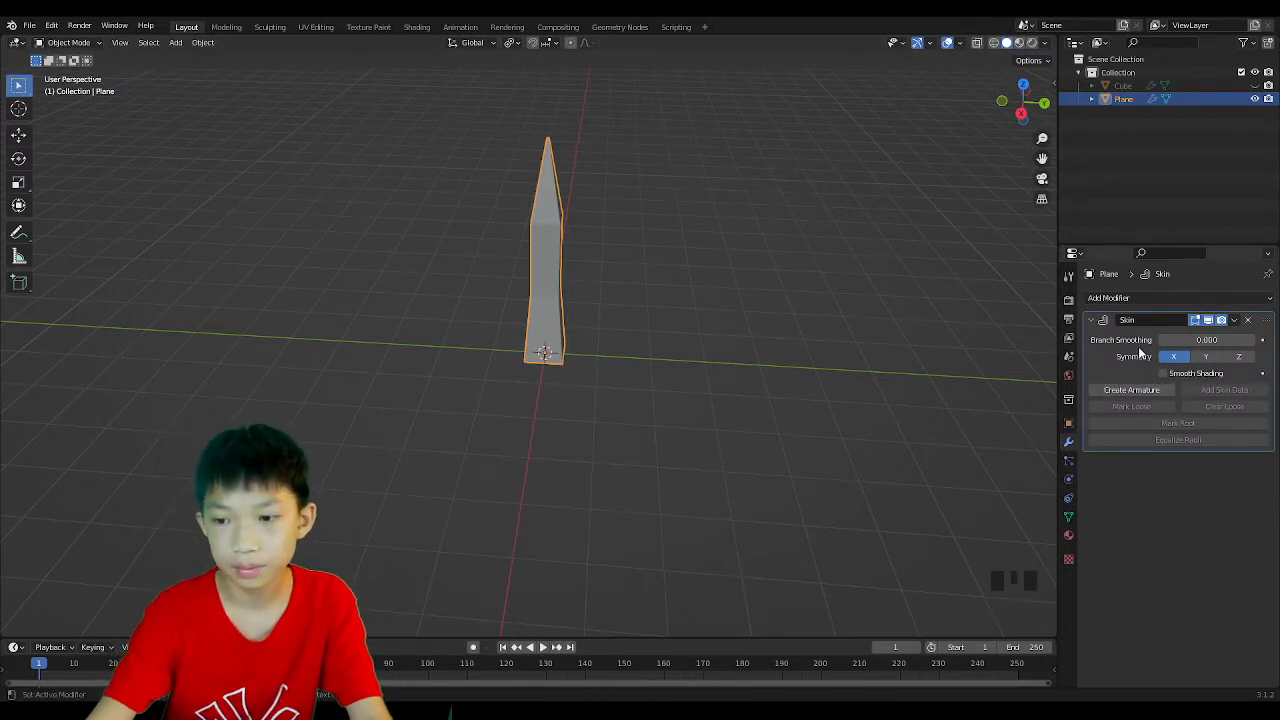
# Create an armature for the tapered shape from its Skin modifier.
pyautogui.click(1104, 363)
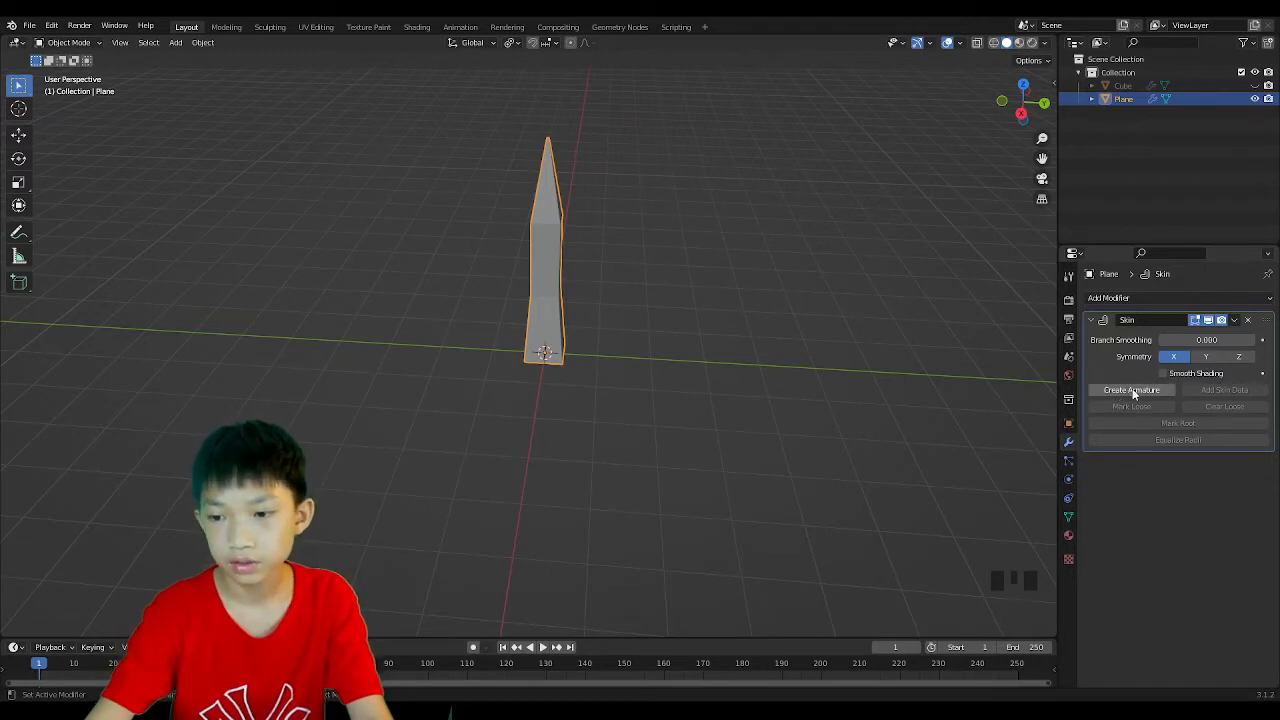
pyautogui.click(1130, 390)
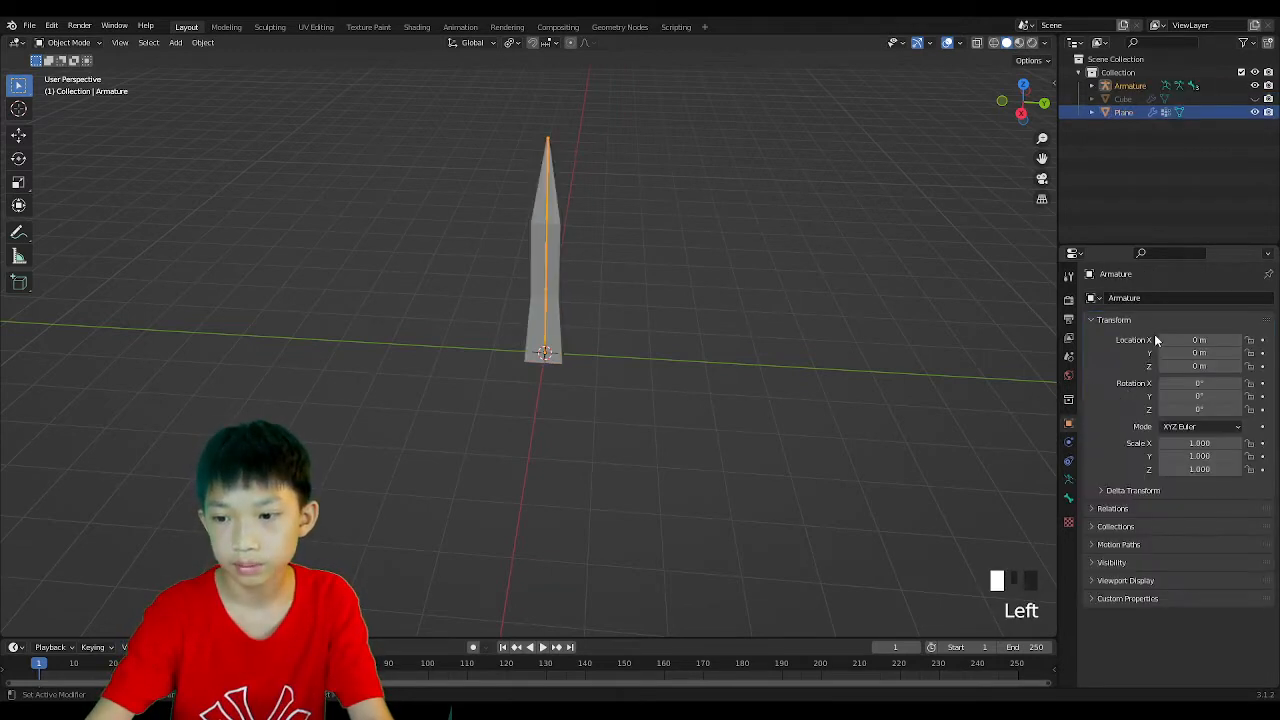
pyautogui.moveTo(1040, 390); pyautogui.dragTo(640, 237, button='middle')
pyautogui.scroll(2, 437, 258)
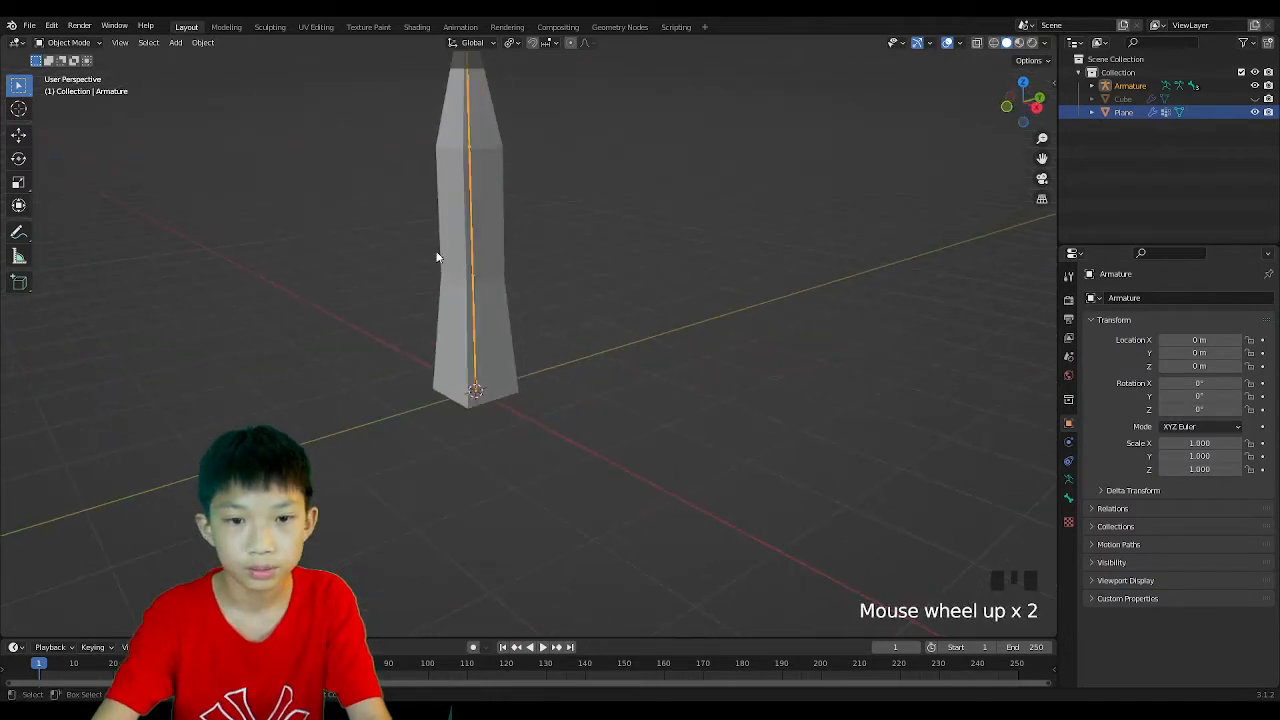
# Reselect the tapered mesh instead of the armature and apply its Skin modifier, keeping the Armature modifier.
pyautogui.click(482, 251)
pyautogui.click(468, 220)
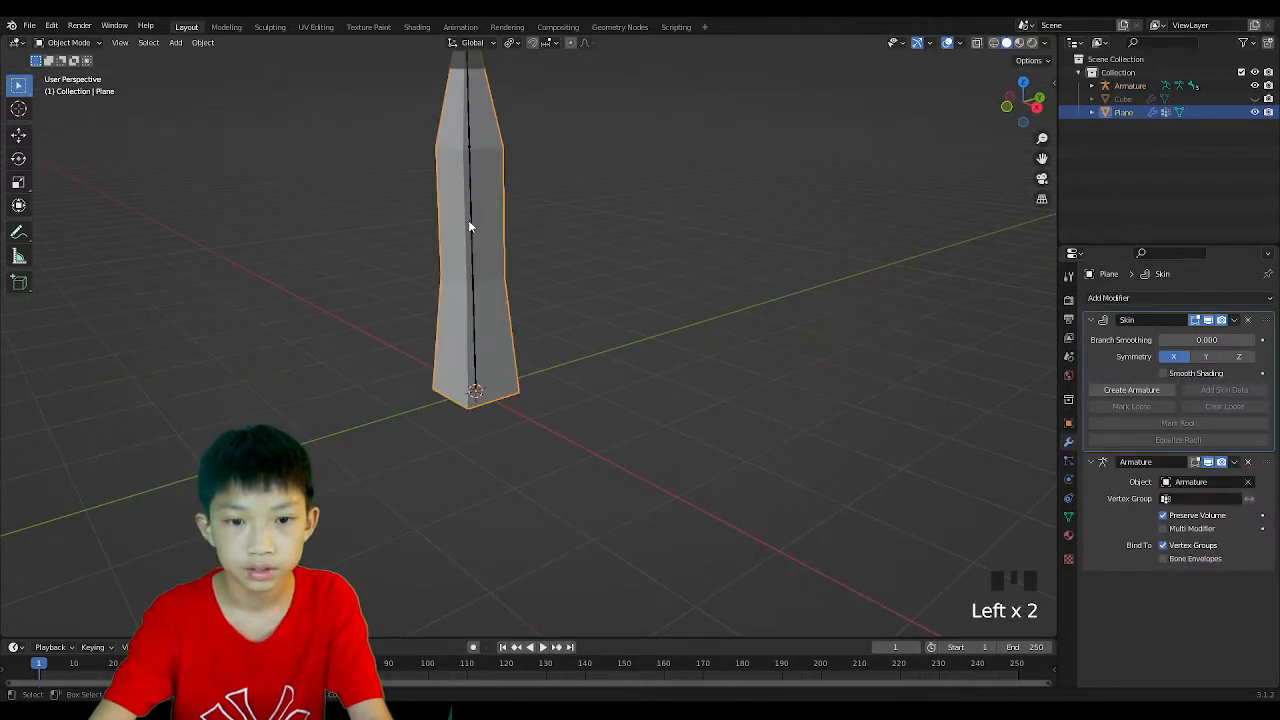
pyautogui.click(474, 220)
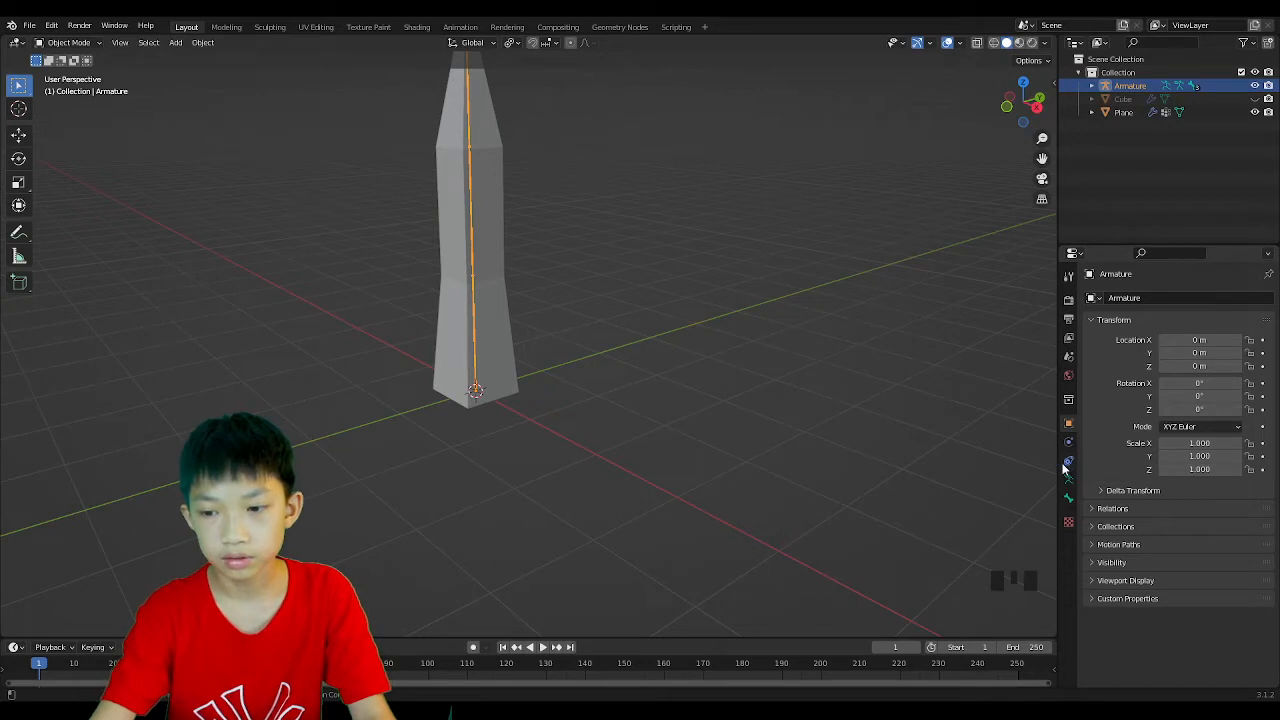
pyautogui.click(502, 252)
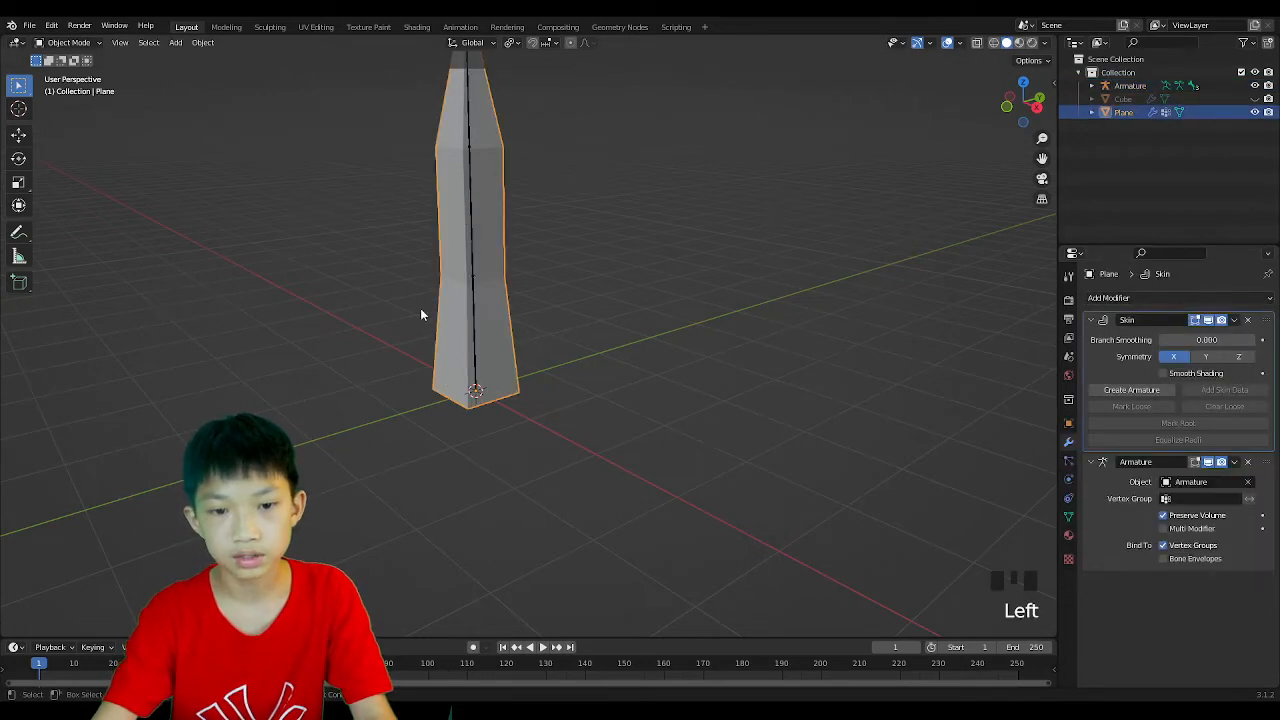
pyautogui.scroll(-3, 490, 210)
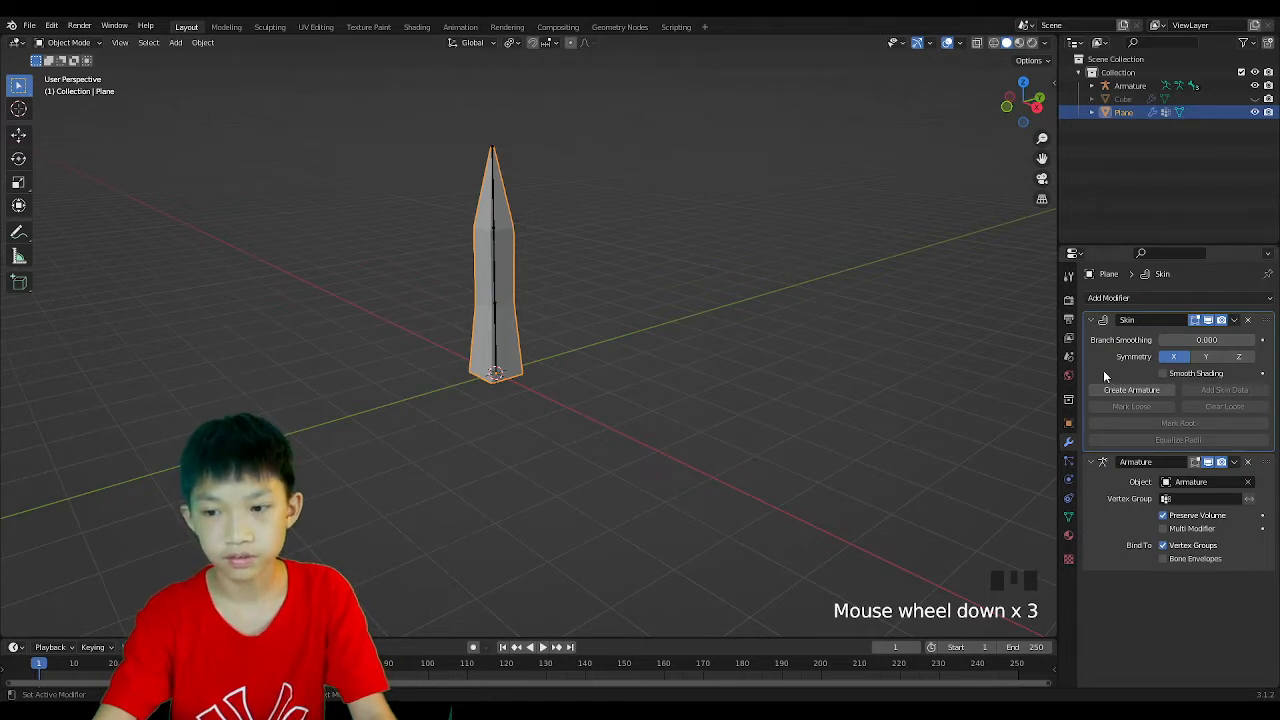
pyautogui.hotkey('ctrl', 'a')
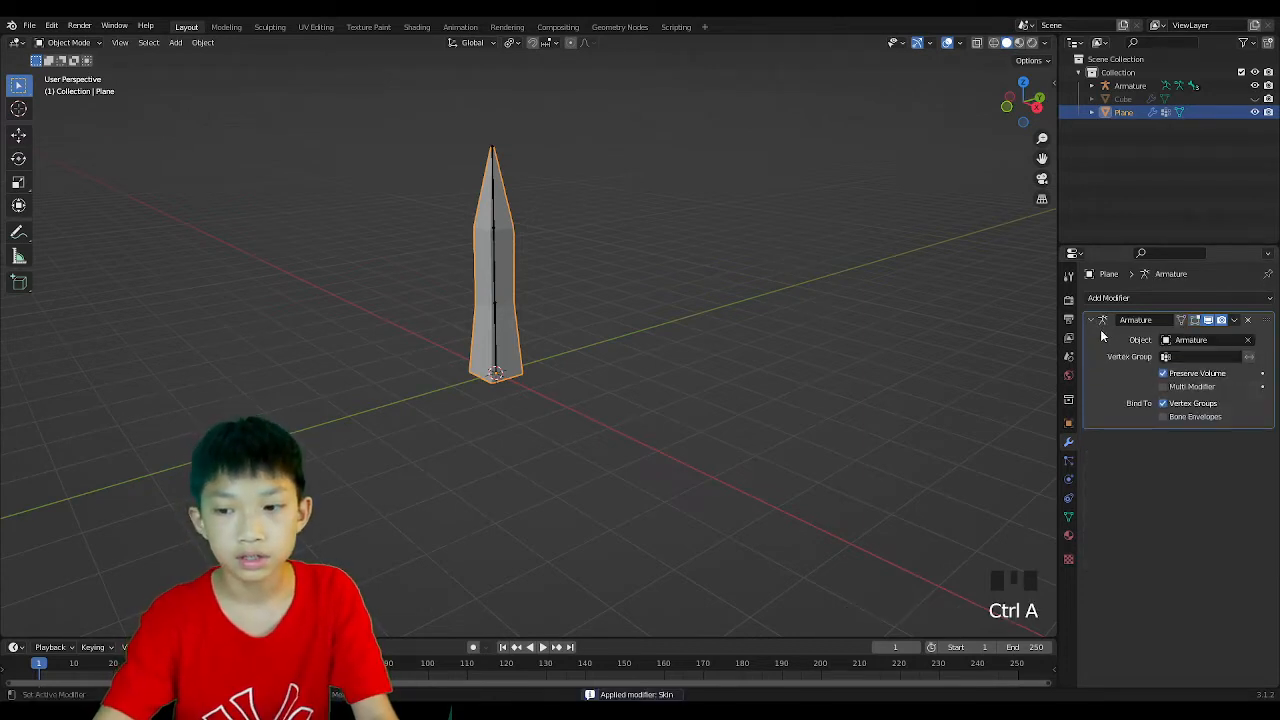
pyautogui.click(1102, 337)
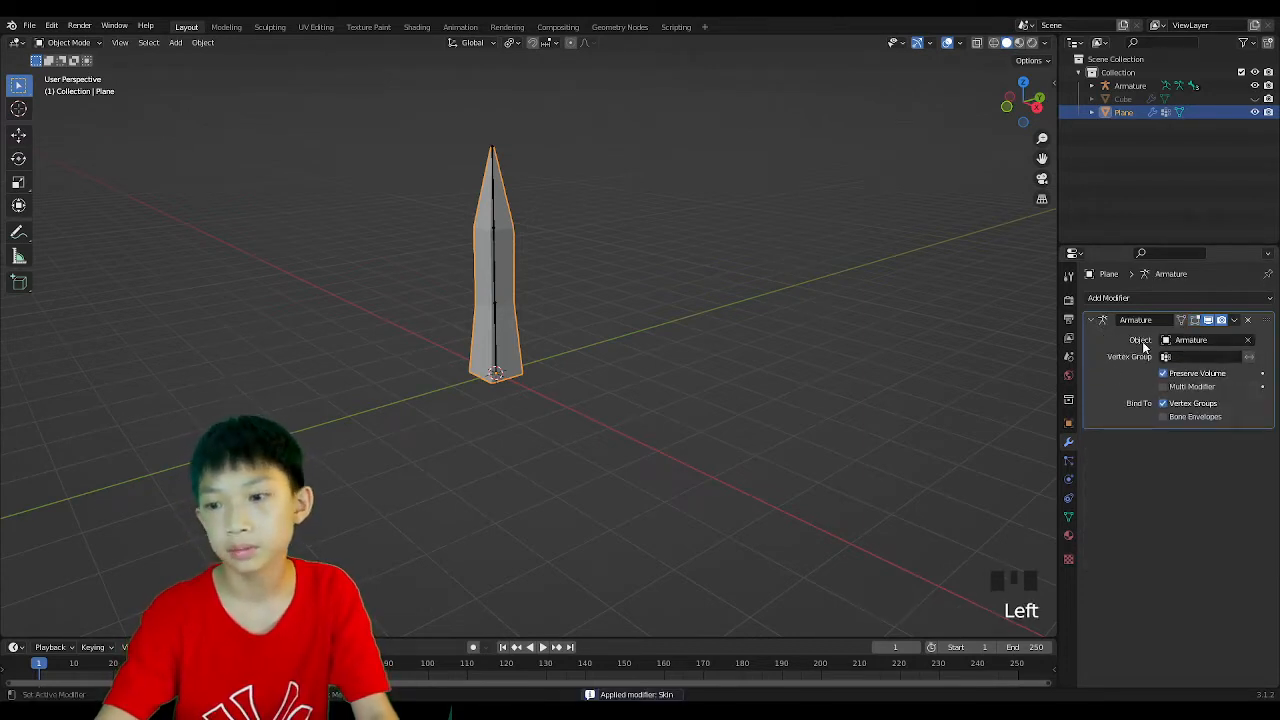
# Examine the tapered mesh and the bones running through it from several angles.
pyautogui.click(663, 300)
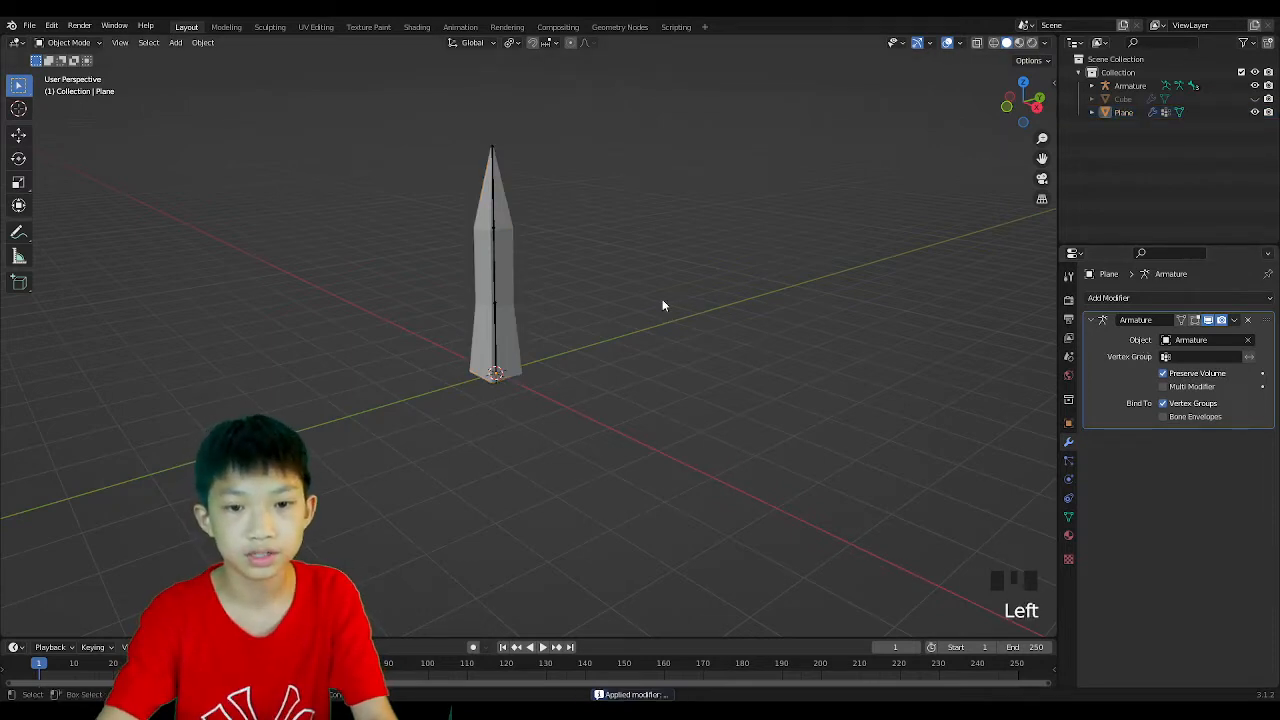
pyautogui.scroll(3, 663, 300)
pyautogui.keyDown('shift'); pyautogui.moveTo(552, 253); pyautogui.dragTo(588, 255, button='middle'); pyautogui.keyUp('shift')
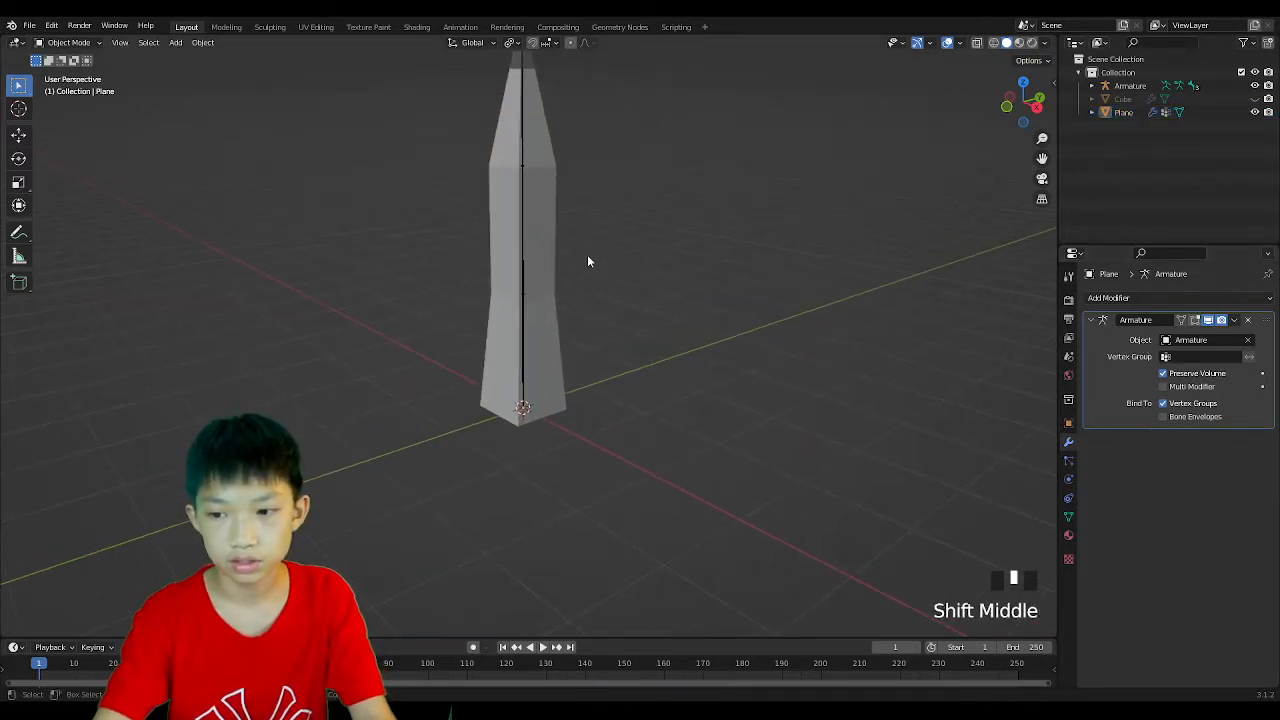
pyautogui.click(523, 140)
pyautogui.click(538, 146)
pyautogui.moveTo(538, 146); pyautogui.dragTo(551, 214, button='middle')
pyautogui.scroll(-2, 595, 157)
pyautogui.scroll(3, 703, 197)
pyautogui.keyDown('shift'); pyautogui.moveTo(771, 243); pyautogui.dragTo(672, 333, button='middle'); pyautogui.keyUp('shift')
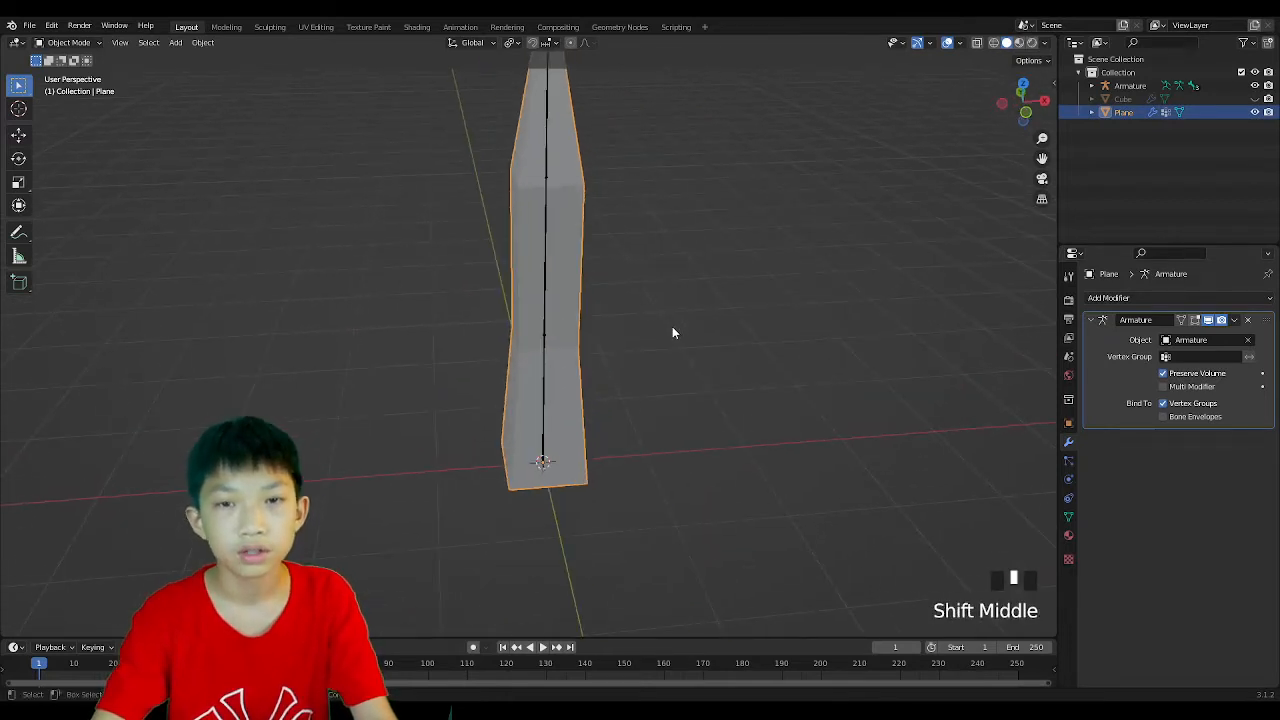
pyautogui.scroll(-2, 711, 462)
pyautogui.moveTo(711, 462)
pyautogui.mouseDown(button='middle')
pyautogui.moveTo(748, 457)
pyautogui.moveTo(698, 464)
pyautogui.mouseUp(button='middle')
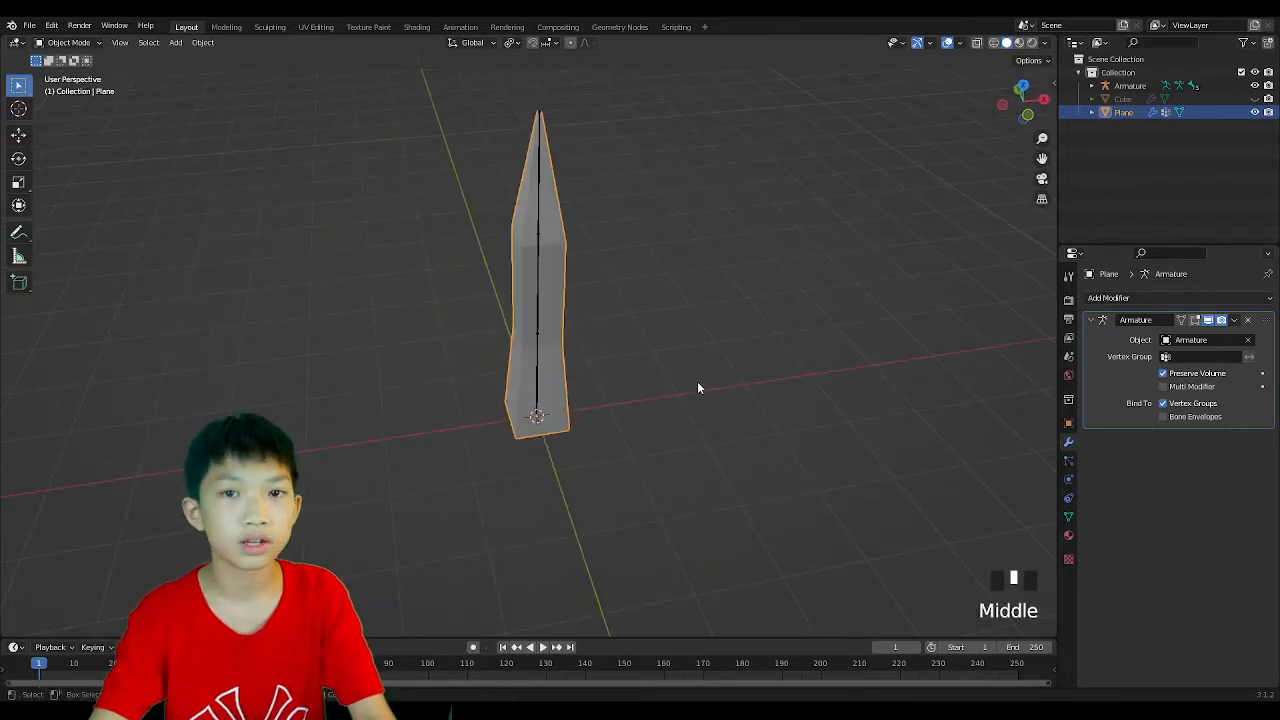
# Add a Subdivision Surface modifier to the tapered mesh.
pyautogui.click(1155, 293)
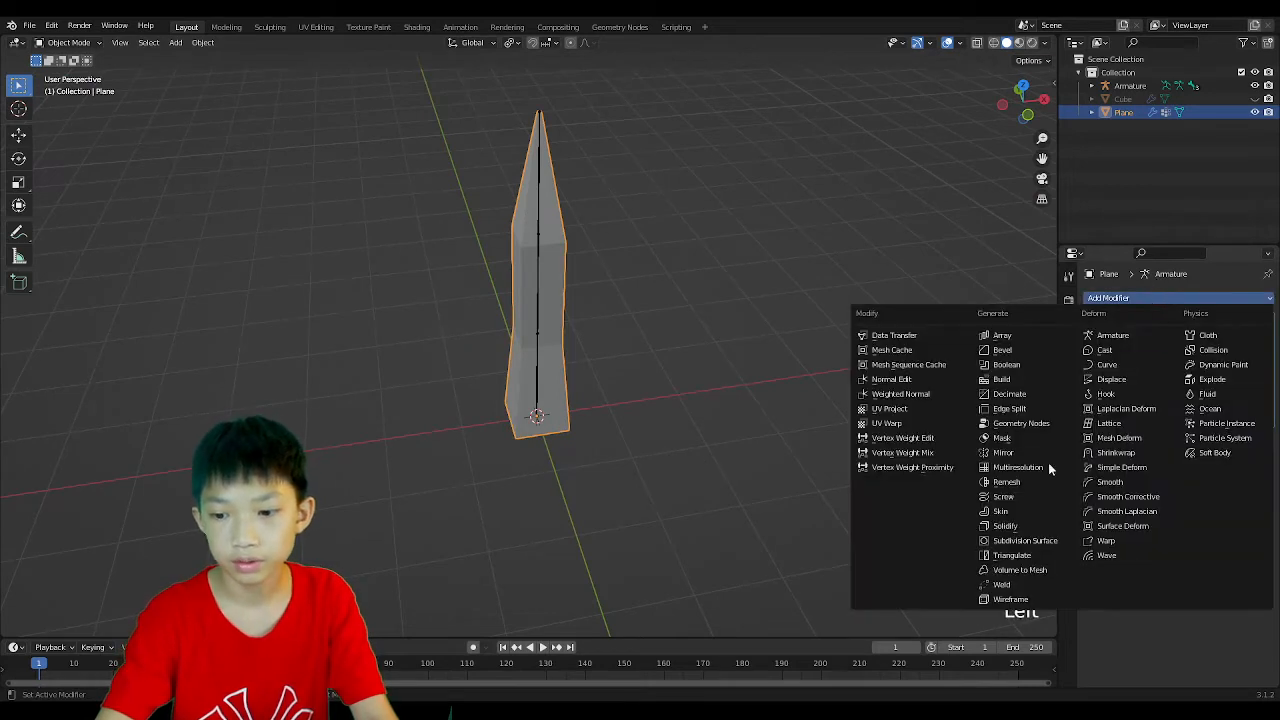
pyautogui.click(1046, 540)
pyautogui.moveTo(959, 462); pyautogui.dragTo(880, 389, button='middle')
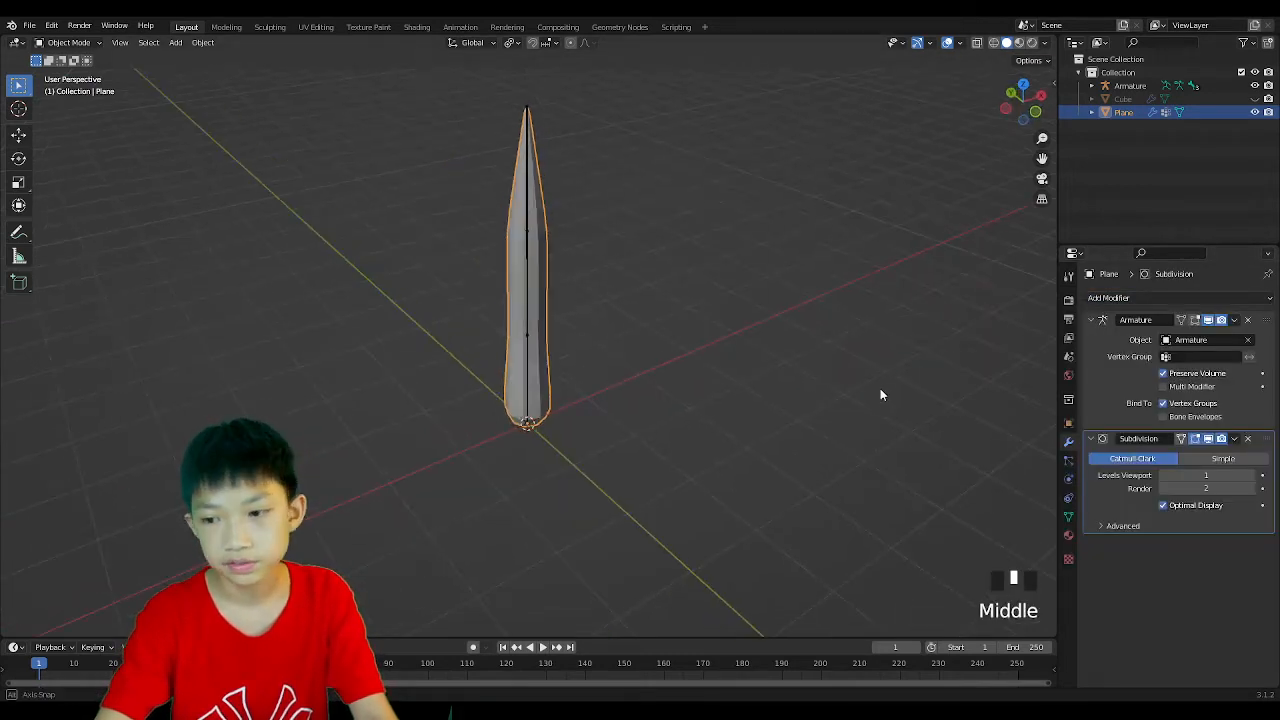
pyautogui.scroll(-1, 880, 389)
pyautogui.scroll(2, 900, 449)
# In Edit Mode, select the lowest horizontal edge loop above the base and move it down about 0.48 m along Z.
pyautogui.press('Tab')
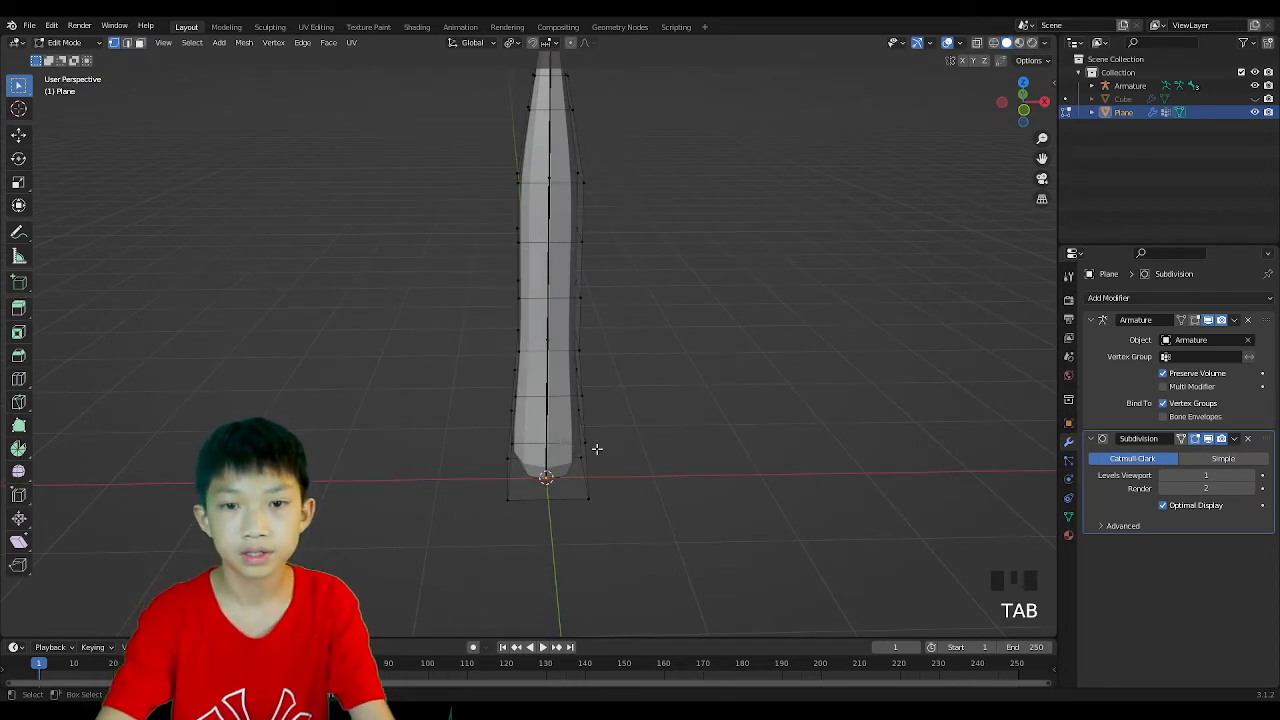
pyautogui.scroll(2, 581, 425)
pyautogui.press('2')
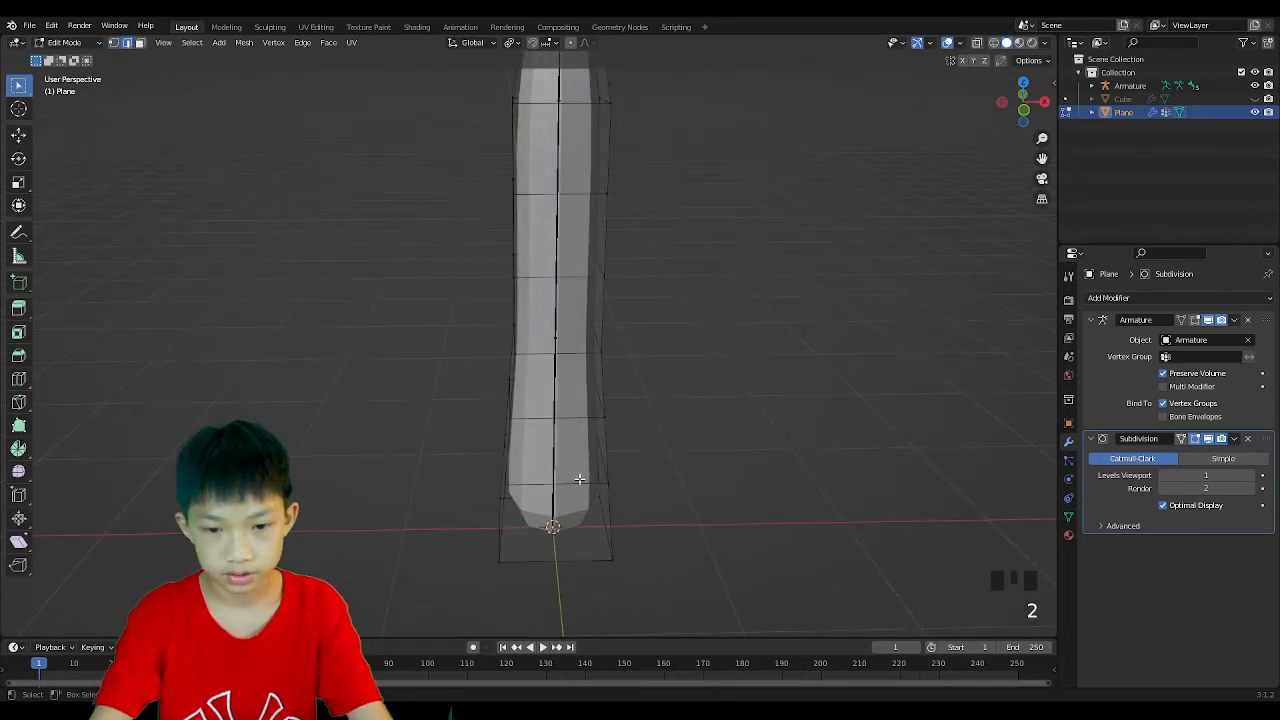
pyautogui.moveTo(579, 479); pyautogui.dragTo(609, 486, button='middle')
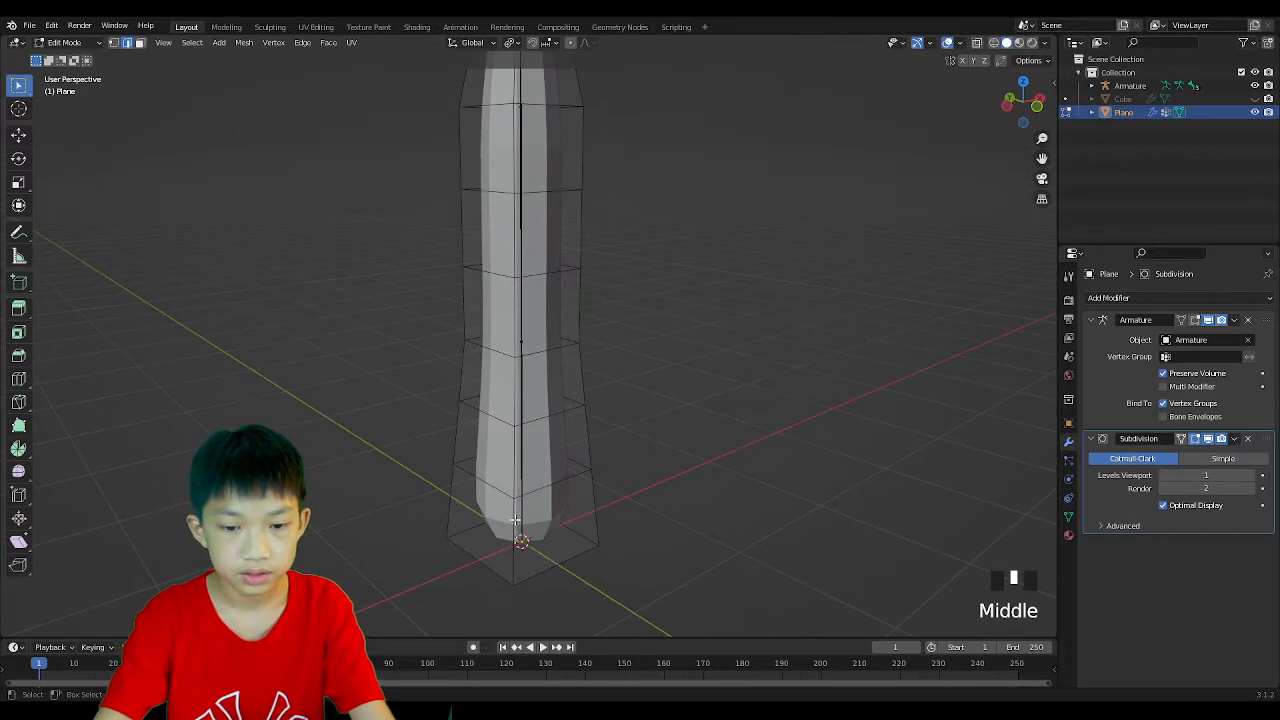
pyautogui.moveTo(541, 545); pyautogui.dragTo(520, 529, button='middle')
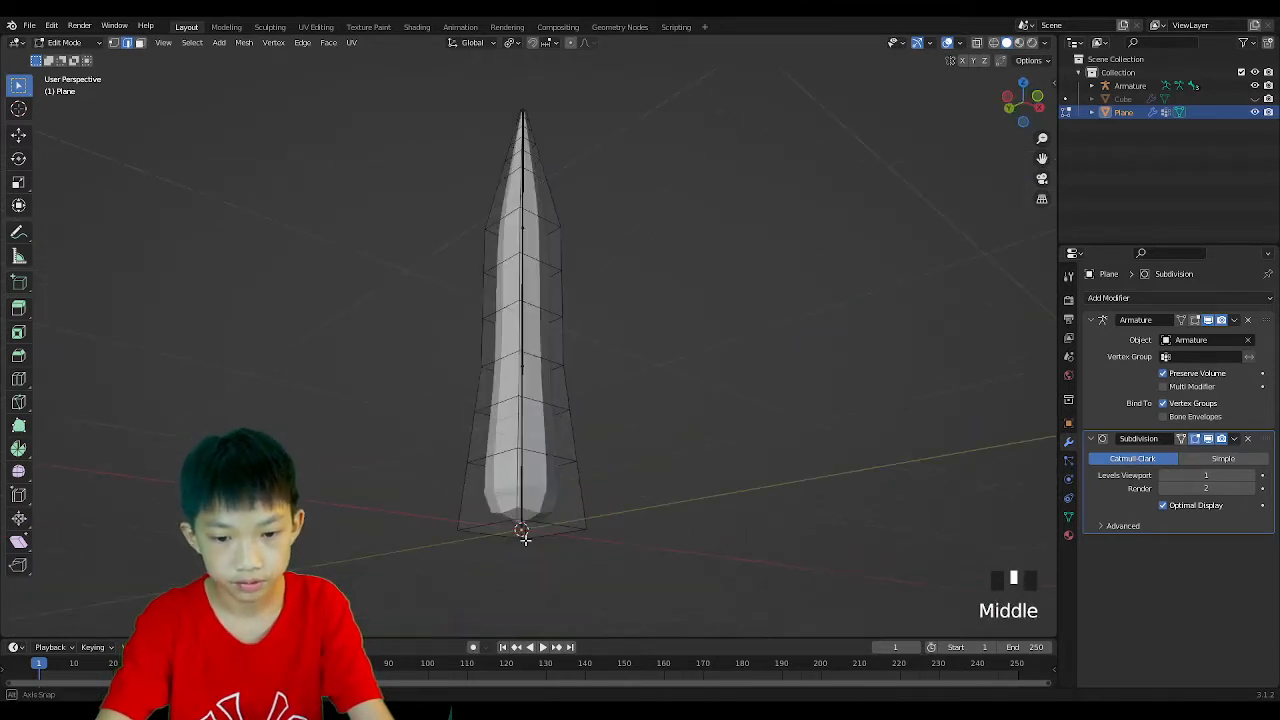
pyautogui.keyDown('alt'); pyautogui.click(521, 457); pyautogui.keyUp('alt')
pyautogui.moveTo(521, 457); pyautogui.dragTo(523, 470, button='middle')
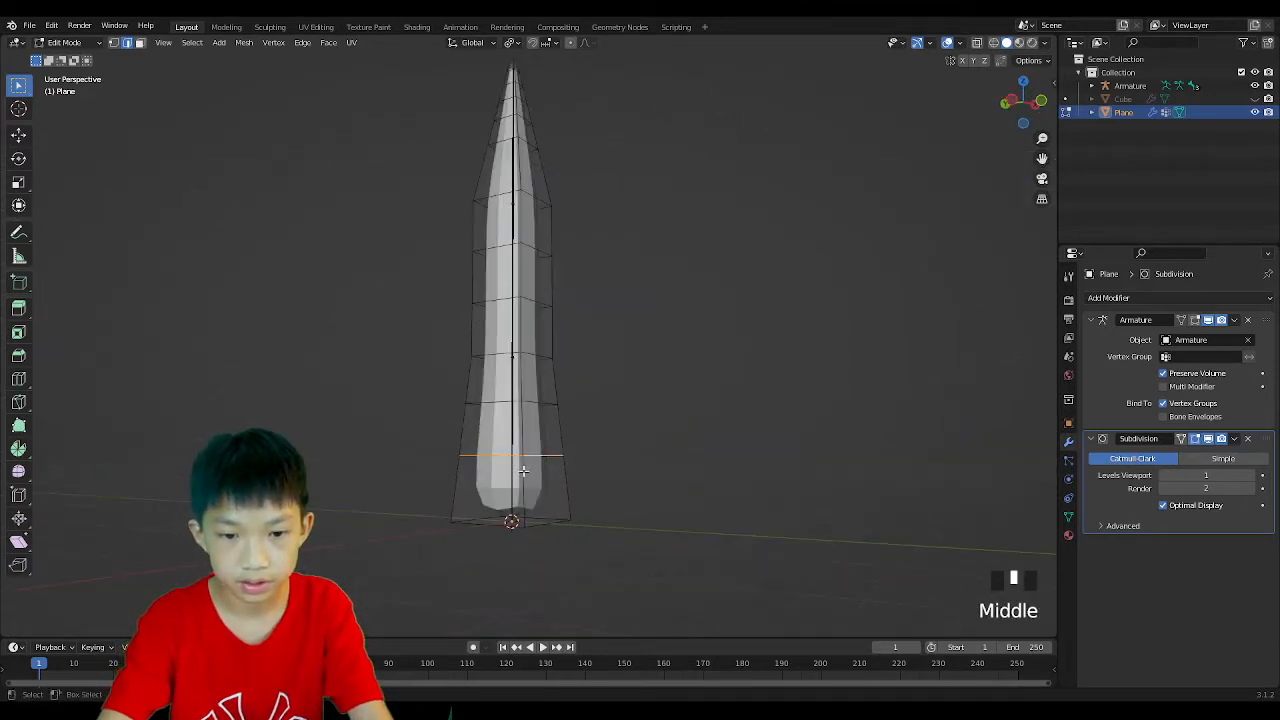
pyautogui.press('g')
pyautogui.press('z')
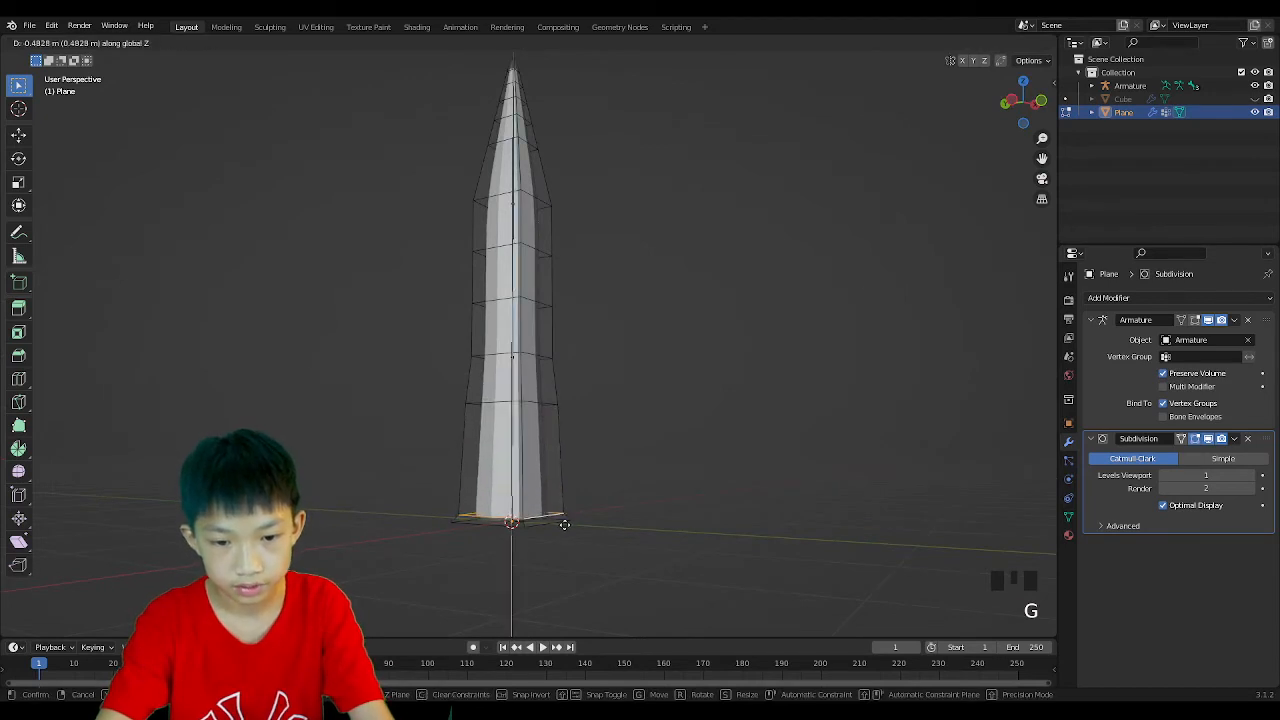
pyautogui.click(564, 519)
# Try to add a loop cut in the tapering section near the tip.
pyautogui.moveTo(564, 436); pyautogui.dragTo(640, 406, button='middle')
pyautogui.scroll(-2, 640, 450)
pyautogui.moveTo(640, 450); pyautogui.dragTo(639, 507, button='middle')
pyautogui.scroll(3, 626, 457)
pyautogui.click(546, 271)
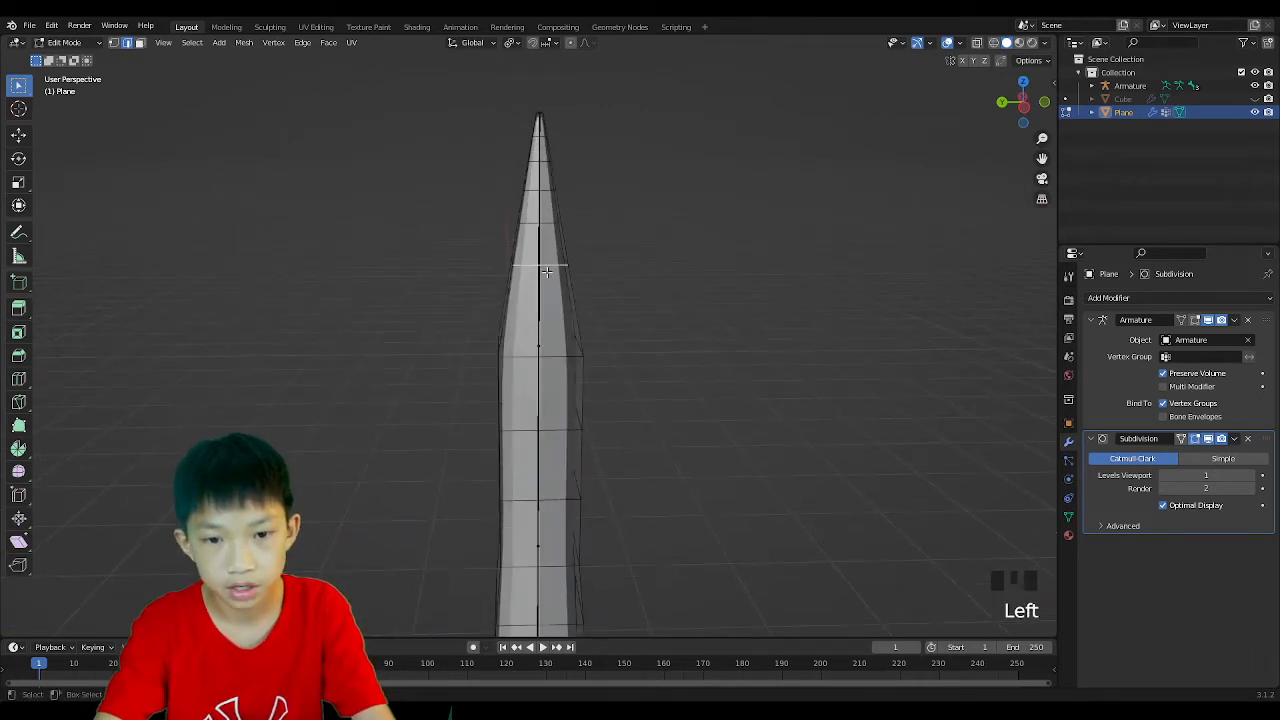
pyautogui.hotkey('ctrl', 'r')
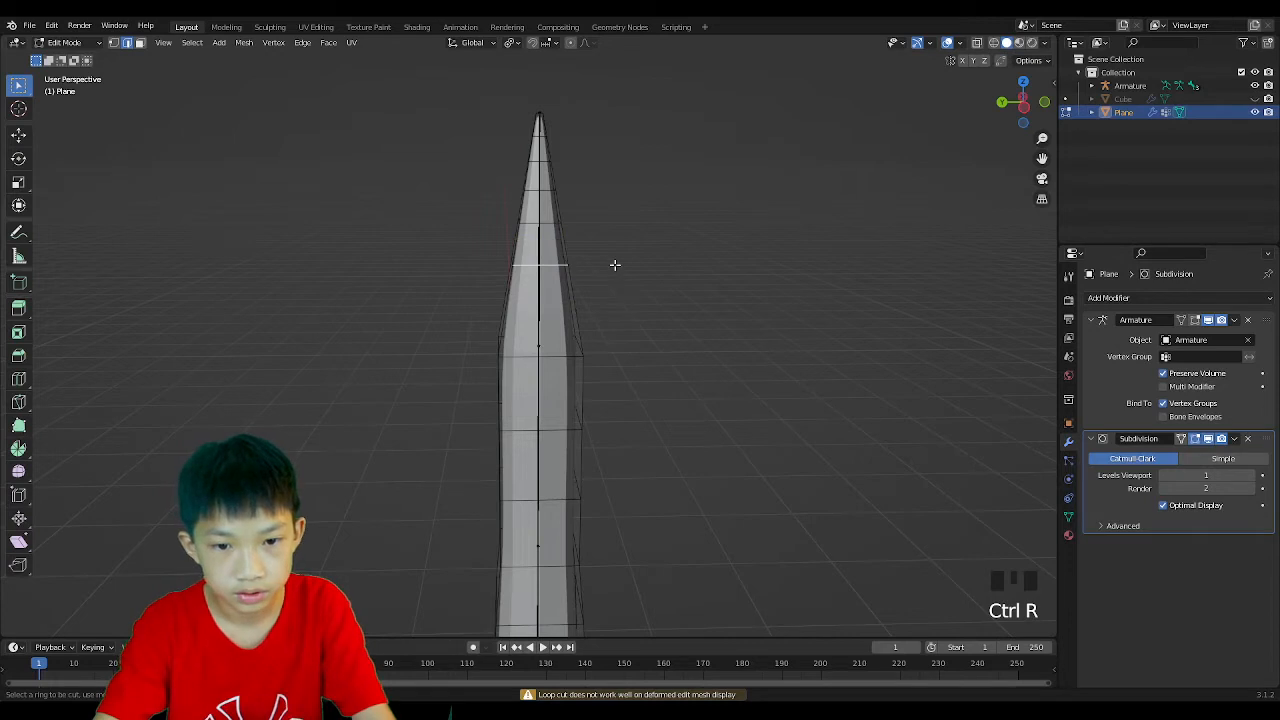
pyautogui.moveTo(614, 251); pyautogui.dragTo(651, 271, button='middle')
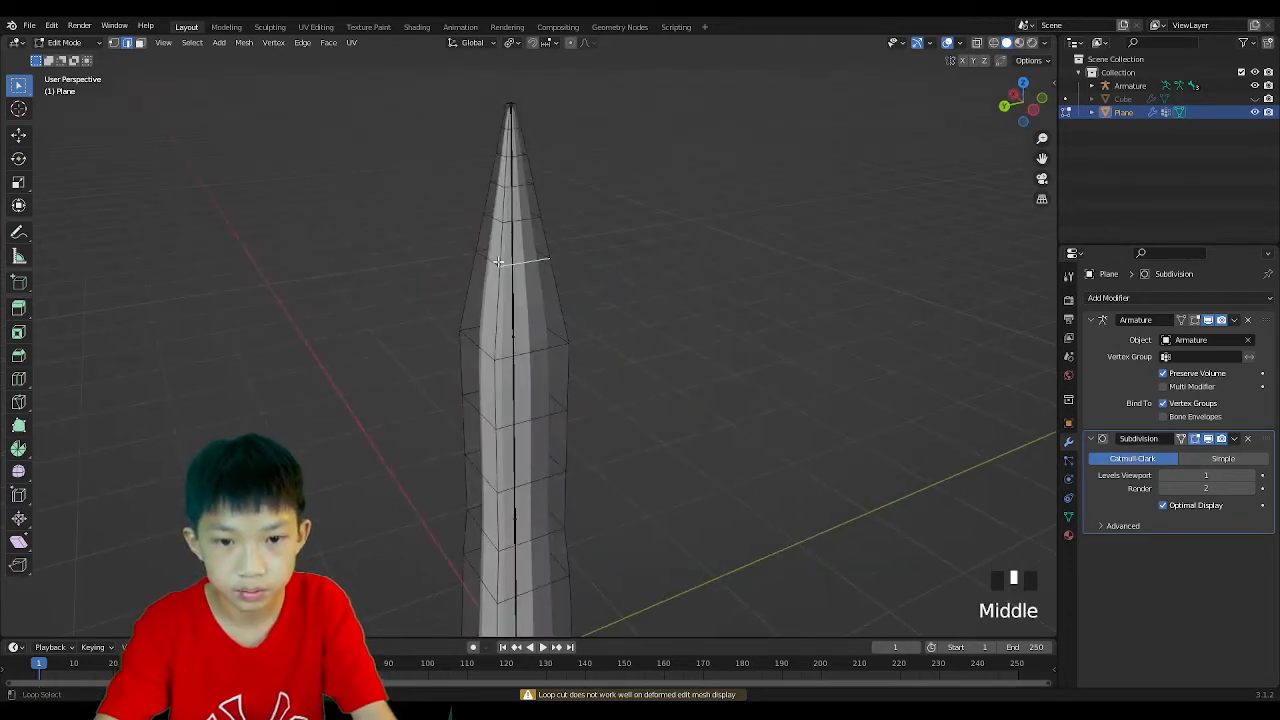
# Select the first edge loop above the shoulder and lower it about 0.46 m along Z, close to the shoulder.
pyautogui.keyDown('alt'); pyautogui.click(523, 284); pyautogui.keyUp('alt')
pyautogui.keyDown('alt'); pyautogui.click(525, 263); pyautogui.keyUp('alt')
pyautogui.press('g')
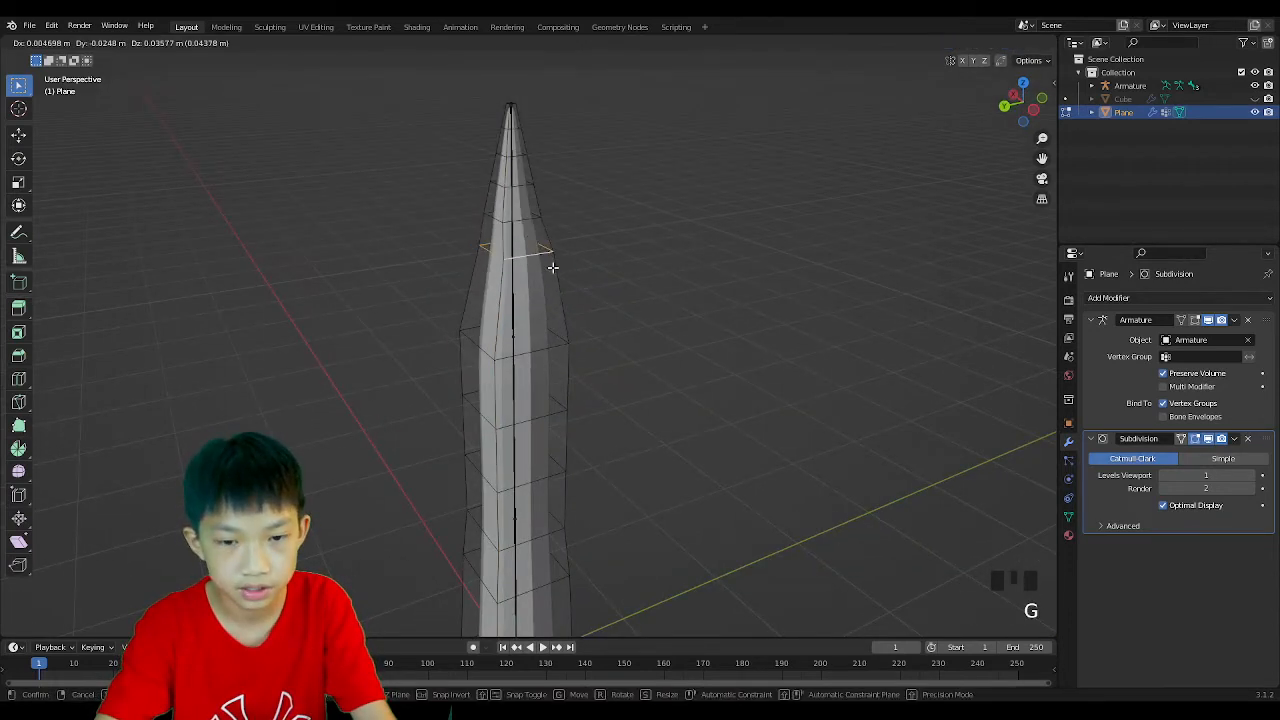
pyautogui.click(533, 338)
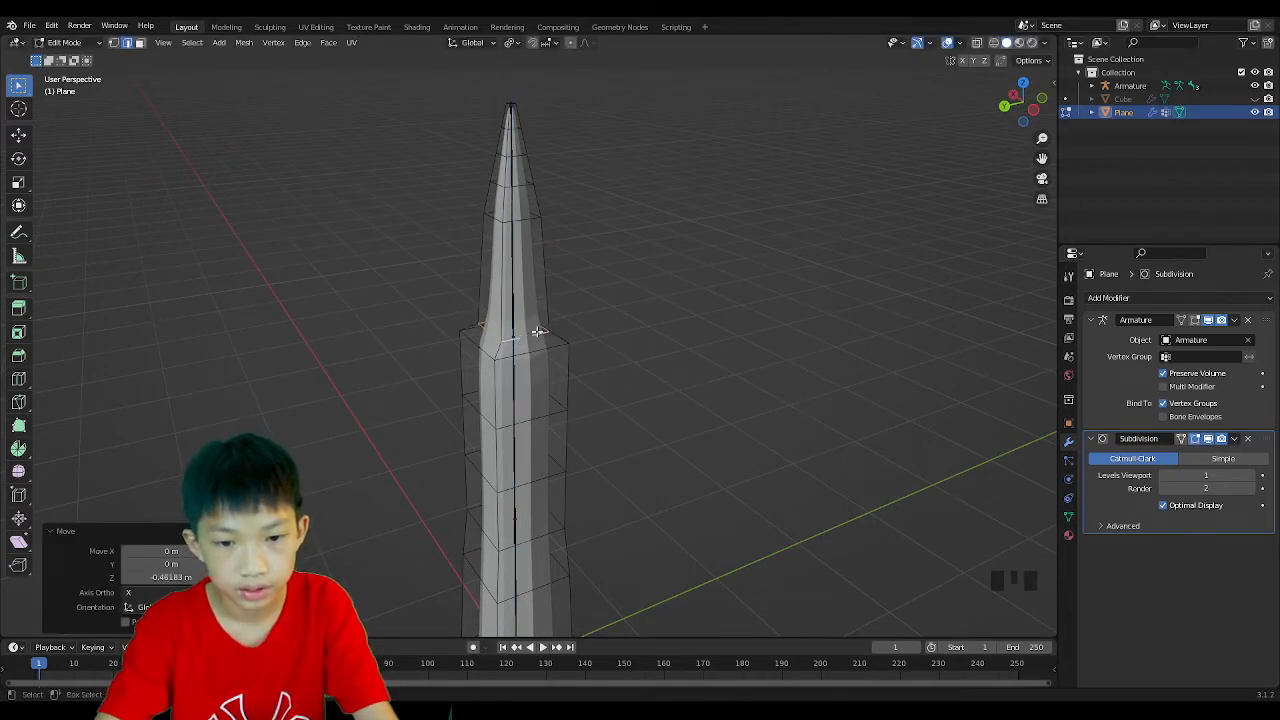
pyautogui.press('s')
pyautogui.rightClick(544, 335)
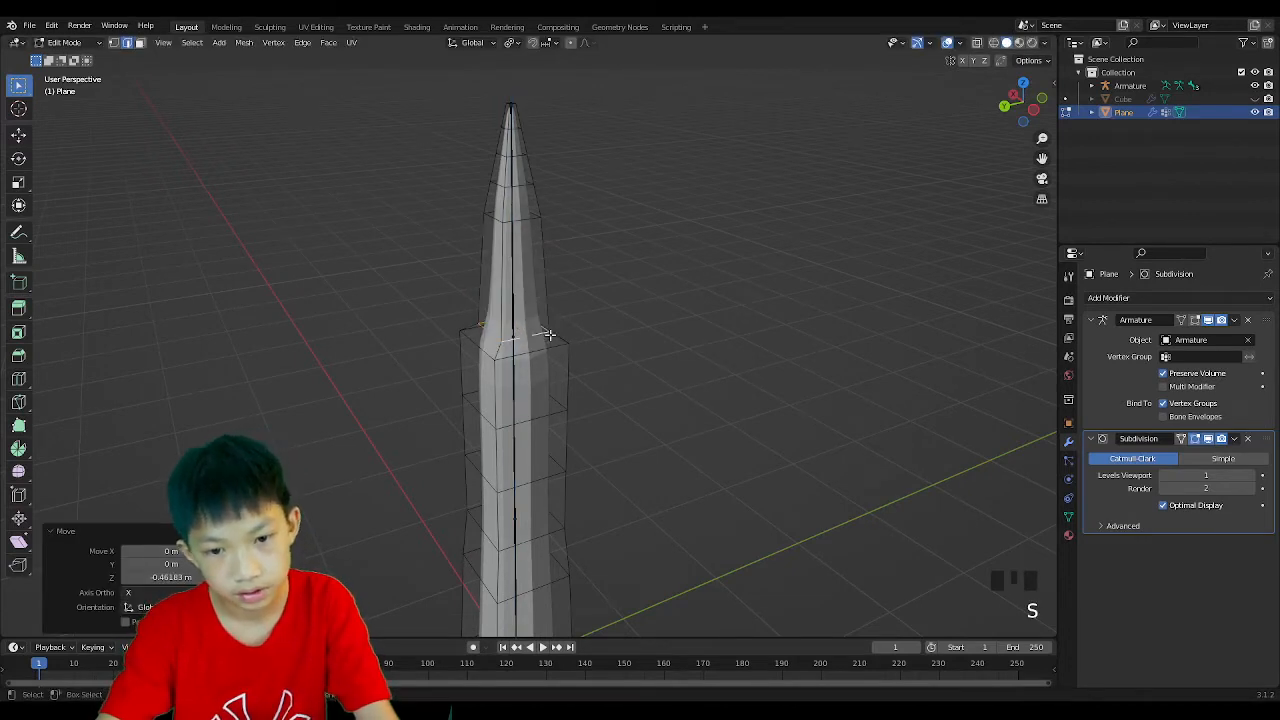
# Bevel the lowered edge loop at the shoulder, check the shape in Object Mode, and return to Edit Mode.
pyautogui.hotkey('ctrl', 'b')
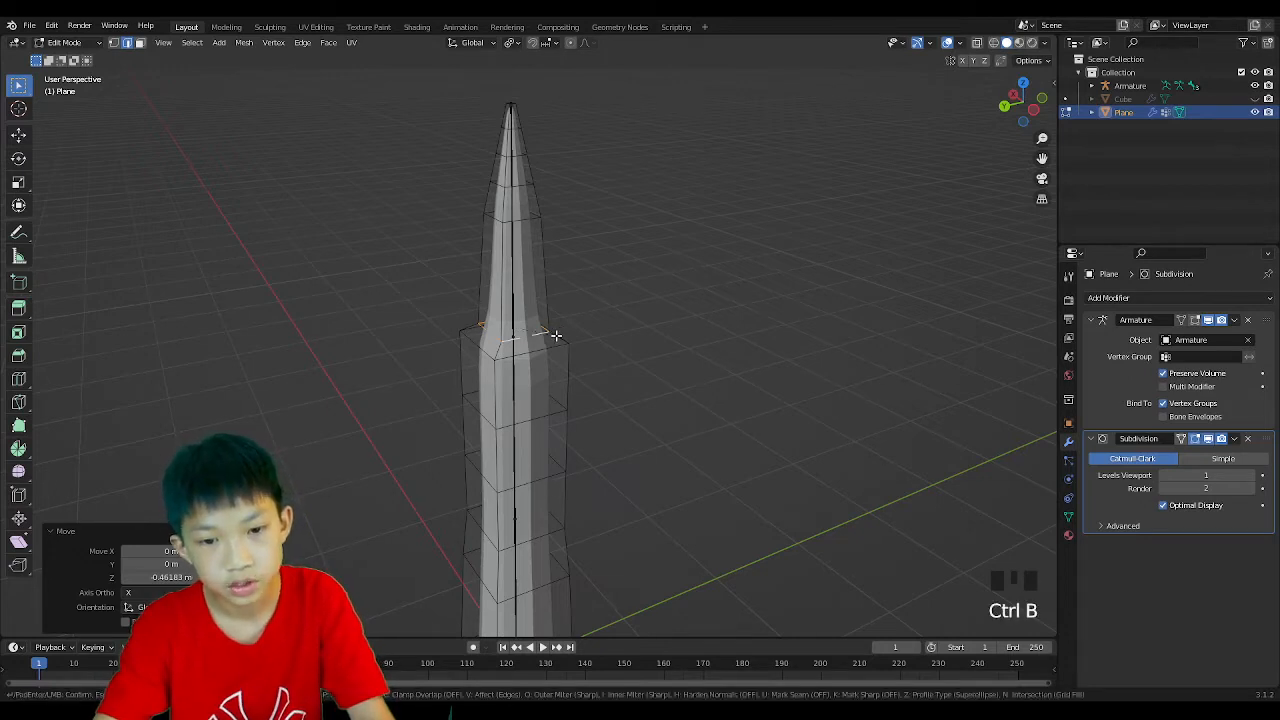
pyautogui.click(566, 341)
pyautogui.scroll(2, 565, 339)
pyautogui.moveTo(562, 338); pyautogui.dragTo(481, 395, button='middle')
pyautogui.press('Tab')
pyautogui.press('Tab')
pyautogui.click(577, 363)
pyautogui.scroll(-2, 640, 340)
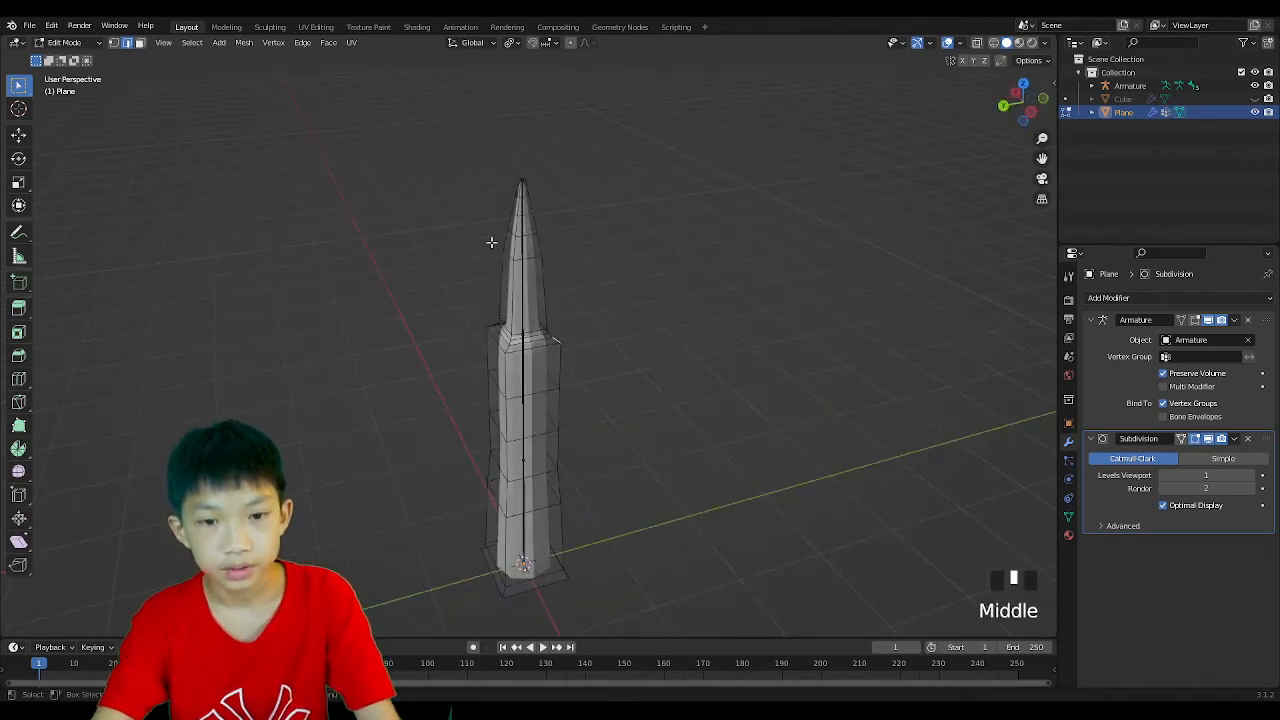
# Select the horizontal edge loop at the shoulder of the shape and scale it to about 0.66.
pyautogui.moveTo(543, 211); pyautogui.dragTo(607, 220, button='middle')
pyautogui.scroll(2, 512, 286)
pyautogui.press('2')
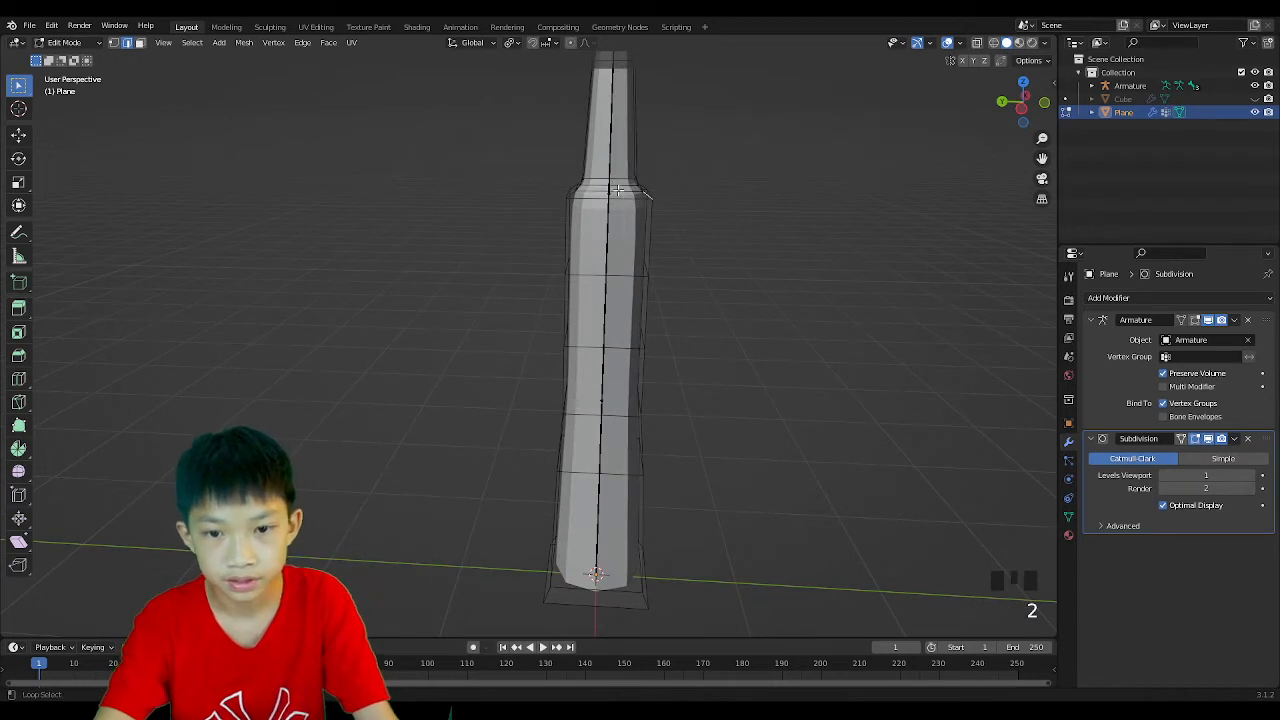
pyautogui.keyDown('alt'); pyautogui.click(618, 190); pyautogui.keyUp('alt')
pyautogui.press('s')
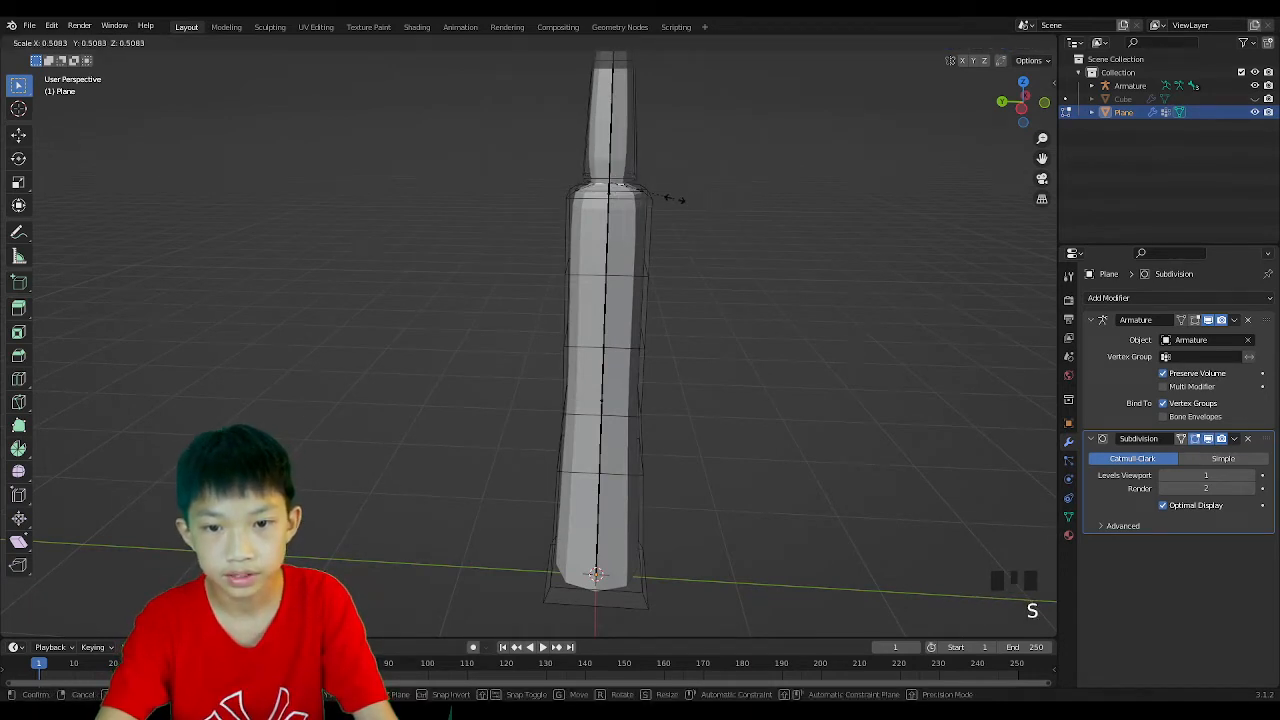
pyautogui.click(694, 202)
# Select the horizontal edge loop around the middle of the body and bevel it into a narrow two-segment band.
pyautogui.keyDown('shift'); pyautogui.moveTo(688, 390); pyautogui.dragTo(683, 270, button='middle'); pyautogui.keyUp('shift')
pyautogui.press('2')
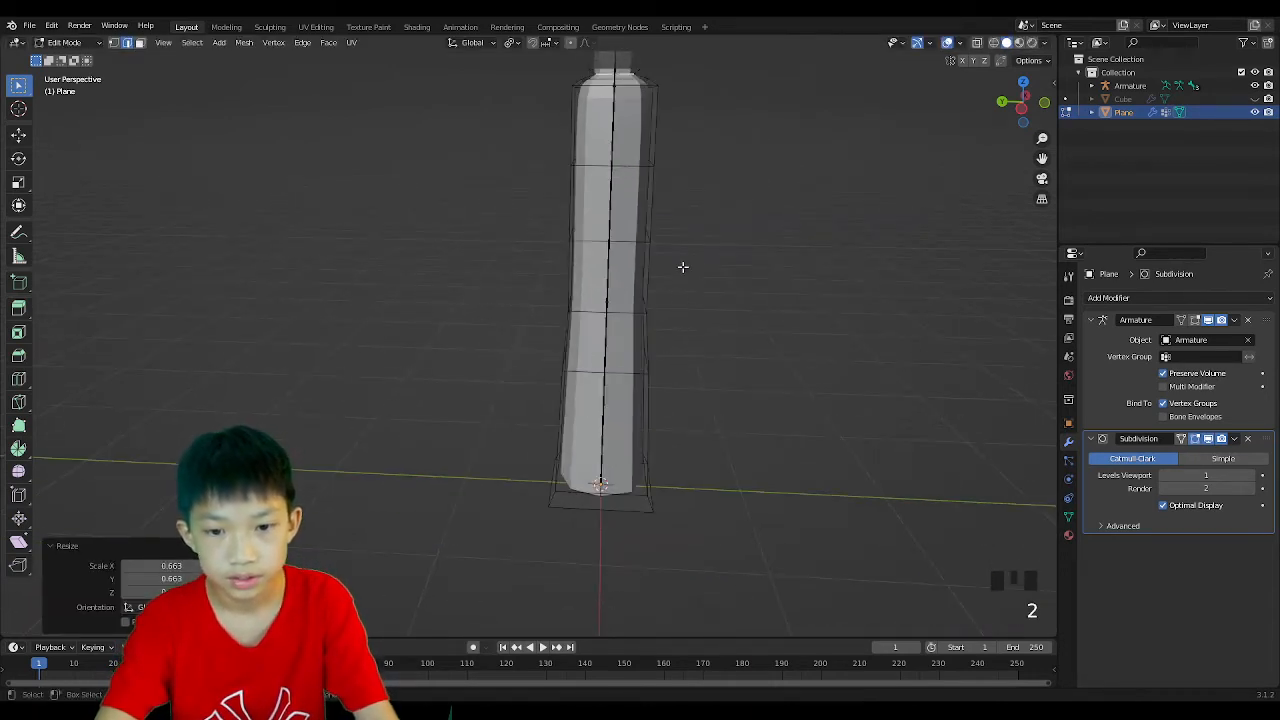
pyautogui.keyDown('alt'); pyautogui.click(644, 304); pyautogui.keyUp('alt')
pyautogui.moveTo(662, 316); pyautogui.dragTo(698, 302, button='middle')
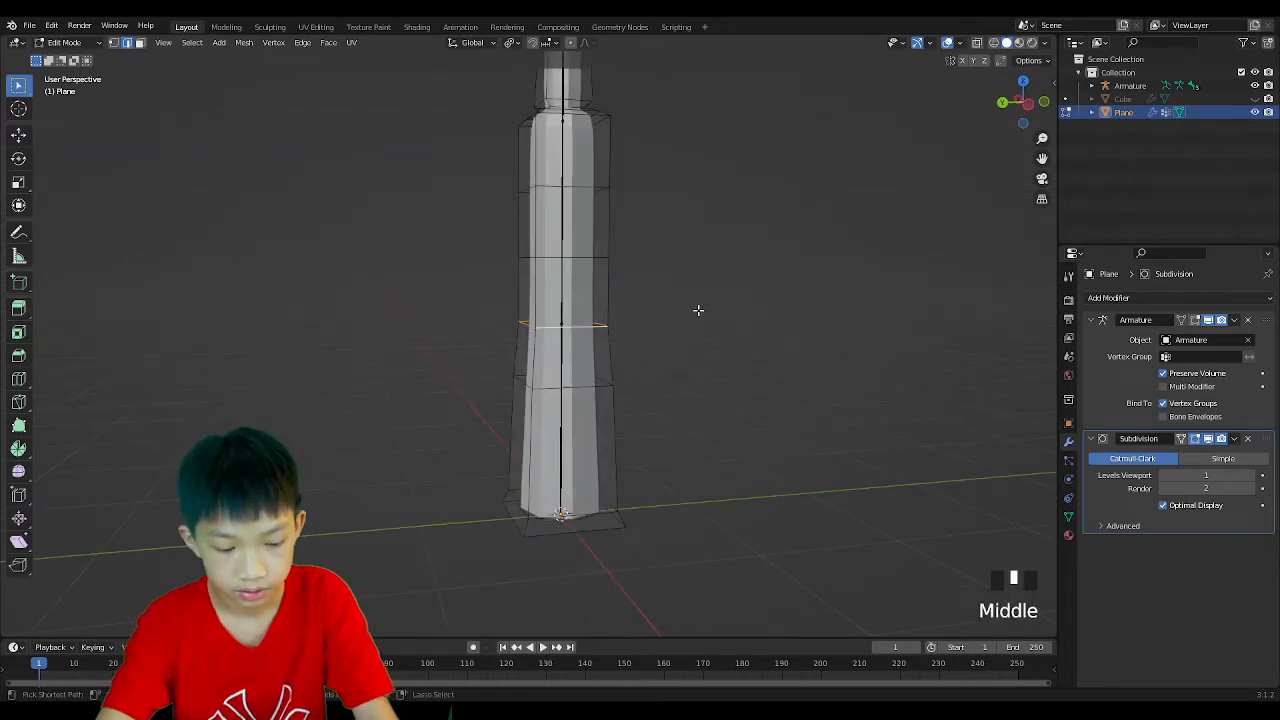
pyautogui.hotkey('ctrl', 'b')
pyautogui.click(717, 314)
pyautogui.press('2')
pyautogui.click(665, 324)
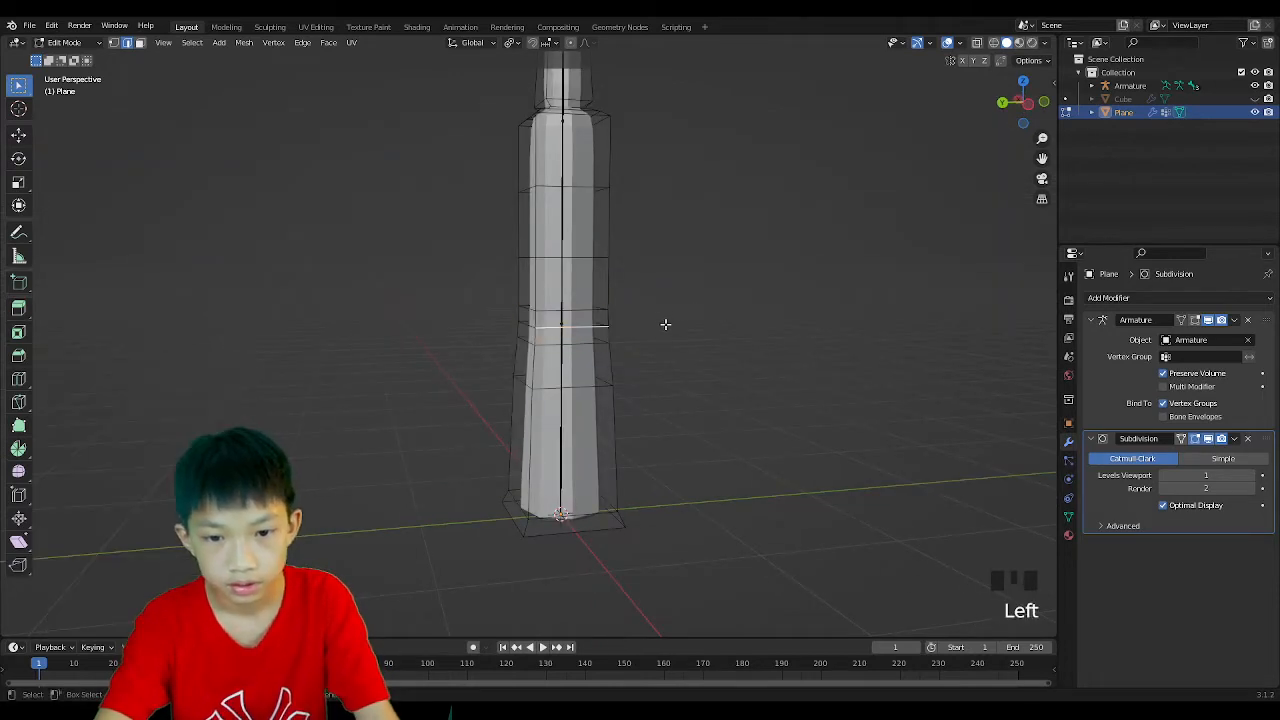
pyautogui.press('s')
pyautogui.rightClick(602, 329)
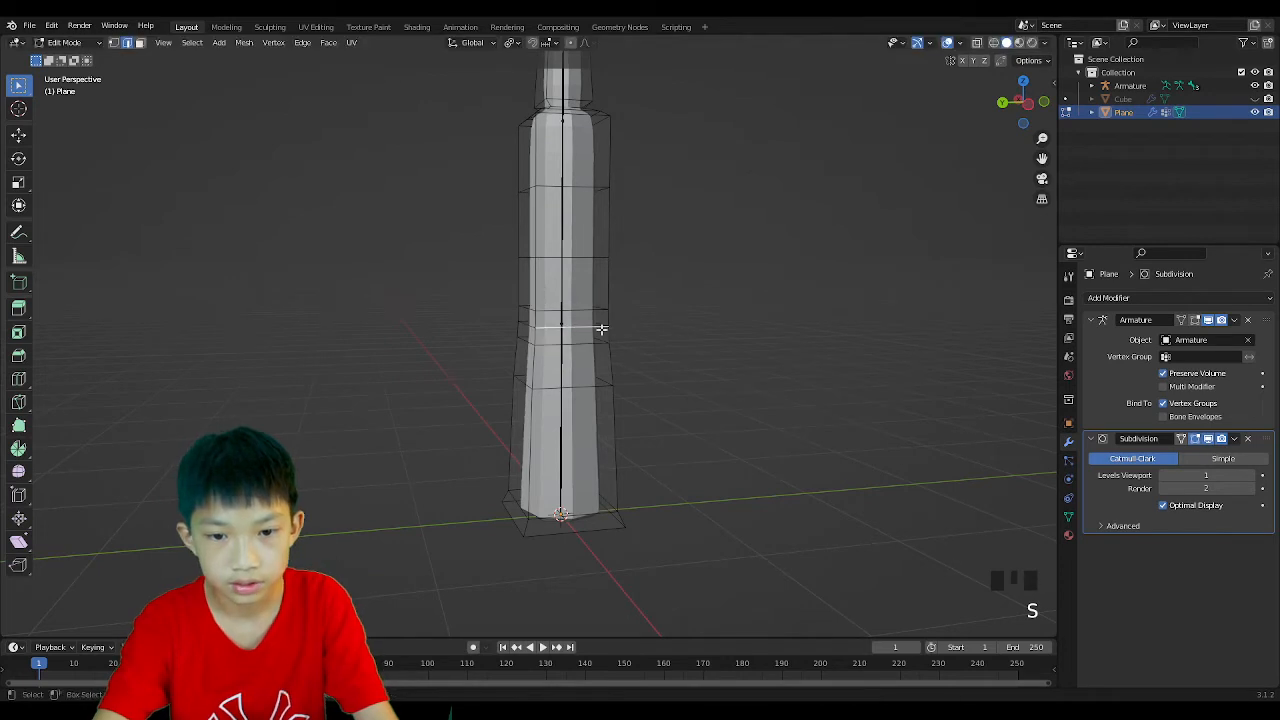
# Scale the center edge loop of the beveled band to about 0.23 to form a waist, and check it in Object Mode.
pyautogui.press('2')
pyautogui.moveTo(560, 325); pyautogui.dragTo(526, 321, button='middle')
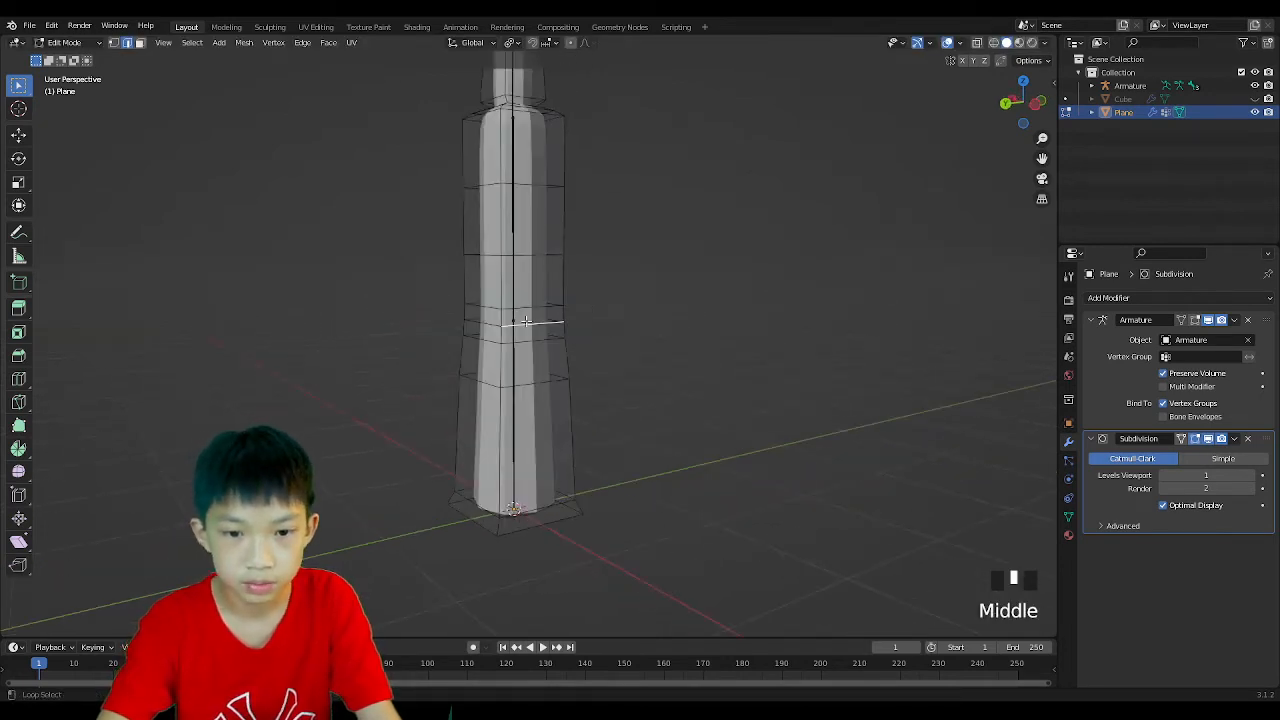
pyautogui.keyDown('alt'); pyautogui.click(526, 322); pyautogui.keyUp('alt')
pyautogui.press('s')
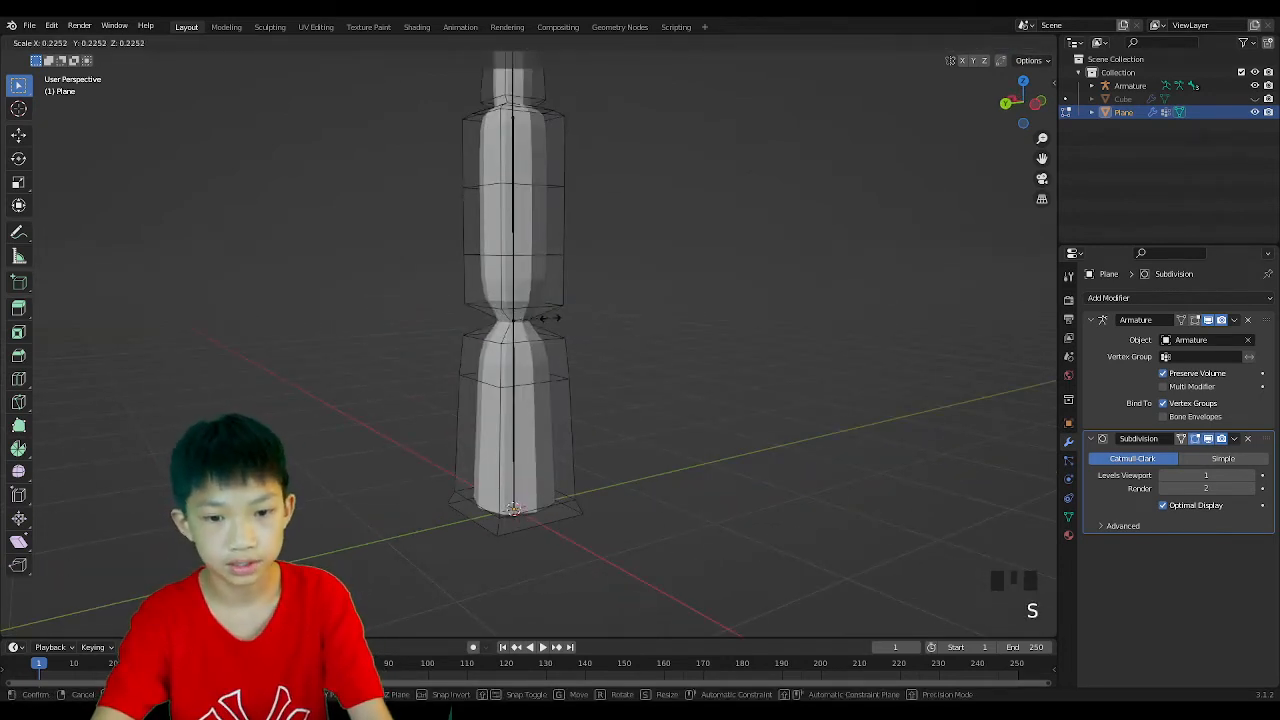
pyautogui.click(551, 317)
pyautogui.press('Tab')
pyautogui.moveTo(551, 317); pyautogui.dragTo(690, 310, button='middle')
pyautogui.press('Tab')
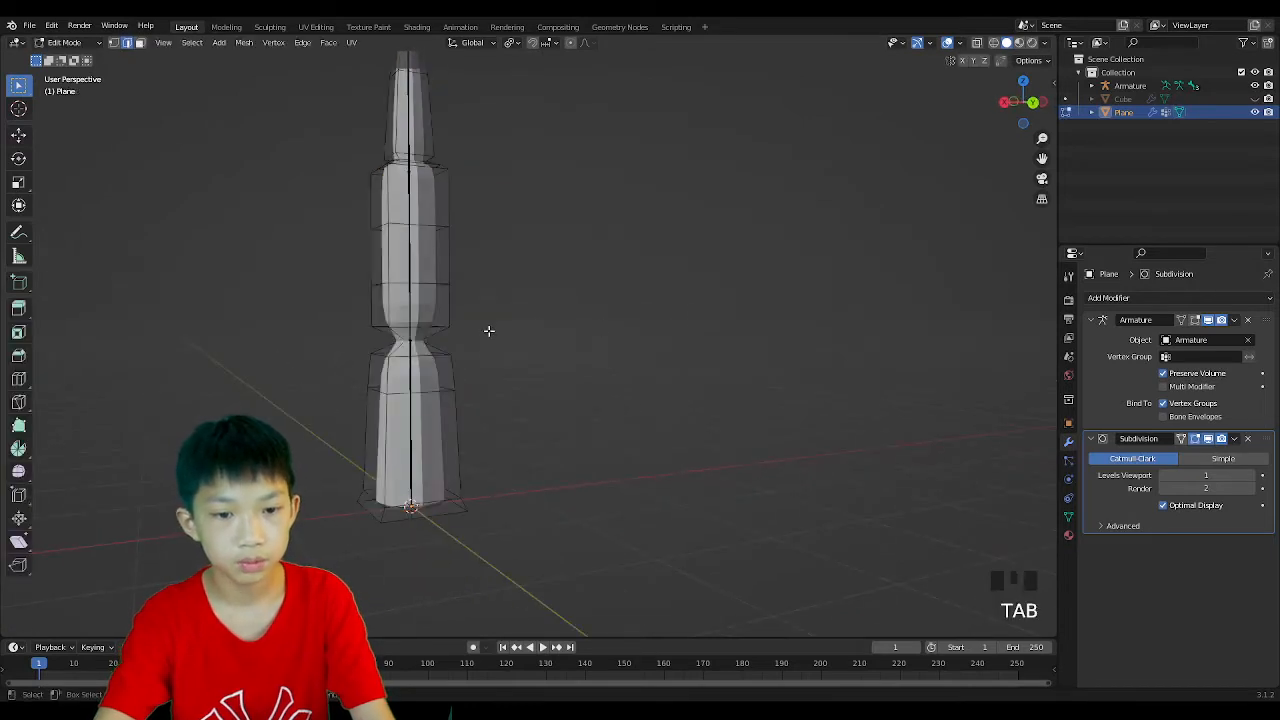
# Apply smooth shading to the Plane object in Object Mode.
pyautogui.press('Tab')
pyautogui.rightClick(418, 268)
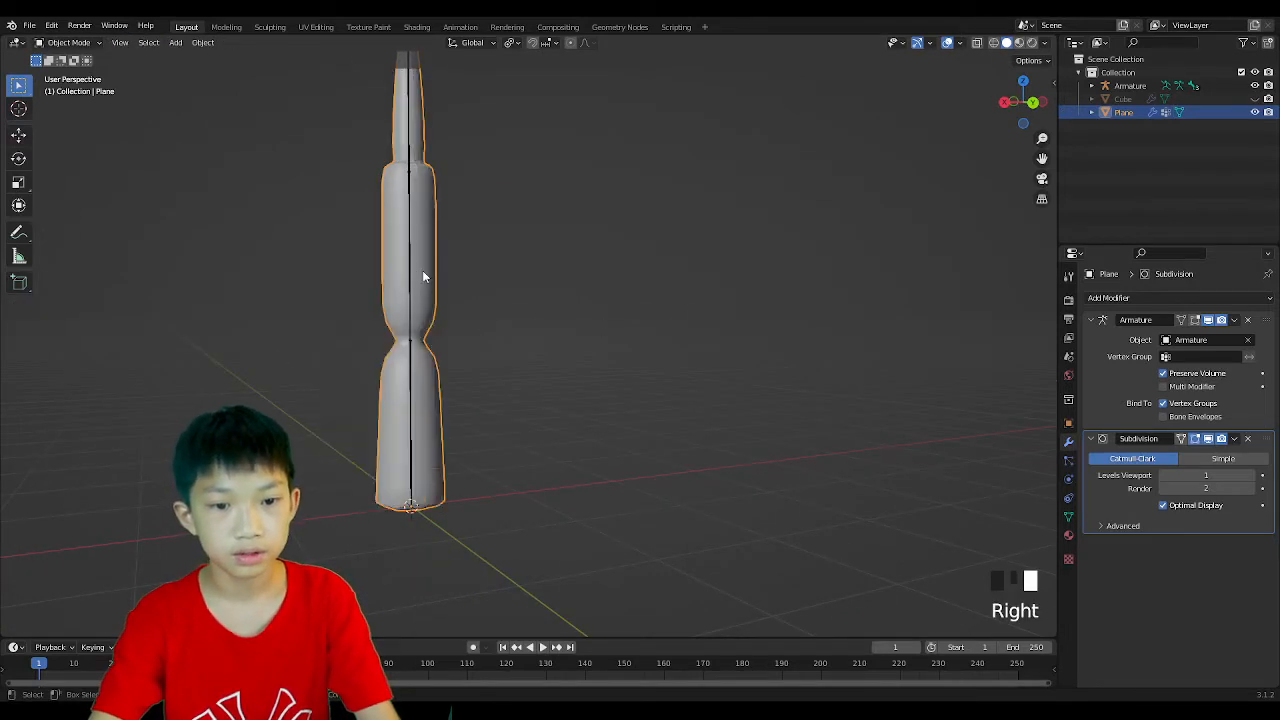
pyautogui.moveTo(422, 270); pyautogui.dragTo(400, 303, button='middle')
# In Edit Mode, select the edge loop at the narrow waist and scale it up by about 2.37.
pyautogui.press('Tab')
pyautogui.scroll(2, 405, 315)
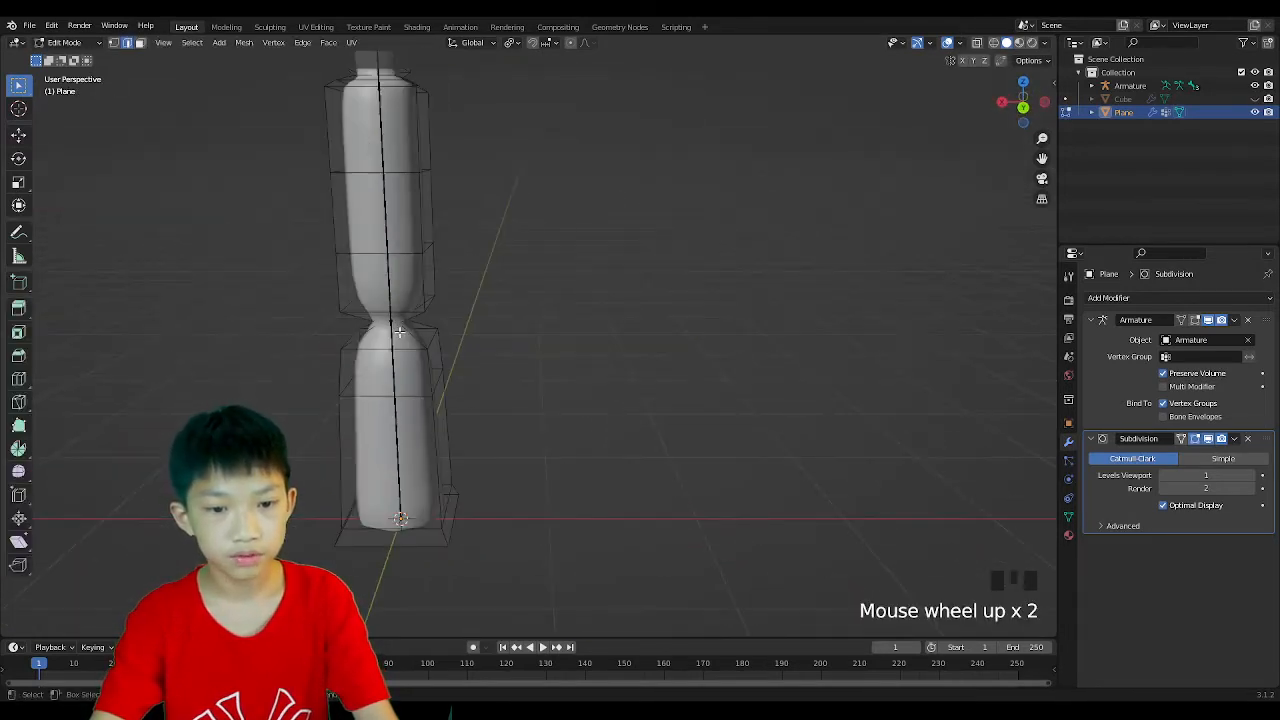
pyautogui.press('2')
pyautogui.keyDown('alt'); pyautogui.click(424, 324); pyautogui.keyUp('alt')
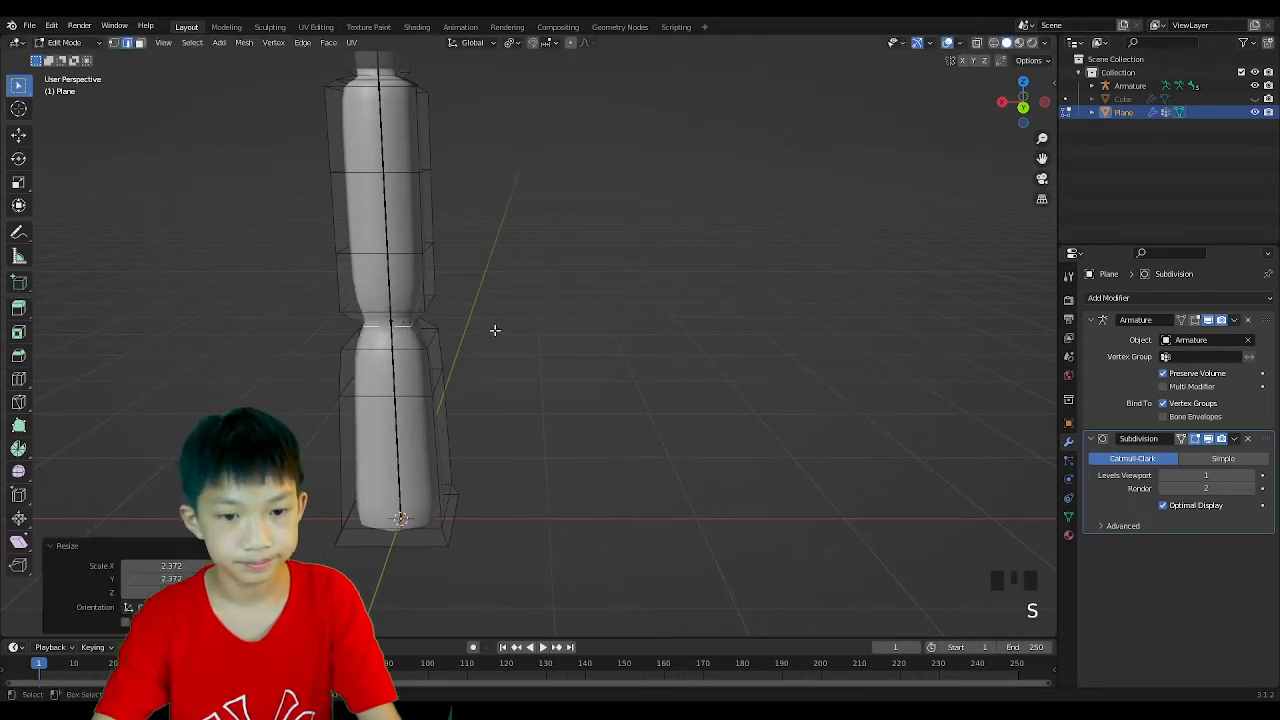
# Examine the smoothed shape's waist and shoulder from several angles in Object Mode and Edit Mode.
pyautogui.press('Tab')
pyautogui.scroll(-2, 593, 316)
pyautogui.moveTo(593, 316); pyautogui.dragTo(580, 326, button='middle')
pyautogui.scroll(-2, 500, 349)
pyautogui.moveTo(430, 372); pyautogui.dragTo(552, 363, button='middle')
pyautogui.press('Tab')
pyautogui.press('Tab')
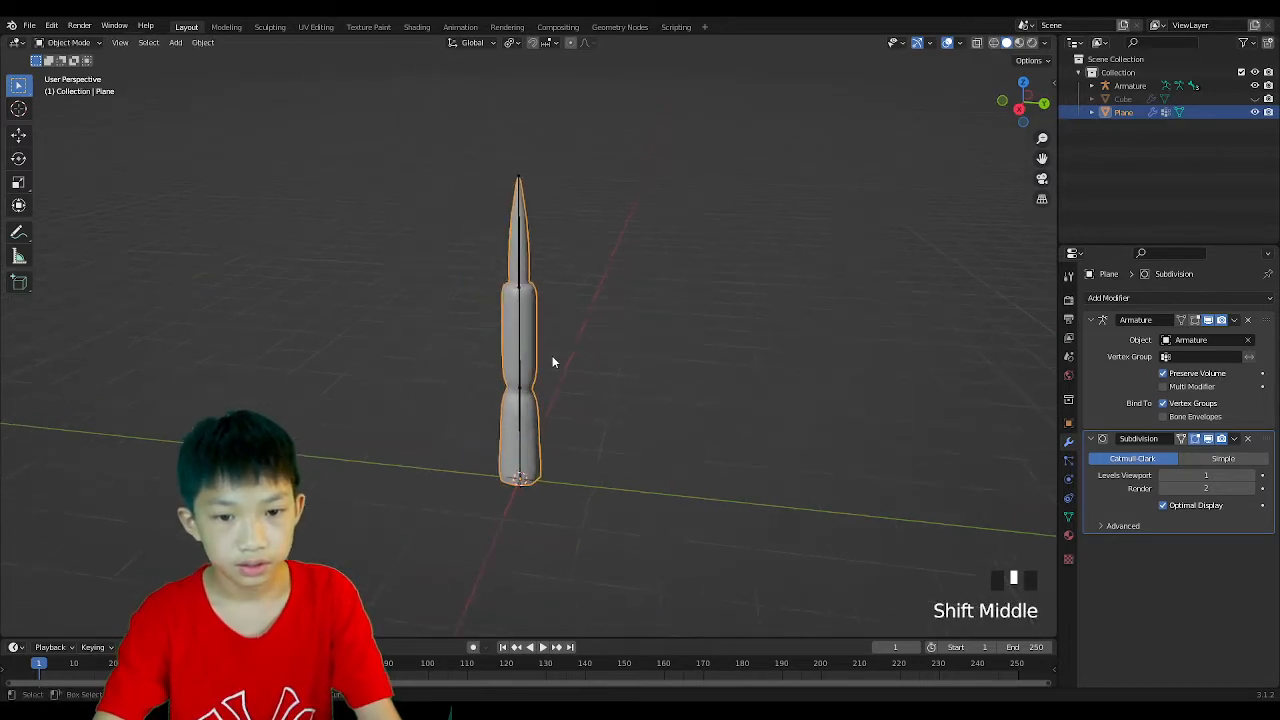
pyautogui.scroll(4, 560, 377)
pyautogui.press('Tab')
pyautogui.keyDown('shift'); pyautogui.moveTo(560, 319); pyautogui.dragTo(561, 366, button='middle'); pyautogui.keyUp('shift')
pyautogui.scroll(2, 561, 366)
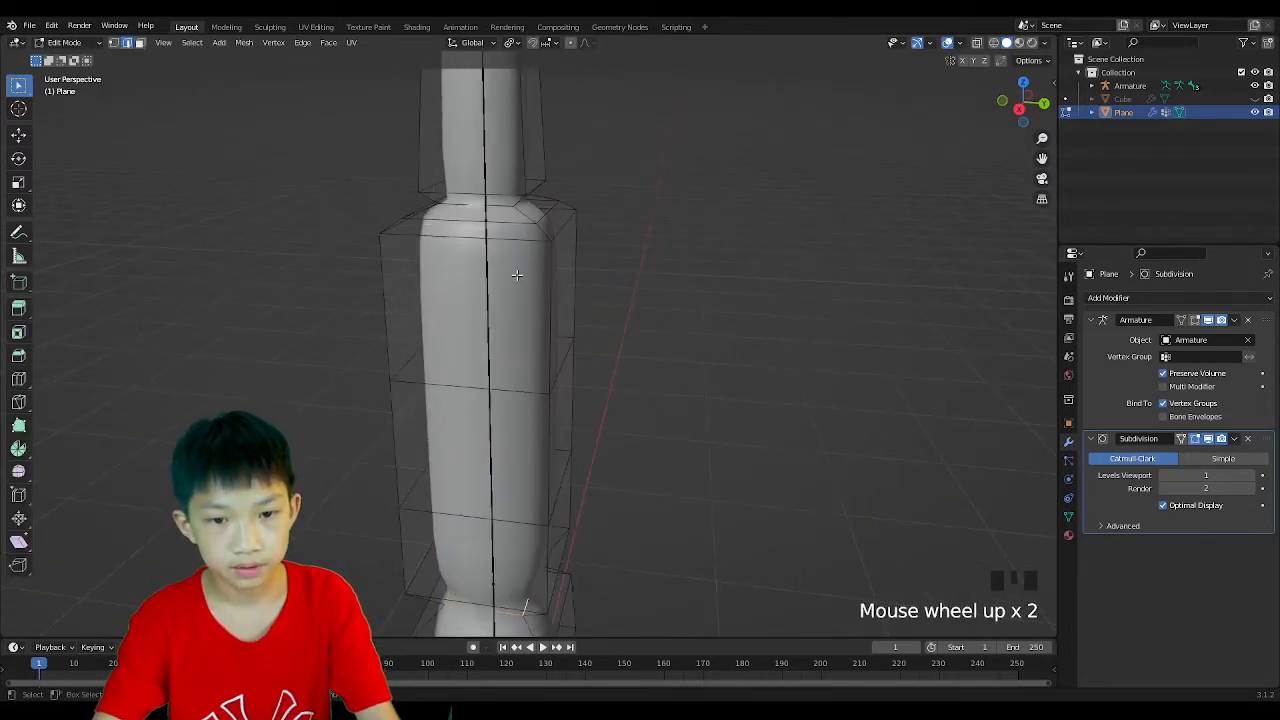
pyautogui.scroll(-2, 566, 261)
pyautogui.press('2')
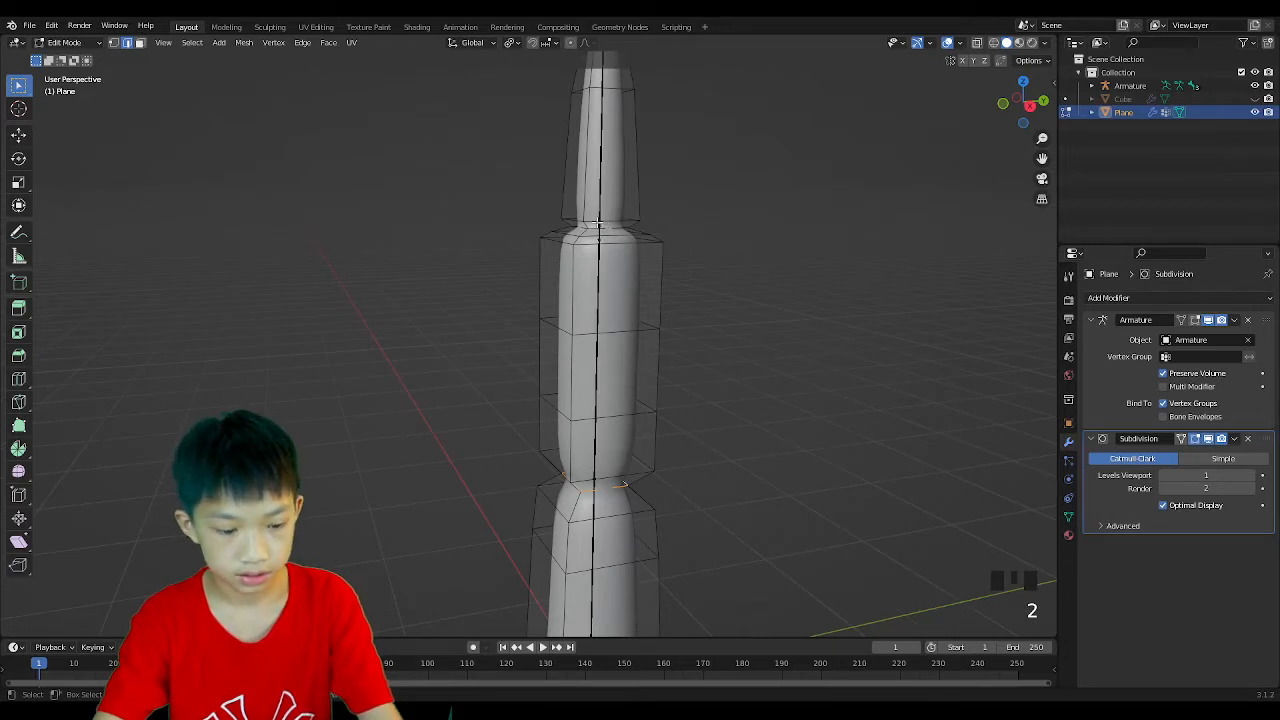
pyautogui.scroll(-3, 597, 225)
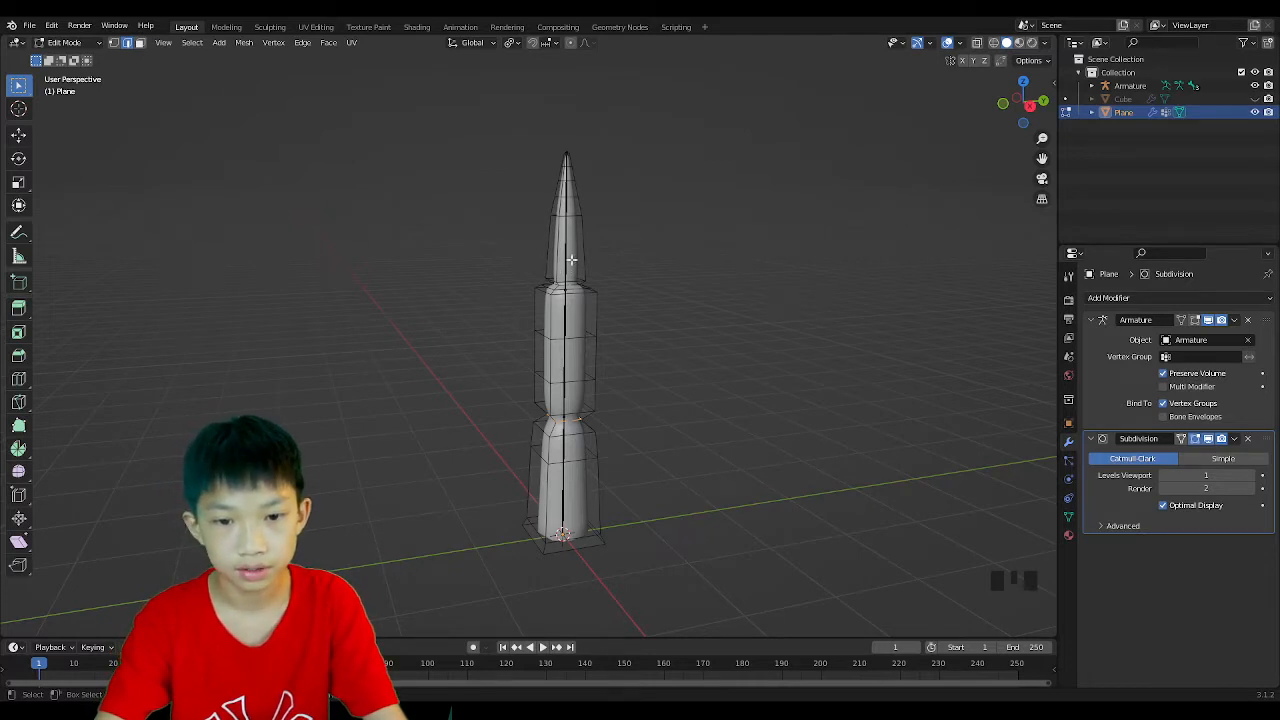
# Select the narrow face loop just above the shoulder and scale it by about 1.86 on X and Y only.
pyautogui.scroll(2, 562, 248)
pyautogui.keyDown('shift'); pyautogui.moveTo(562, 248); pyautogui.dragTo(540, 258, button='middle'); pyautogui.keyUp('shift')
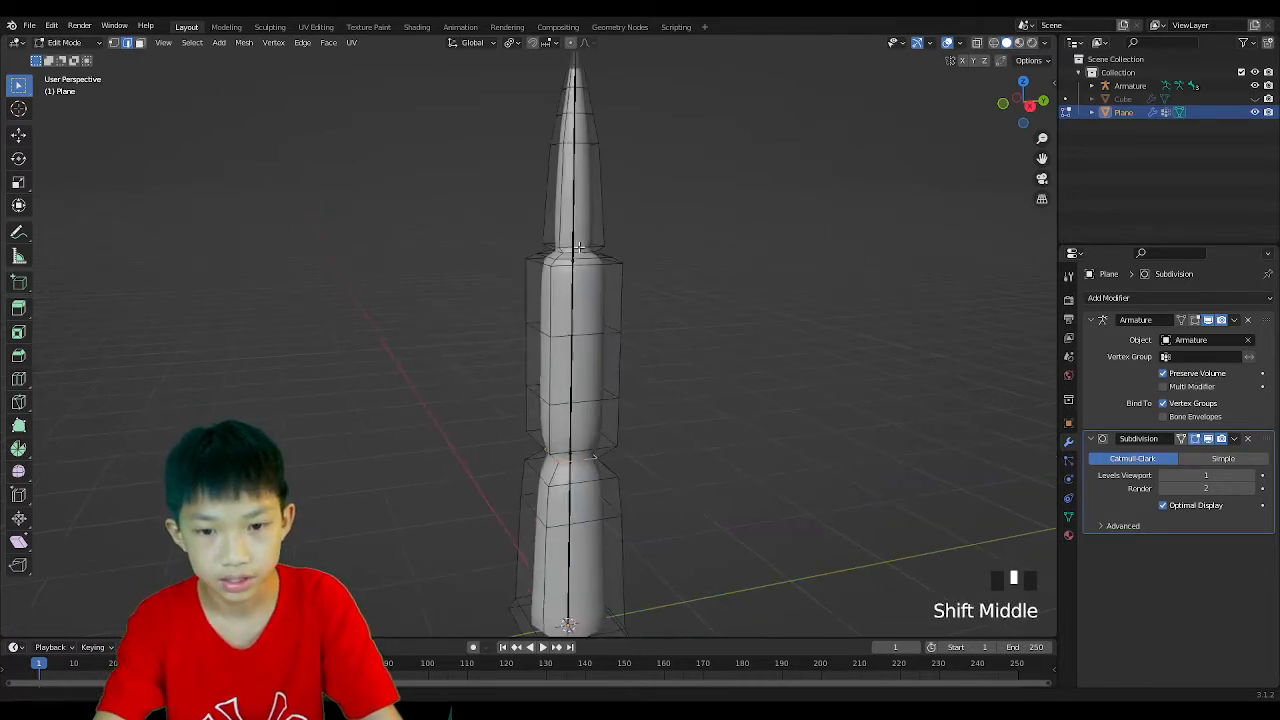
pyautogui.scroll(2, 457, 277)
pyautogui.moveTo(457, 277)
pyautogui.mouseDown(button='middle')
pyautogui.moveTo(486, 302)
pyautogui.moveTo(463, 268)
pyautogui.mouseUp(button='middle')
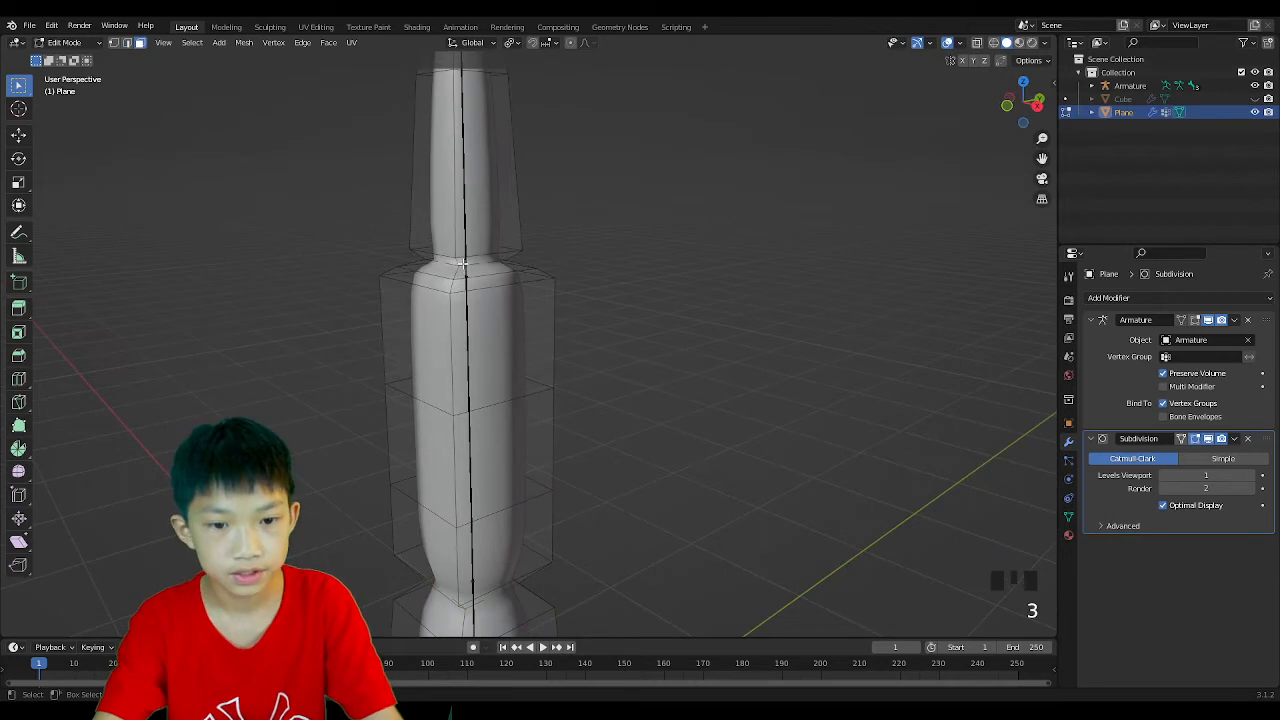
pyautogui.keyDown('alt'); pyautogui.click(463, 262); pyautogui.keyUp('alt')
pyautogui.press('s')
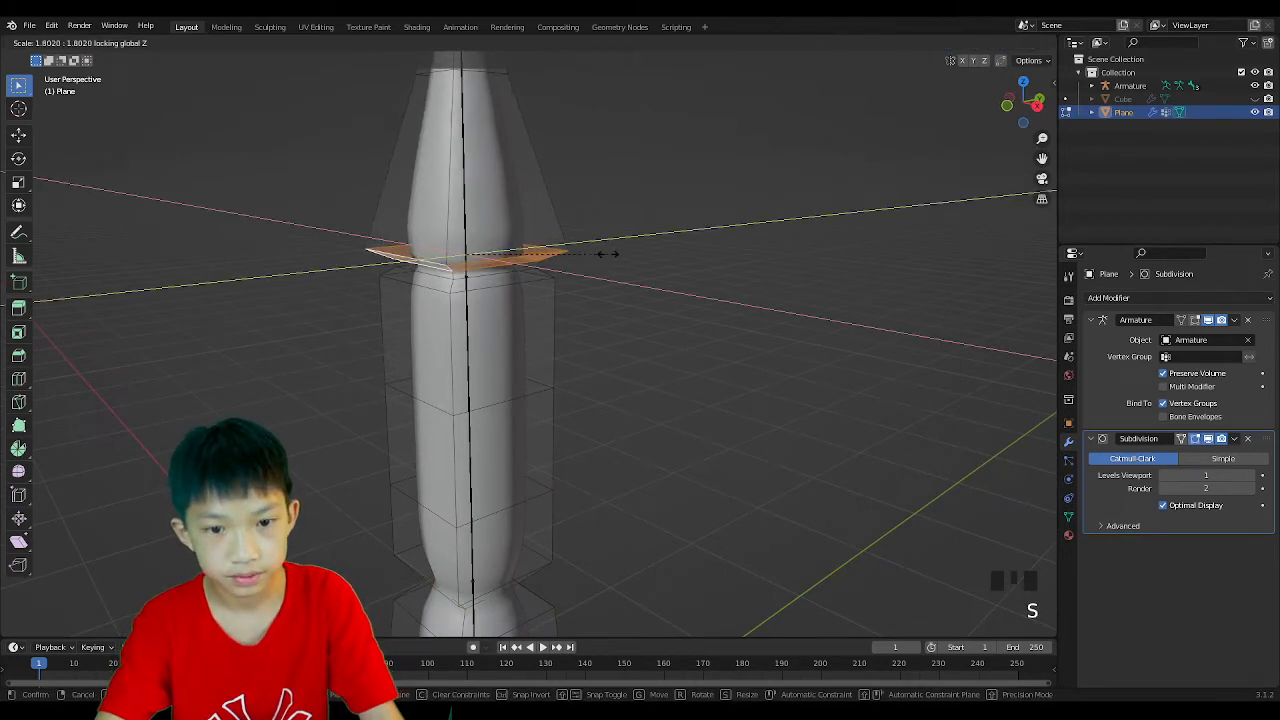
pyautogui.click(612, 252)
# Add a centered loop cut in the section just above the flared ring and scale it to about 0.57.
pyautogui.scroll(-2, 583, 237)
pyautogui.hotkey('ctrl', 'r')
pyautogui.click(581, 236)
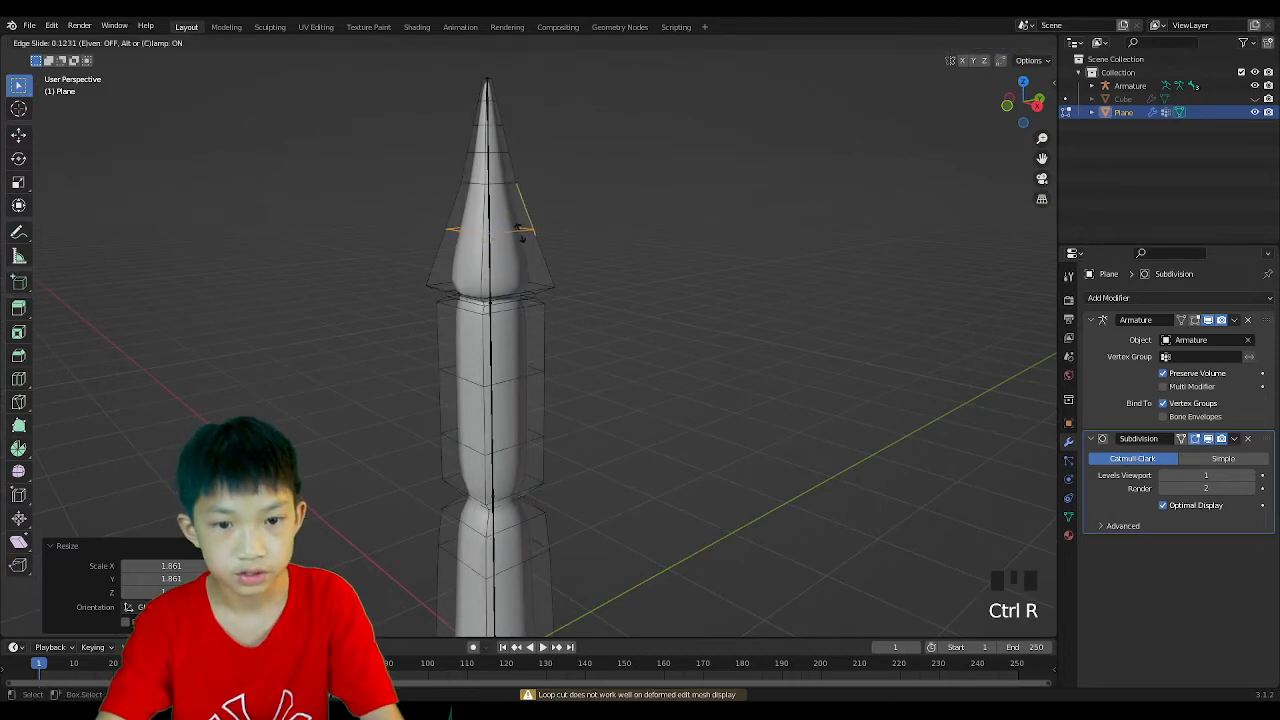
pyautogui.rightClick(581, 236)
pyautogui.press('s')
pyautogui.click(538, 234)
# Move the new edge loop down about 0.14 m along Z toward the flared ring.
pyautogui.press('g')
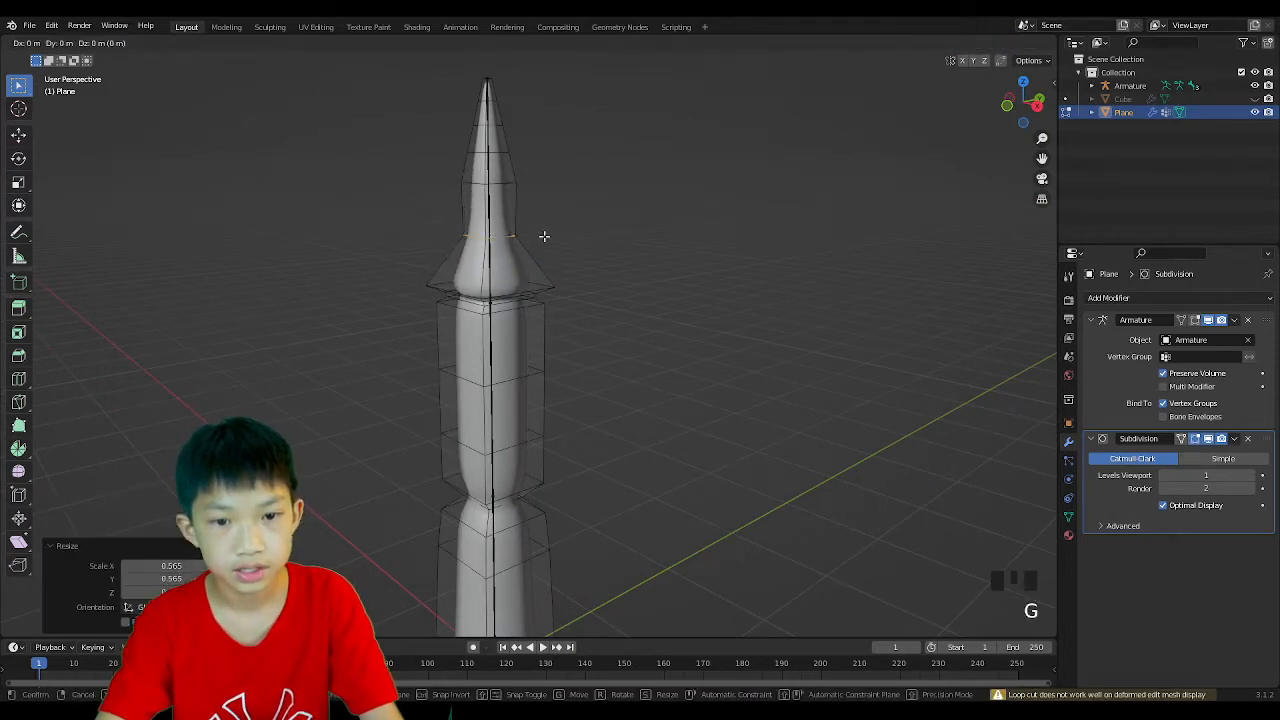
pyautogui.press('z')
pyautogui.click(536, 258)
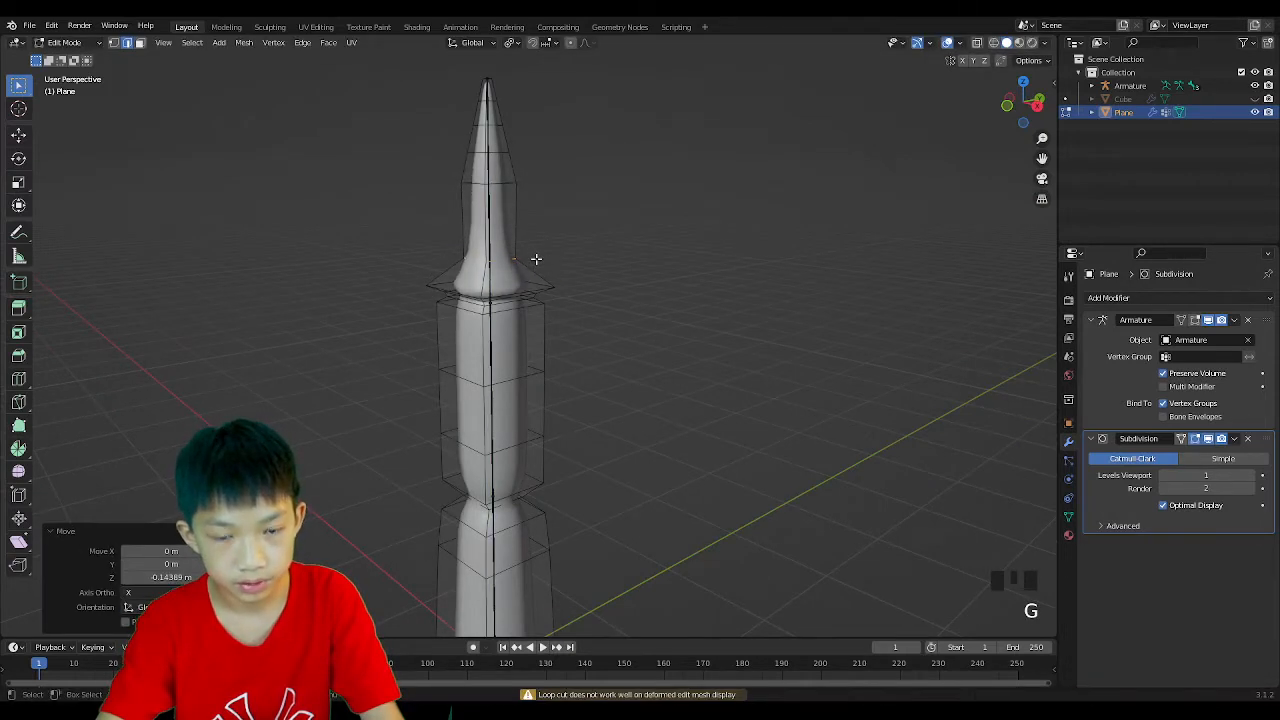
# Bevel the lowered edge loop above the flare with two segments and a width of about 0.054 m.
pyautogui.hotkey('ctrl', 'b')
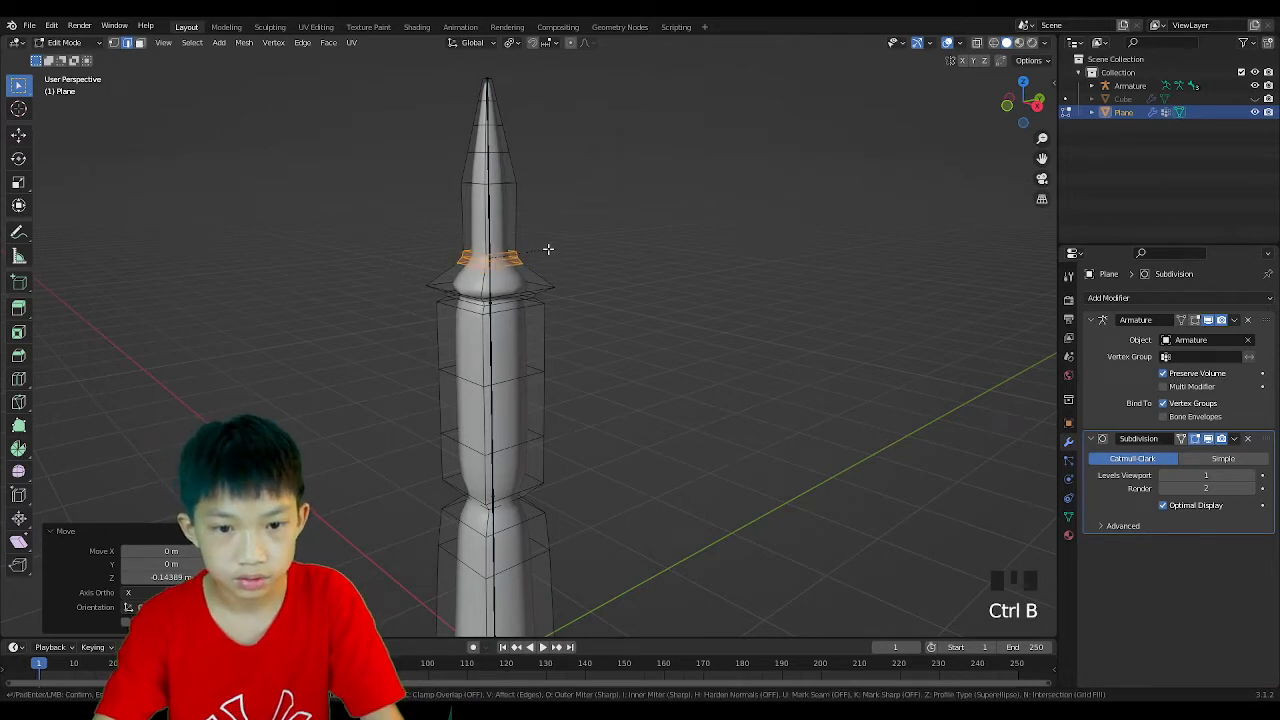
pyautogui.click(548, 249)
pyautogui.scroll(2, 540, 251)
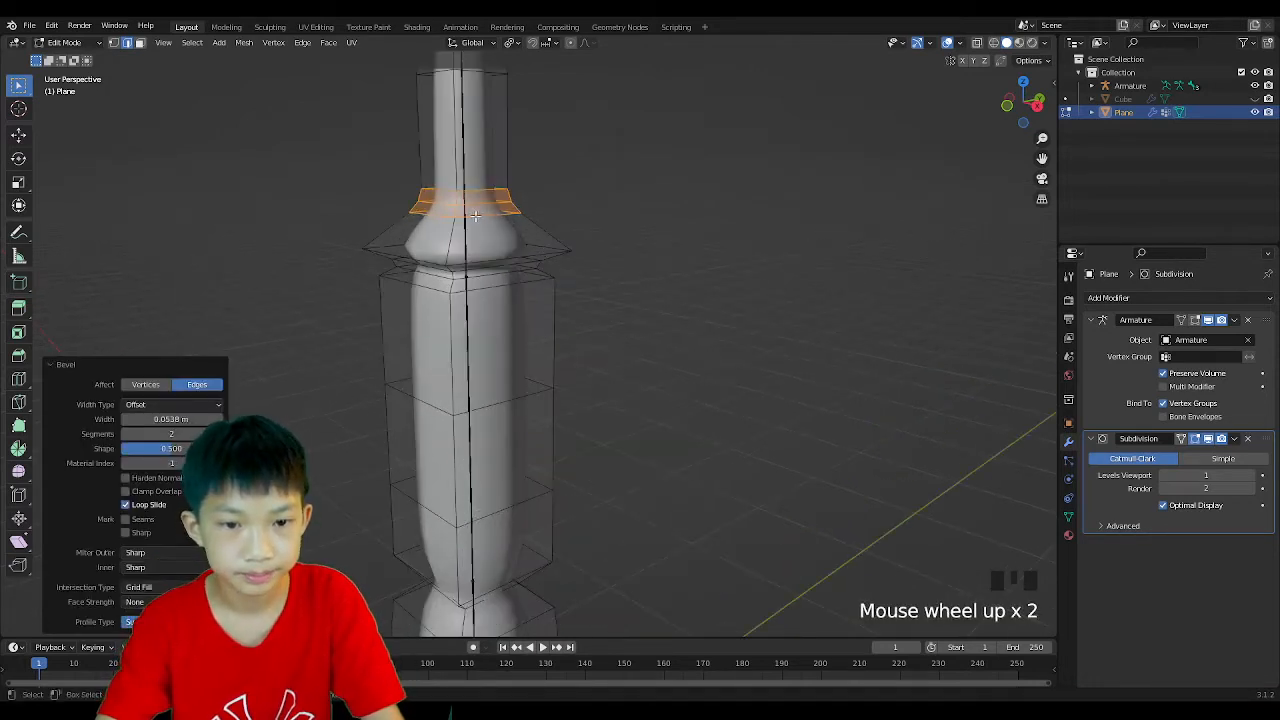
pyautogui.press('s')
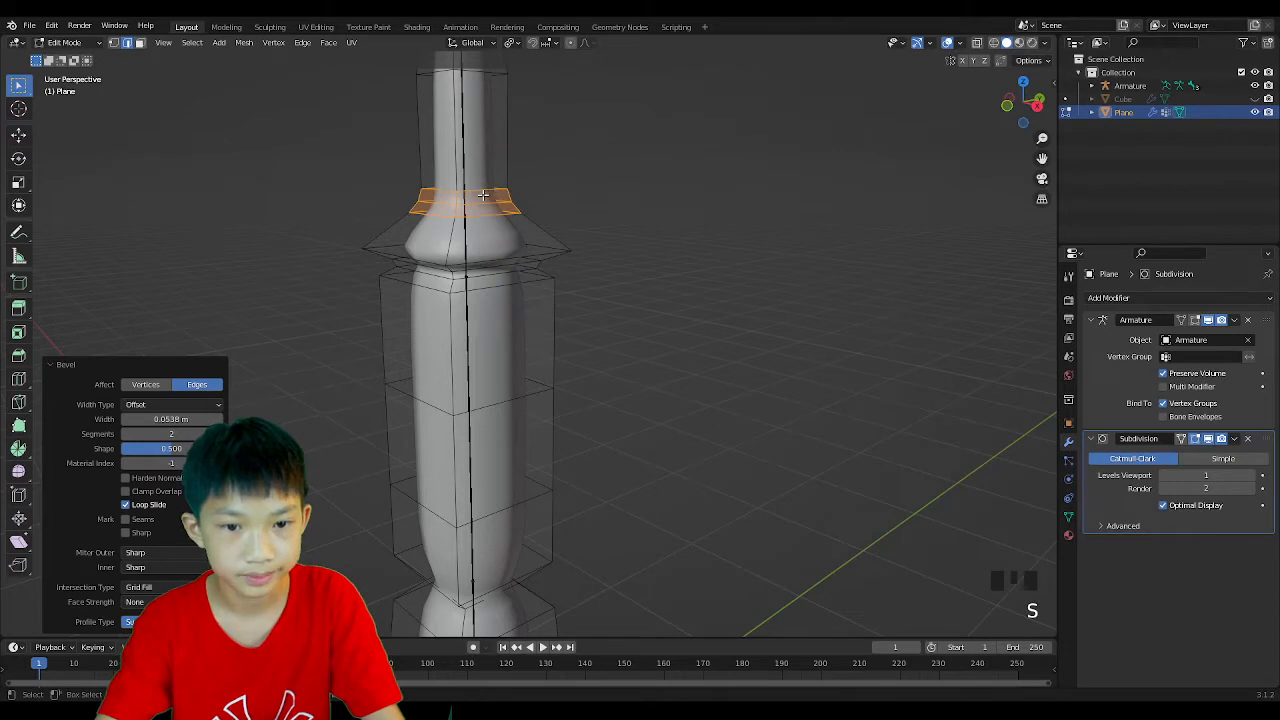
# Scale the lowest edge loop of the bevel by about 1.52 and check the bulge in Object Mode.
pyautogui.keyDown('alt'); pyautogui.click(471, 216); pyautogui.keyUp('alt')
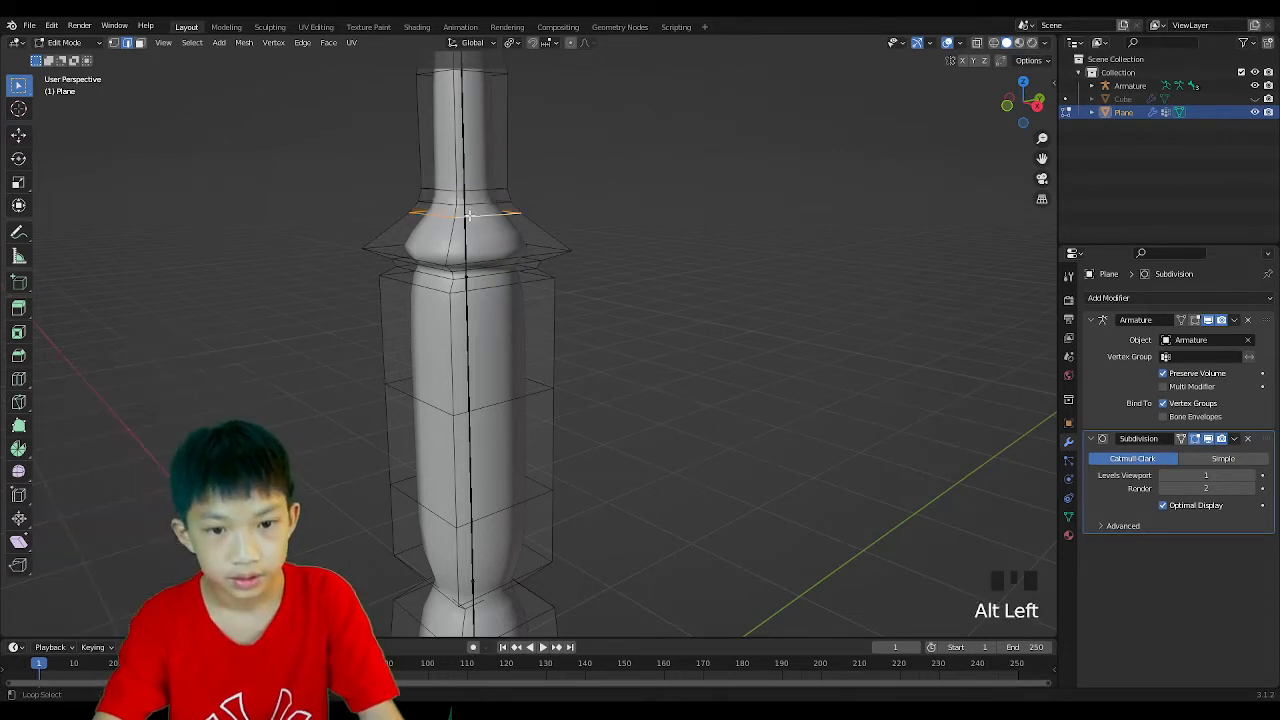
pyautogui.press('s')
pyautogui.click(566, 220)
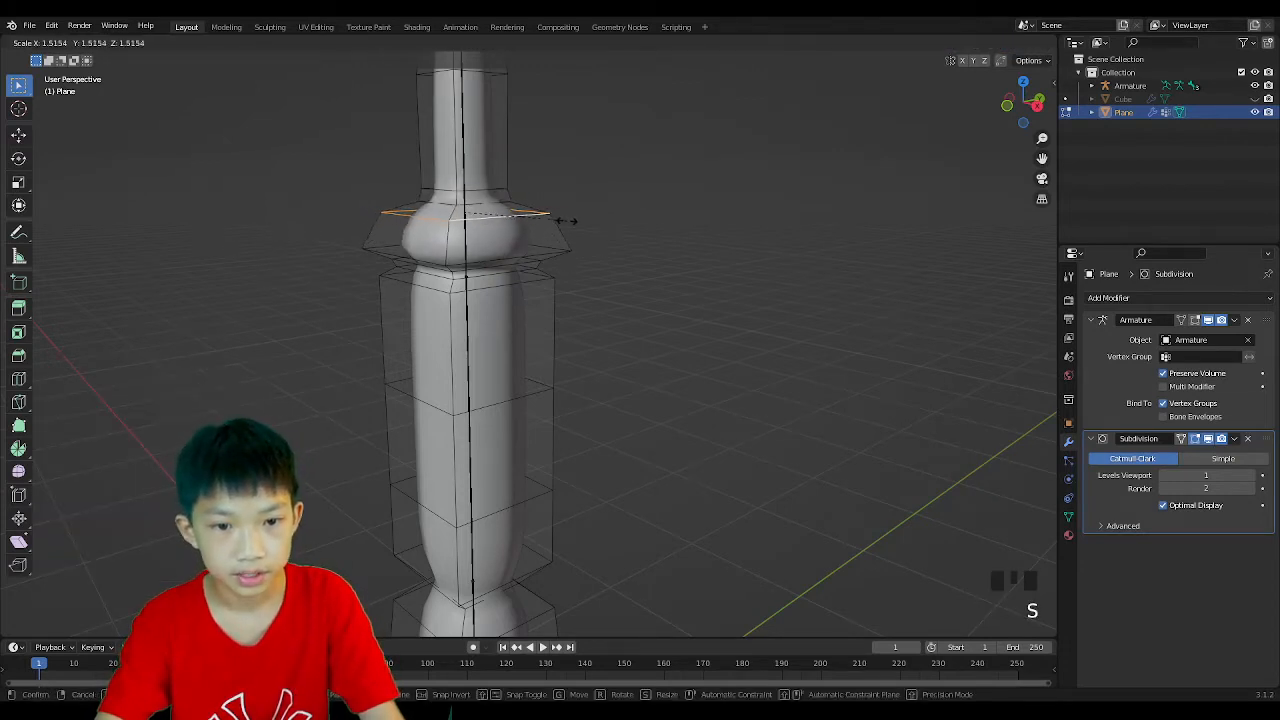
pyautogui.press('Tab')
pyautogui.moveTo(566, 220); pyautogui.dragTo(679, 237, button='middle')
pyautogui.press('Tab')
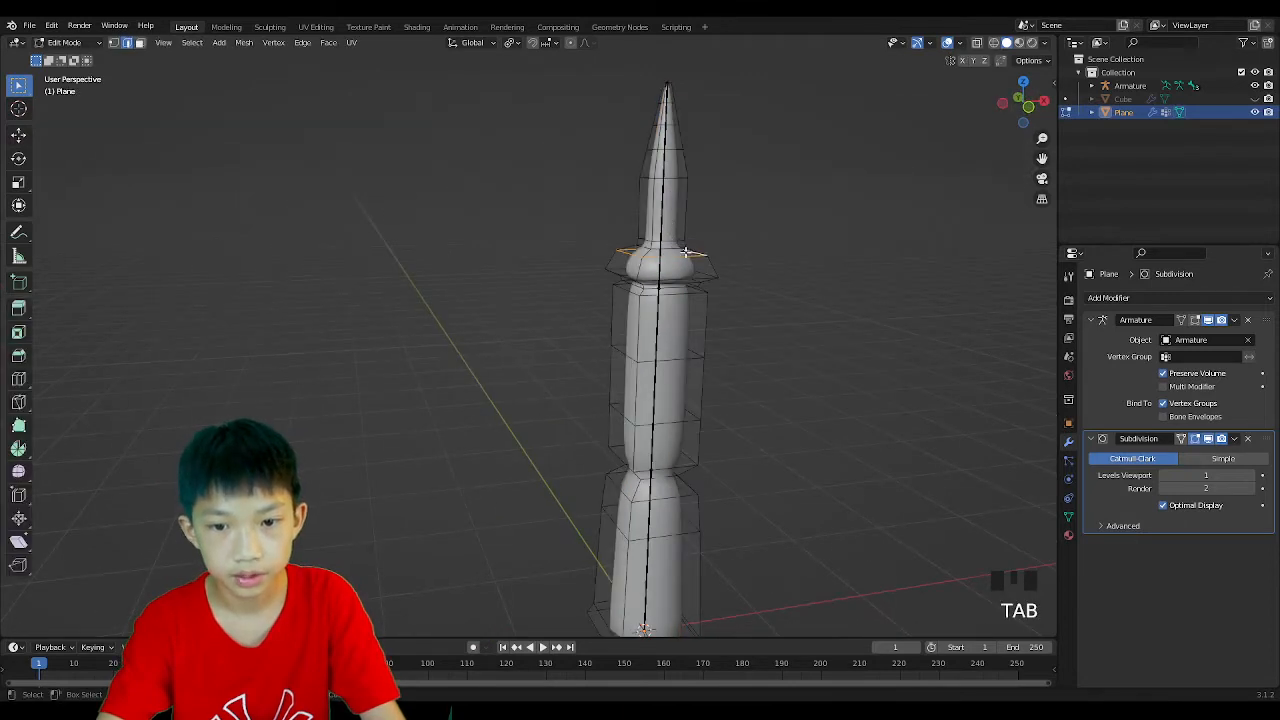
# Select the face loop around the bulge, scale it to about 0.73, and check the whole shape in Object Mode.
pyautogui.scroll(2, 686, 252)
pyautogui.moveTo(524, 296); pyautogui.dragTo(766, 297, button='middle')
pyautogui.press('3')
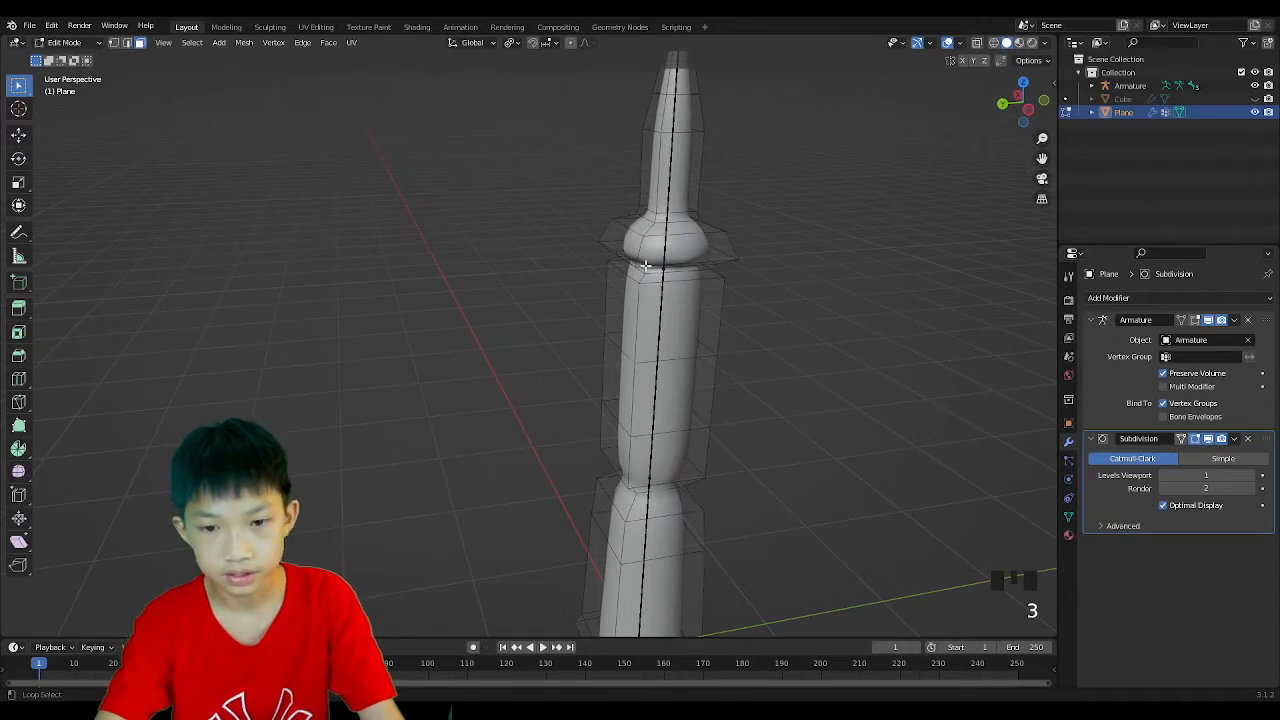
pyautogui.keyDown('alt'); pyautogui.click(636, 260); pyautogui.keyUp('alt')
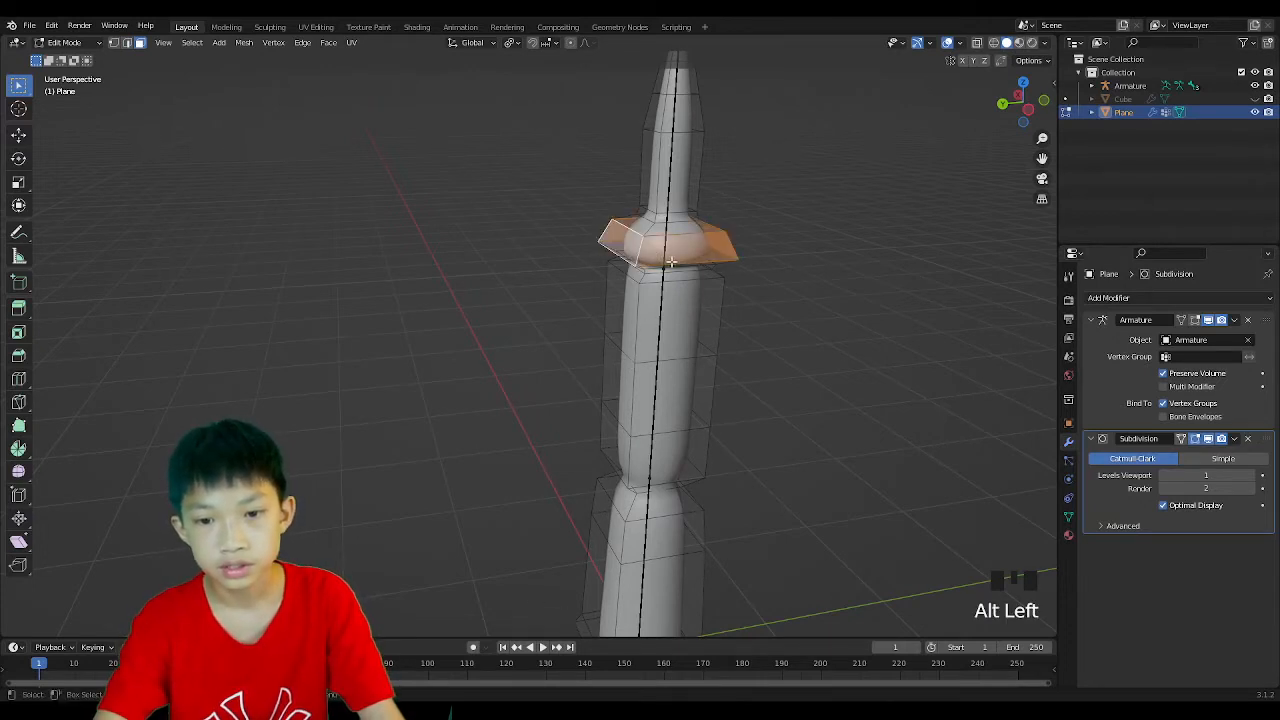
pyautogui.press('s')
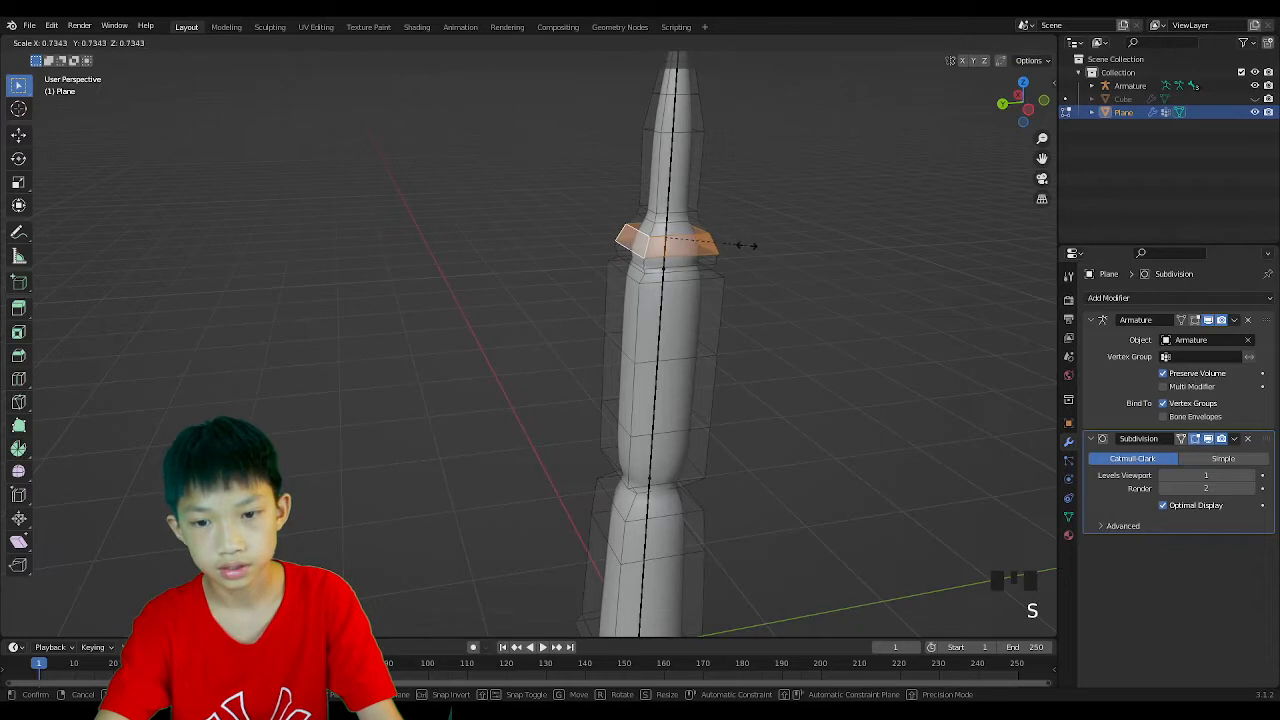
pyautogui.click(746, 243)
pyautogui.press('Tab')
pyautogui.moveTo(746, 243); pyautogui.dragTo(492, 379, button='middle')
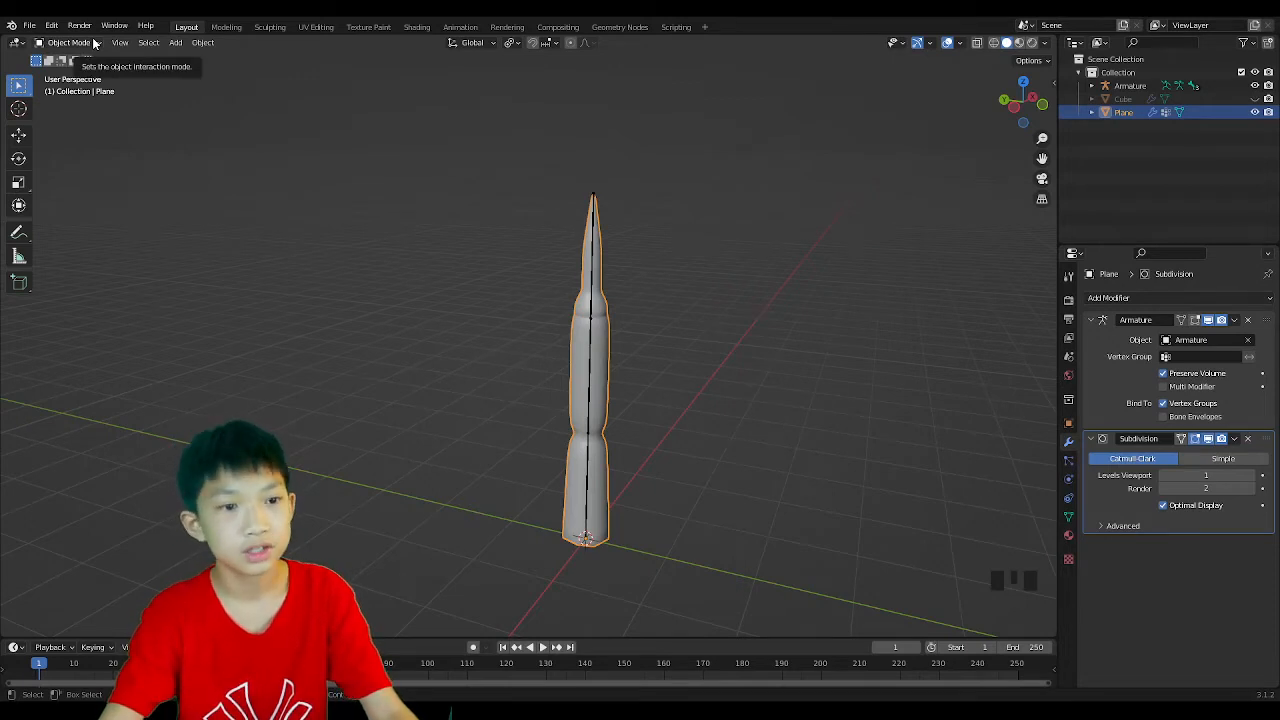
# Select the armature running through the tapered mesh and switch it to Pose Mode.
pyautogui.click(701, 209)
pyautogui.click(592, 197)
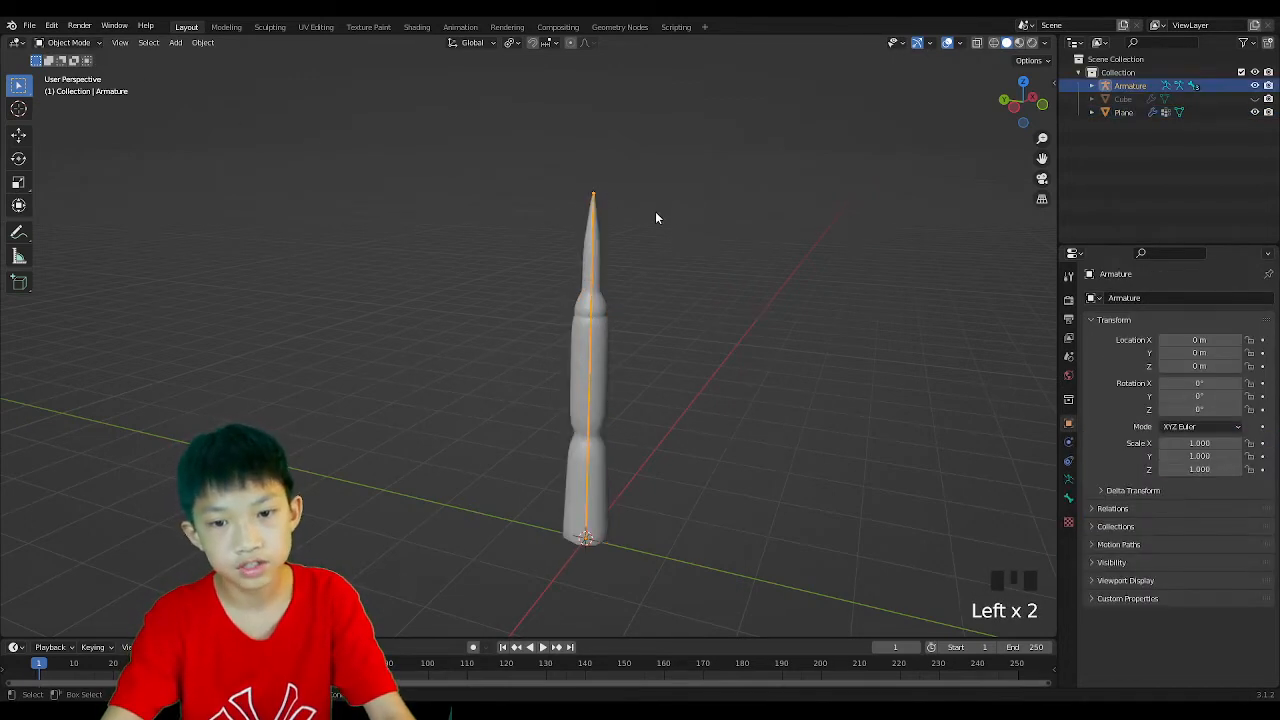
pyautogui.click(566, 171)
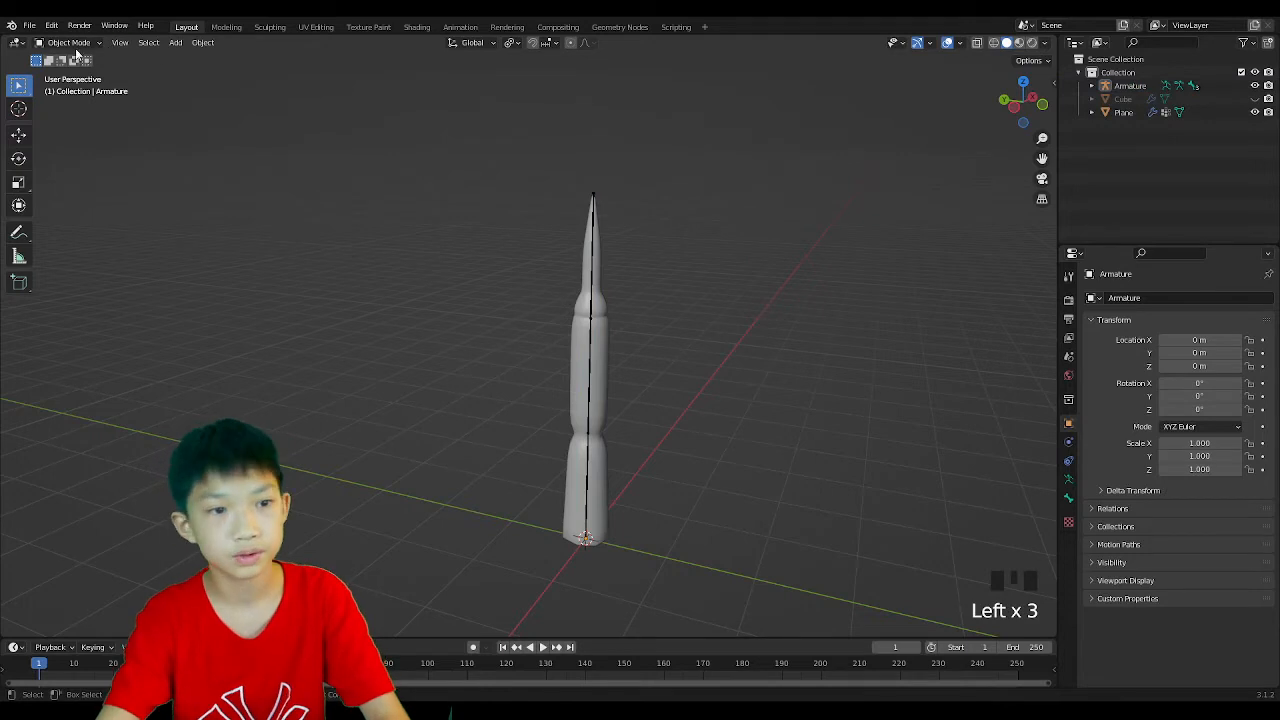
pyautogui.click(592, 195)
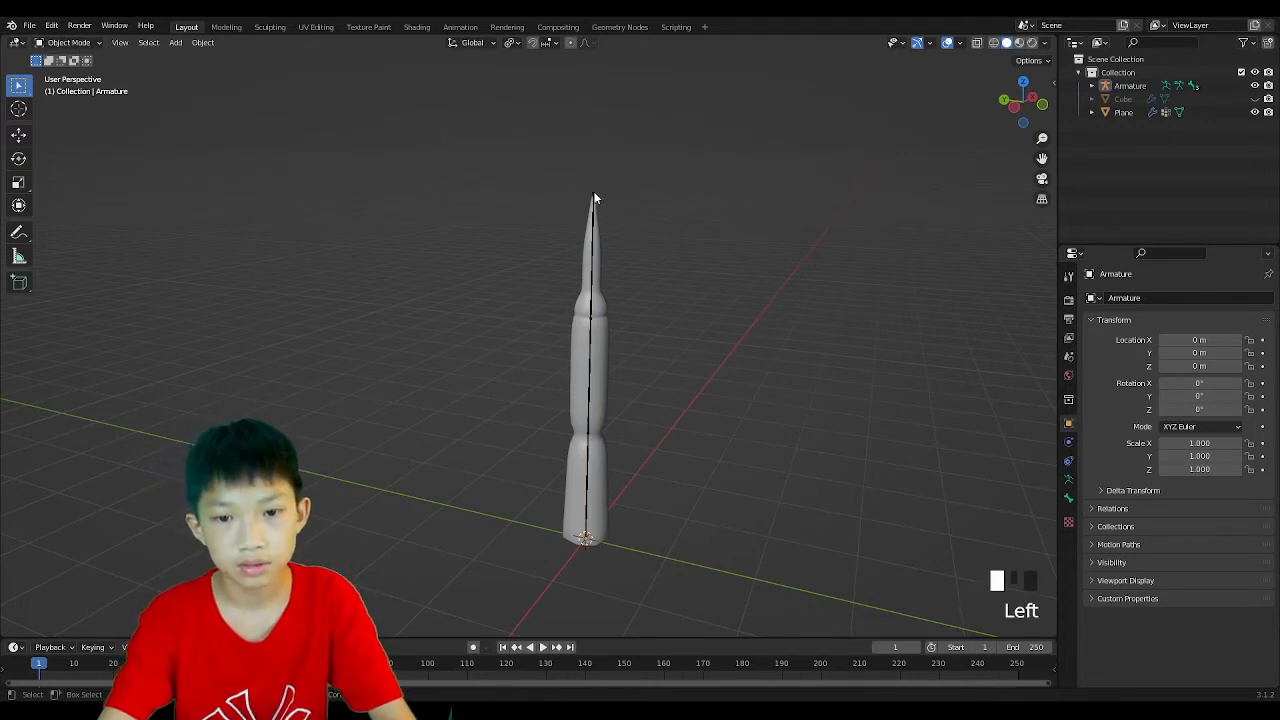
pyautogui.click(70, 43)
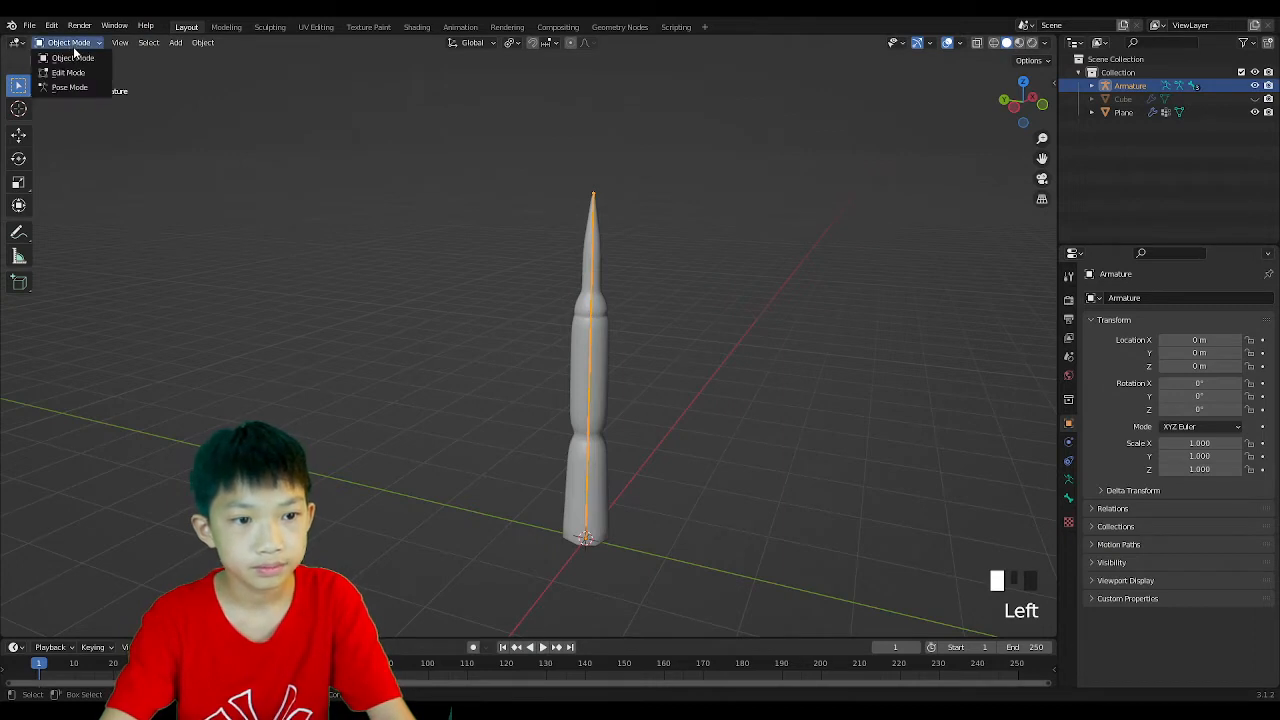
pyautogui.click(72, 88)
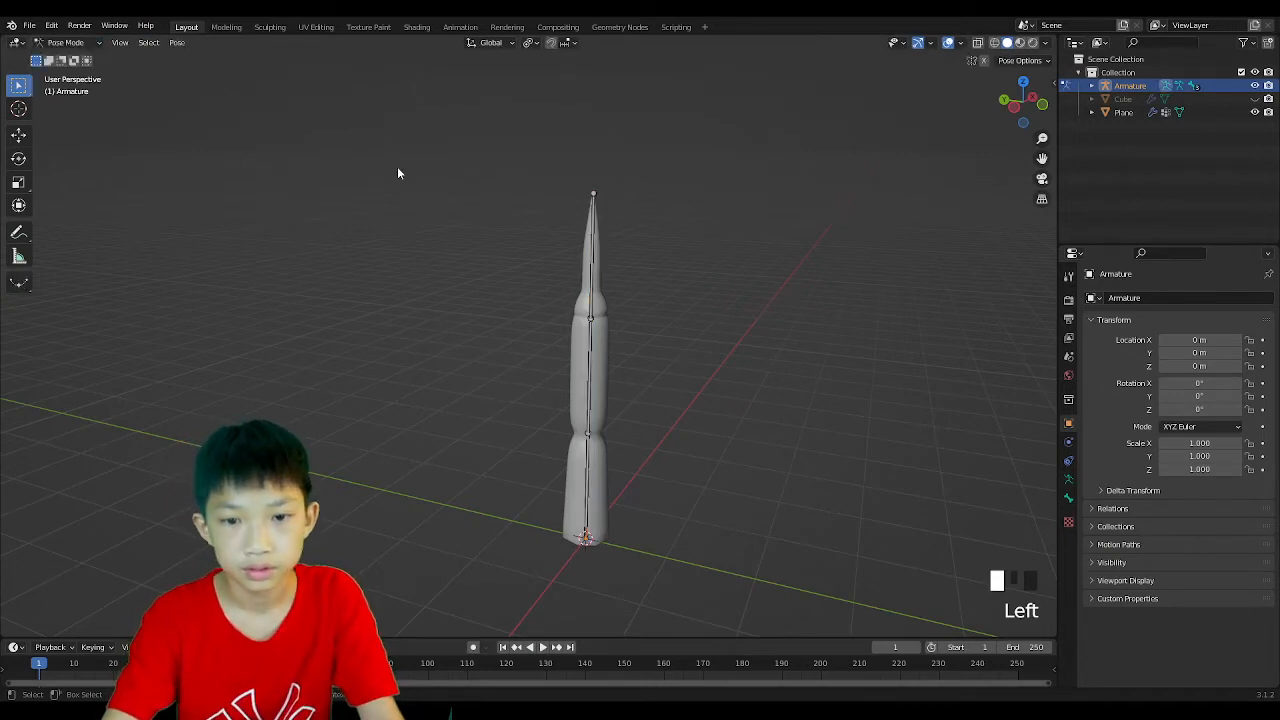
pyautogui.scroll(2, 583, 190)
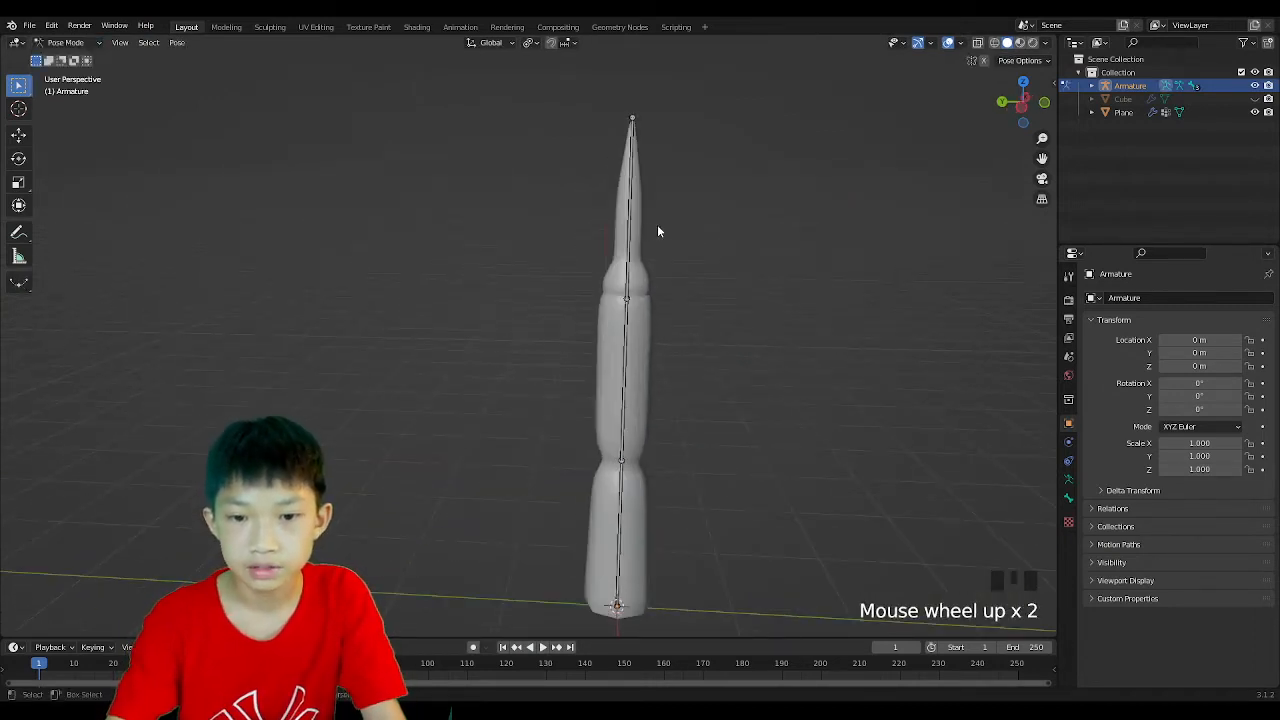
# Add inverse kinematics to the topmost bone of the armature, targeting a new empty object.
pyautogui.click(634, 150)
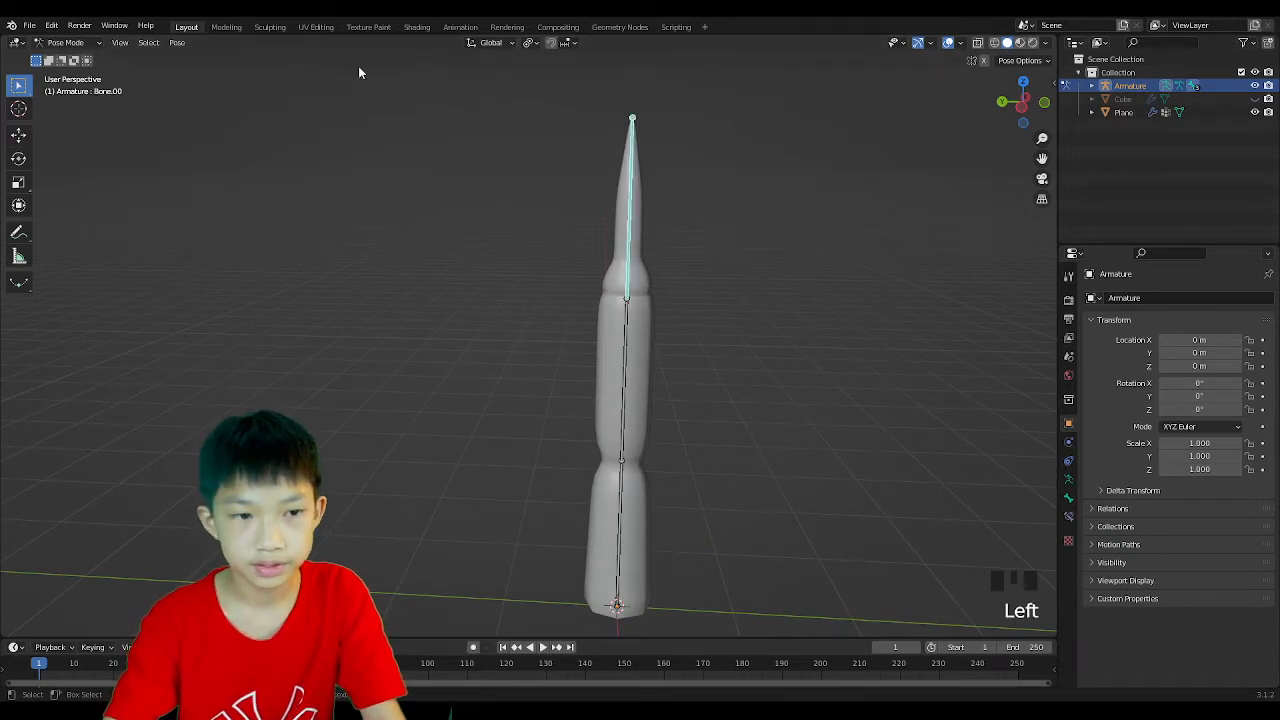
pyautogui.click(176, 43)
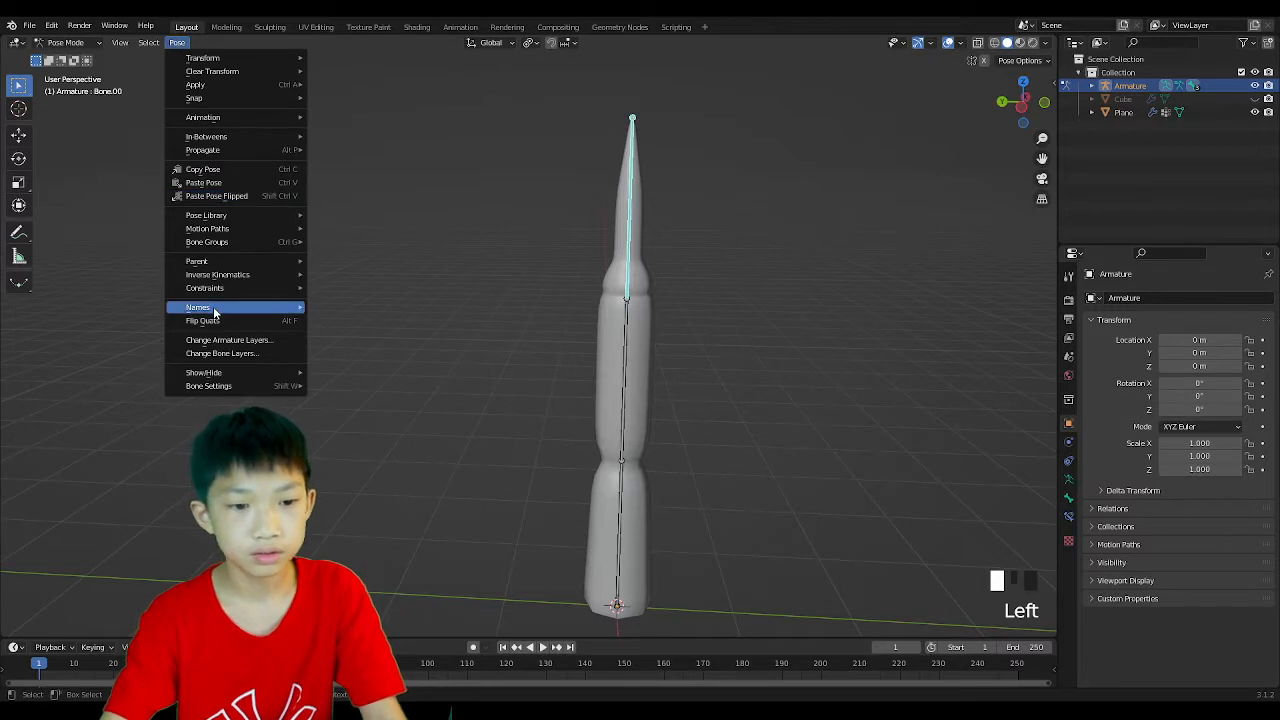
pyautogui.moveTo(253, 279)
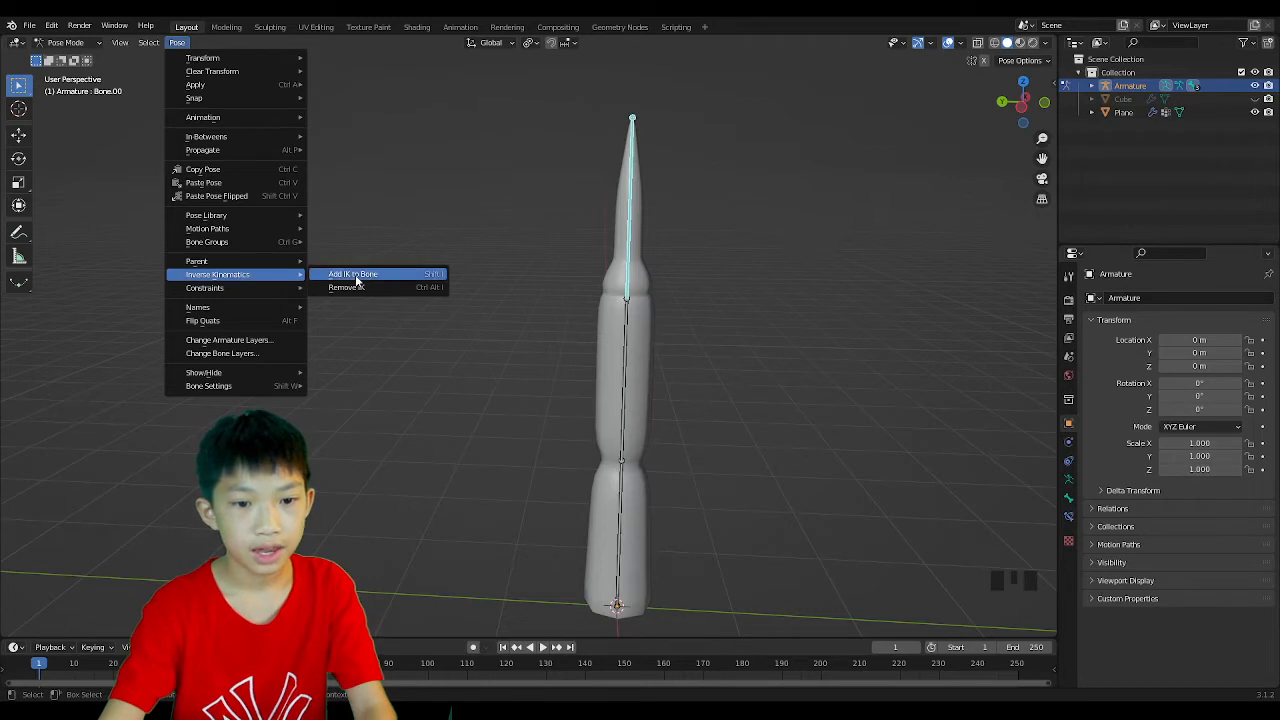
pyautogui.click(340, 275)
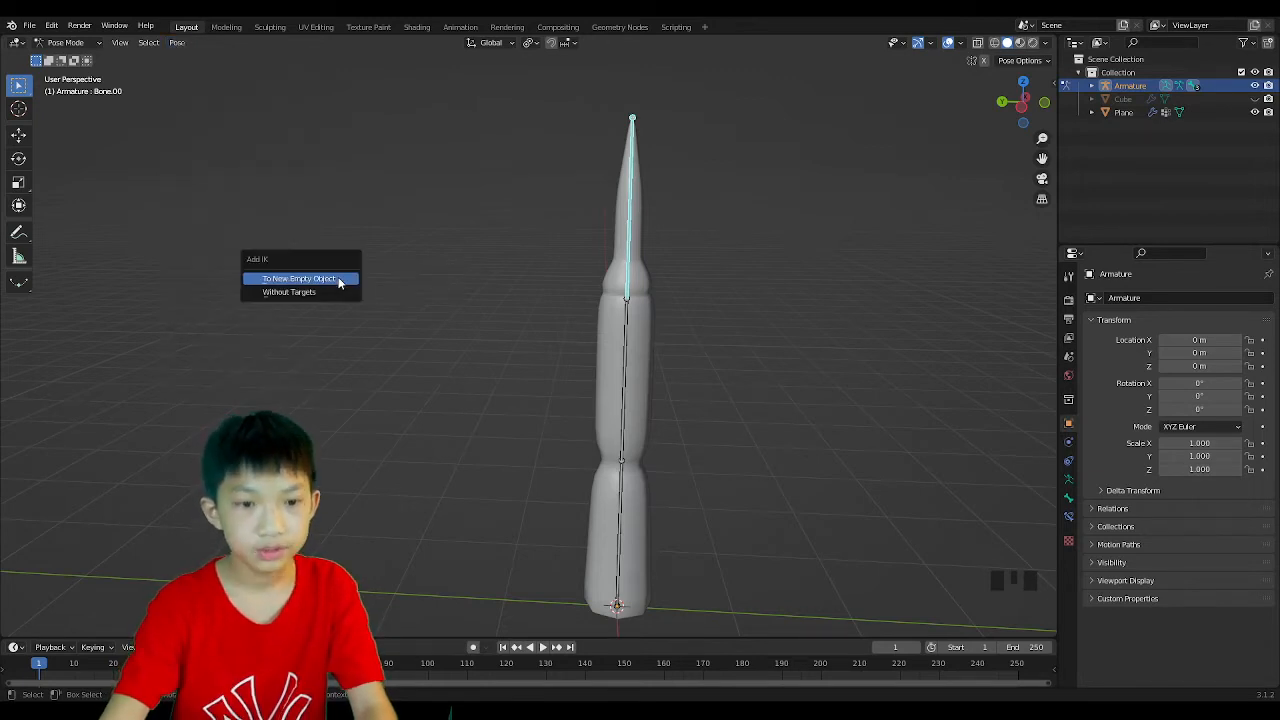
pyautogui.click(266, 280)
pyautogui.moveTo(732, 69); pyautogui.dragTo(760, 158, button='middle')
pyautogui.scroll(-2, 760, 158)
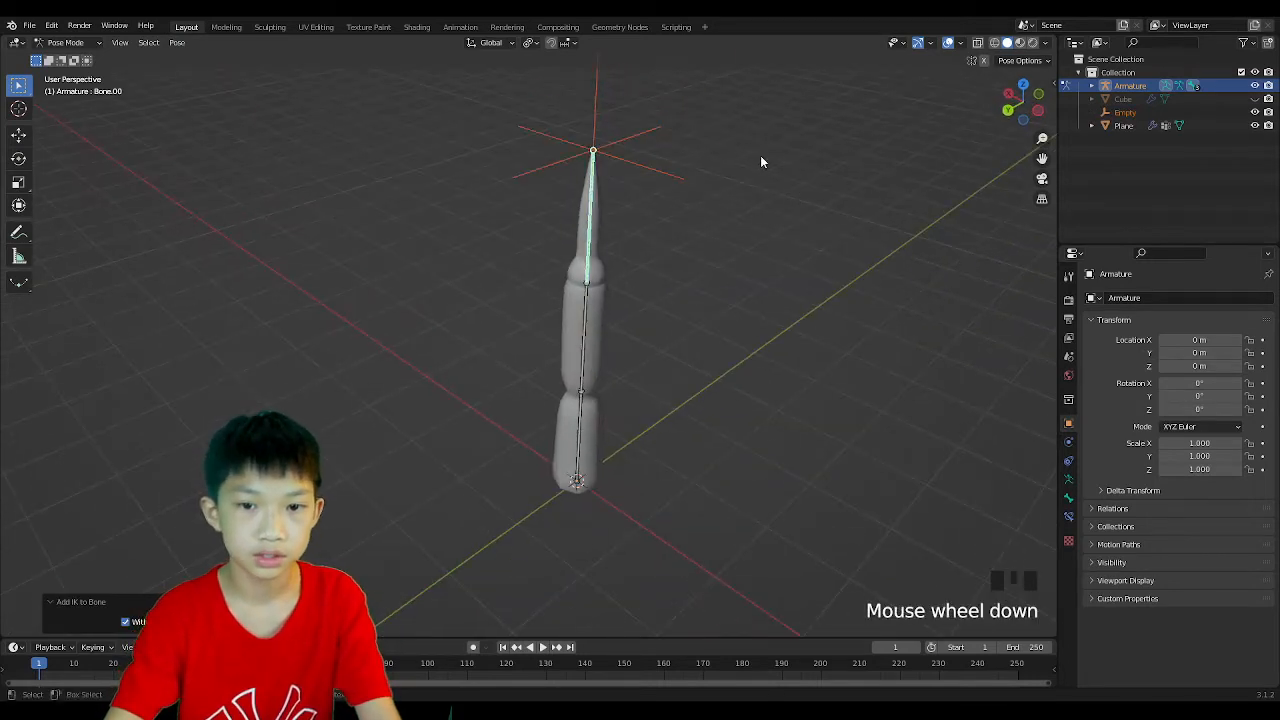
# Deselect the armature's top bone and return the armature from Pose Mode to Object Mode.
pyautogui.click(665, 159)
pyautogui.press('g')
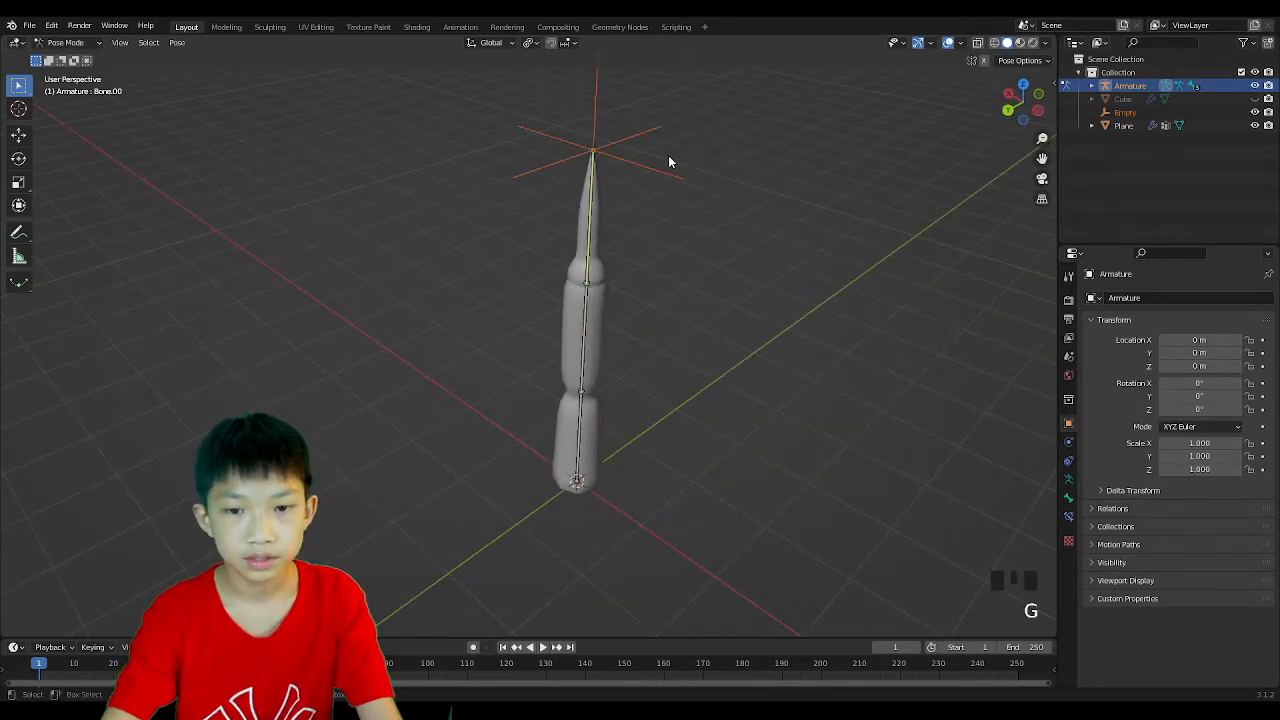
pyautogui.middleClick(589, 173)
pyautogui.click(598, 160)
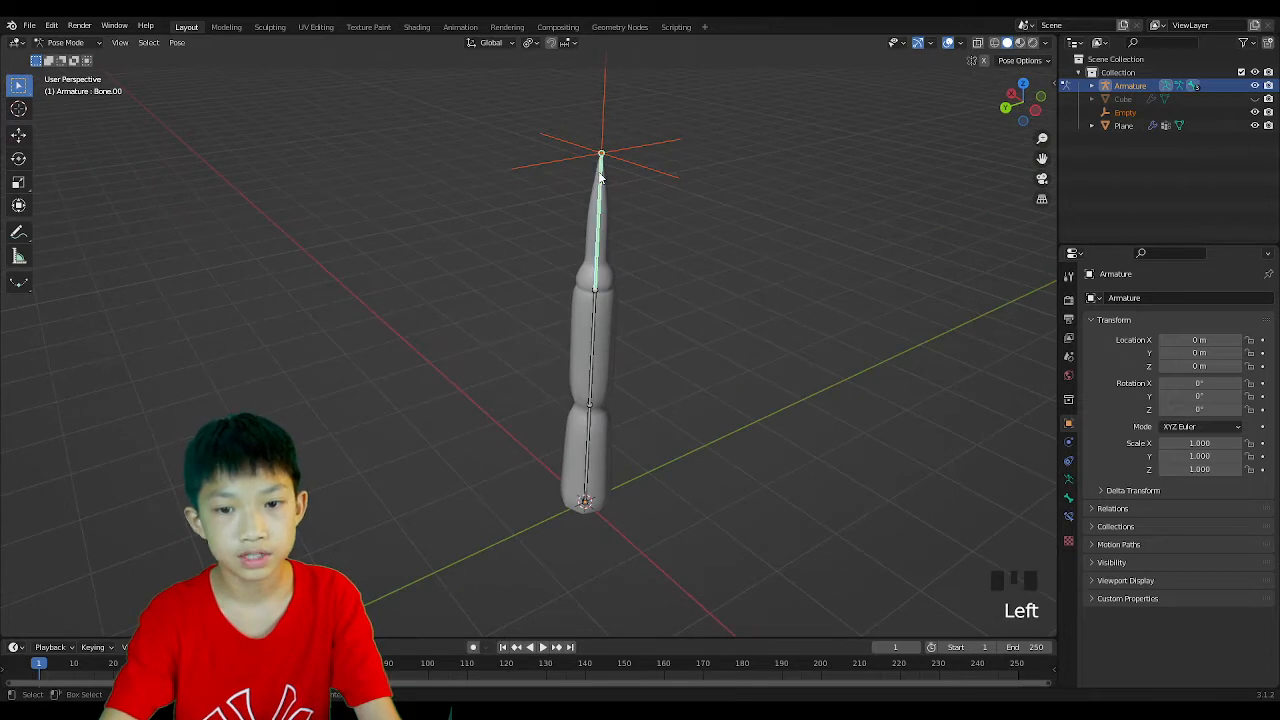
pyautogui.click(491, 180)
pyautogui.click(68, 42)
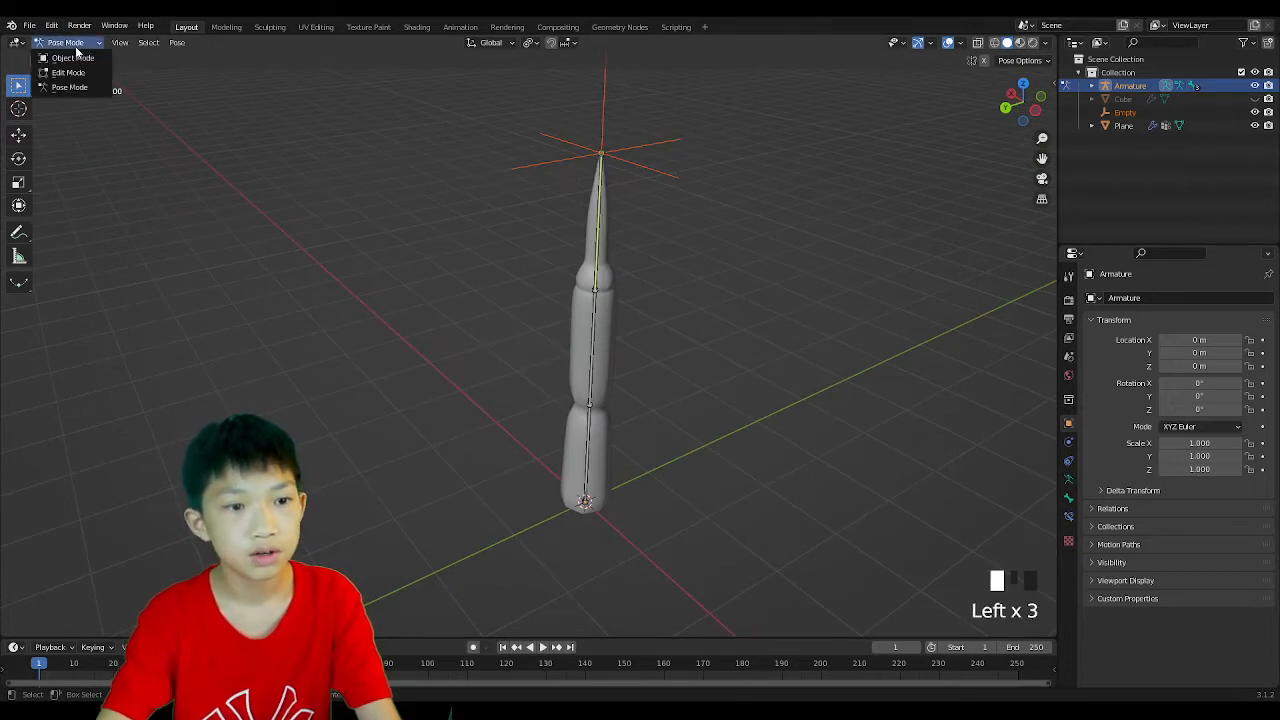
pyautogui.click(73, 57)
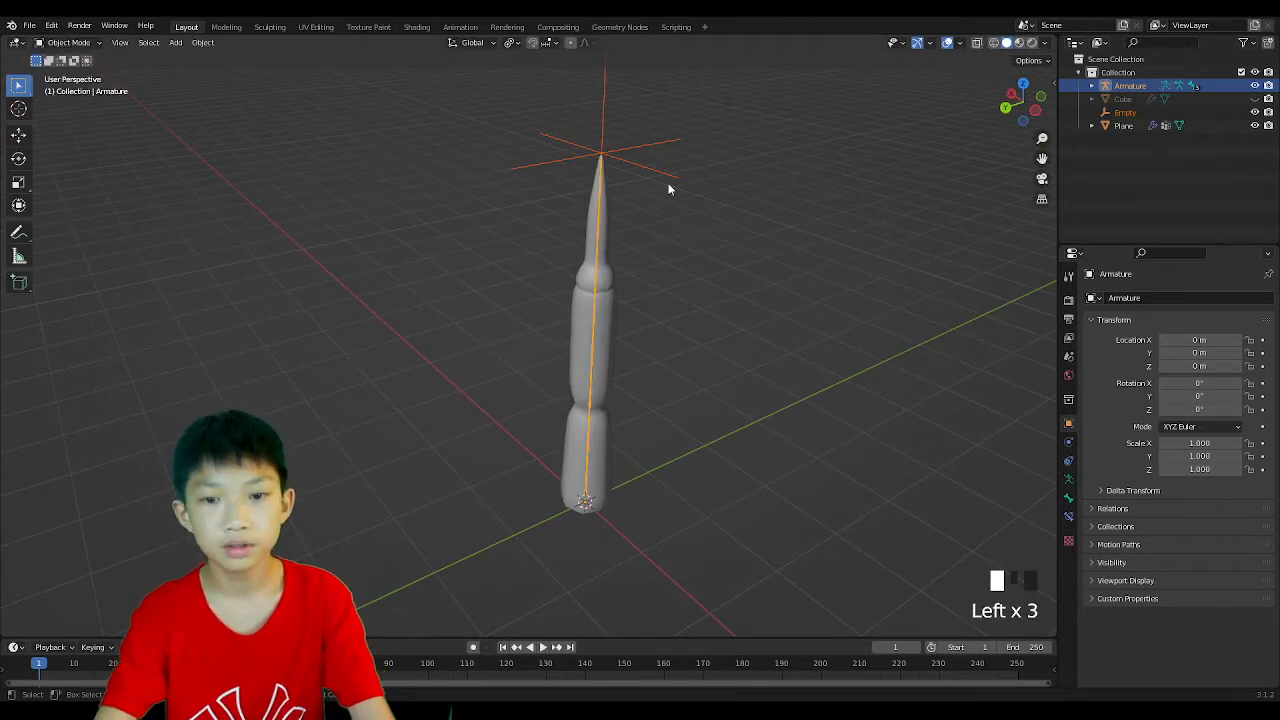
# Select the empty at the tip of the armature and scale it down to about 0.393.
pyautogui.click(672, 184)
pyautogui.press('s')
pyautogui.click(613, 178)
# Test the IK bending by moving the empty in several directions around the mesh, cancelling each move.
pyautogui.press('g')
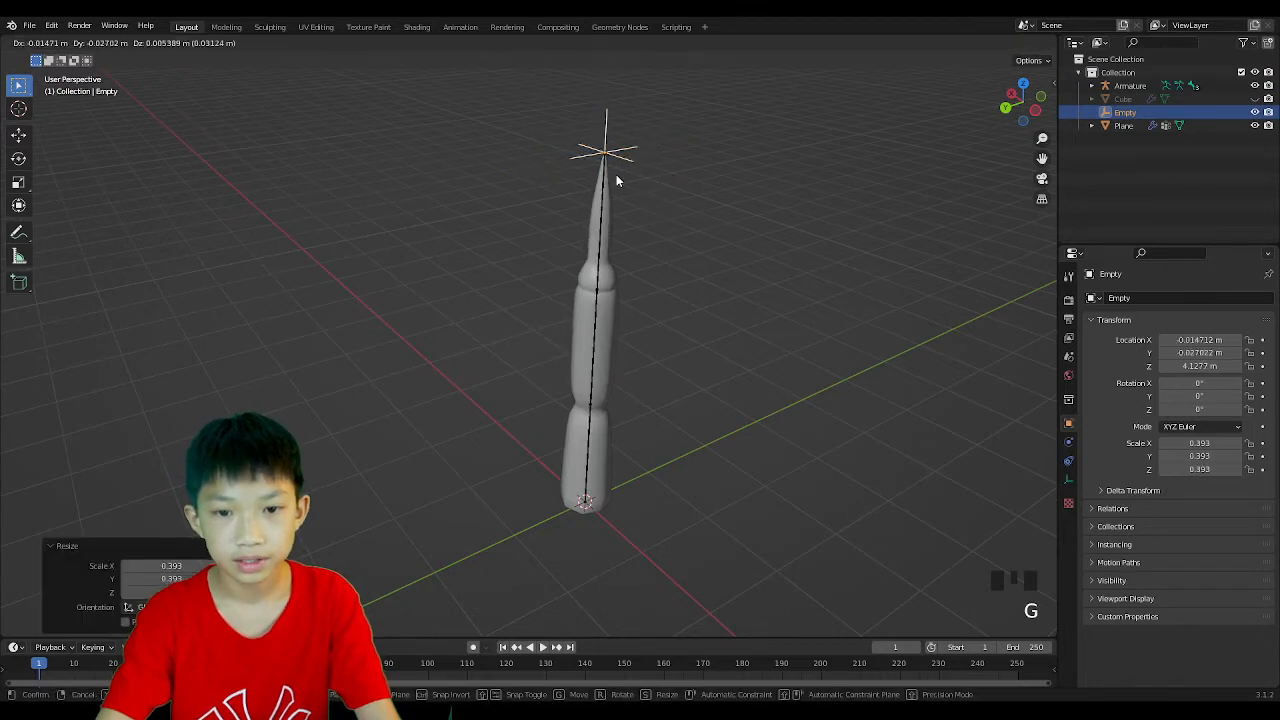
pyautogui.rightClick(673, 320)
pyautogui.scroll(-3, 675, 320)
pyautogui.moveTo(674, 320); pyautogui.dragTo(571, 206, button='middle')
pyautogui.press('g')
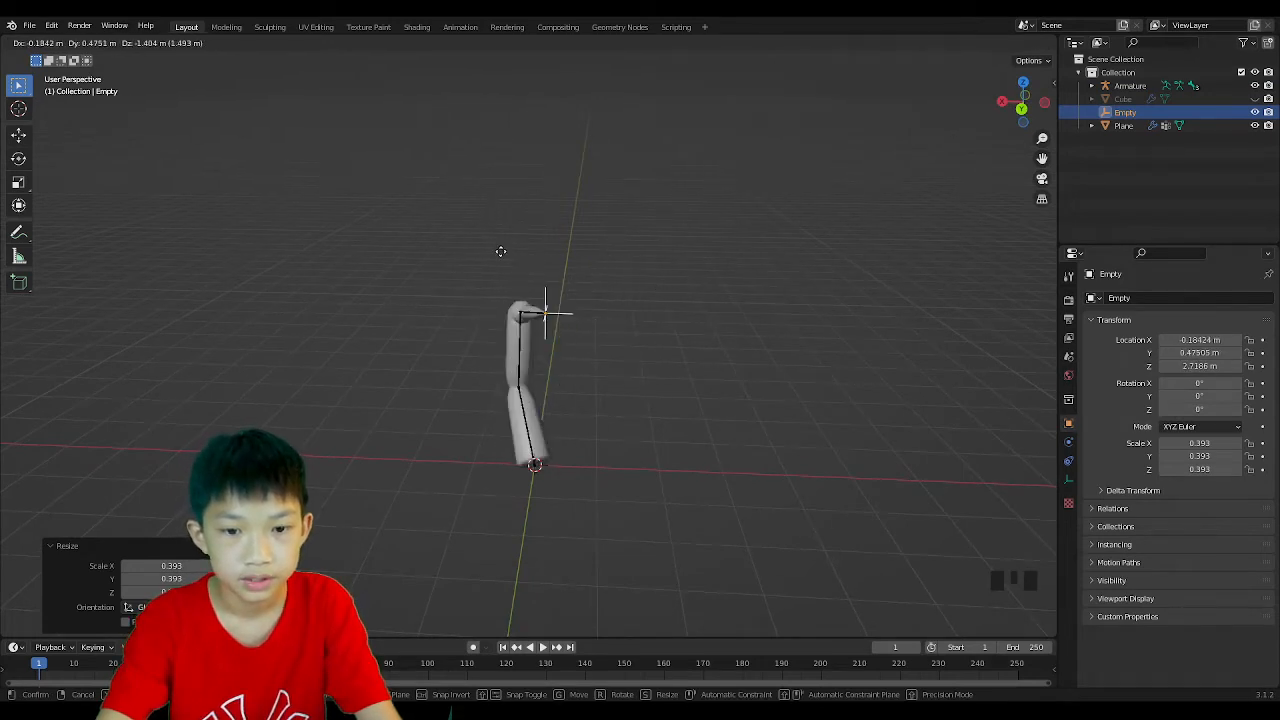
pyautogui.rightClick(597, 272)
pyautogui.moveTo(597, 272); pyautogui.dragTo(631, 276, button='middle')
pyautogui.press('5')
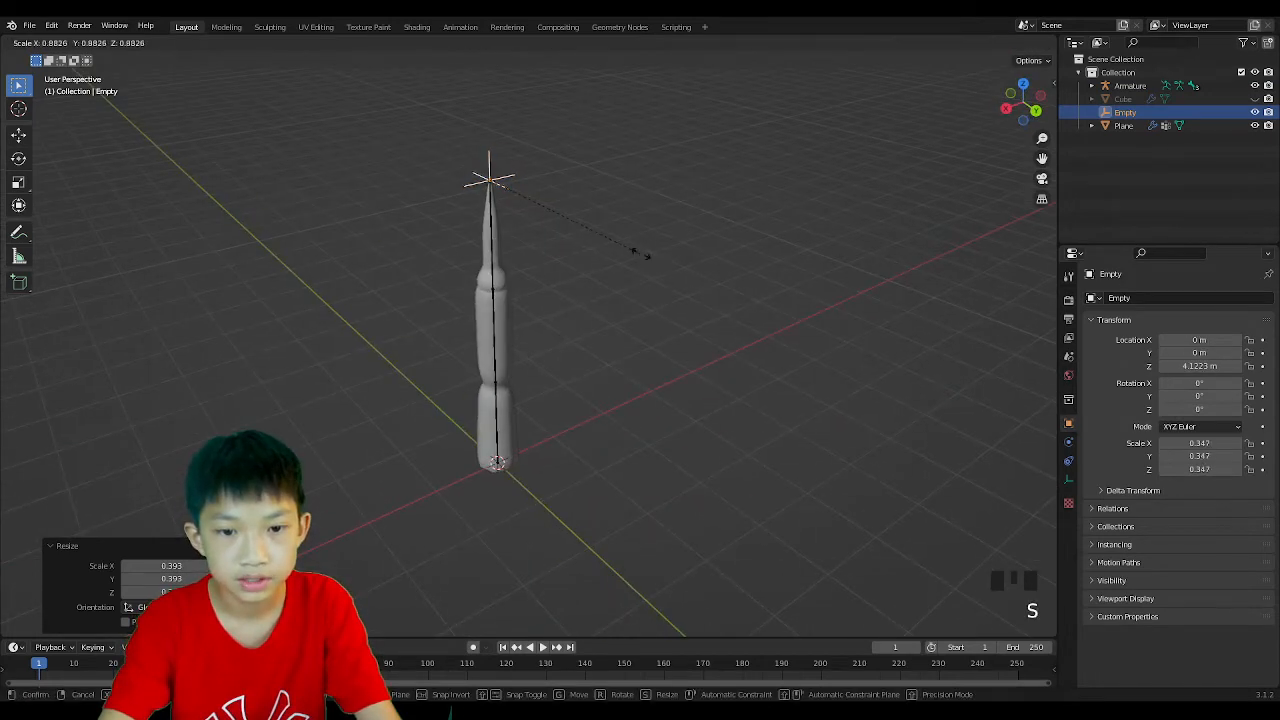
pyautogui.press('g')
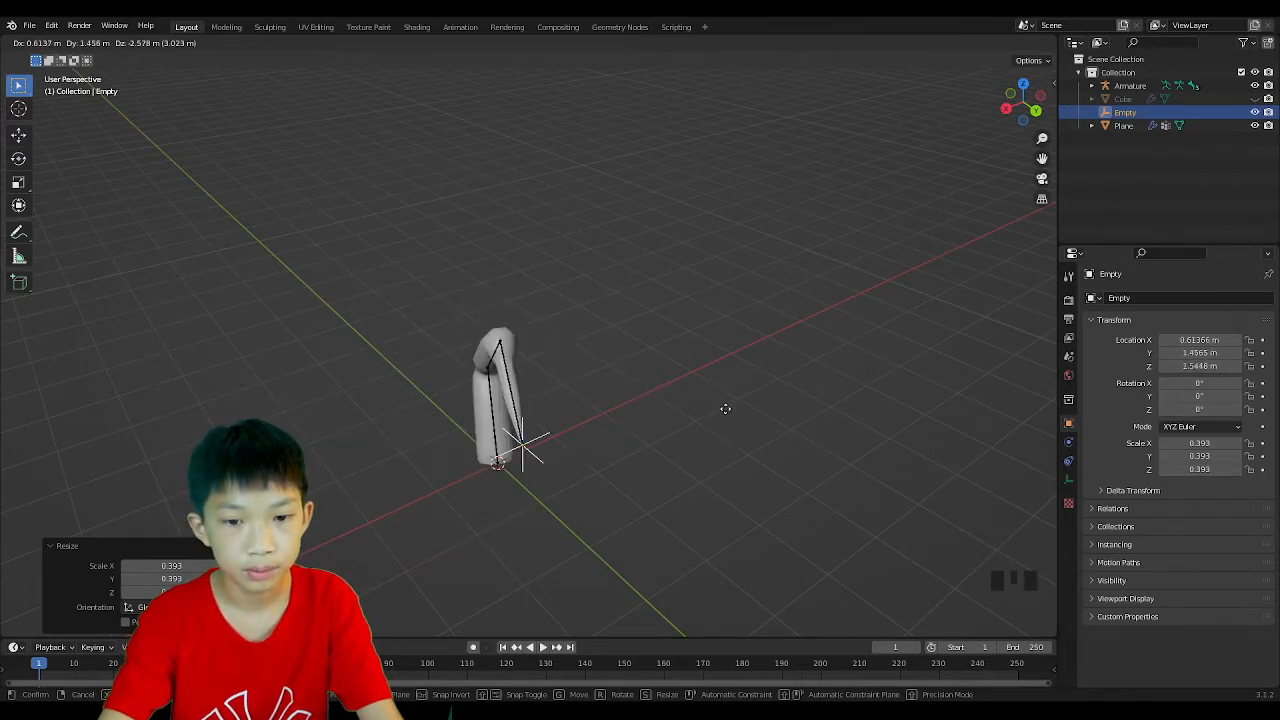
pyautogui.rightClick(551, 494)
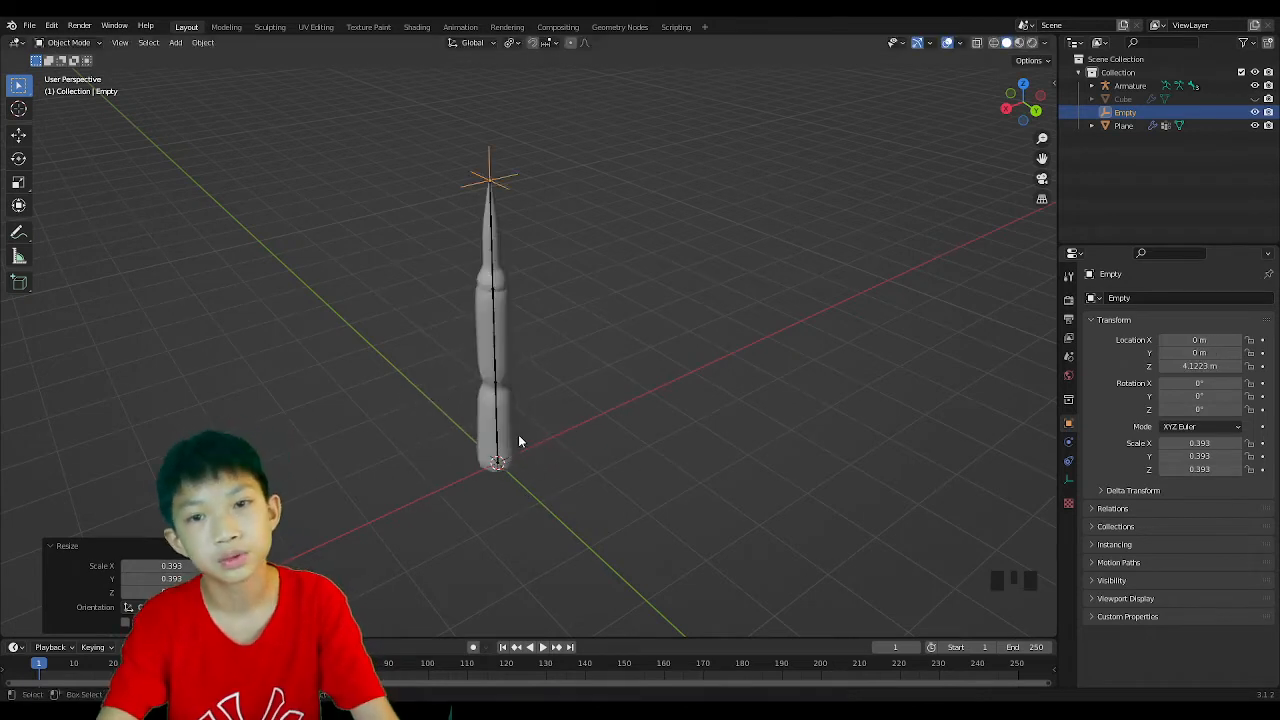
pyautogui.press('g')
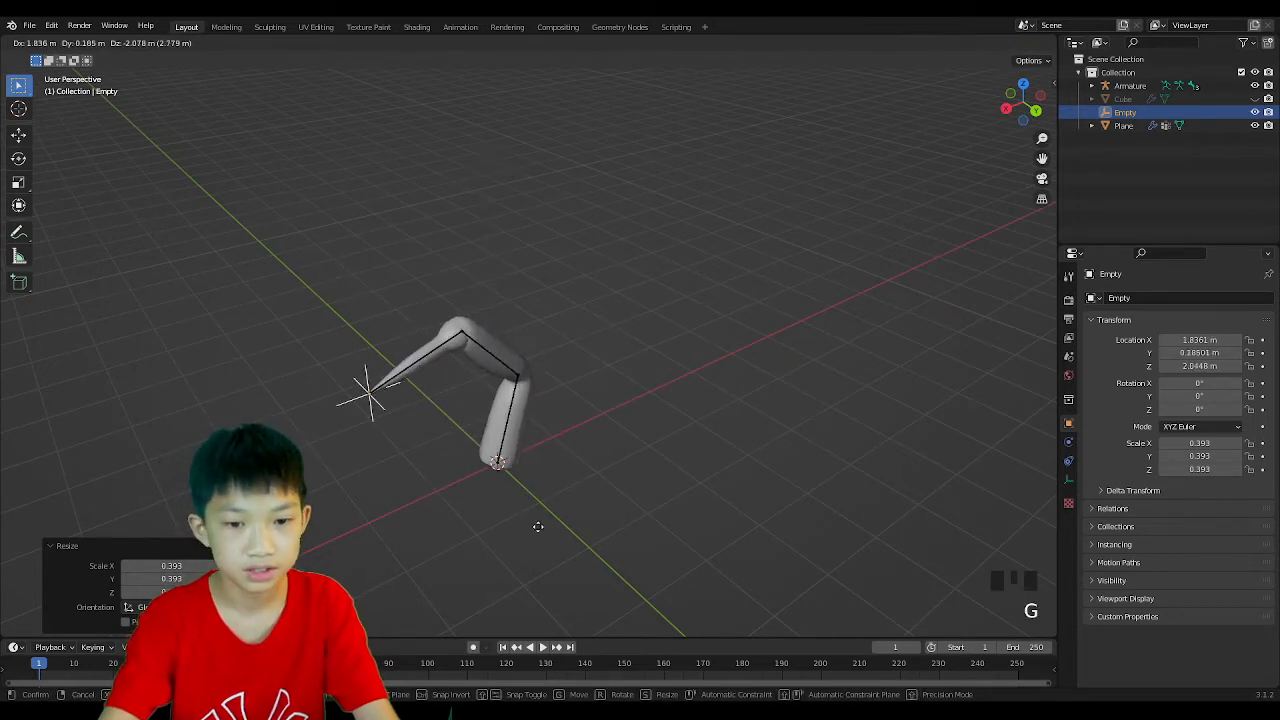
pyautogui.rightClick(749, 572)
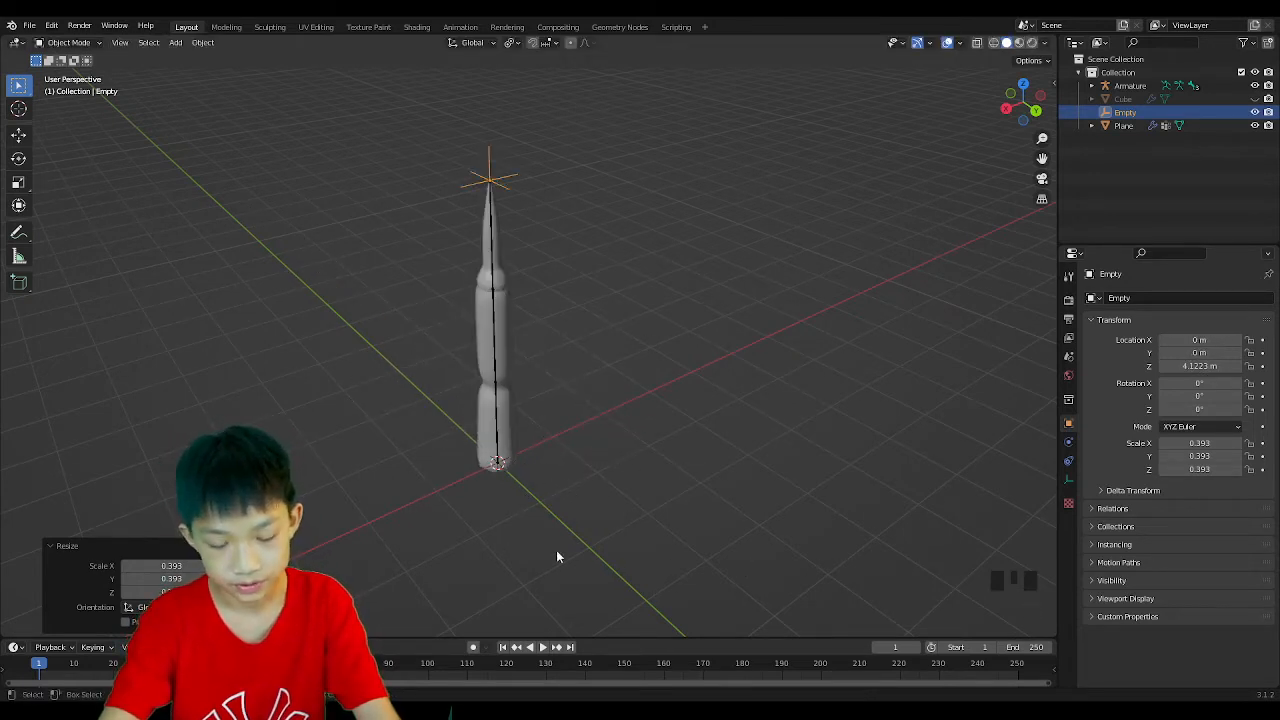
# Unhide the Cube object and select the tapered mesh, its armature and the empty together.
pyautogui.click(1255, 98)
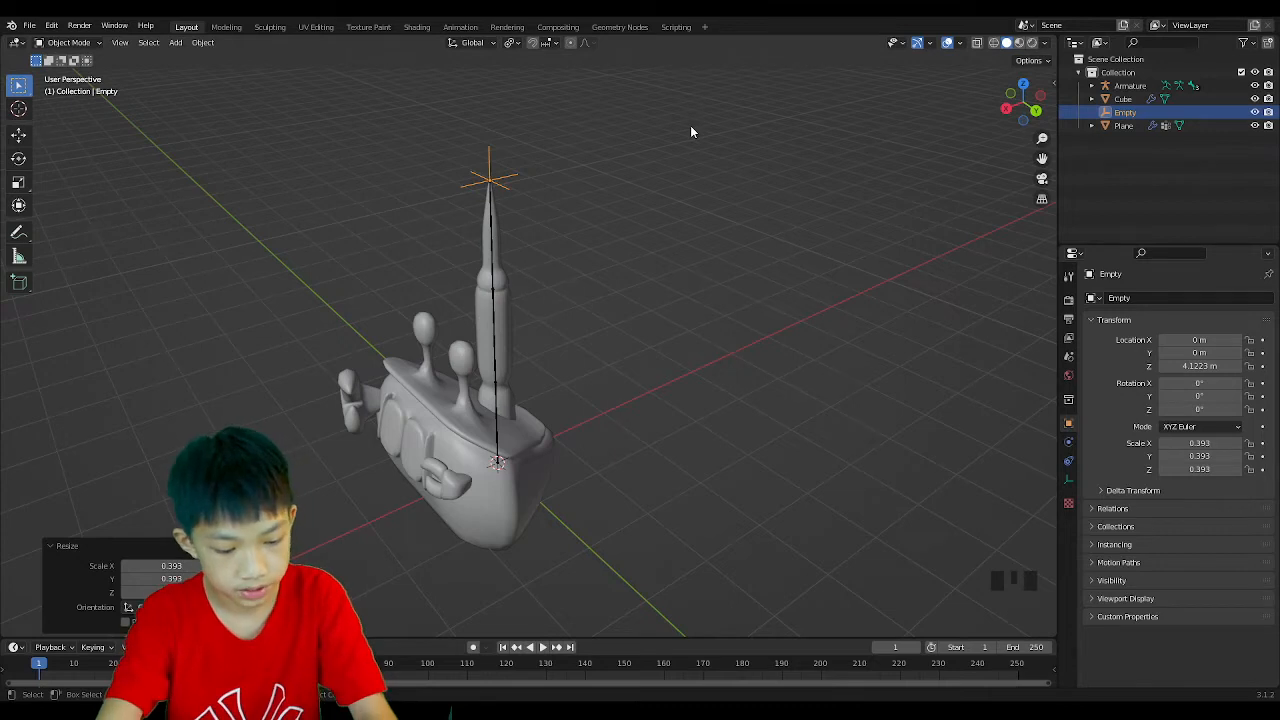
pyautogui.moveTo(481, 261); pyautogui.dragTo(566, 238, button='middle')
pyautogui.click(514, 257)
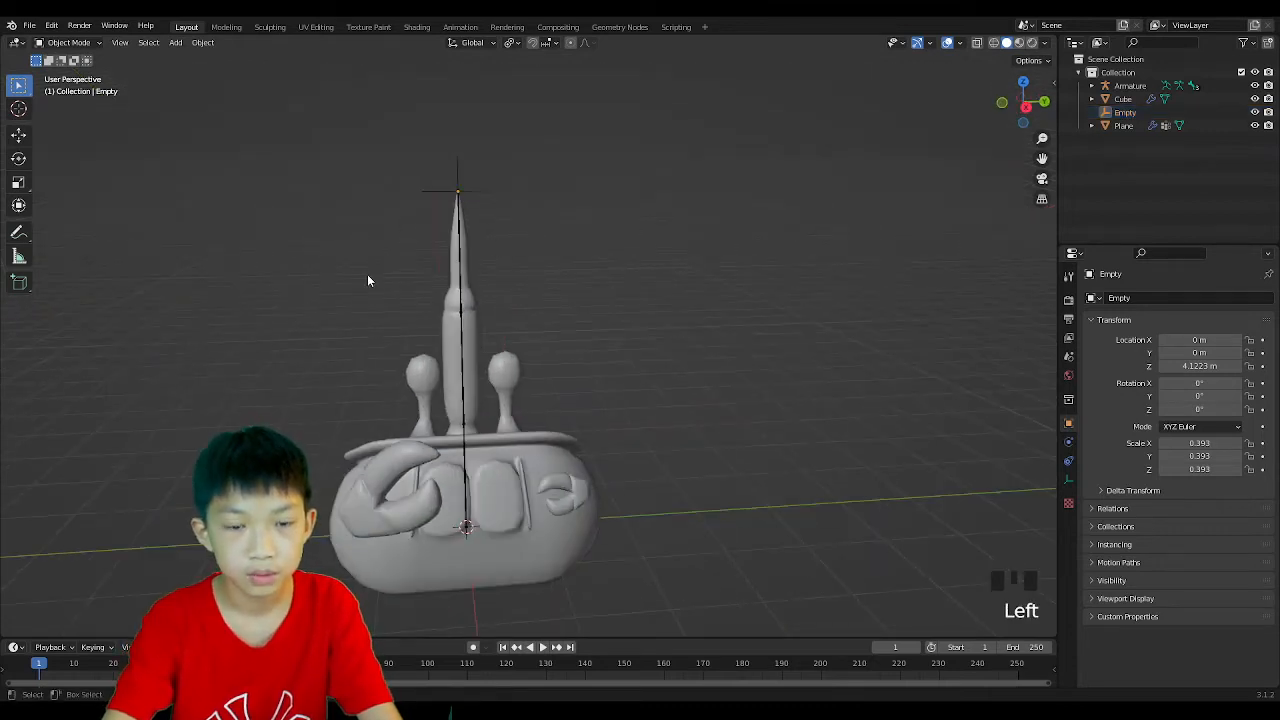
pyautogui.click(437, 290)
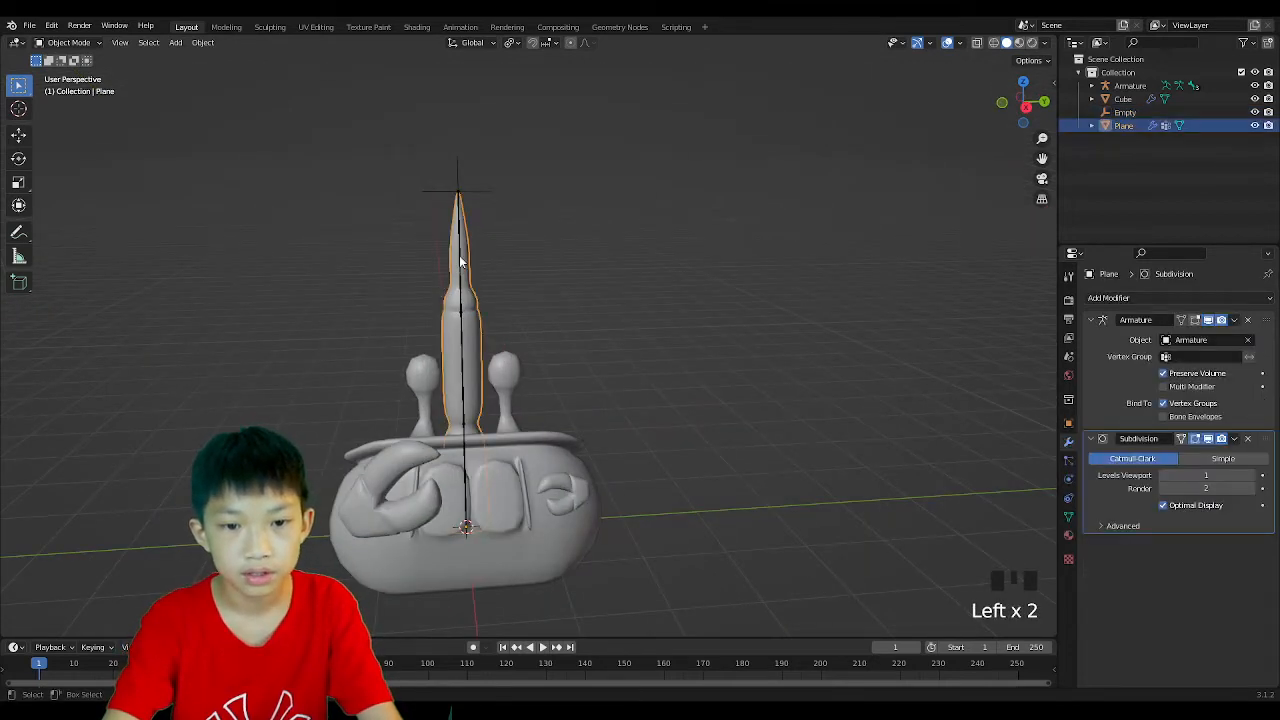
pyautogui.keyDown('shift'); pyautogui.click(460, 262); pyautogui.keyUp('shift')
pyautogui.keyDown('shift'); pyautogui.click(472, 191); pyautogui.keyUp('shift')
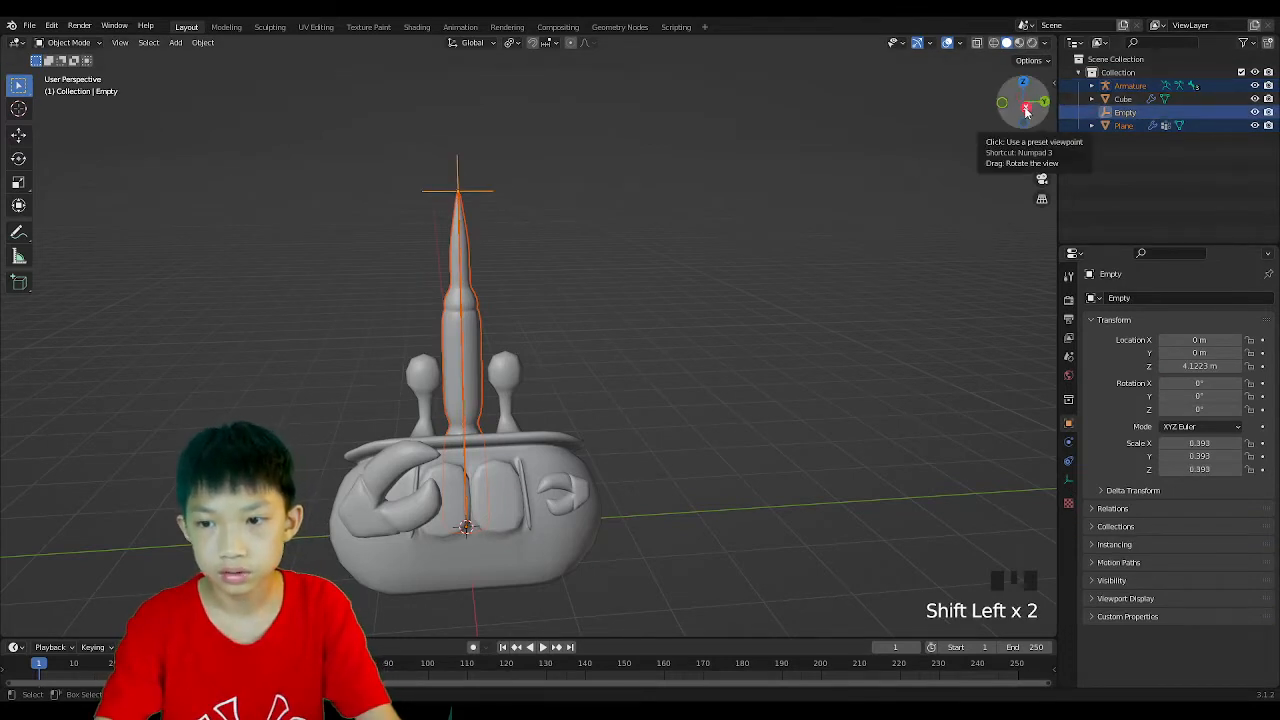
# Try to rotate the Cube, tapered mesh, armature and empty together.
pyautogui.scroll(-3, 950, 111)
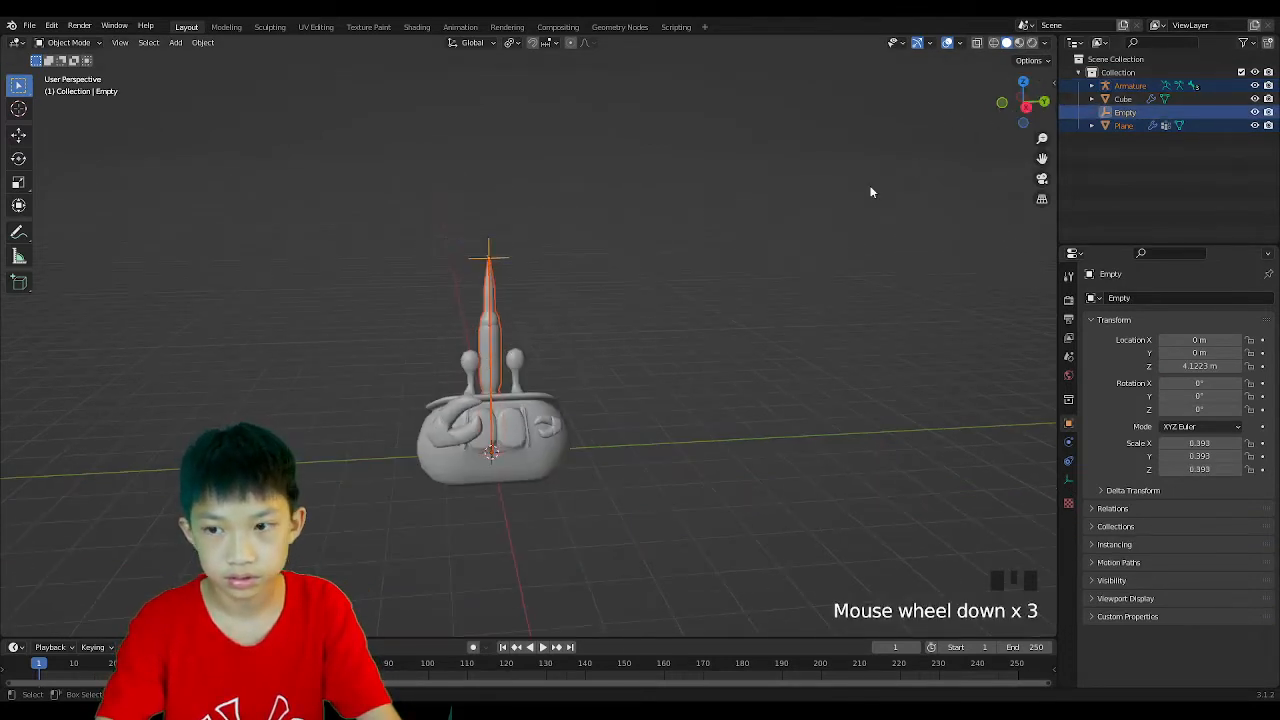
pyautogui.moveTo(305, 475); pyautogui.dragTo(670, 343)
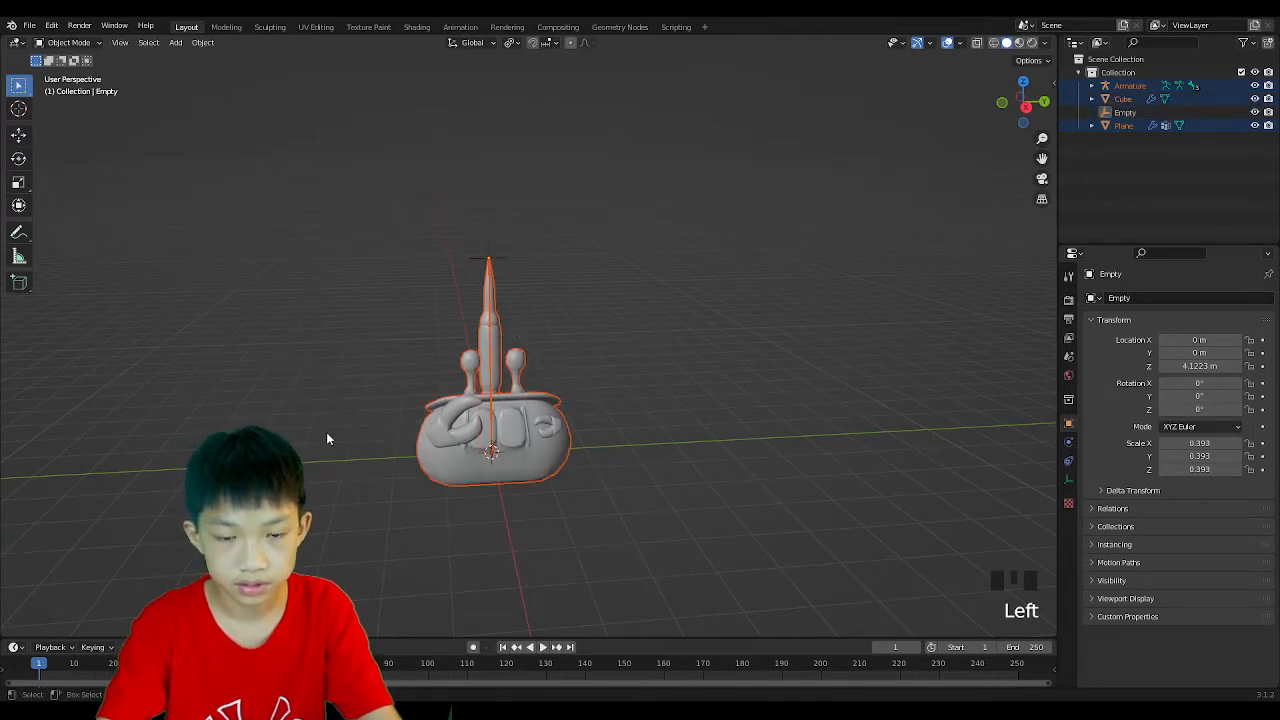
pyautogui.moveTo(324, 484); pyautogui.dragTo(576, 228)
pyautogui.moveTo(563, 249); pyautogui.dragTo(583, 268, button='middle')
pyautogui.press('r')
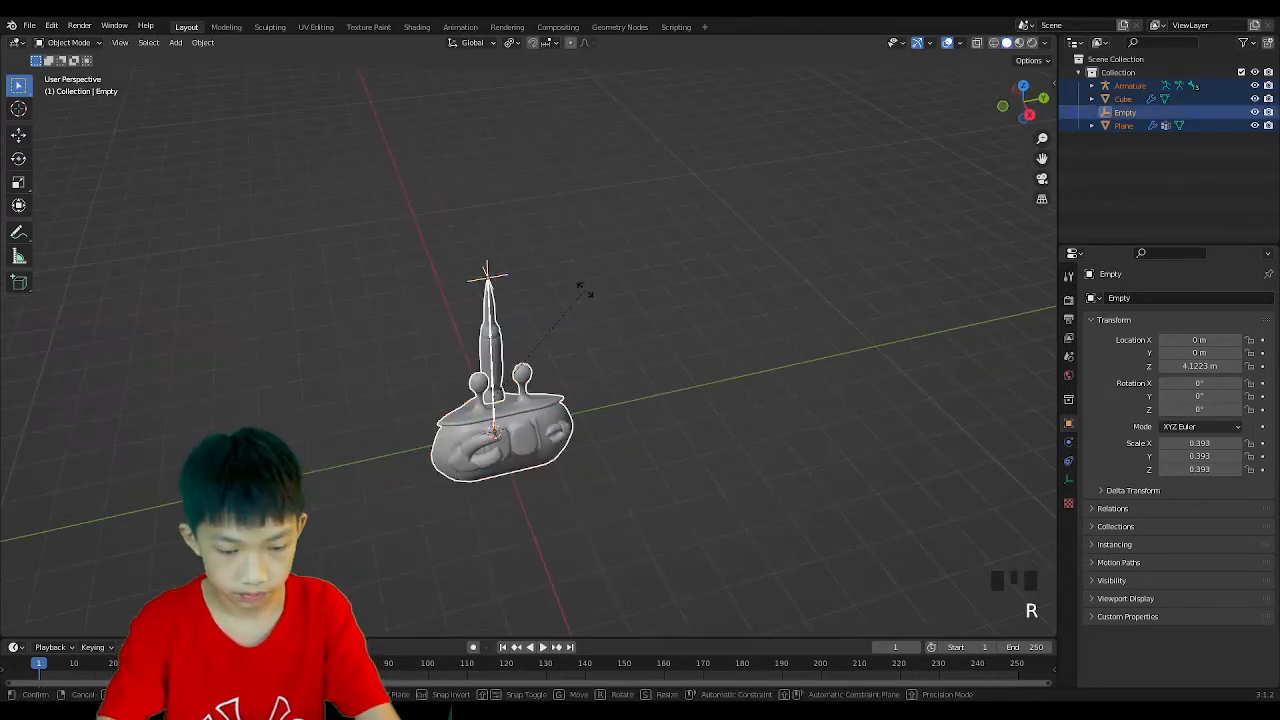
pyautogui.rightClick(586, 296)
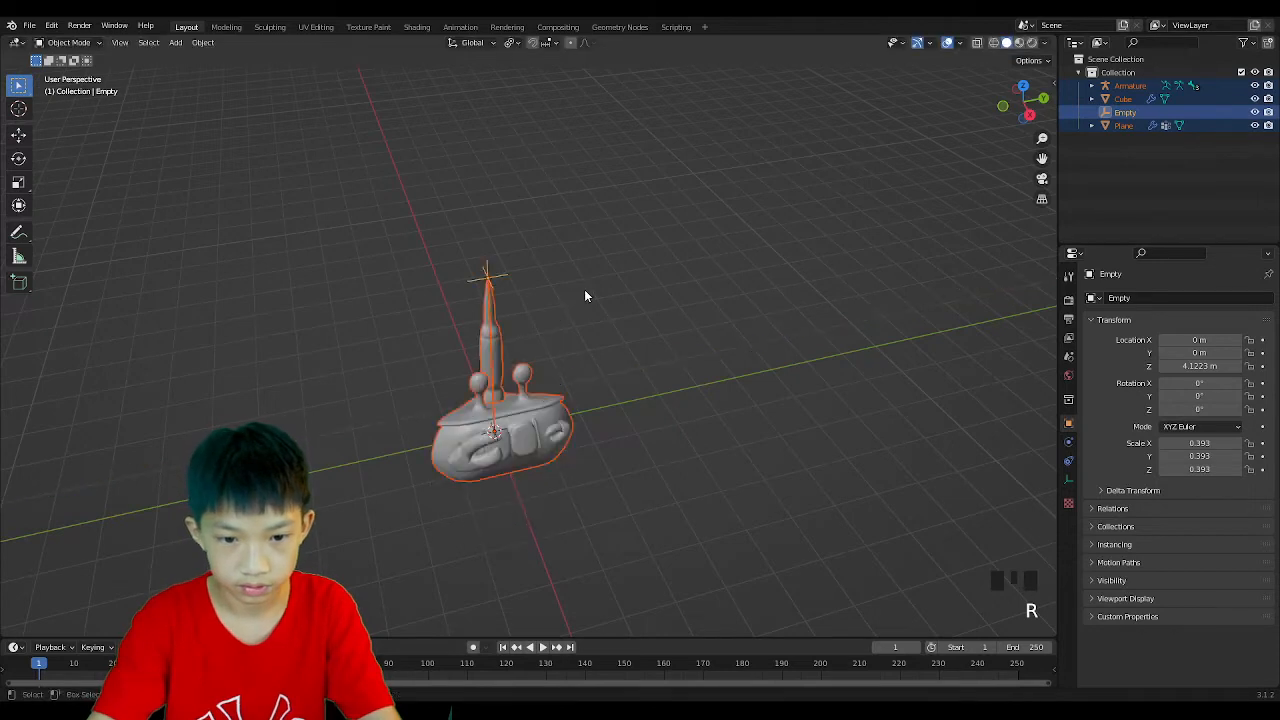
pyautogui.click(513, 42)
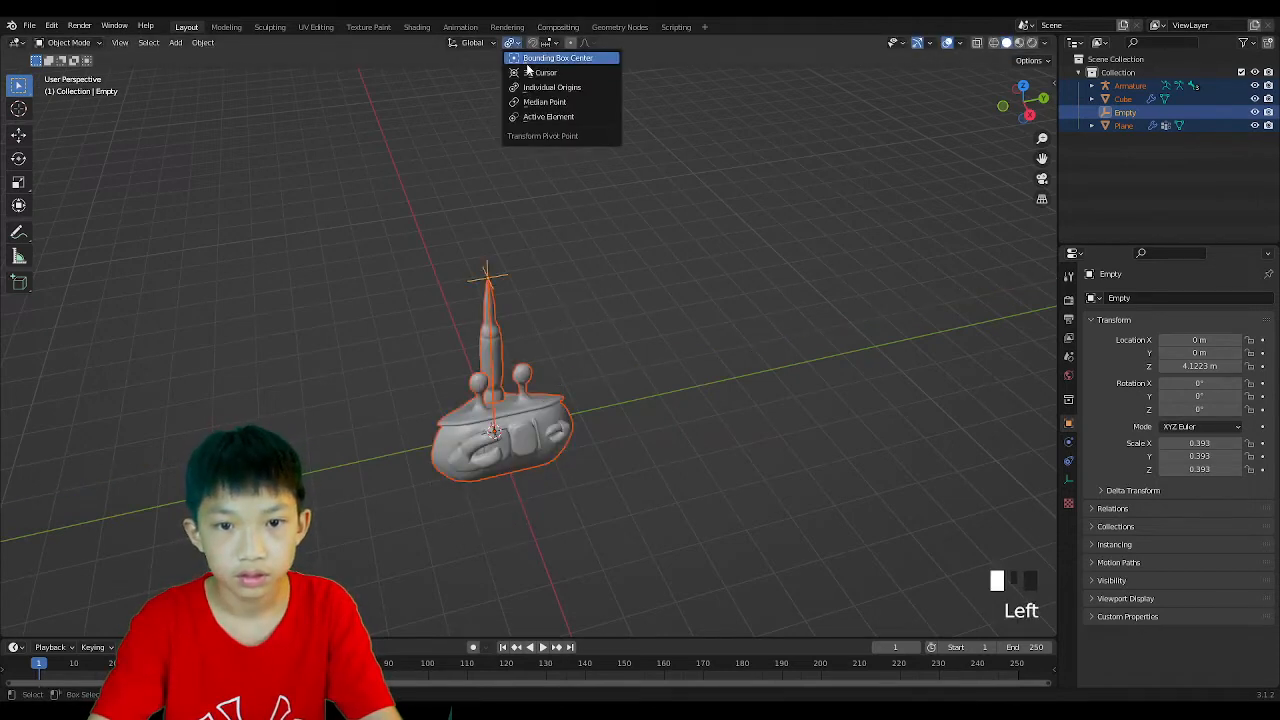
pyautogui.click(789, 338)
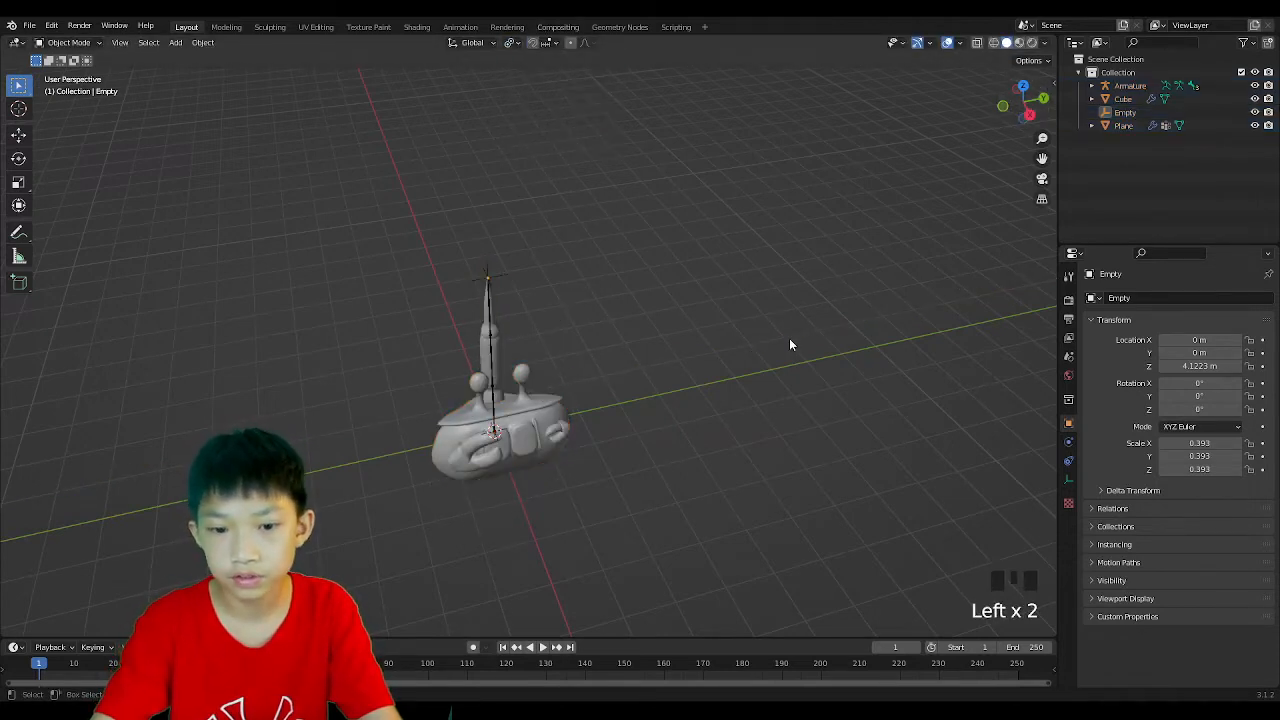
# Select the Cube, tapered mesh, armature and empty together, and try a free rotation with a different transform pivot point.
pyautogui.moveTo(789, 338); pyautogui.dragTo(620, 443, button='middle')
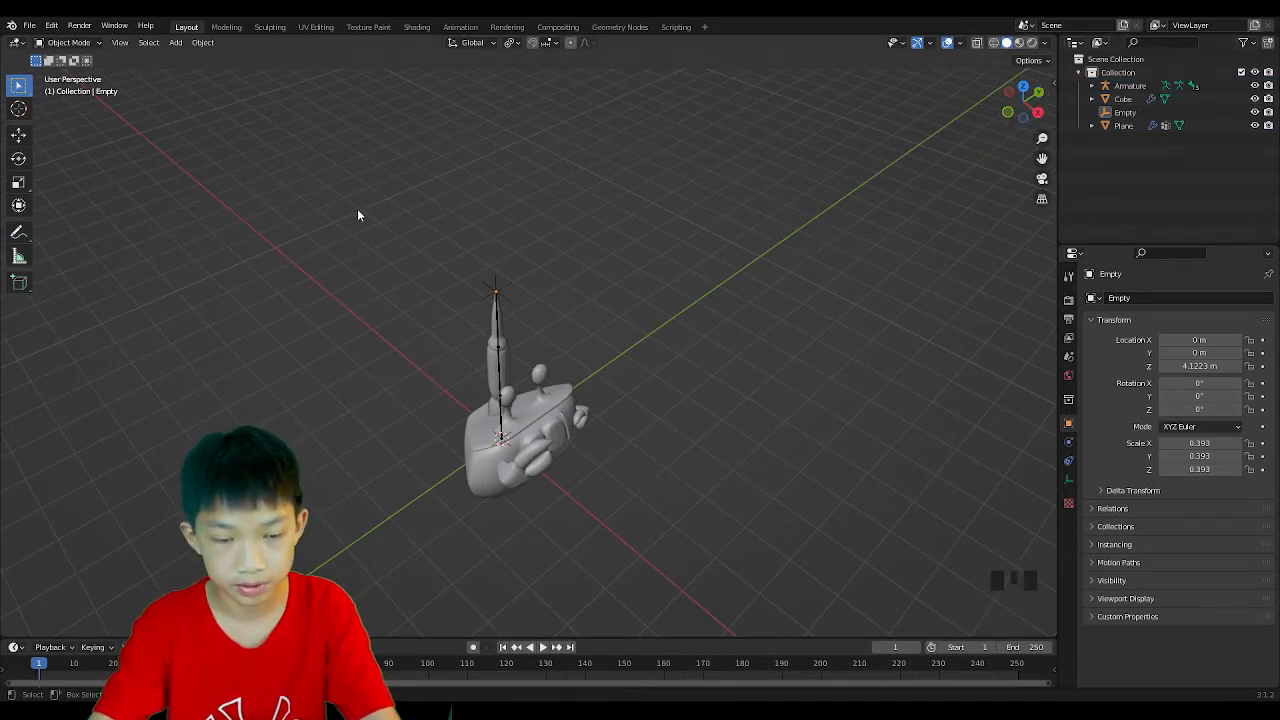
pyautogui.moveTo(357, 215); pyautogui.dragTo(606, 494)
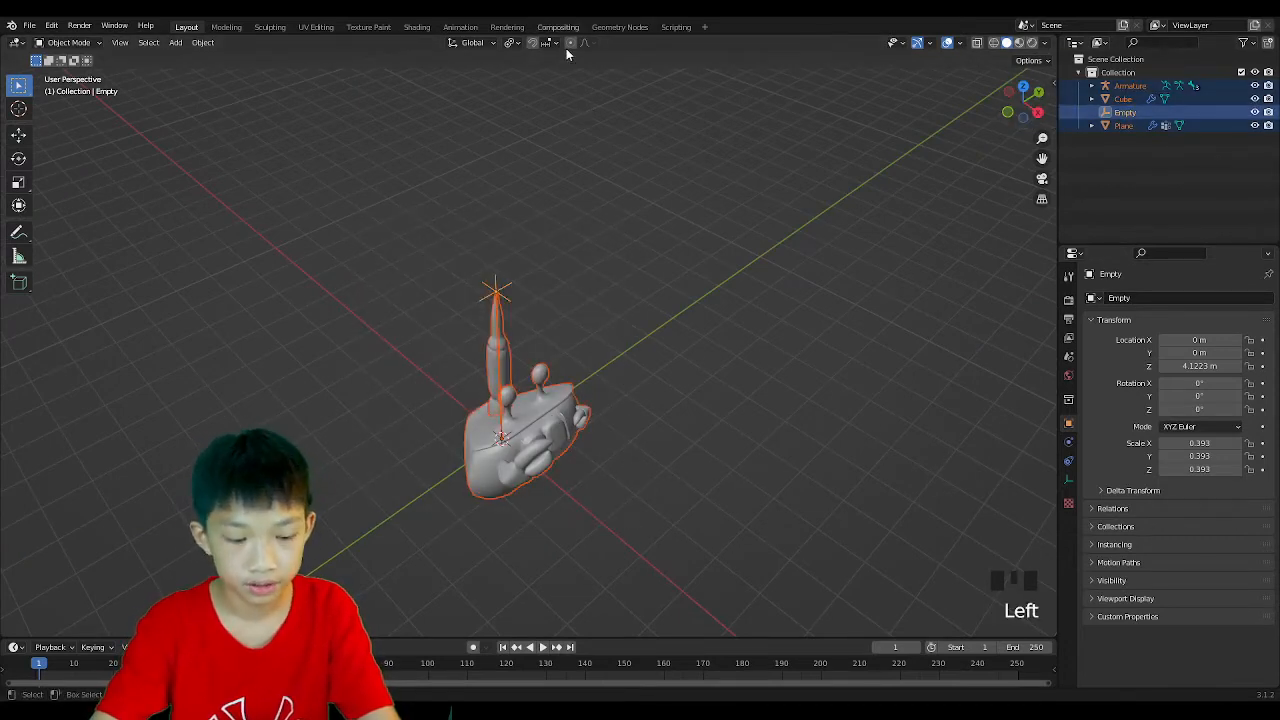
pyautogui.click(510, 43)
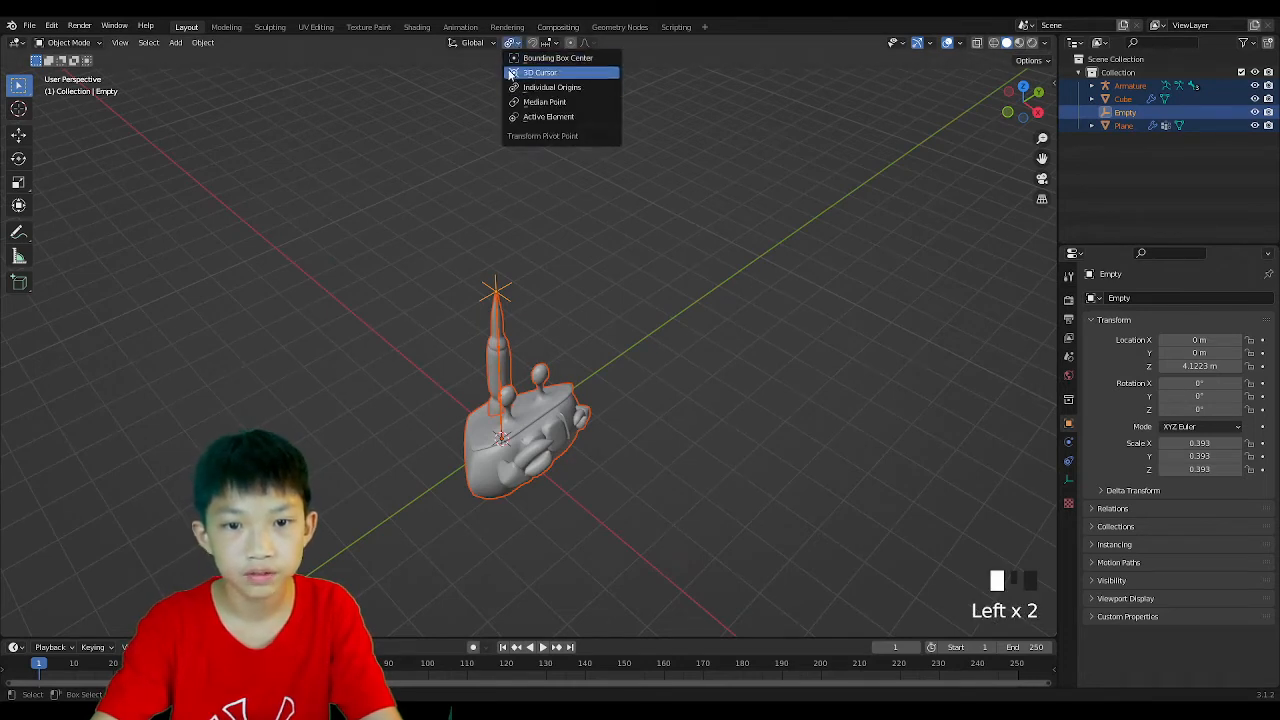
pyautogui.press('r')
pyautogui.press('r')
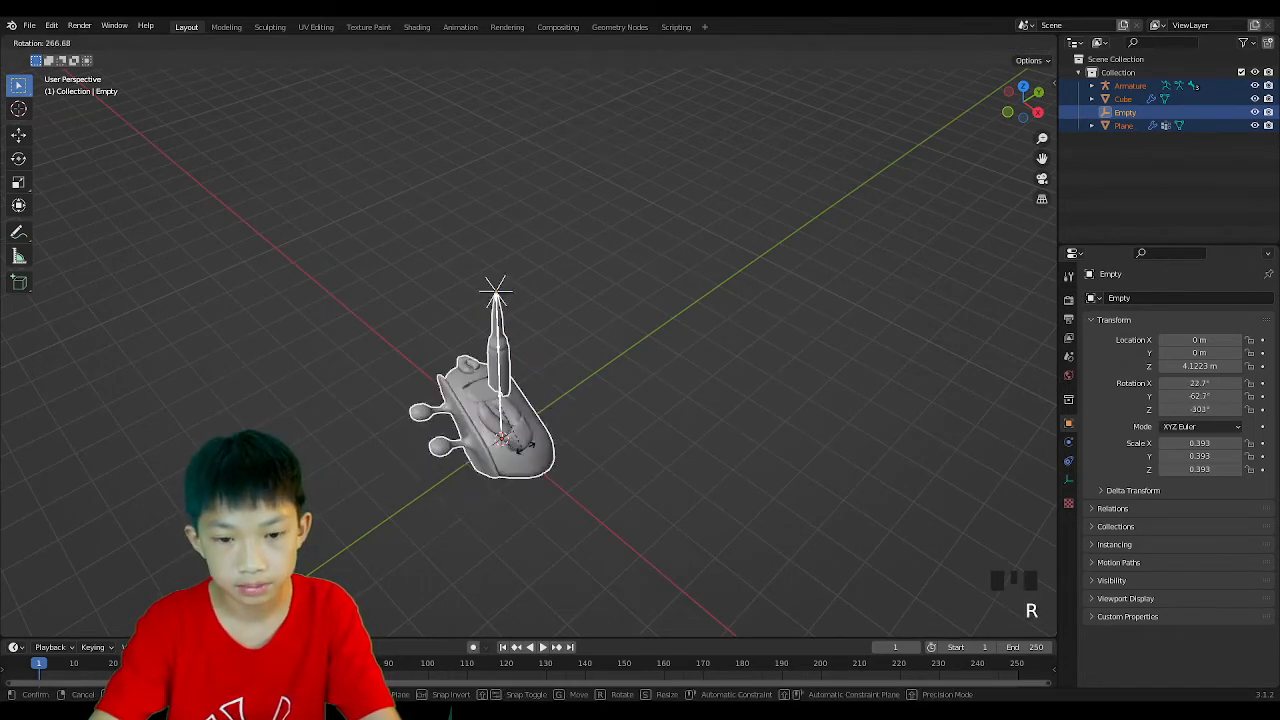
pyautogui.press('Escape')
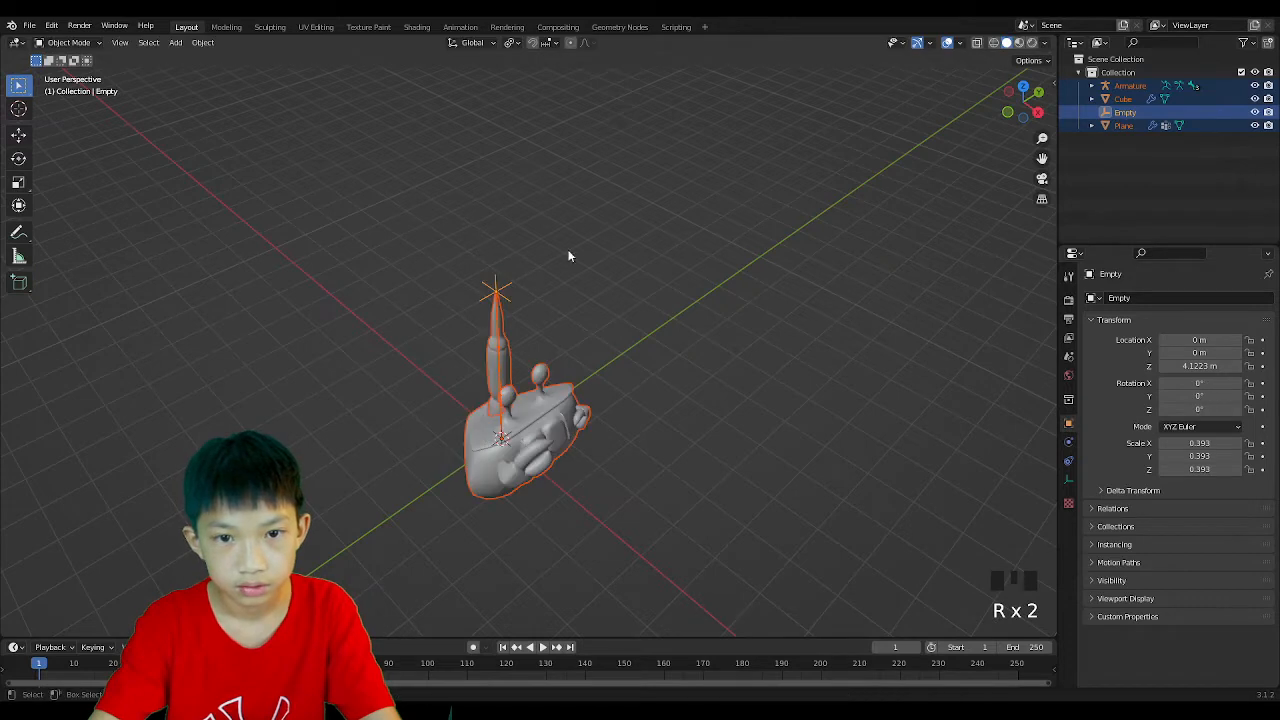
# Set the transform pivot point to Median Point and rotate all four selected objects 90° about the global Z axis.
pyautogui.click(507, 44)
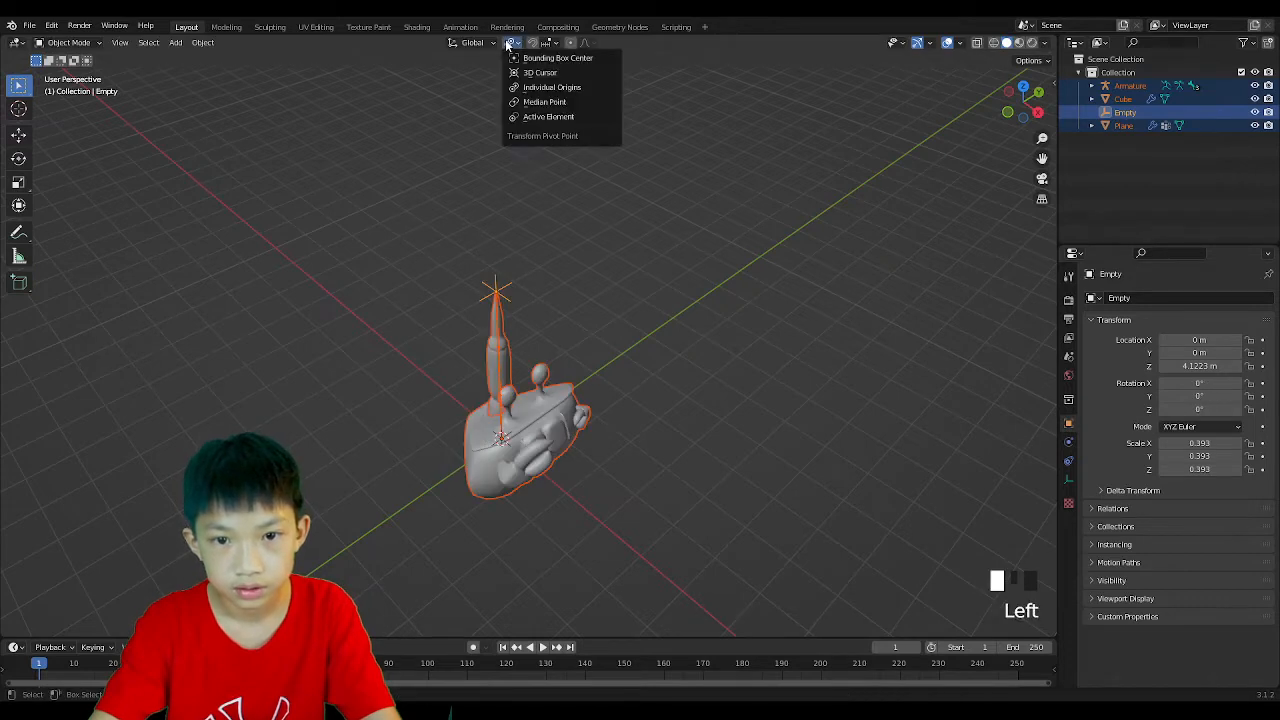
pyautogui.click(544, 101)
pyautogui.press('r')
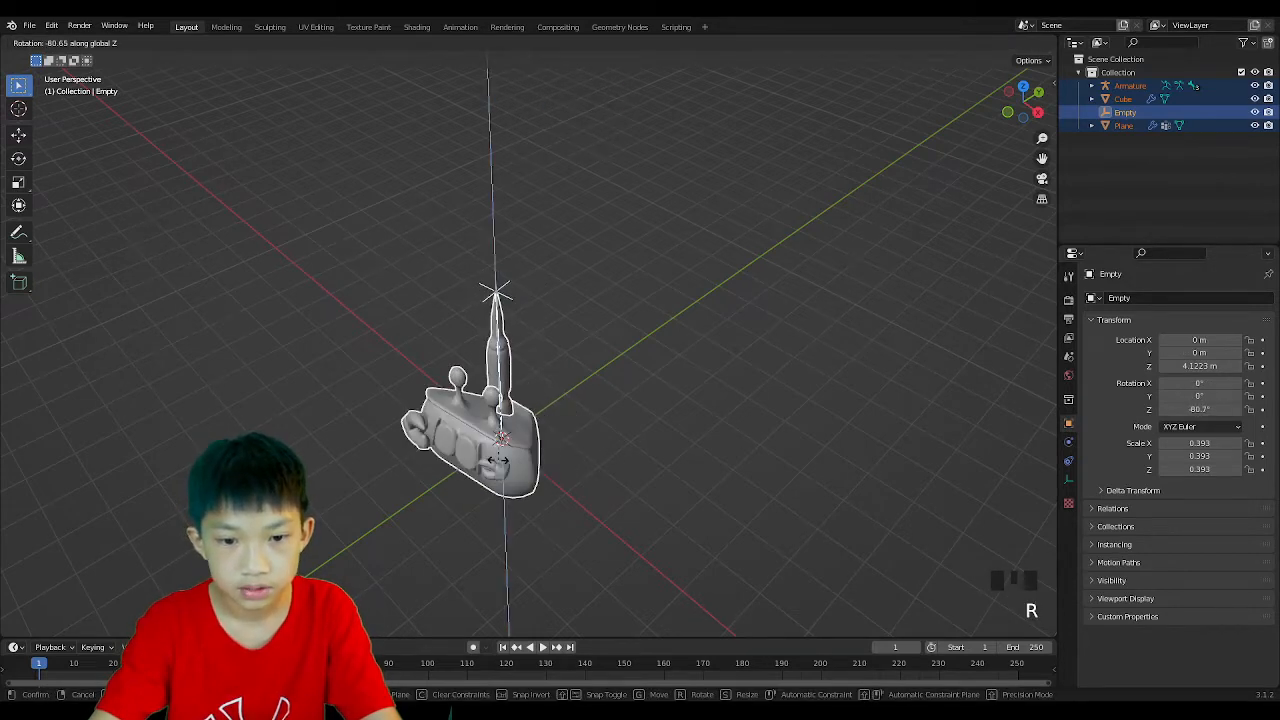
pyautogui.write('90')
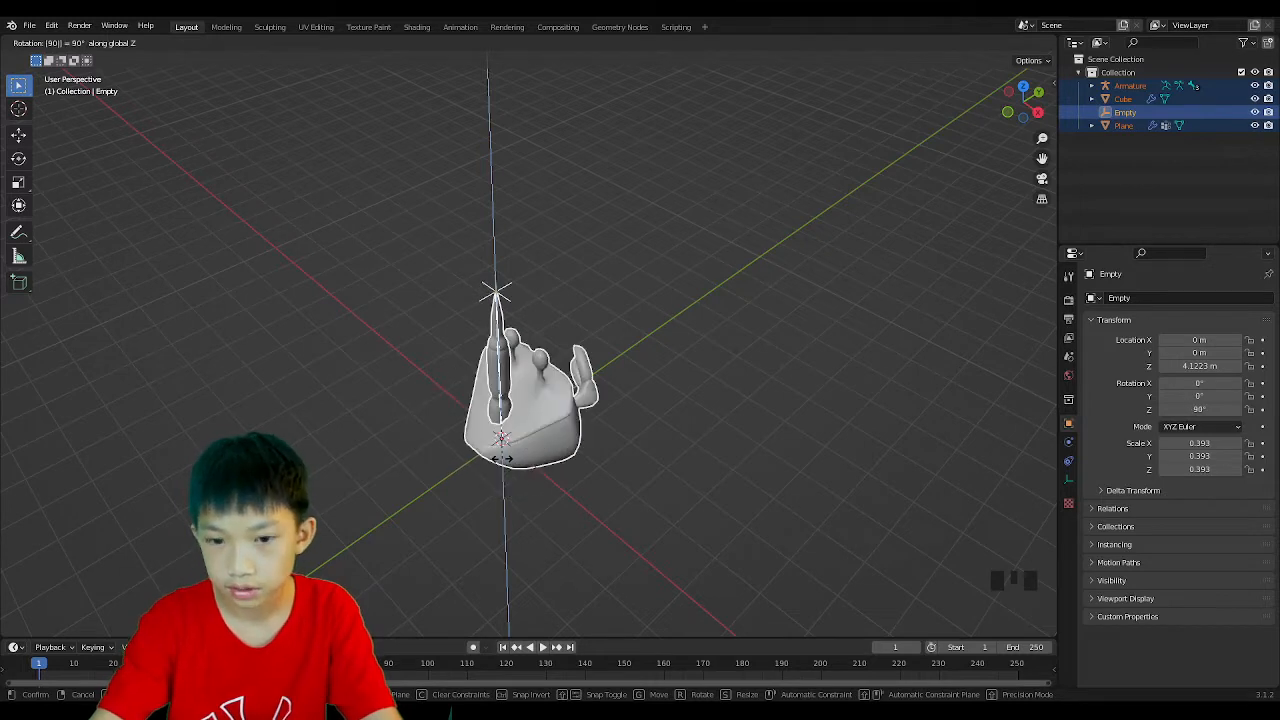
pyautogui.press('Return')
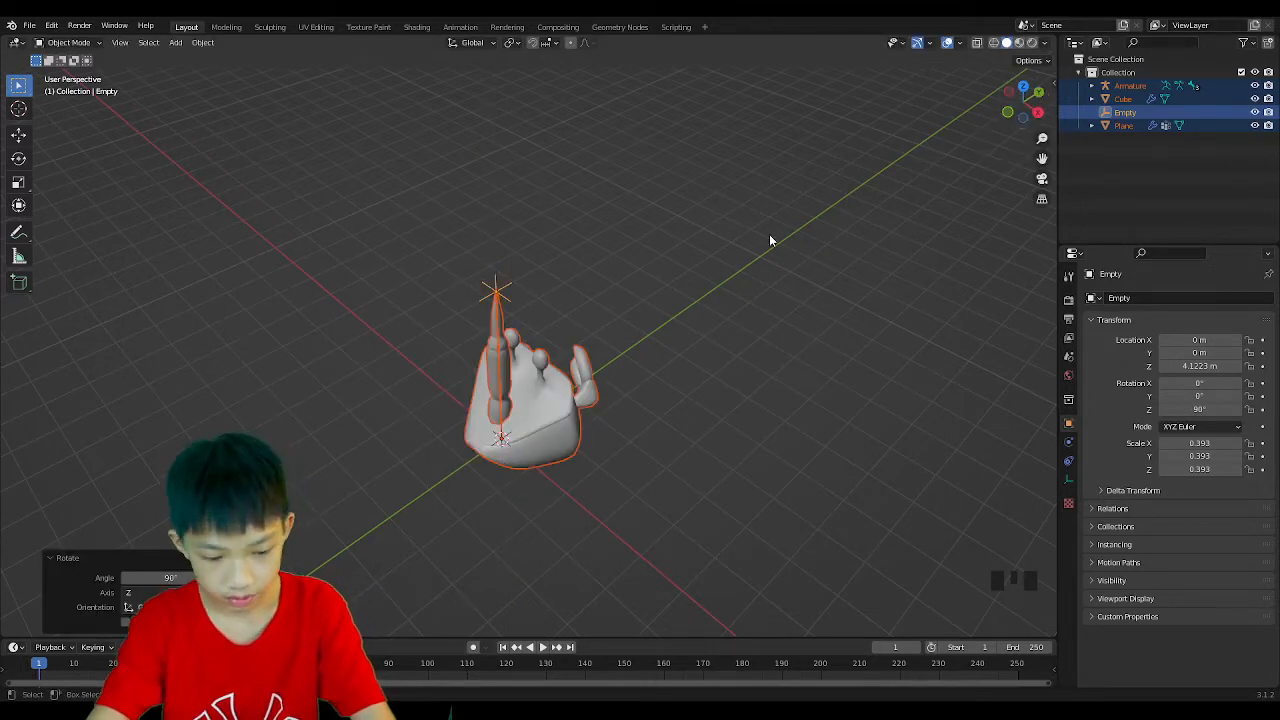
# Rotate the four selected objects a further 180° about the global Z axis and deselect them.
pyautogui.write('rz180')
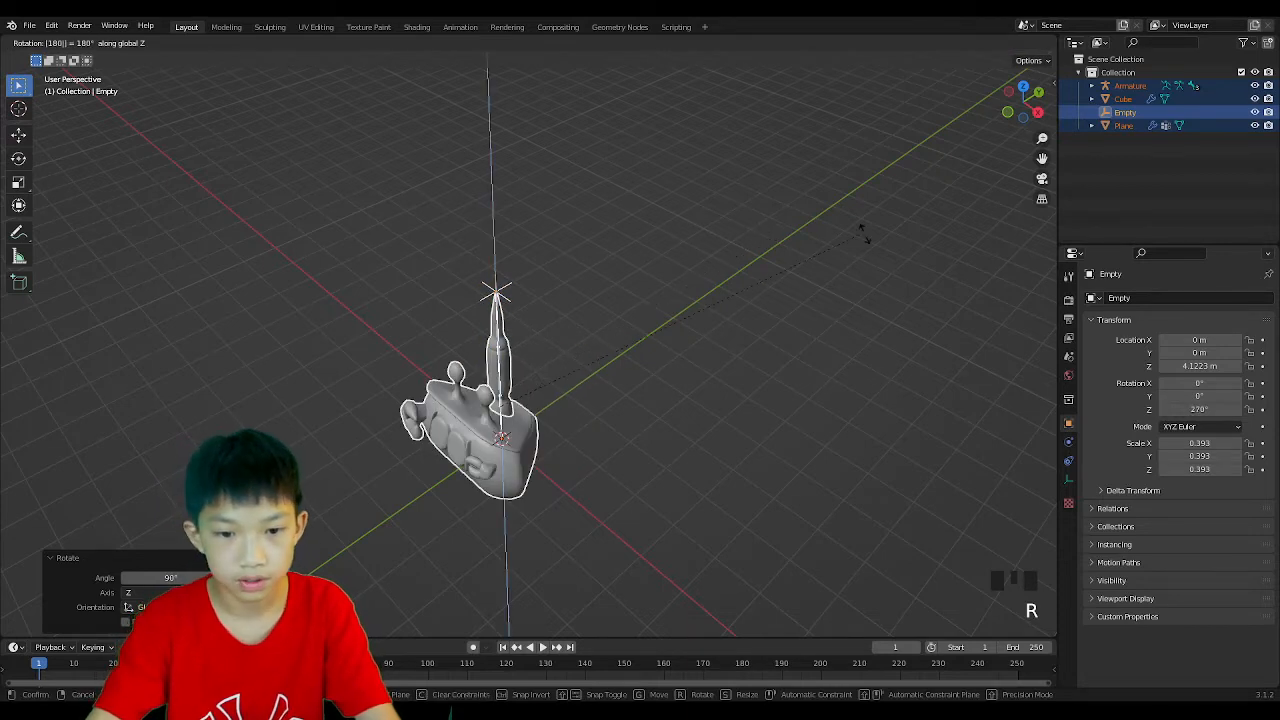
pyautogui.press('Return')
pyautogui.click(684, 379)
pyautogui.moveTo(684, 379); pyautogui.dragTo(776, 329, button='middle')
pyautogui.scroll(2, 750, 334)
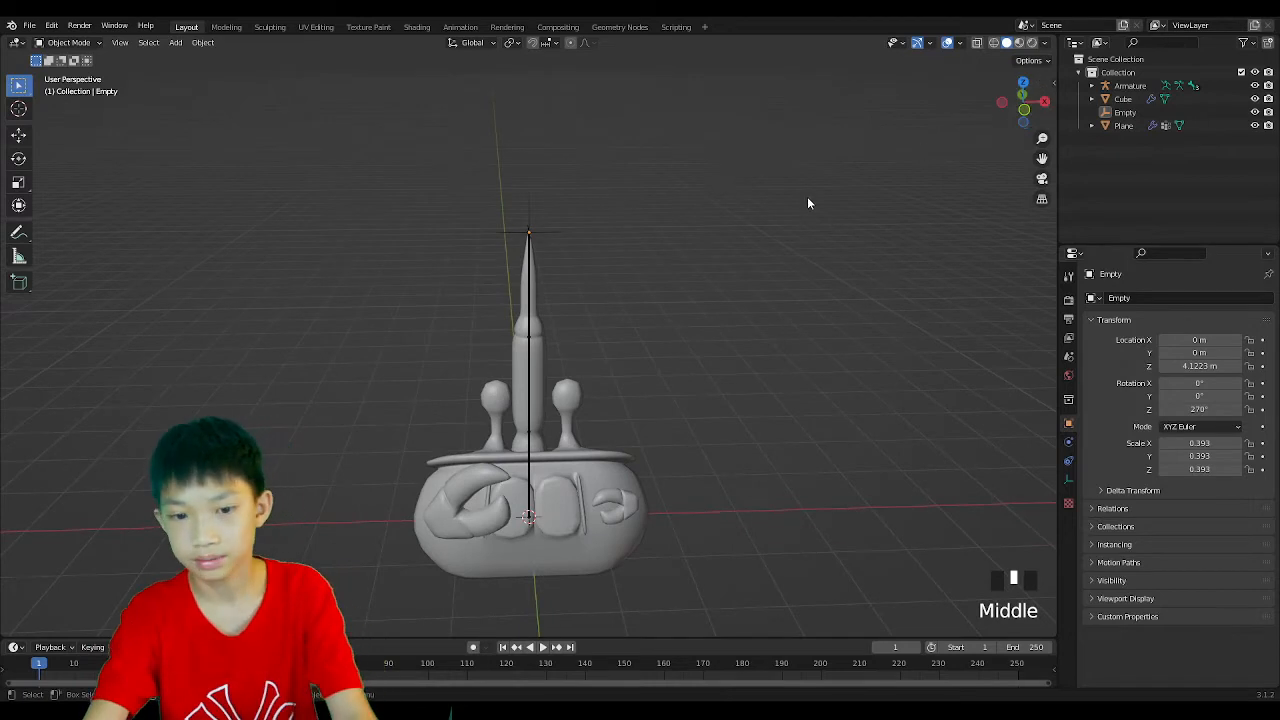
pyautogui.click(758, 208)
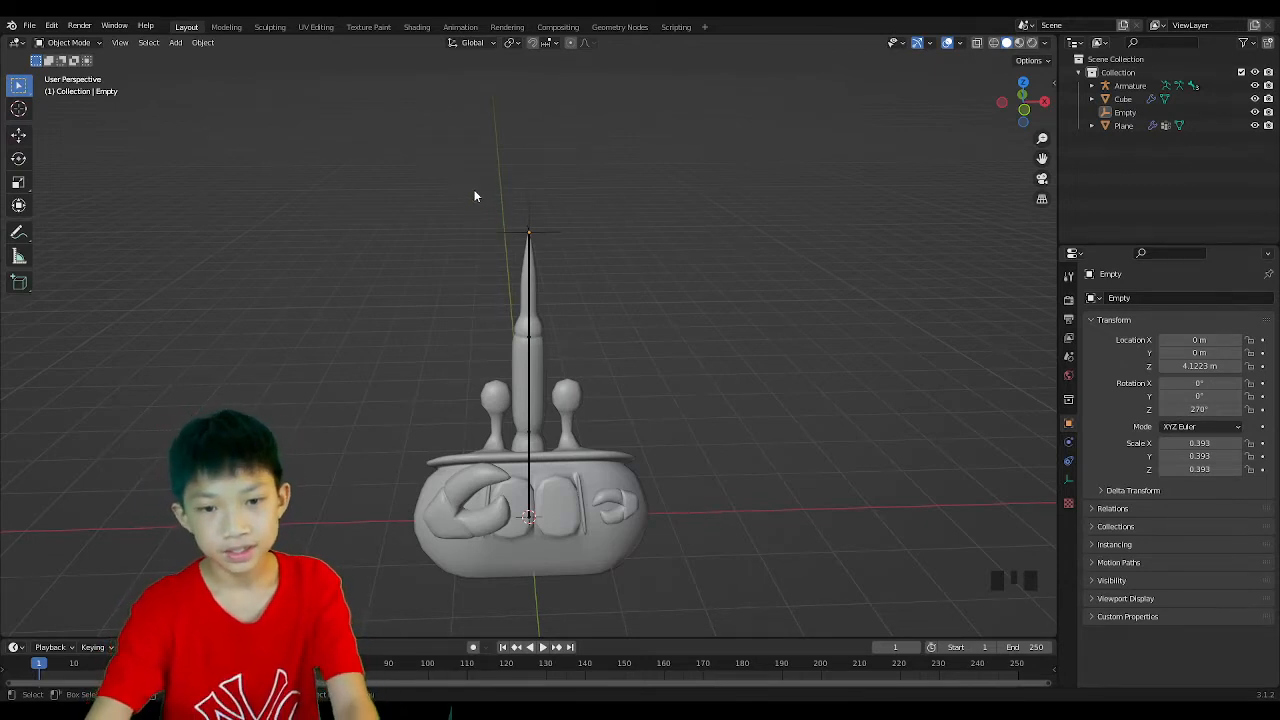
# Select the tapered mesh, armature and empty, and move them beside the Cube, about 2.02 m in X and 0.19 m in Z.
pyautogui.moveTo(475, 196); pyautogui.dragTo(604, 266)
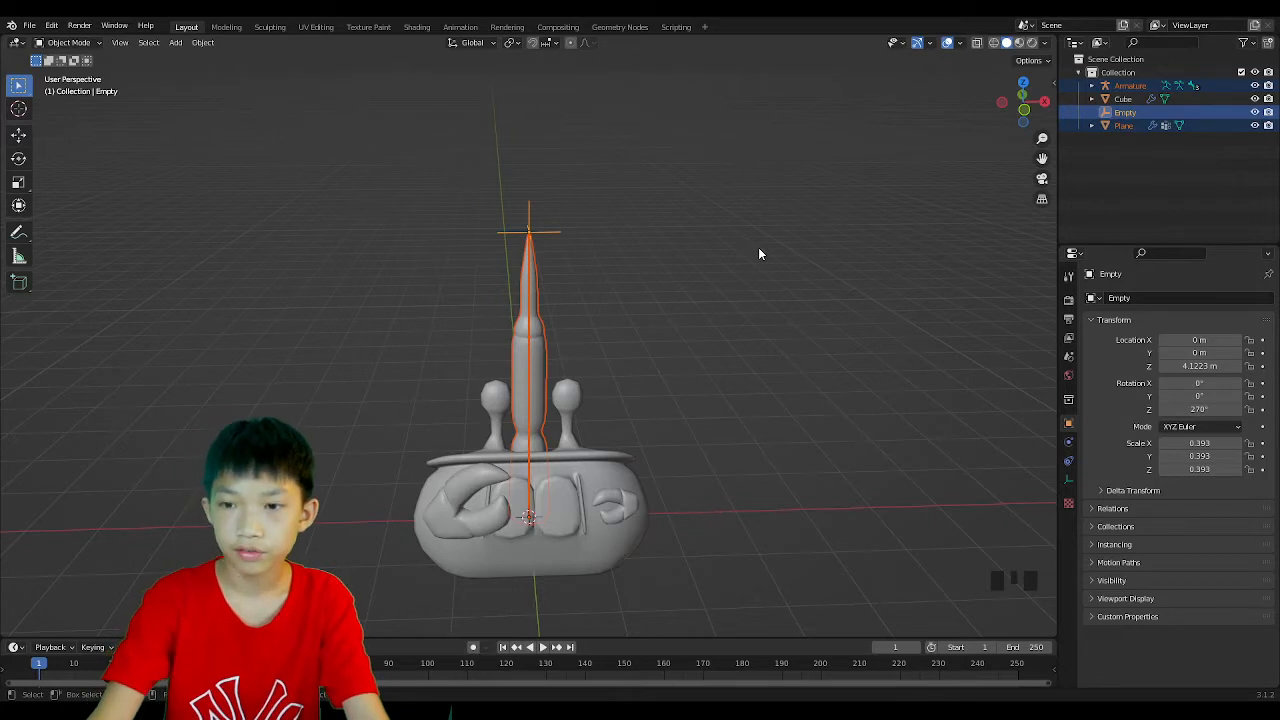
pyautogui.press('KP_1')
pyautogui.press('g')
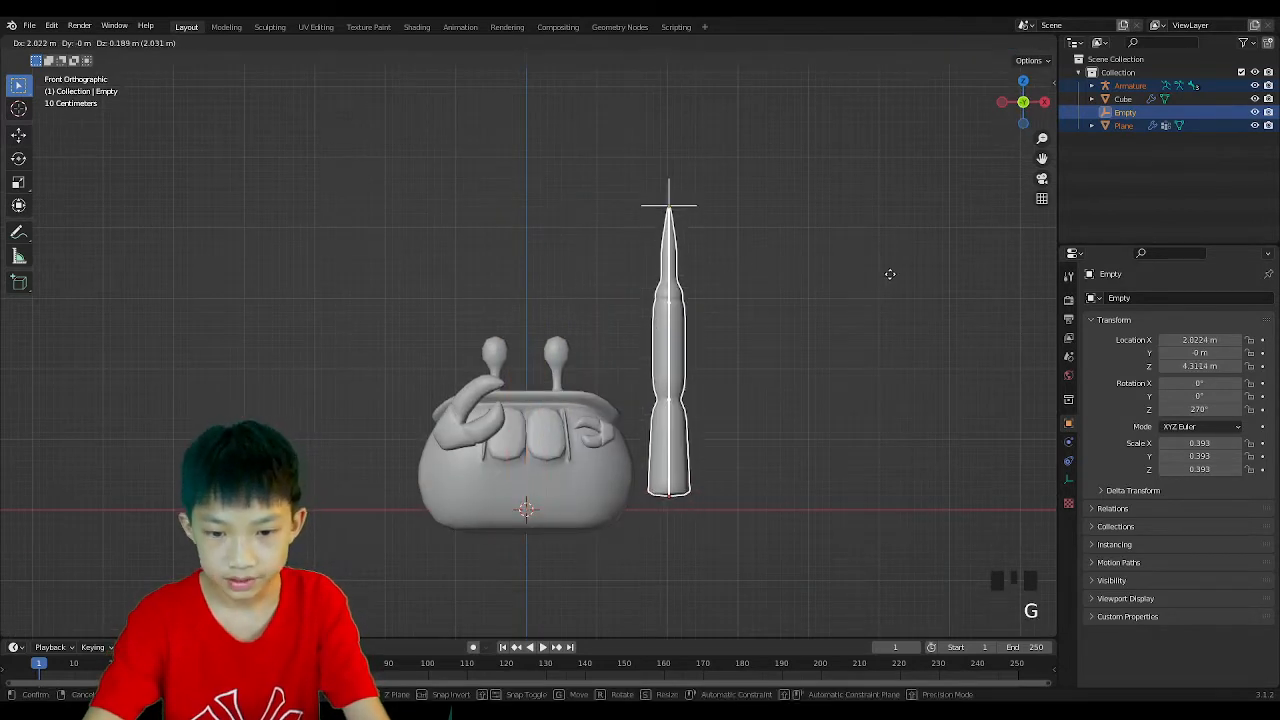
pyautogui.click(884, 266)
pyautogui.press('r')
pyautogui.rightClick(798, 301)
# Scale the tapered mesh and its rig down to an empty scale of about 0.161, and move them about -0.33 m in X and -0.24 m in Z.
pyautogui.press('s')
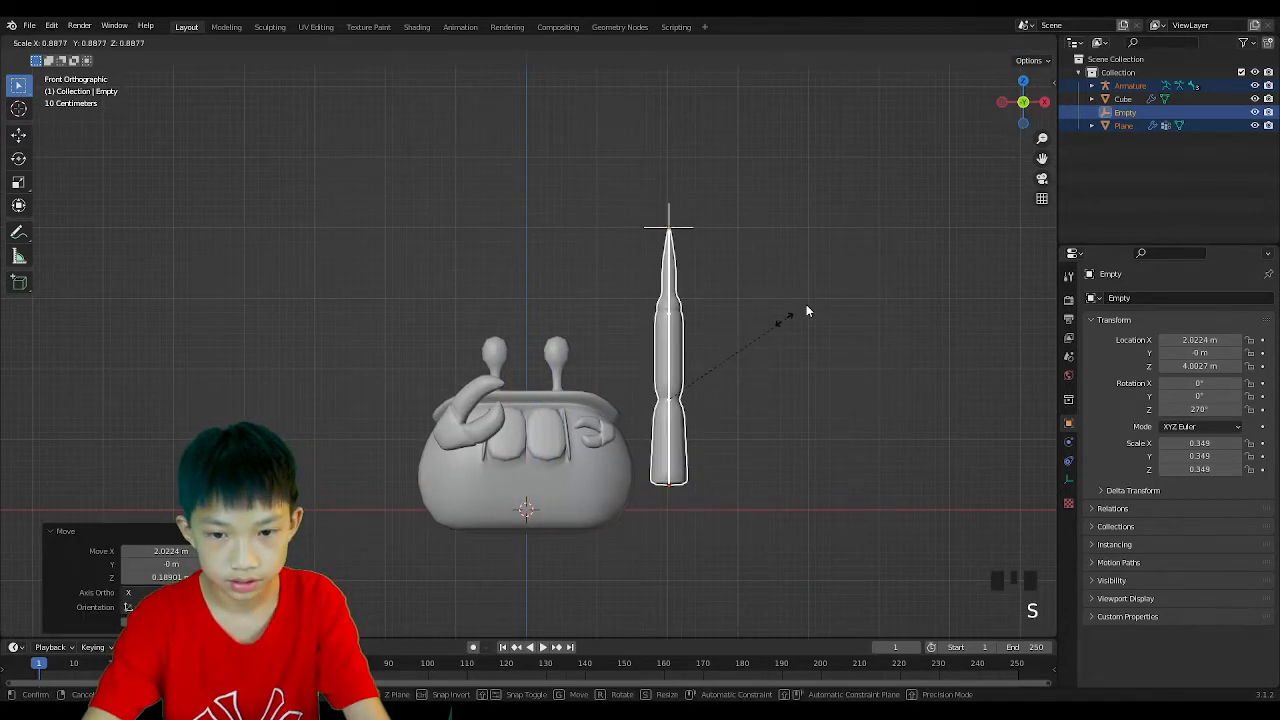
pyautogui.click(713, 354)
pyautogui.press('g')
pyautogui.click(697, 372)
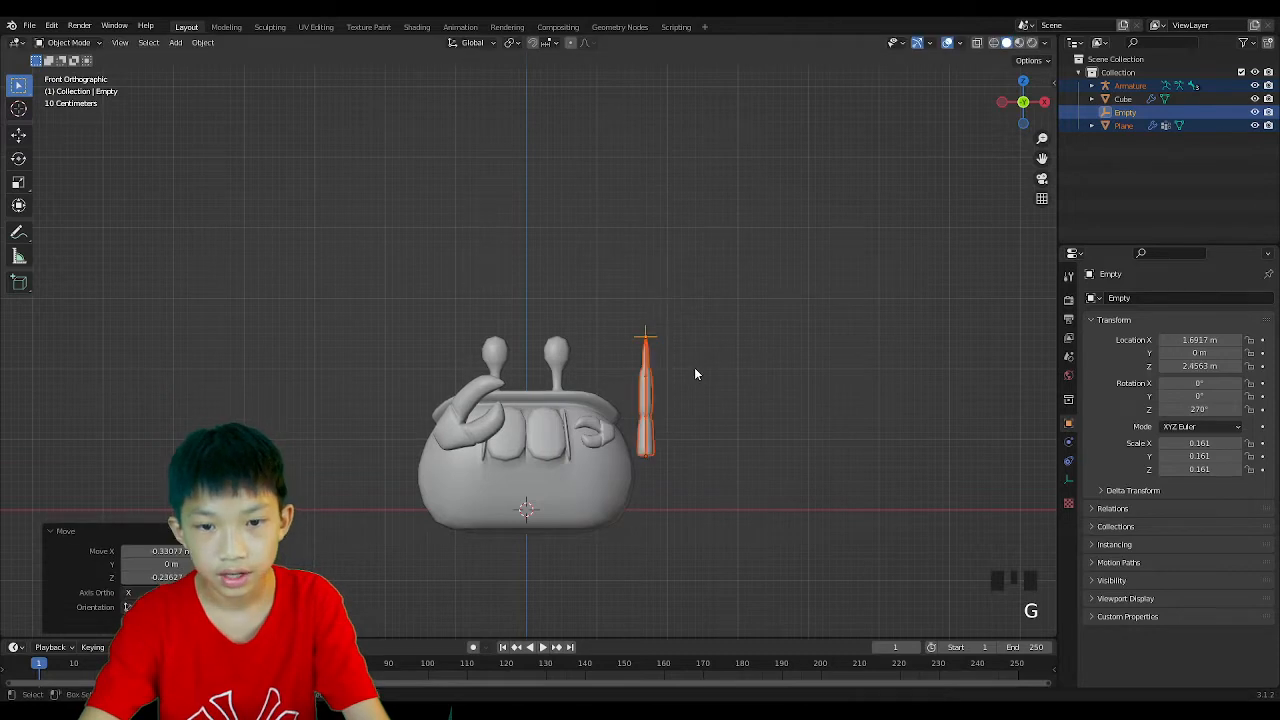
# Rotate the tapered mesh and its rig 90° in front view so the tip points outward, and move them down against the Cube's side.
pyautogui.click(512, 48)
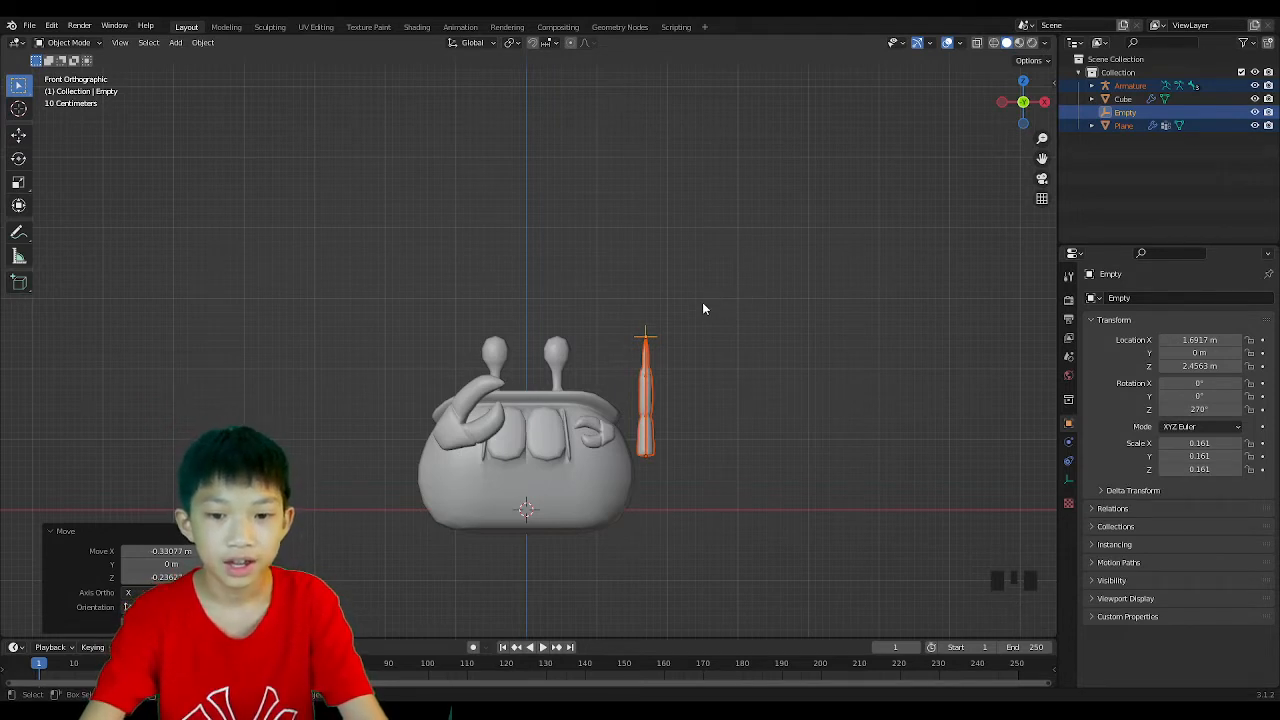
pyautogui.press('r')
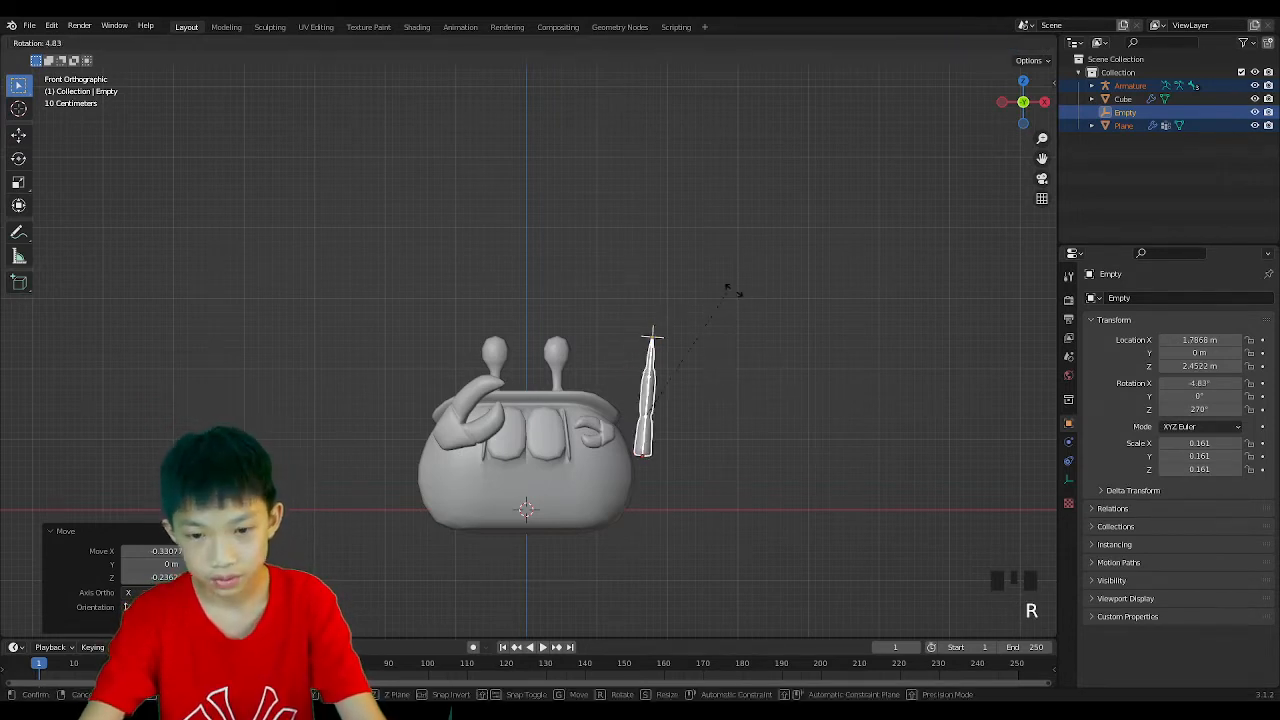
pyautogui.write('90')
pyautogui.click(866, 522)
pyautogui.press('g')
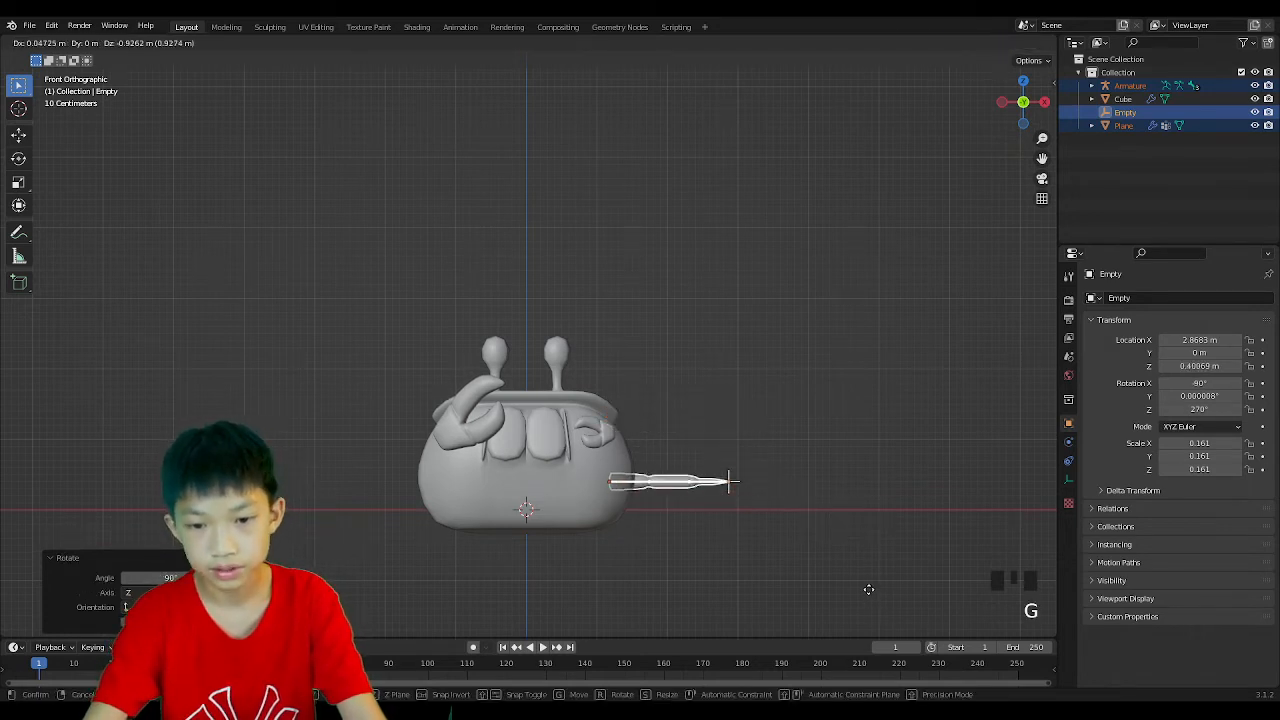
pyautogui.click(878, 580)
# Scale the tapered mesh and its rig up by about 1.991, and move them about 0.67 m in X and 0.198 m in Z.
pyautogui.press('s')
pyautogui.click(1045, 630)
pyautogui.press('g')
pyautogui.press('g')
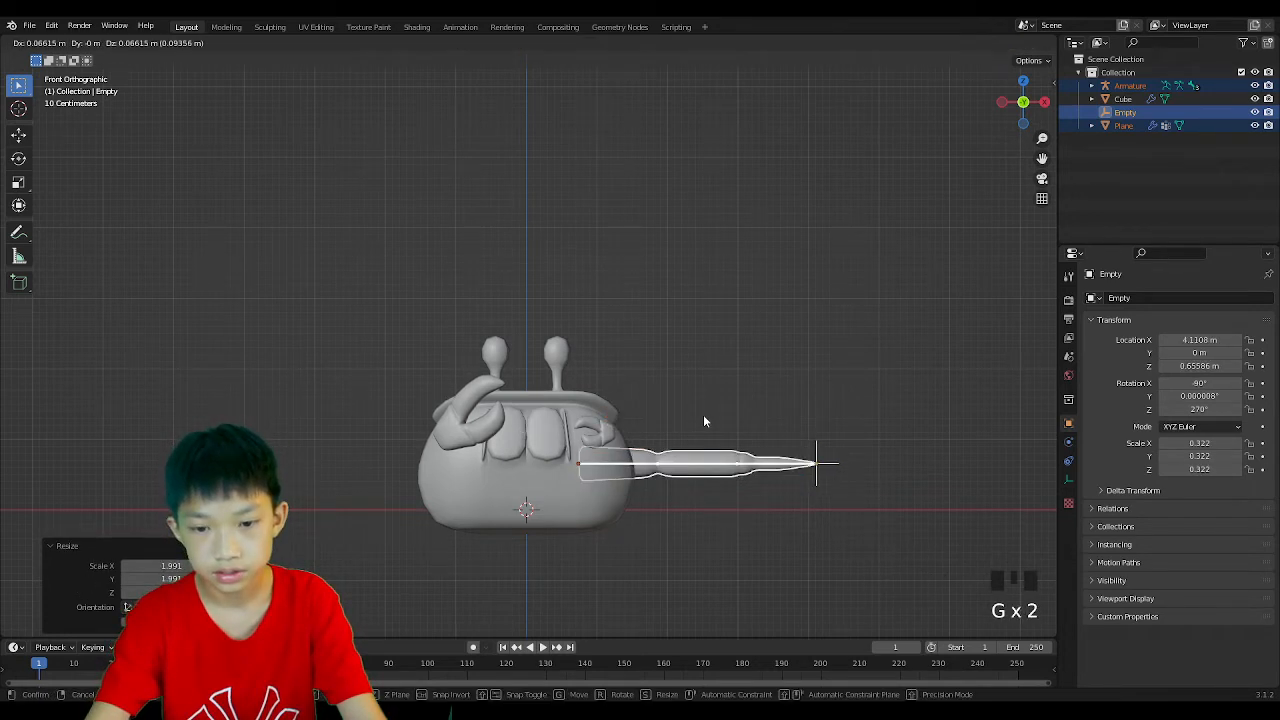
pyautogui.click(760, 400)
# Move the tapered mesh and its rig about -0.36 m in X and -0.80 m in Y from the top view, and deselect them.
pyautogui.click(1023, 81)
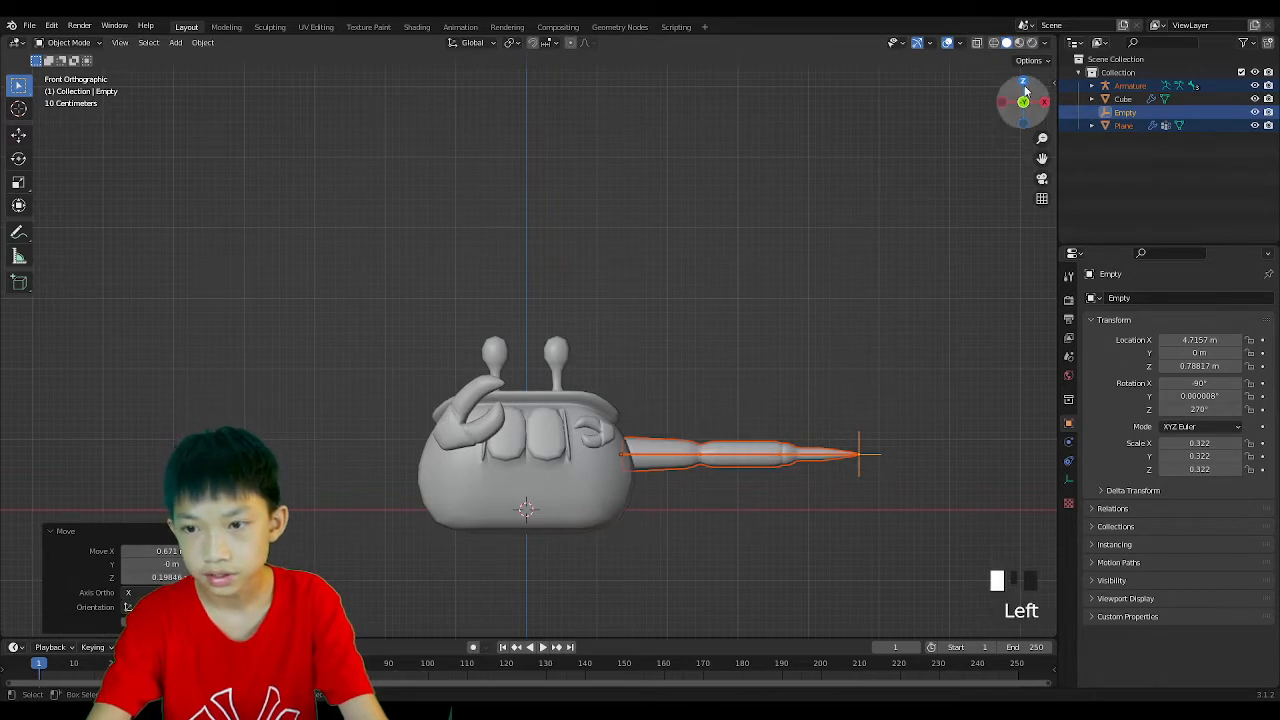
pyautogui.press('g')
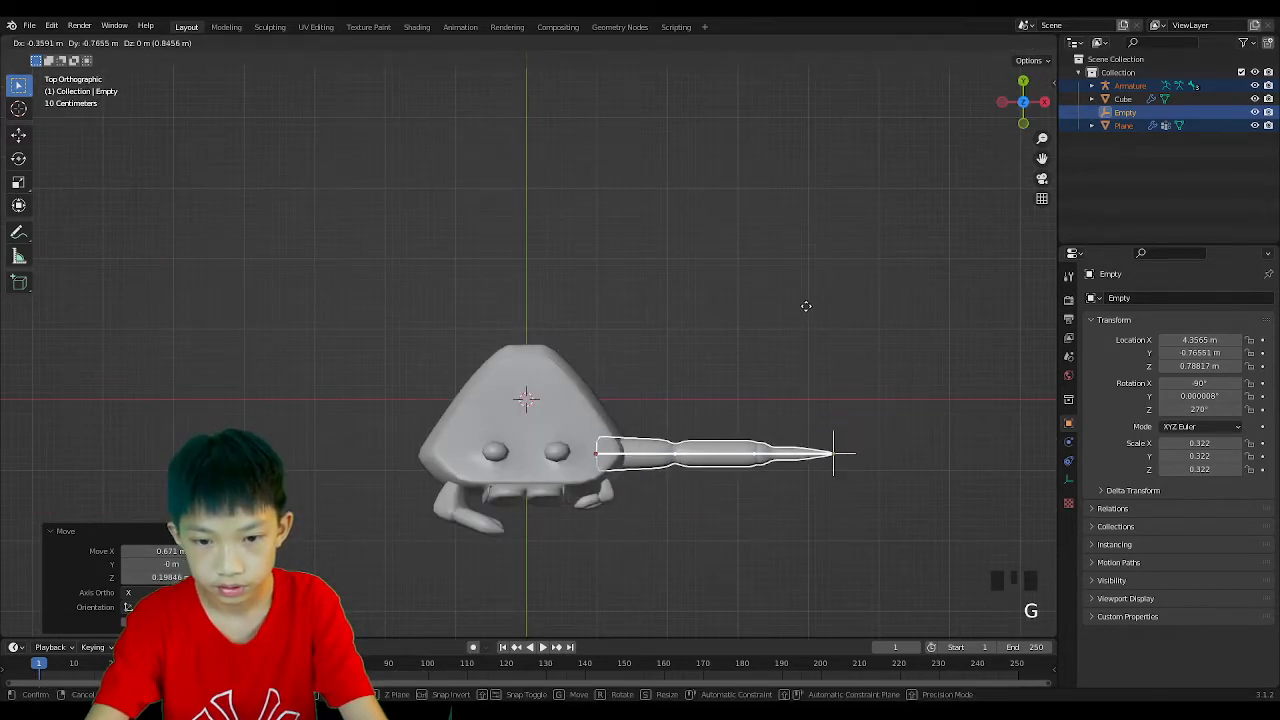
pyautogui.click(803, 314)
pyautogui.moveTo(803, 314); pyautogui.dragTo(694, 316, button='middle')
pyautogui.click(726, 297)
# Try bending the limb by moving the empty down and inward toward the Cube, and undo the move.
pyautogui.click(915, 416)
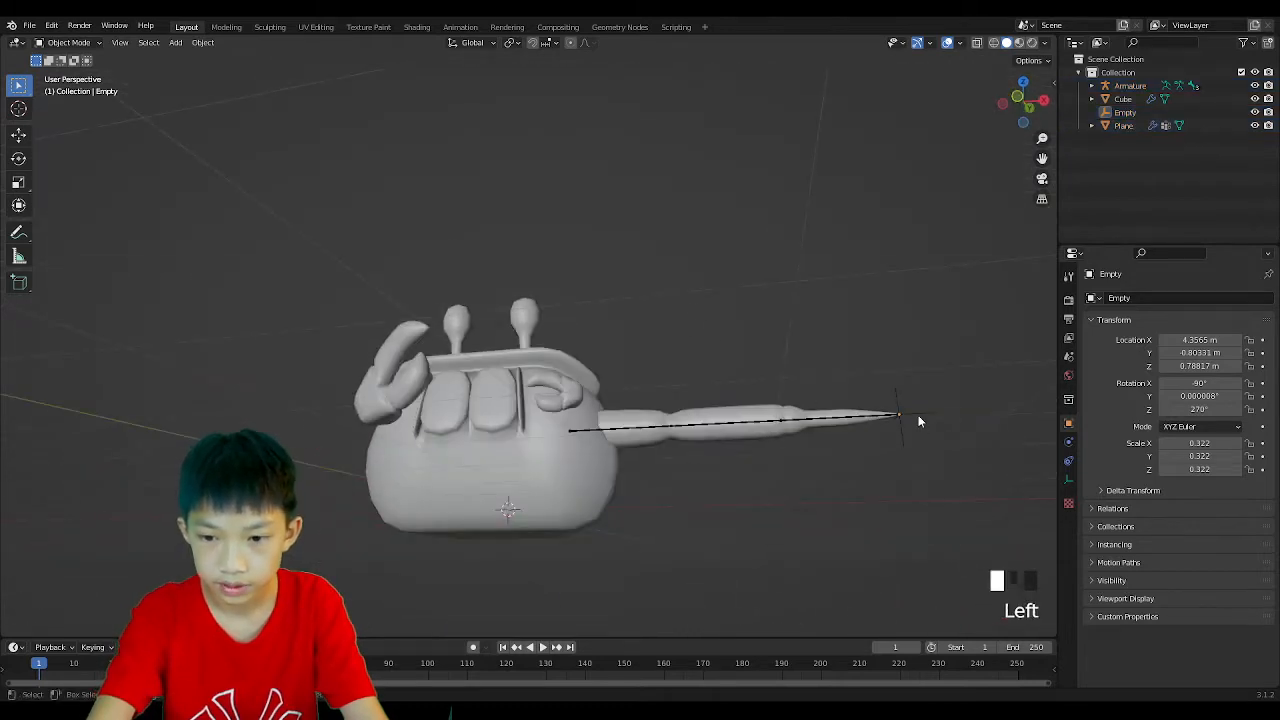
pyautogui.press('g')
pyautogui.click(826, 509)
pyautogui.scroll(-2, 738, 590)
pyautogui.moveTo(738, 590); pyautogui.dragTo(276, 94, button='middle')
pyautogui.press('Tab')
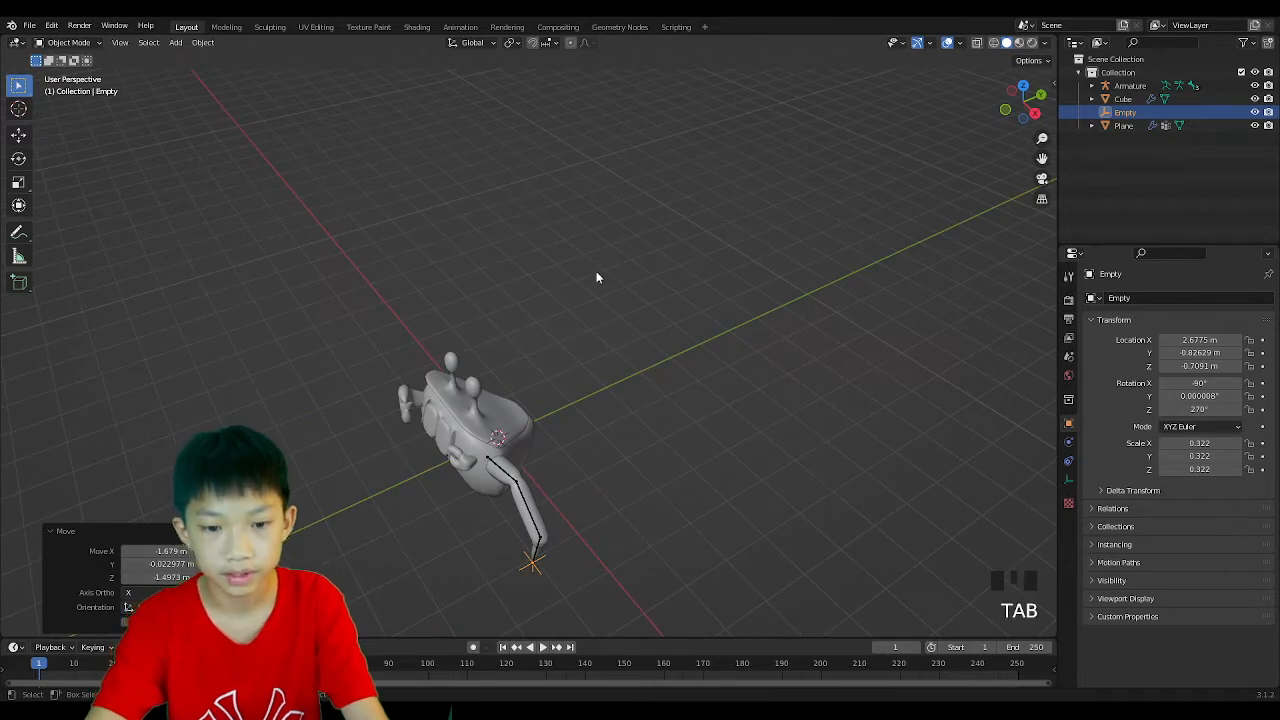
pyautogui.hotkey('ctrl', 'z')
# Select the tapered mesh, armature and empty, rotate them about 16° clockwise in top view, and move them about -0.19 m in Y.
pyautogui.moveTo(623, 323); pyautogui.dragTo(642, 496, button='middle')
pyautogui.moveTo(543, 457); pyautogui.dragTo(789, 589)
pyautogui.click(624, 526)
pyautogui.moveTo(624, 526); pyautogui.dragTo(703, 513)
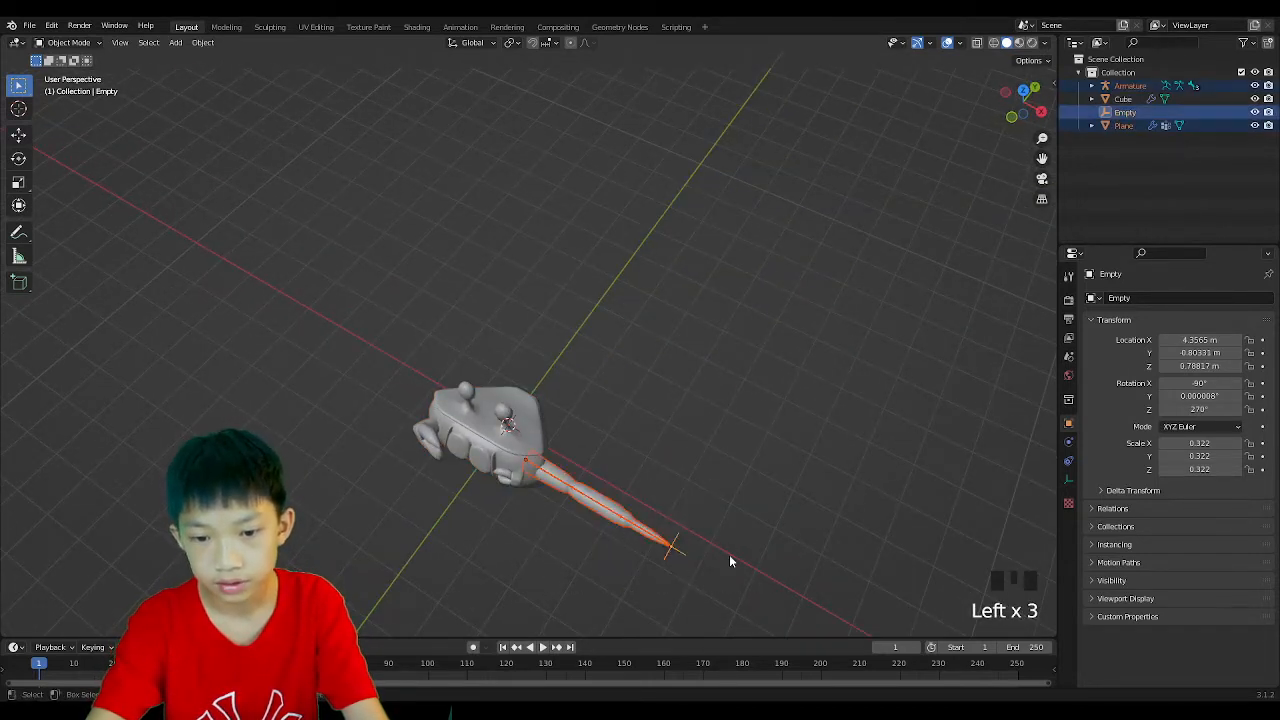
pyautogui.click(1021, 86)
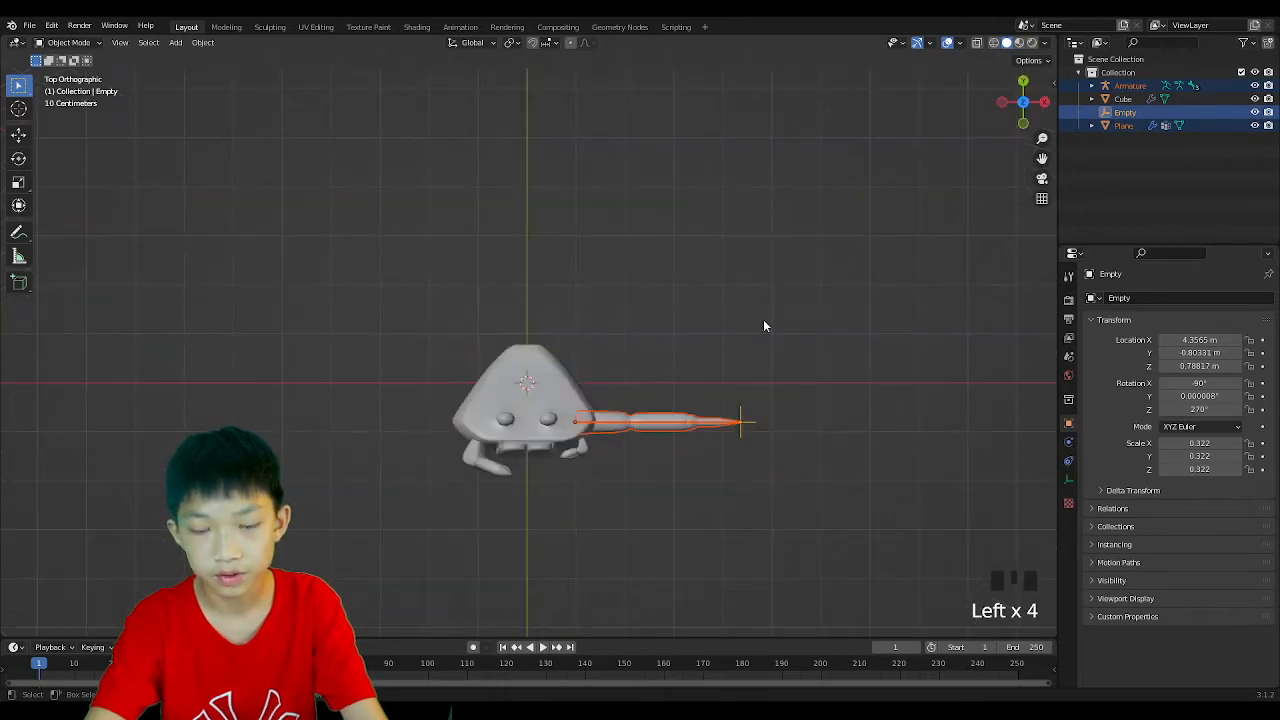
pyautogui.press('r')
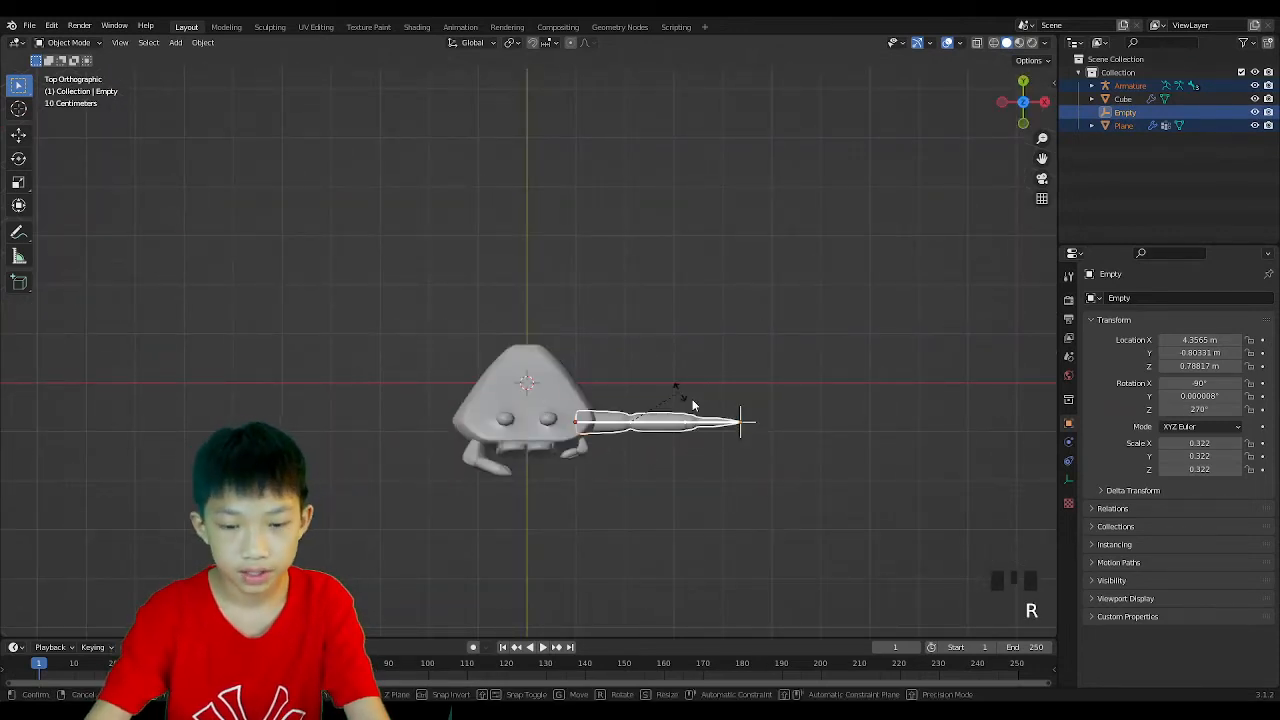
pyautogui.click(690, 406)
pyautogui.press('g')
pyautogui.click(695, 408)
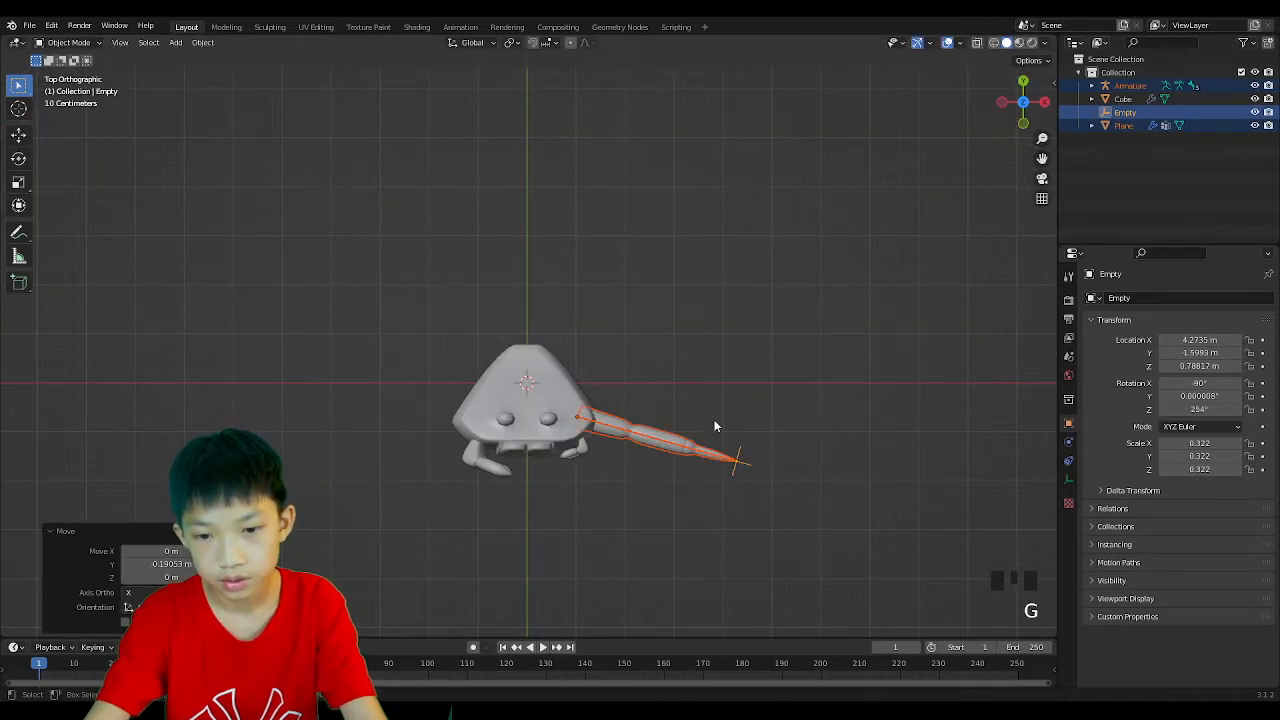
pyautogui.click(753, 424)
# Select the empty at the limb's tip and clear its rotation.
pyautogui.click(745, 464)
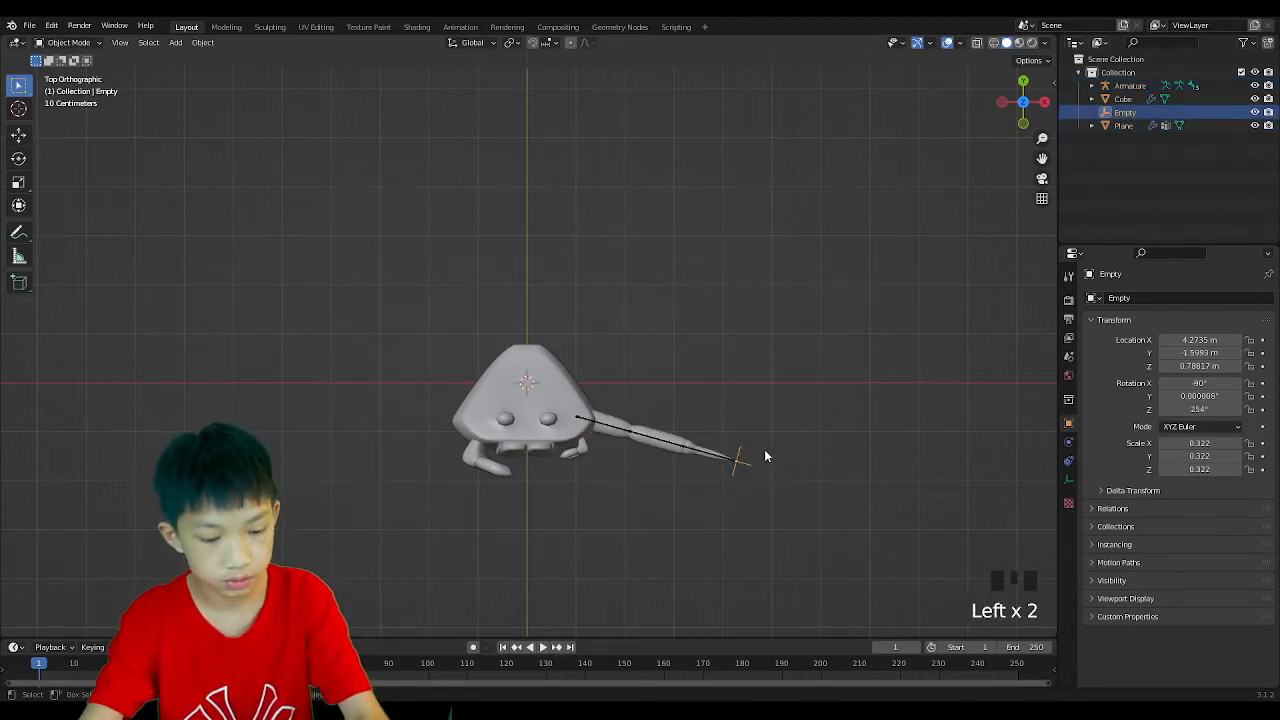
pyautogui.hotkey('alt', 'r')
pyautogui.click(772, 442)
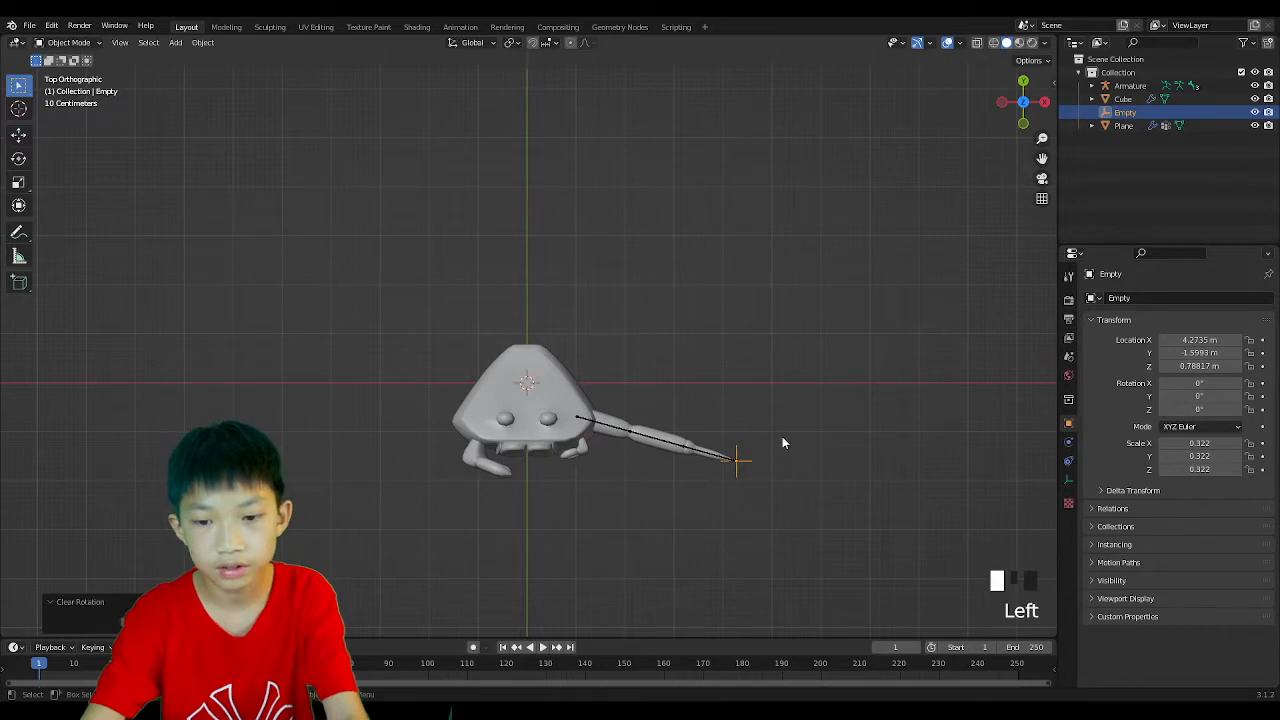
# Test the limb's IK bending beside the Cube by moving the empty around, cancelling each move.
pyautogui.moveTo(782, 436); pyautogui.dragTo(802, 368, button='middle')
pyautogui.scroll(2, 723, 343)
pyautogui.moveTo(723, 343); pyautogui.dragTo(823, 436, button='middle')
pyautogui.moveTo(712, 457); pyautogui.dragTo(677, 371, button='middle')
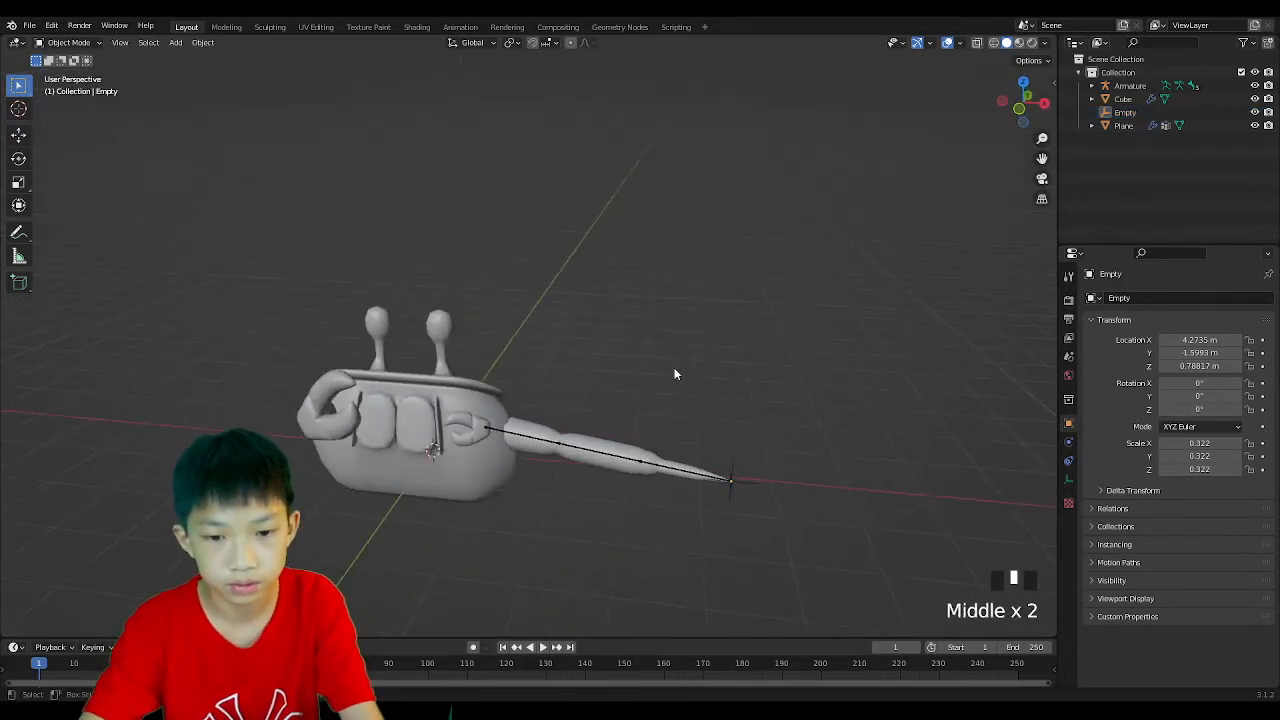
pyautogui.click(666, 434)
pyautogui.click(745, 482)
pyautogui.press('g')
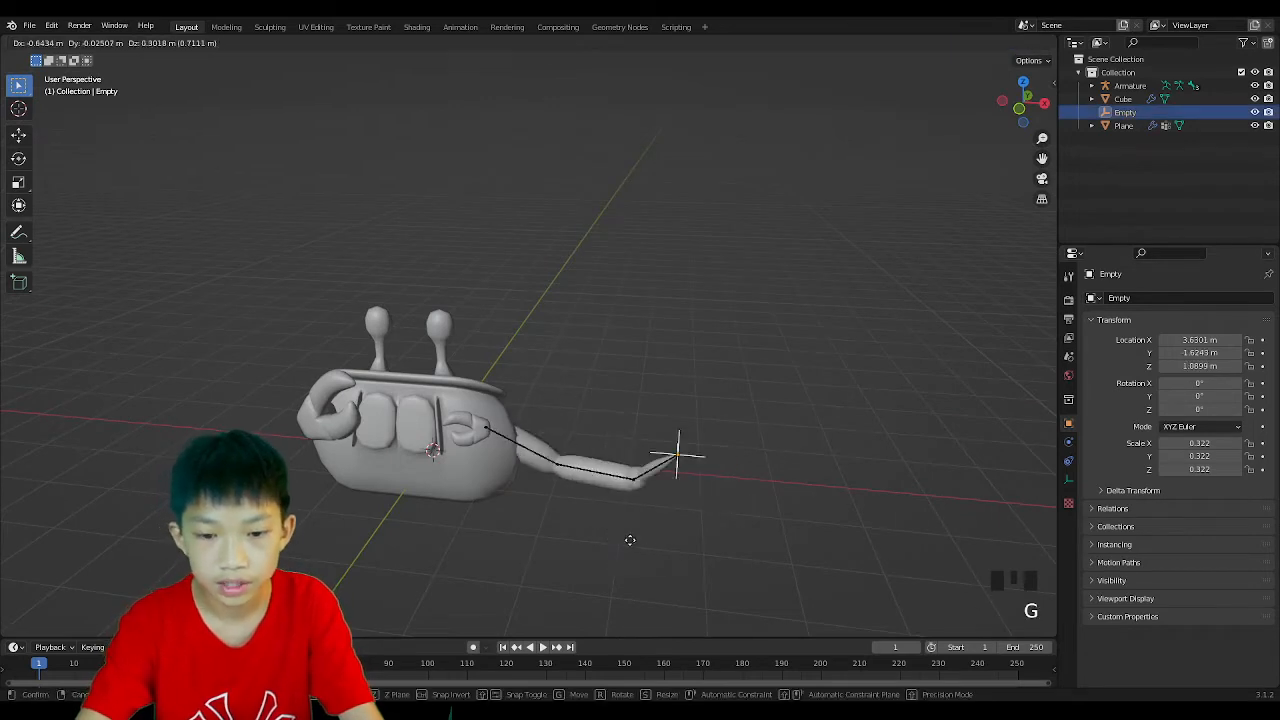
pyautogui.click(736, 455)
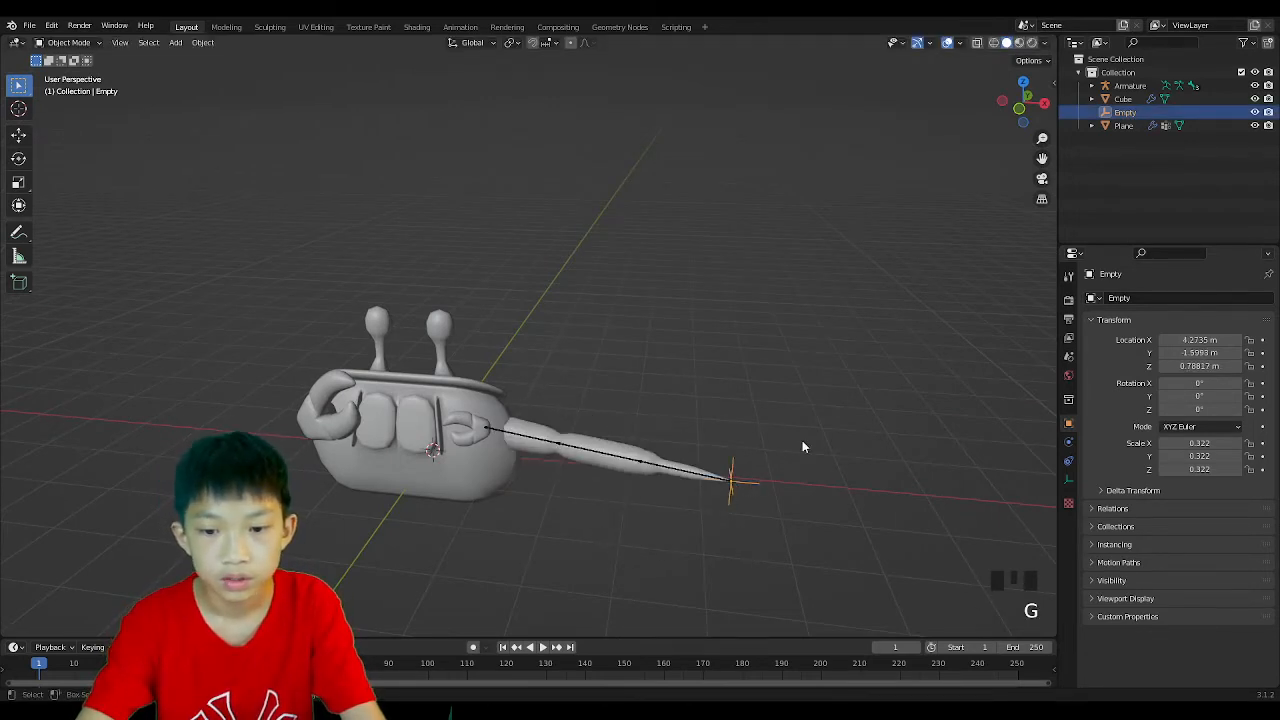
pyautogui.click(760, 484)
pyautogui.click(738, 487)
pyautogui.press('g')
pyautogui.rightClick(779, 470)
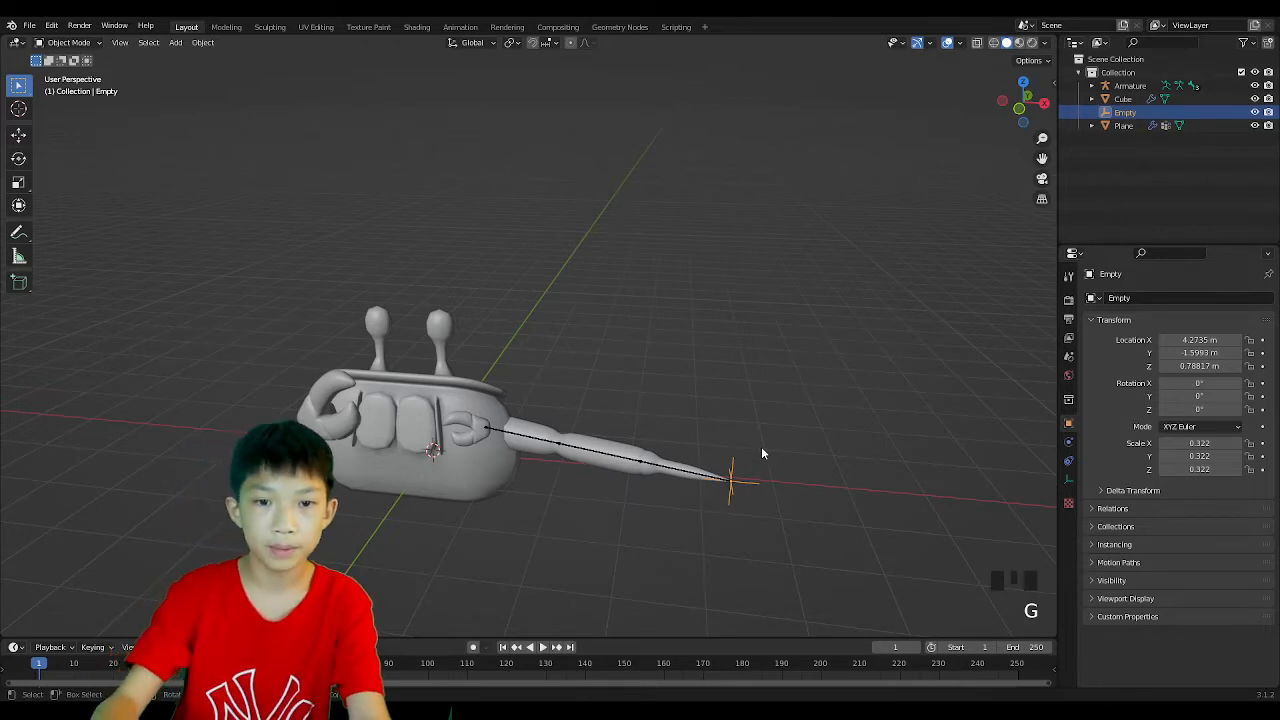
pyautogui.keyDown('shift'); pyautogui.moveTo(703, 503); pyautogui.dragTo(714, 349, button='middle'); pyautogui.keyUp('shift')
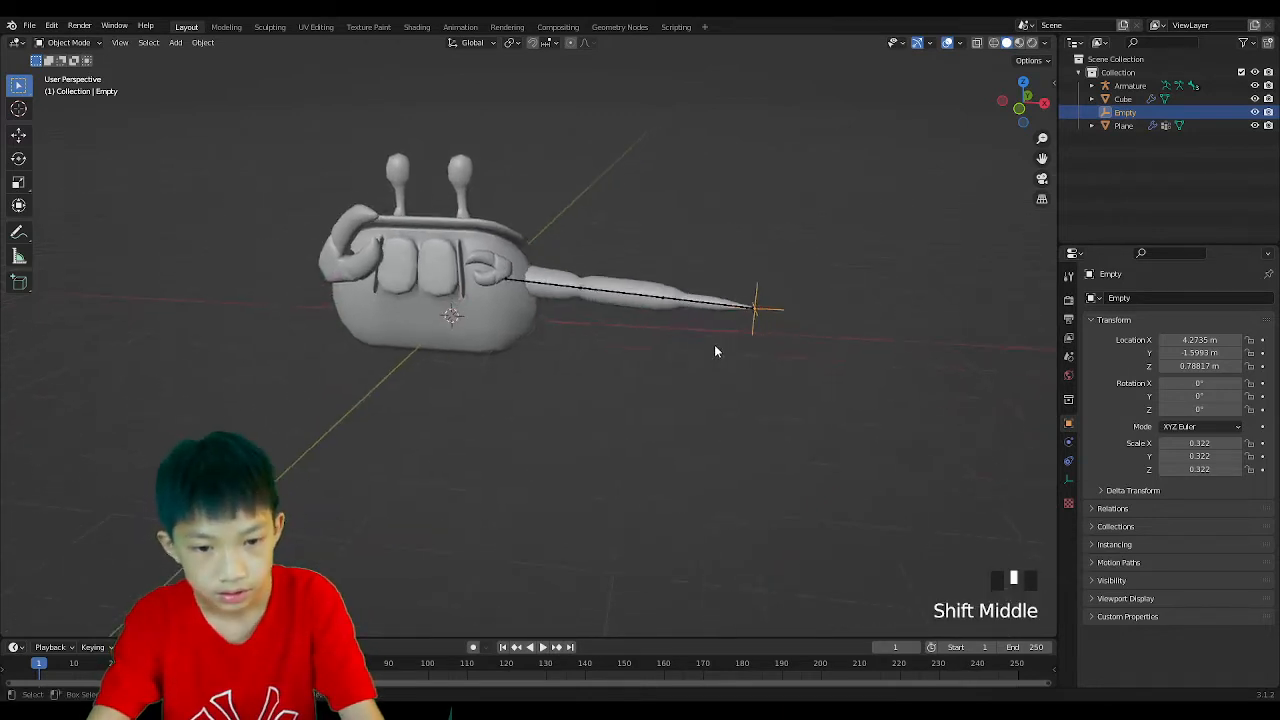
# Select the cube model, limb mesh, armature and empty, and raise them together about 1.175 m along Z.
pyautogui.scroll(-2, 714, 349)
pyautogui.moveTo(399, 408); pyautogui.dragTo(722, 257)
pyautogui.press('g')
pyautogui.press('z')
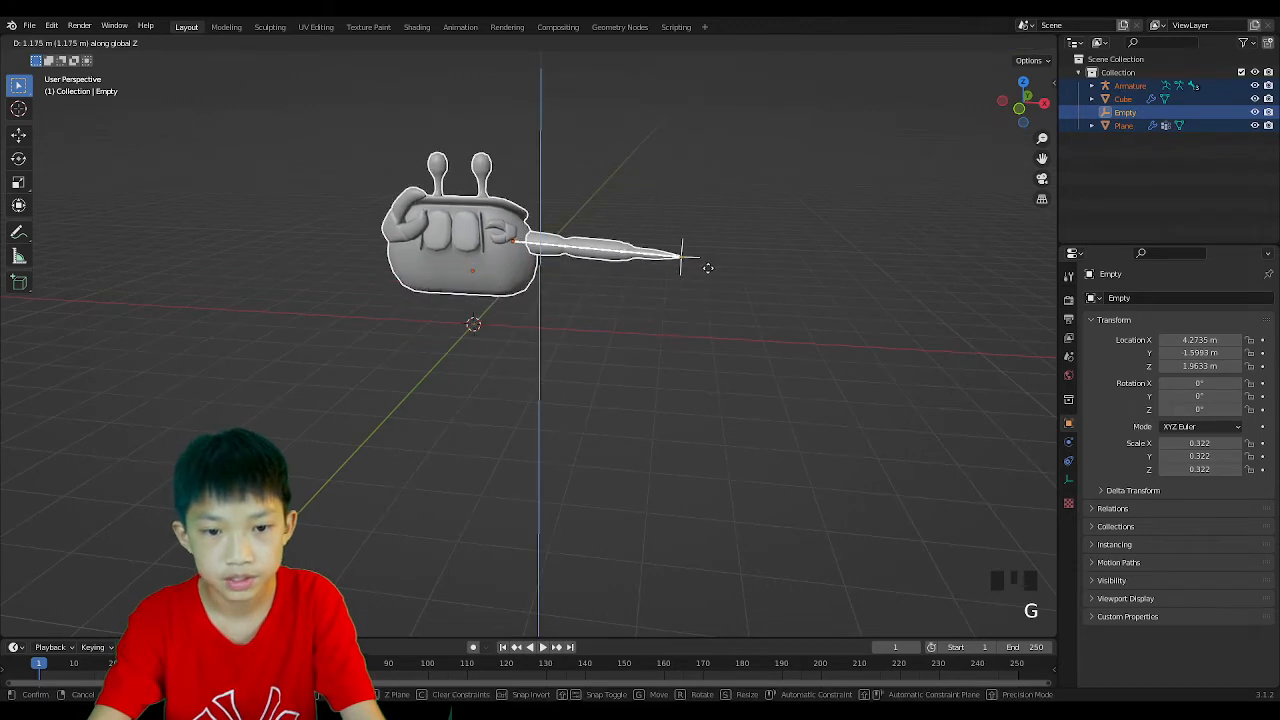
pyautogui.click(706, 262)
pyautogui.click(710, 379)
pyautogui.moveTo(604, 413); pyautogui.dragTo(664, 392, button='middle')
pyautogui.moveTo(351, 376); pyautogui.dragTo(516, 376, button='middle')
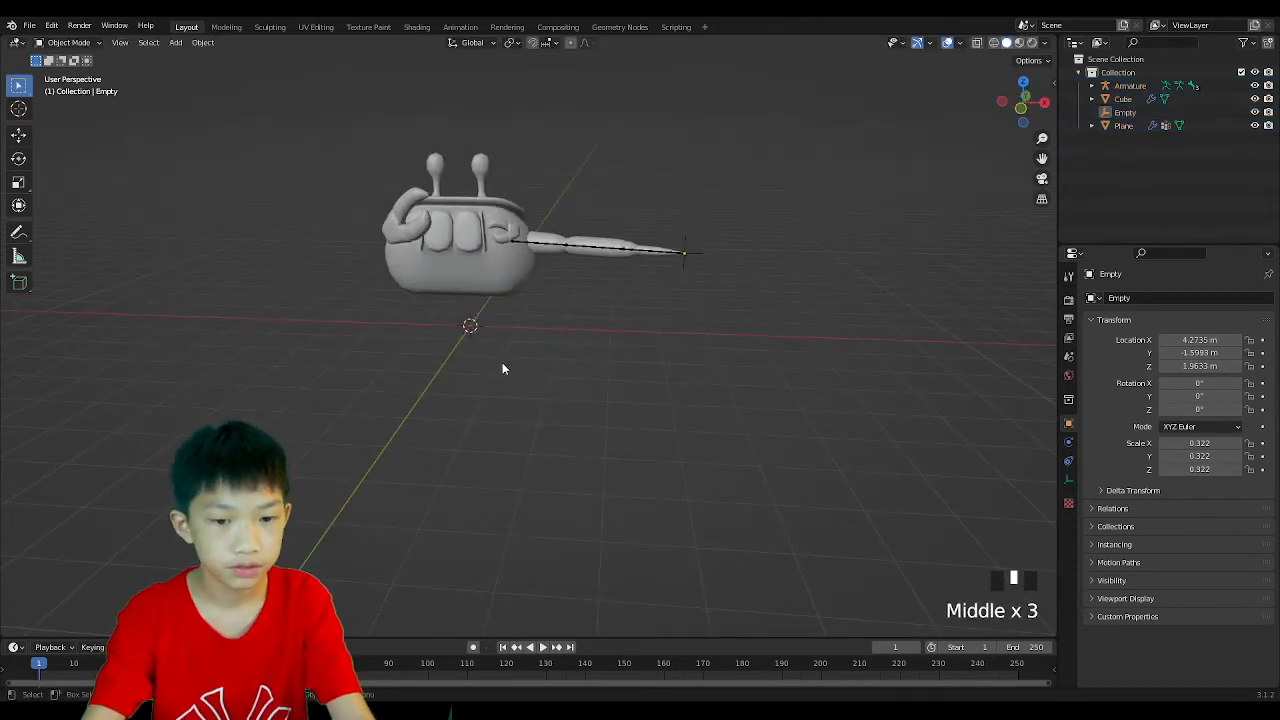
# Add a Bezier circle and rotate it 90° about the X axis so it stands upright.
pyautogui.hotkey('shift', 'a')
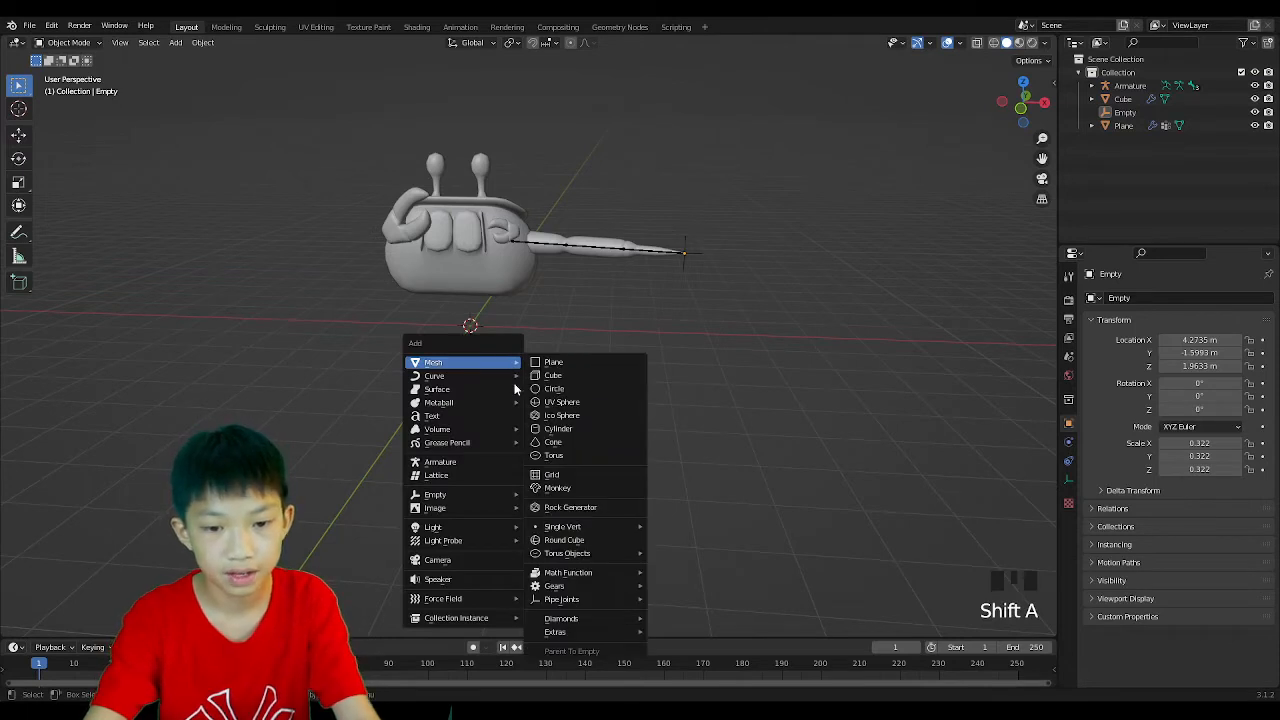
pyautogui.moveTo(461, 376)
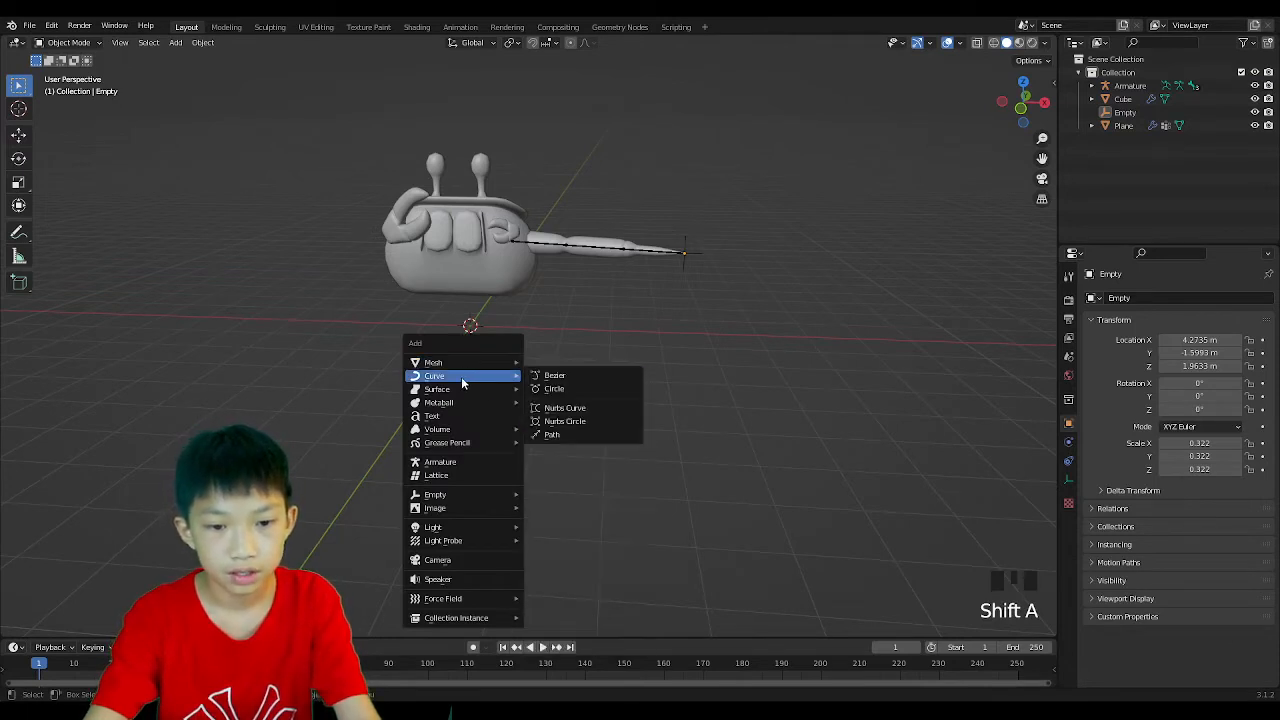
pyautogui.click(548, 389)
pyautogui.moveTo(626, 386); pyautogui.dragTo(521, 410, button='middle')
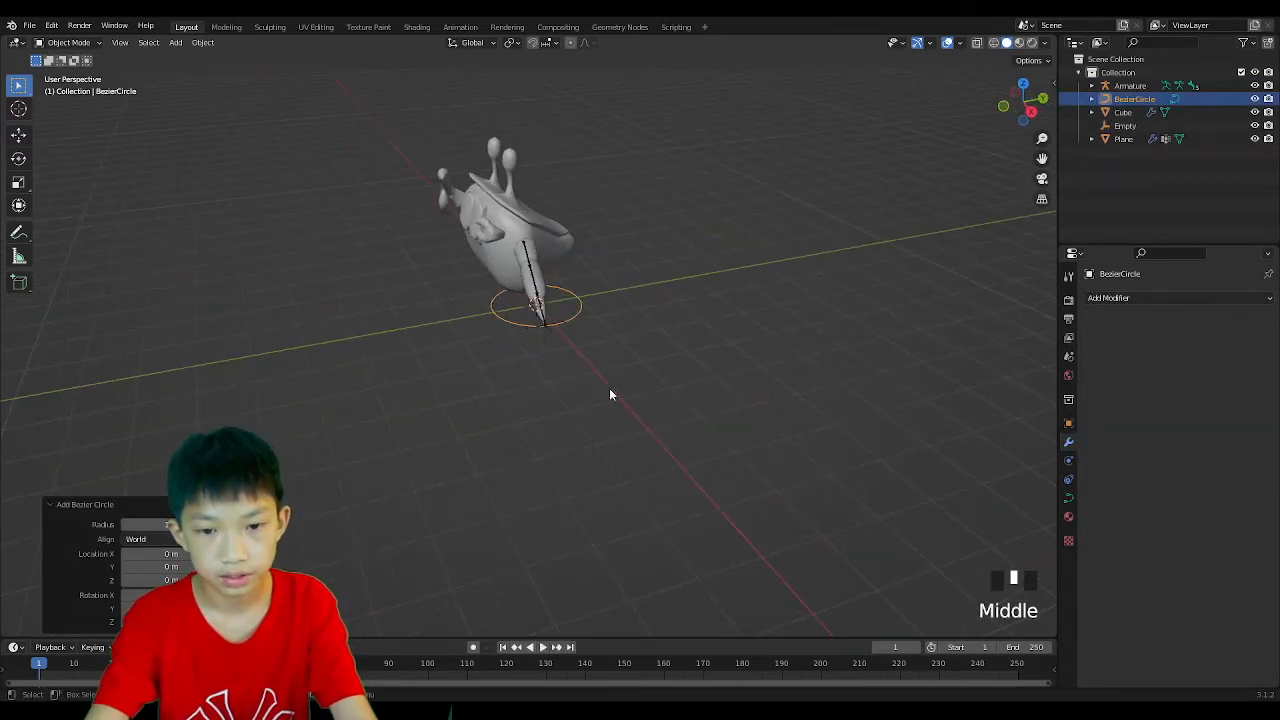
pyautogui.moveTo(611, 391); pyautogui.dragTo(503, 318, button='middle')
pyautogui.write('rx')
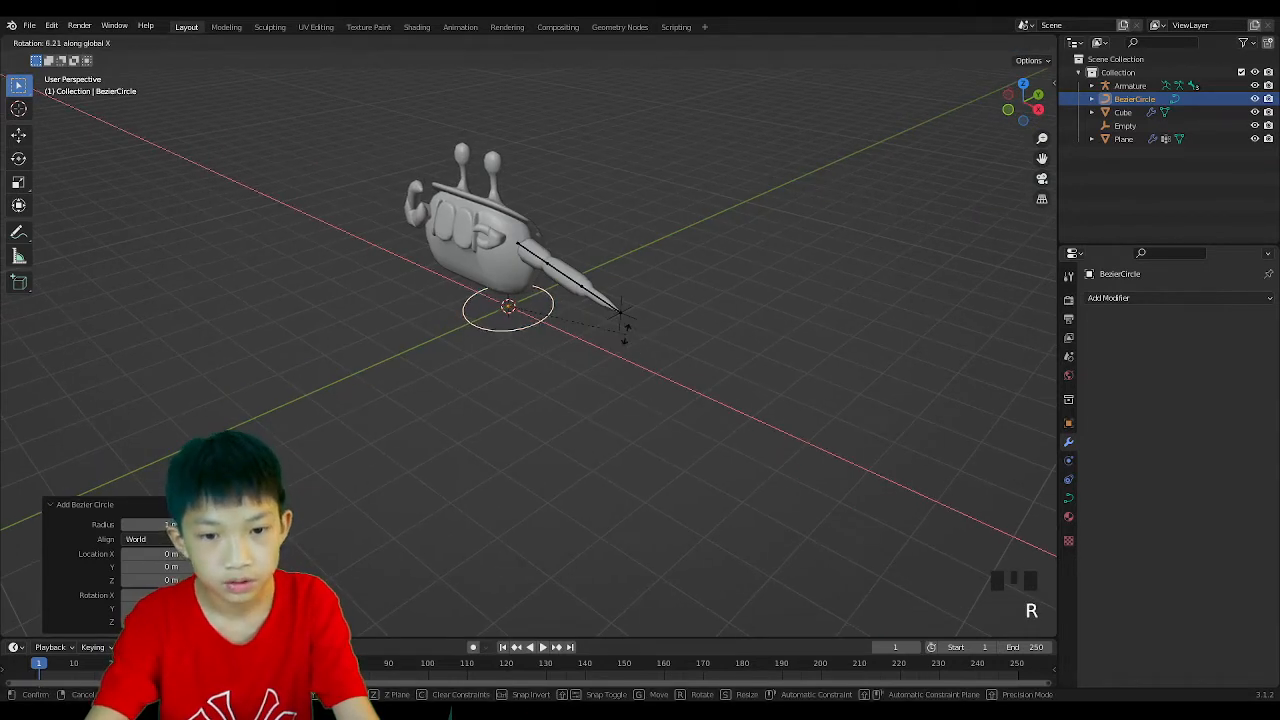
pyautogui.write('90')
pyautogui.press('Return')
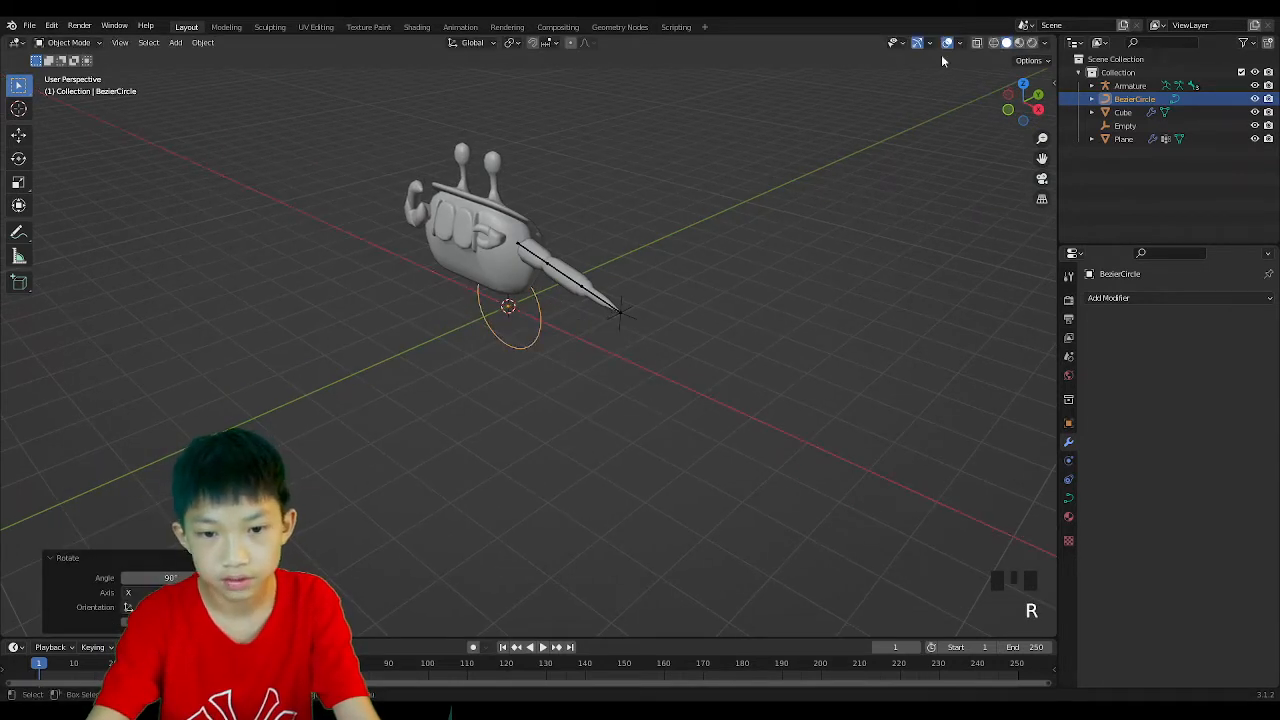
# In front view, scale the Bezier circle to about 0.375 and move it along X to below the limb's tip.
pyautogui.click(1019, 112)
pyautogui.press('5')
pyautogui.press('s')
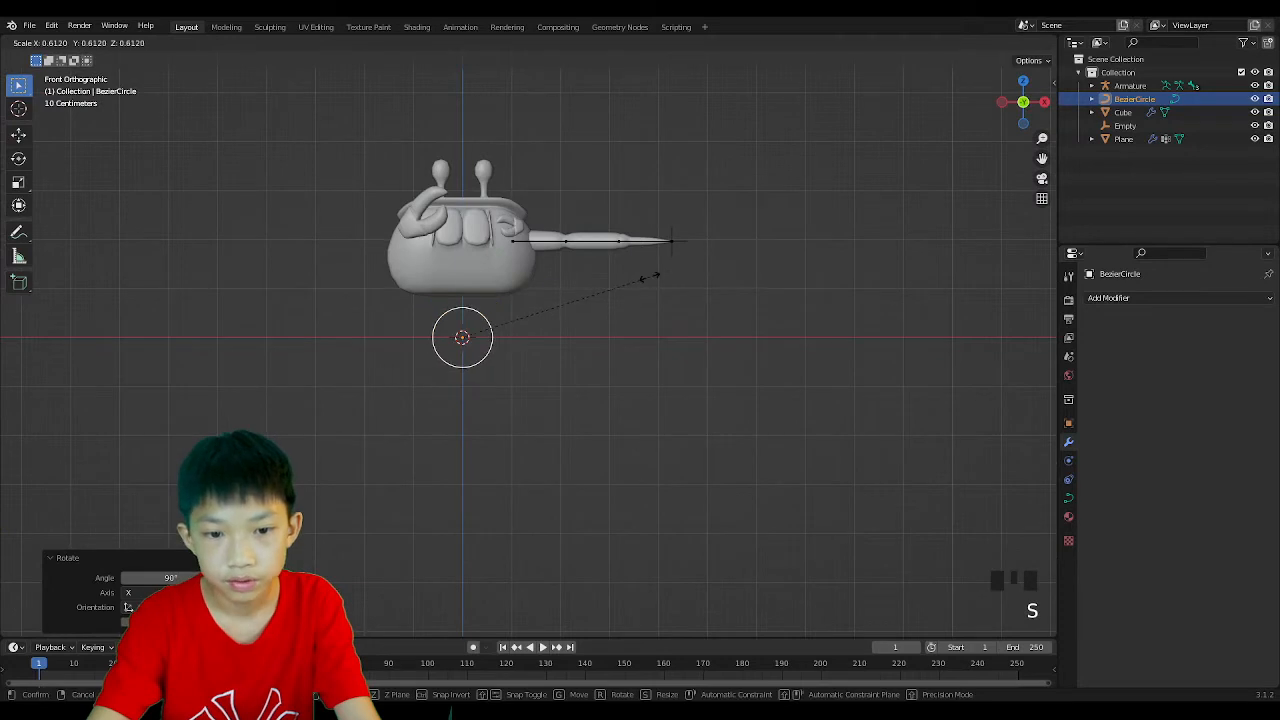
pyautogui.click(583, 320)
pyautogui.press('g')
pyautogui.press('x')
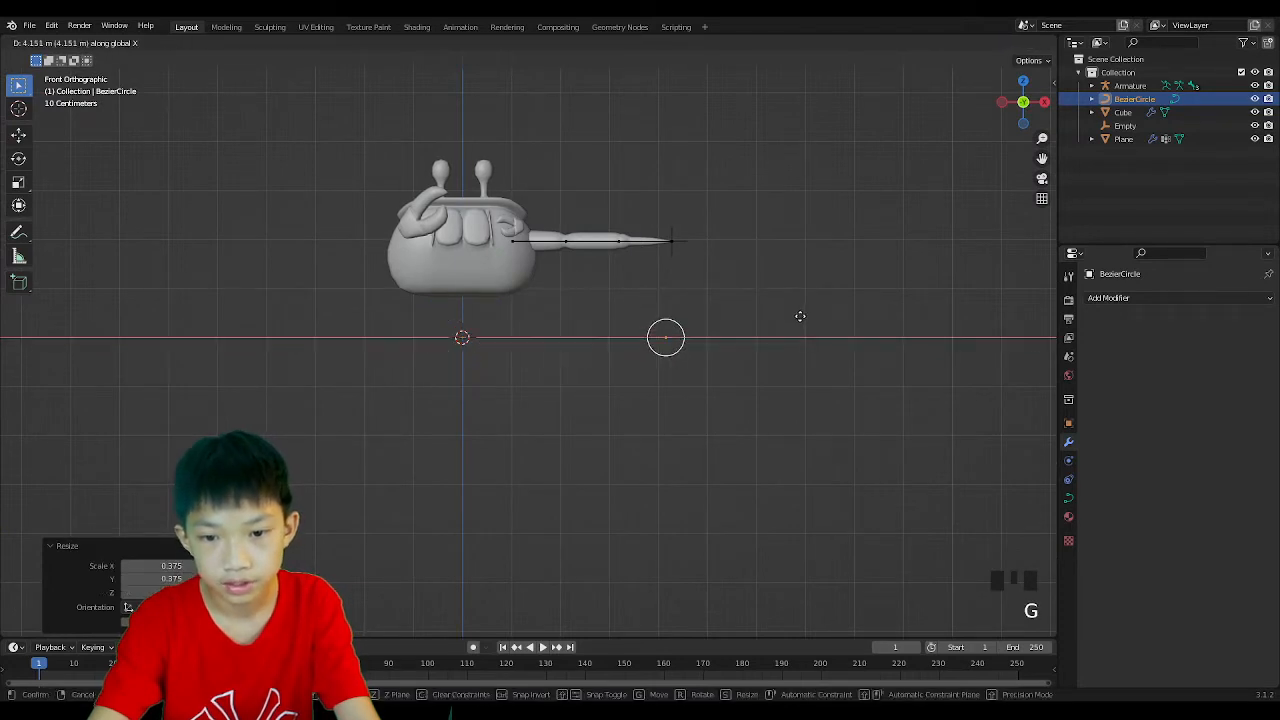
pyautogui.click(800, 318)
pyautogui.scroll(3, 790, 322)
pyautogui.keyDown('shift'); pyautogui.moveTo(788, 322); pyautogui.dragTo(733, 334, button='middle'); pyautogui.keyUp('shift')
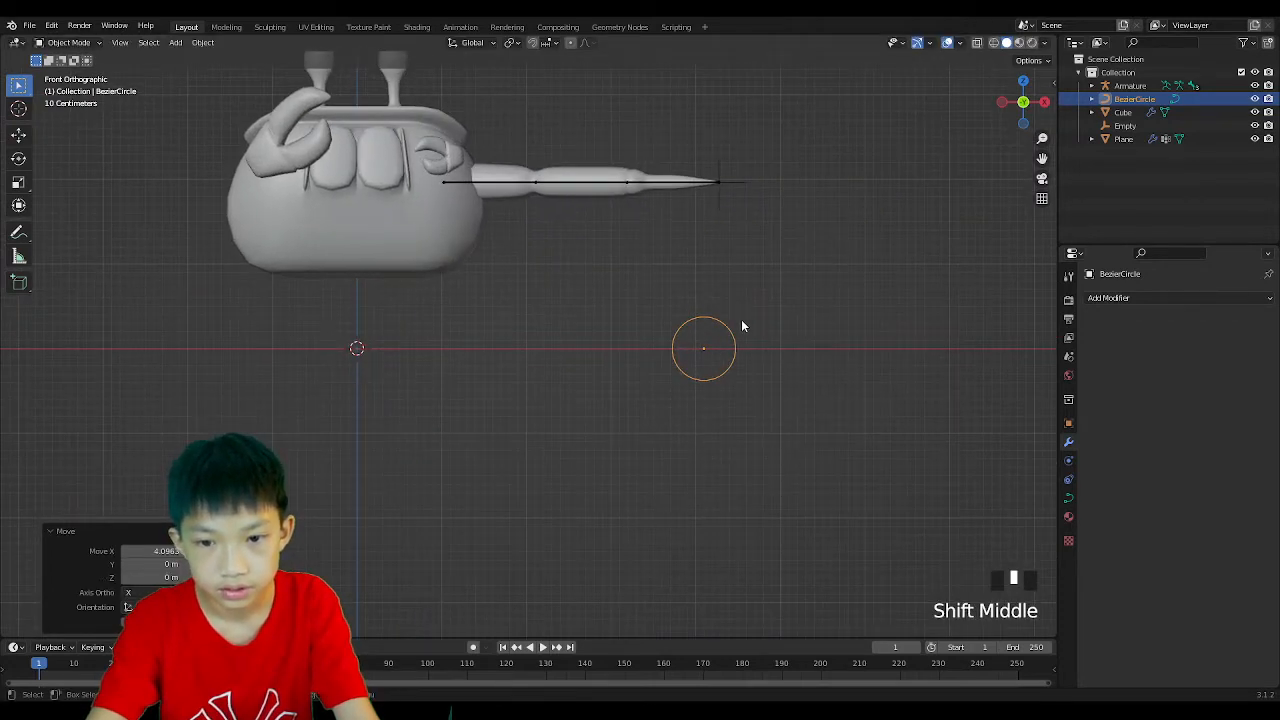
pyautogui.press('g')
# Test the limb's bending by moving the empty down toward the circle, and cancel the move.
pyautogui.click(728, 190)
pyautogui.press('g')
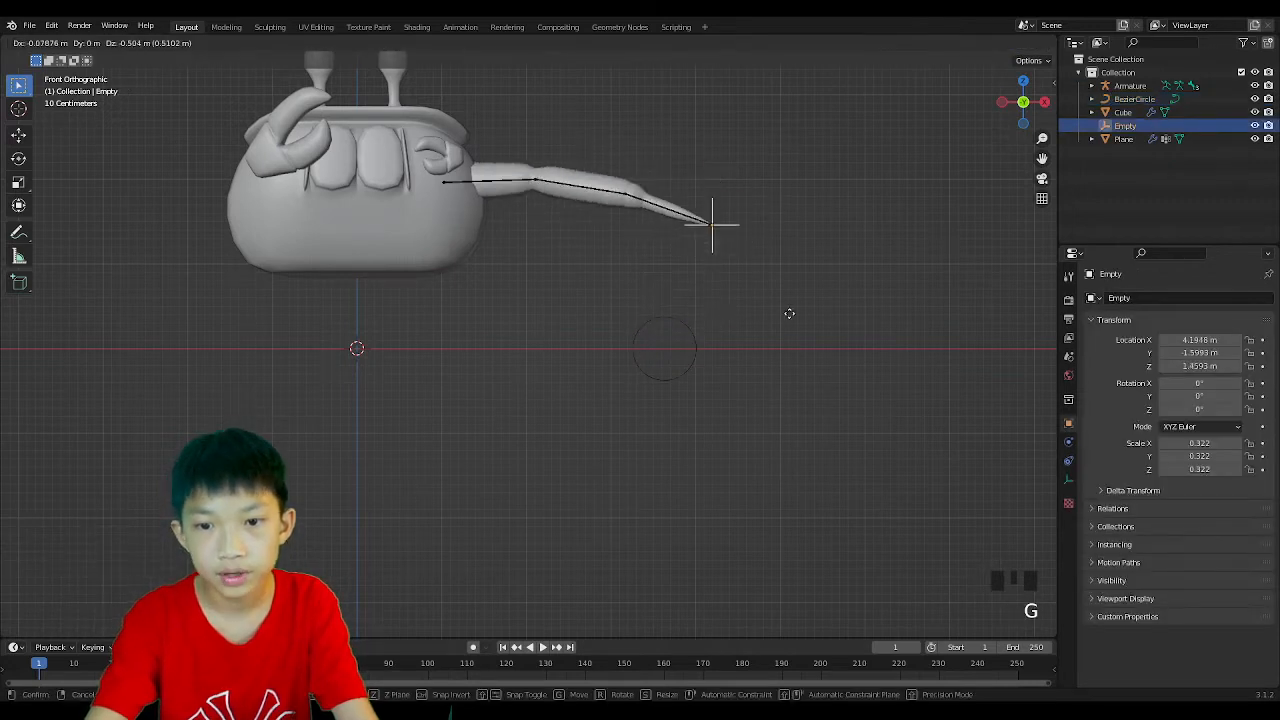
pyautogui.rightClick(696, 366)
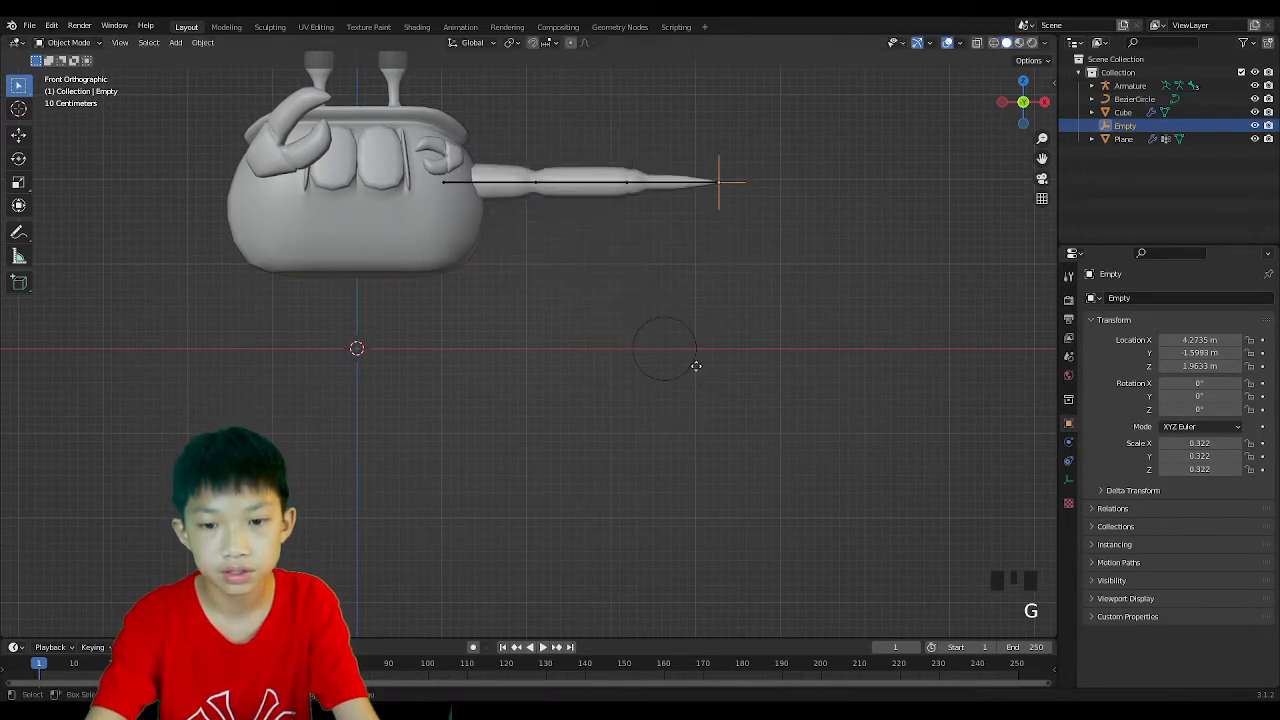
pyautogui.click(687, 364)
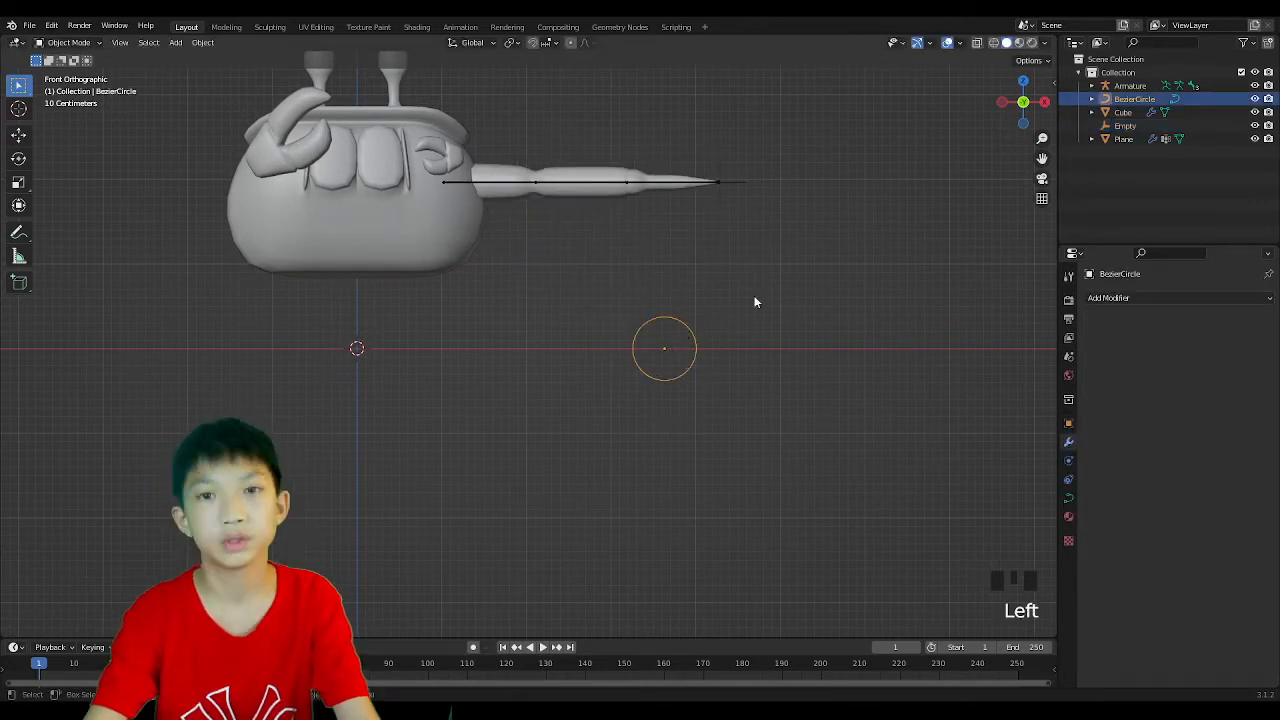
# Add a Follow Path constraint to the empty at the limb's tip, with BezierCircle as its target.
pyautogui.click(737, 188)
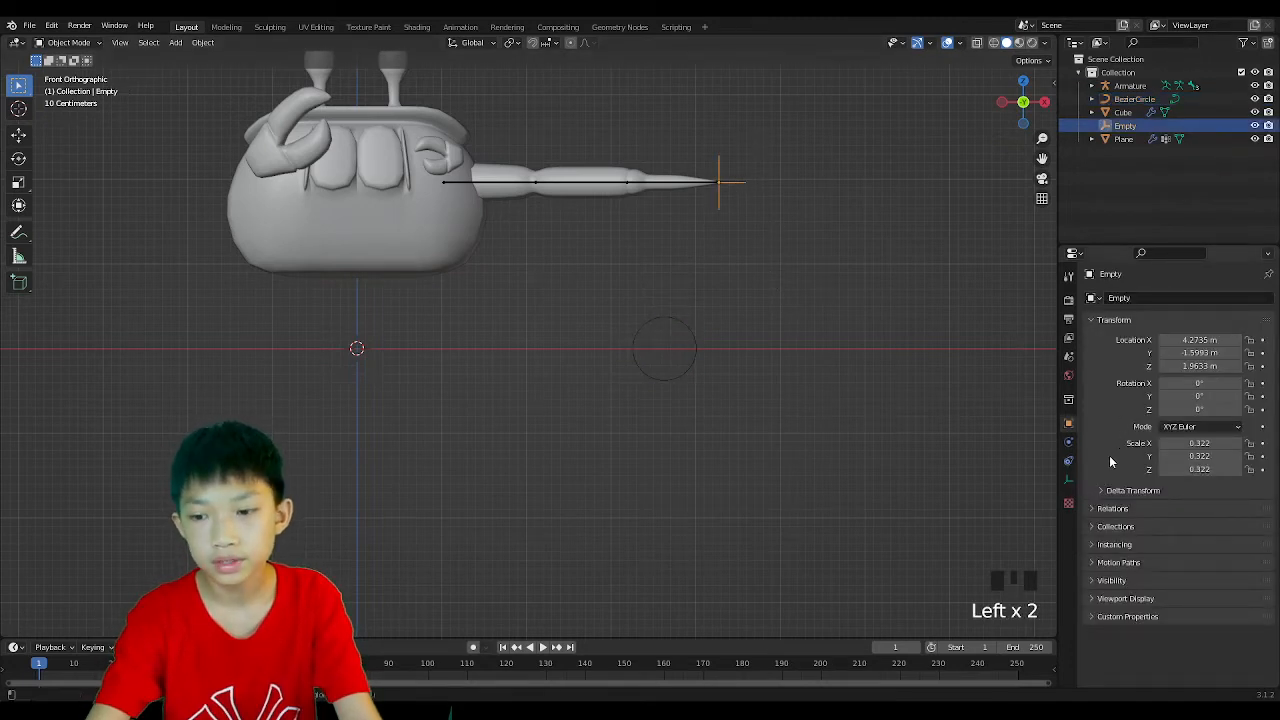
pyautogui.click(1067, 462)
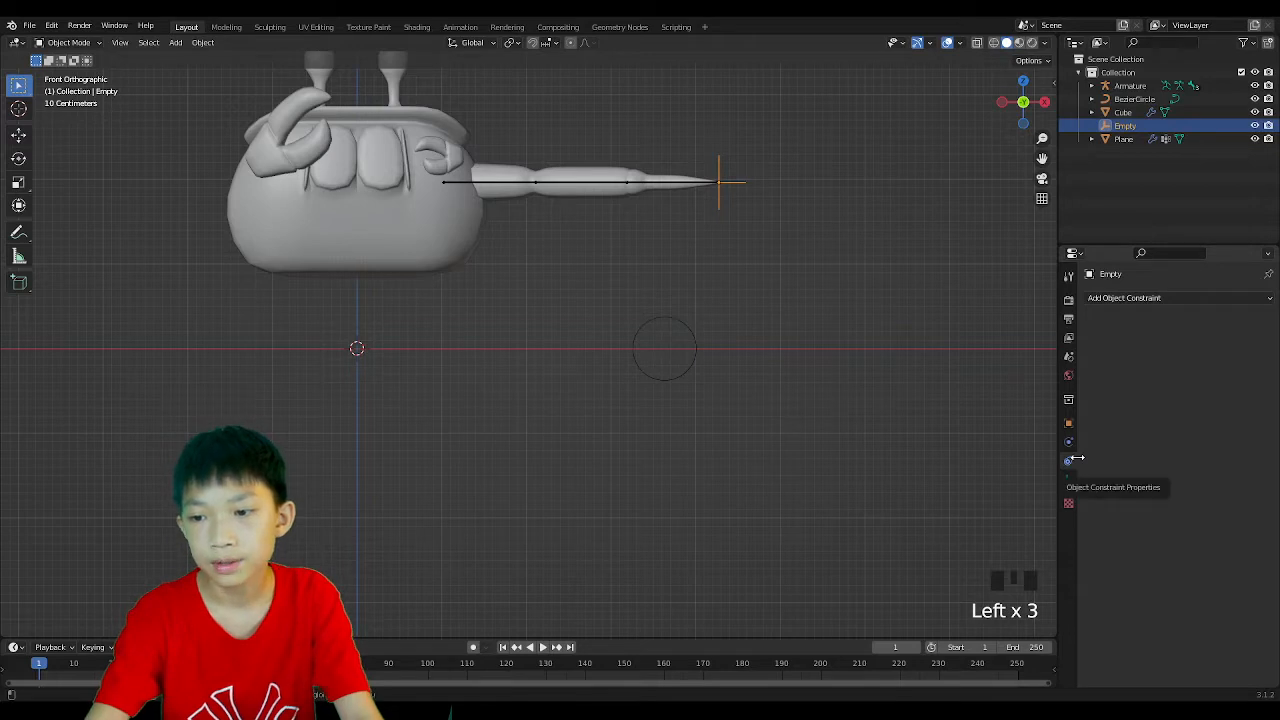
pyautogui.press('space')
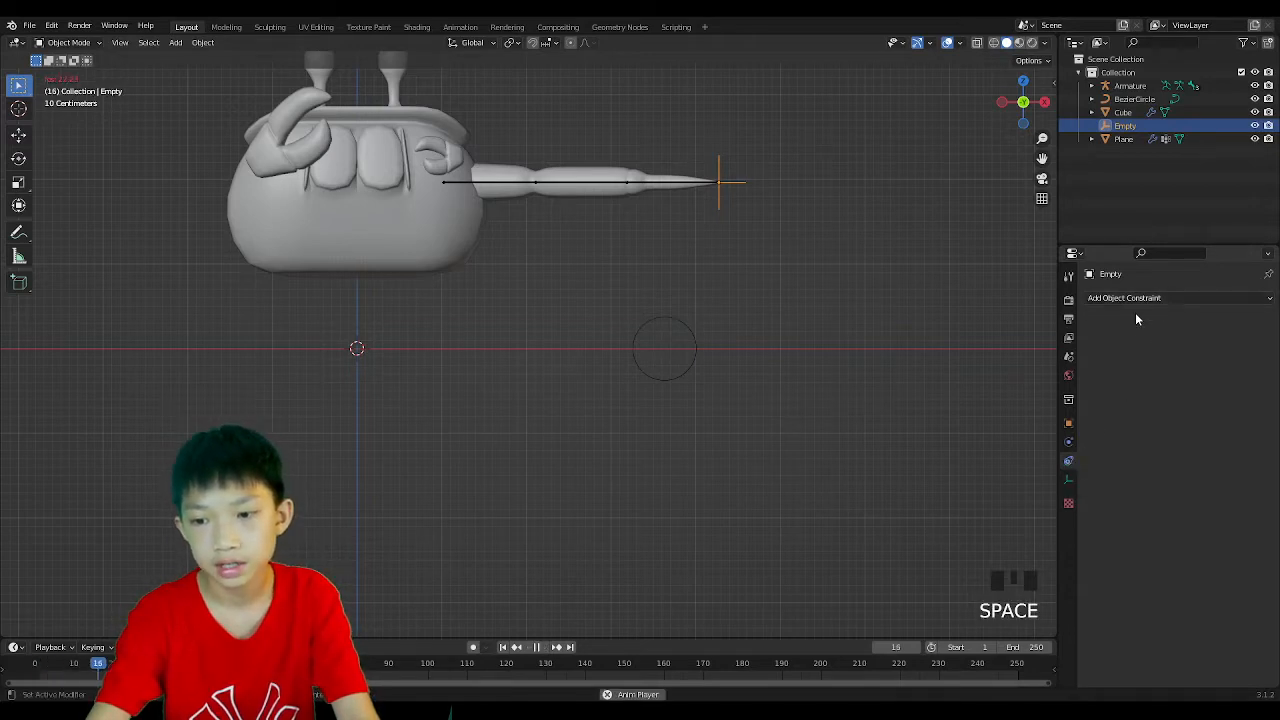
pyautogui.press('space')
pyautogui.click(1139, 299)
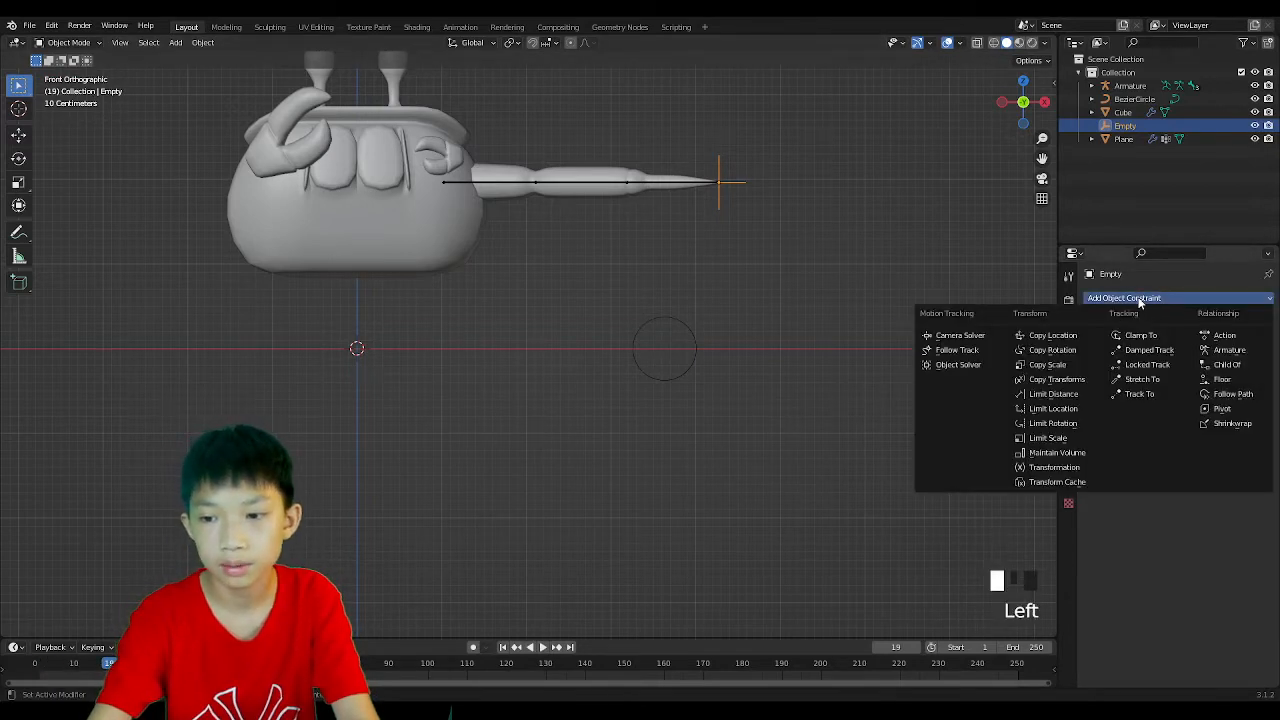
pyautogui.click(1216, 397)
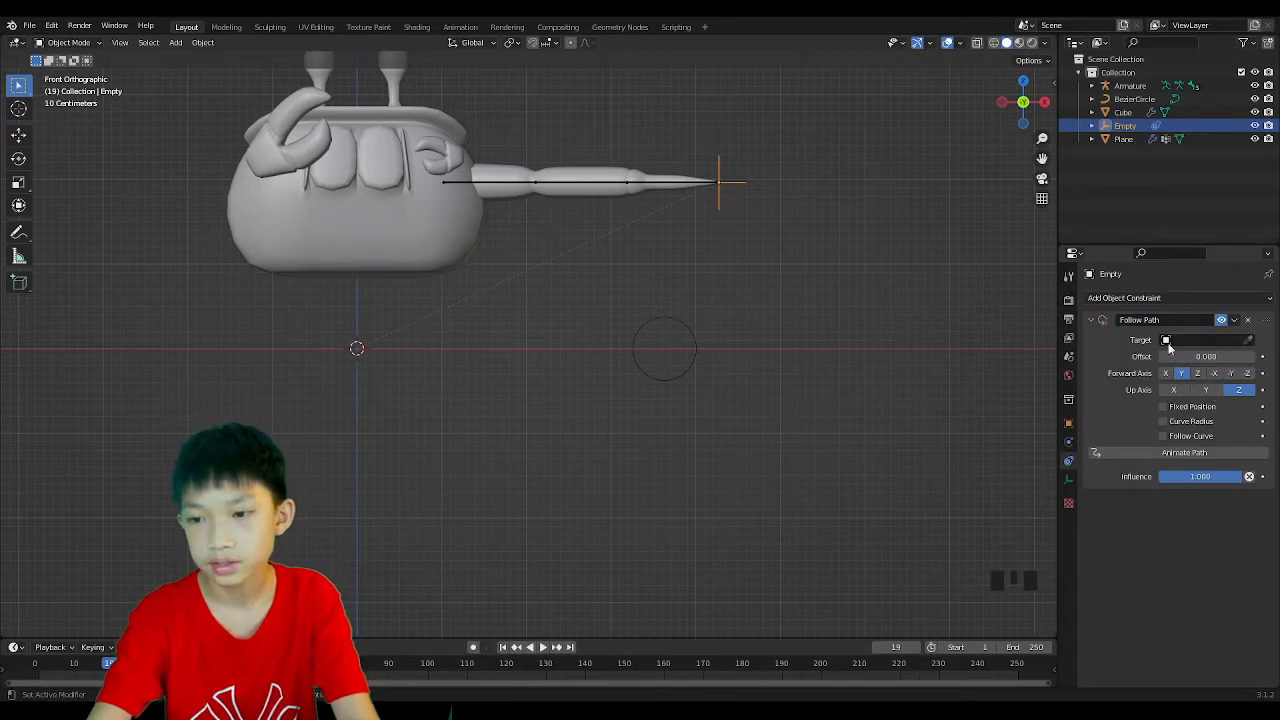
pyautogui.click(1248, 340)
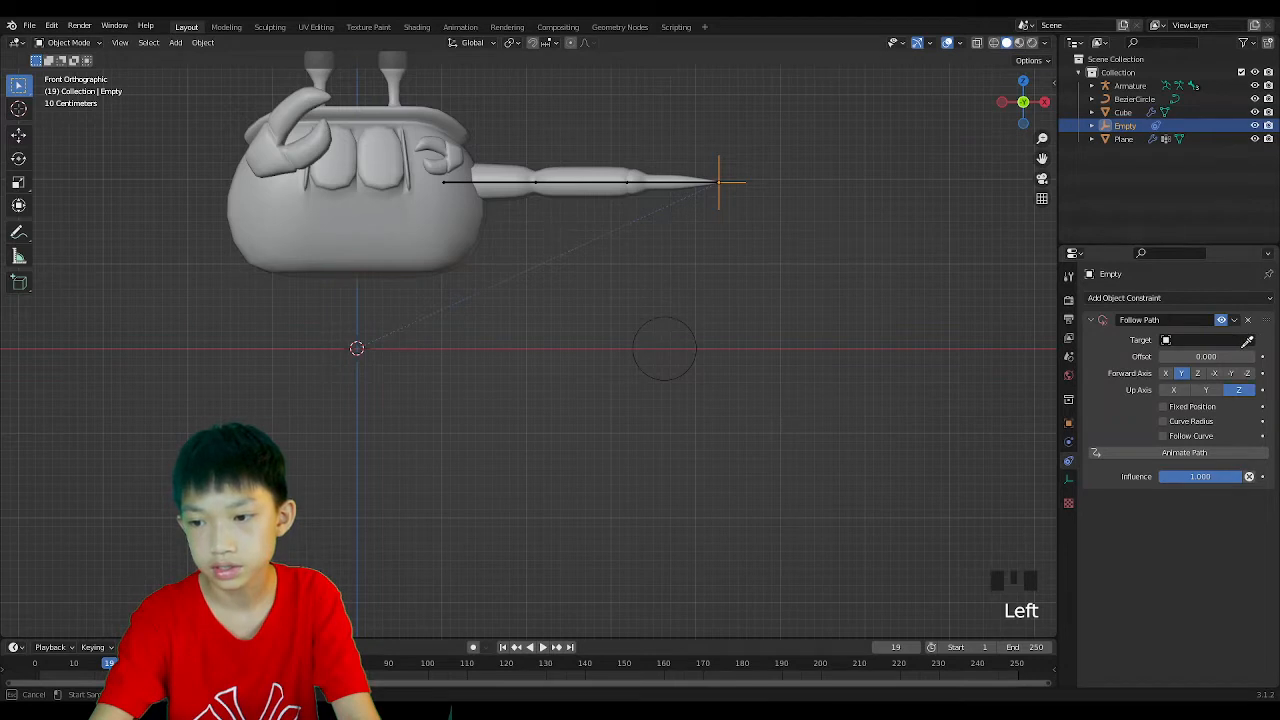
pyautogui.click(694, 324)
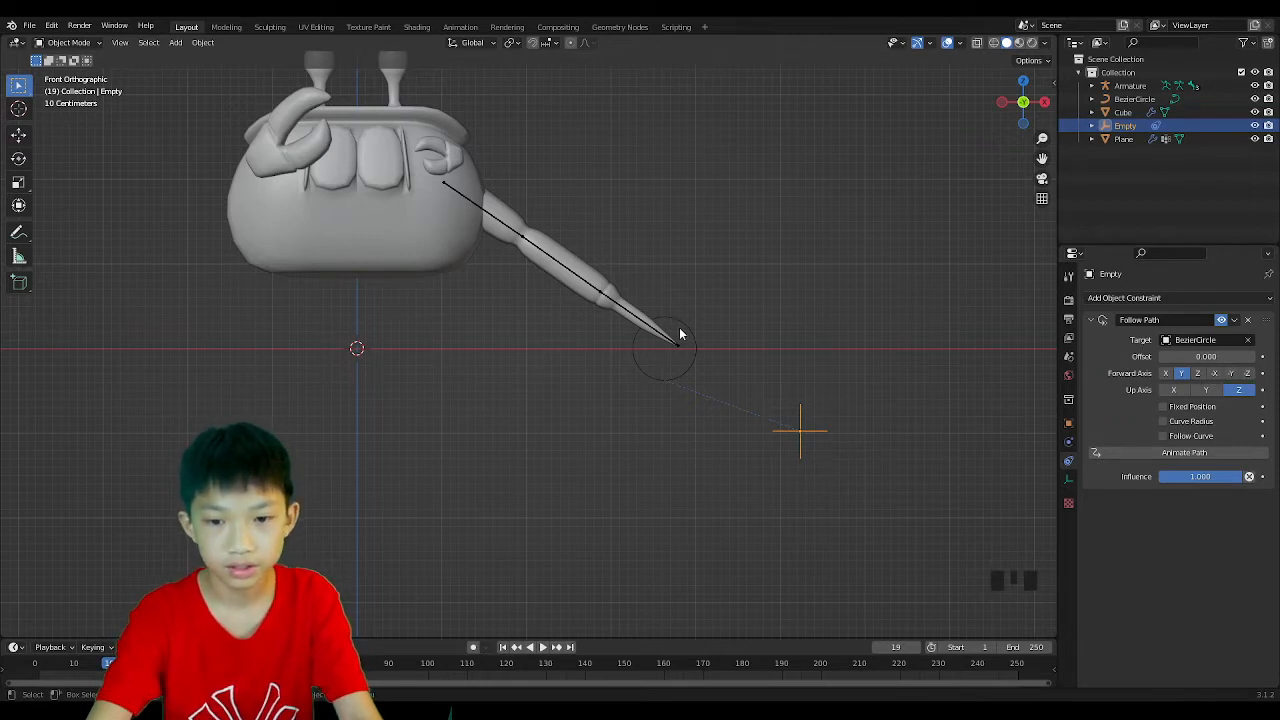
# Try to move the constrained empty onto the Bezier circle by hand, and cancel the move.
pyautogui.moveTo(908, 437); pyautogui.dragTo(740, 411, button='middle')
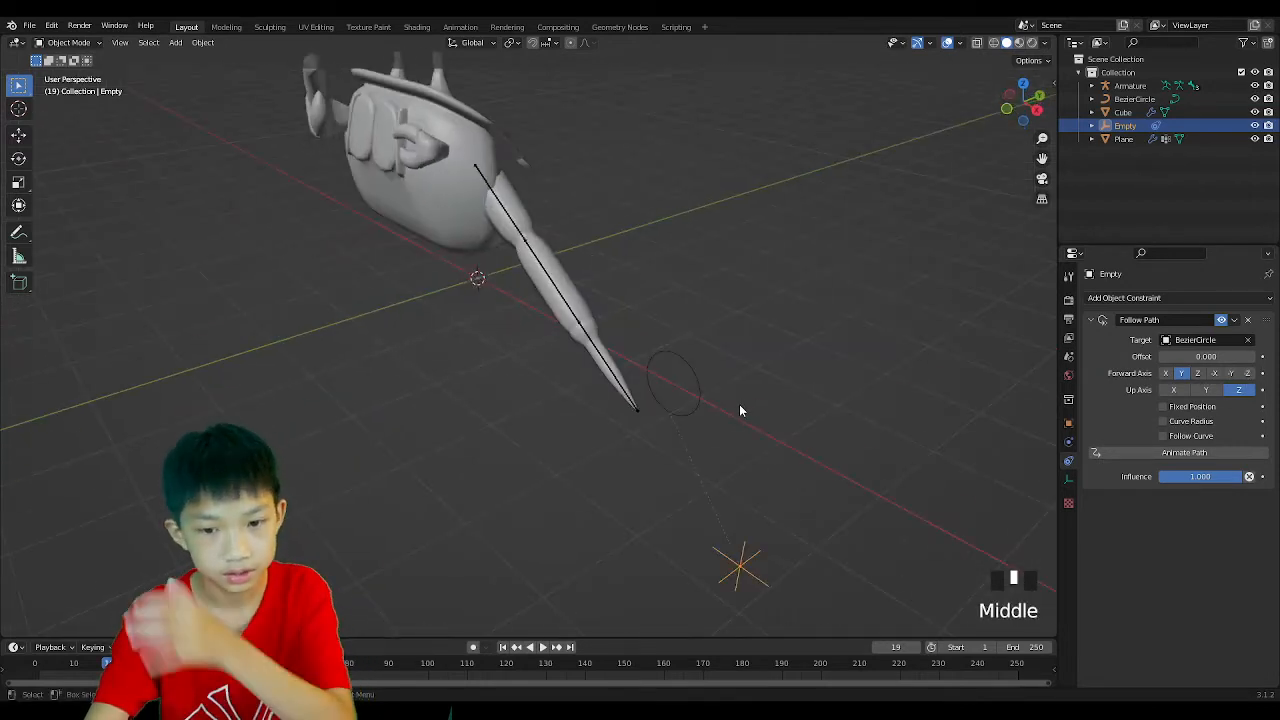
pyautogui.scroll(-2, 740, 414)
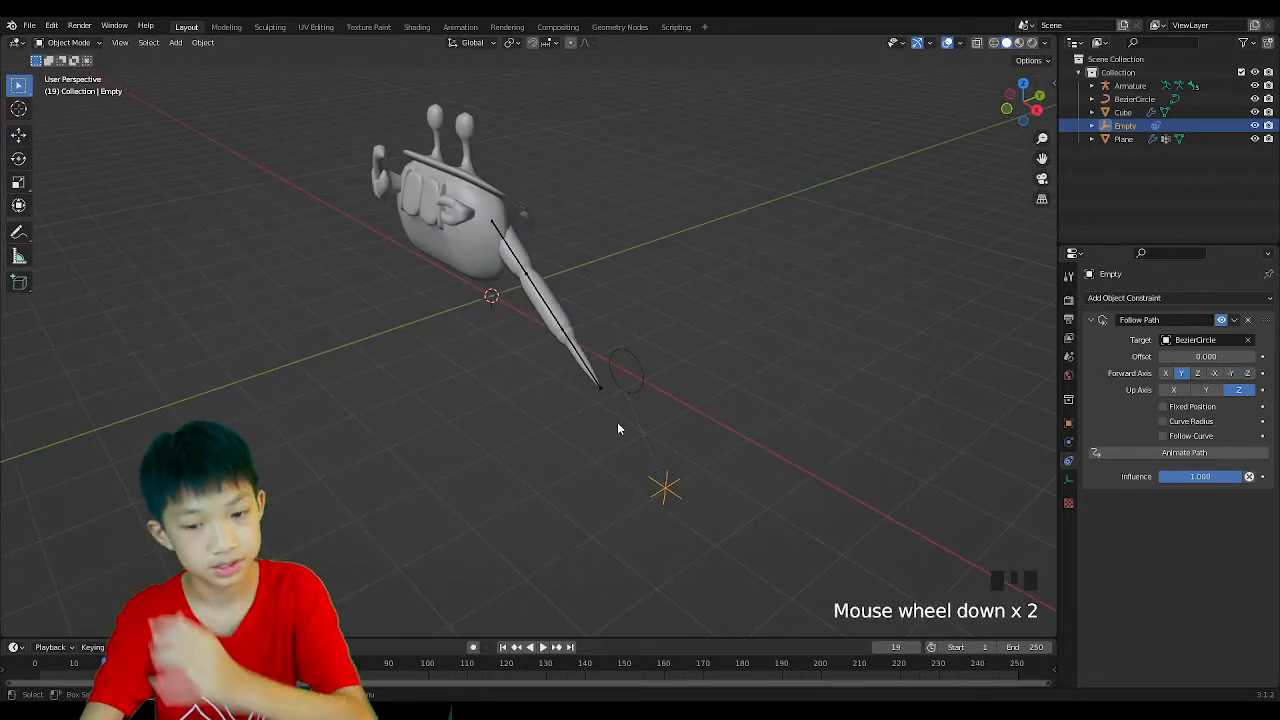
pyautogui.moveTo(617, 424); pyautogui.dragTo(706, 454, button='middle')
pyautogui.click(725, 413)
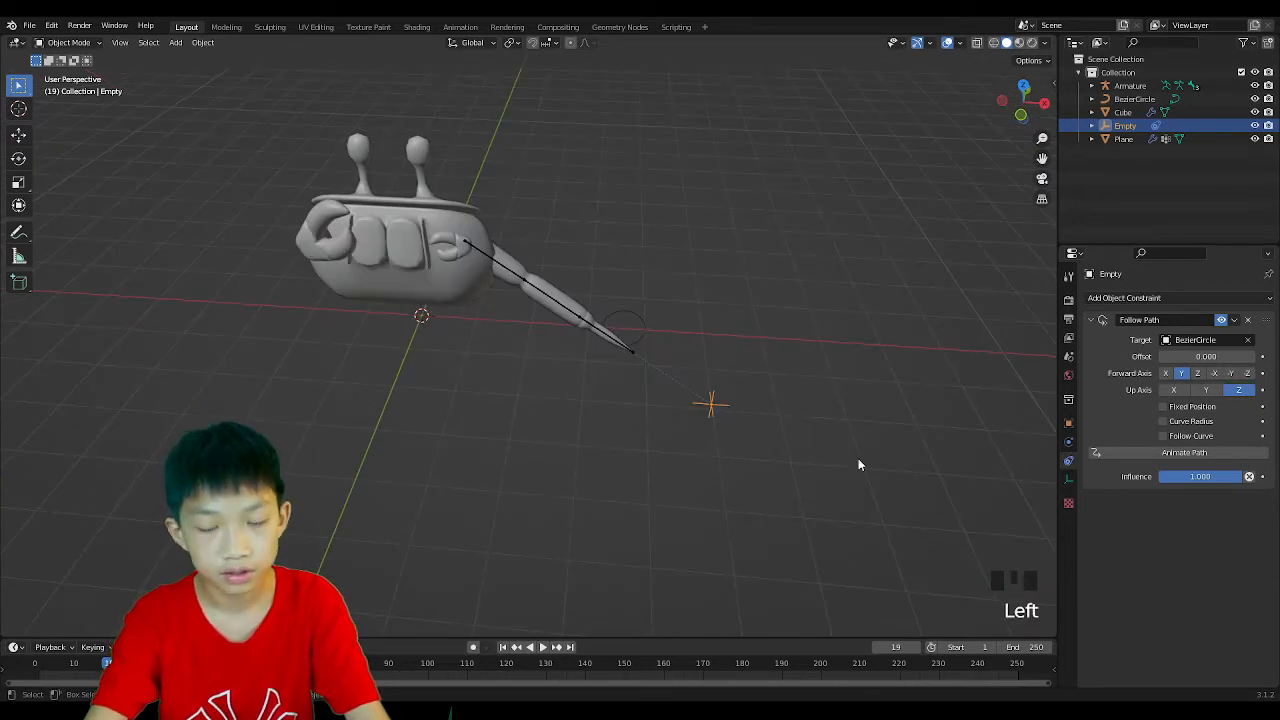
pyautogui.keyDown('shift'); pyautogui.moveTo(858, 464); pyautogui.dragTo(743, 434, button='middle'); pyautogui.keyUp('shift')
pyautogui.scroll(2, 674, 440)
pyautogui.press('g')
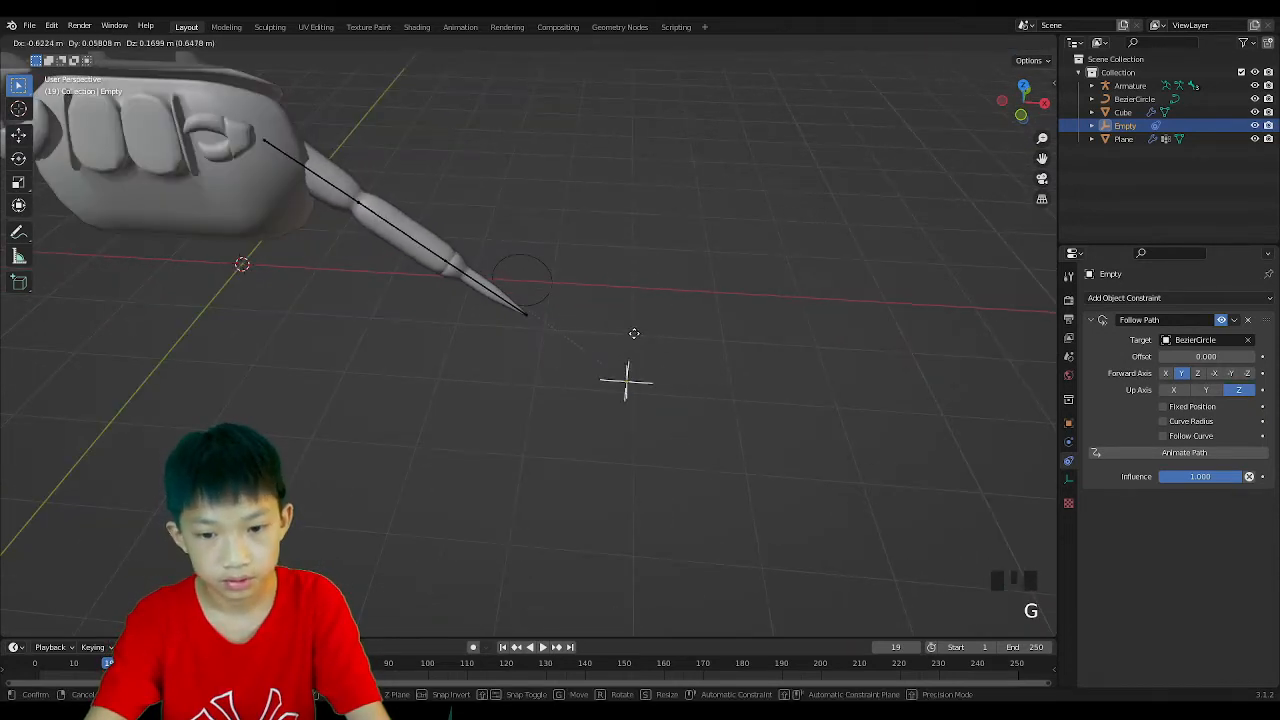
pyautogui.rightClick(489, 215)
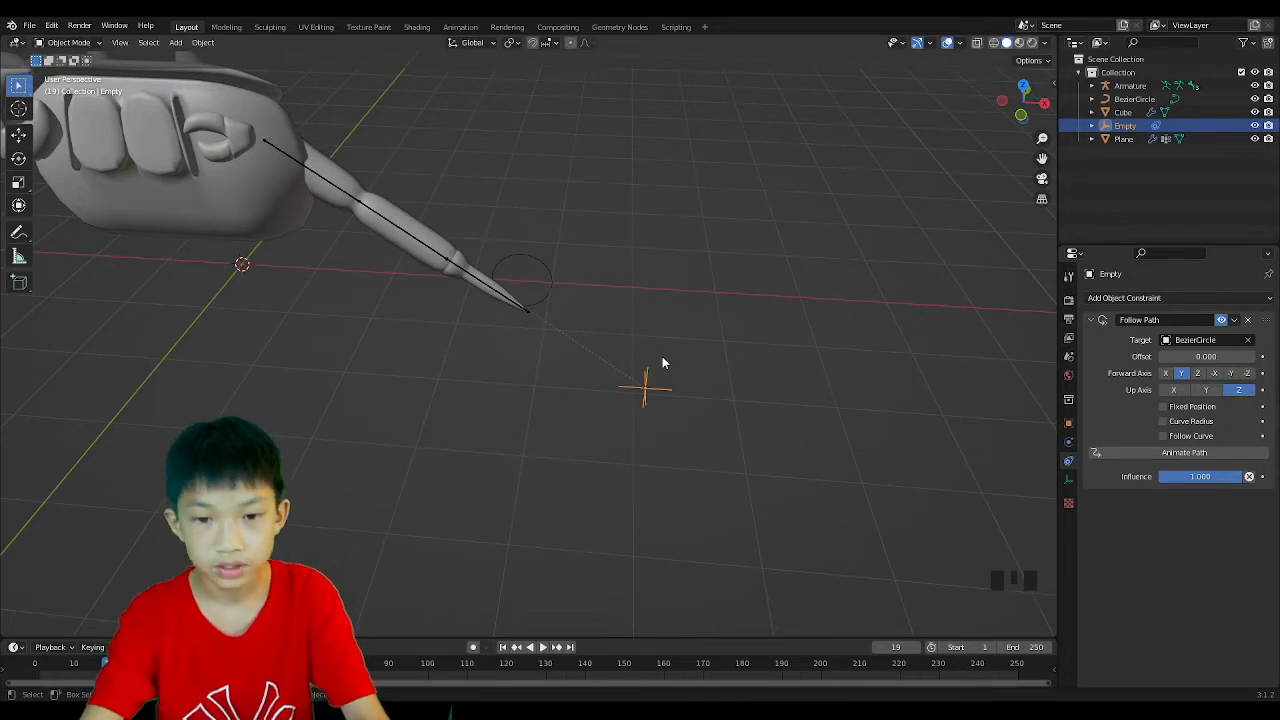
# Clear the empty's location so it snaps to the Bezier circle.
pyautogui.moveTo(662, 356); pyautogui.dragTo(646, 376, button='middle')
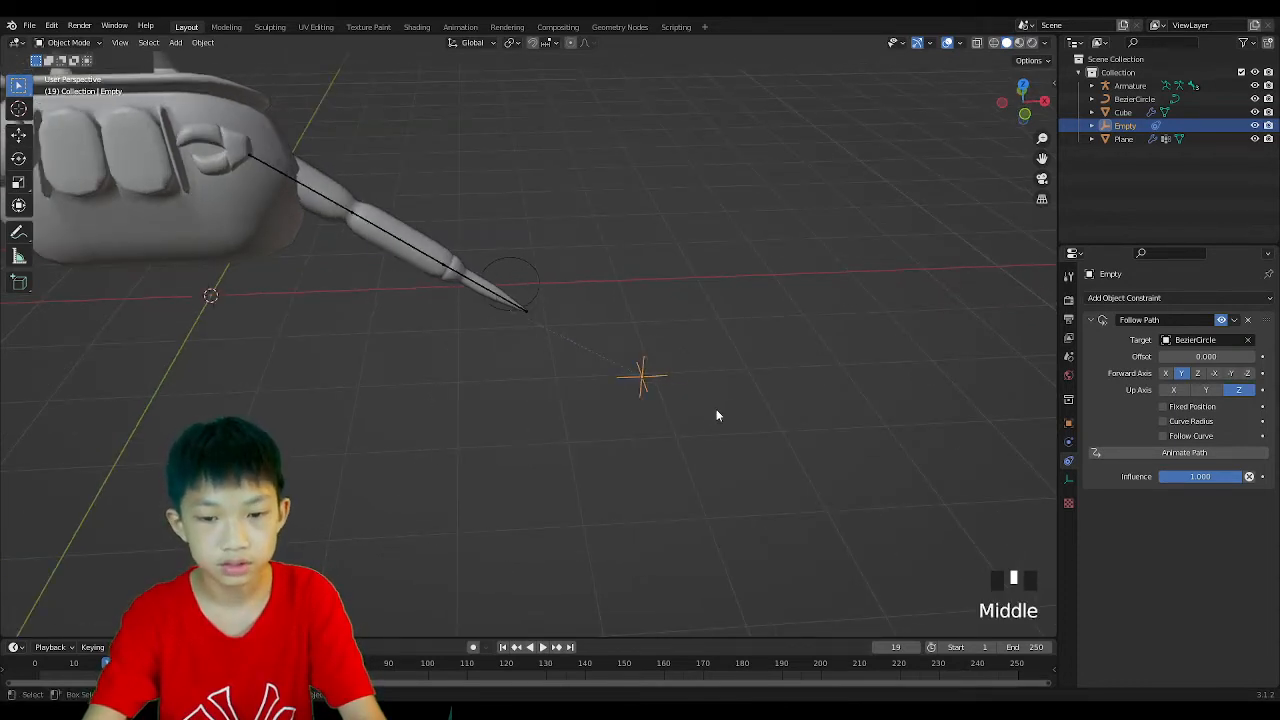
pyautogui.moveTo(716, 410); pyautogui.dragTo(687, 407, button='middle')
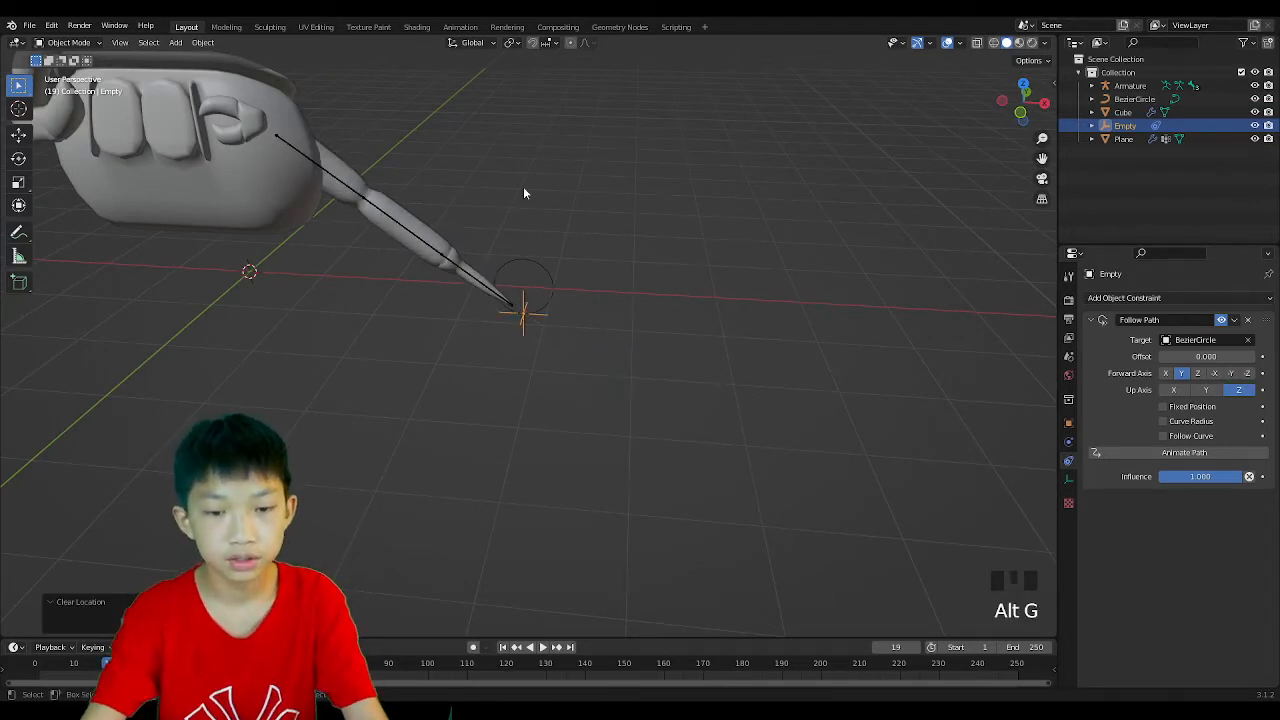
# Select the Bezier circle and the empty, and move them about -1 m along X toward the cube model.
pyautogui.moveTo(523, 193); pyautogui.dragTo(533, 313, button='middle')
pyautogui.click(576, 283)
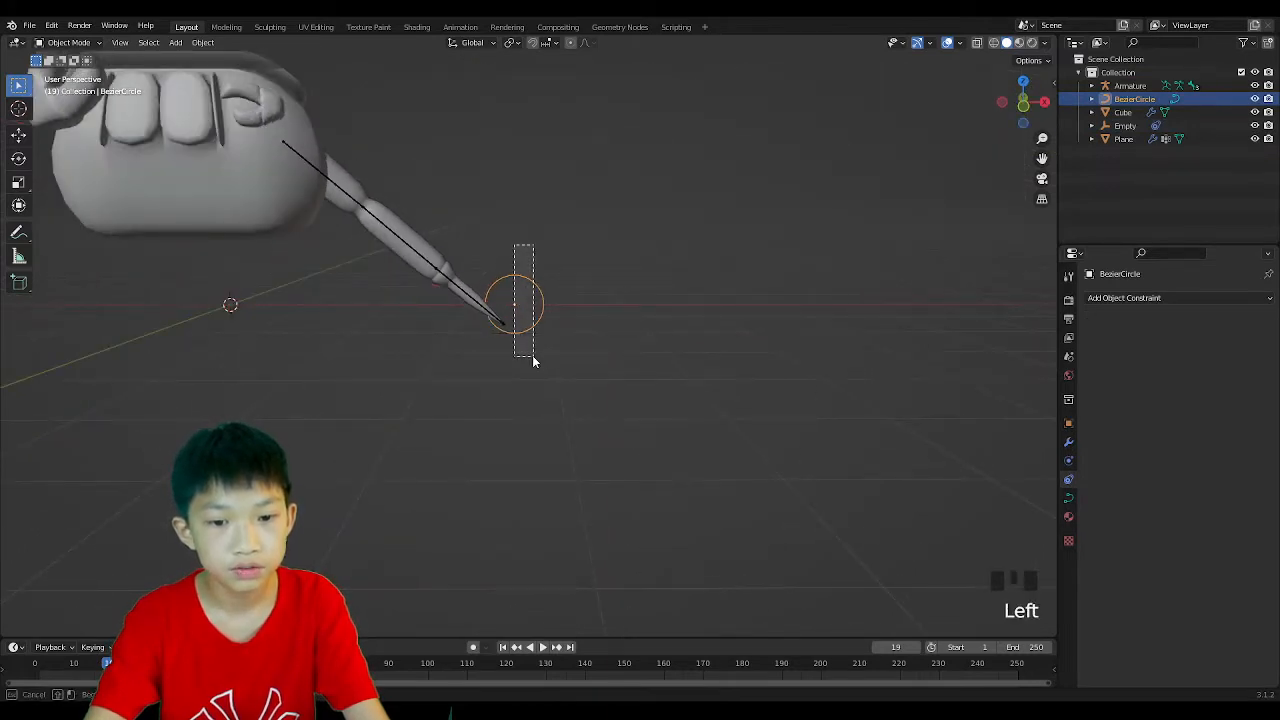
pyautogui.press('g')
pyautogui.press('x')
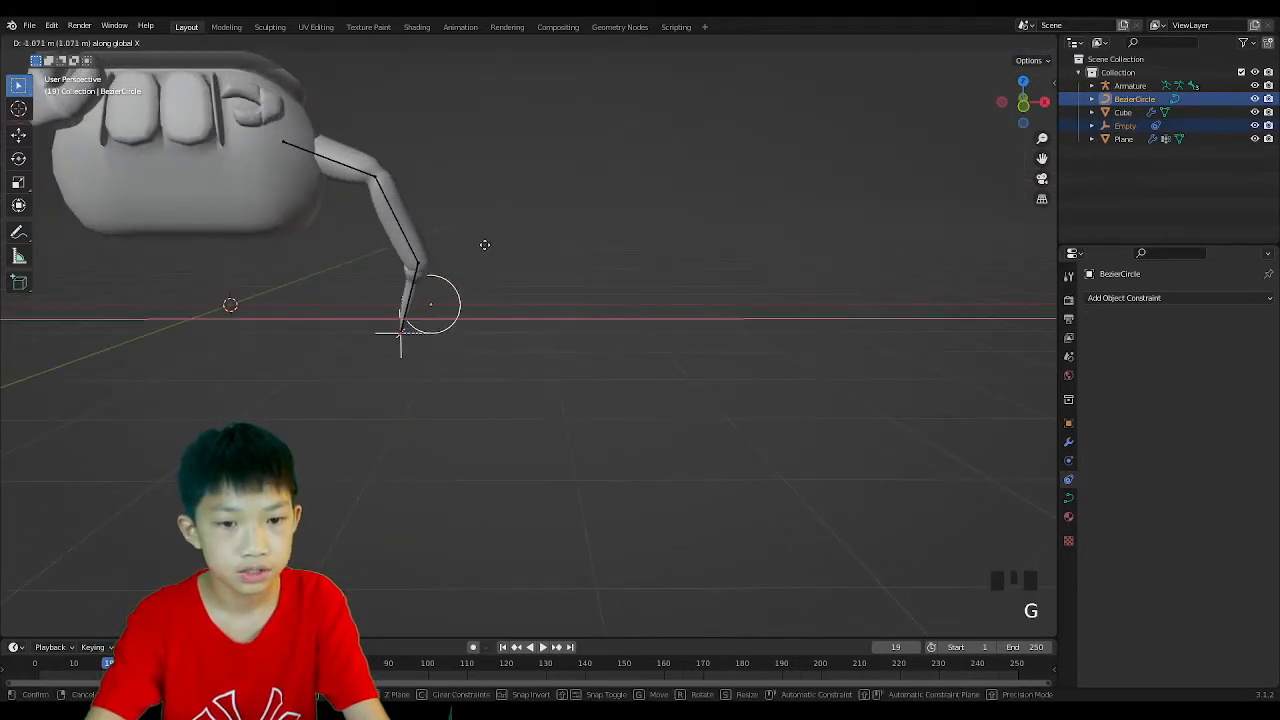
pyautogui.click(479, 246)
pyautogui.click(428, 308)
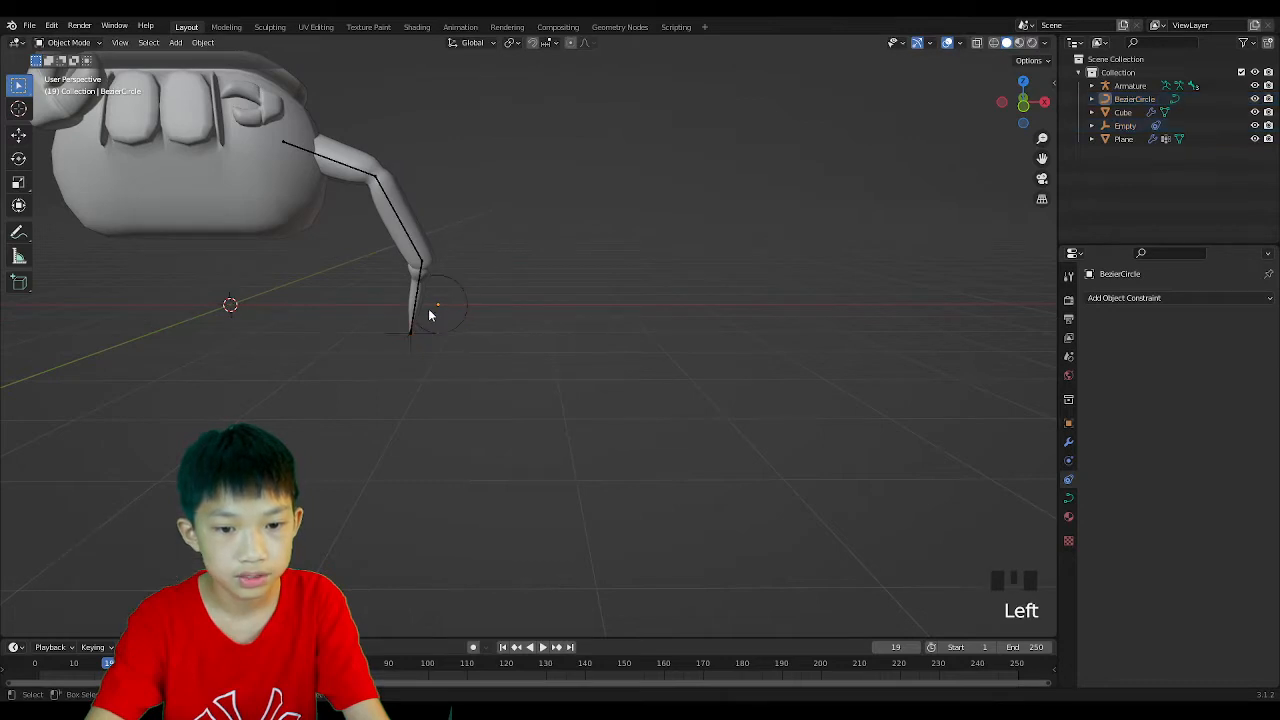
# Select only the empty and clear its location again to put it back on the moved circle.
pyautogui.moveTo(428, 308)
pyautogui.mouseDown(button='middle')
pyautogui.moveTo(423, 354)
pyautogui.moveTo(424, 314)
pyautogui.mouseUp(button='middle')
pyautogui.click(447, 305)
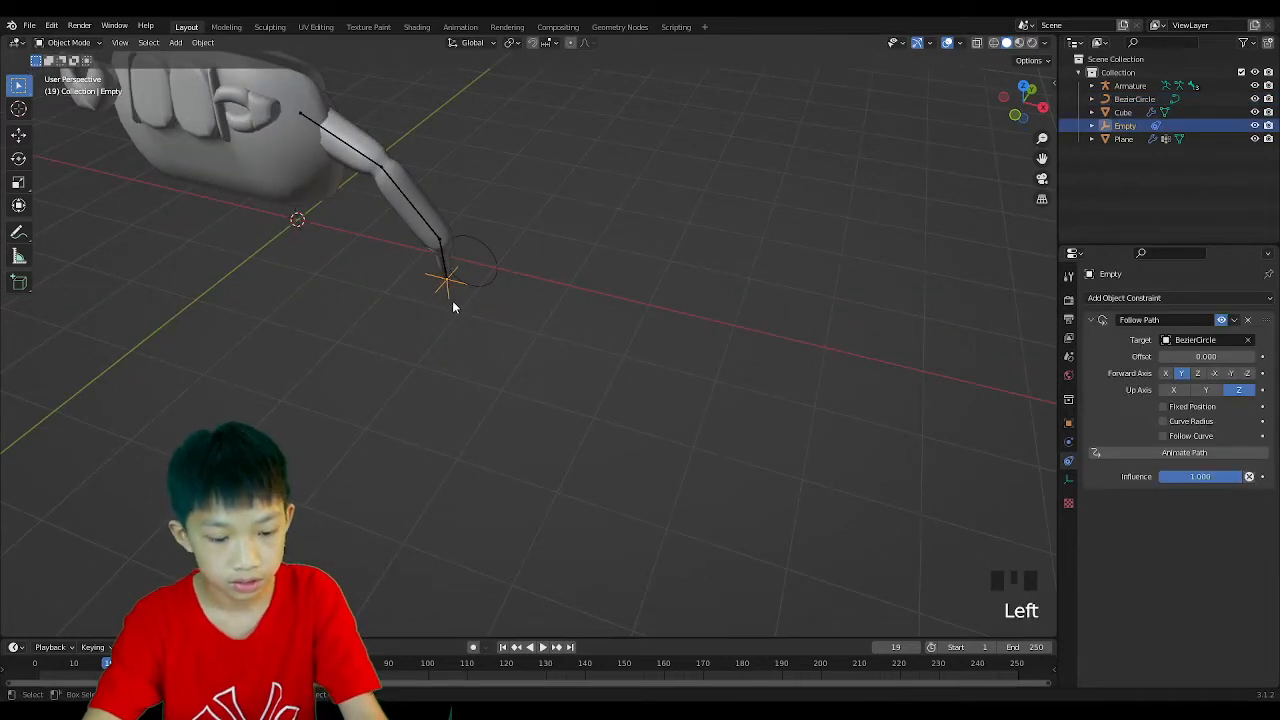
pyautogui.hotkey('alt', 'g')
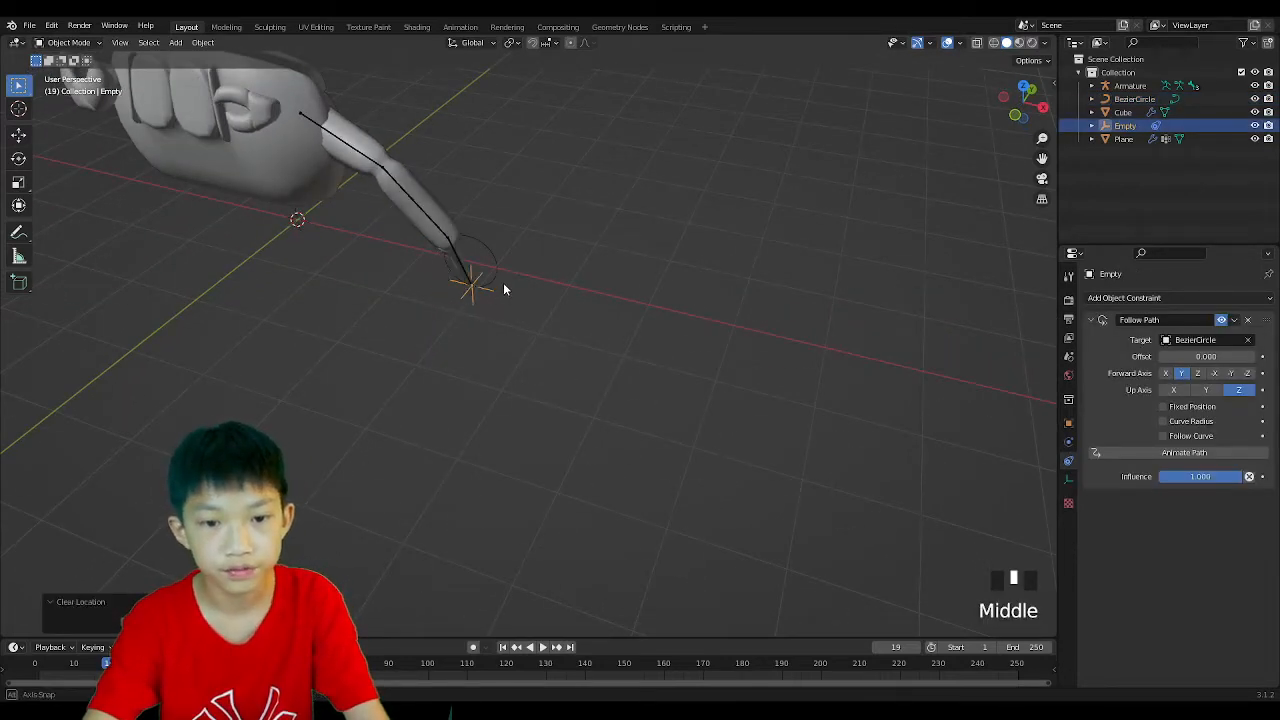
# Enlarge the timeline, then play and scrub through the frames to check whether the empty travels along the circle.
pyautogui.moveTo(504, 289); pyautogui.dragTo(515, 282, button='middle')
pyautogui.press('space')
pyautogui.press('space')
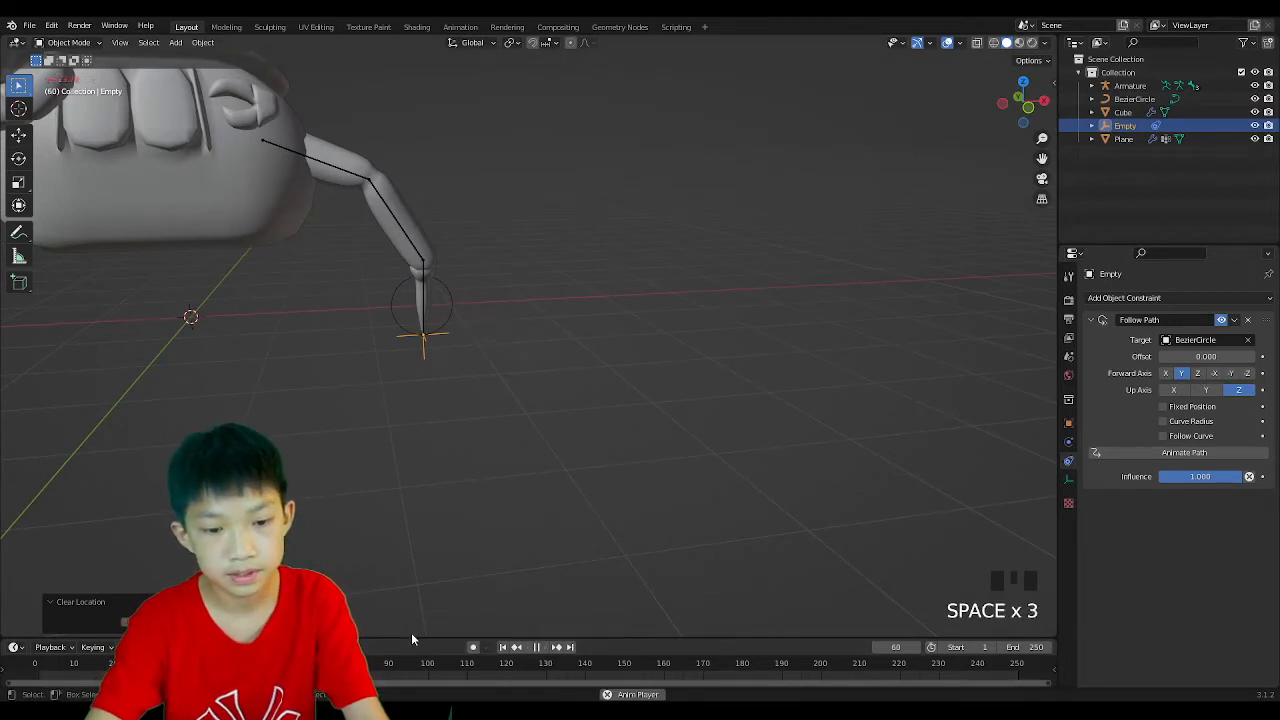
pyautogui.moveTo(418, 636); pyautogui.dragTo(415, 530)
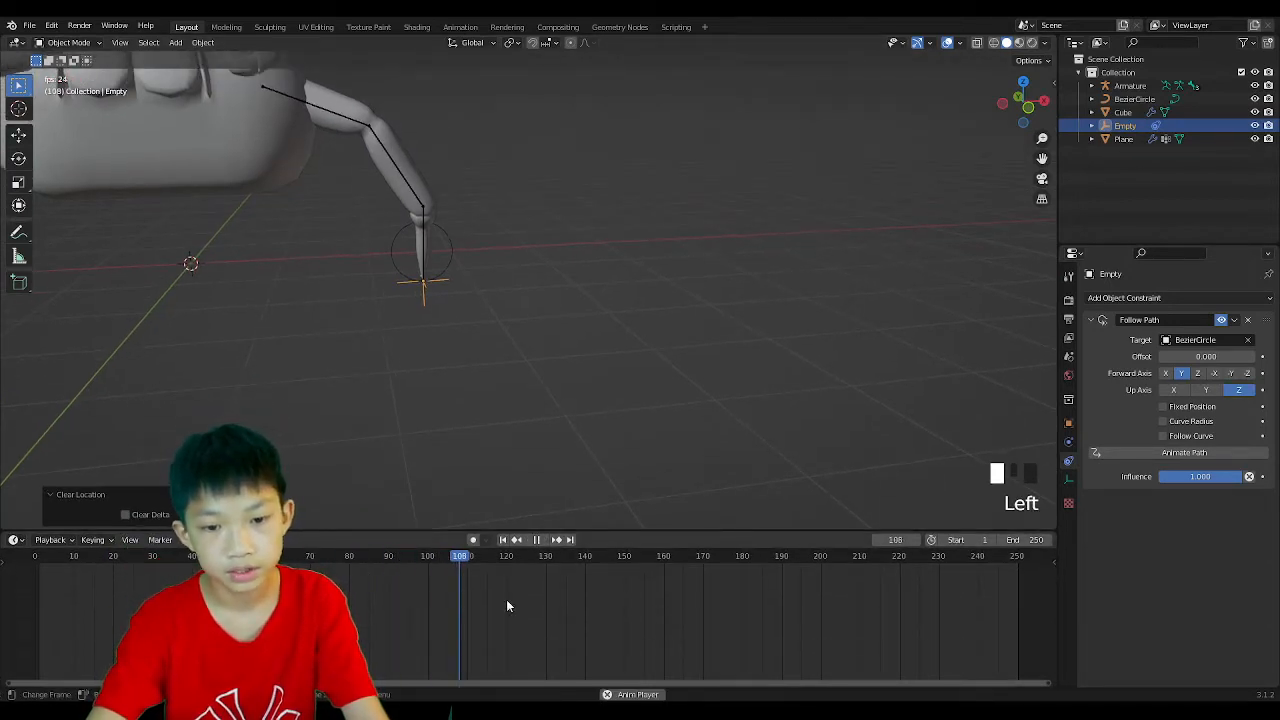
pyautogui.press('space')
pyautogui.press('Left')
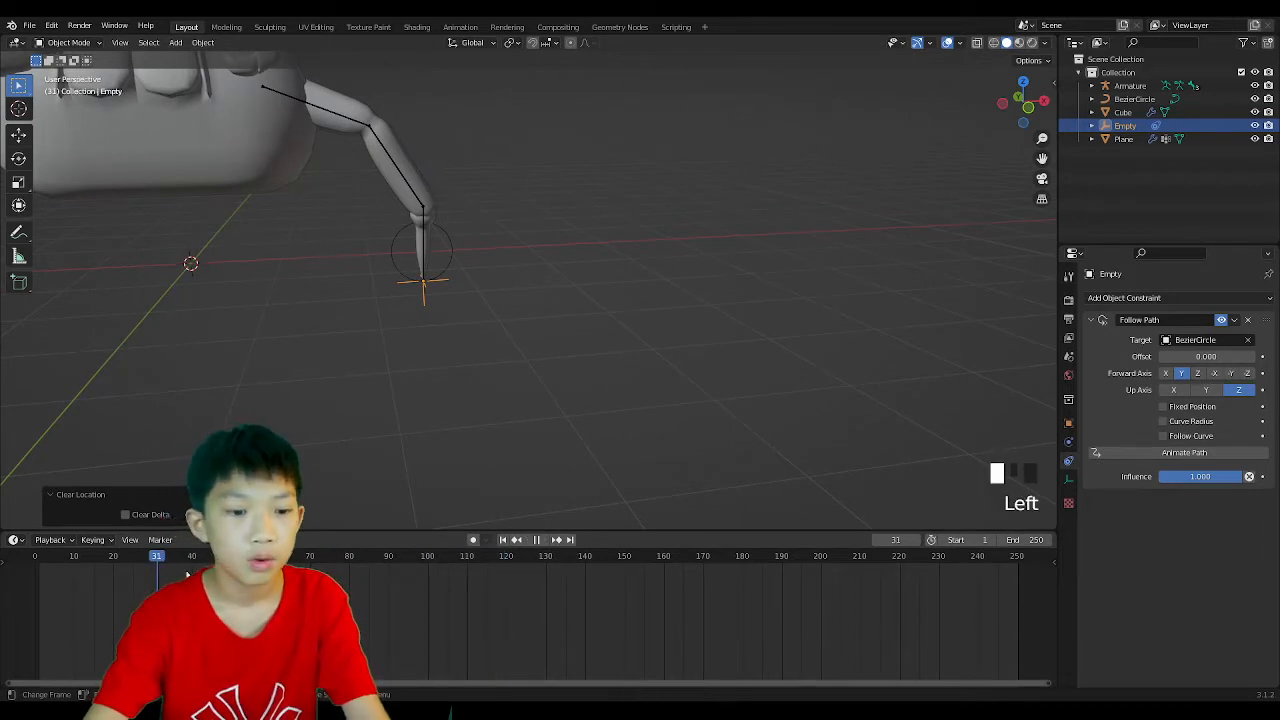
# Return to frame 0, vary the Follow Path offset to test the empty's travel along the circle, and reset the offset to 0.
pyautogui.moveTo(1053, 573); pyautogui.dragTo(1050, 573)
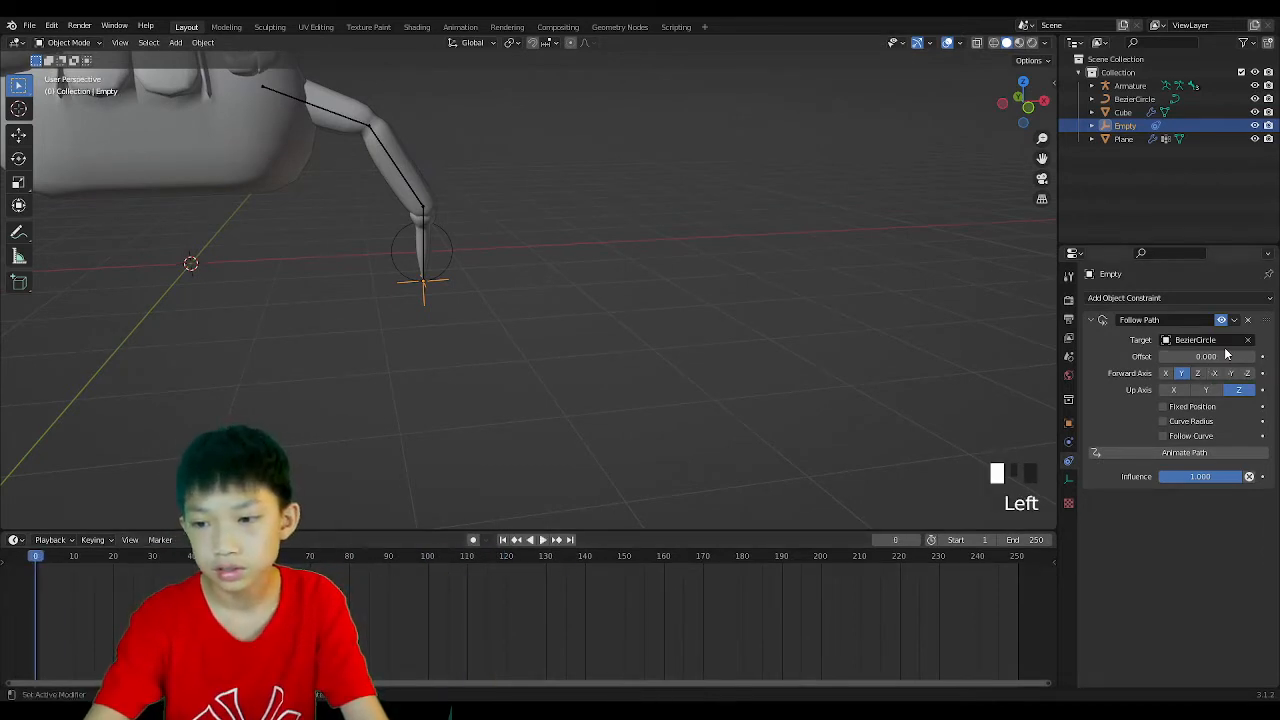
pyautogui.moveTo(1208, 356); pyautogui.dragTo(1125, 356)
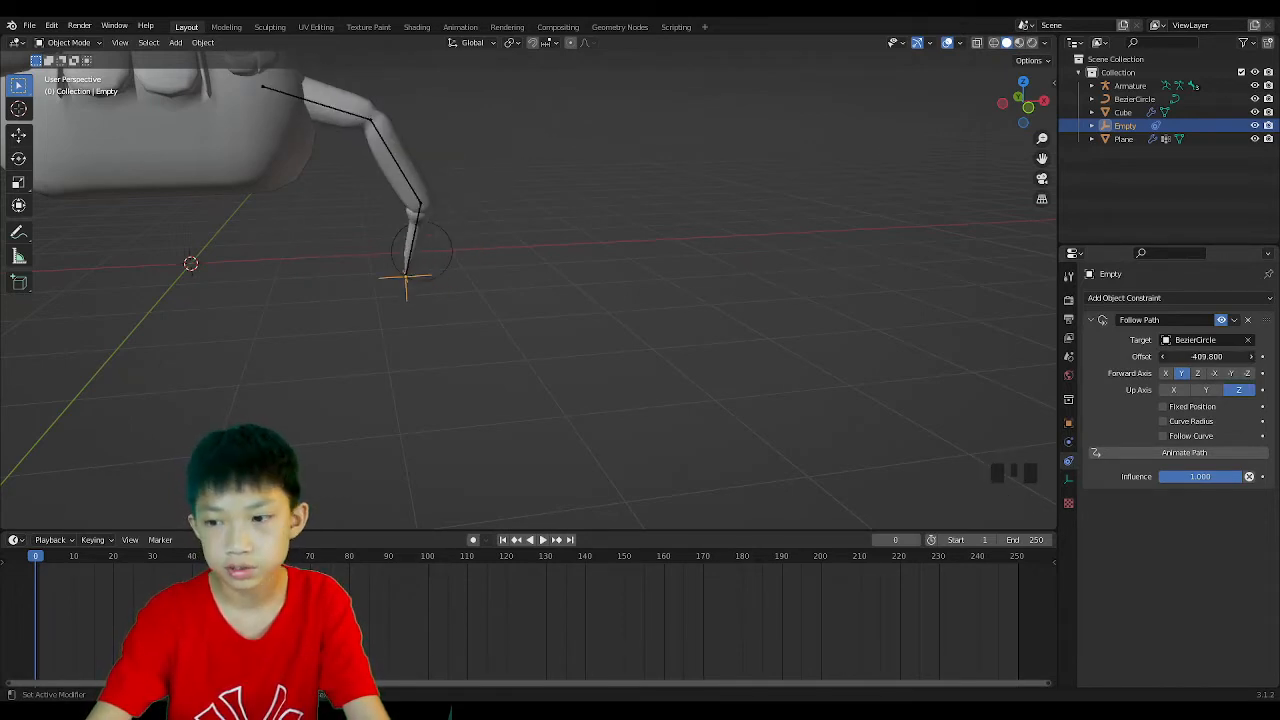
pyautogui.click(1180, 356)
pyautogui.write('0')
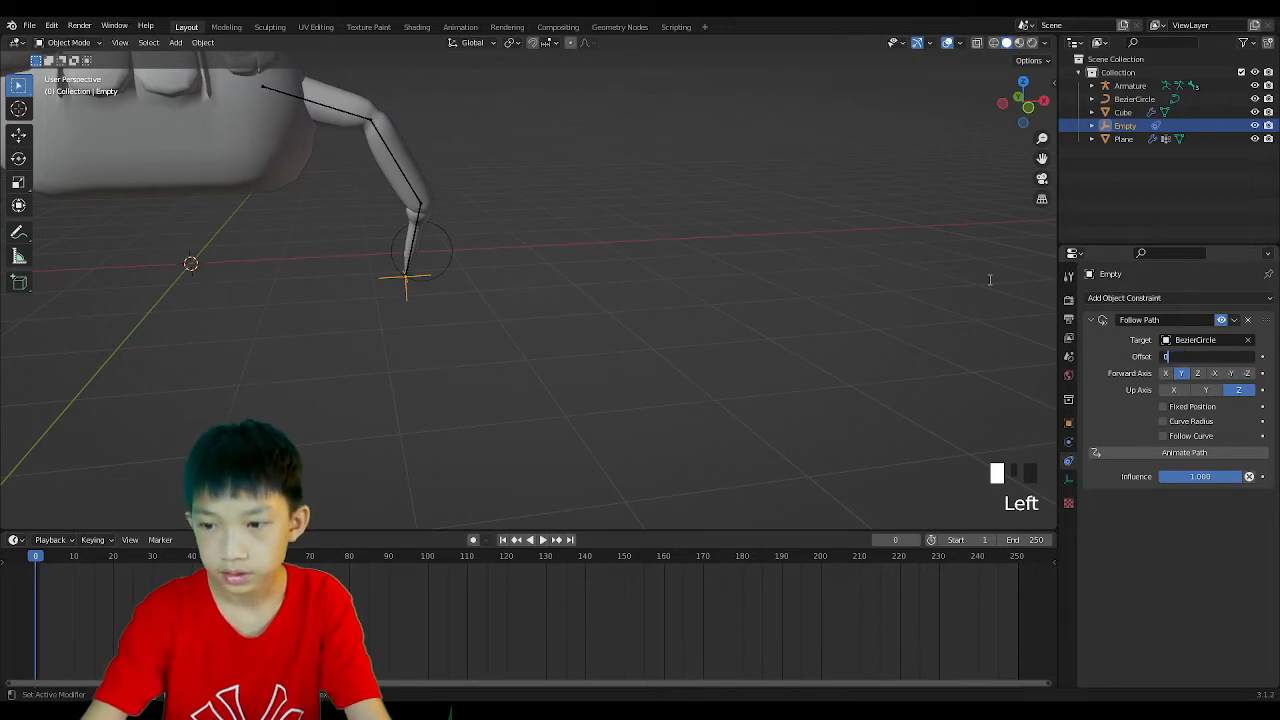
pyautogui.press('Return')
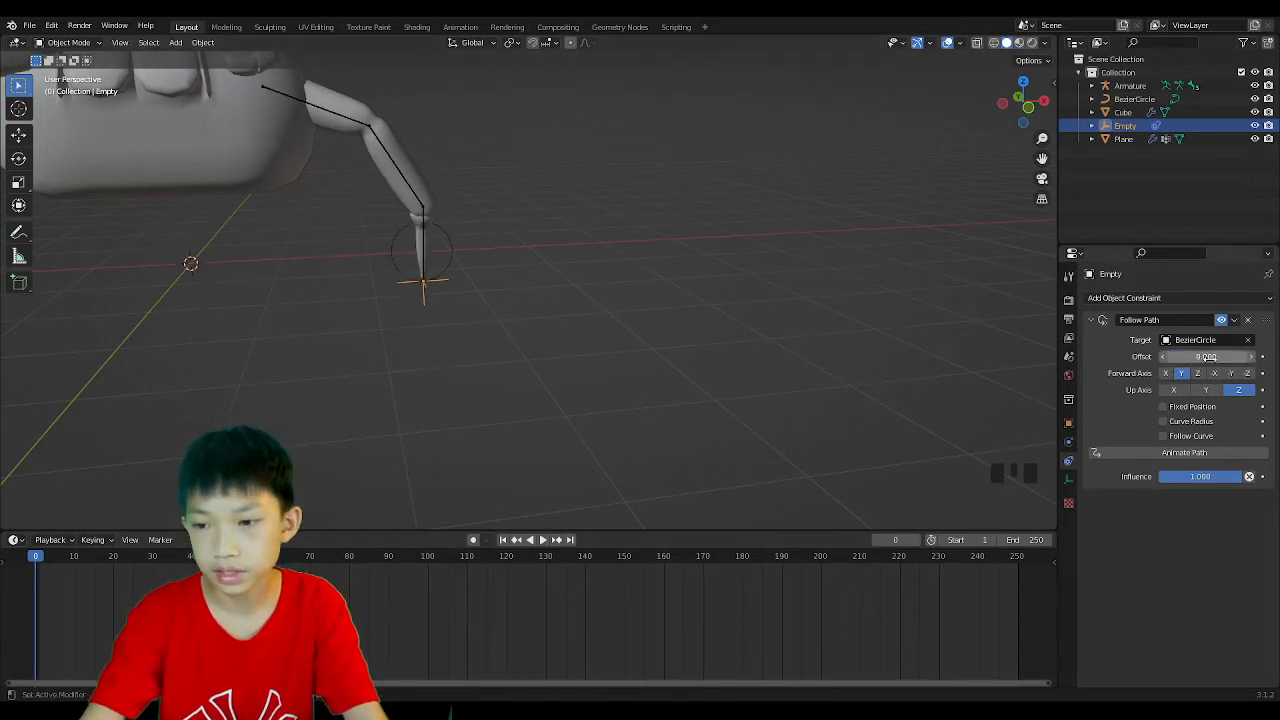
# Insert a keyframe for the empty's Follow Path offset of 0 at frame 10.
pyautogui.moveTo(49, 560); pyautogui.dragTo(74, 573)
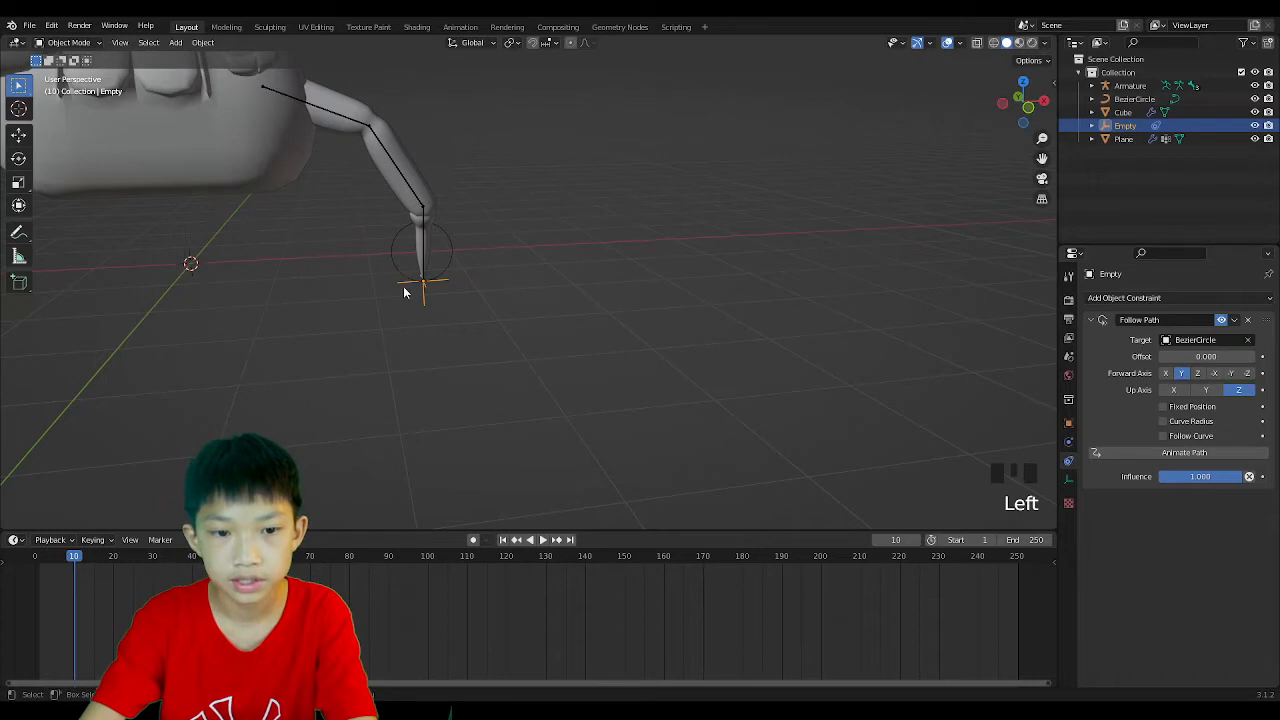
pyautogui.click(1262, 357)
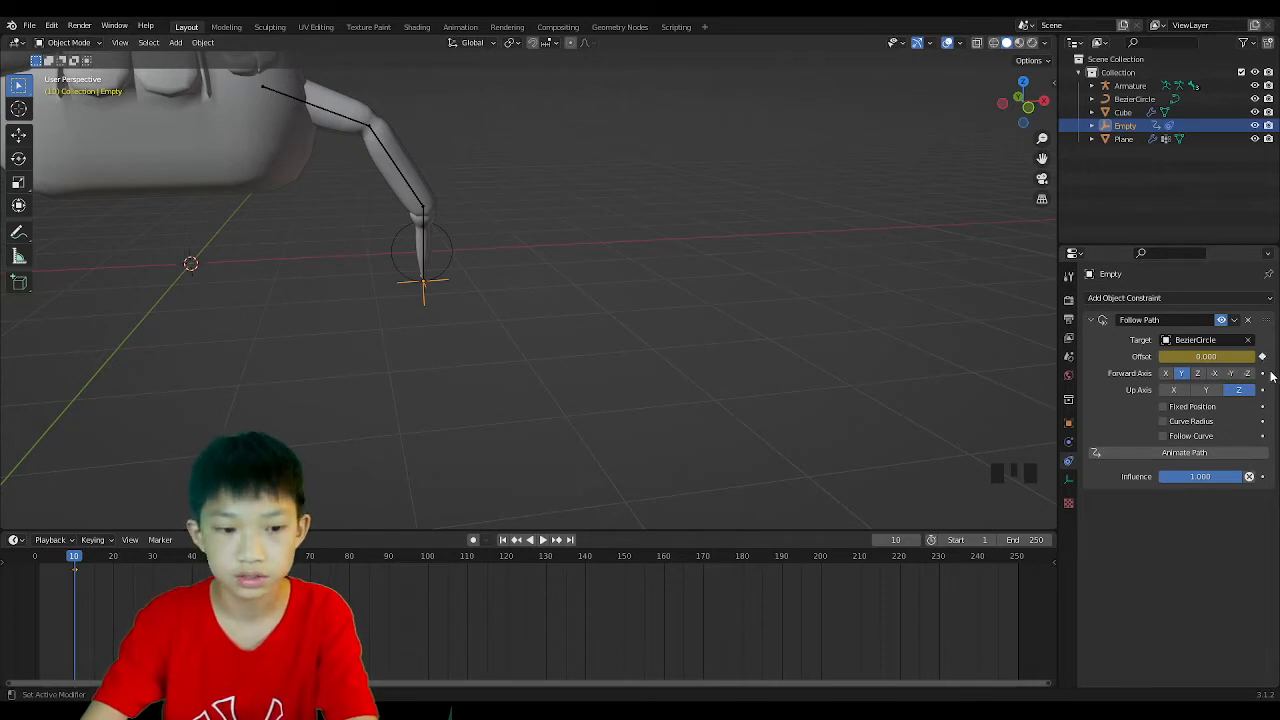
pyautogui.click(89, 560)
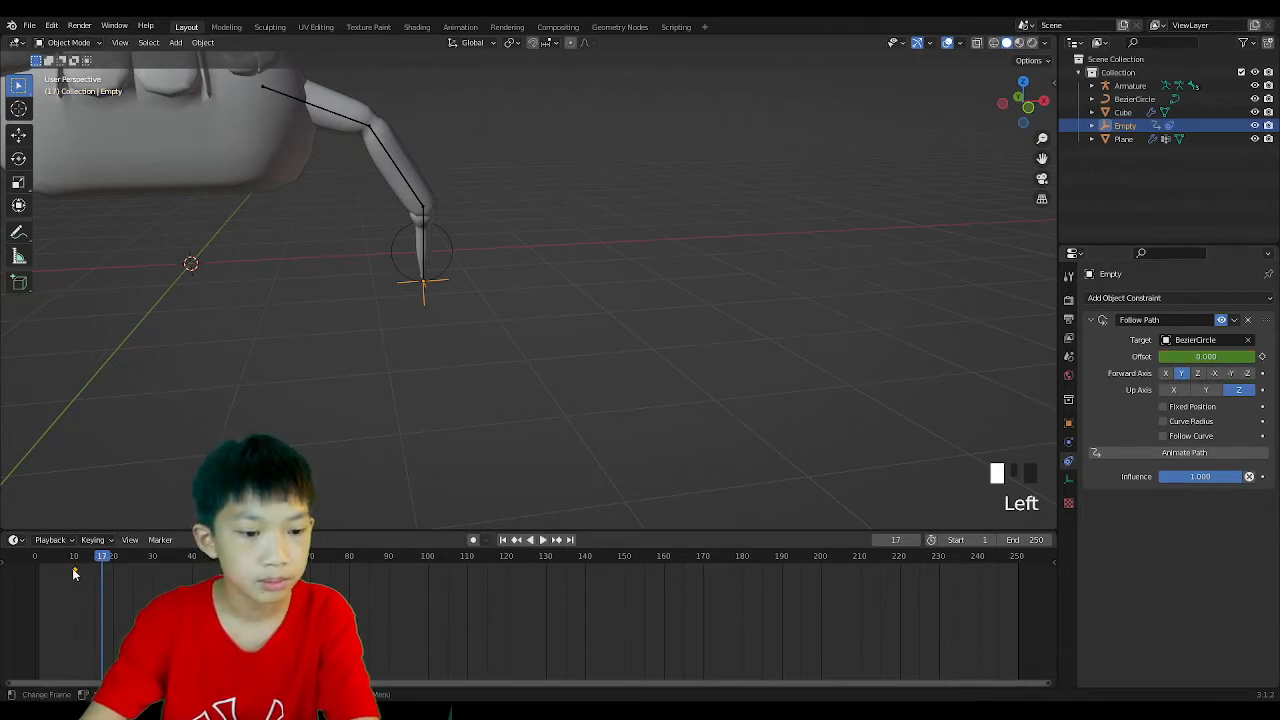
pyautogui.moveTo(104, 558); pyautogui.dragTo(76, 568)
pyautogui.click(104, 562)
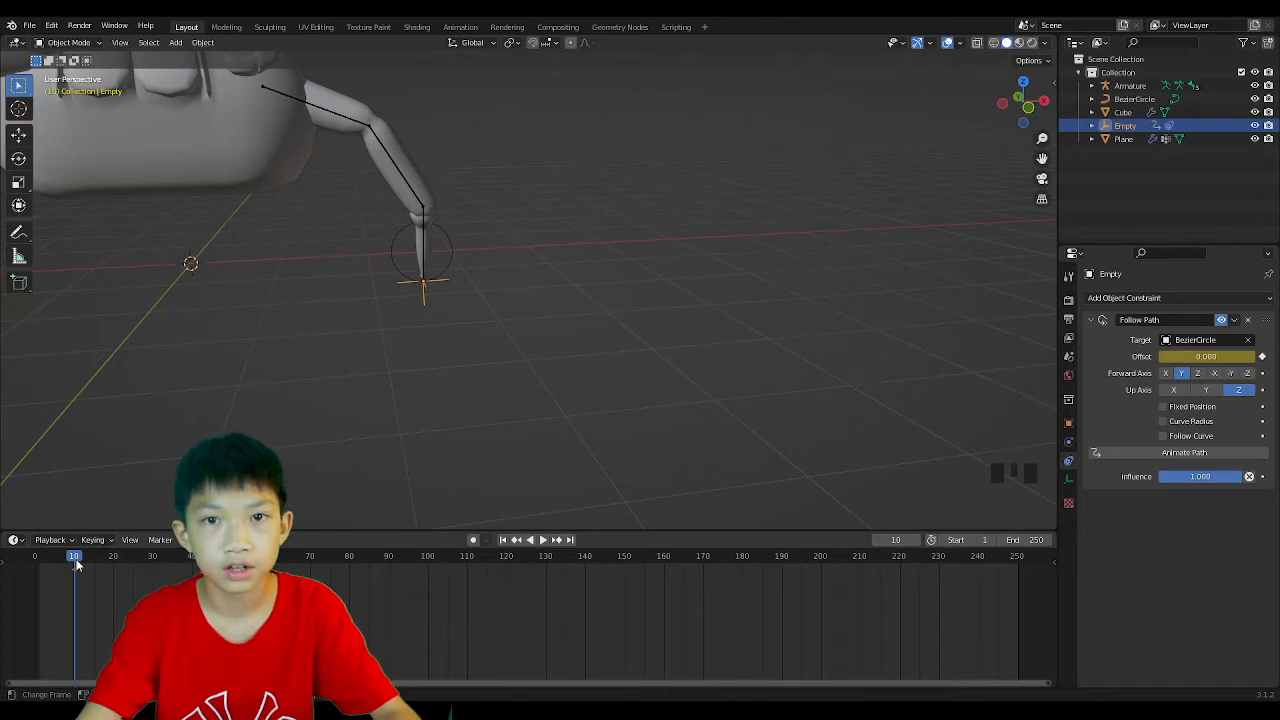
# Set the empty's Follow Path offset to -100 at frame 20 and keyframe it.
pyautogui.moveTo(76, 556); pyautogui.dragTo(114, 568)
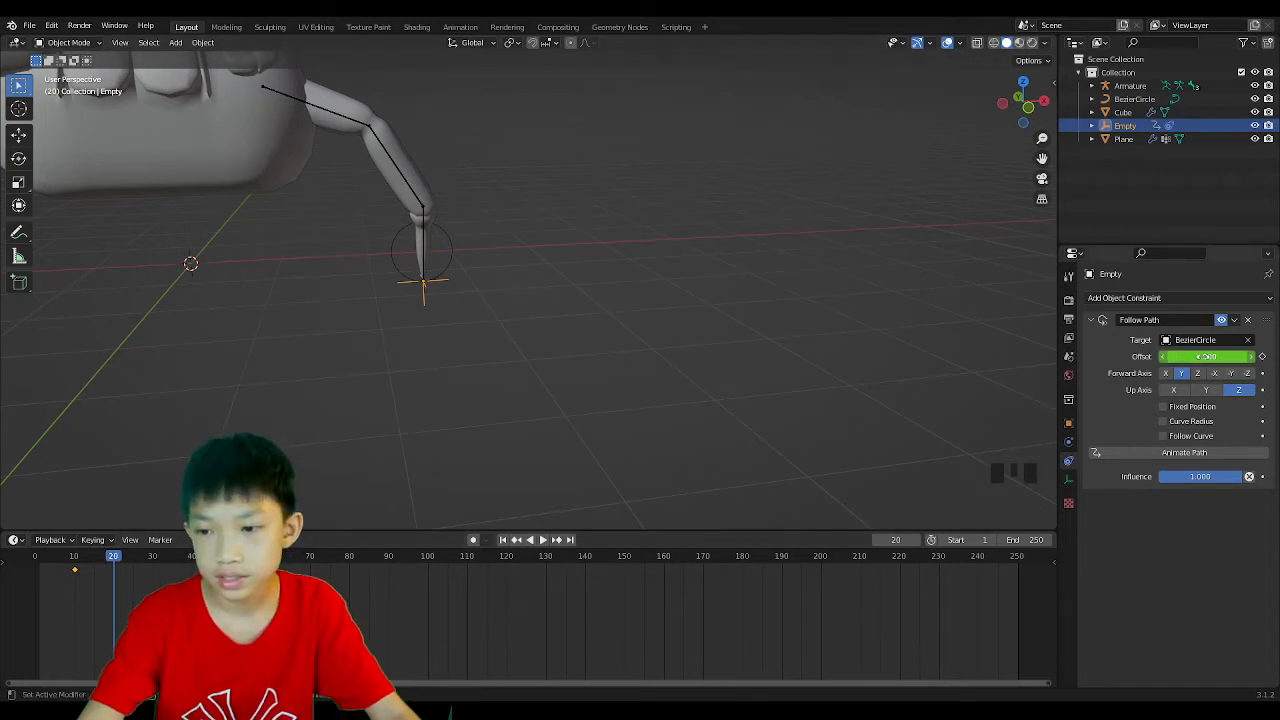
pyautogui.click(1206, 357)
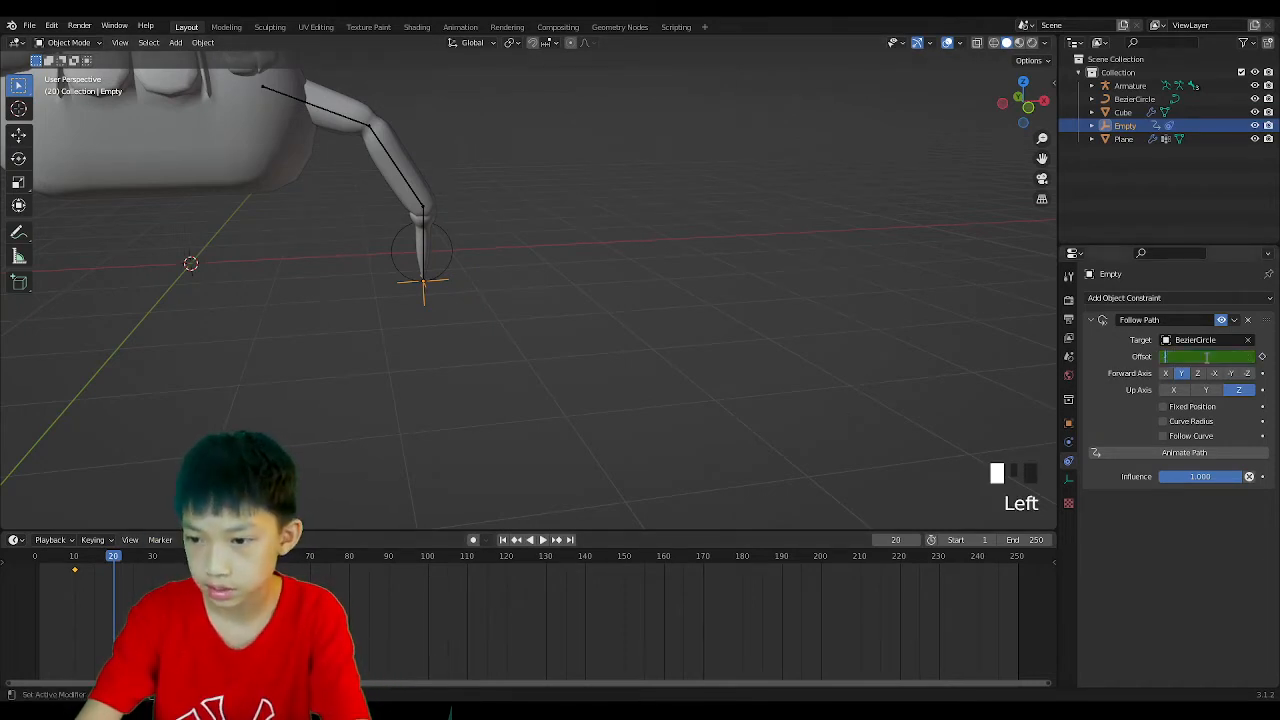
pyautogui.write('-100')
pyautogui.press('Return')
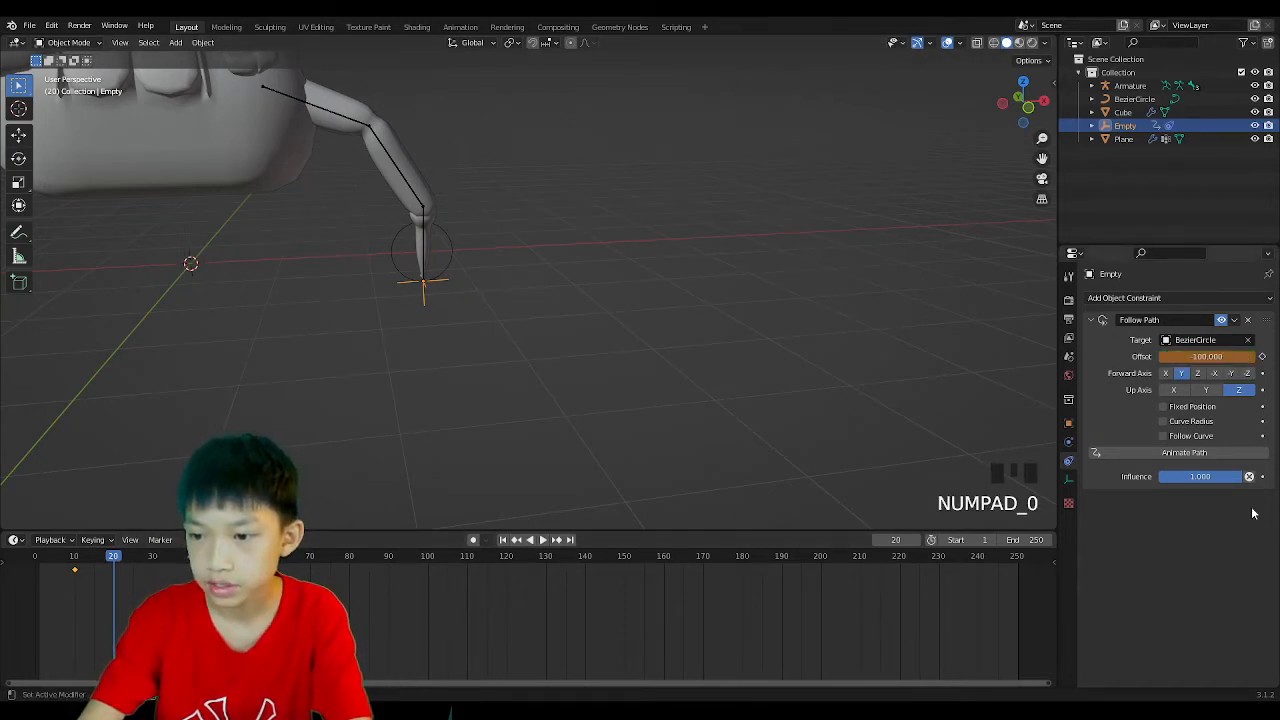
pyautogui.click(1262, 357)
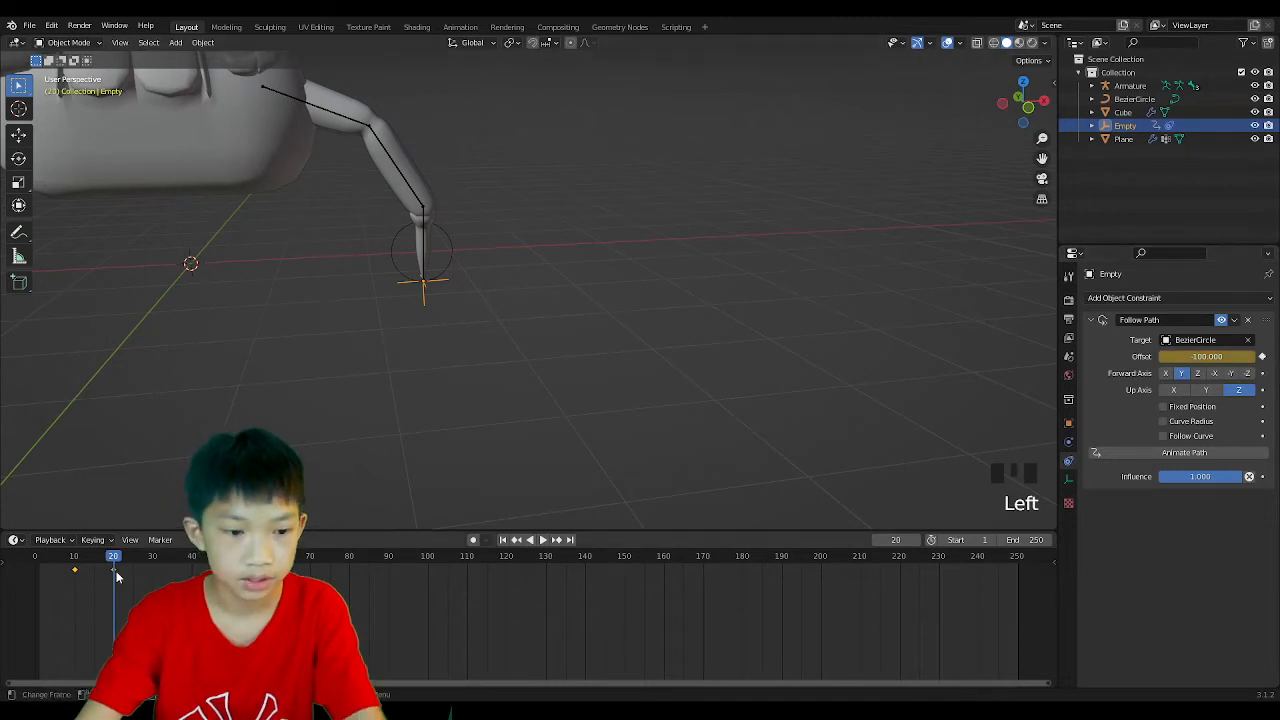
# Scrub and play through the two offset keyframes to check the limb tip's motion around the circle, ending at frame 0.
pyautogui.moveTo(113, 571); pyautogui.dragTo(103, 568)
pyautogui.hotkey('ctrl', 'z')
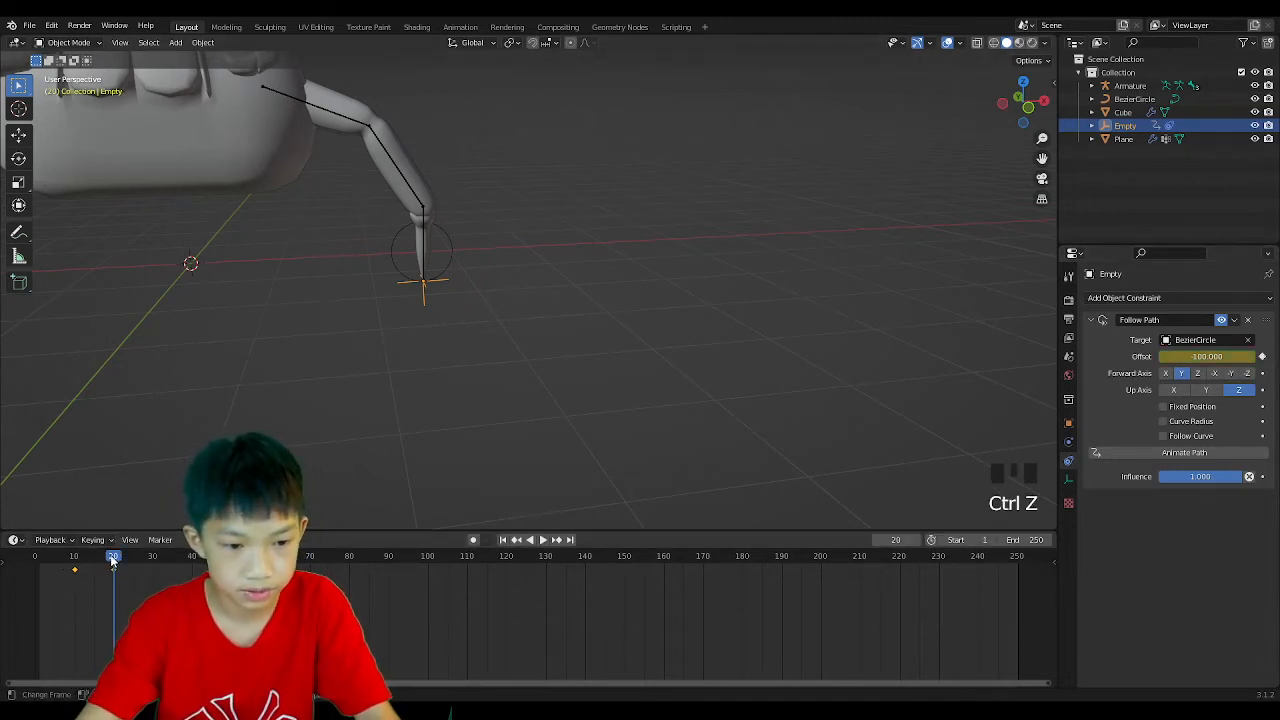
pyautogui.click(90, 557)
pyautogui.click(98, 584)
pyautogui.click(114, 569)
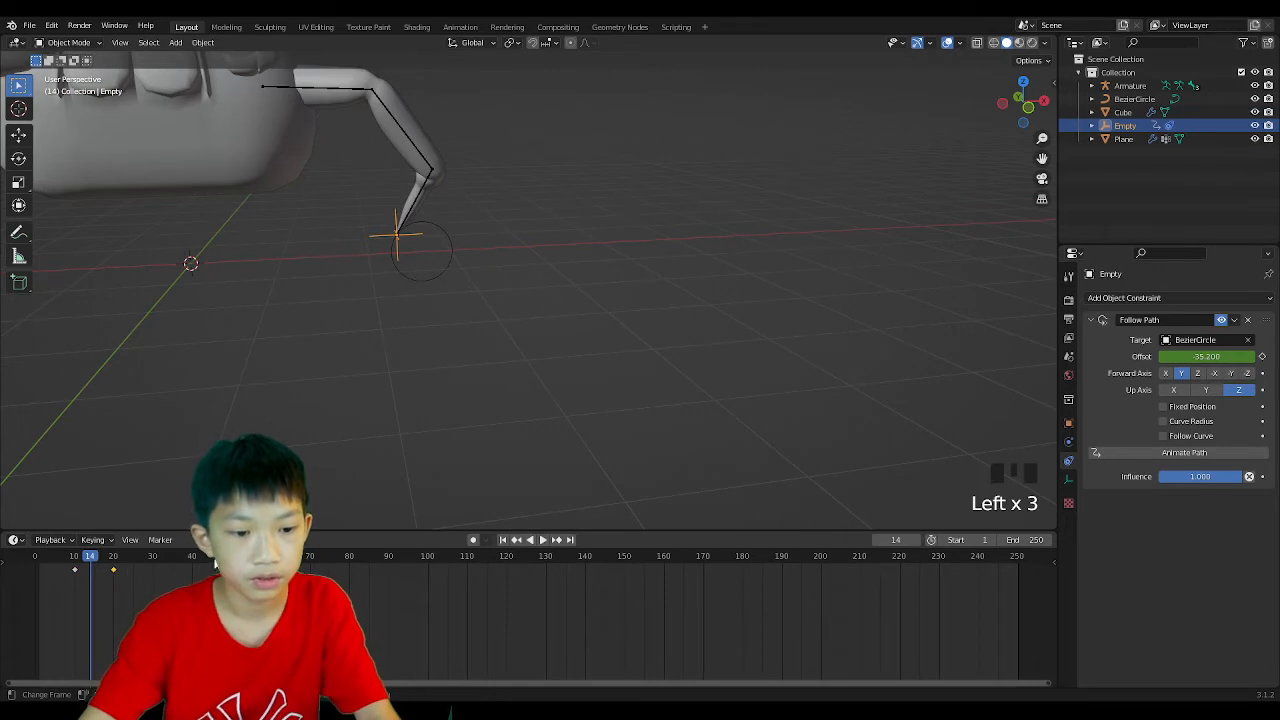
pyautogui.moveTo(90, 563); pyautogui.dragTo(113, 563)
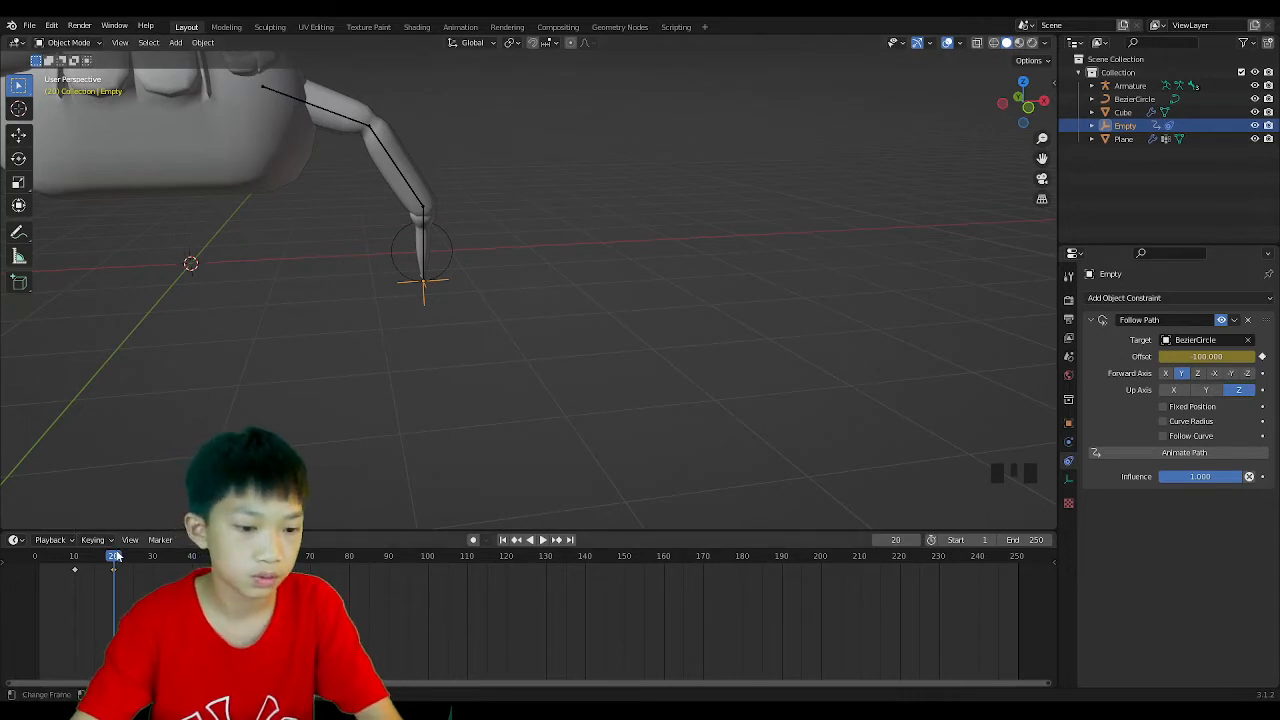
pyautogui.moveTo(108, 564); pyautogui.dragTo(33, 574)
pyautogui.press('space')
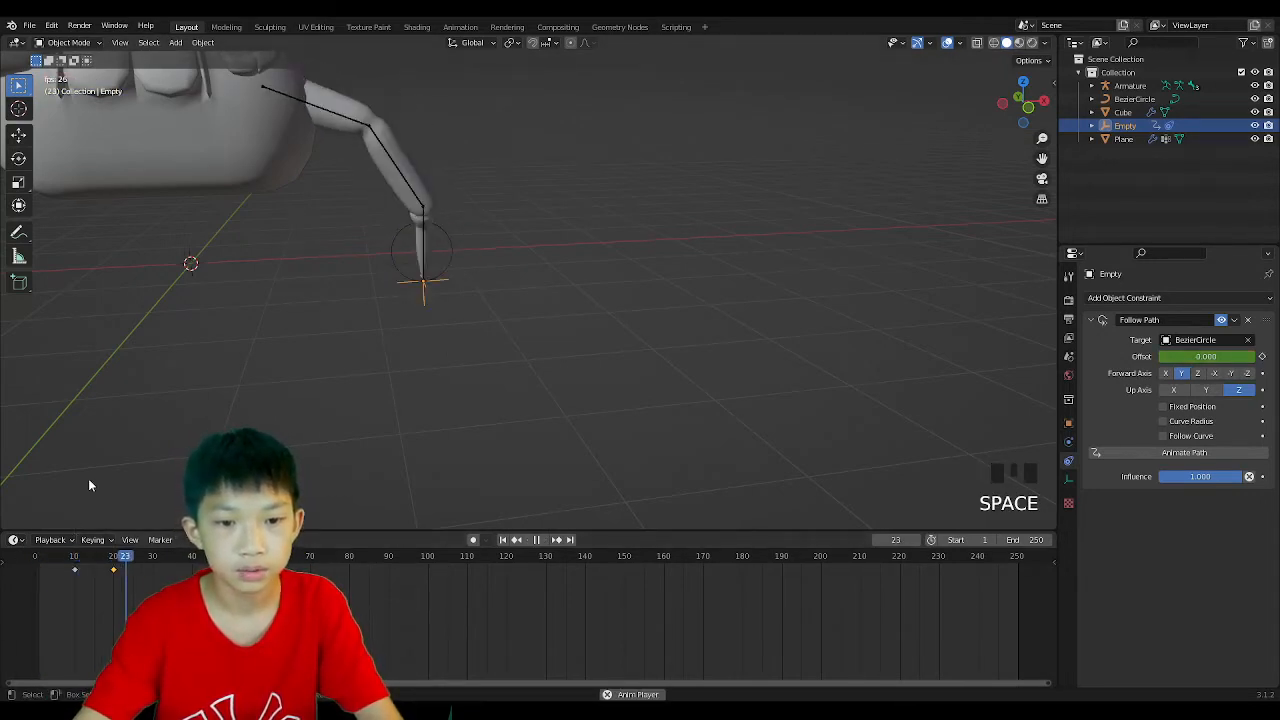
pyautogui.press('space')
pyautogui.moveTo(153, 553); pyautogui.dragTo(30, 610)
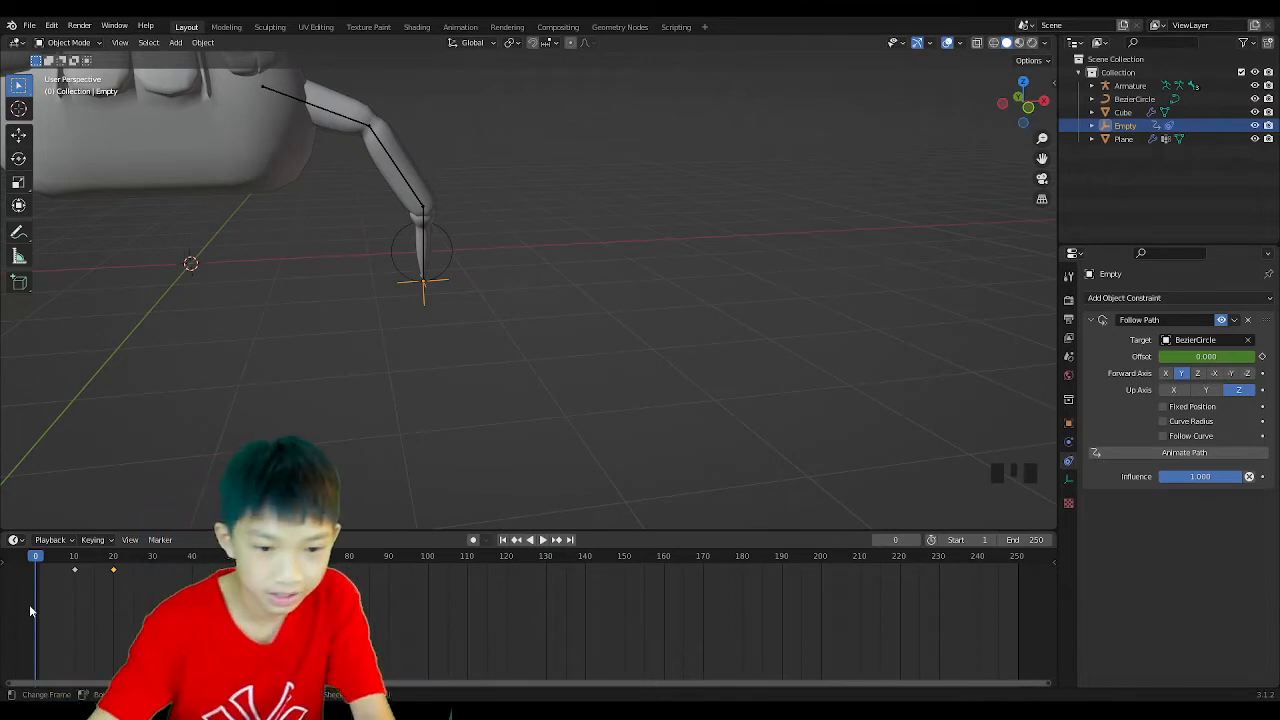
# Select both offset keyframes and set their extrapolation to Linear Extrapolation.
pyautogui.press('a')
pyautogui.click(65, 580)
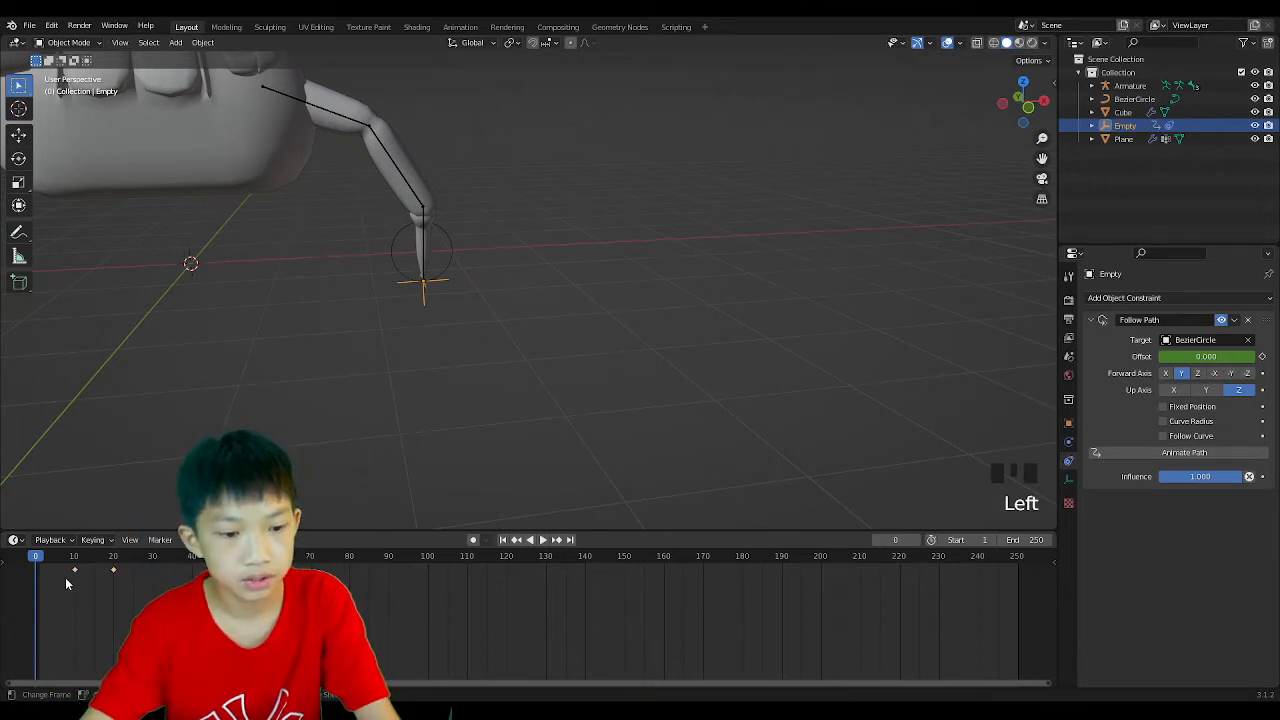
pyautogui.moveTo(65, 586); pyautogui.dragTo(131, 557)
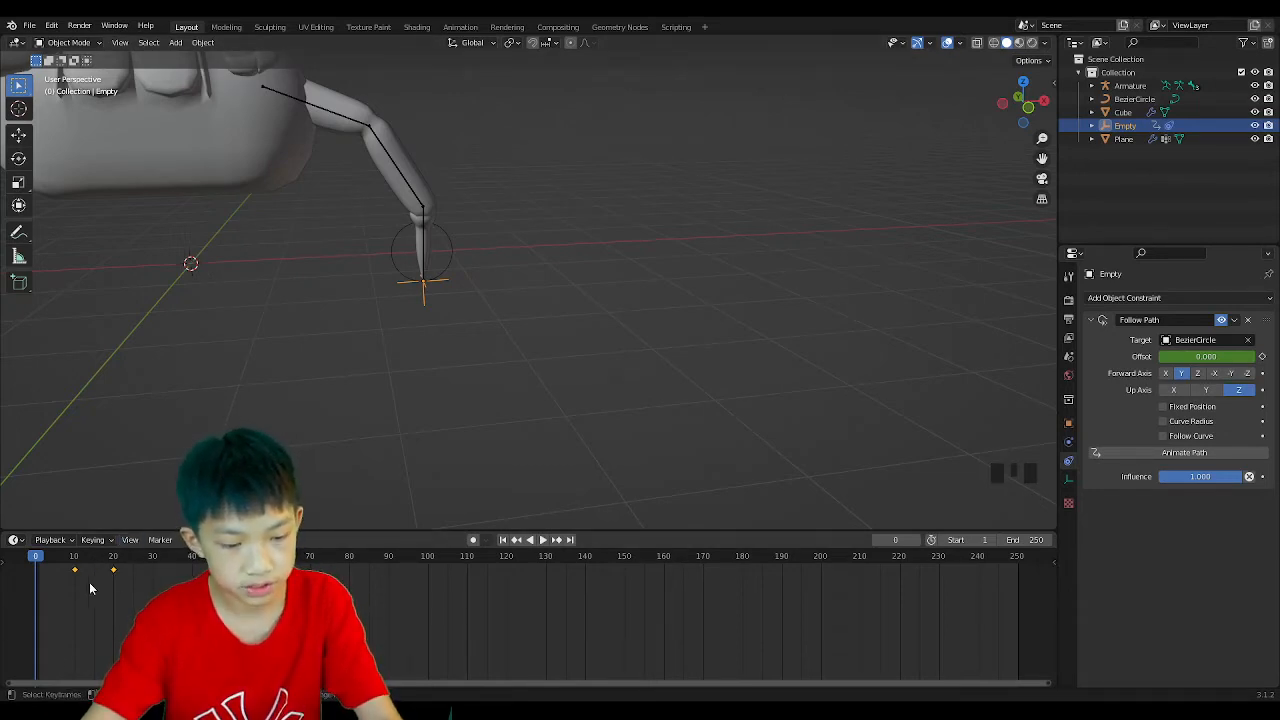
pyautogui.hotkey('shift', 'e')
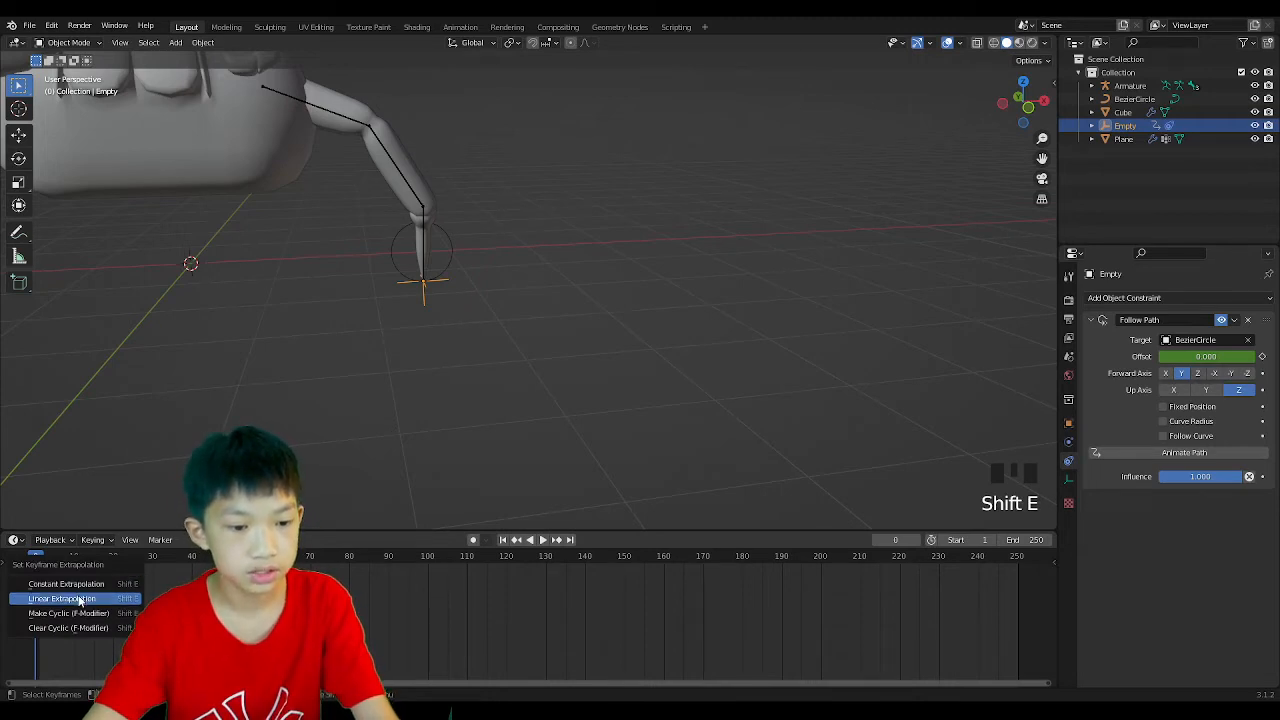
pyautogui.click(83, 597)
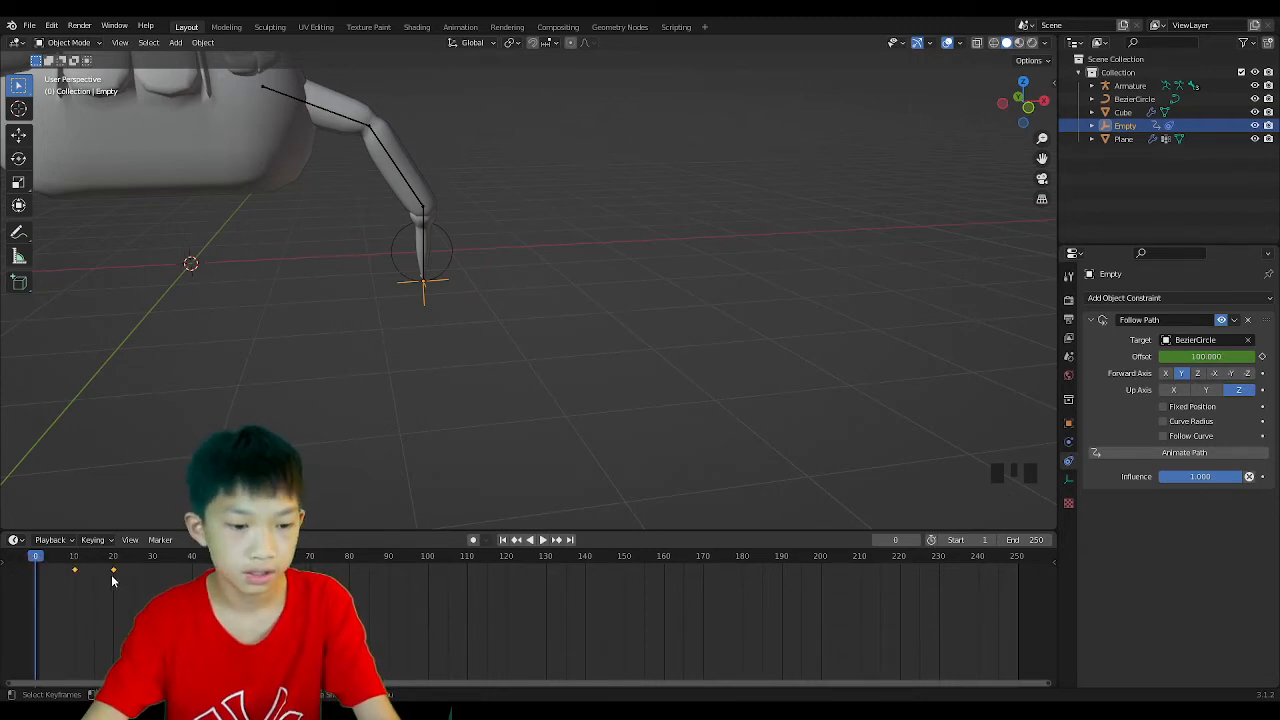
# Play the animation while viewing the limb from another angle to check its repeating motion, and return to frame 0.
pyautogui.press('space')
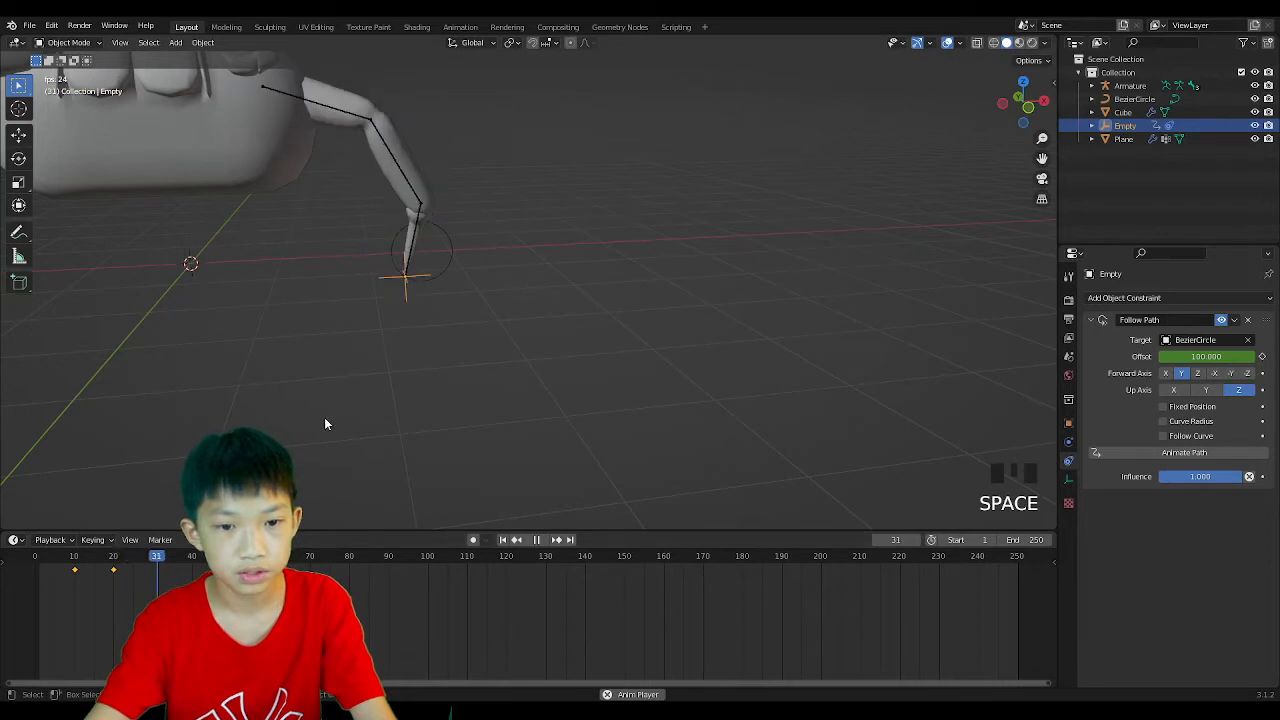
pyautogui.moveTo(323, 423); pyautogui.dragTo(200, 480, button='middle')
pyautogui.press('space')
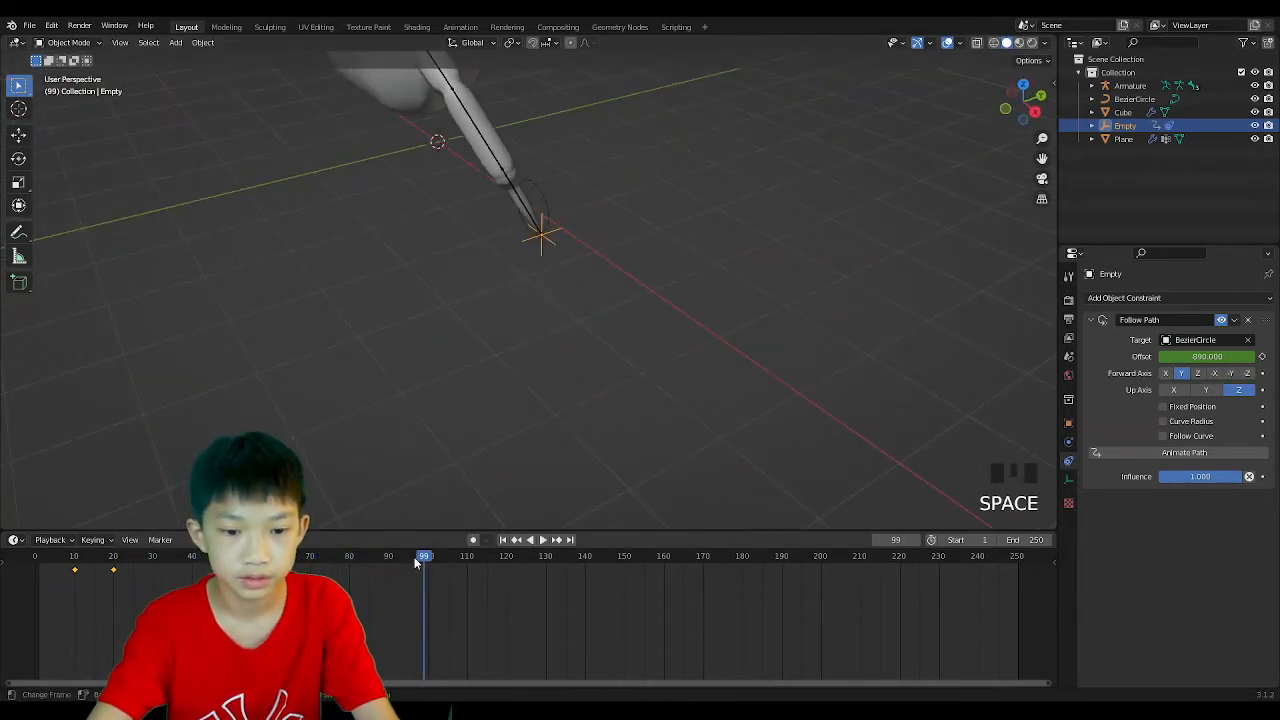
pyautogui.moveTo(418, 558); pyautogui.dragTo(36, 558)
# Select the empty and the Bezier circle, and move them in top view about 0.17 m along X and -1.2 m along Y.
pyautogui.click(1022, 88)
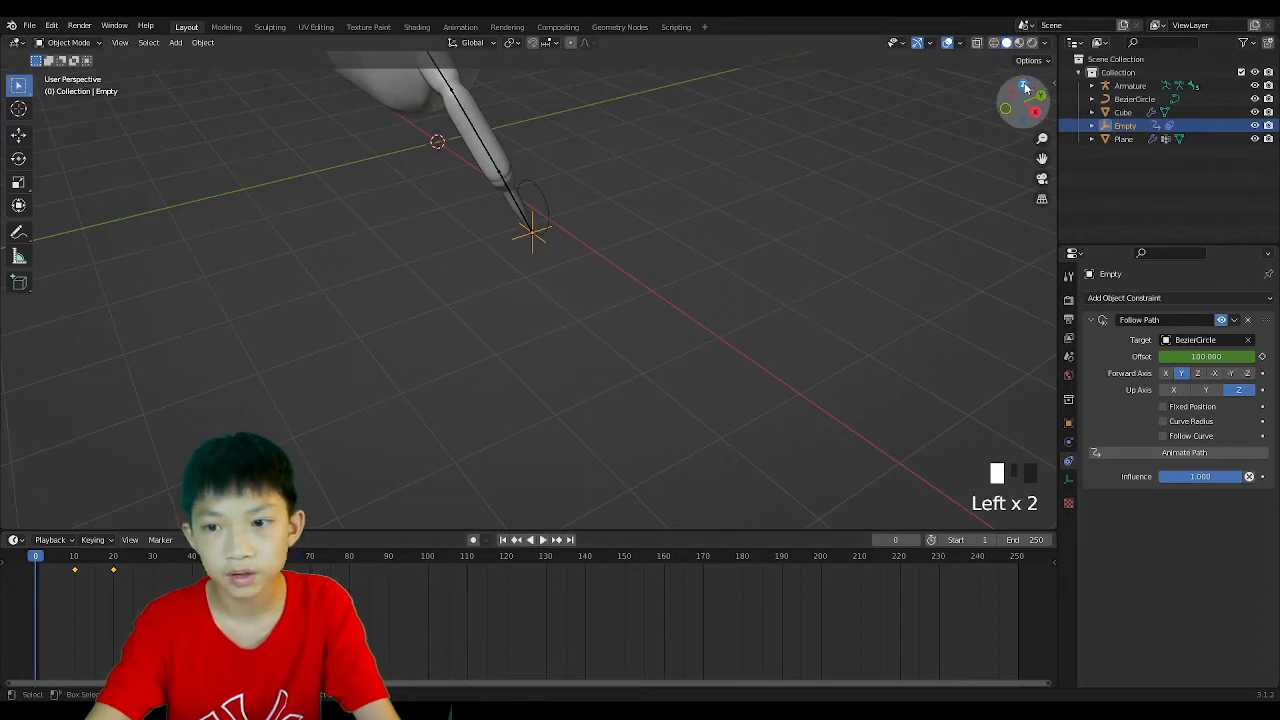
pyautogui.click(411, 202)
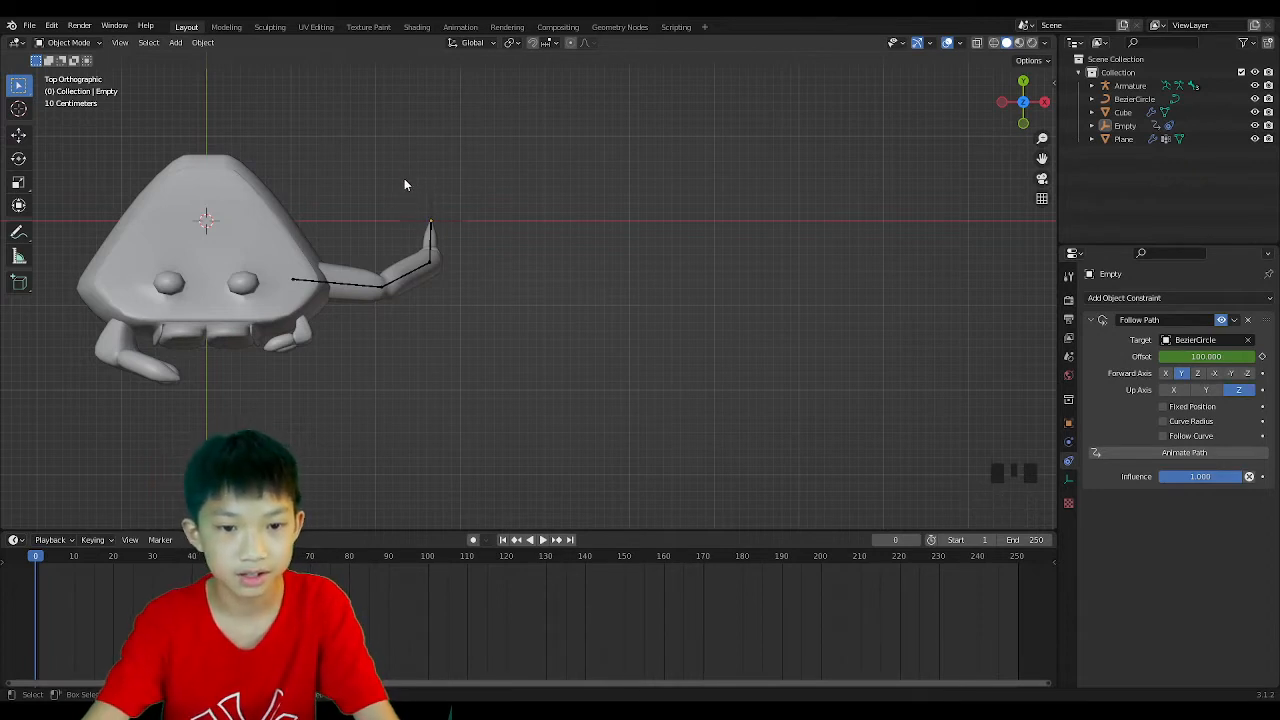
pyautogui.moveTo(404, 179); pyautogui.dragTo(449, 223)
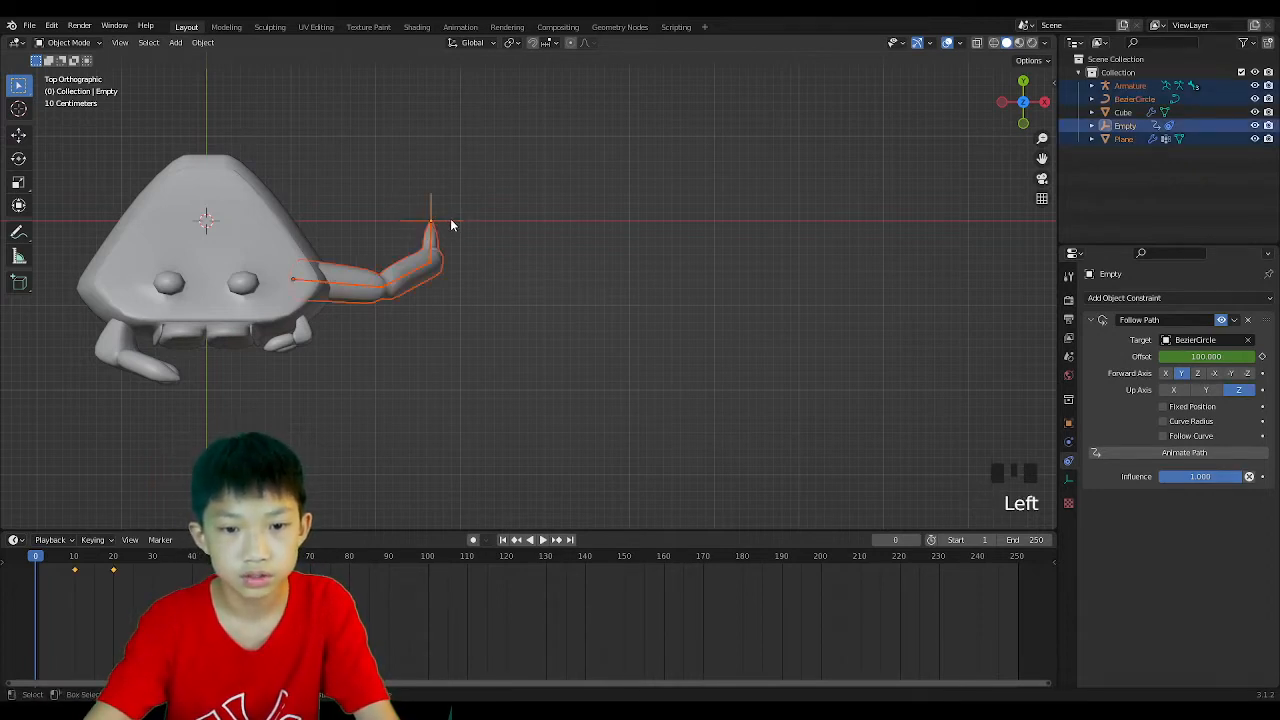
pyautogui.click(446, 184)
pyautogui.click(432, 196)
pyautogui.keyDown('shift'); pyautogui.click(400, 277); pyautogui.keyUp('shift')
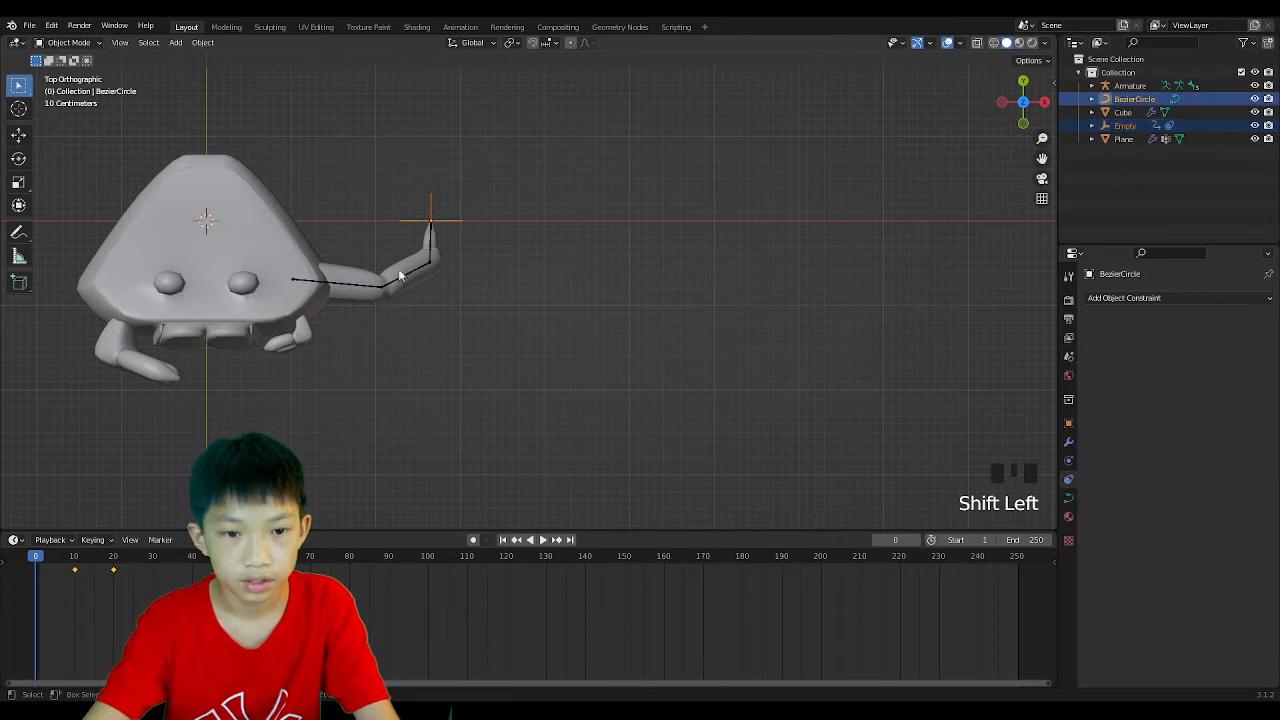
pyautogui.moveTo(509, 194); pyautogui.dragTo(509, 226, button='middle')
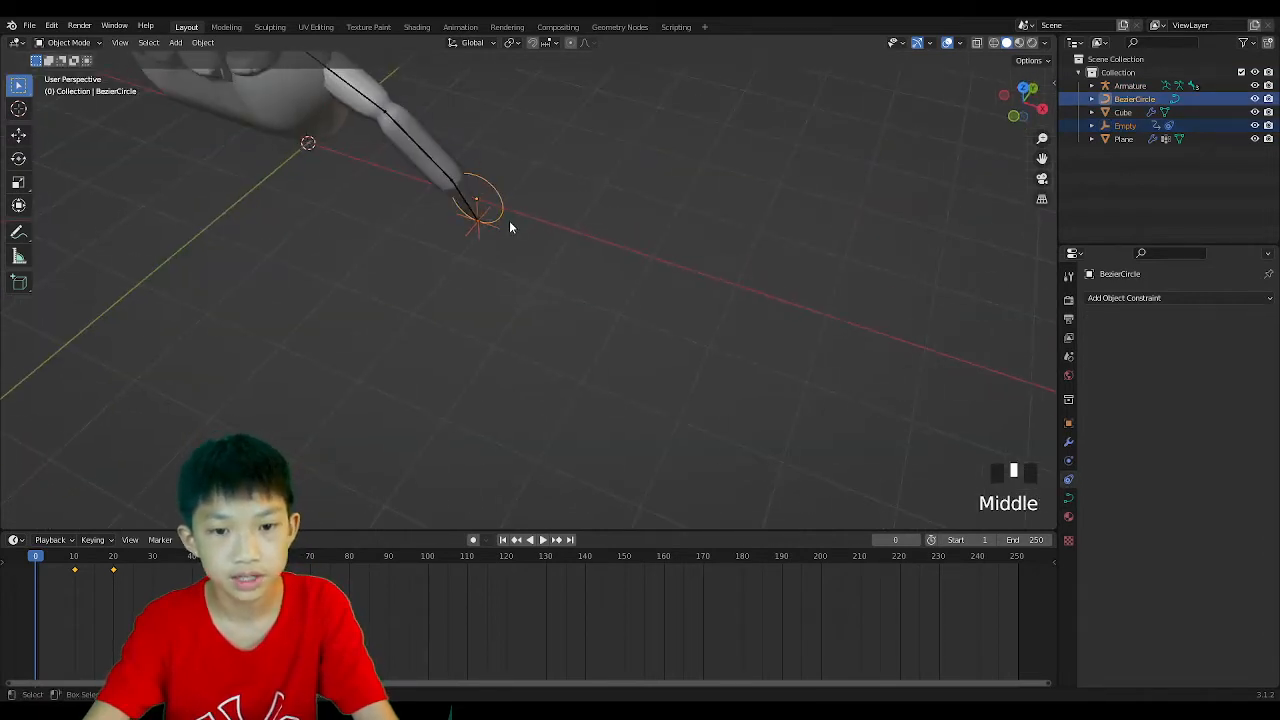
pyautogui.click(1022, 92)
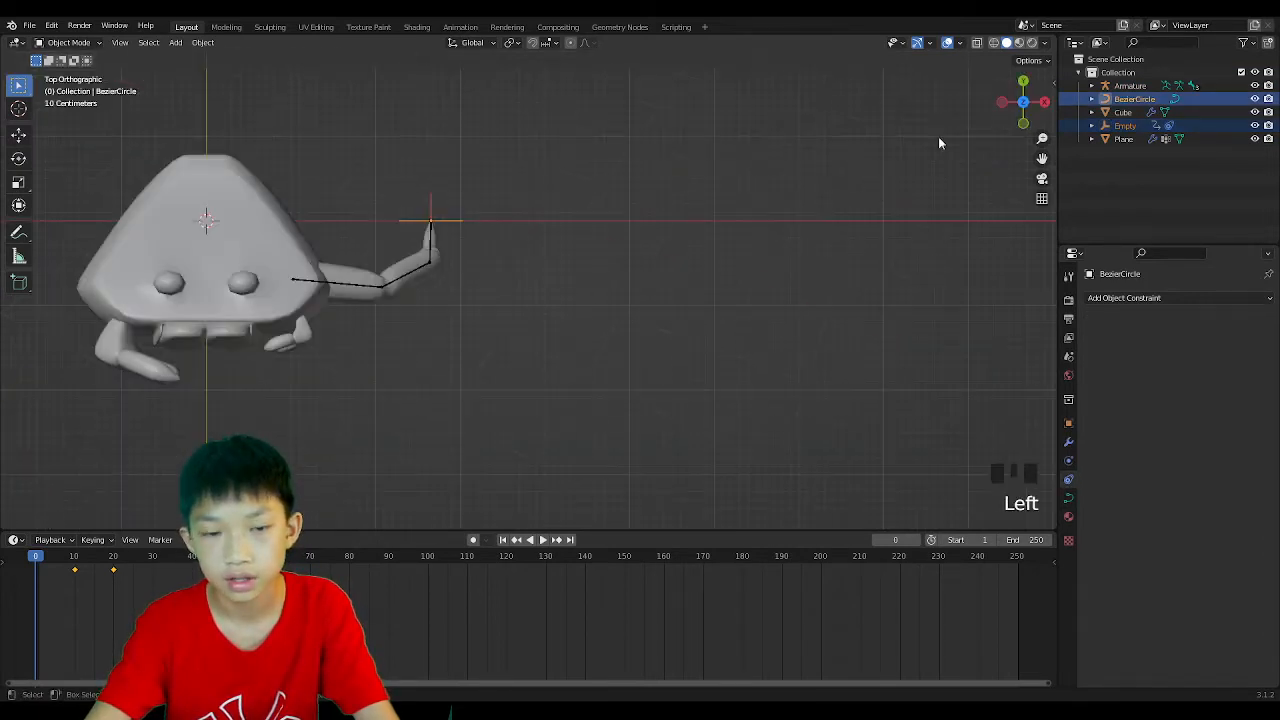
pyautogui.press('g')
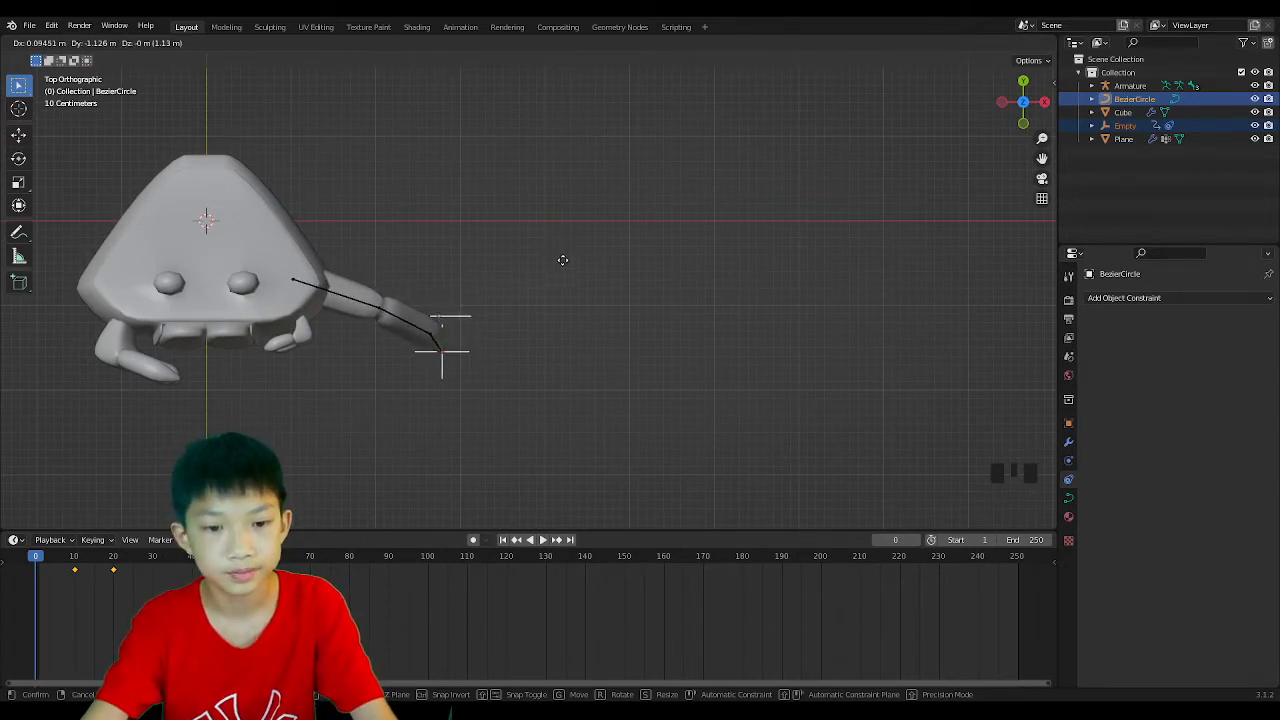
pyautogui.click(566, 268)
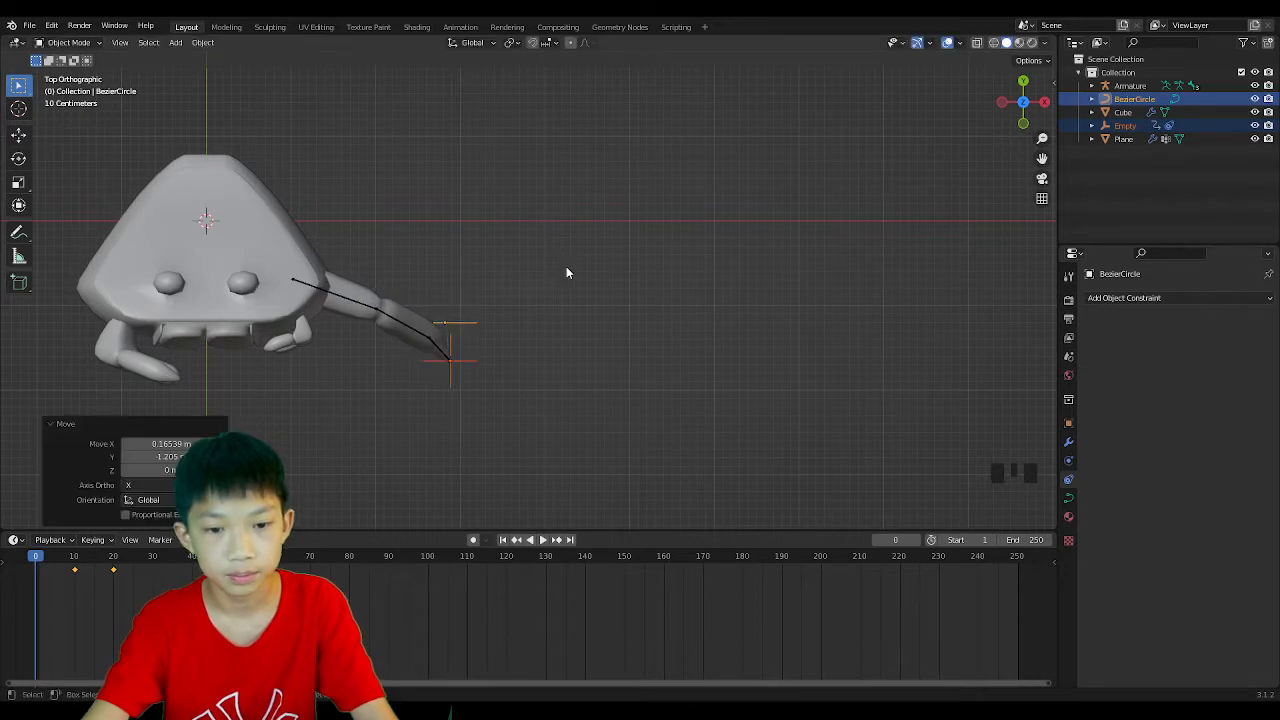
# Select only the empty and clear its location to snap it onto the Bezier circle at its new position.
pyautogui.click(483, 338)
pyautogui.moveTo(474, 343); pyautogui.dragTo(504, 228, button='middle')
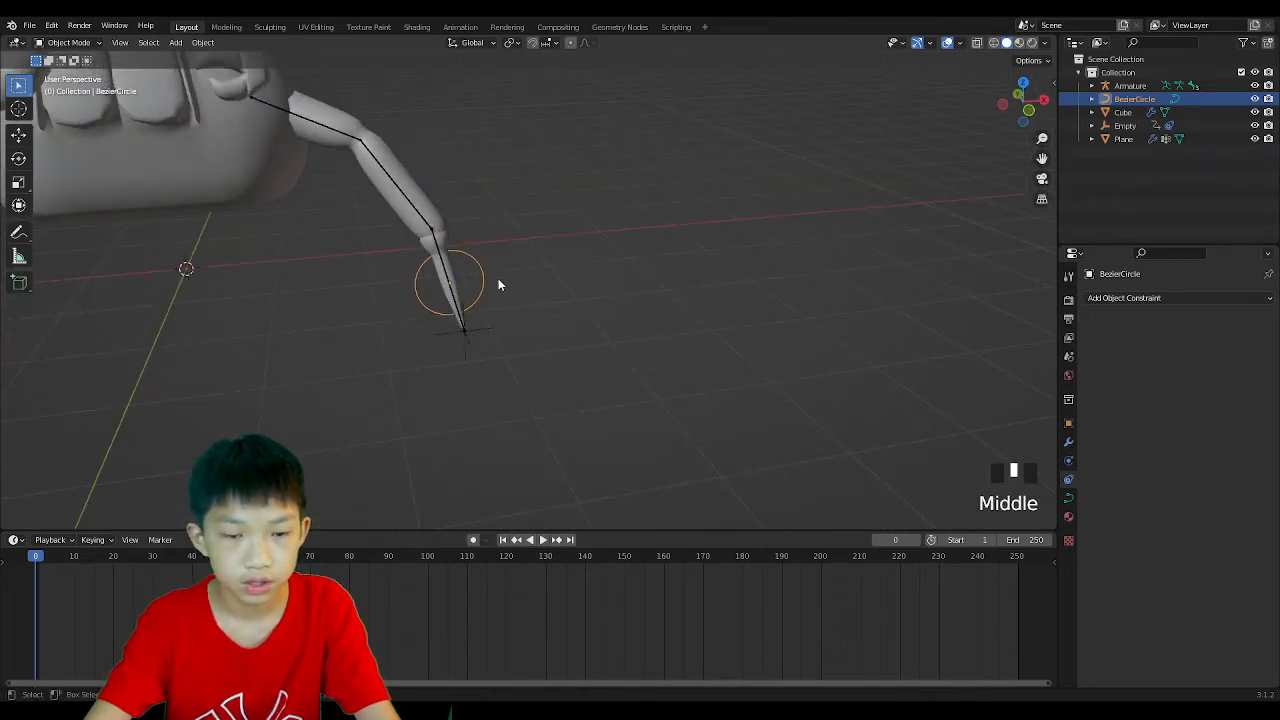
pyautogui.moveTo(498, 285); pyautogui.dragTo(428, 318, button='middle')
pyautogui.click(430, 312)
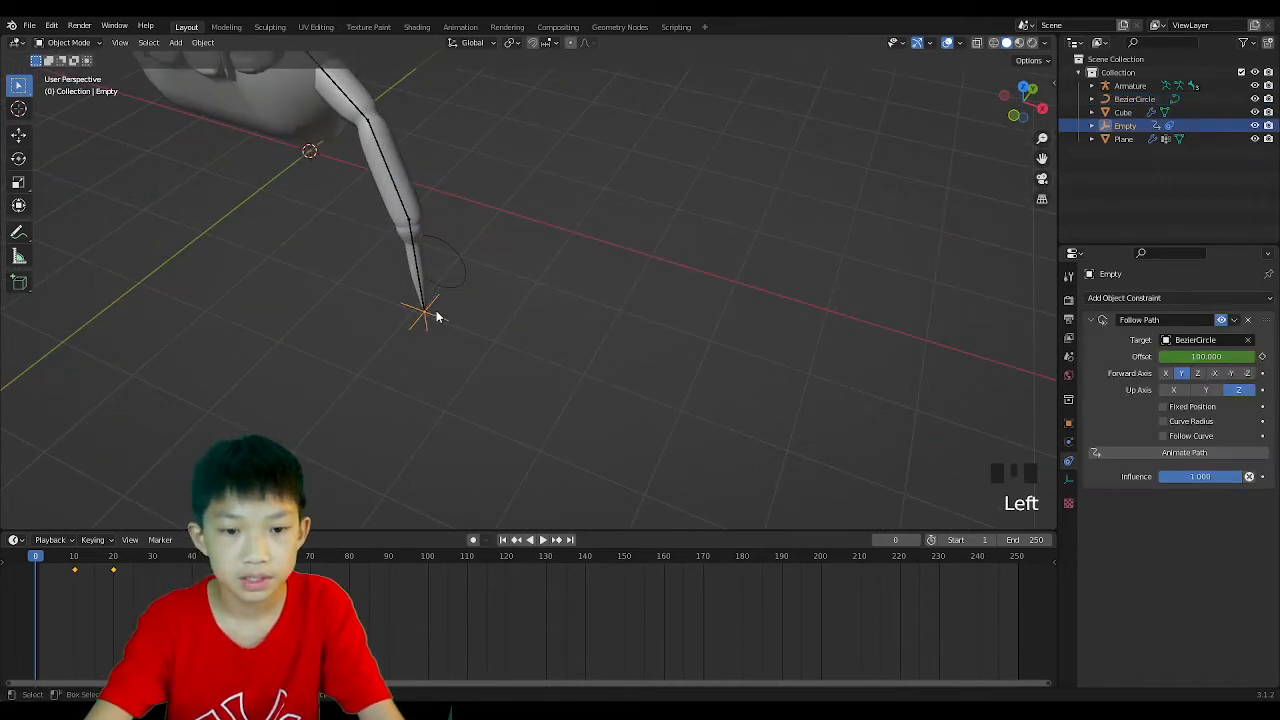
pyautogui.hotkey('alt', 'g')
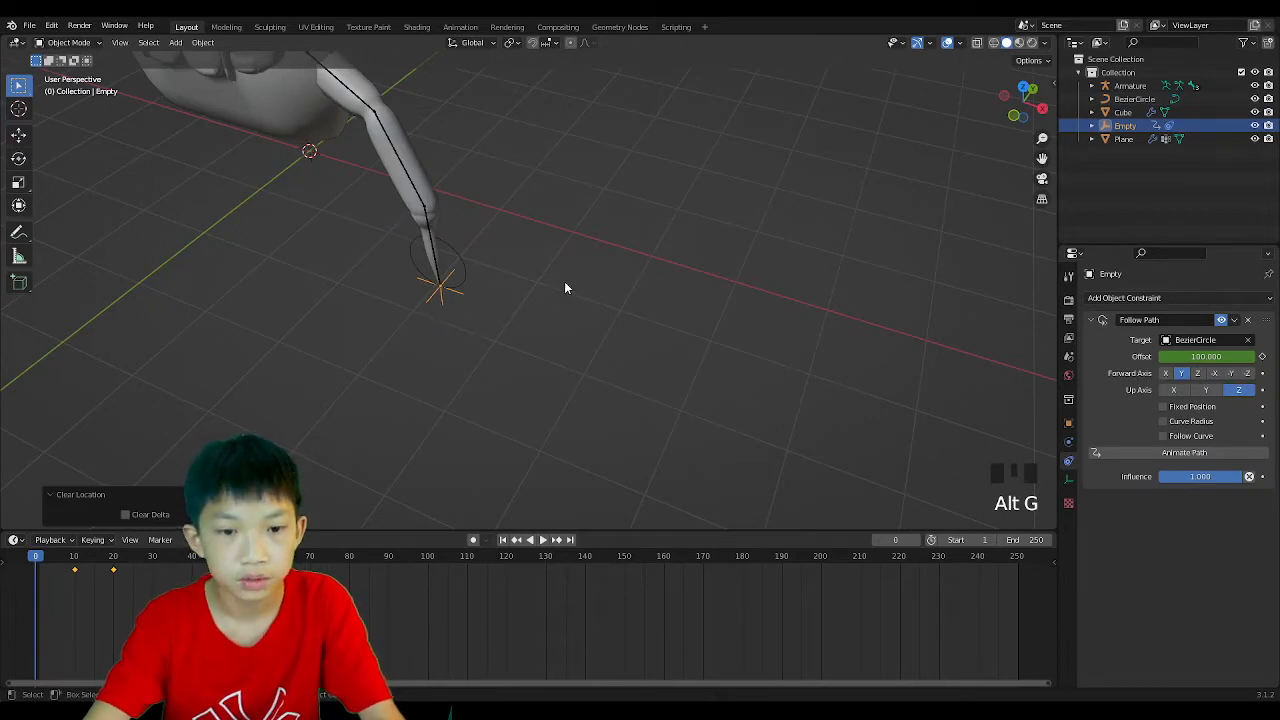
pyautogui.moveTo(565, 288); pyautogui.dragTo(509, 177, button='middle')
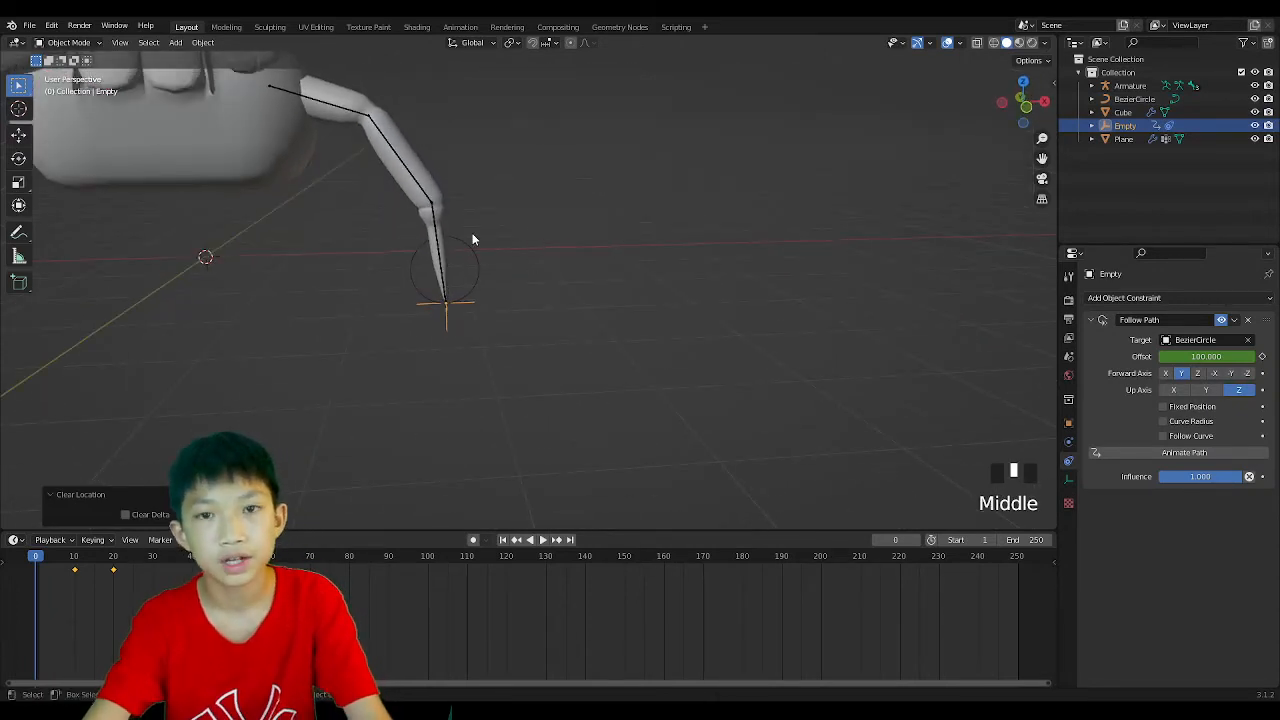
# Deselect everything and play the animation in front view to check how the limb tip travels around the circle.
pyautogui.scroll(2, 492, 267)
pyautogui.click(454, 287)
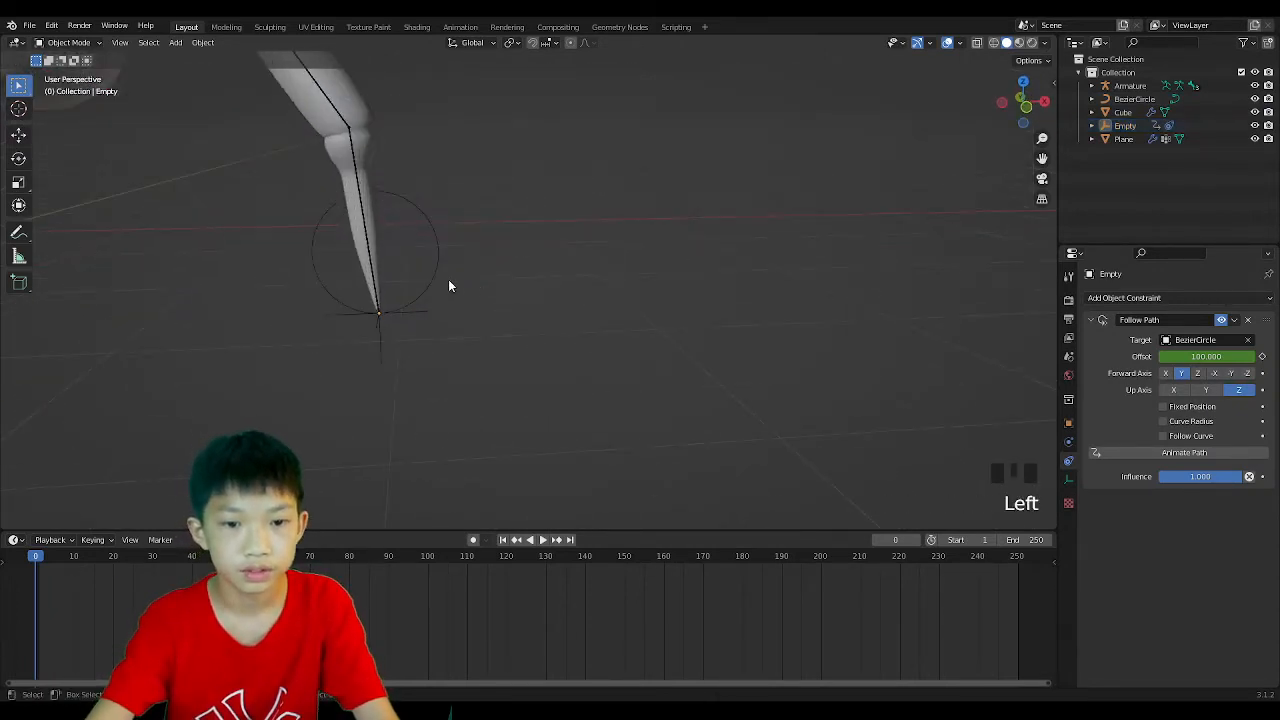
pyautogui.click(1043, 108)
pyautogui.scroll(-2, 398, 243)
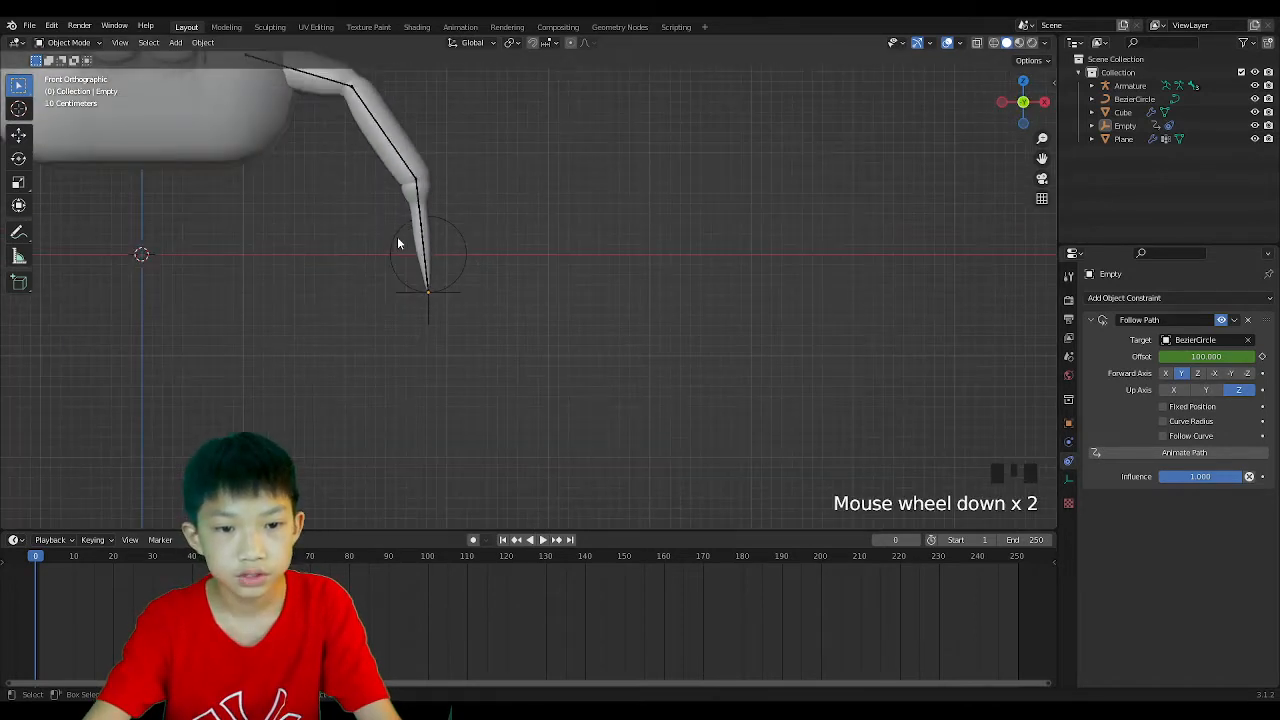
pyautogui.moveTo(374, 362); pyautogui.dragTo(524, 238)
pyautogui.click(478, 305)
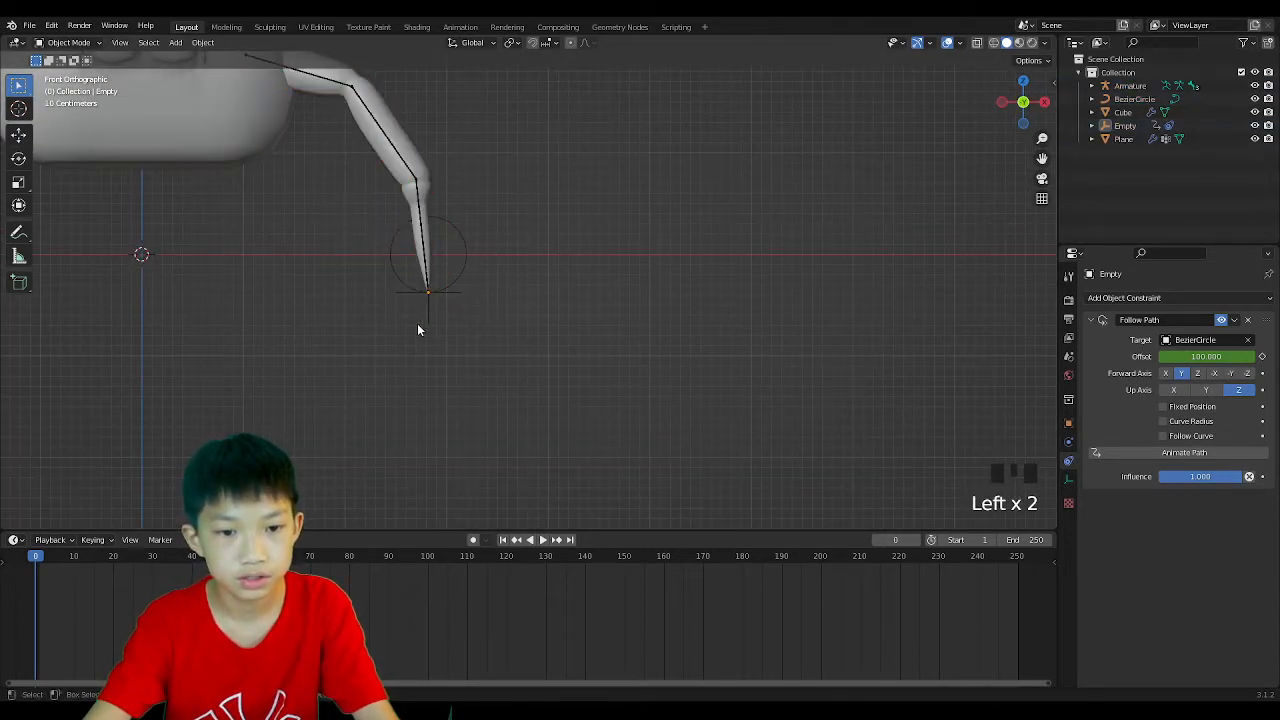
pyautogui.press('space')
pyautogui.press('space')
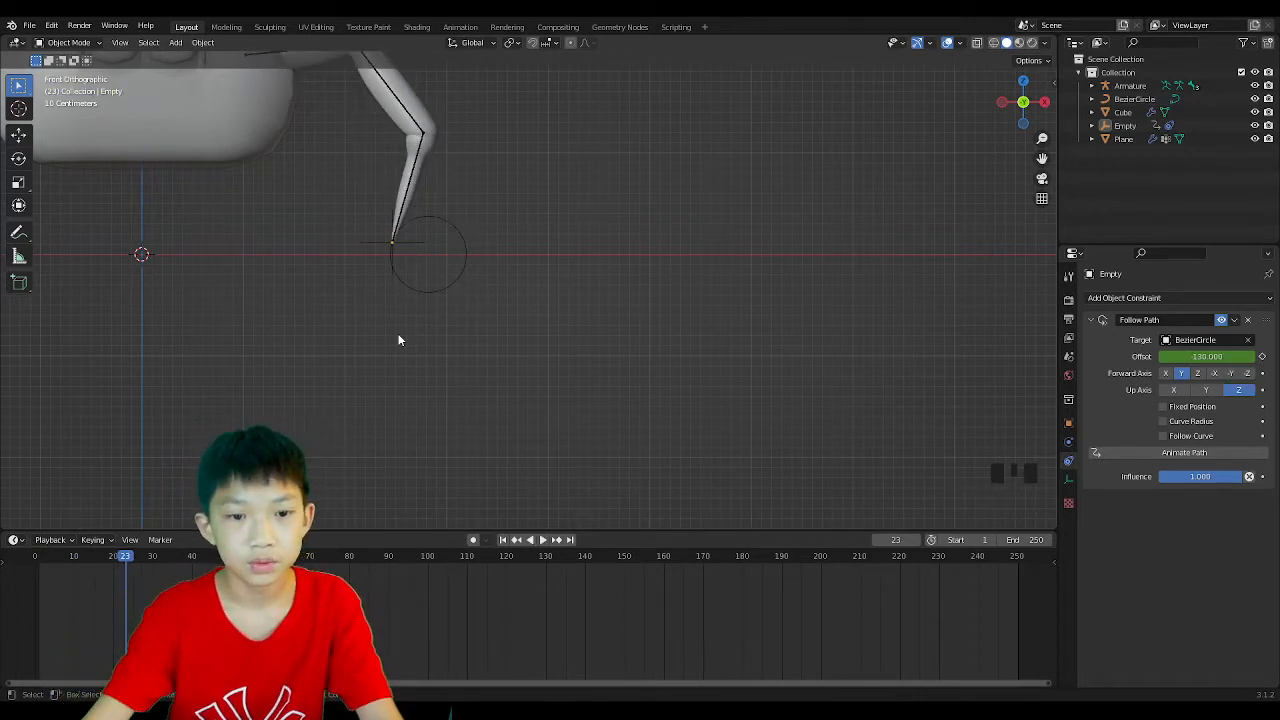
# Edit the Bezier circle's points and move its bottom control point up about 0.38 m along Z.
pyautogui.click(440, 290)
pyautogui.press('Tab')
pyautogui.scroll(2, 444, 282)
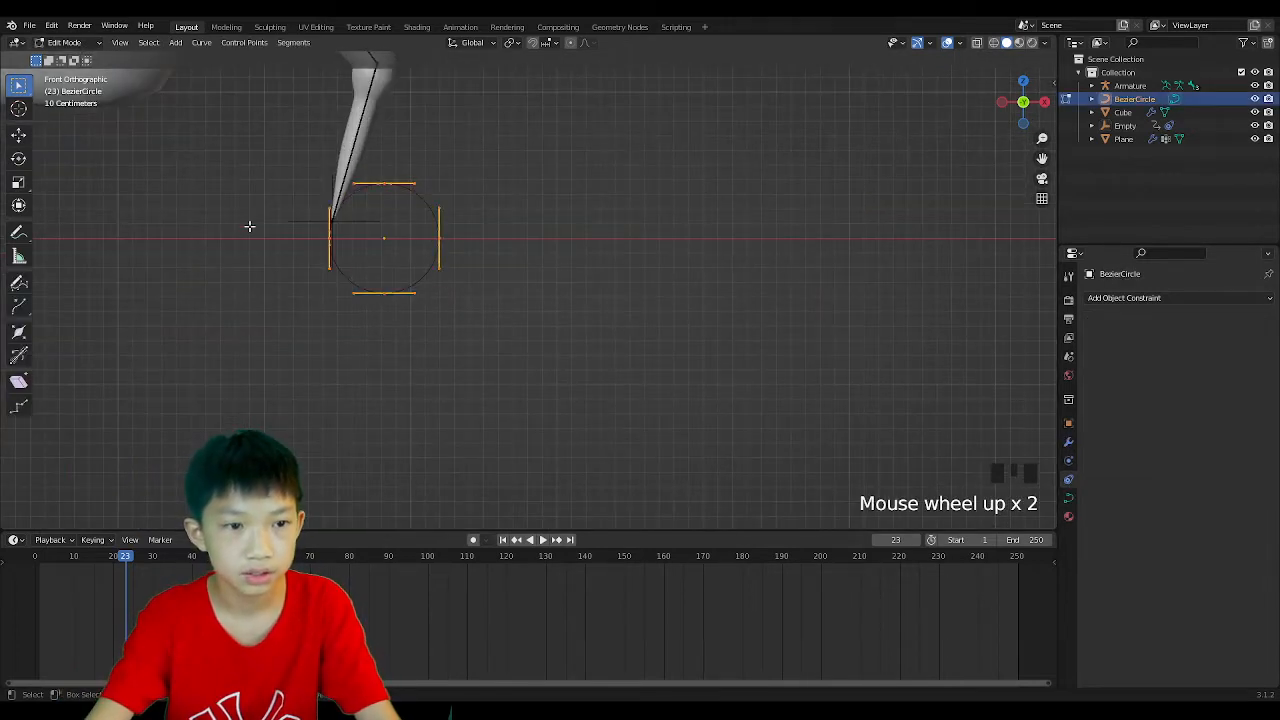
pyautogui.press('Tab')
pyautogui.press('Tab')
pyautogui.scroll(3, 400, 290)
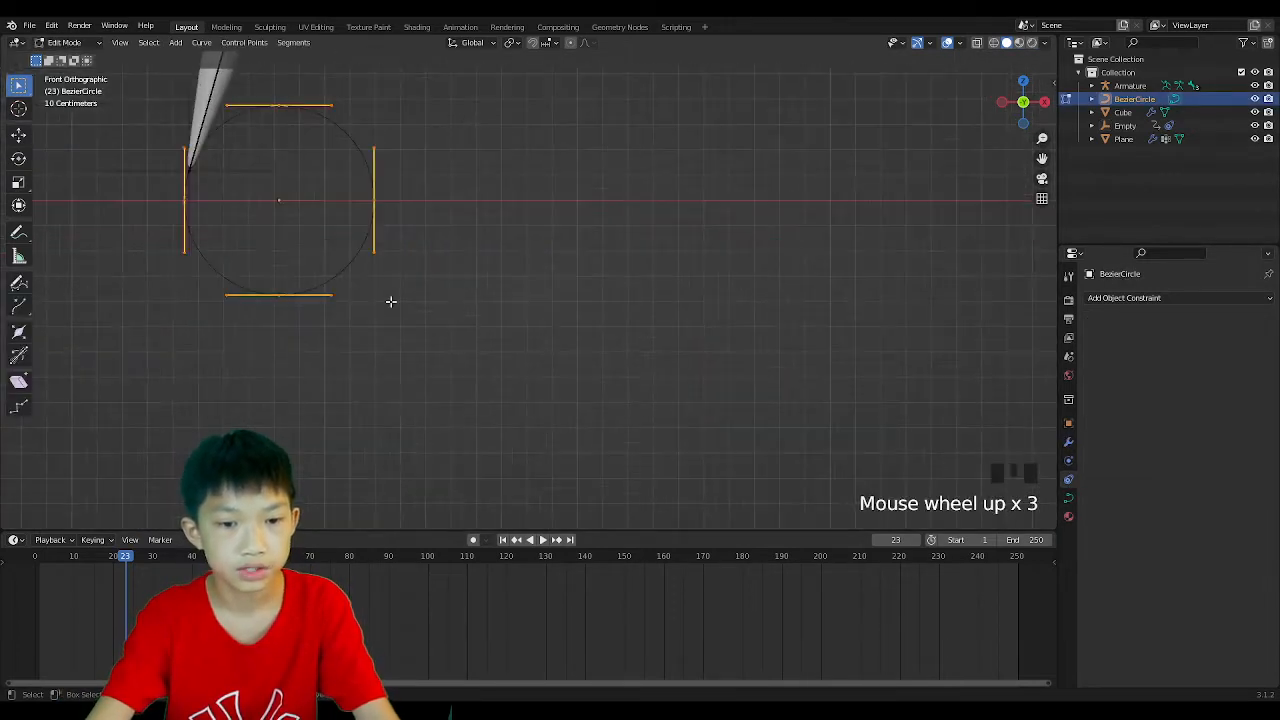
pyautogui.keyDown('shift'); pyautogui.moveTo(391, 300); pyautogui.dragTo(506, 340, button='middle'); pyautogui.keyUp('shift')
pyautogui.press('g')
pyautogui.press('z')
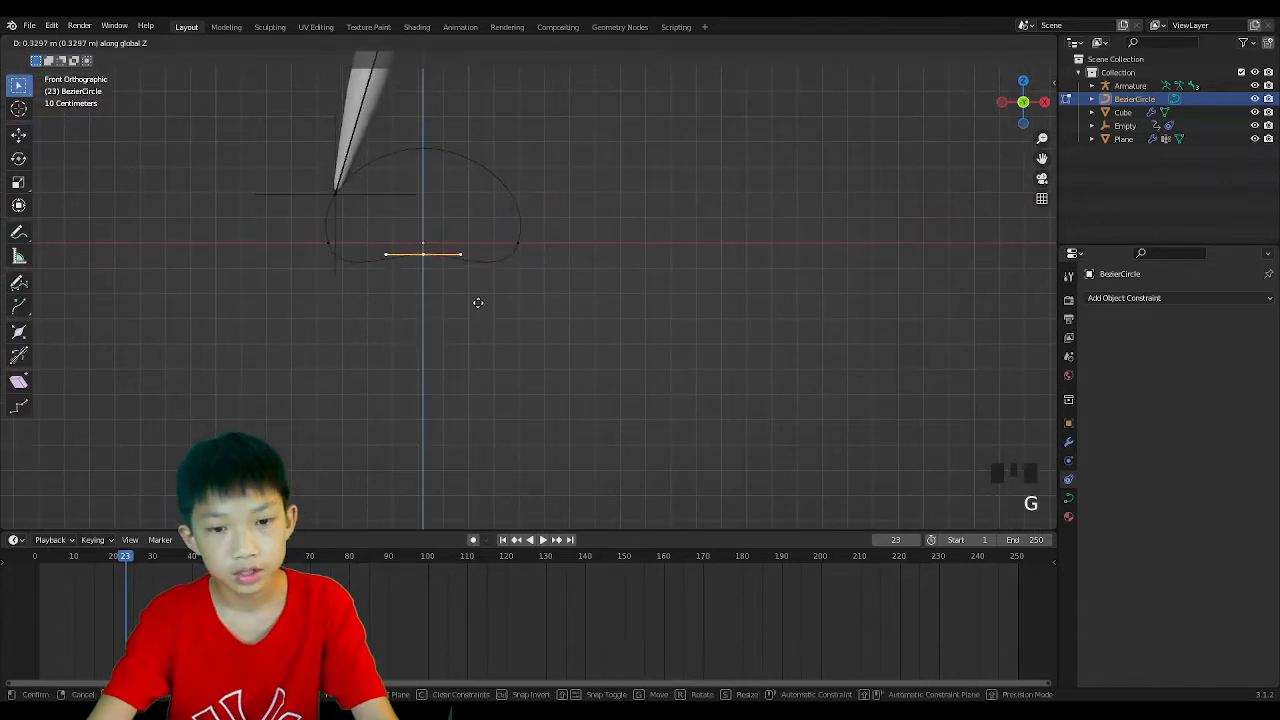
pyautogui.click(491, 285)
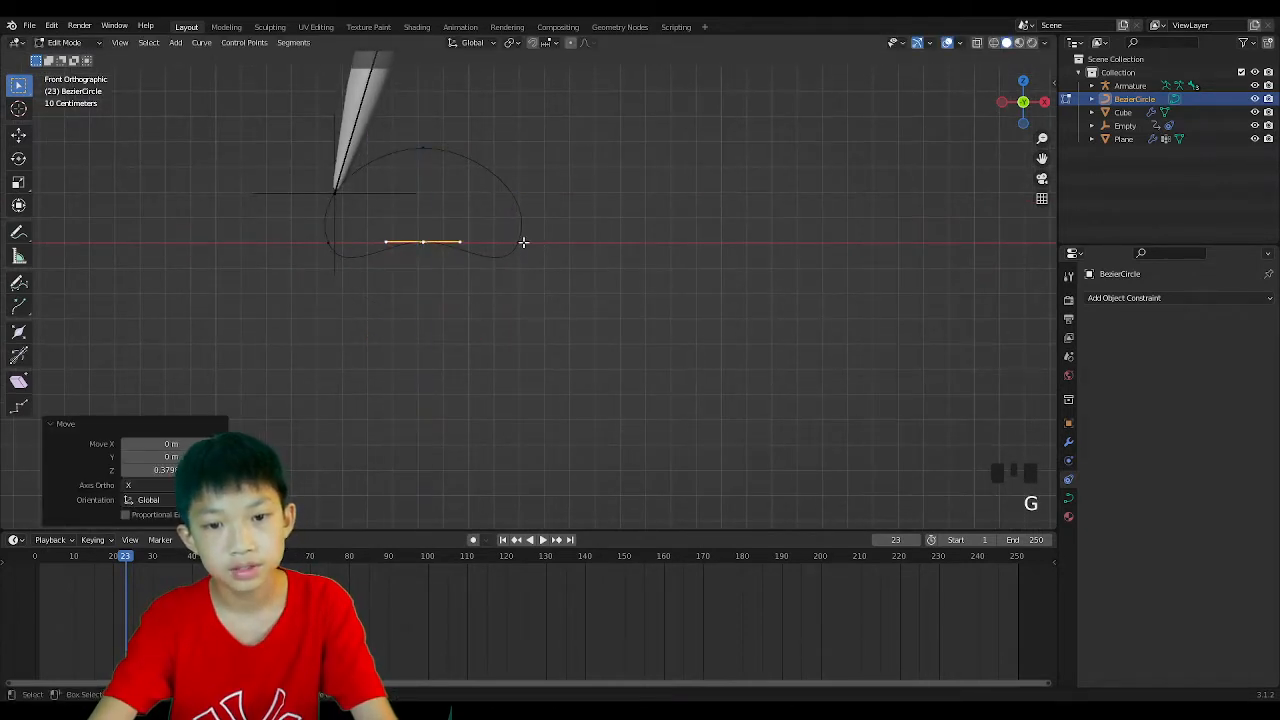
# Select the circle's two side points, invert the selection, and move it up about 0.13 m along Z to level the side handles.
pyautogui.click(521, 242)
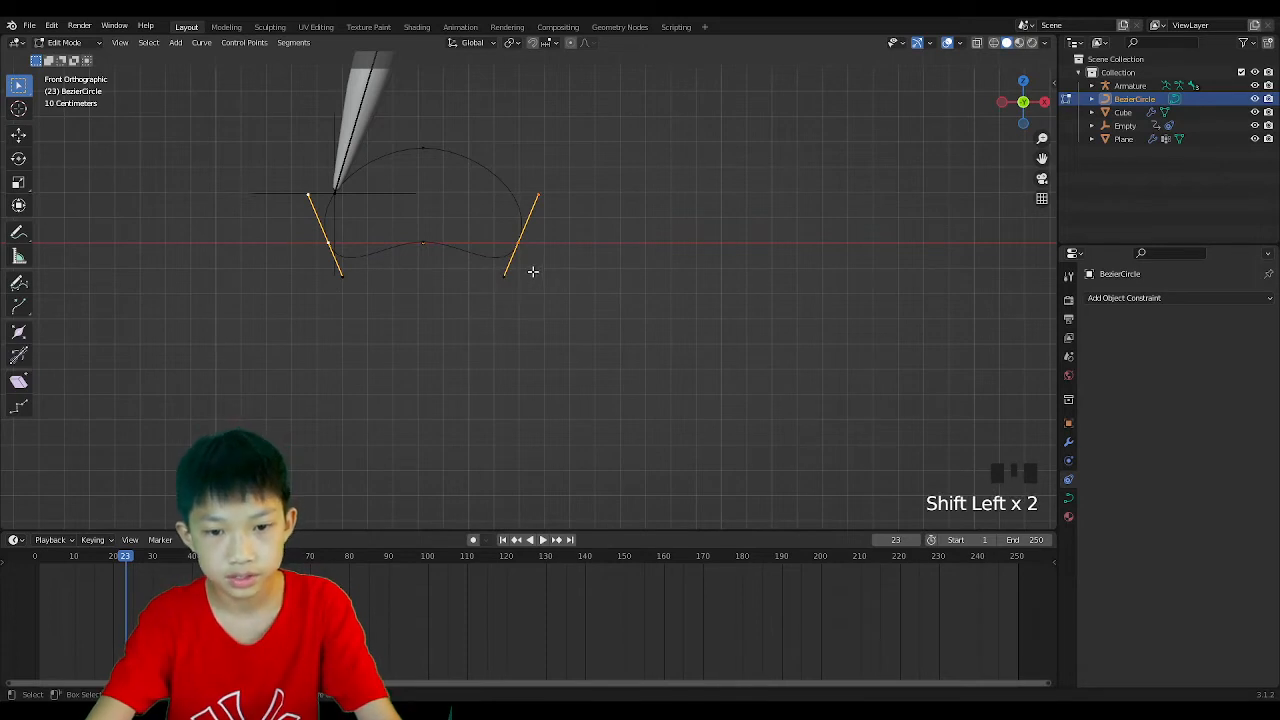
pyautogui.hotkey('ctrl', 'i')
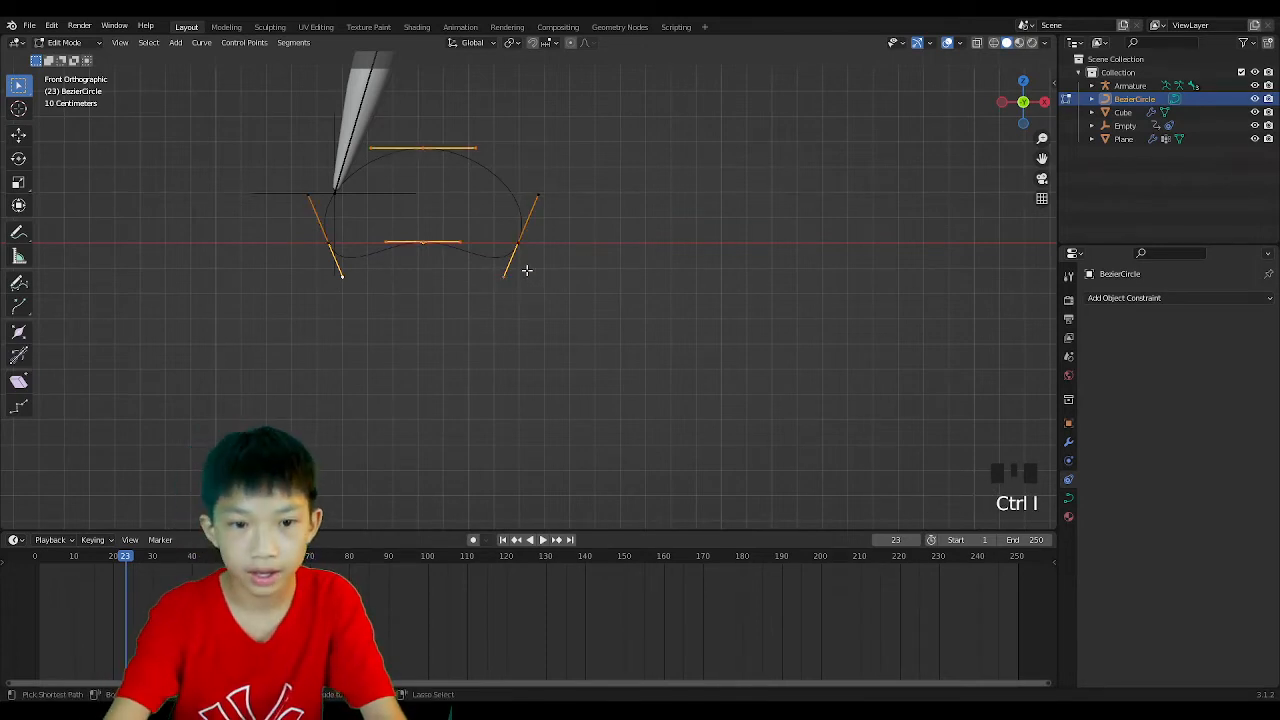
pyautogui.press('g')
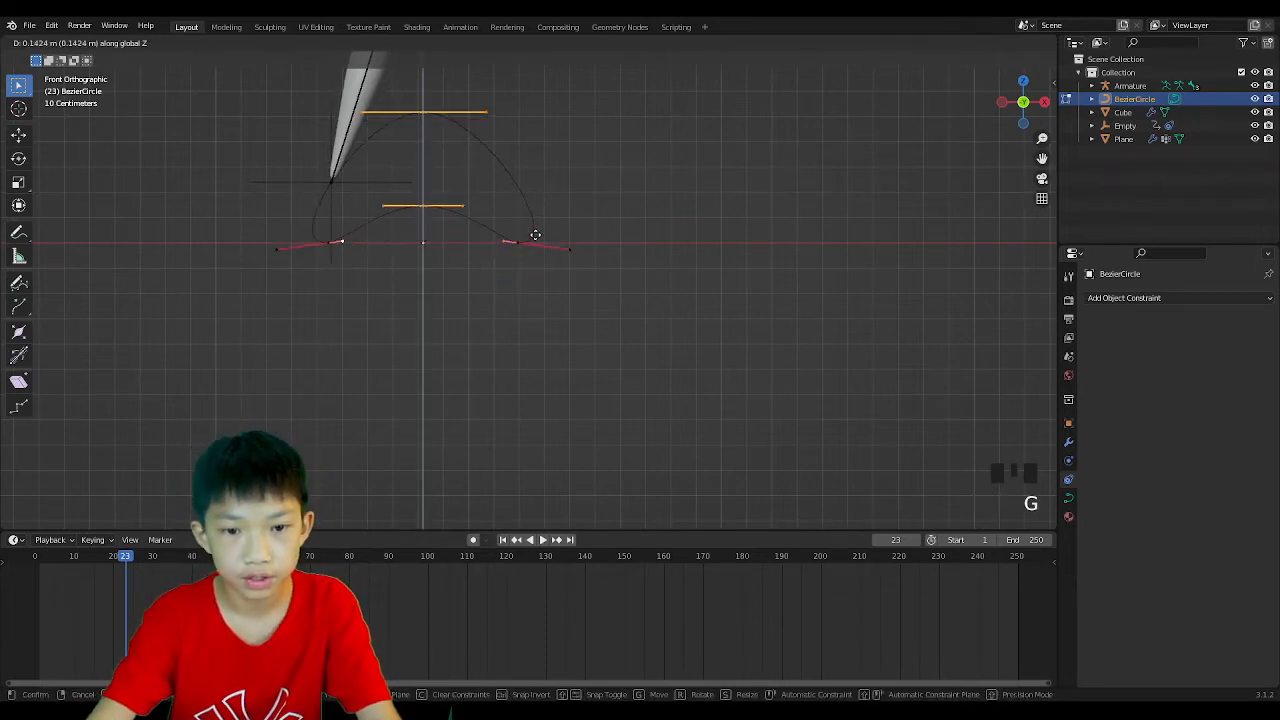
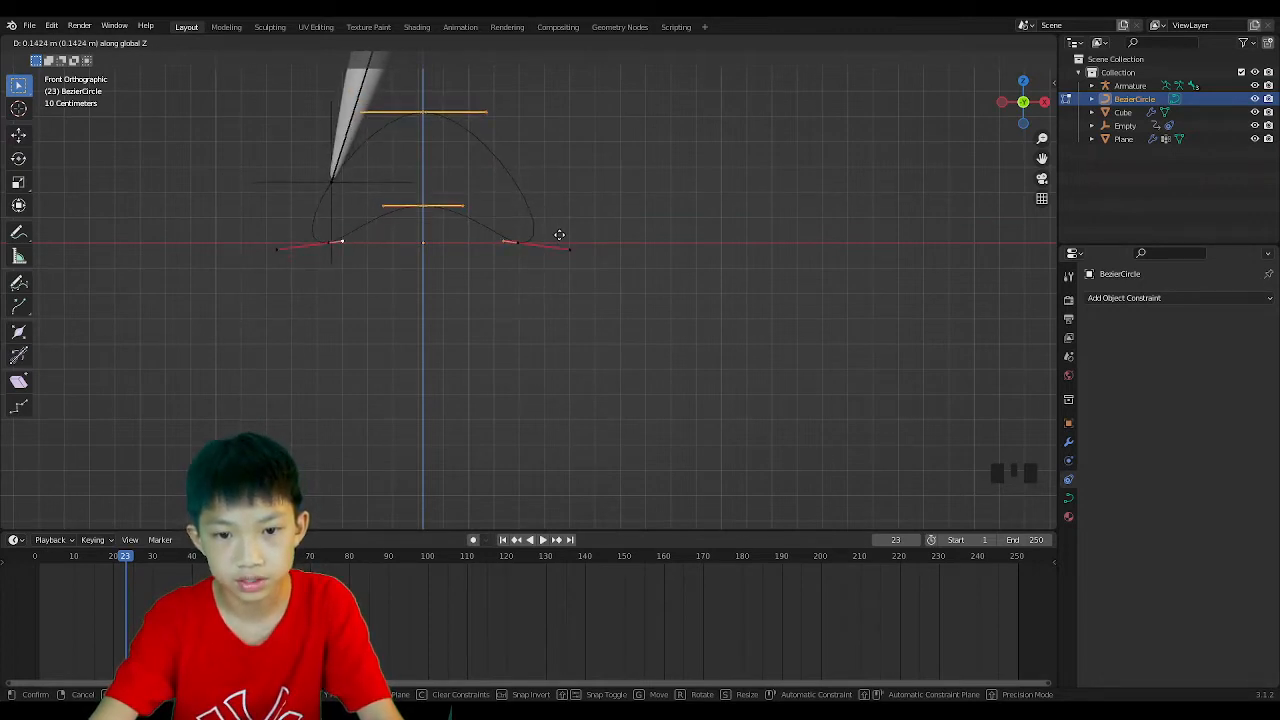
pyautogui.click(559, 237)
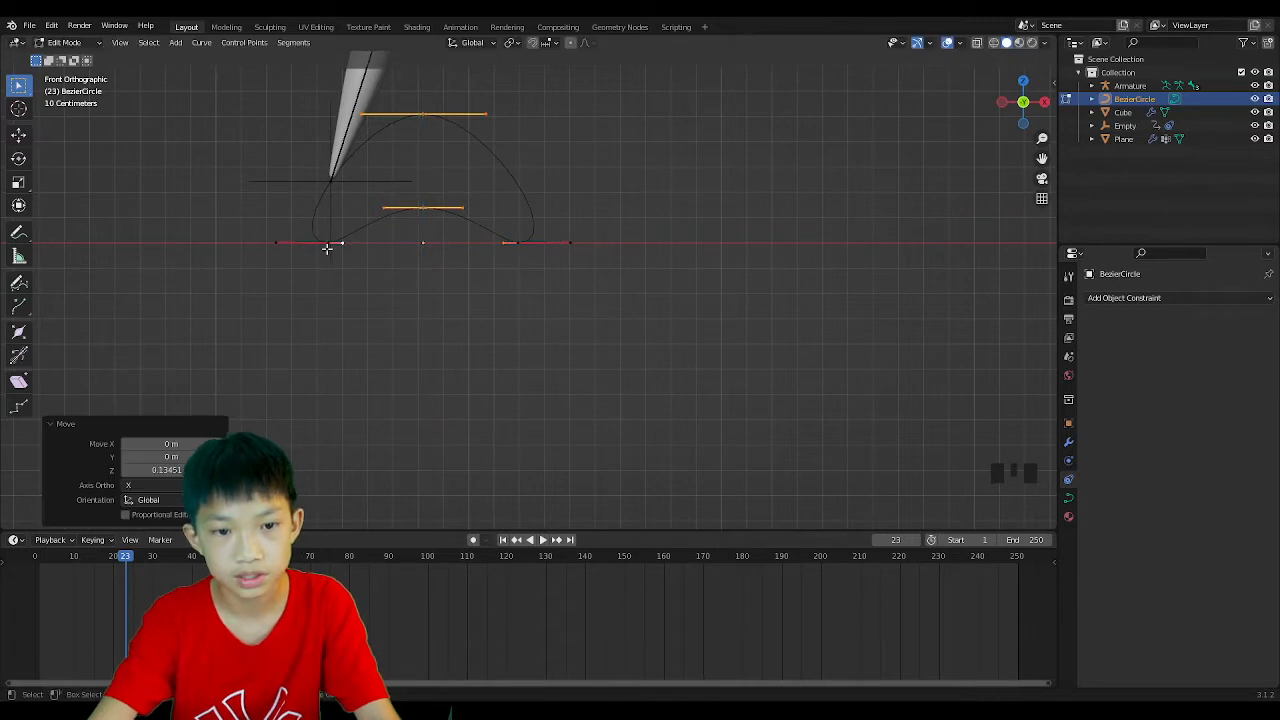
# Move the curve's bottom control point down about 0.13 m along Z, in line with the side points.
pyautogui.click(425, 219)
pyautogui.press('g')
pyautogui.press('z')
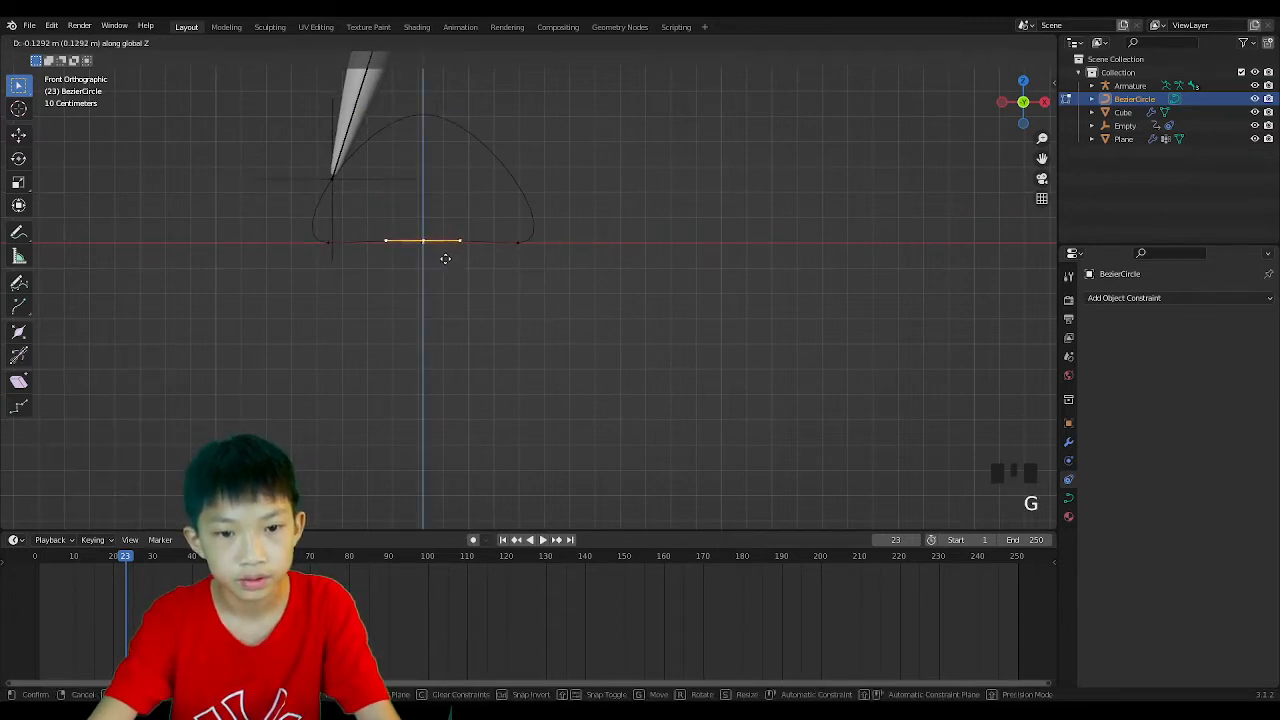
pyautogui.click(445, 260)
# Scale up the handles of the curve's top control point to round the arch.
pyautogui.click(427, 186)
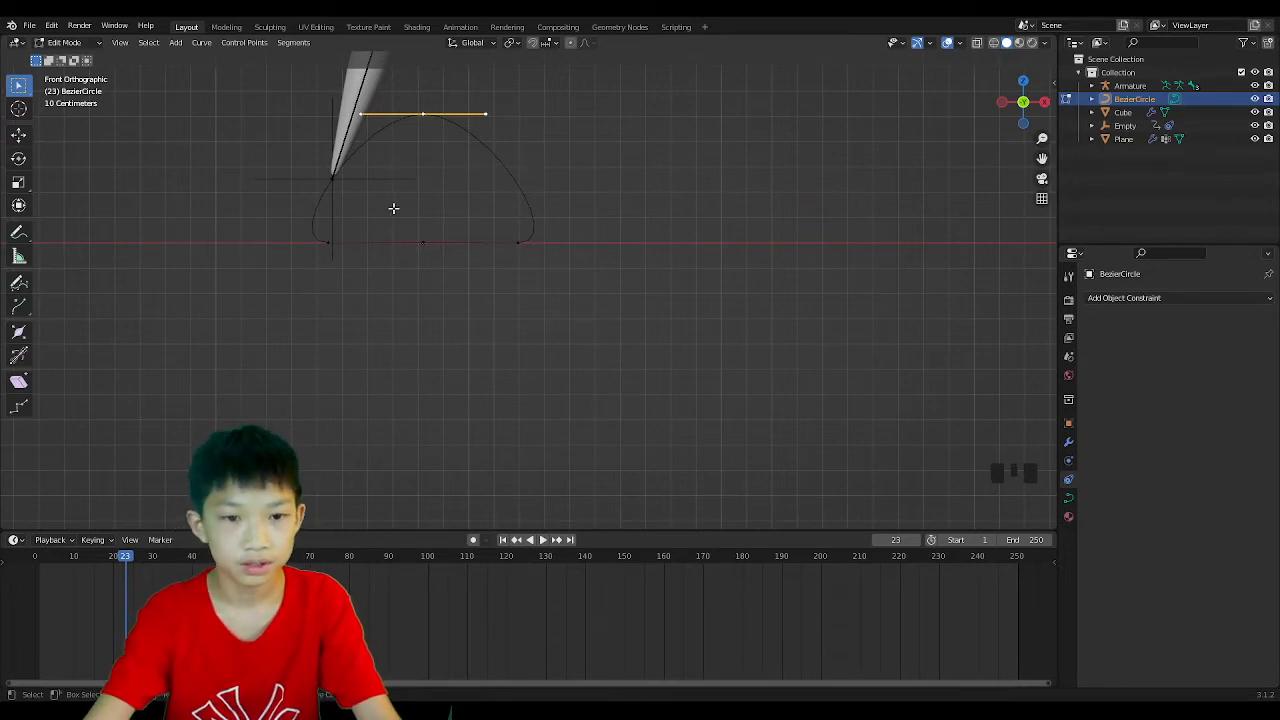
pyautogui.press('s')
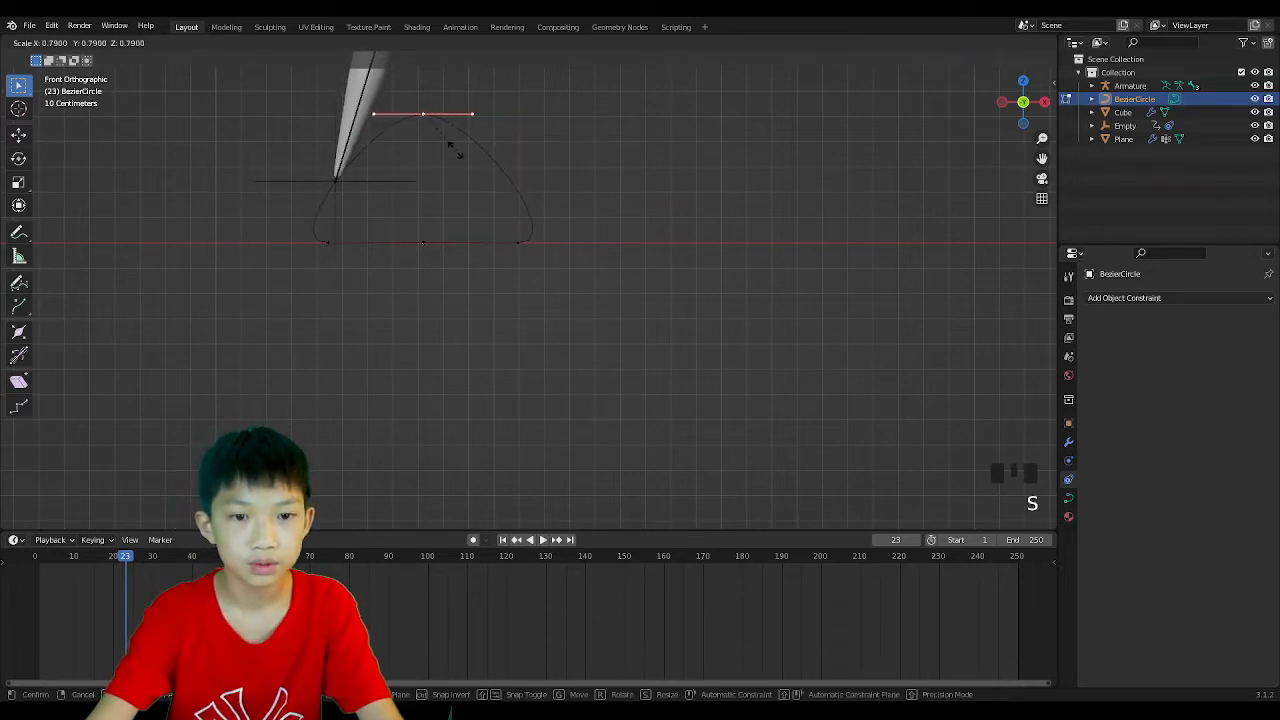
pyautogui.rightClick(451, 149)
pyautogui.press('s')
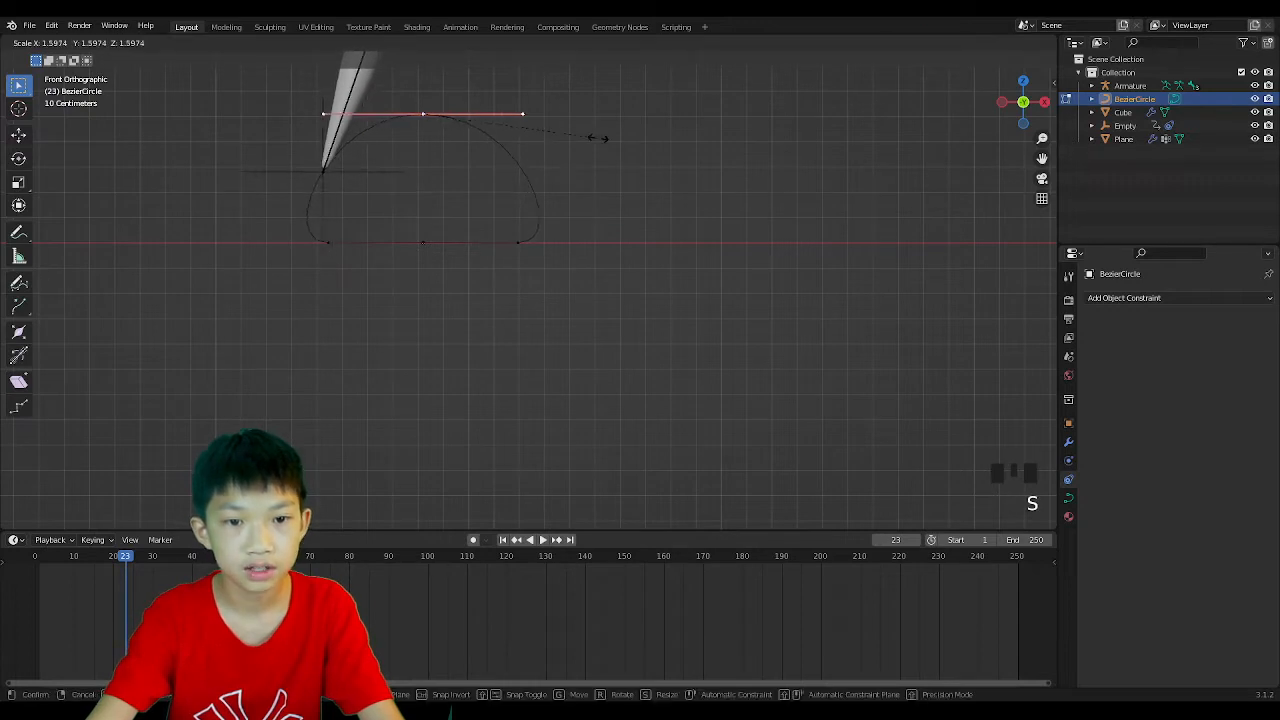
pyautogui.click(640, 133)
# Nudge the curve's bottom control point down about 0.003 m along Z to flatten the base.
pyautogui.click(433, 241)
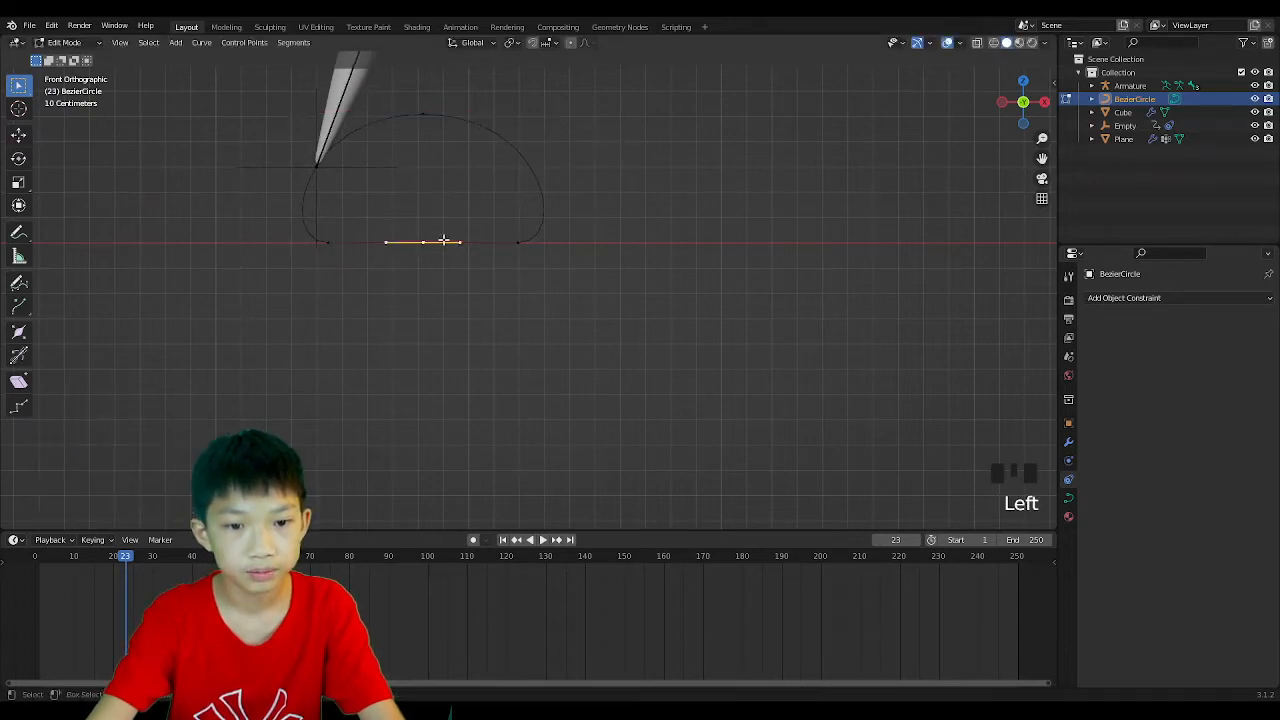
pyautogui.press('g')
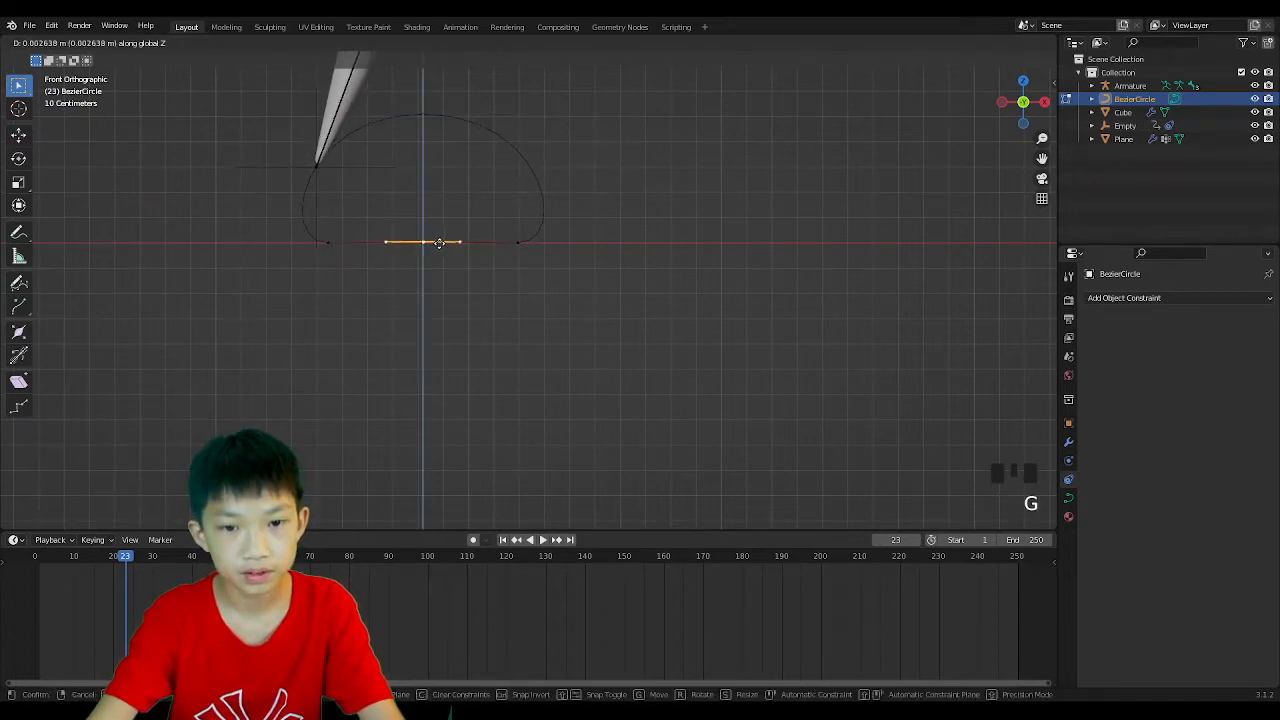
pyautogui.click(449, 244)
# Play the animation from several angles to check the limb's motion along the reshaped path, and return to frame 0.
pyautogui.moveTo(466, 237); pyautogui.dragTo(357, 237, button='middle')
pyautogui.scroll(-2, 344, 242)
pyautogui.press('space')
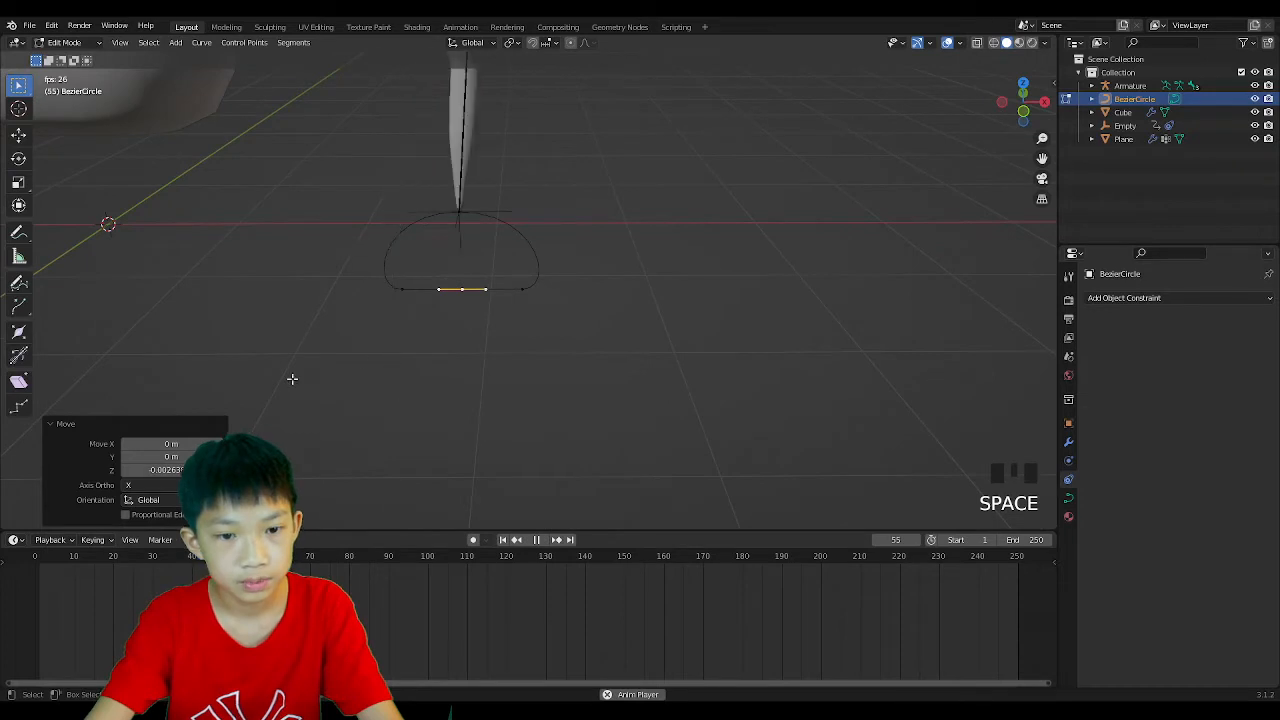
pyautogui.scroll(-3, 646, 329)
pyautogui.moveTo(646, 329); pyautogui.dragTo(454, 360, button='middle')
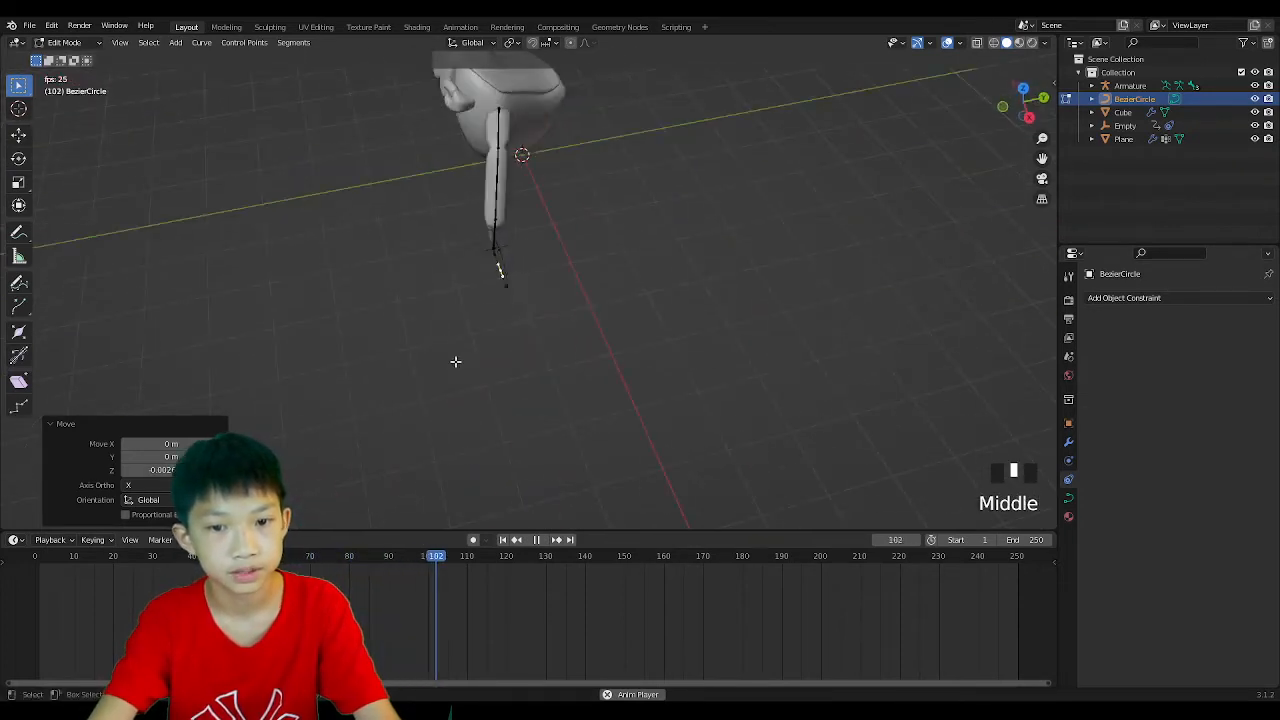
pyautogui.press('space')
pyautogui.moveTo(444, 562); pyautogui.dragTo(35, 600)
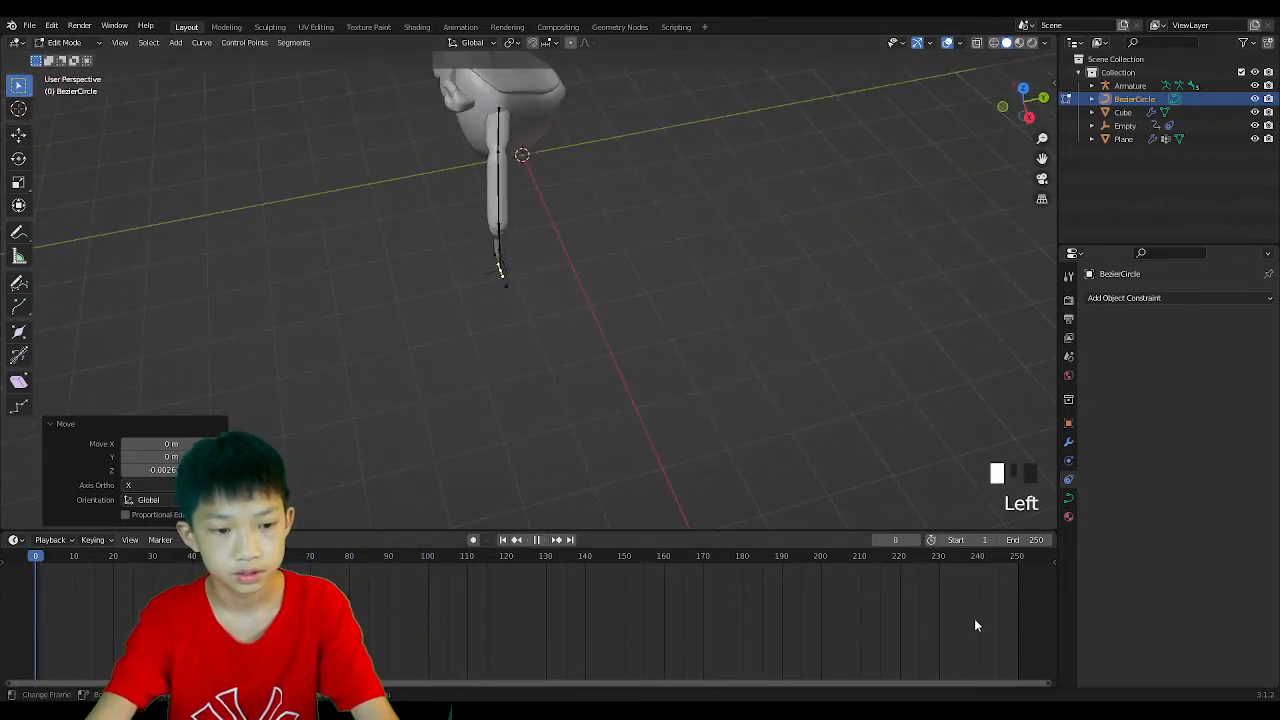
# Leave curve editing and select the Bezier circle, the empty, the limb mesh and the armature together.
pyautogui.click(1023, 90)
pyautogui.moveTo(446, 402); pyautogui.dragTo(581, 229)
pyautogui.moveTo(560, 292); pyautogui.dragTo(609, 156, button='middle')
pyautogui.click(609, 156)
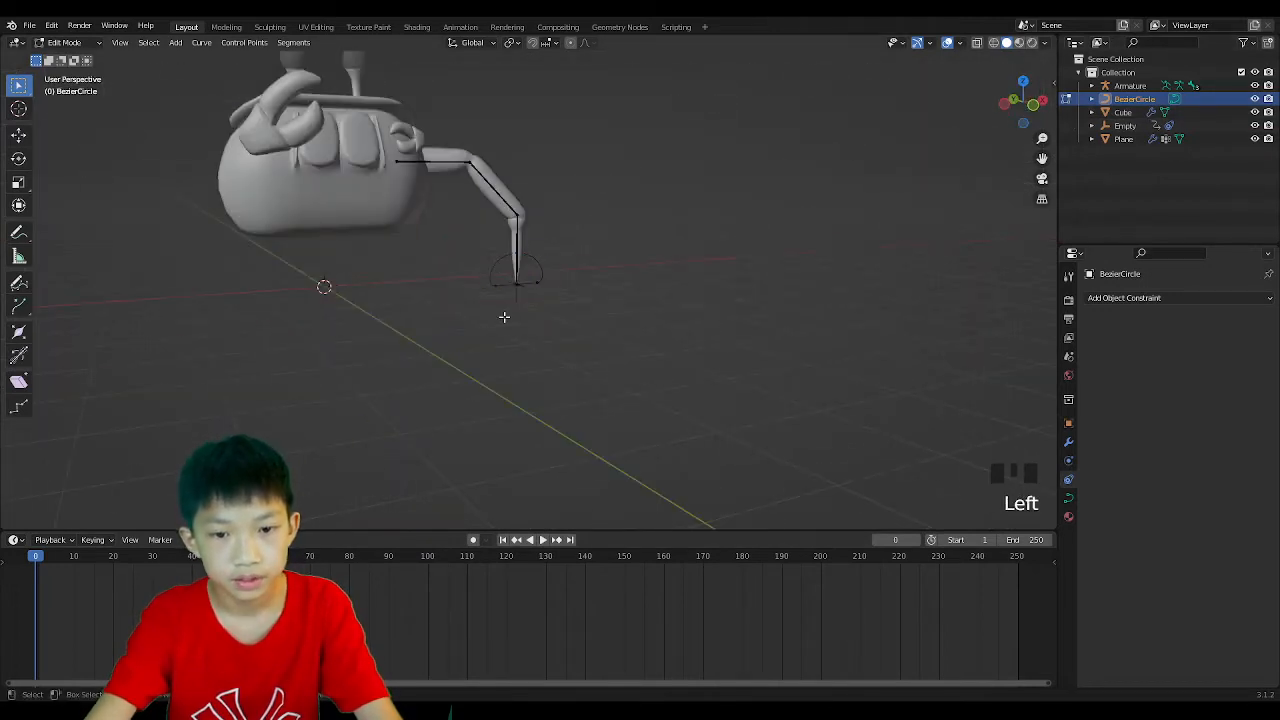
pyautogui.press('Tab')
pyautogui.click(540, 274)
pyautogui.click(539, 271)
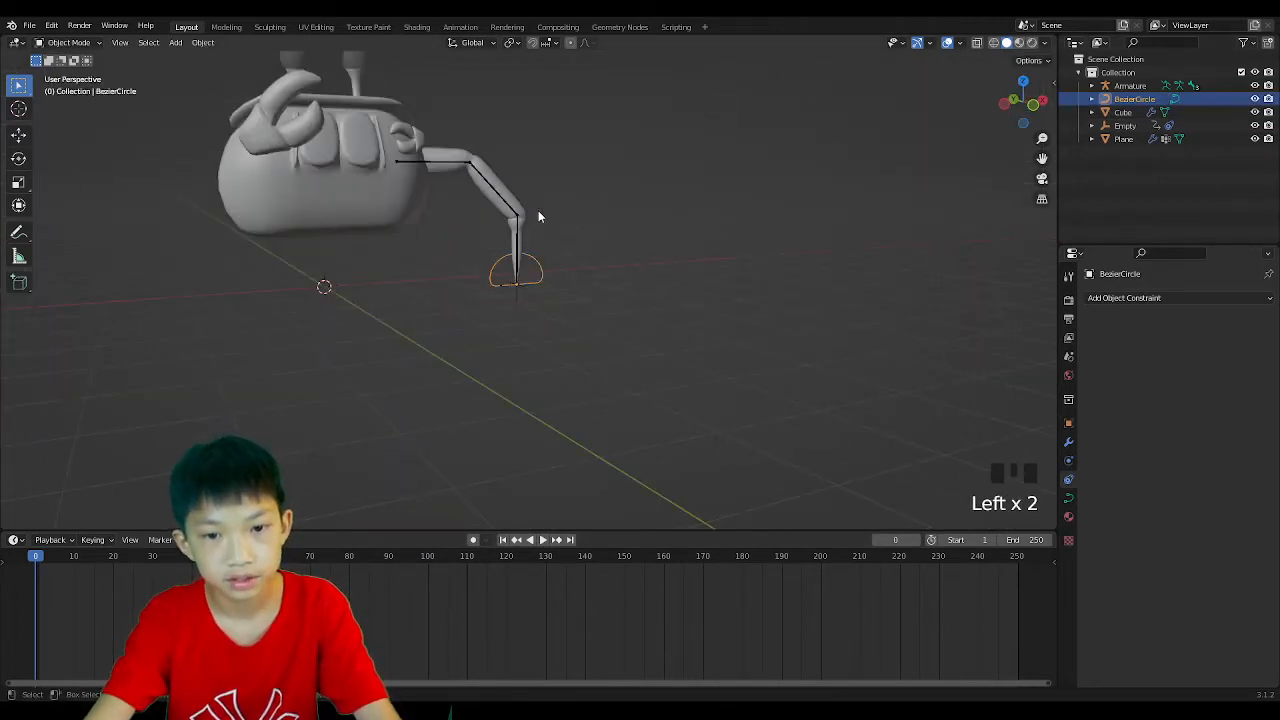
pyautogui.scroll(4, 505, 298)
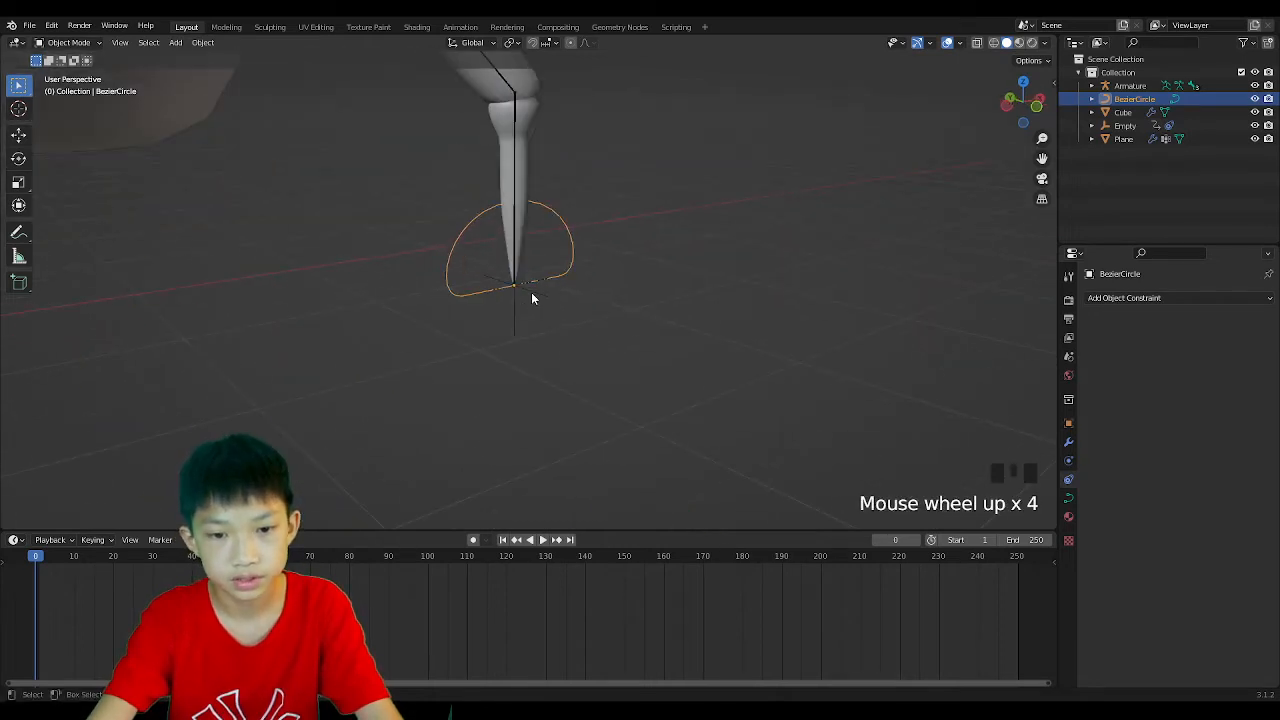
pyautogui.keyDown('shift'); pyautogui.click(532, 291); pyautogui.keyUp('shift')
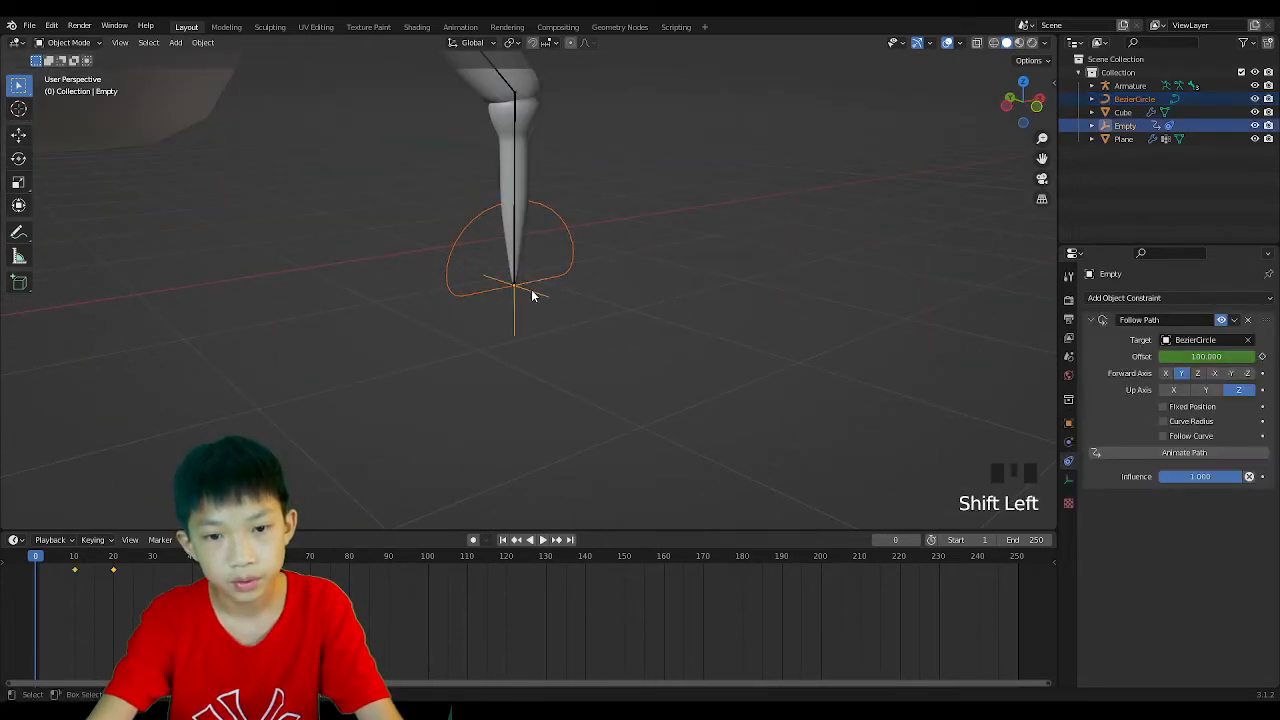
pyautogui.keyDown('shift'); pyautogui.click(504, 168); pyautogui.keyUp('shift')
pyautogui.keyDown('shift'); pyautogui.click(517, 125); pyautogui.keyUp('shift')
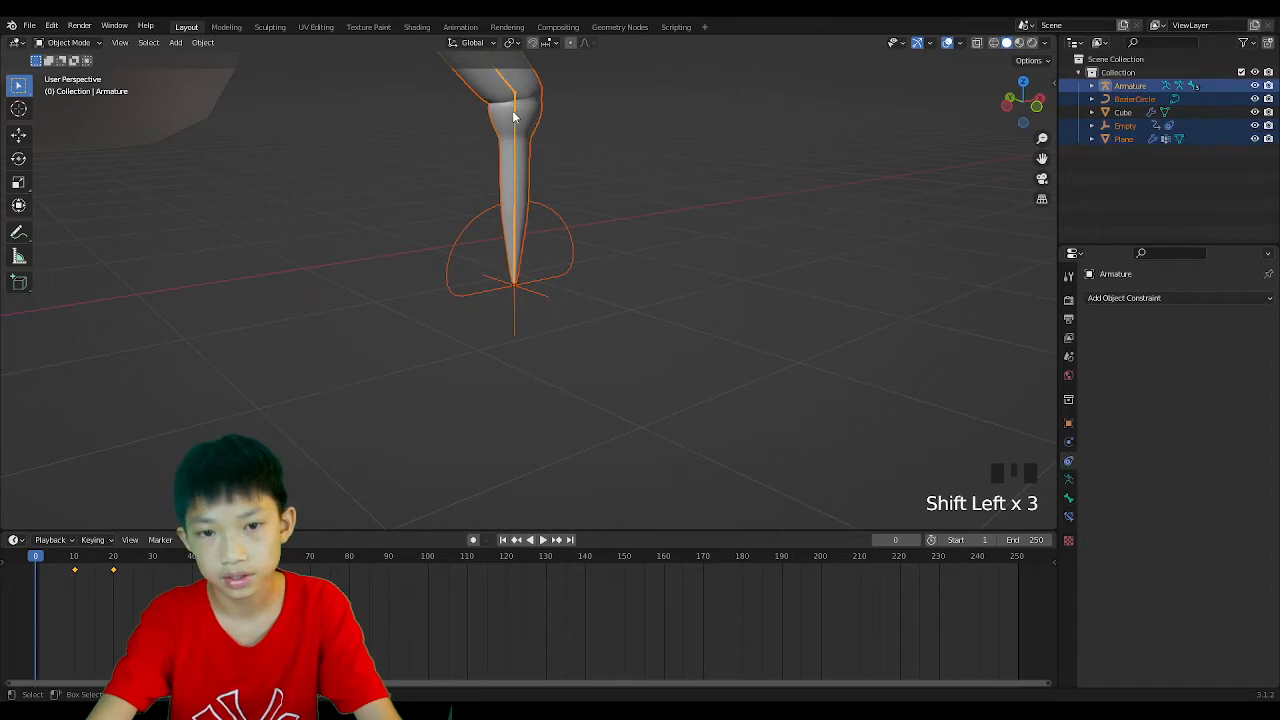
# Duplicate the selected limb rig in top view and move the copy about -0.15 m along X and 0.55 m along Y.
pyautogui.click(439, 410)
pyautogui.moveTo(439, 410); pyautogui.dragTo(697, 70)
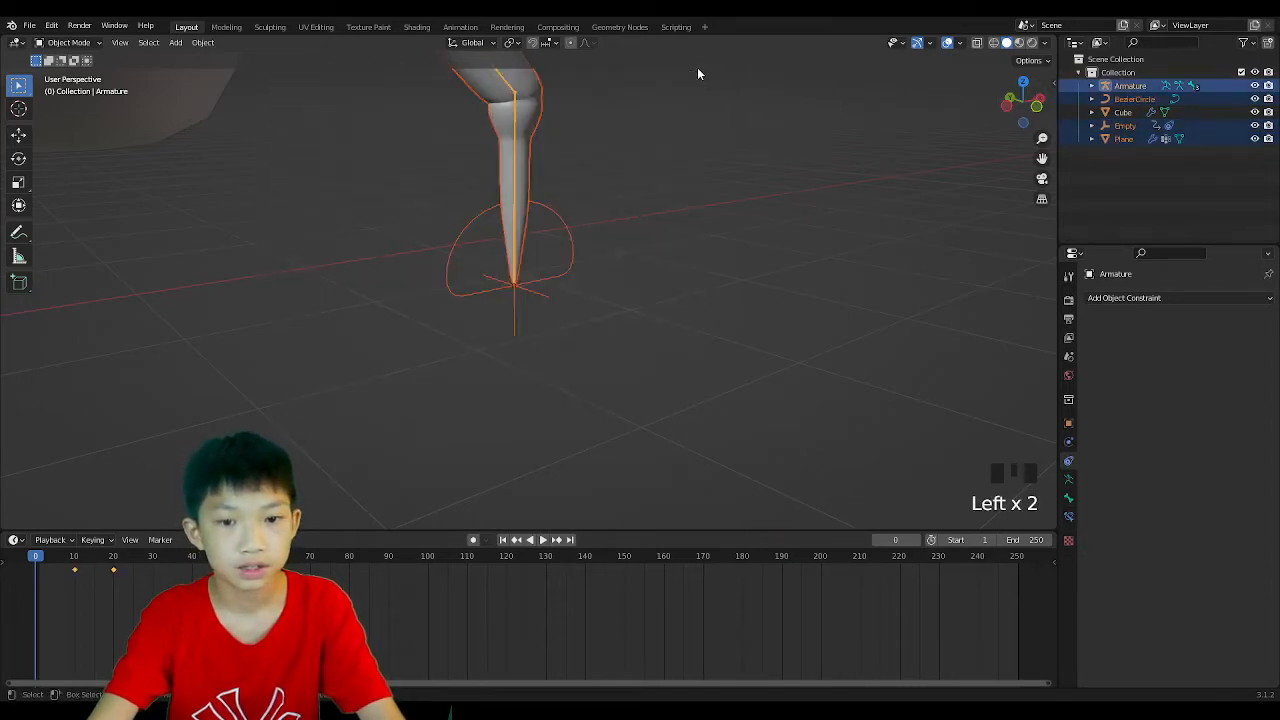
pyautogui.moveTo(687, 98); pyautogui.dragTo(594, 191, button='middle')
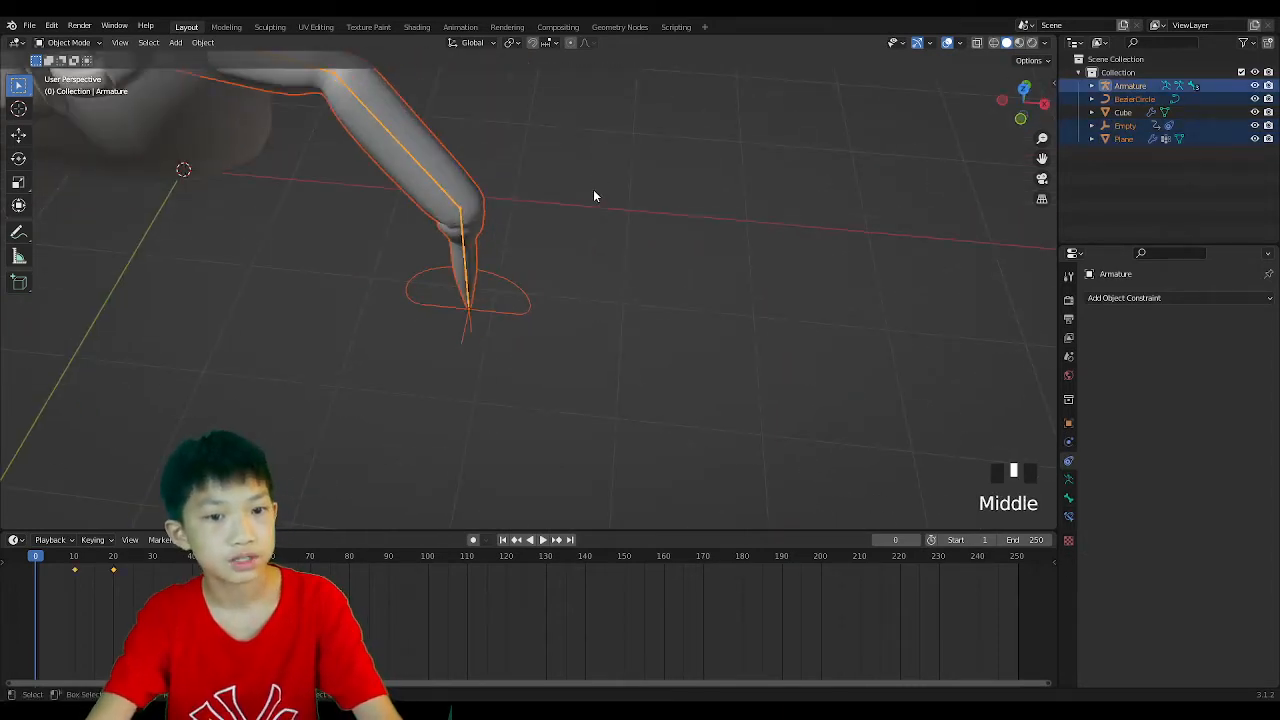
pyautogui.click(1024, 90)
pyautogui.hotkey('shift', 'd')
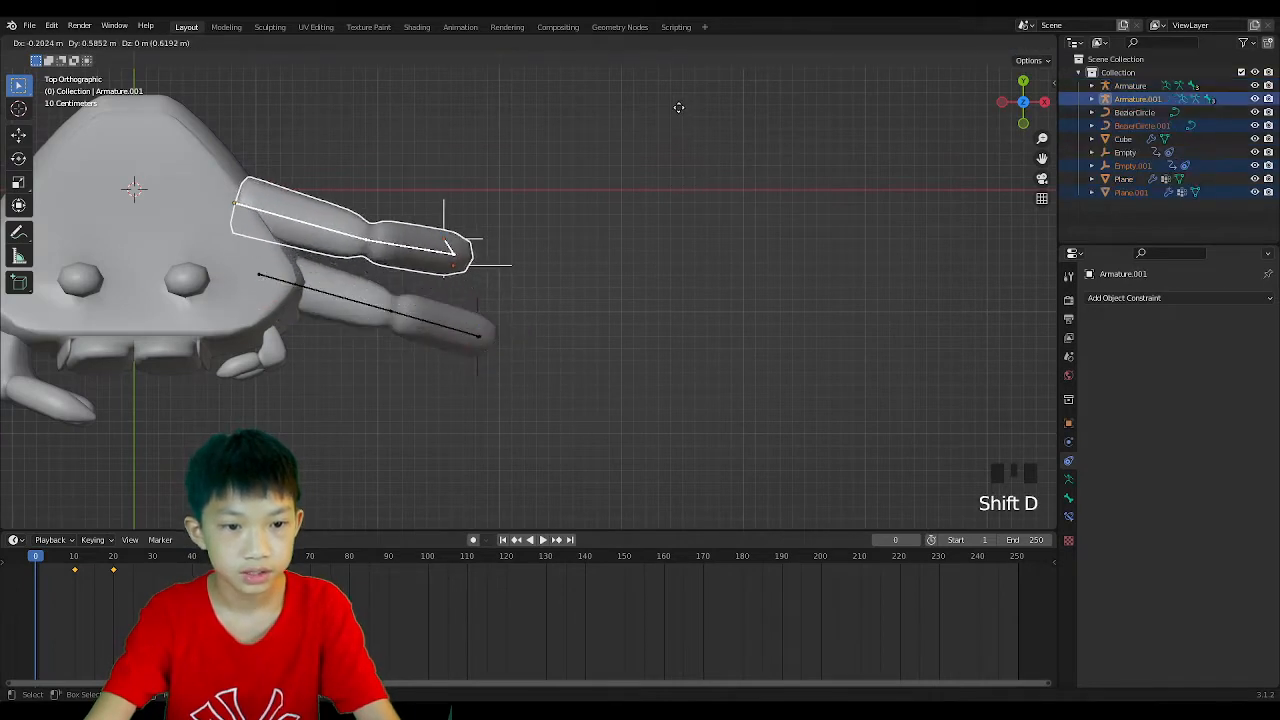
pyautogui.click(684, 112)
# Rotate and reposition the duplicated limb so it attaches to the body's side behind the first limb.
pyautogui.press('r')
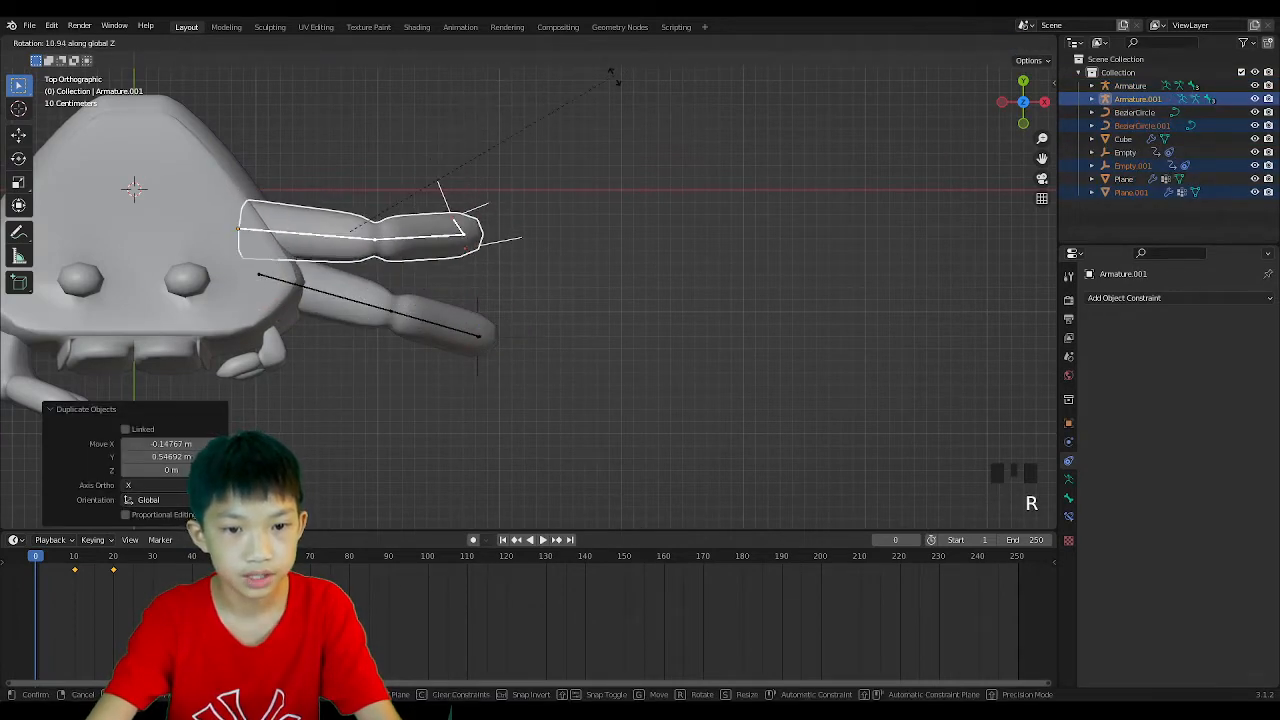
pyautogui.click(621, 106)
pyautogui.press('g')
pyautogui.click(617, 77)
pyautogui.press('g')
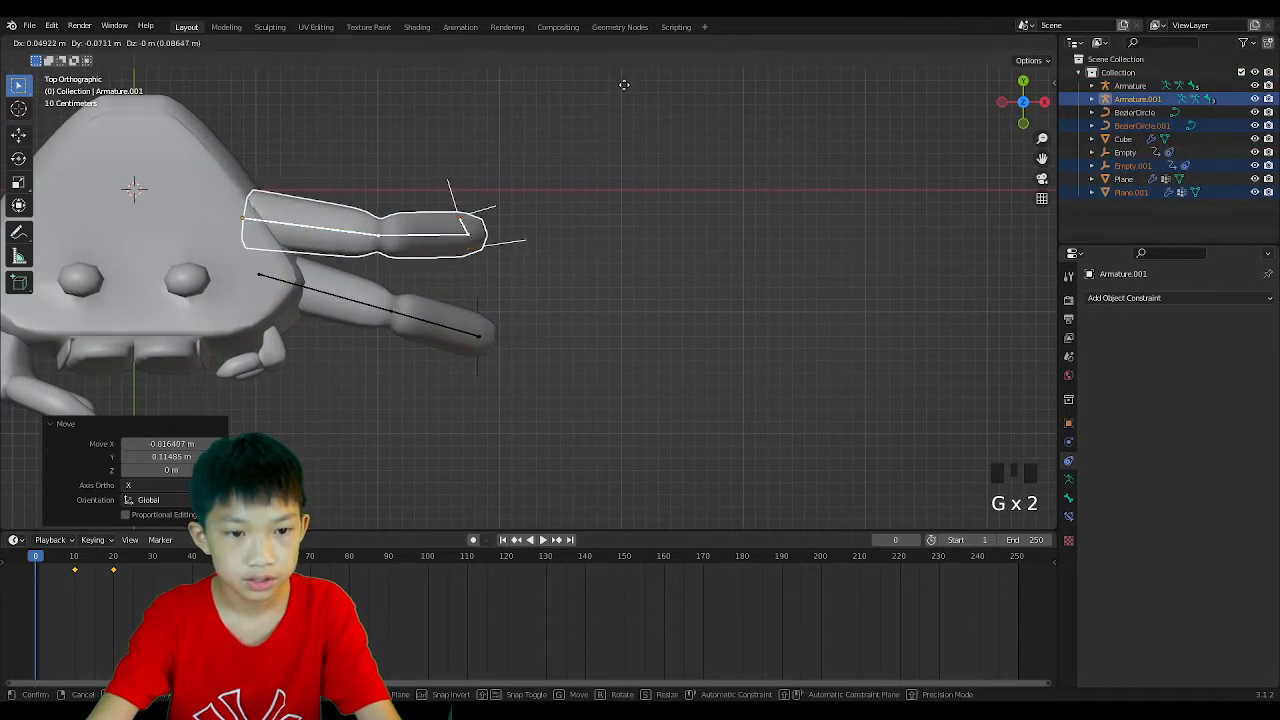
pyautogui.click(620, 83)
pyautogui.press('r')
pyautogui.click(558, 72)
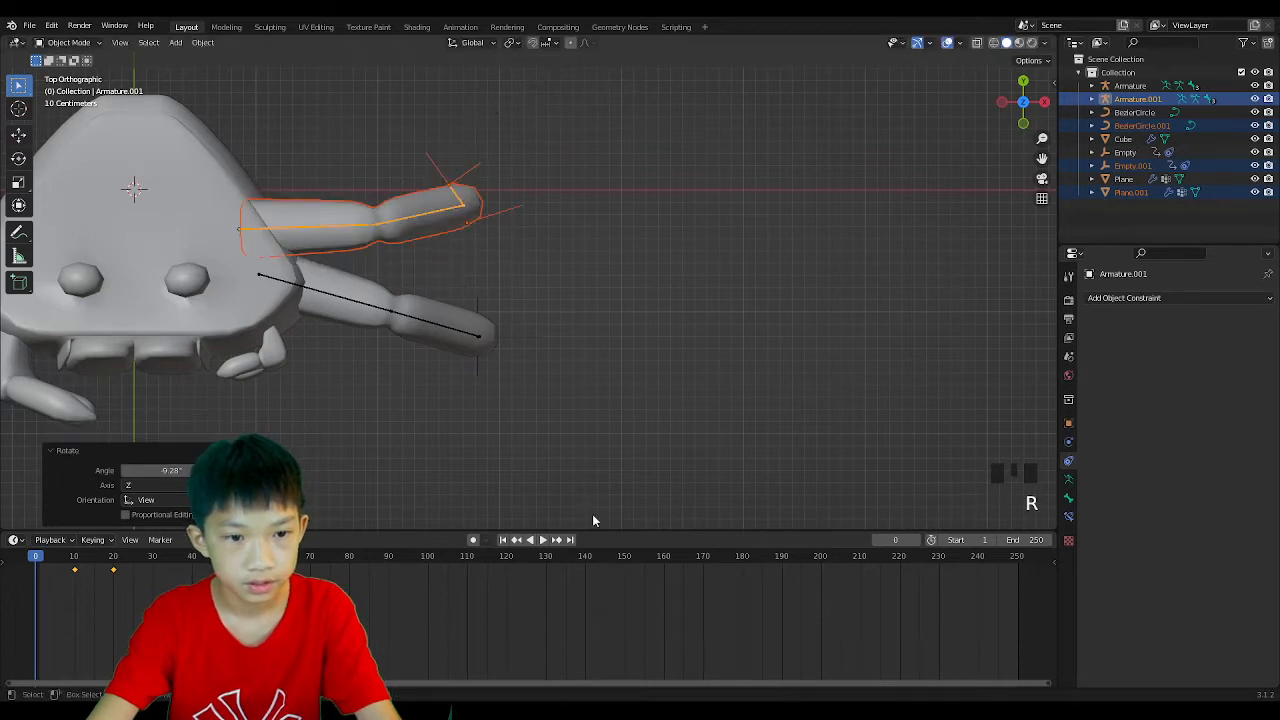
# Duplicate the second limb about -0.25 m along X and 0.46 m along Y, and rotate the copy about -7.35° around Z.
pyautogui.keyDown('shift'); pyautogui.moveTo(474, 272); pyautogui.dragTo(509, 384, button='middle'); pyautogui.keyUp('shift')
pyautogui.hotkey('shift', 'd')
pyautogui.click(482, 300)
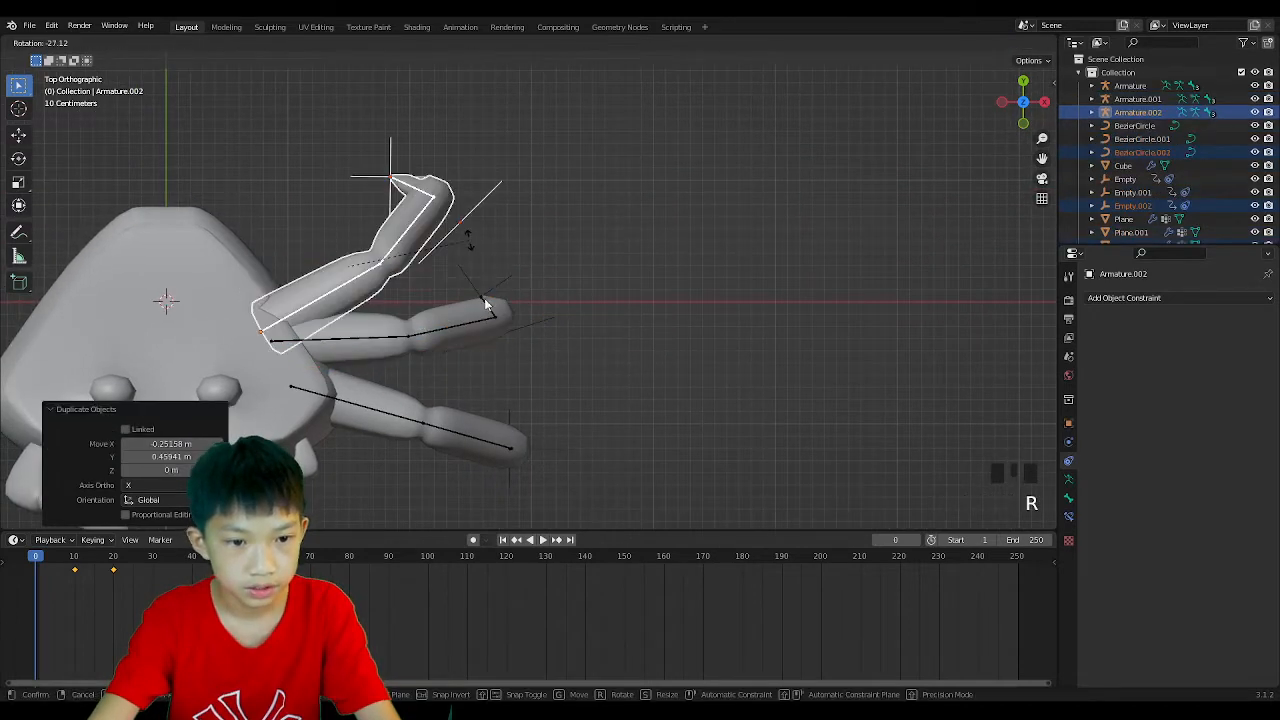
pyautogui.press('r')
pyautogui.click(486, 284)
# Duplicate the third limb rig about -0.14 m along X and 0.32 m along Y, and rotate the copy -12° around Z.
pyautogui.hotkey('shift', 'd')
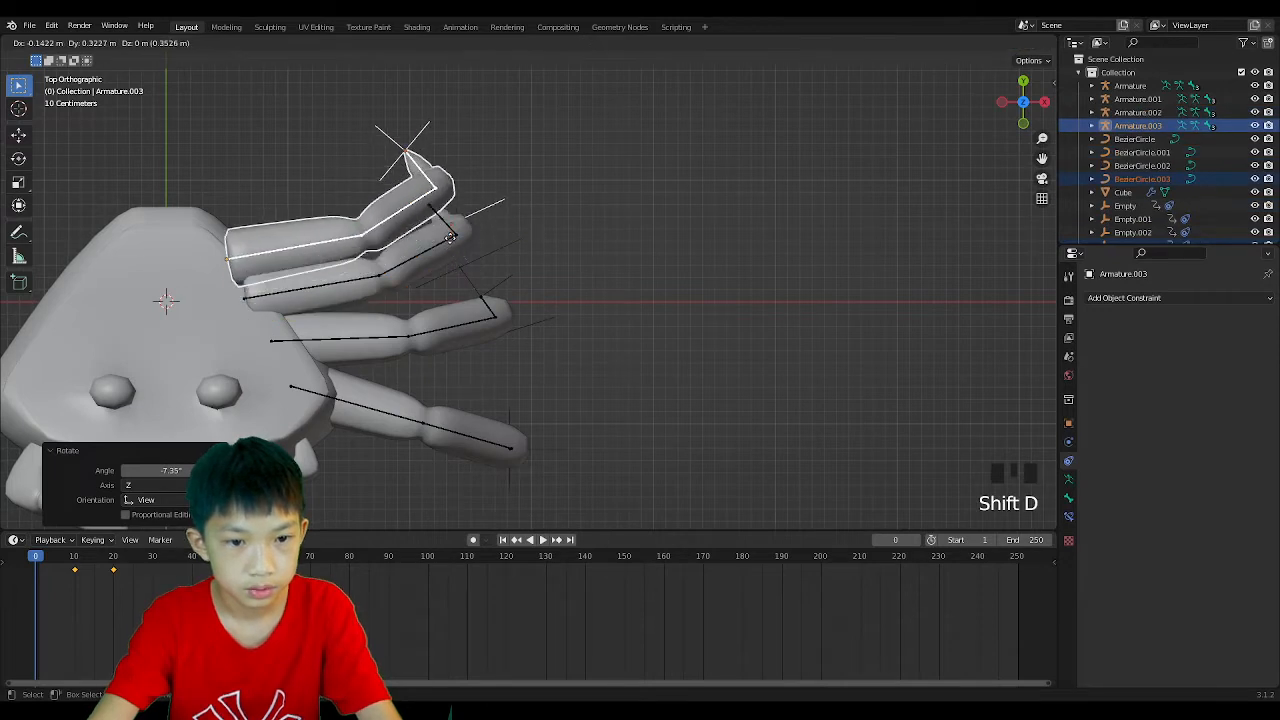
pyautogui.click(444, 244)
pyautogui.press('r')
pyautogui.click(436, 226)
pyautogui.scroll(-2, 428, 253)
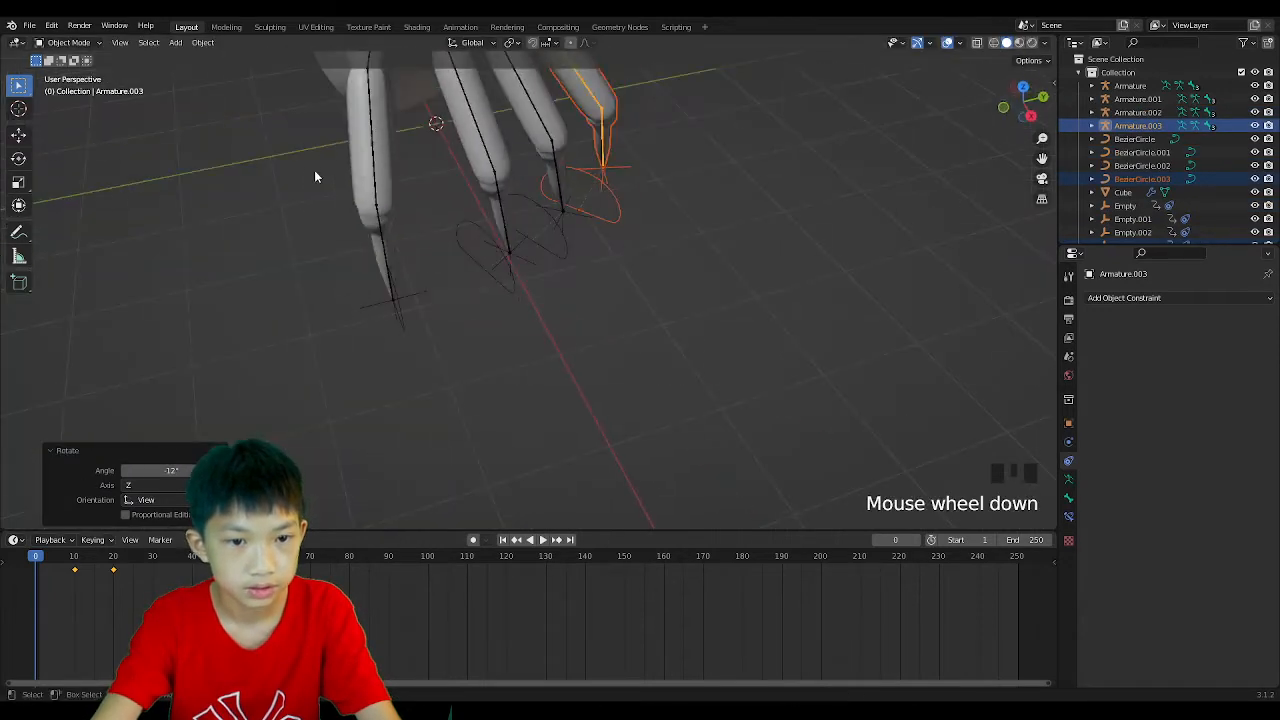
# Select the crab body and raise it about 0.38 m along Z above the leg joints.
pyautogui.moveTo(314, 170); pyautogui.dragTo(267, 151, button='middle')
pyautogui.click(327, 177)
pyautogui.press('g')
pyautogui.press('z')
pyautogui.click(363, 177)
# Tilt the crab body around X and move it about -0.07 m in X, 0.19 m in Y and 0.06 m in Z.
pyautogui.press('r')
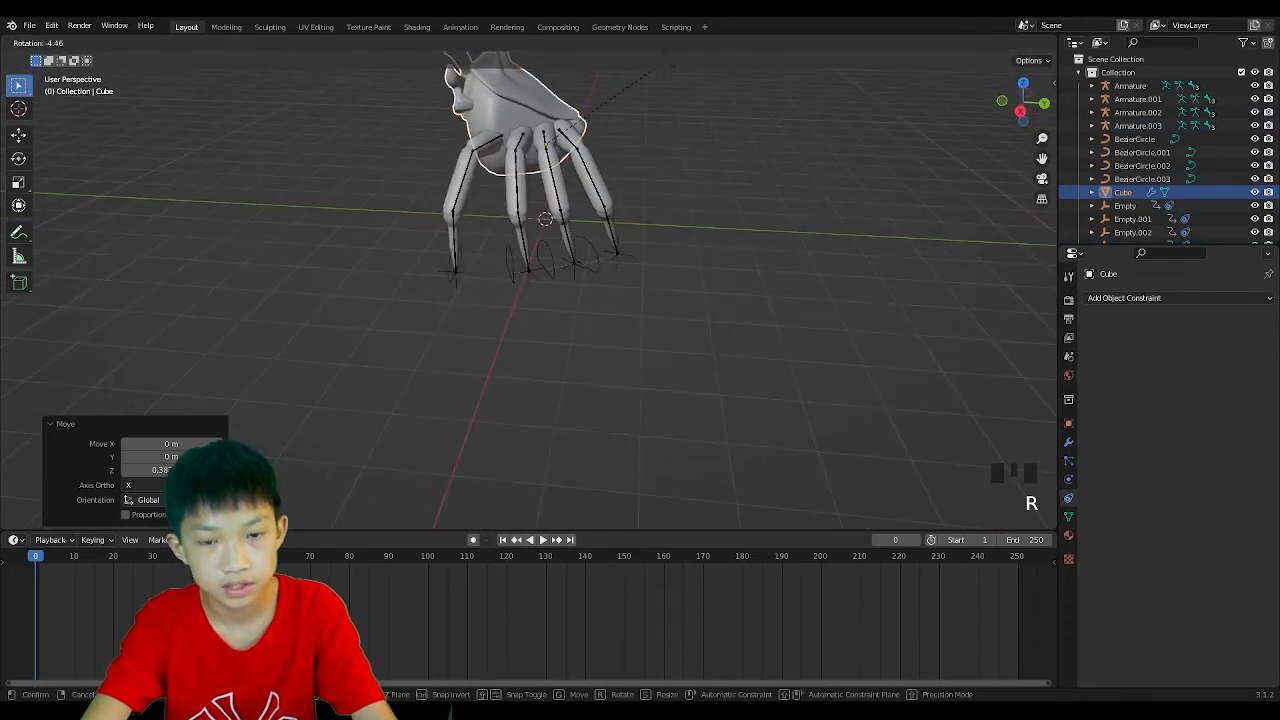
pyautogui.press('x')
pyautogui.click(645, 70)
pyautogui.press('g')
pyautogui.click(662, 519)
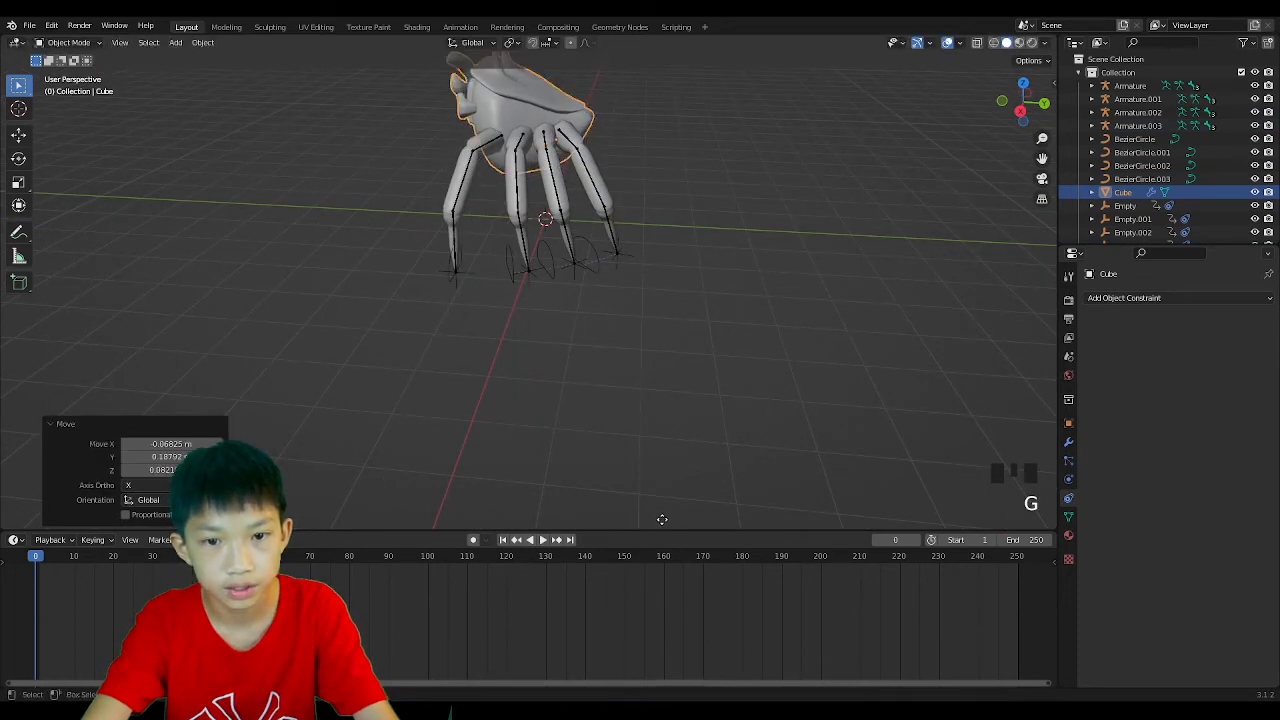
pyautogui.click(728, 361)
# Scale the crab body up by about 1.19 and reduce it by about 0.94 so it fits the leg joints.
pyautogui.moveTo(728, 361); pyautogui.dragTo(629, 354, button='middle')
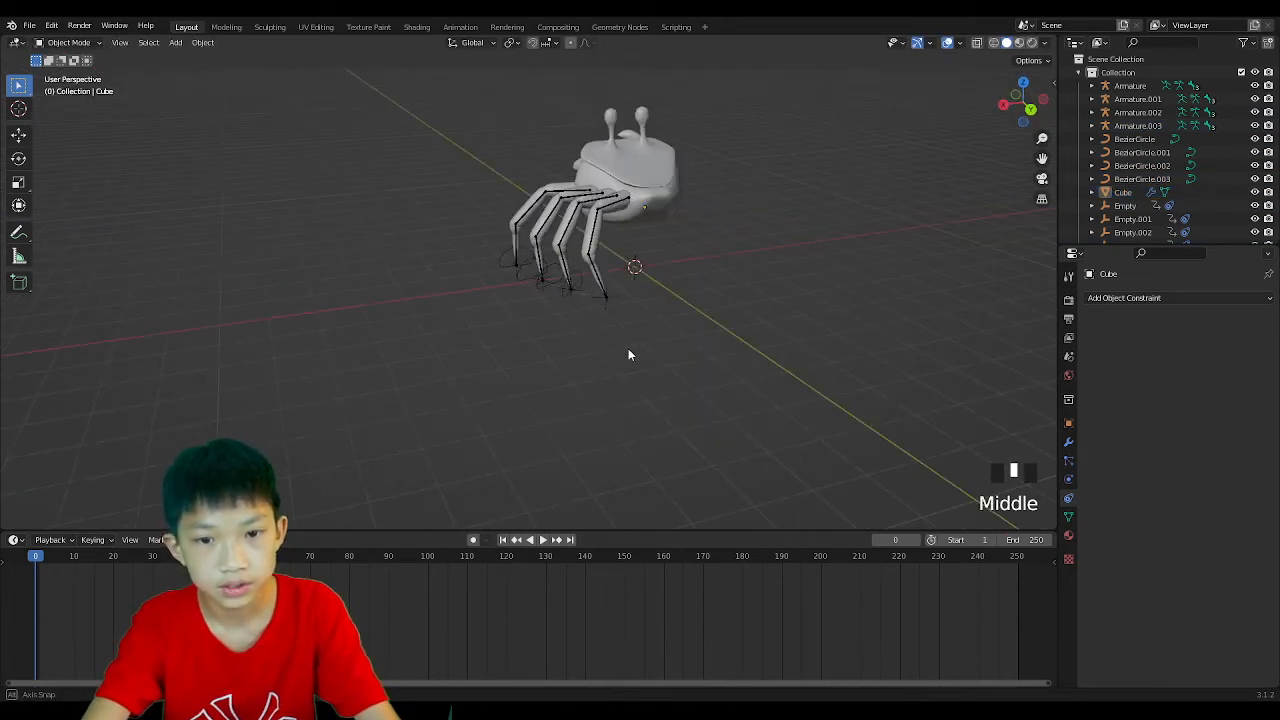
pyautogui.scroll(3, 645, 294)
pyautogui.keyDown('shift'); pyautogui.moveTo(645, 294); pyautogui.dragTo(622, 371, button='middle'); pyautogui.keyUp('shift')
pyautogui.click(615, 240)
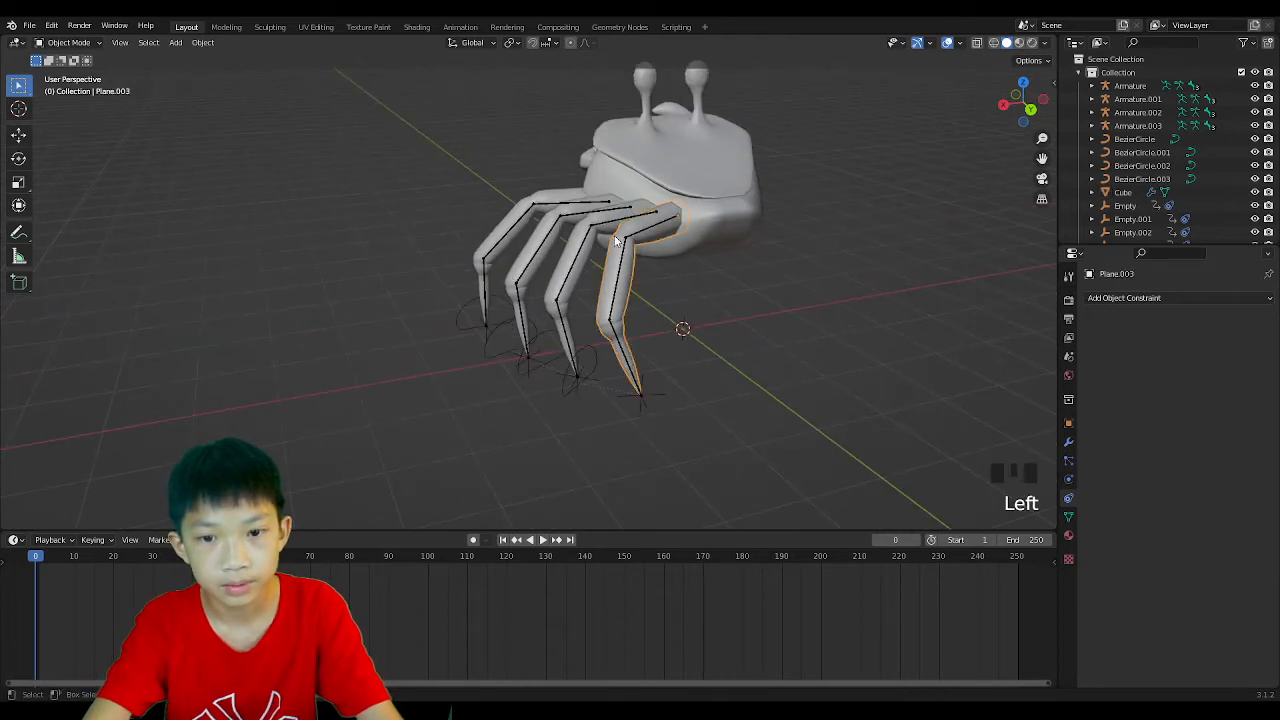
pyautogui.click(763, 250)
pyautogui.press('s')
pyautogui.click(771, 224)
pyautogui.moveTo(771, 224); pyautogui.dragTo(893, 233, button='middle')
pyautogui.press('s')
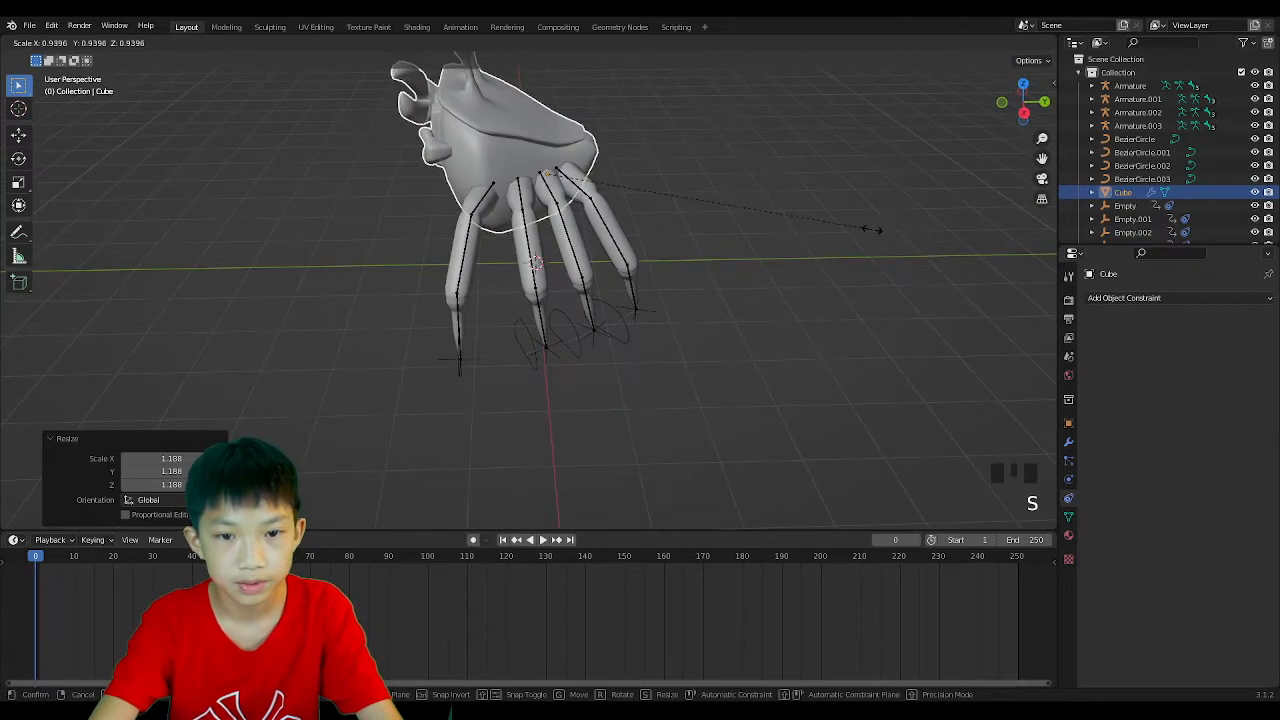
pyautogui.click(864, 234)
pyautogui.click(862, 234)
# Select the foot empties of the three duplicated legs and clear their location.
pyautogui.moveTo(602, 239)
pyautogui.mouseDown(button='middle')
pyautogui.moveTo(679, 203)
pyautogui.moveTo(537, 178)
pyautogui.moveTo(527, 212)
pyautogui.moveTo(461, 229)
pyautogui.moveTo(600, 252)
pyautogui.mouseUp(button='middle')
pyautogui.keyDown('shift'); pyautogui.scroll(2, 537, 178); pyautogui.keyUp('shift')
pyautogui.scroll(-2, 714, 251)
pyautogui.moveTo(714, 251); pyautogui.dragTo(624, 221, button='middle')
pyautogui.scroll(2, 623, 321)
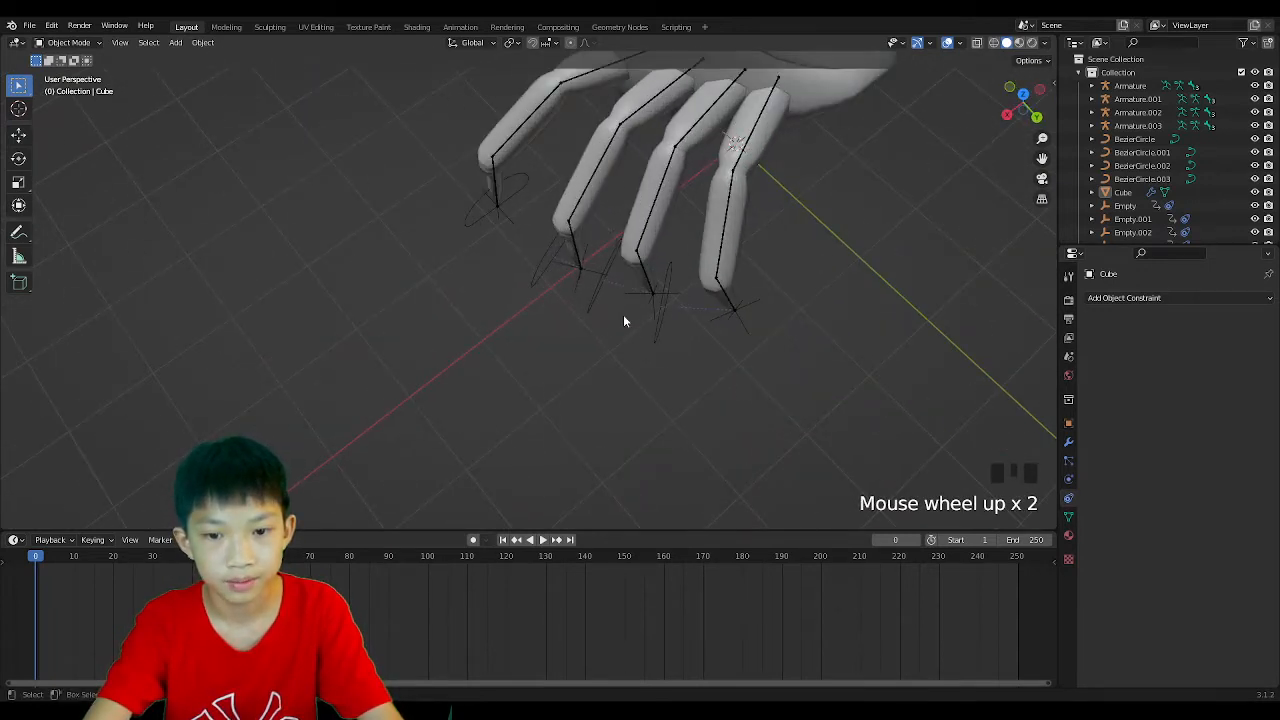
pyautogui.moveTo(623, 321); pyautogui.dragTo(674, 240, button='middle')
pyautogui.click(673, 338)
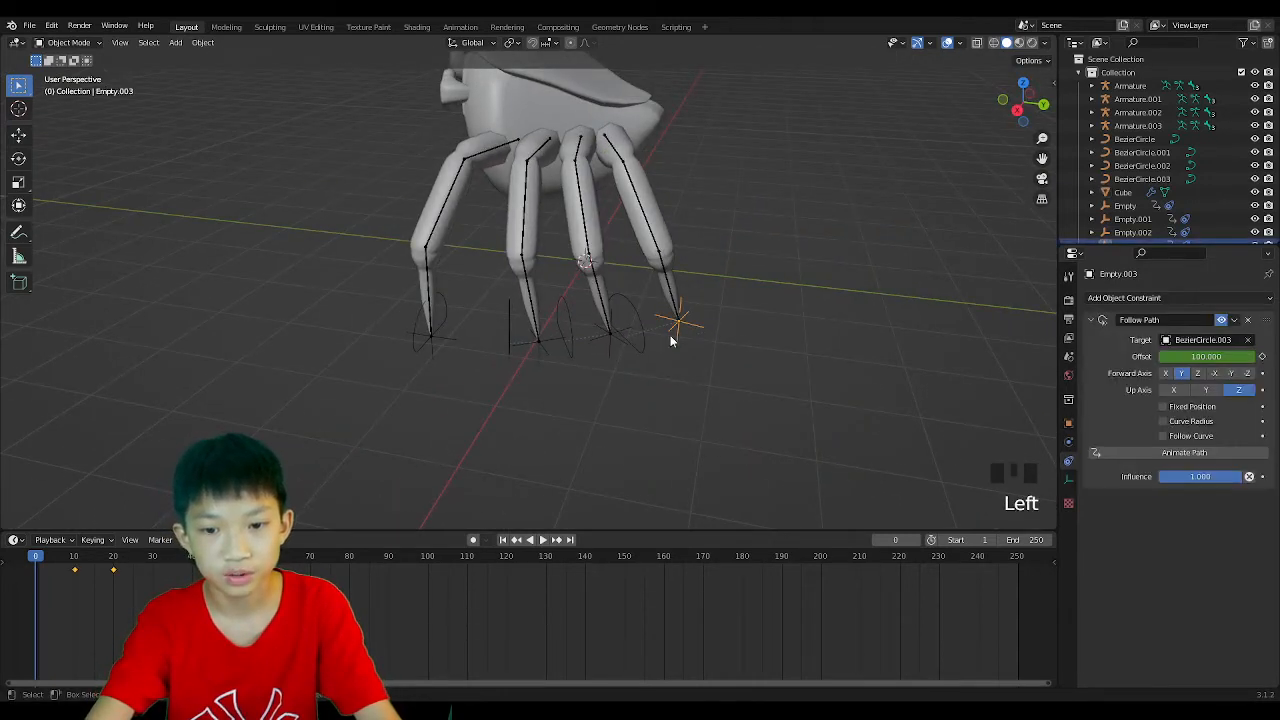
pyautogui.keyDown('shift'); pyautogui.click(622, 346); pyautogui.keyUp('shift')
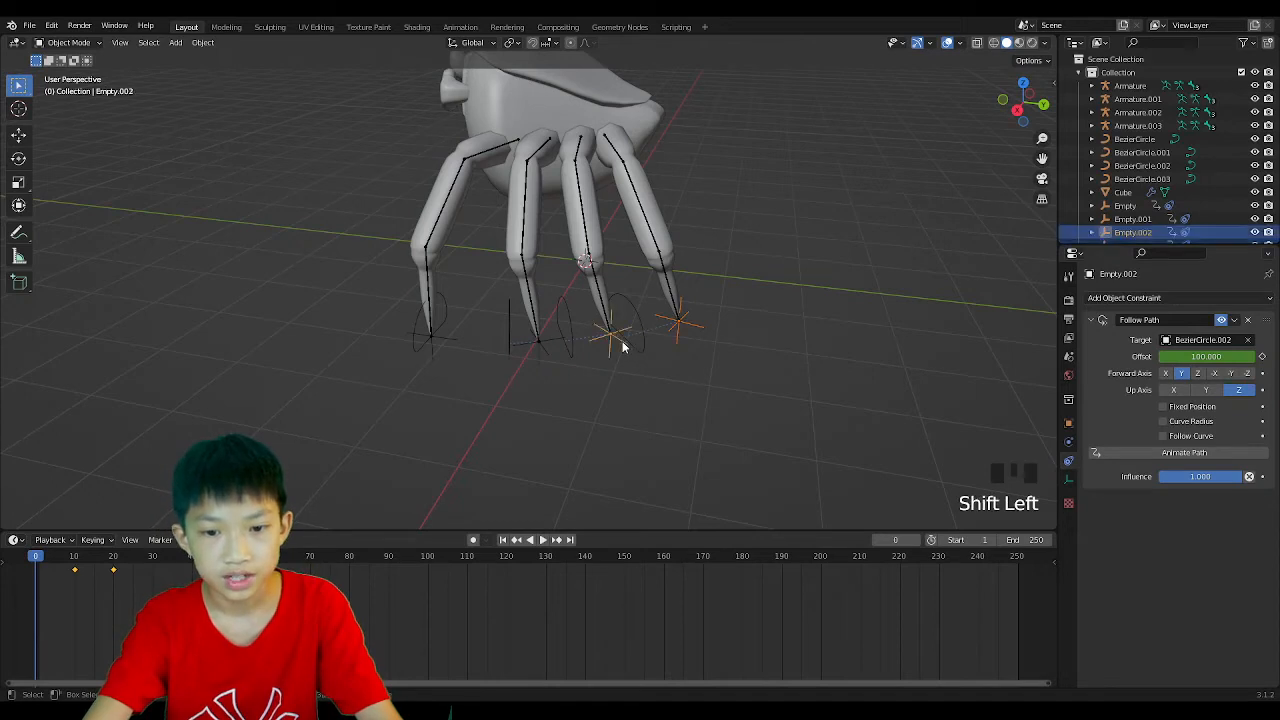
pyautogui.keyDown('shift'); pyautogui.click(543, 358); pyautogui.keyUp('shift')
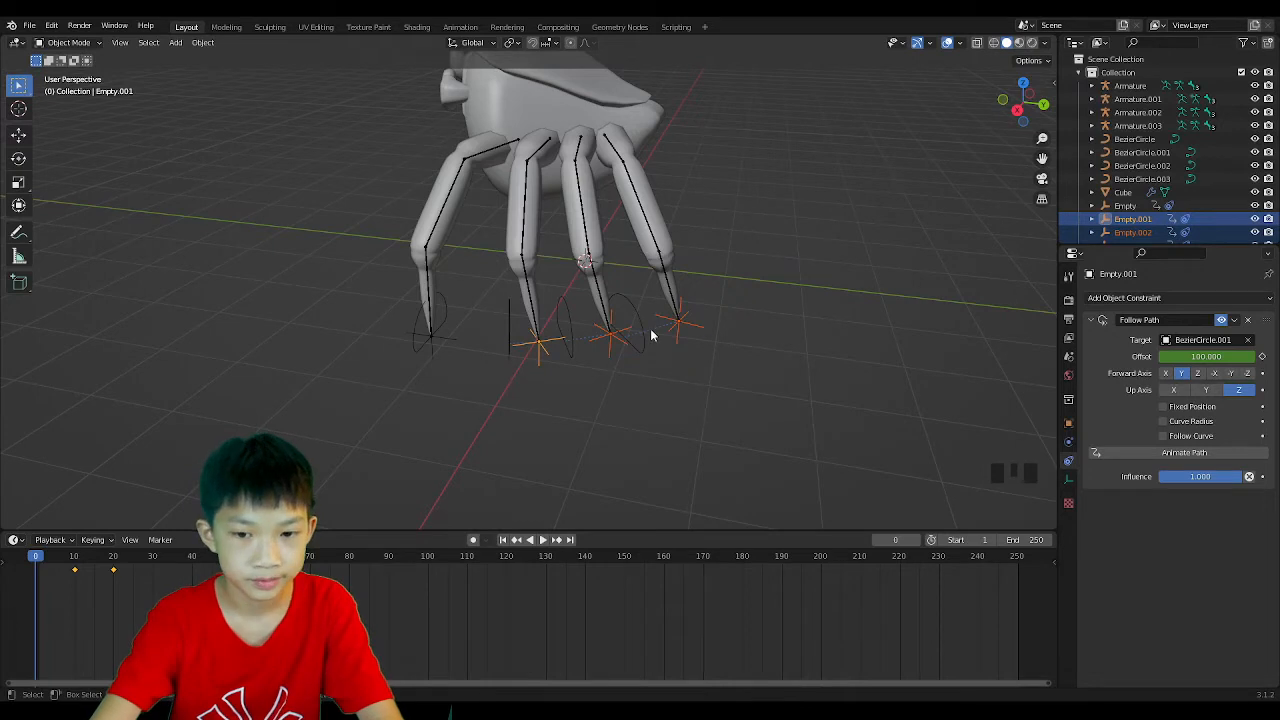
pyautogui.moveTo(649, 334); pyautogui.dragTo(655, 399, button='middle')
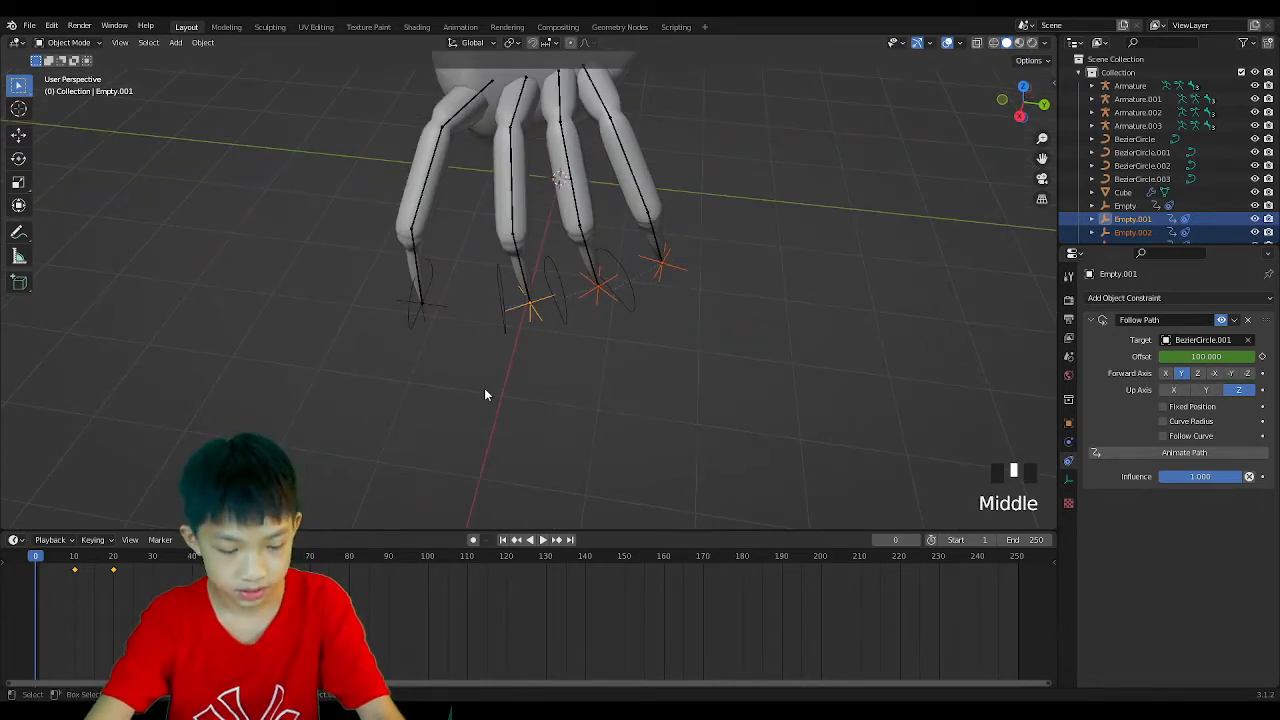
pyautogui.hotkey('alt', 'g')
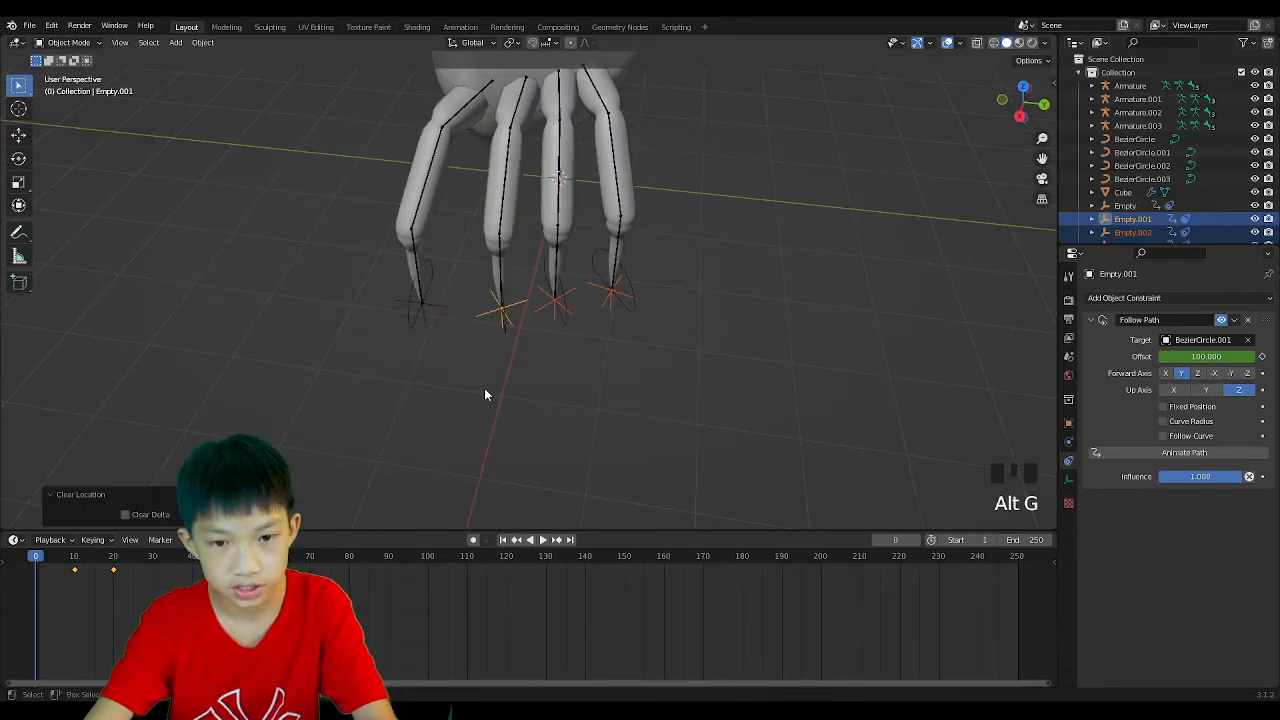
# Clear the rotation of the three selected foot empties and deselect them.
pyautogui.moveTo(594, 294); pyautogui.dragTo(602, 360, button='middle')
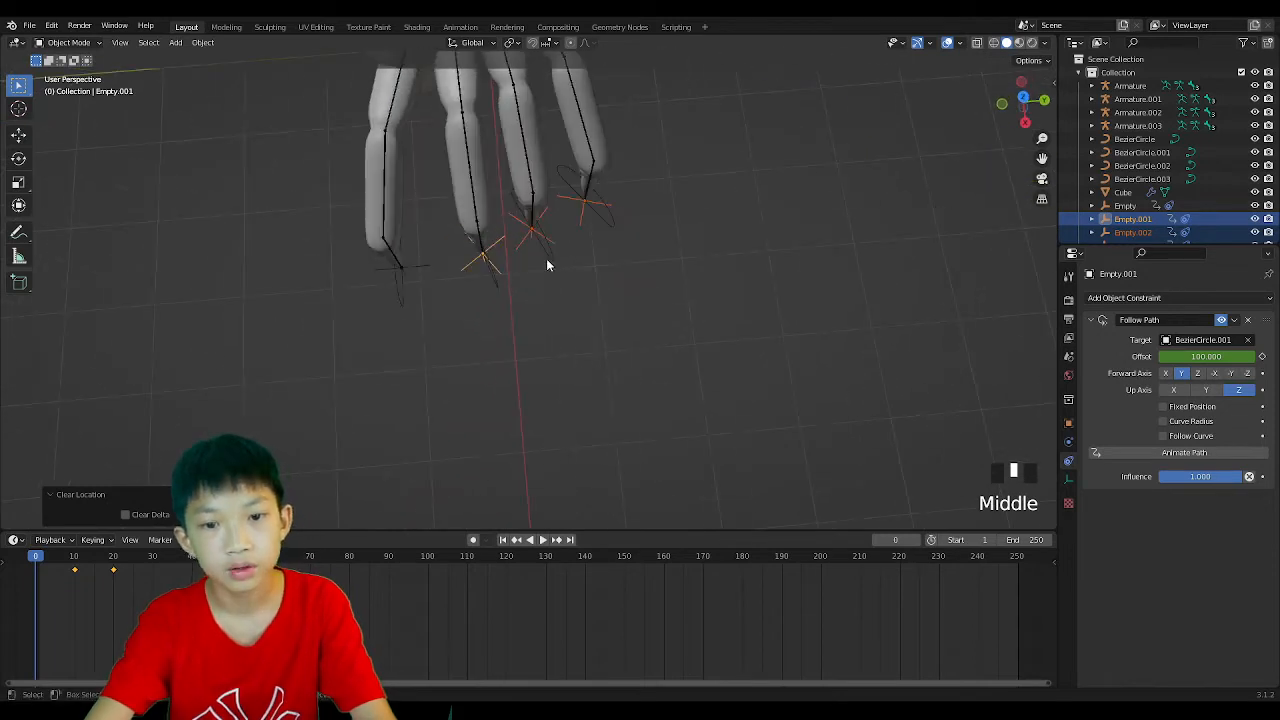
pyautogui.moveTo(547, 265); pyautogui.dragTo(578, 260, button='middle')
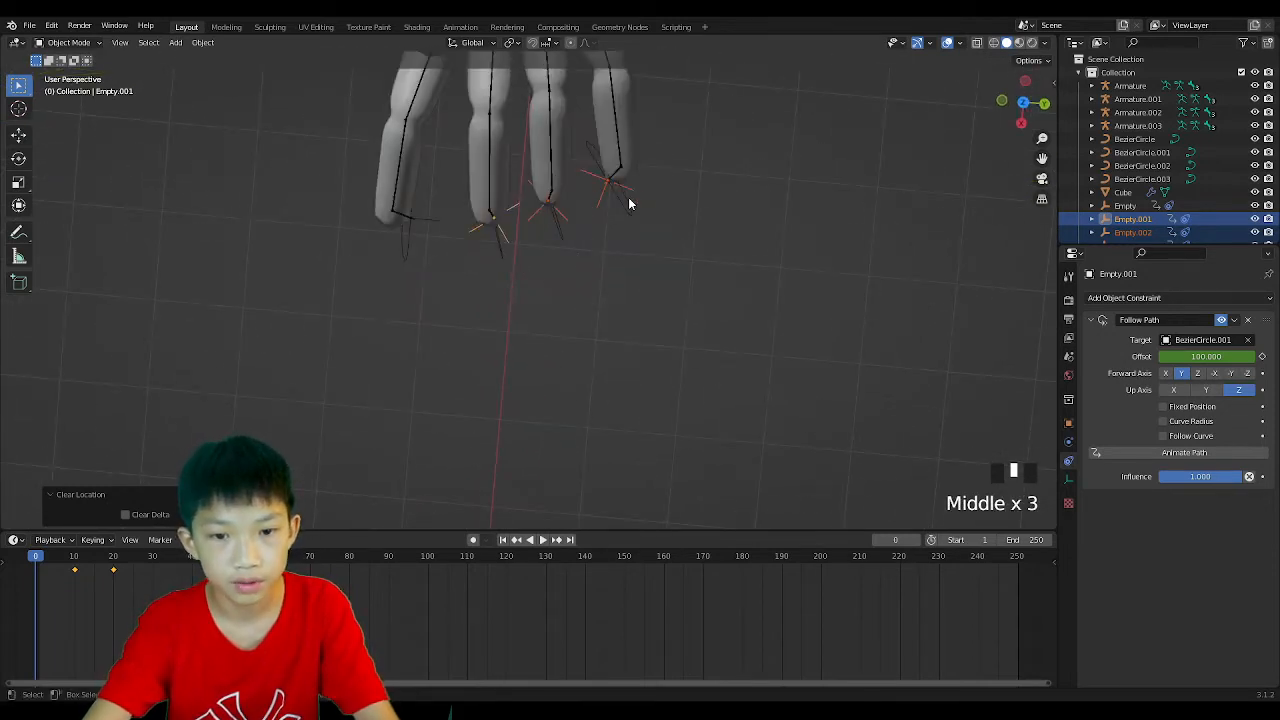
pyautogui.moveTo(628, 197); pyautogui.dragTo(628, 152, button='middle')
pyautogui.hotkey('alt', 'r')
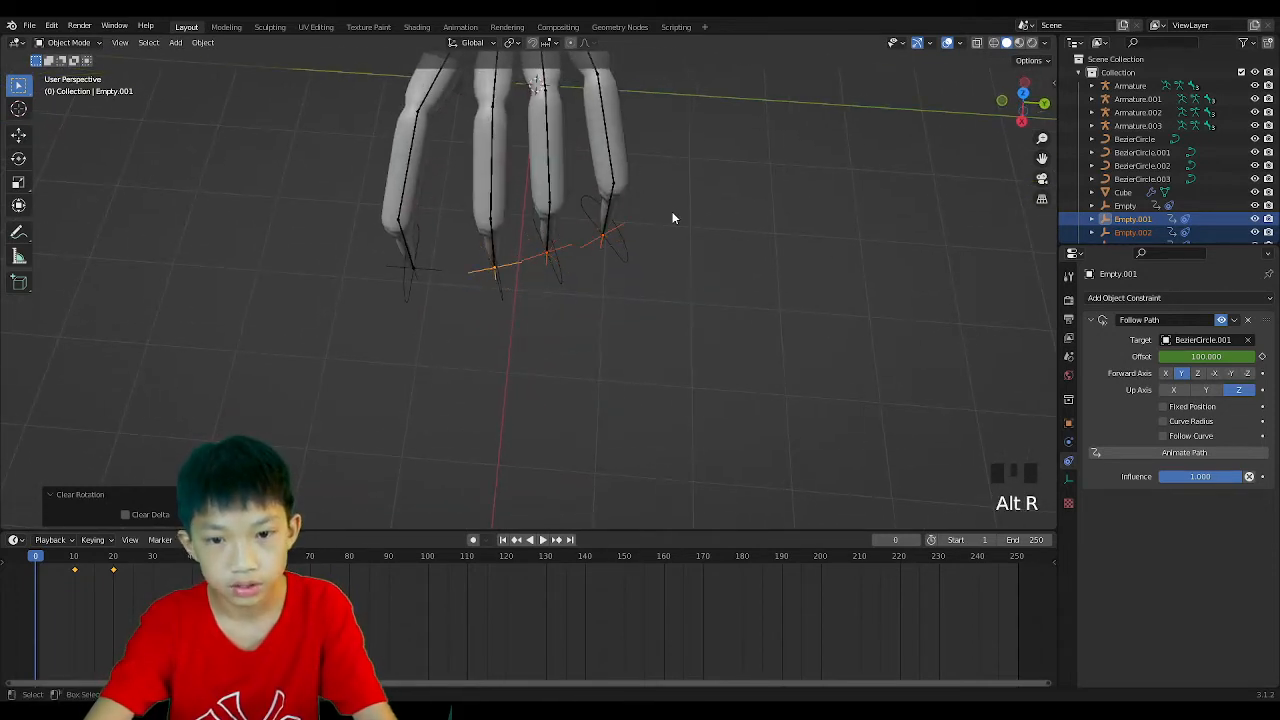
pyautogui.click(679, 205)
# Examine the orientation of the duplicated legs' path circles in top view.
pyautogui.moveTo(681, 200); pyautogui.dragTo(673, 155, button='middle')
pyautogui.moveTo(550, 286); pyautogui.dragTo(657, 338, button='middle')
pyautogui.click(581, 352)
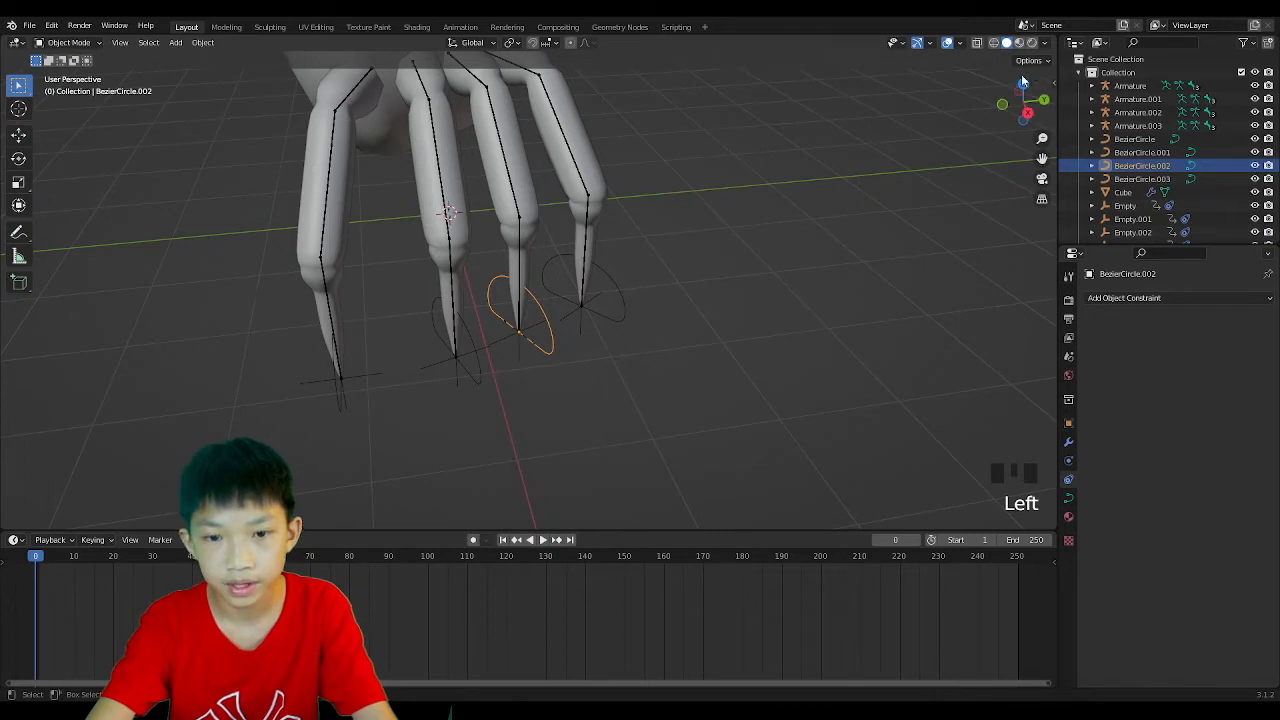
pyautogui.click(1025, 92)
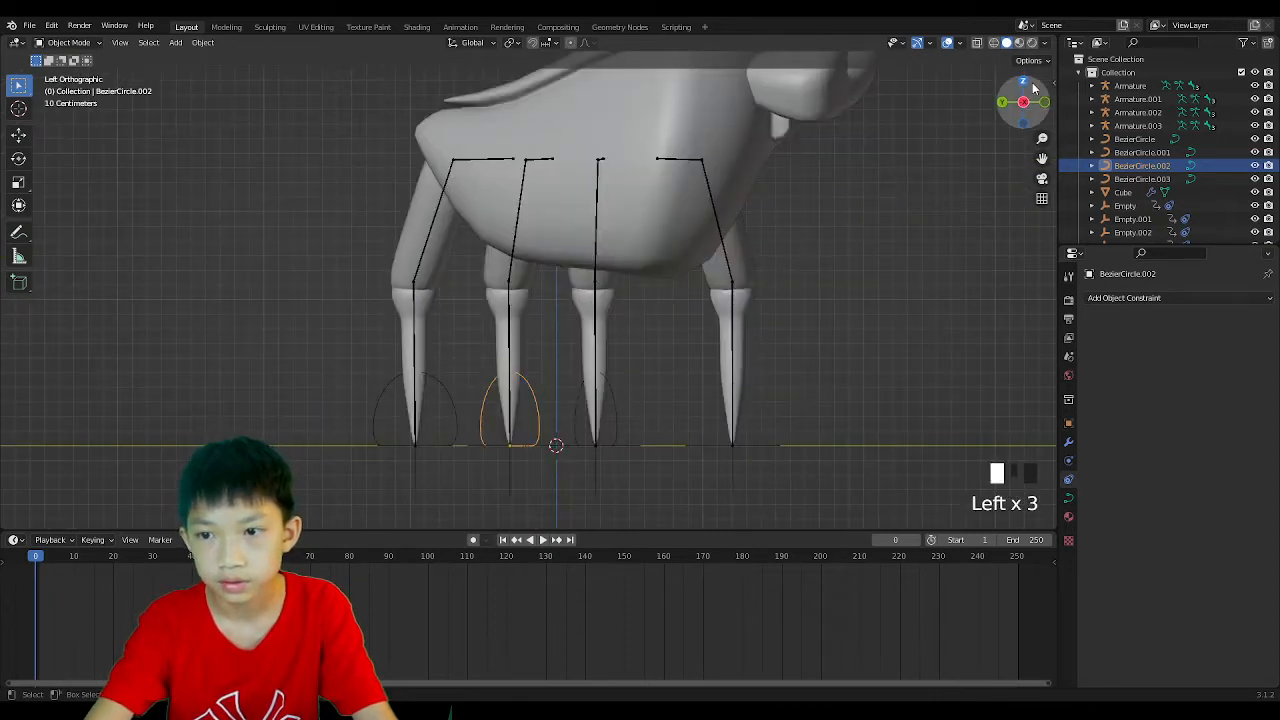
pyautogui.scroll(-2, 584, 228)
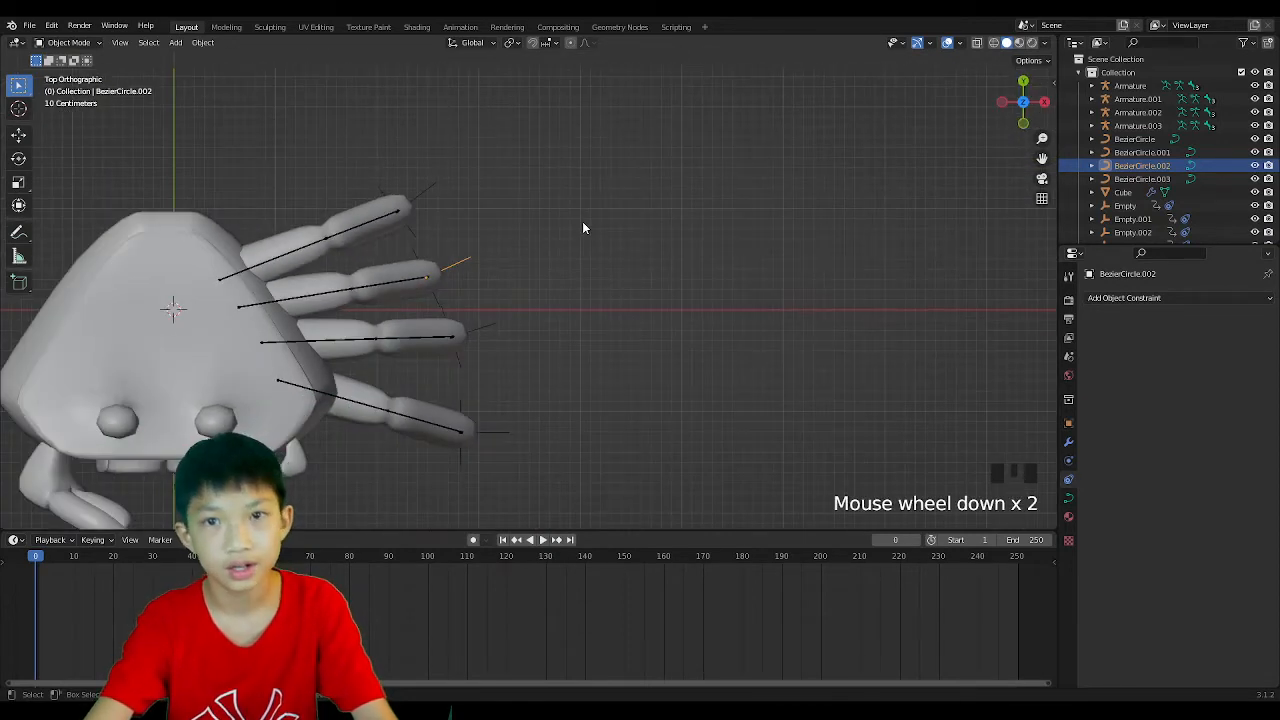
pyautogui.click(494, 329)
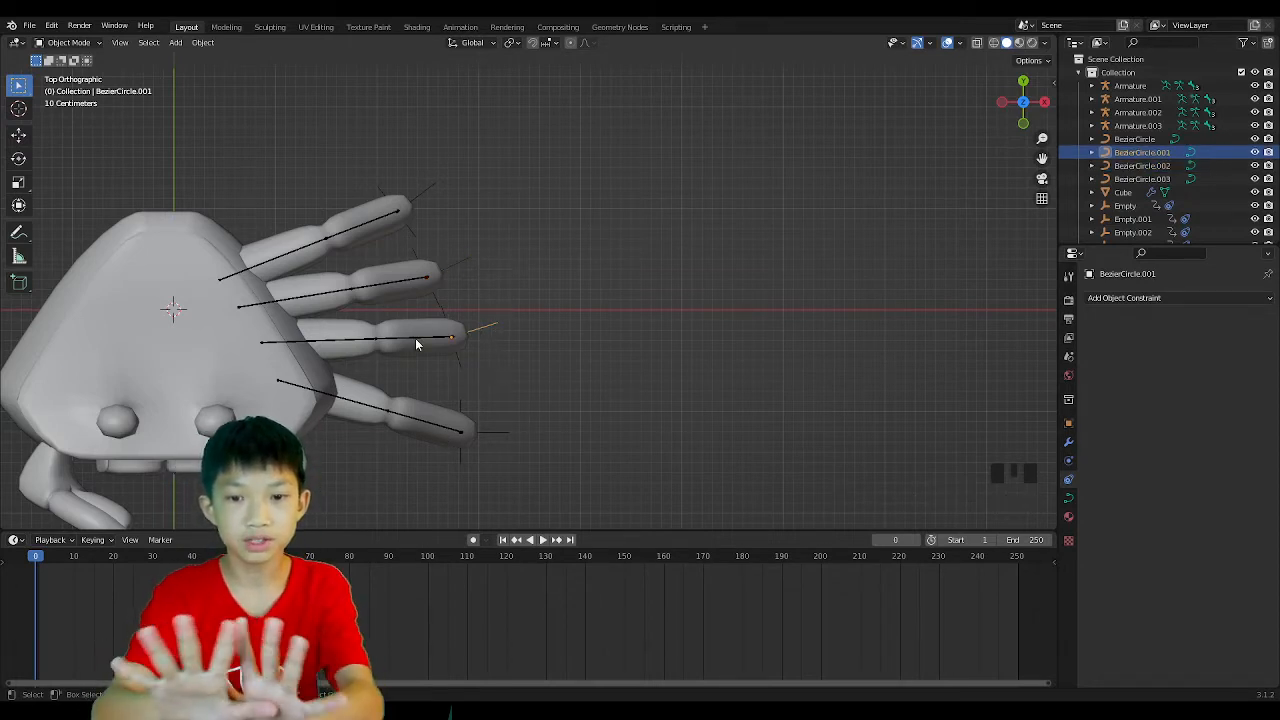
pyautogui.click(509, 261)
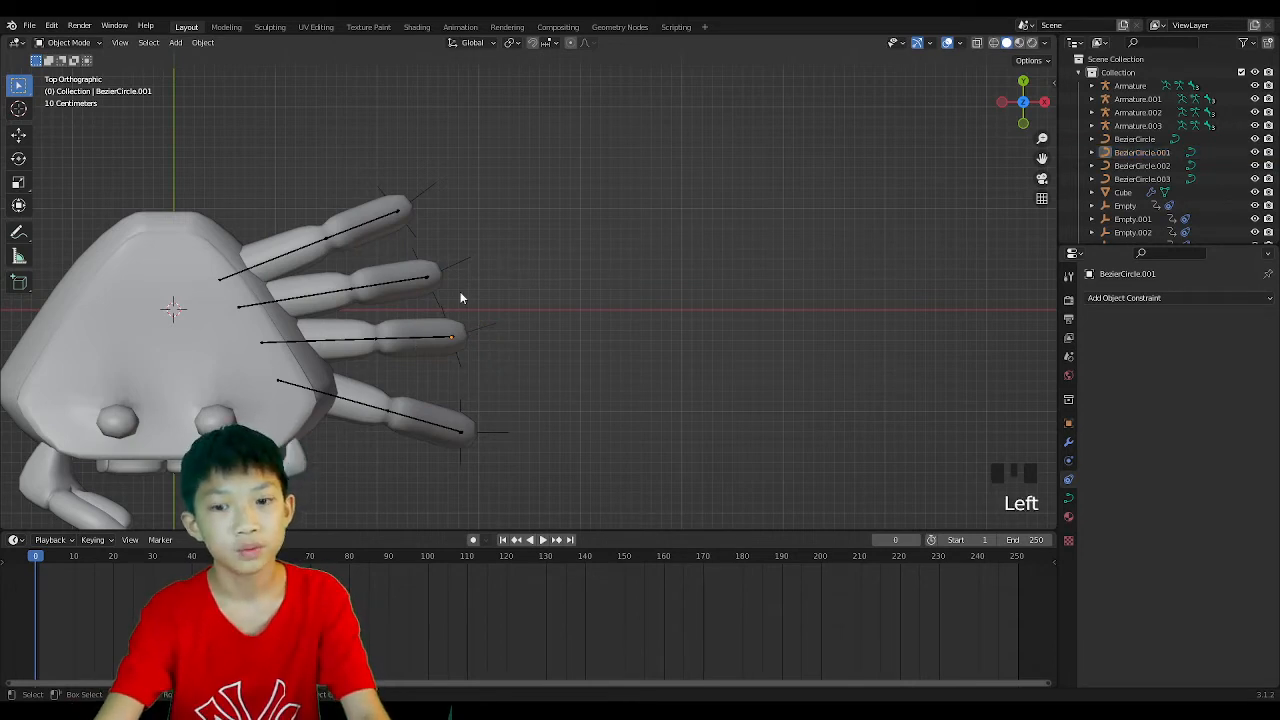
# Select the Bezier circles of the three duplicated legs together and clear their rotation.
pyautogui.click(505, 323)
pyautogui.moveTo(505, 323); pyautogui.dragTo(851, 188, button='middle')
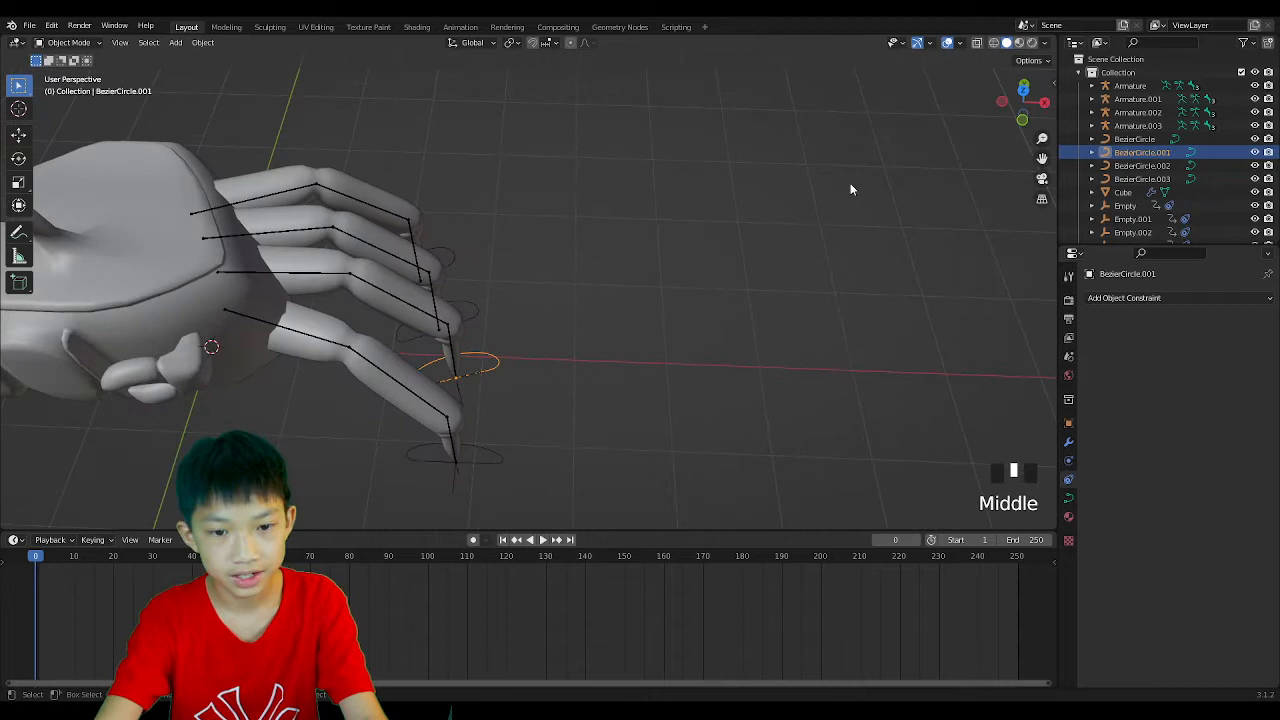
pyautogui.click(1022, 92)
pyautogui.keyDown('shift'); pyautogui.click(474, 258); pyautogui.keyUp('shift')
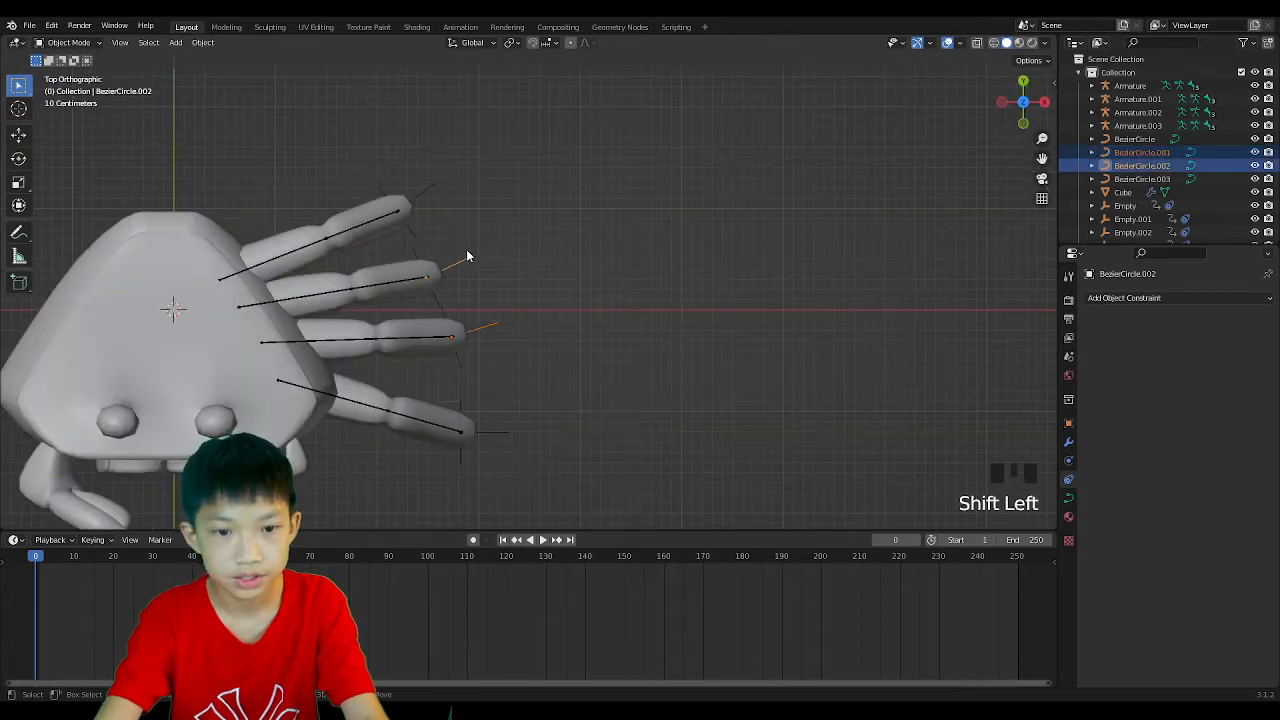
pyautogui.keyDown('shift'); pyautogui.click(434, 187); pyautogui.keyUp('shift')
pyautogui.moveTo(434, 187); pyautogui.dragTo(474, 272, button='middle')
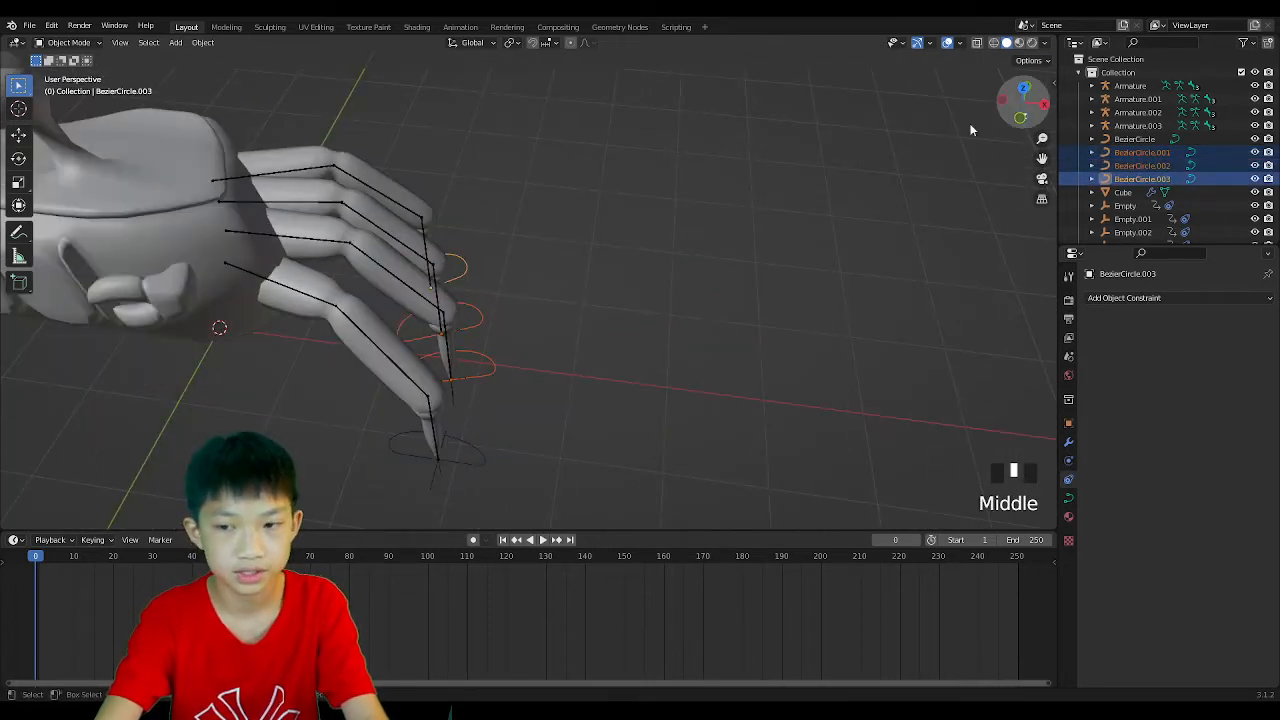
pyautogui.click(1022, 90)
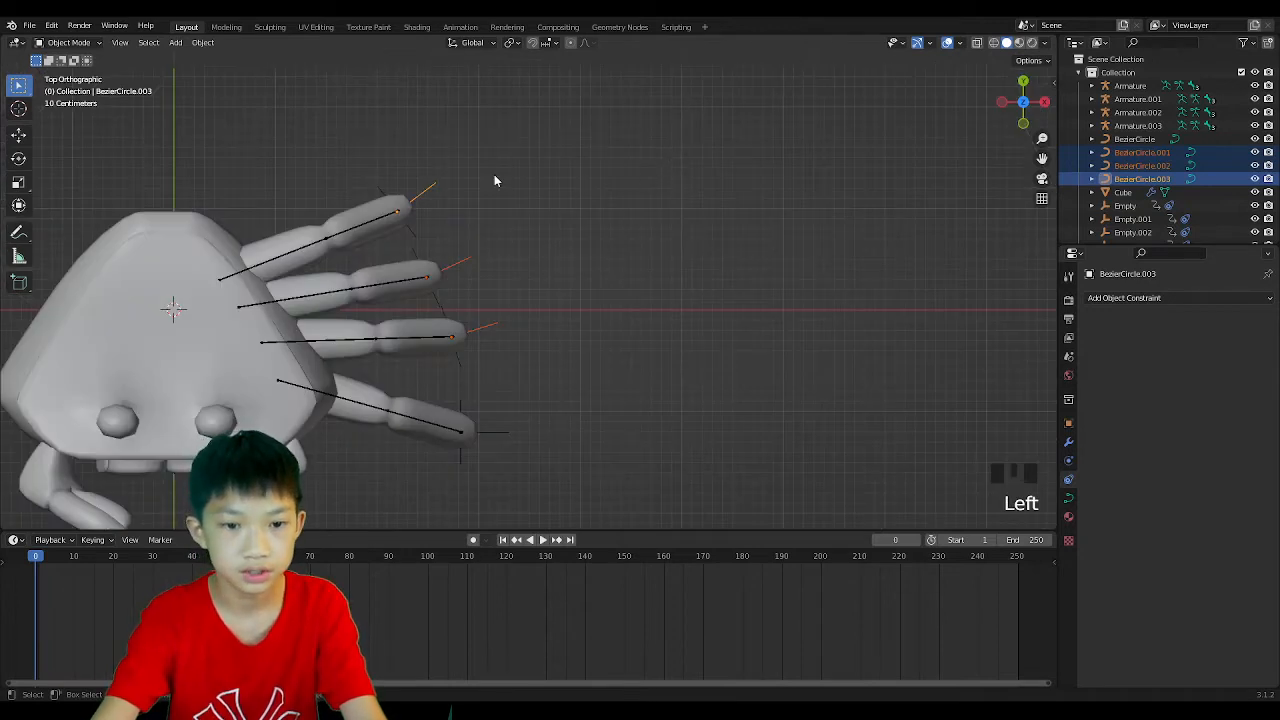
pyautogui.hotkey('alt', 'r')
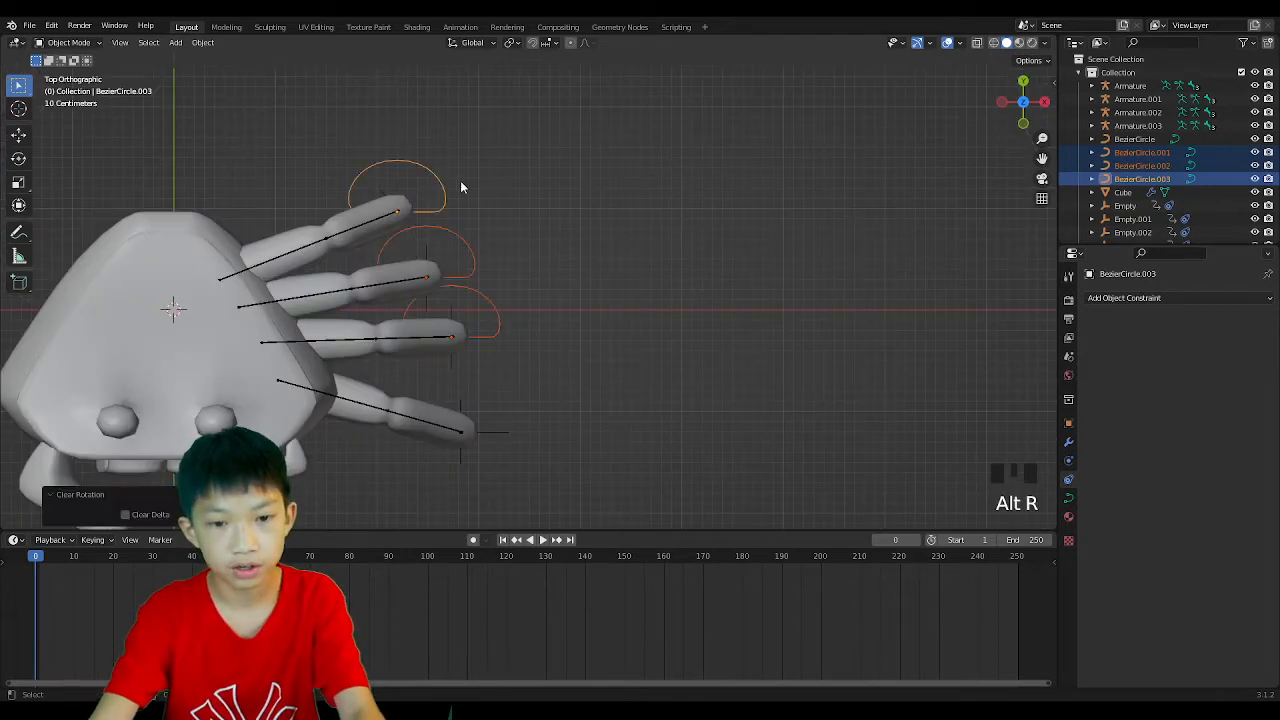
# Set the transform pivot point to Individual Origins and rotate the three path circles 90° around X.
pyautogui.moveTo(460, 187); pyautogui.dragTo(340, 133, button='middle')
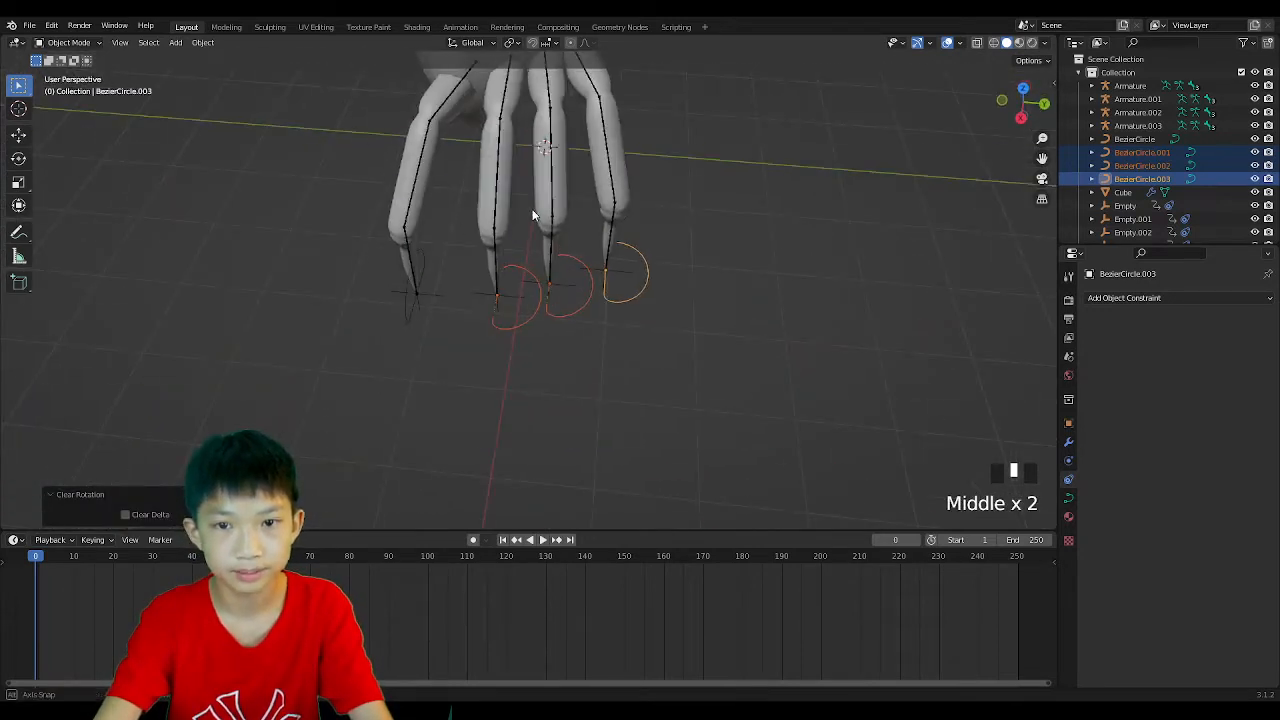
pyautogui.moveTo(533, 214); pyautogui.dragTo(460, 311, button='middle')
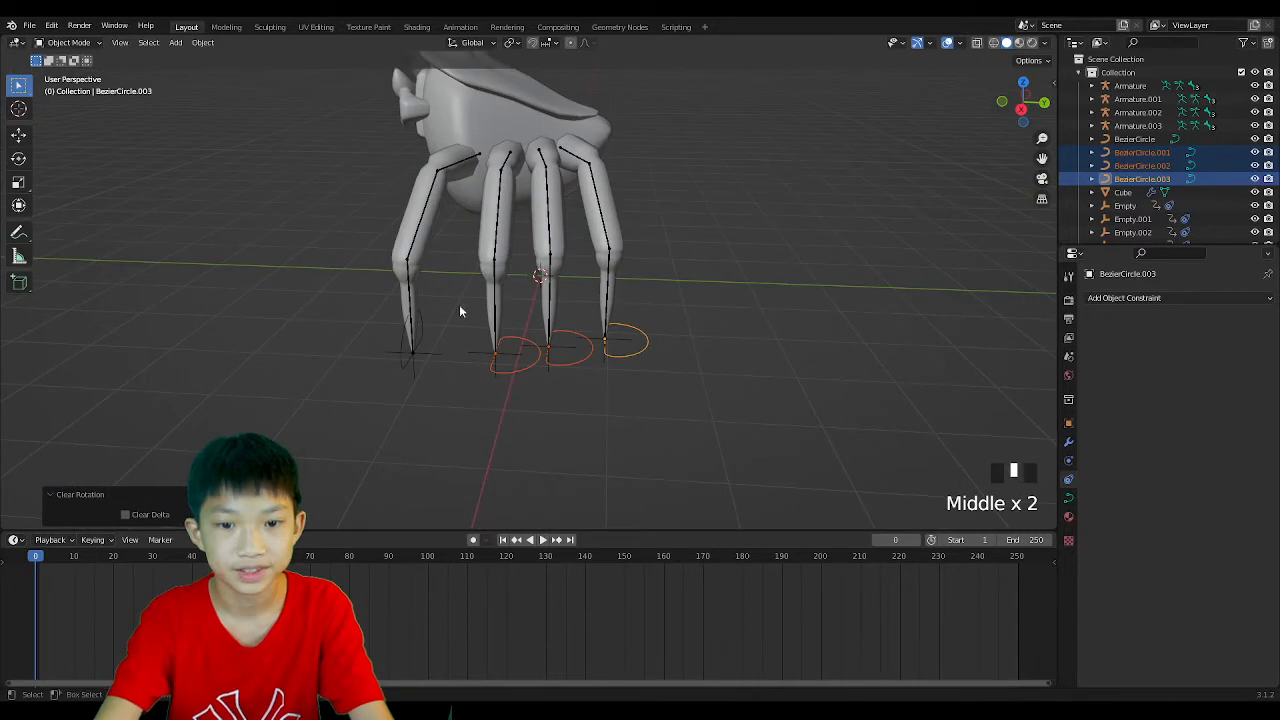
pyautogui.click(511, 45)
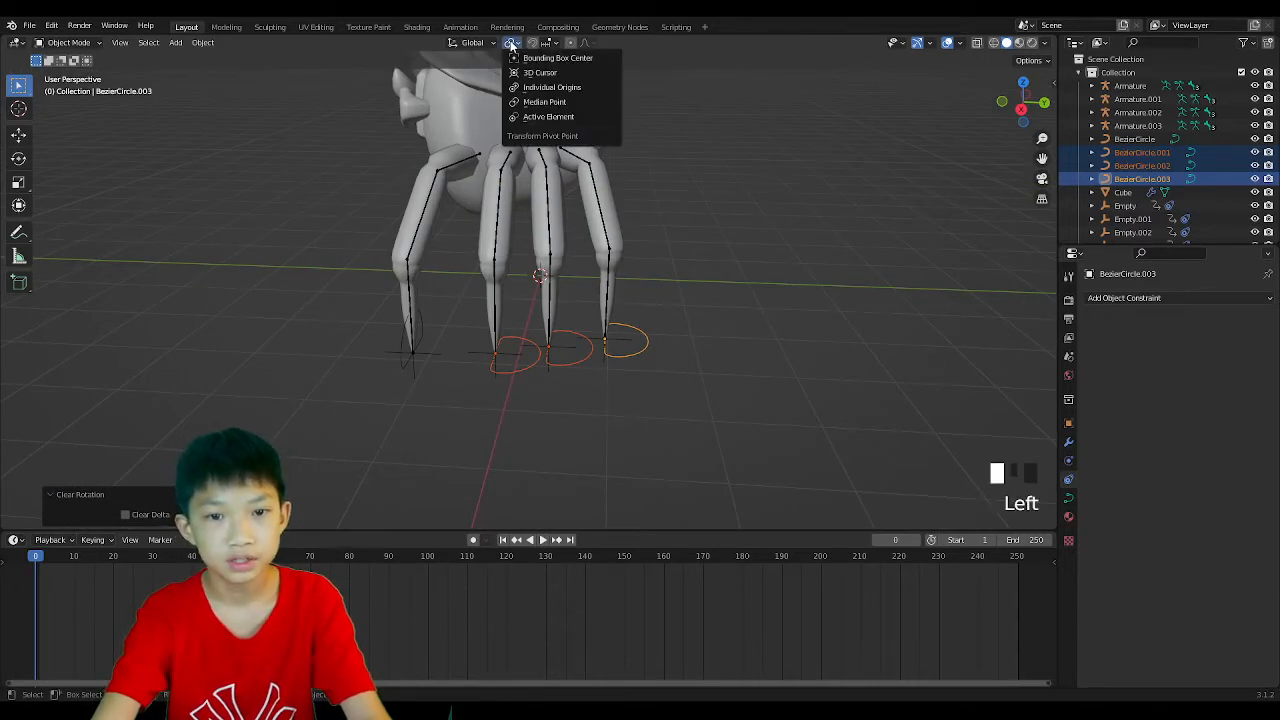
pyautogui.click(525, 75)
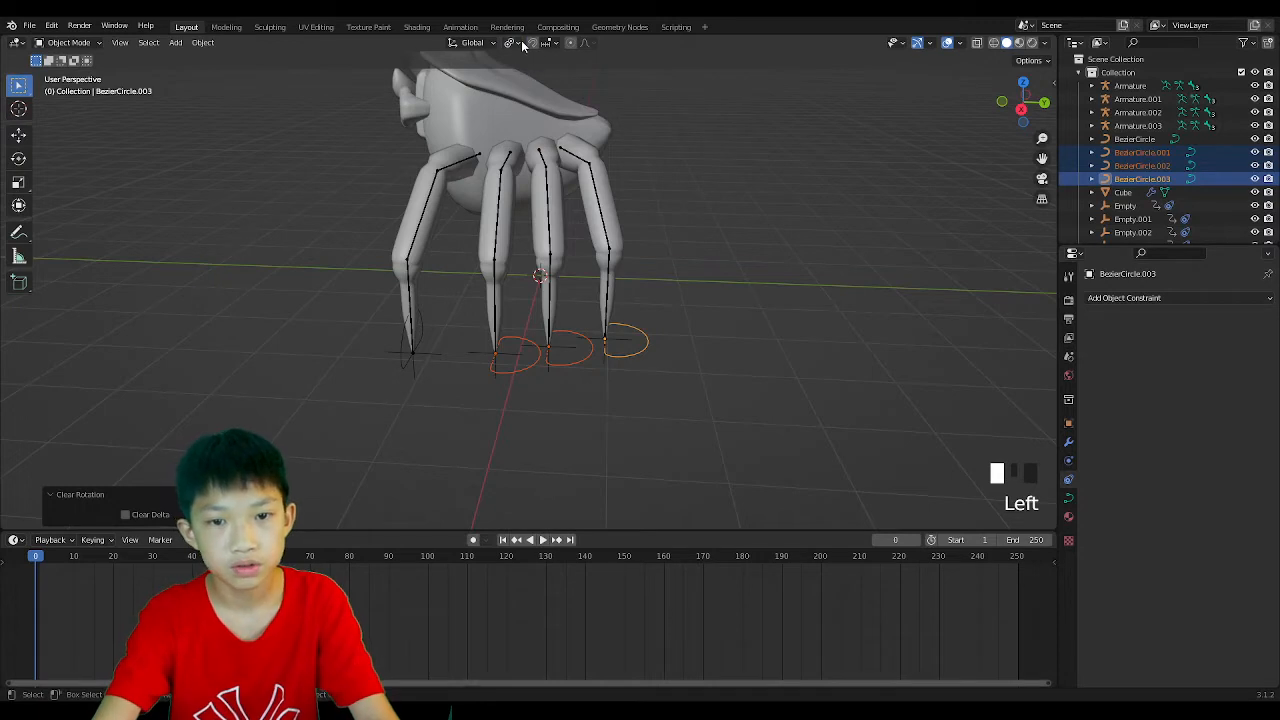
pyautogui.click(520, 45)
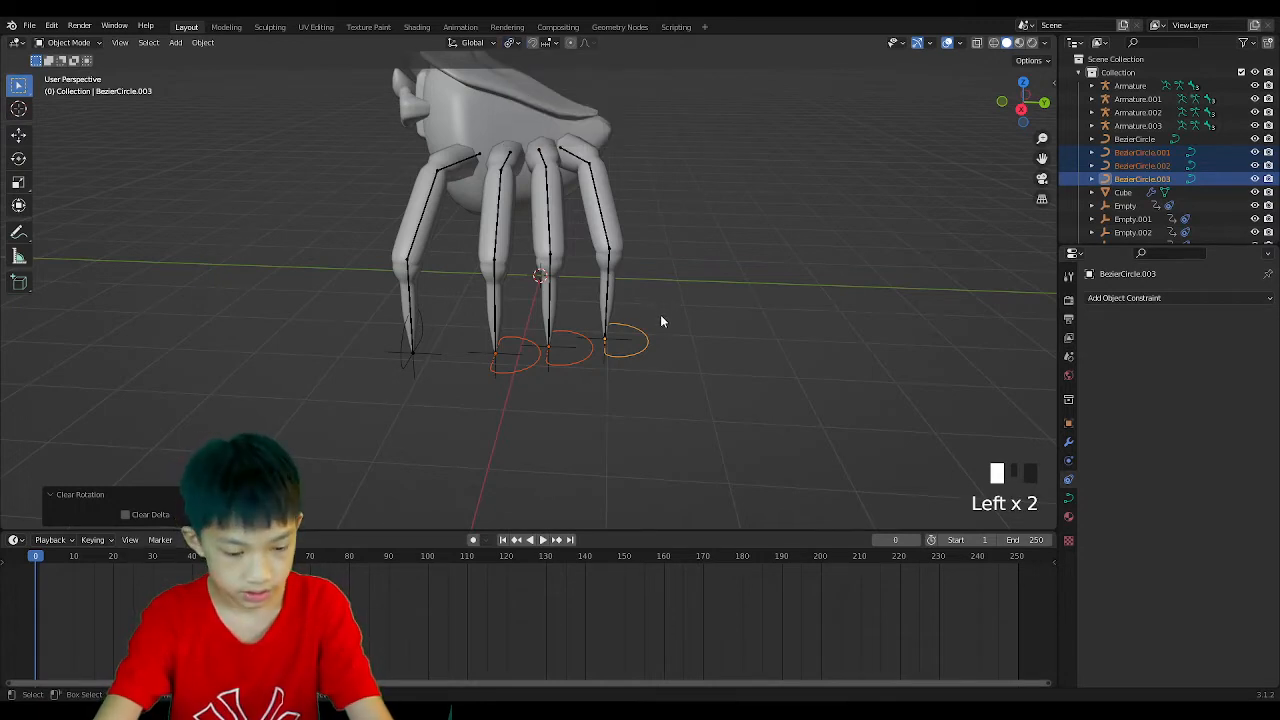
pyautogui.press('r')
pyautogui.press('x')
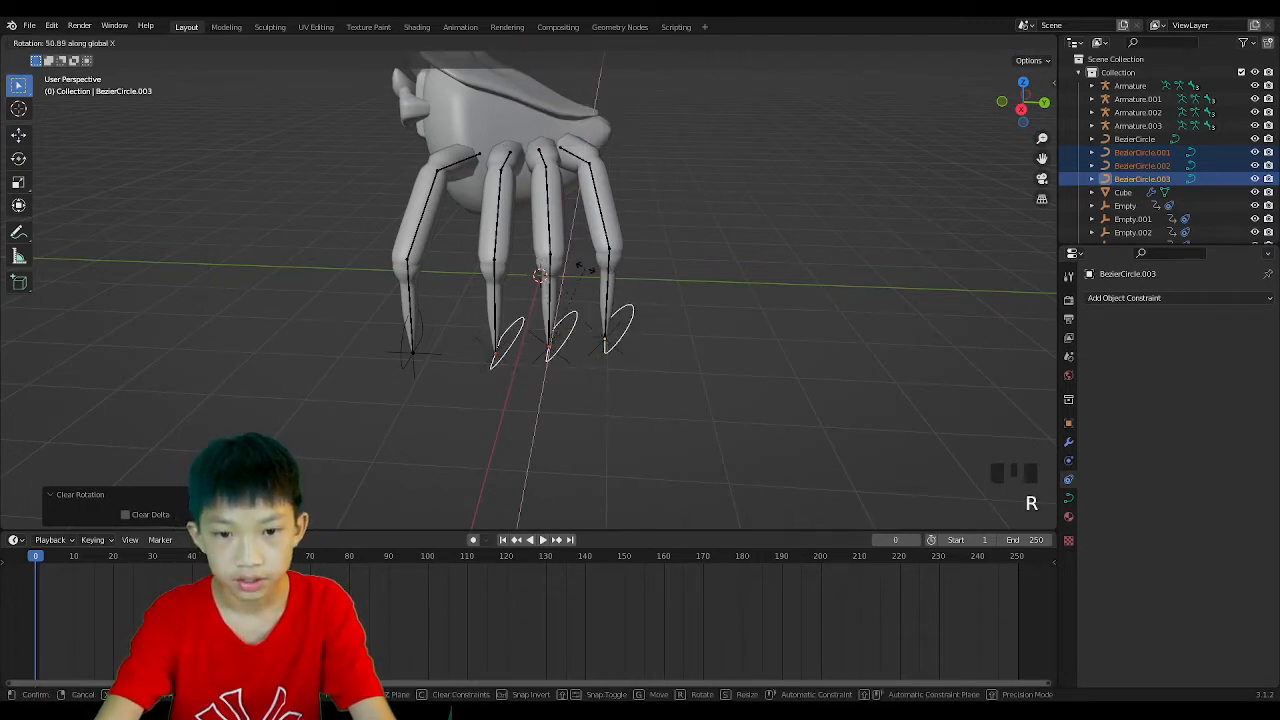
pyautogui.press('Return')
# Move the three path circles in top view about -0.26 m along X, toward the body.
pyautogui.moveTo(530, 258); pyautogui.dragTo(706, 227, button='middle')
pyautogui.click(1024, 92)
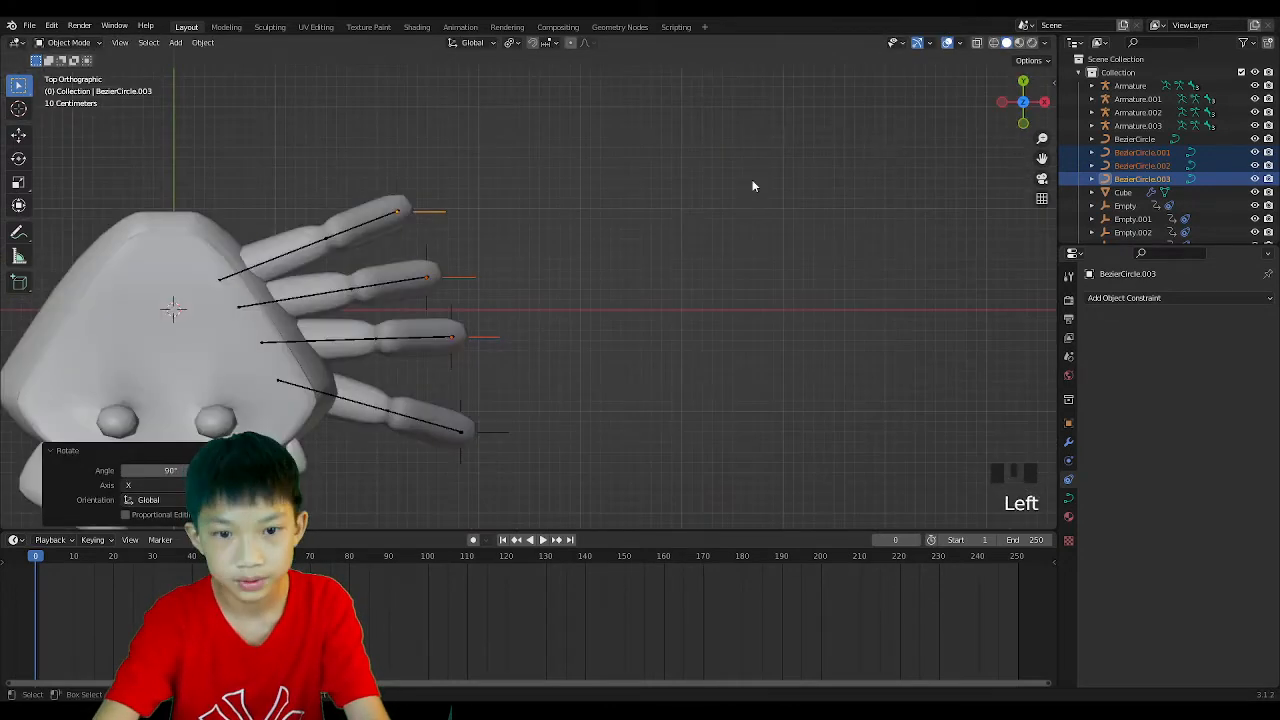
pyautogui.press('g')
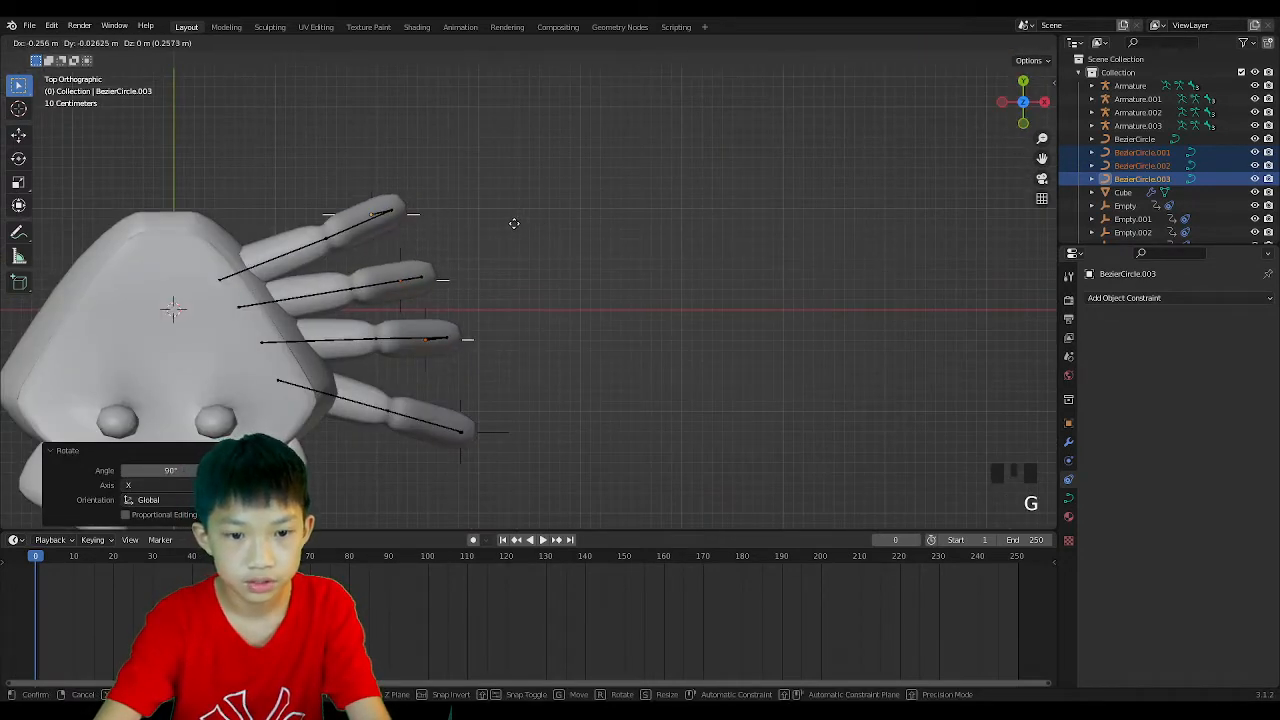
pyautogui.click(515, 230)
# Play the leg animation, return to frame 0 and replay it to examine how all four legs walk.
pyautogui.moveTo(588, 263); pyautogui.dragTo(568, 123, button='middle')
pyautogui.press('space')
pyautogui.moveTo(551, 240); pyautogui.dragTo(551, 322, button='middle')
pyautogui.press('space')
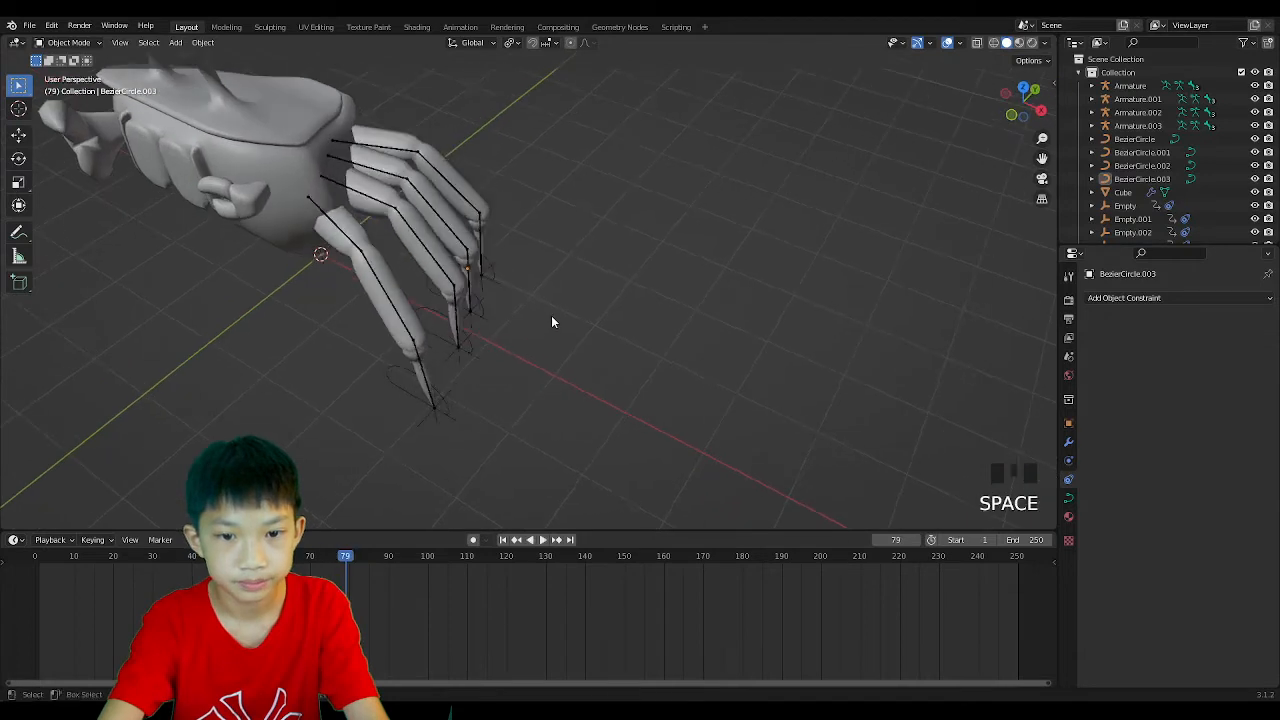
pyautogui.moveTo(345, 560); pyautogui.dragTo(35, 558)
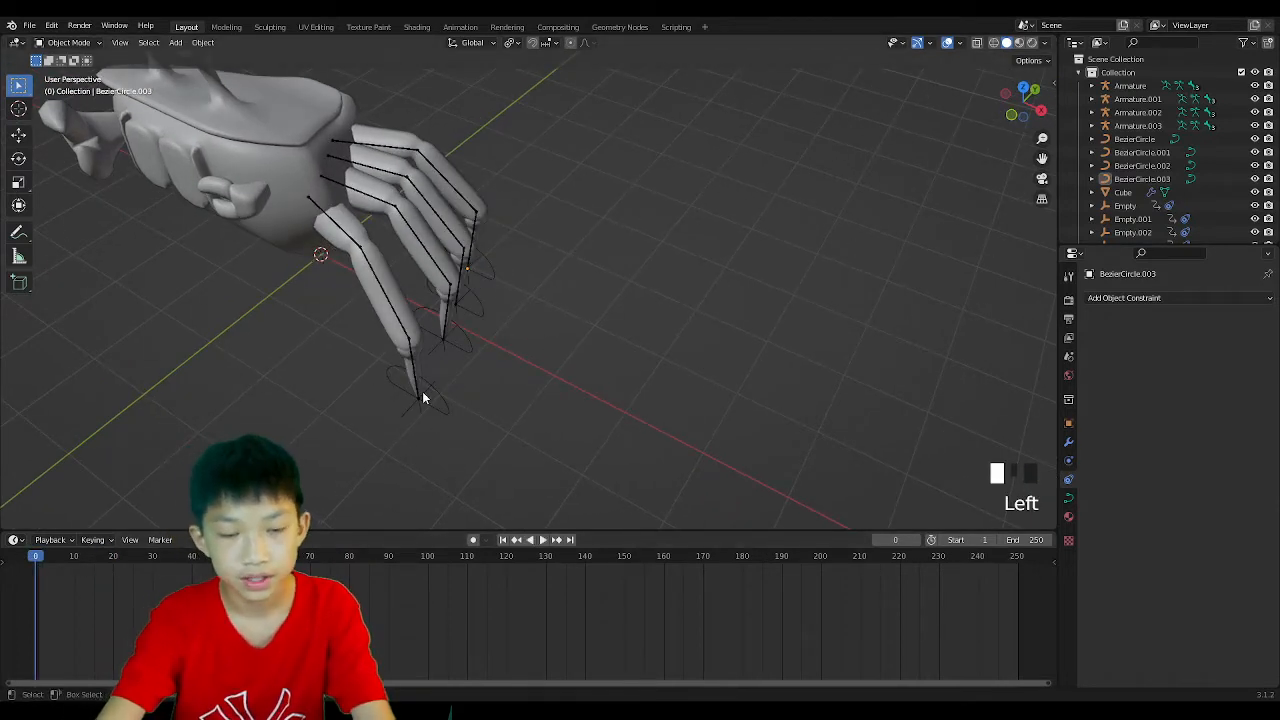
pyautogui.press('space')
pyautogui.moveTo(343, 491); pyautogui.dragTo(305, 414, button='middle')
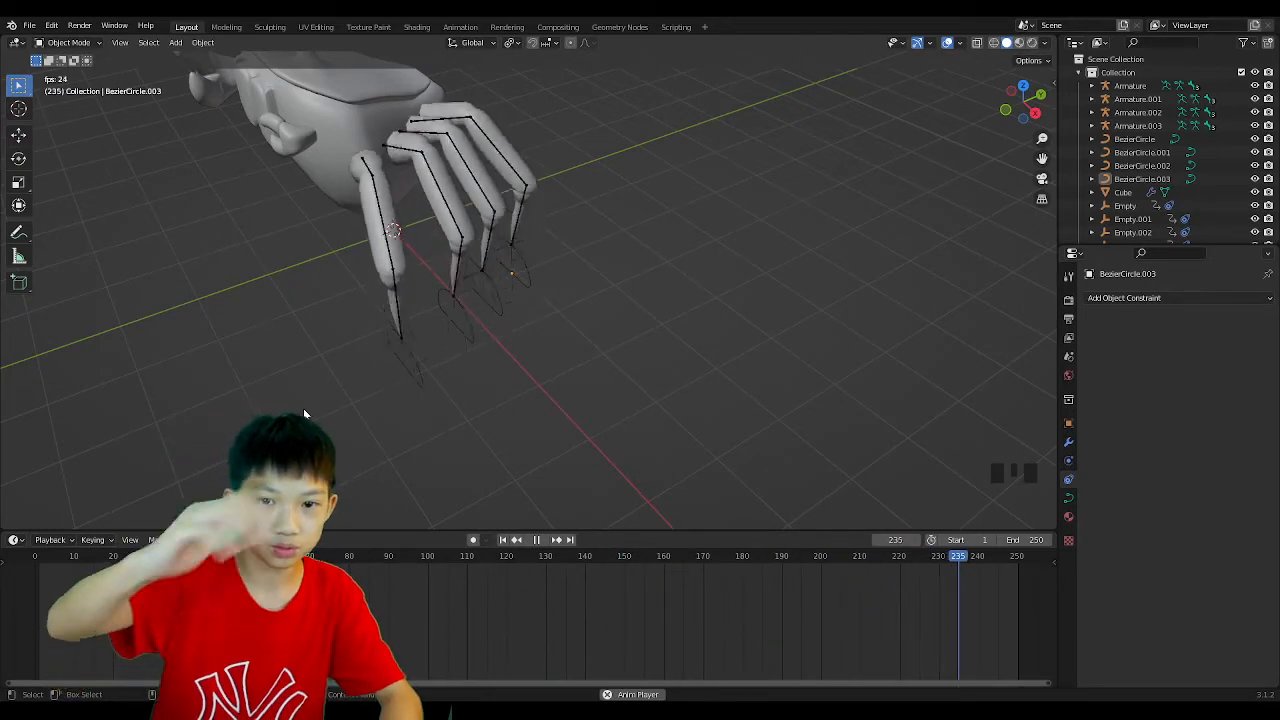
pyautogui.press('space')
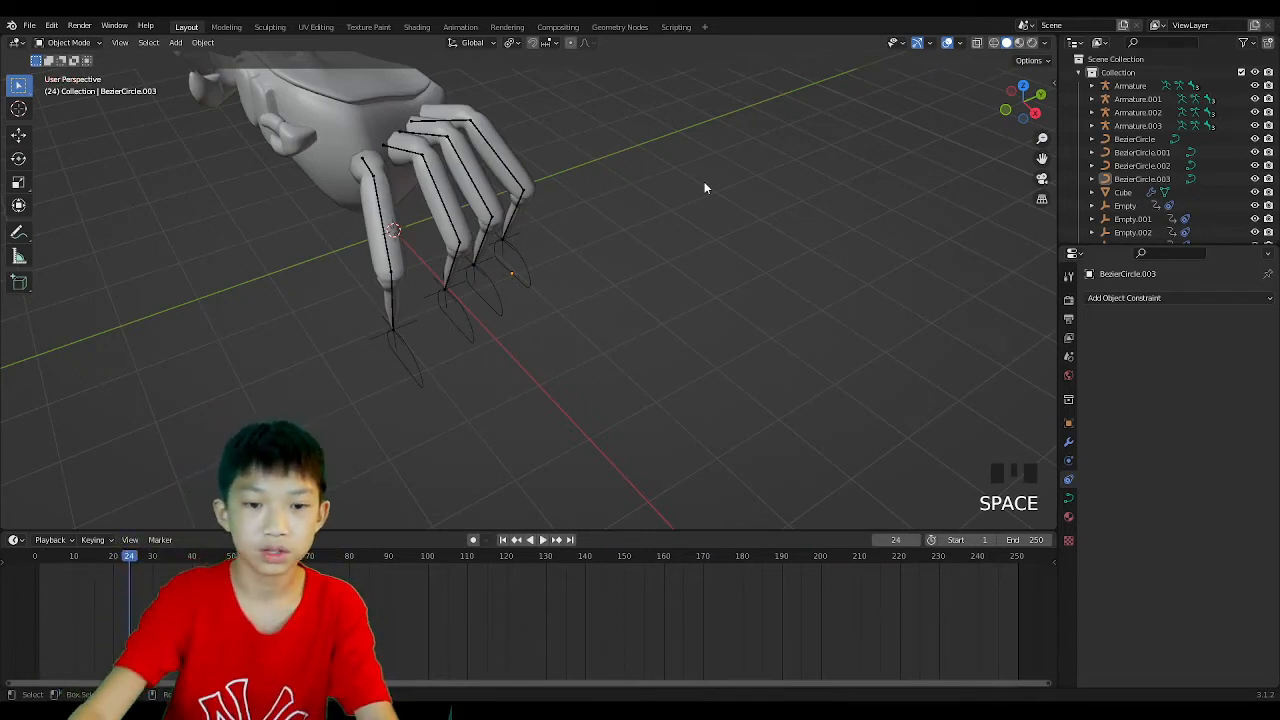
# Return the timeline to frame 0 and shift the keyframes of the second and fourth leg empties to frames 15 and 25.
pyautogui.click(708, 209)
pyautogui.moveTo(115, 557); pyautogui.dragTo(11, 560)
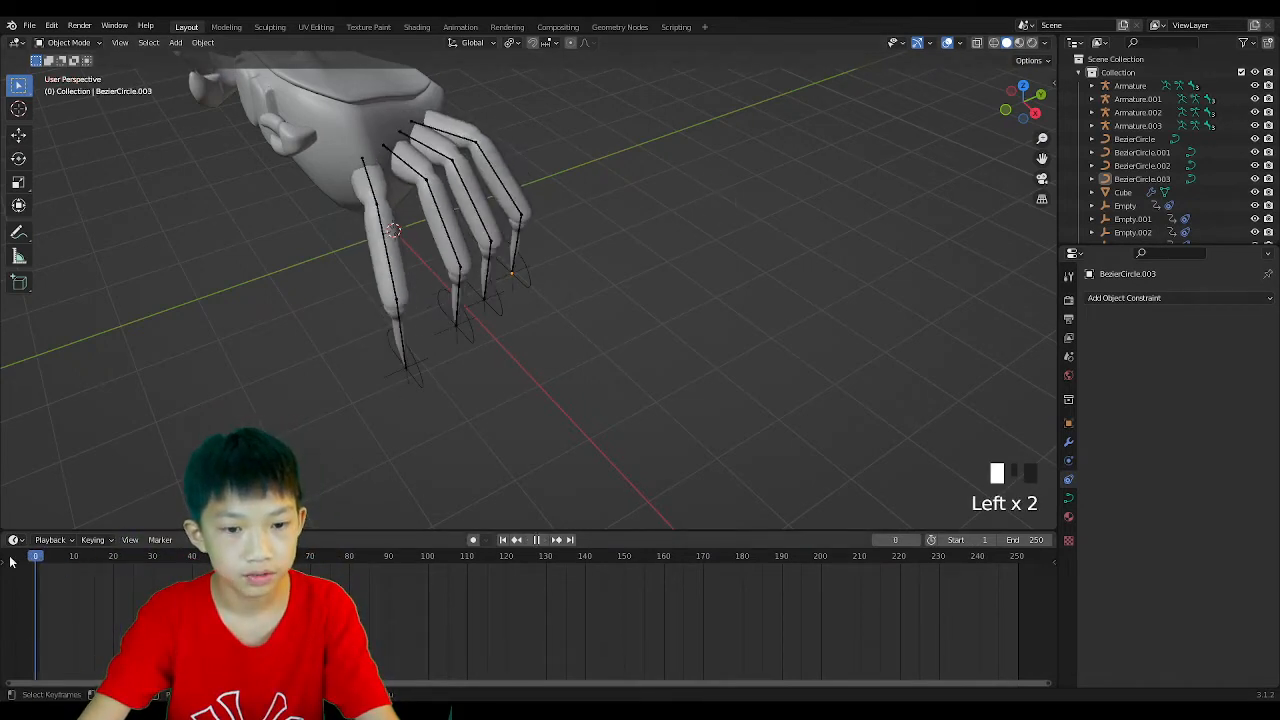
pyautogui.moveTo(628, 277); pyautogui.dragTo(534, 240, button='middle')
pyautogui.scroll(3, 534, 240)
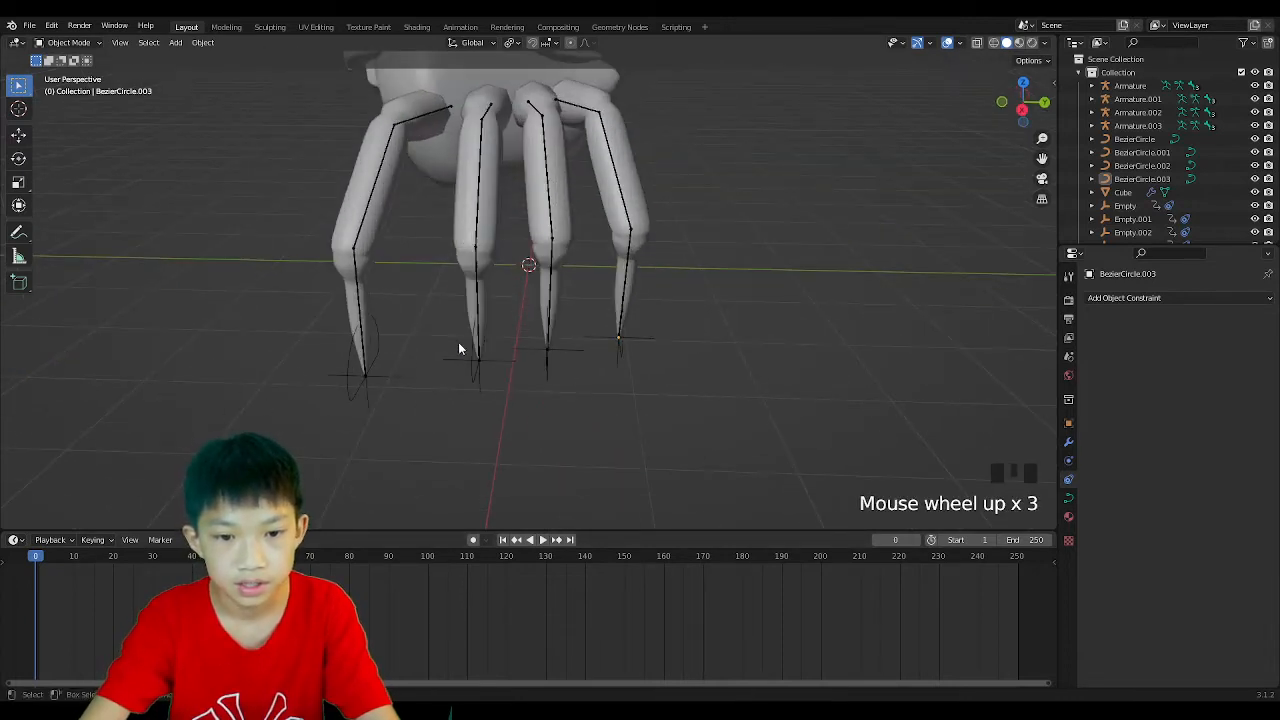
pyautogui.click(637, 339)
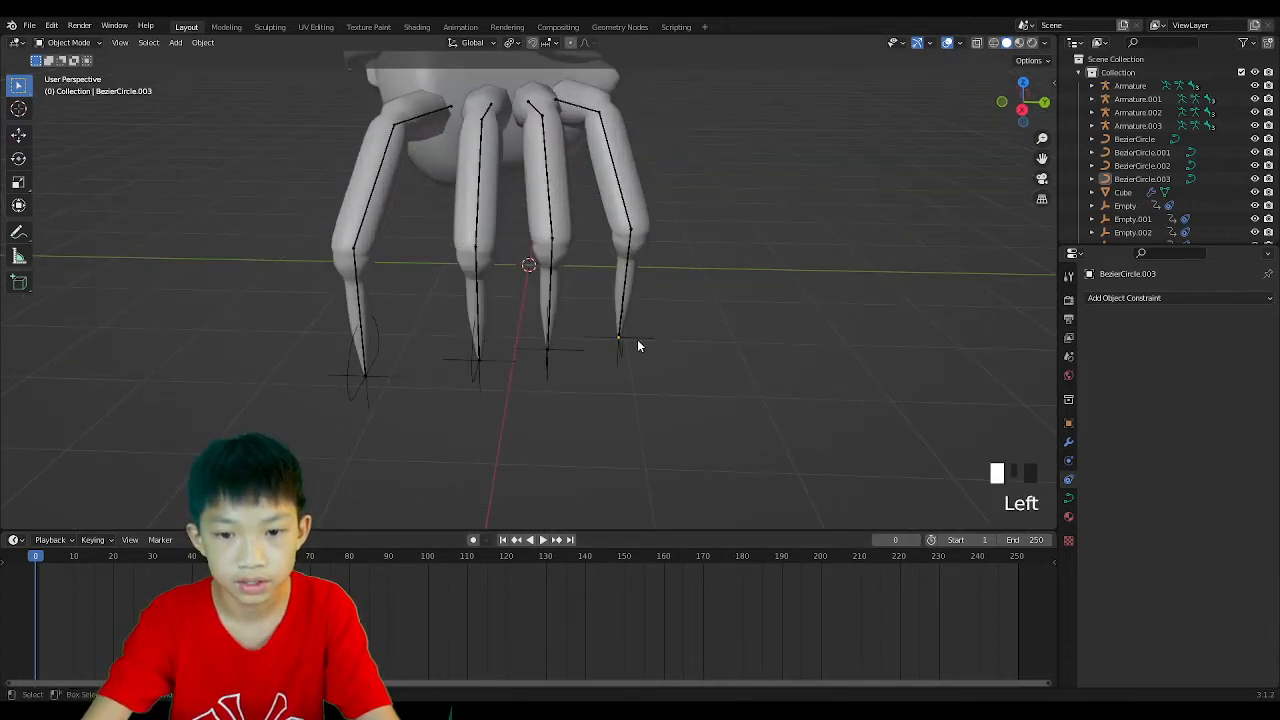
pyautogui.keyDown('shift'); pyautogui.click(503, 363); pyautogui.keyUp('shift')
pyautogui.moveTo(632, 341); pyautogui.dragTo(660, 352, button='middle')
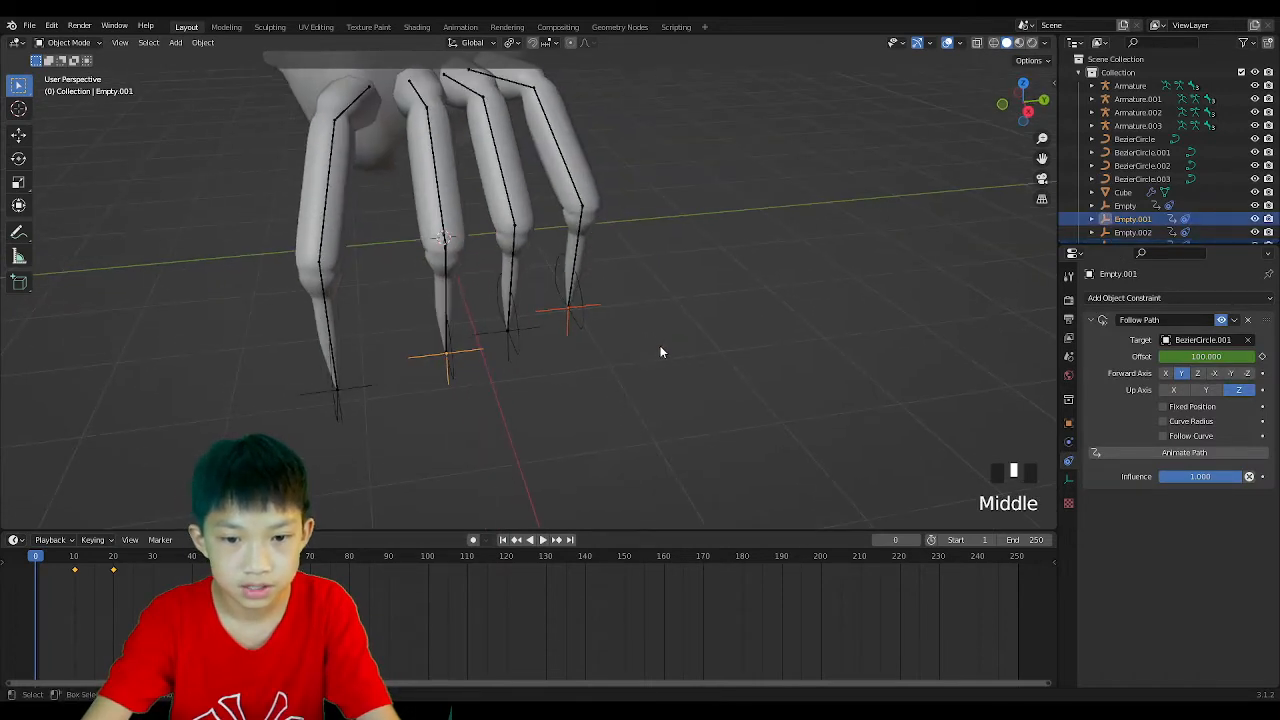
pyautogui.moveTo(54, 599); pyautogui.dragTo(133, 590)
pyautogui.scroll(2, 132, 591)
pyautogui.scroll(-1, 132, 591)
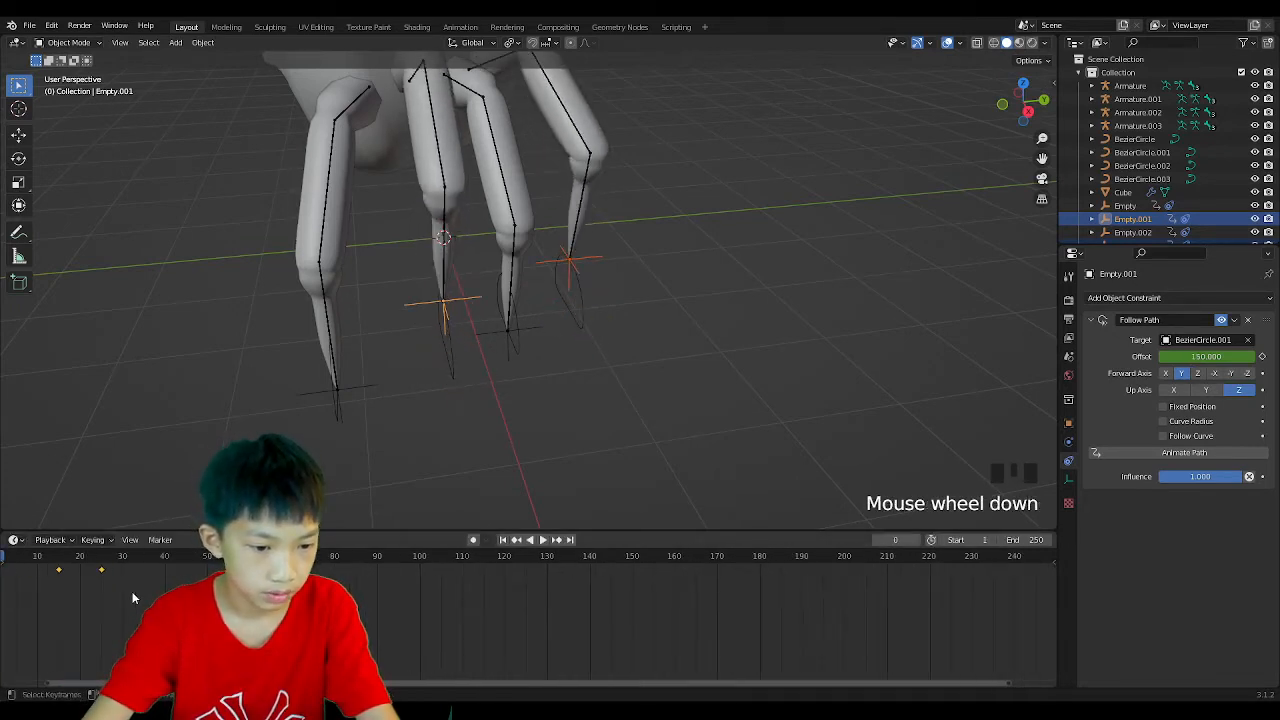
pyautogui.moveTo(100, 683); pyautogui.dragTo(88, 675)
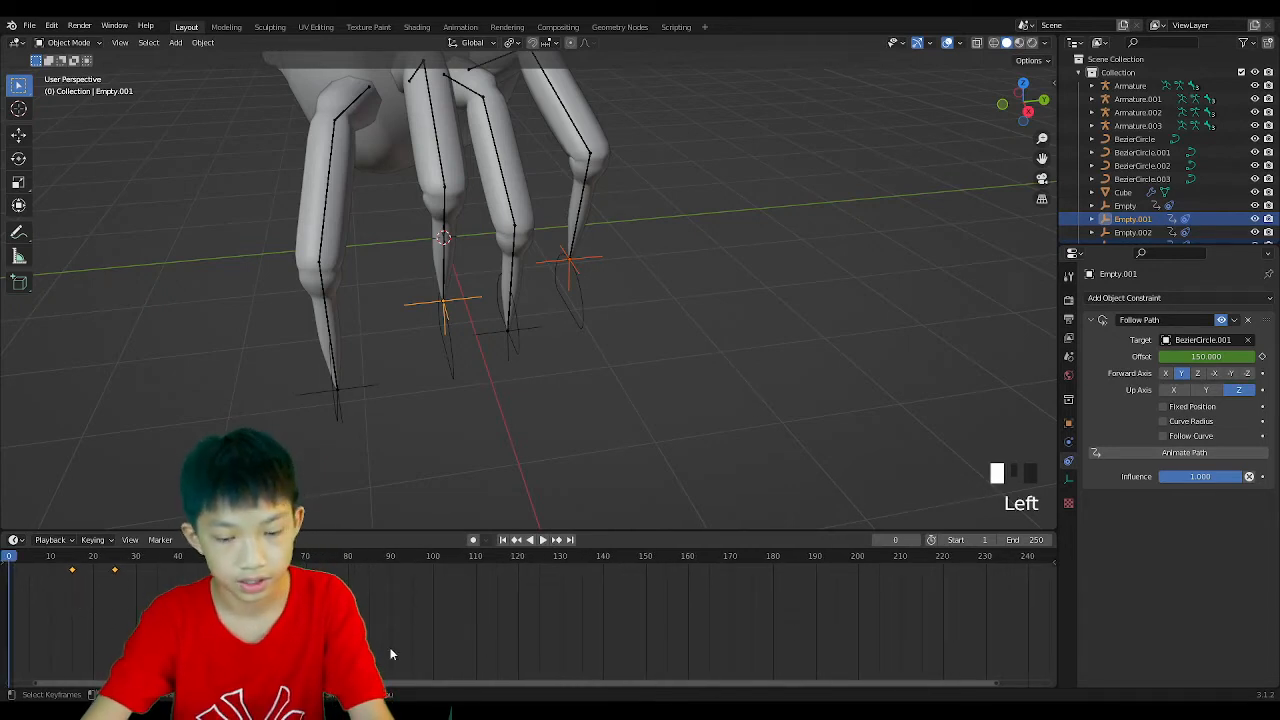
# Play the animation and examine the walking motion of the four legs from several angles.
pyautogui.scroll(-2, 622, 409)
pyautogui.moveTo(622, 416); pyautogui.dragTo(356, 505, button='middle')
pyautogui.scroll(-2, 629, 423)
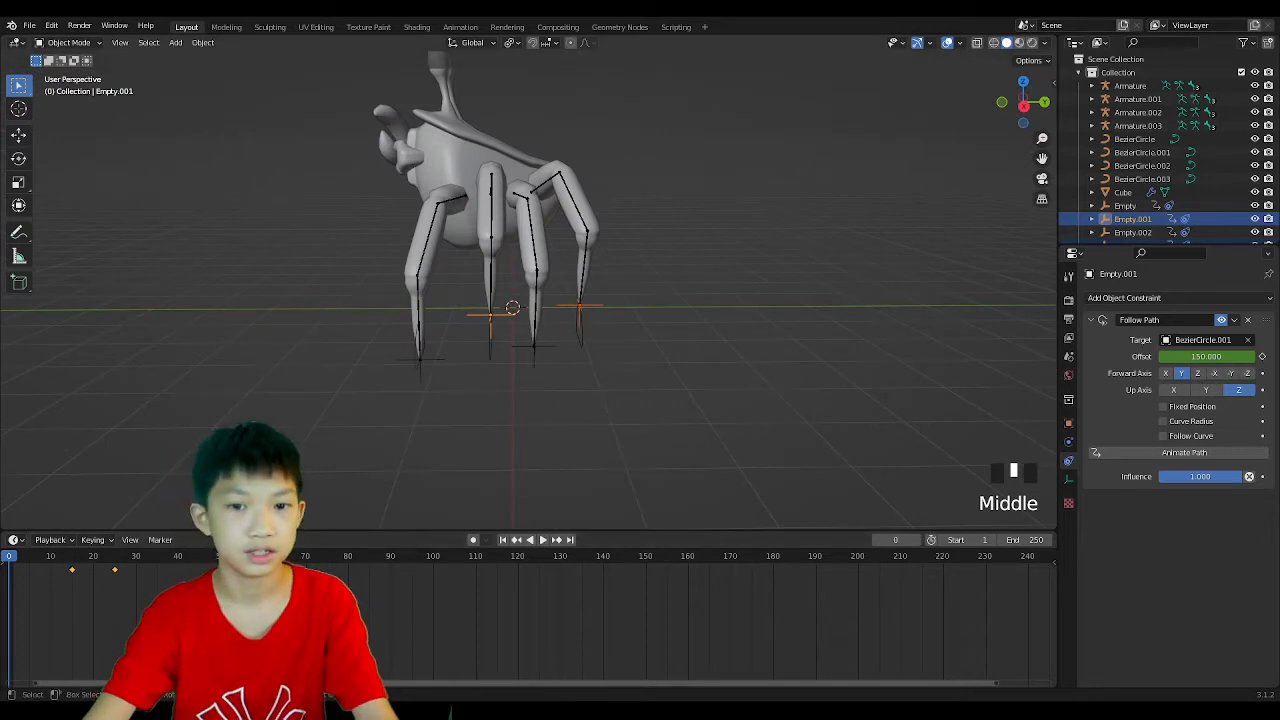
pyautogui.press('space')
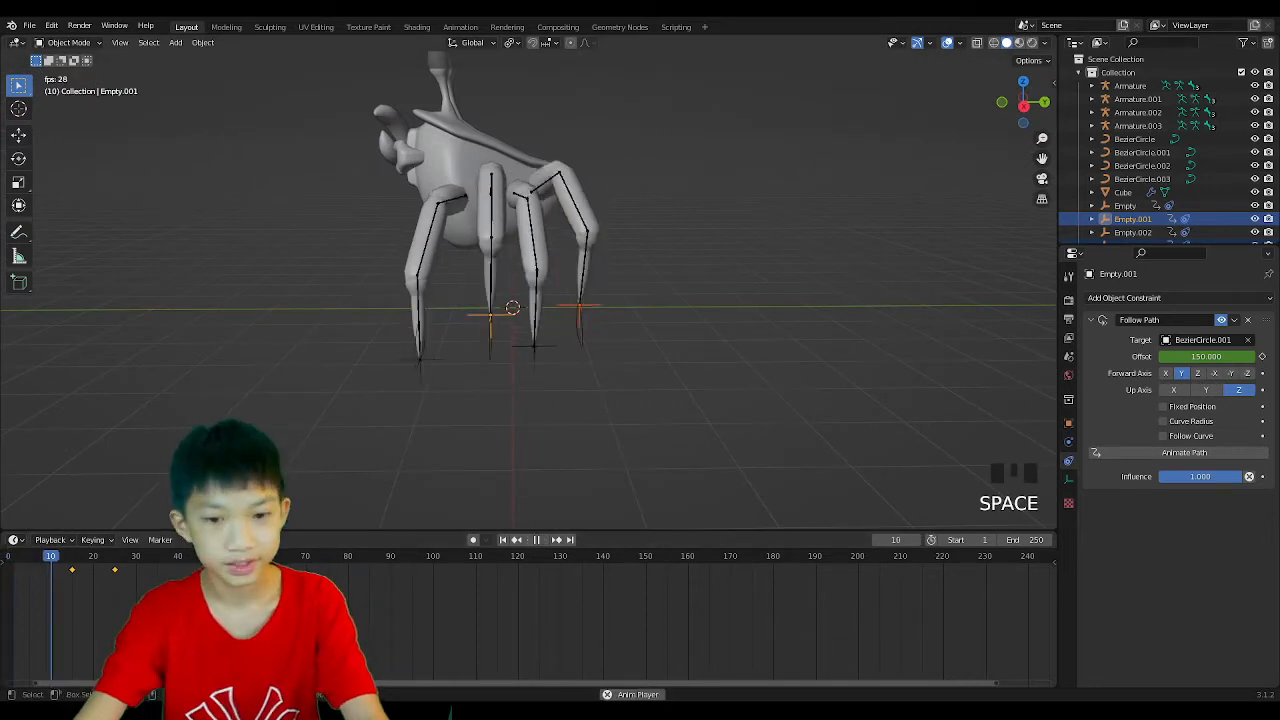
pyautogui.moveTo(310, 461); pyautogui.dragTo(470, 360, button='middle')
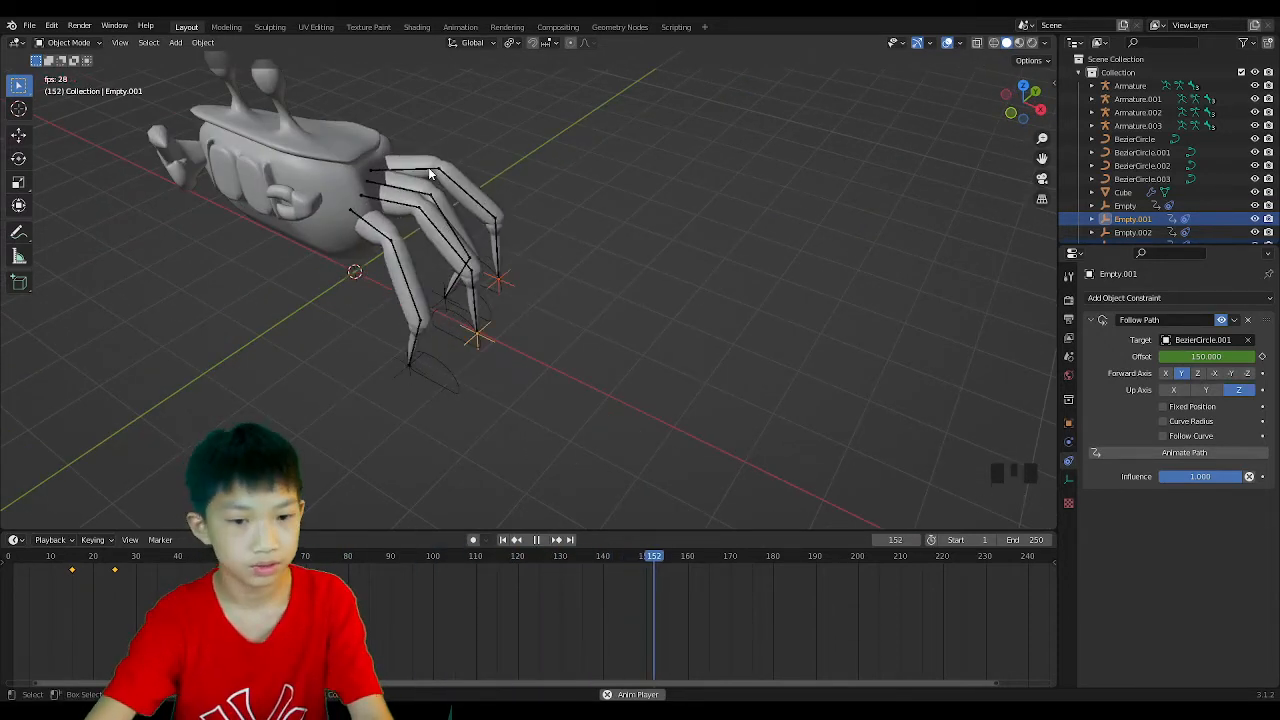
pyautogui.scroll(-2, 365, 441)
pyautogui.moveTo(365, 441); pyautogui.dragTo(580, 392, button='middle')
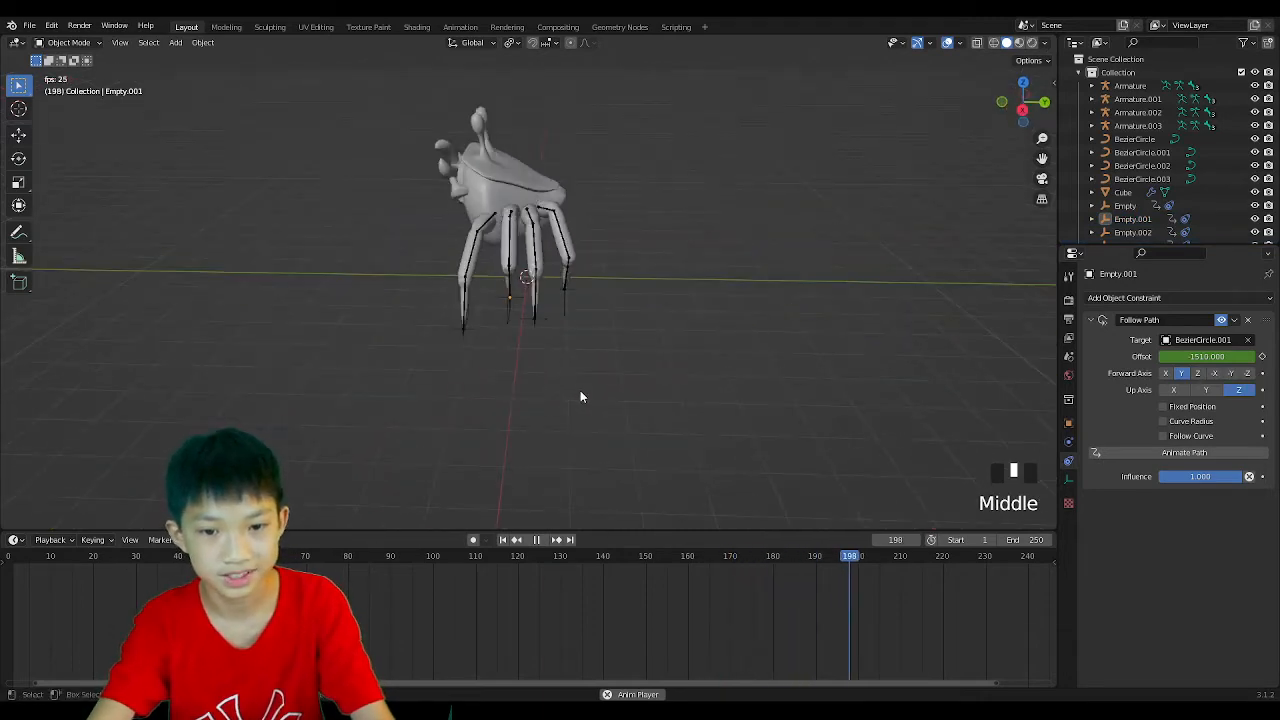
pyautogui.scroll(2, 580, 397)
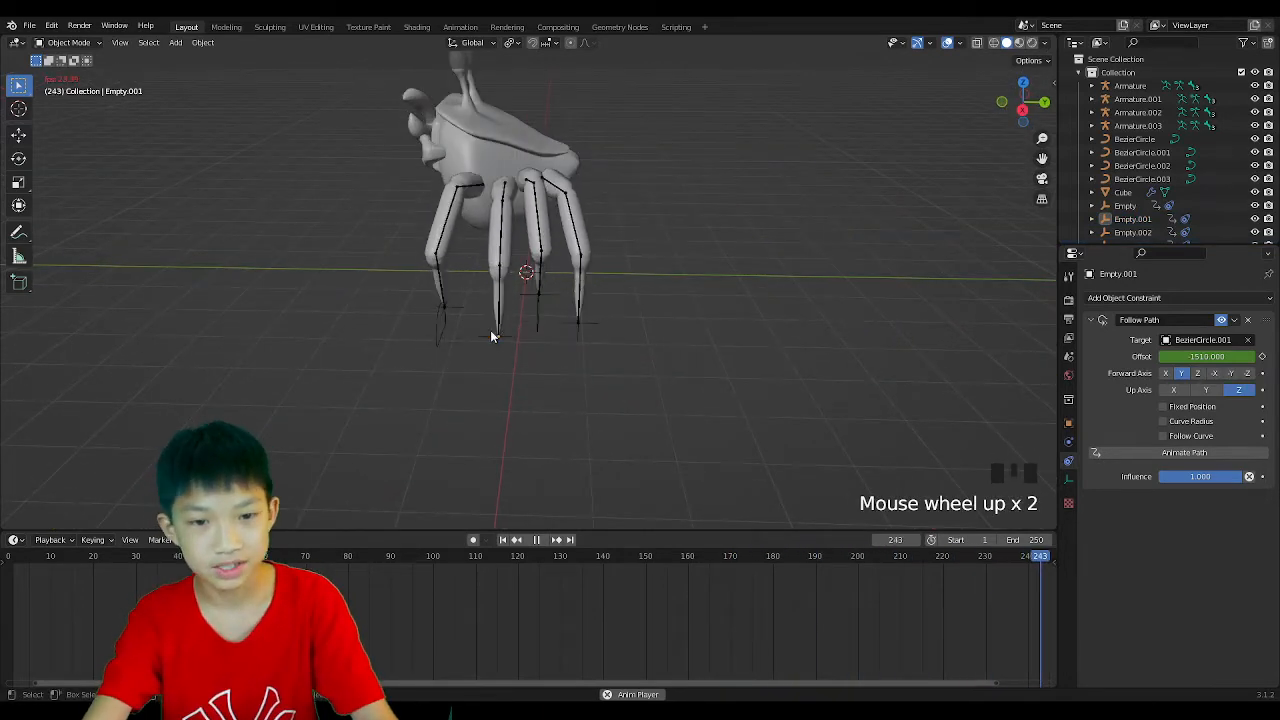
pyautogui.press('space')
pyautogui.scroll(-1, 668, 303)
pyautogui.moveTo(477, 338); pyautogui.dragTo(477, 388, button='middle')
pyautogui.scroll(2, 350, 431)
pyautogui.keyDown('shift'); pyautogui.scroll(1, 432, 445); pyautogui.keyUp('shift')
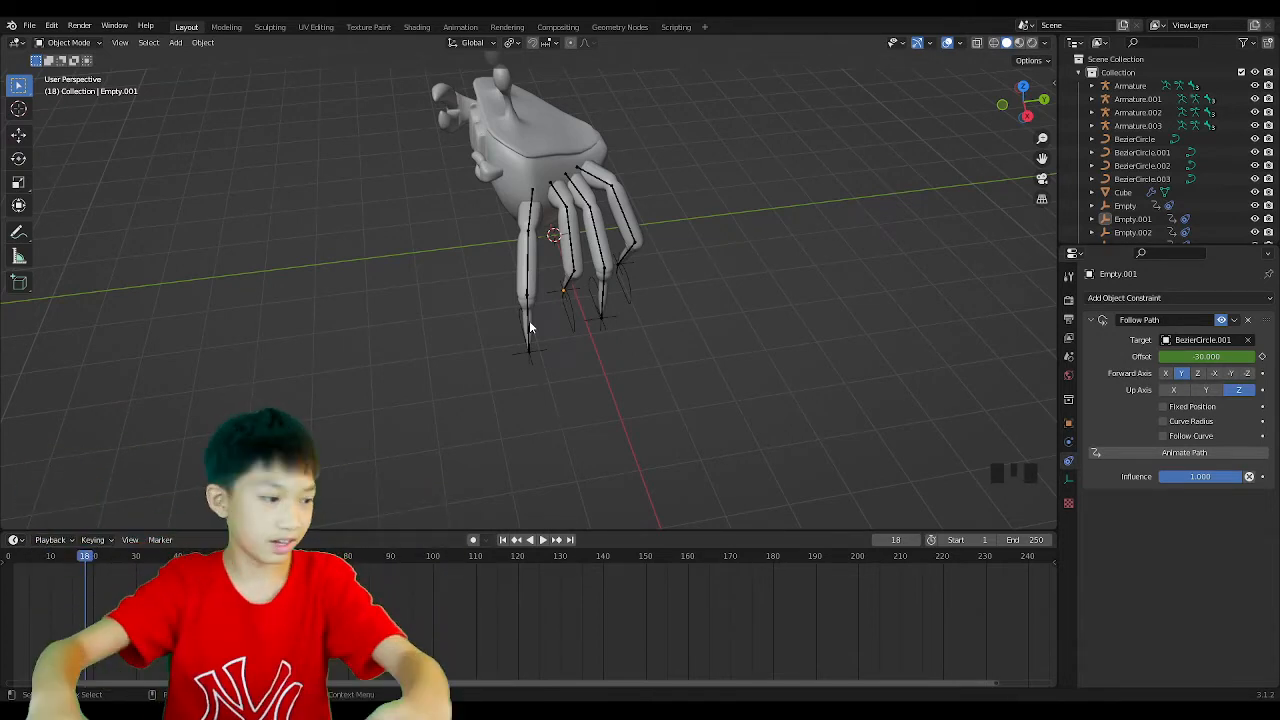
# Duplicate the front leg's armature, mesh, path curve and empty in top view, placing the copy about 5.14 m along negative X.
pyautogui.moveTo(363, 423); pyautogui.dragTo(476, 402, button='middle')
pyautogui.scroll(2, 504, 364)
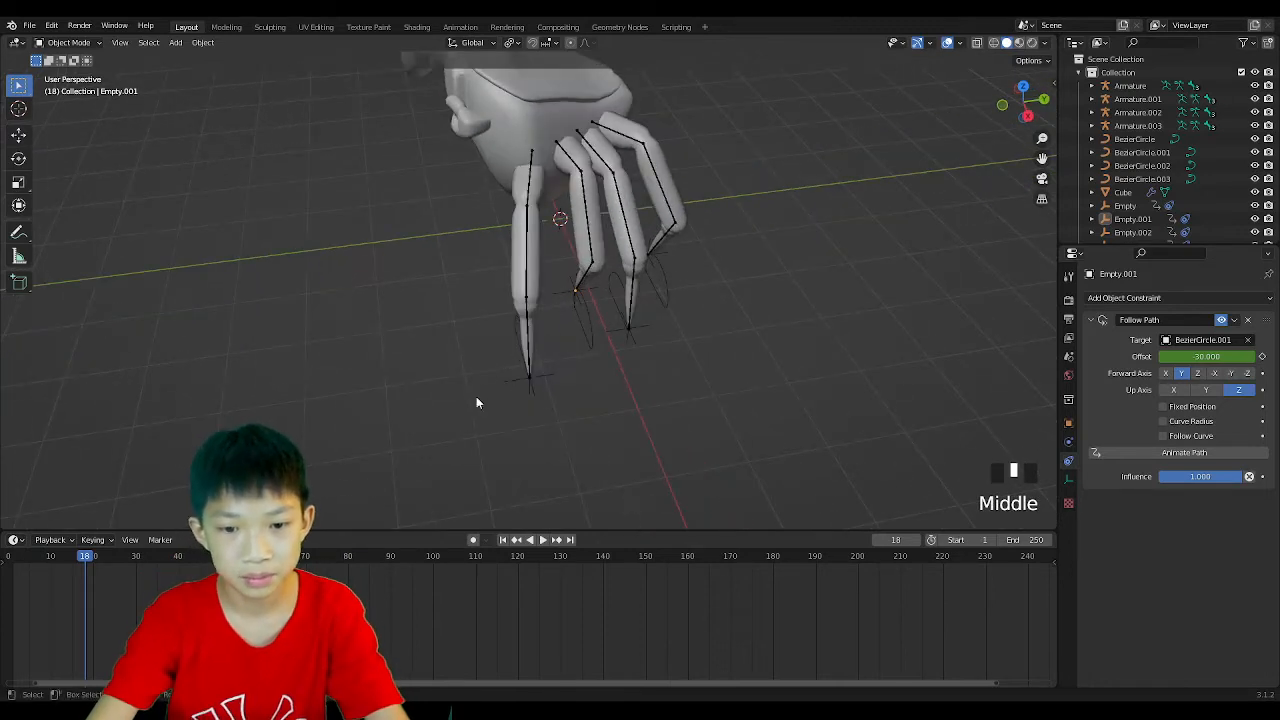
pyautogui.moveTo(476, 402); pyautogui.dragTo(576, 320)
pyautogui.moveTo(560, 343); pyautogui.dragTo(634, 323, button='middle')
pyautogui.click(598, 371)
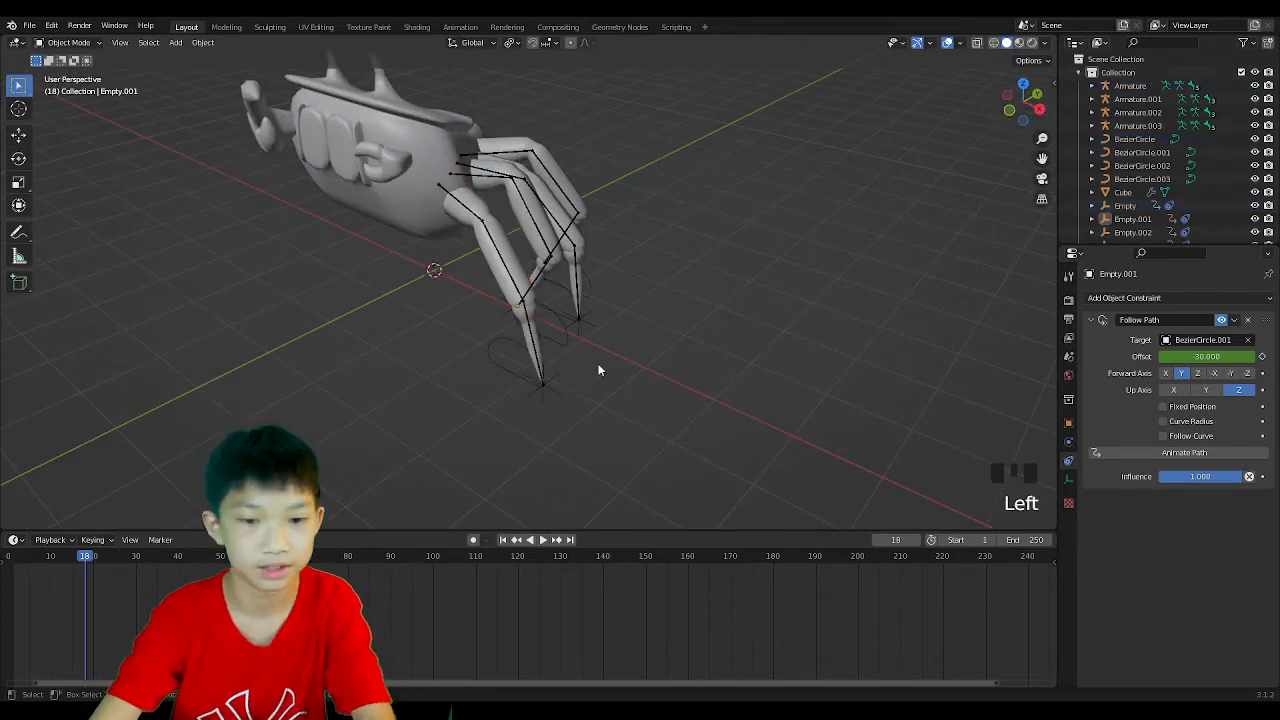
pyautogui.moveTo(610, 480); pyautogui.dragTo(648, 491, button='middle')
pyautogui.scroll(2, 594, 491)
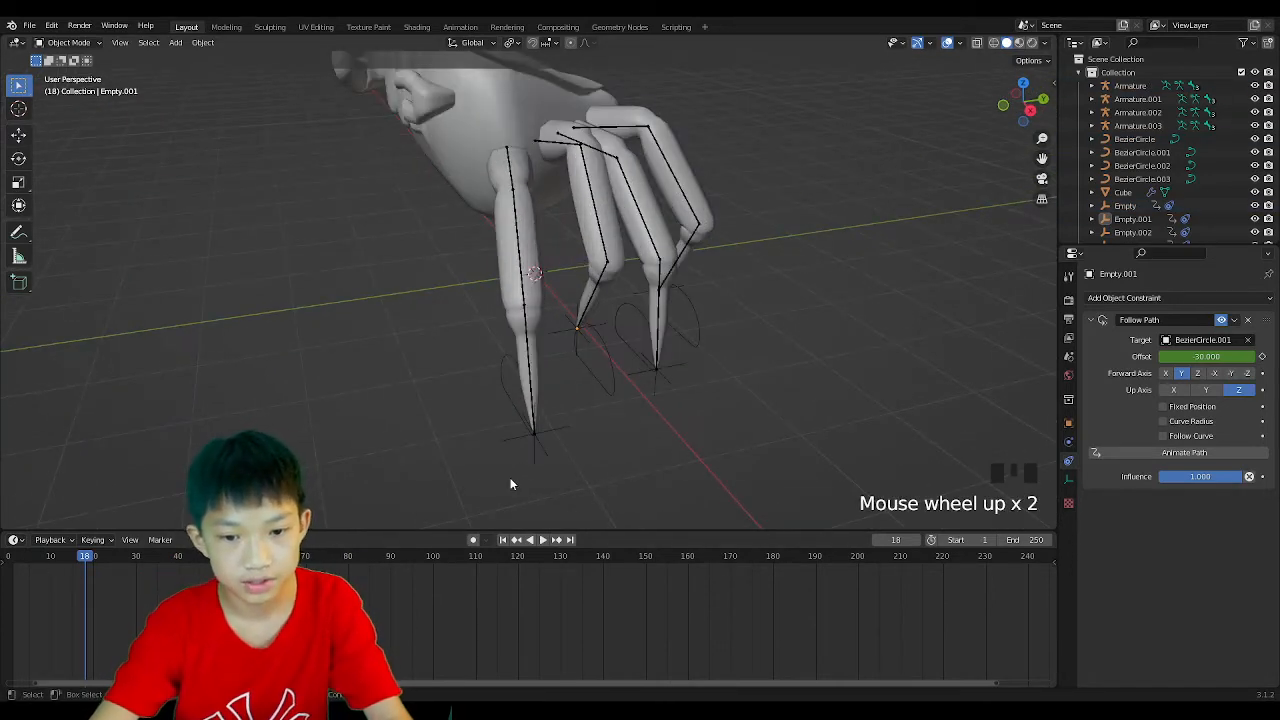
pyautogui.moveTo(510, 482); pyautogui.dragTo(556, 422)
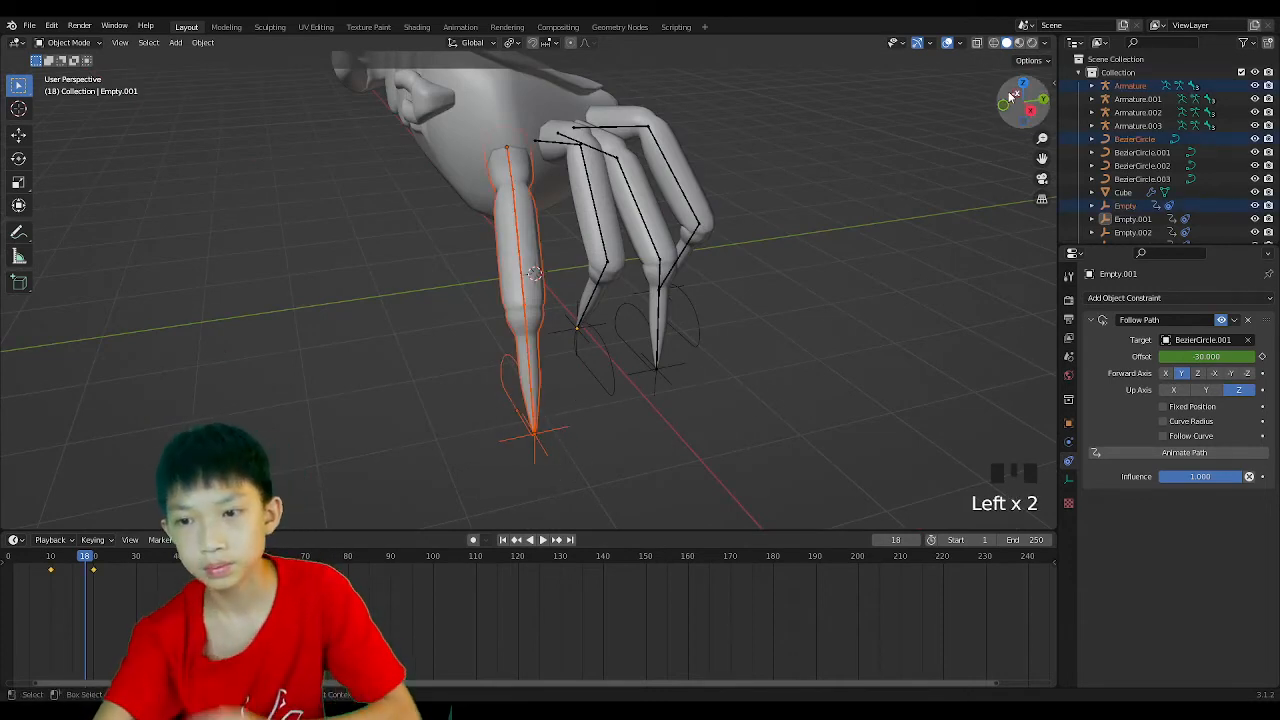
pyautogui.moveTo(1010, 95); pyautogui.dragTo(1004, 97)
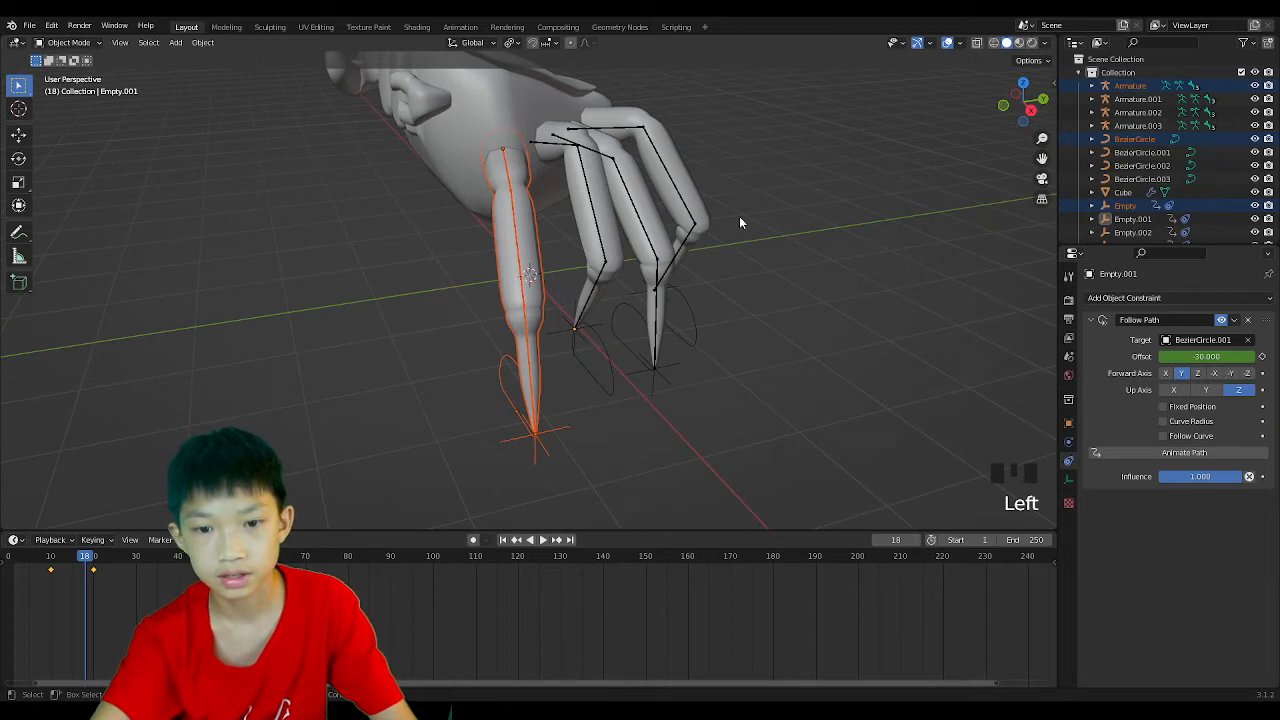
pyautogui.click(1025, 81)
pyautogui.scroll(-6, 406, 356)
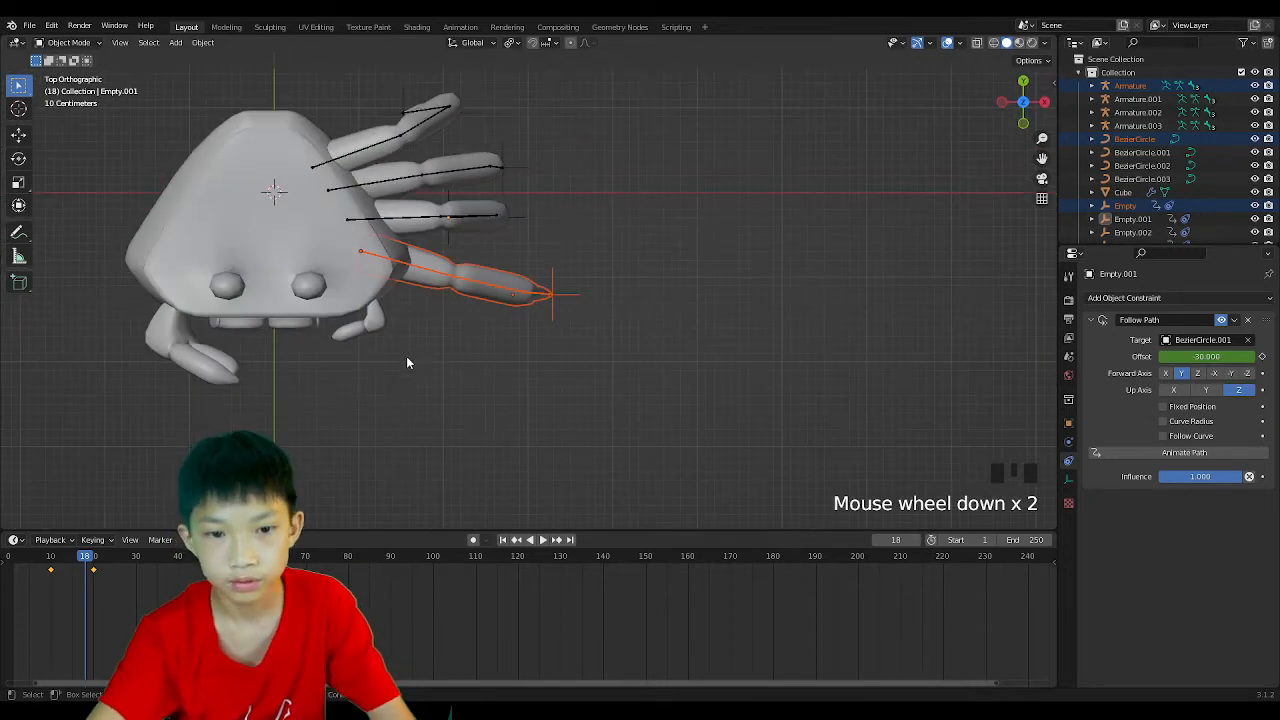
pyautogui.hotkey('shift', 'd')
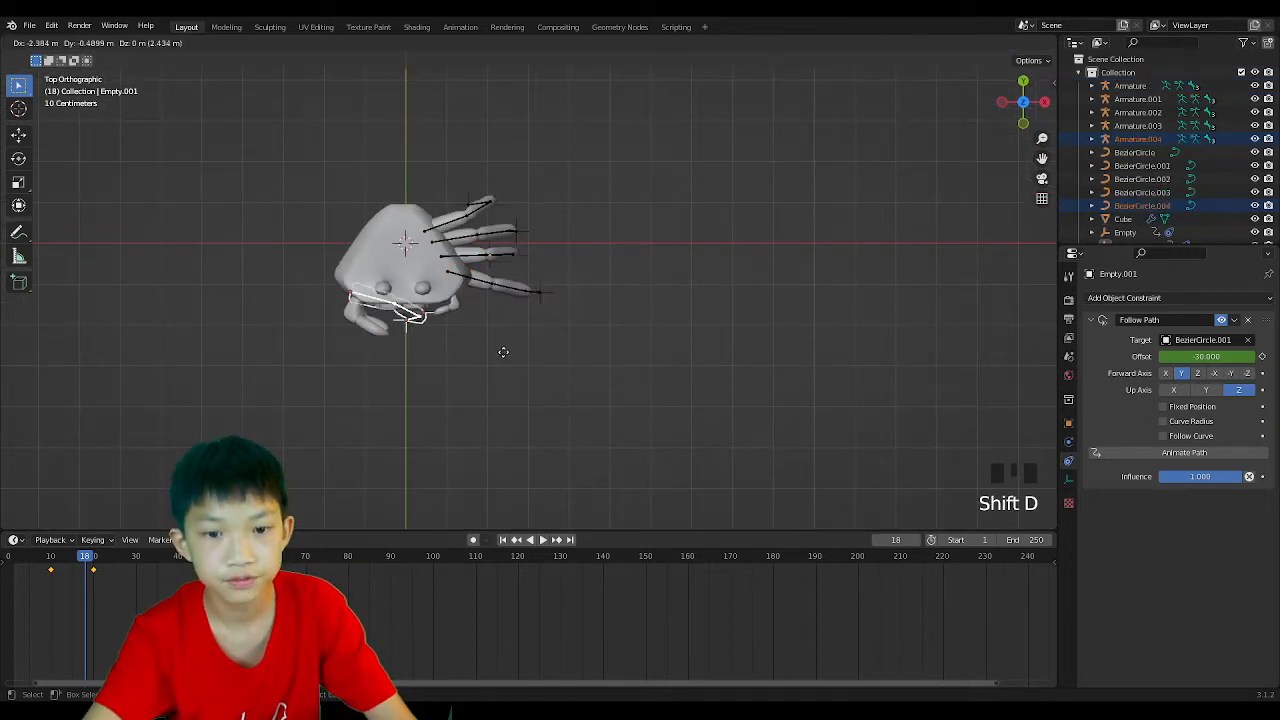
pyautogui.click(356, 337)
# Rotate the duplicated leg rig 180° around Z.
pyautogui.press('r')
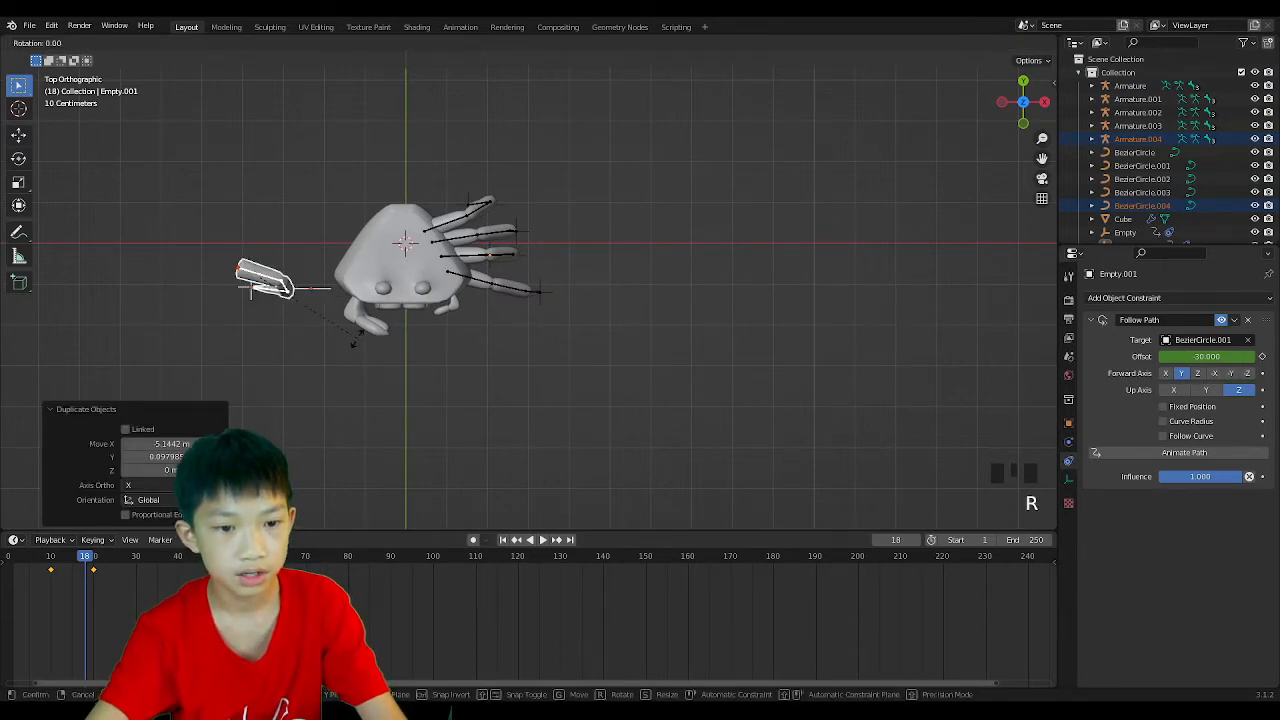
pyautogui.write('180')
pyautogui.press('Return')
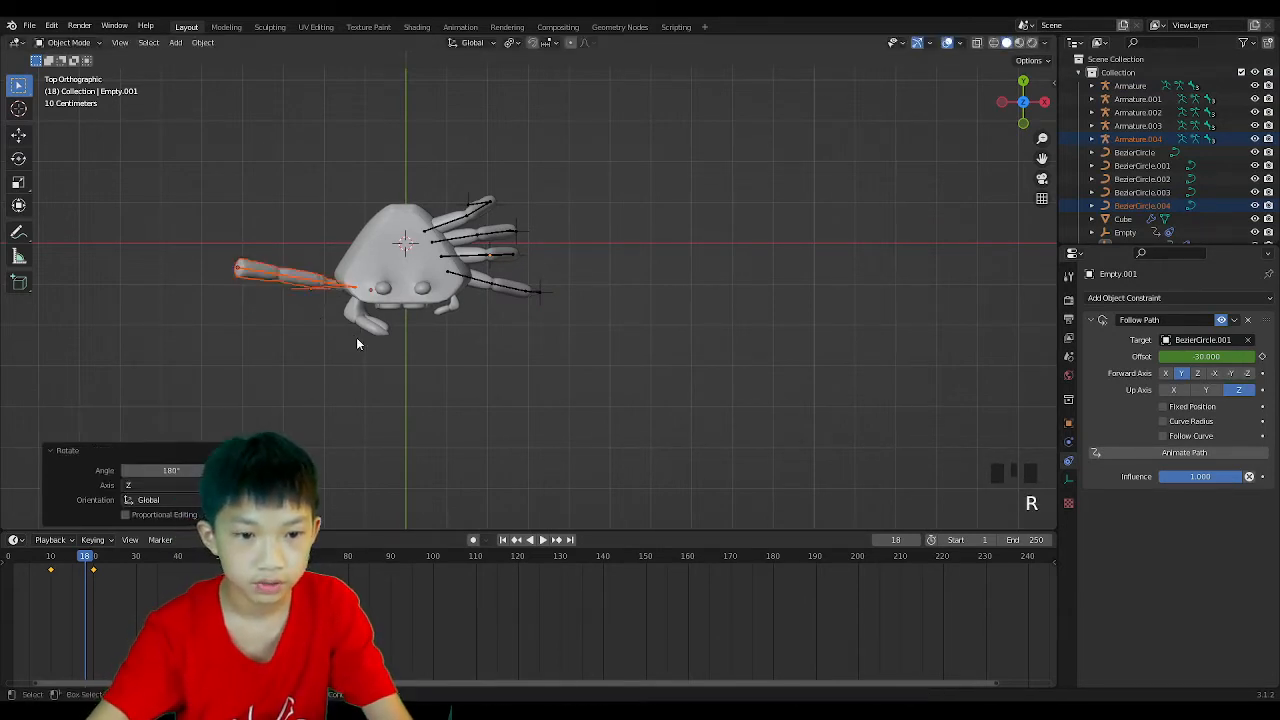
# Clear the location of the duplicated leg's empty so it sits on its own path curve.
pyautogui.moveTo(357, 343); pyautogui.dragTo(457, 314, button='middle')
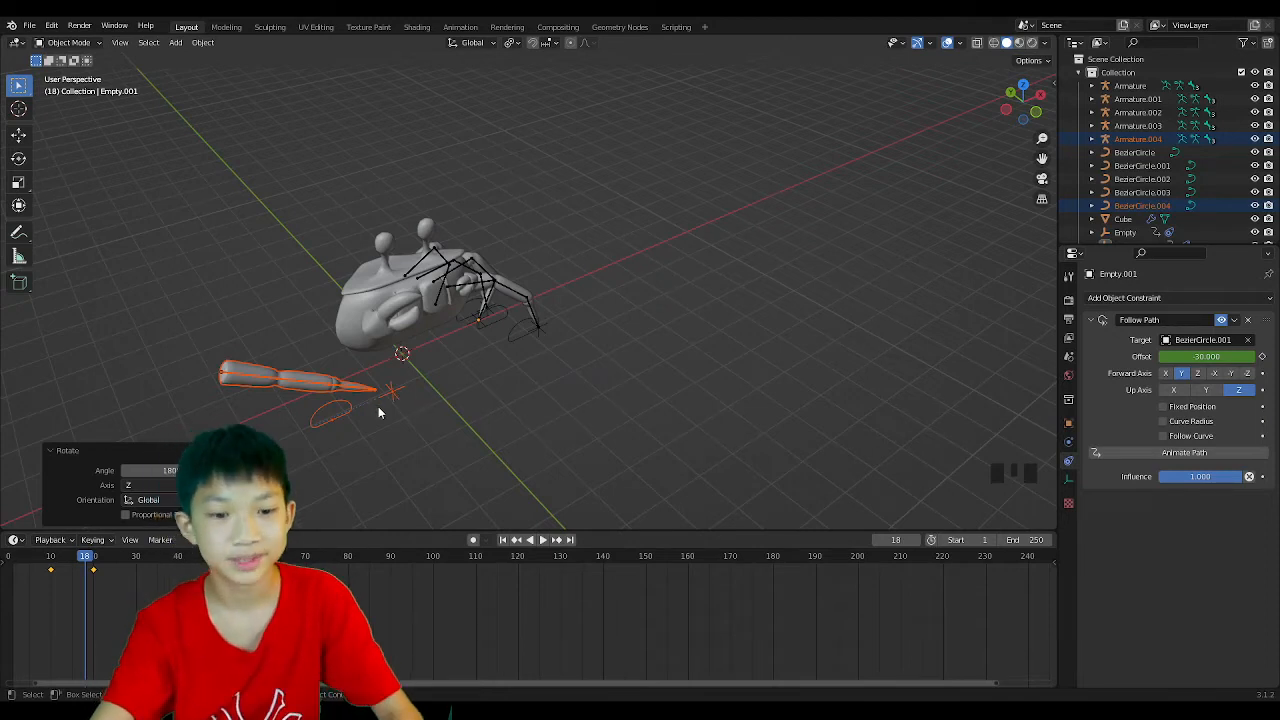
pyautogui.moveTo(403, 374)
pyautogui.mouseDown(button='middle')
pyautogui.moveTo(394, 346)
pyautogui.moveTo(421, 370)
pyautogui.mouseUp(button='middle')
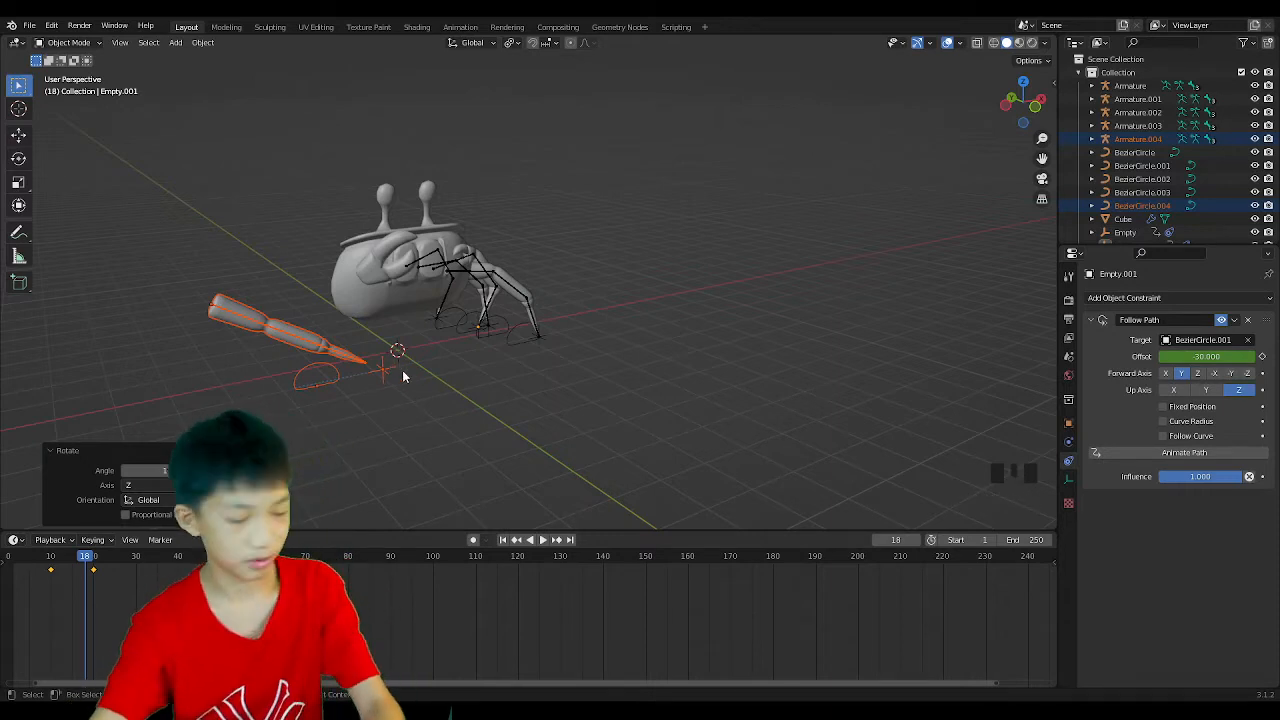
pyautogui.scroll(2, 398, 366)
pyautogui.keyDown('shift'); pyautogui.moveTo(400, 366); pyautogui.dragTo(508, 361, button='middle'); pyautogui.keyUp('shift')
pyautogui.click(508, 361)
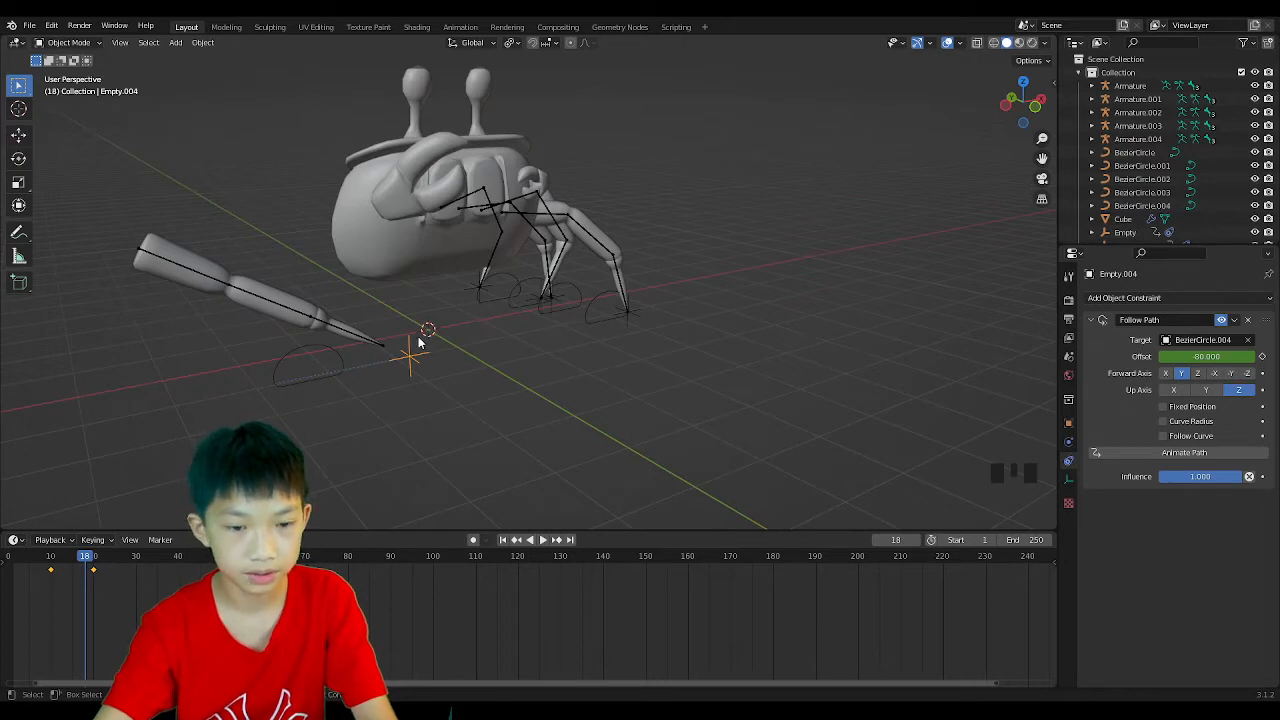
pyautogui.hotkey('alt', 'g')
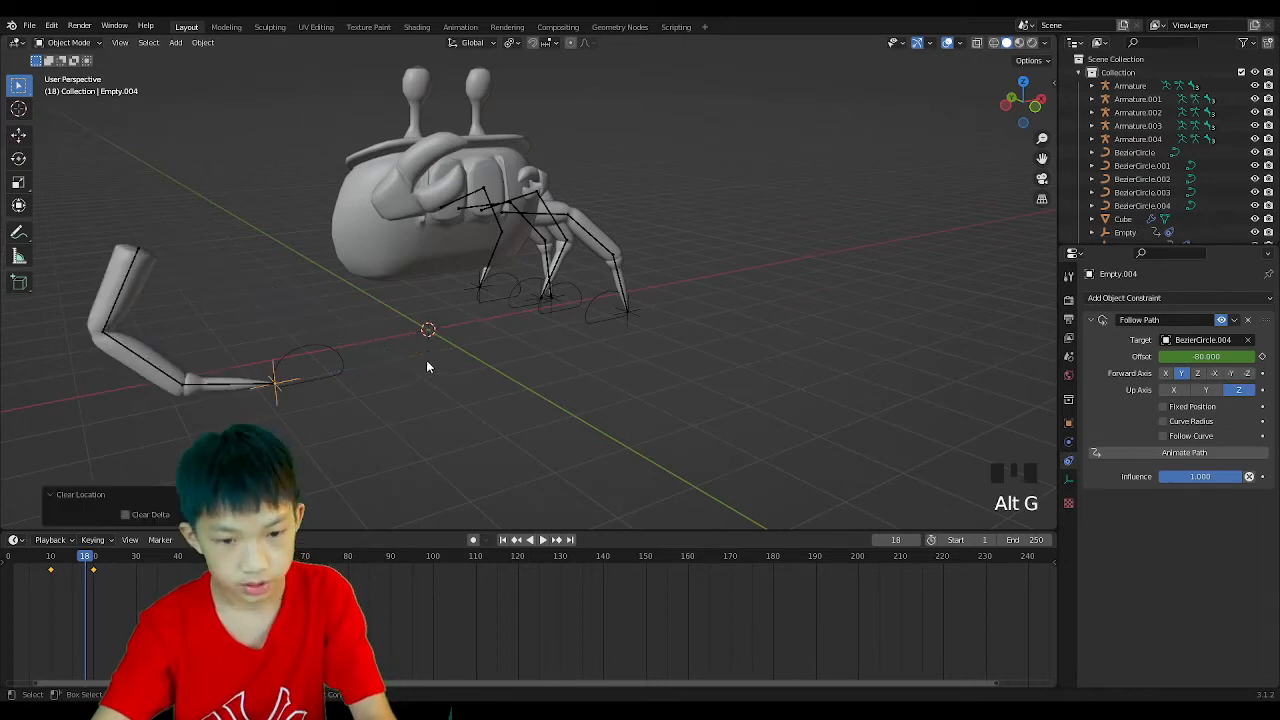
# Move the duplicated leg's armature and mesh in top view so the leg's root meets the crab's body.
pyautogui.scroll(-2, 248, 313)
pyautogui.moveTo(248, 313)
pyautogui.mouseDown(button='middle')
pyautogui.moveTo(286, 360)
pyautogui.moveTo(240, 326)
pyautogui.mouseUp(button='middle')
pyautogui.moveTo(183, 277); pyautogui.dragTo(294, 367, button='middle')
pyautogui.moveTo(198, 222); pyautogui.dragTo(276, 300)
pyautogui.click(1023, 84)
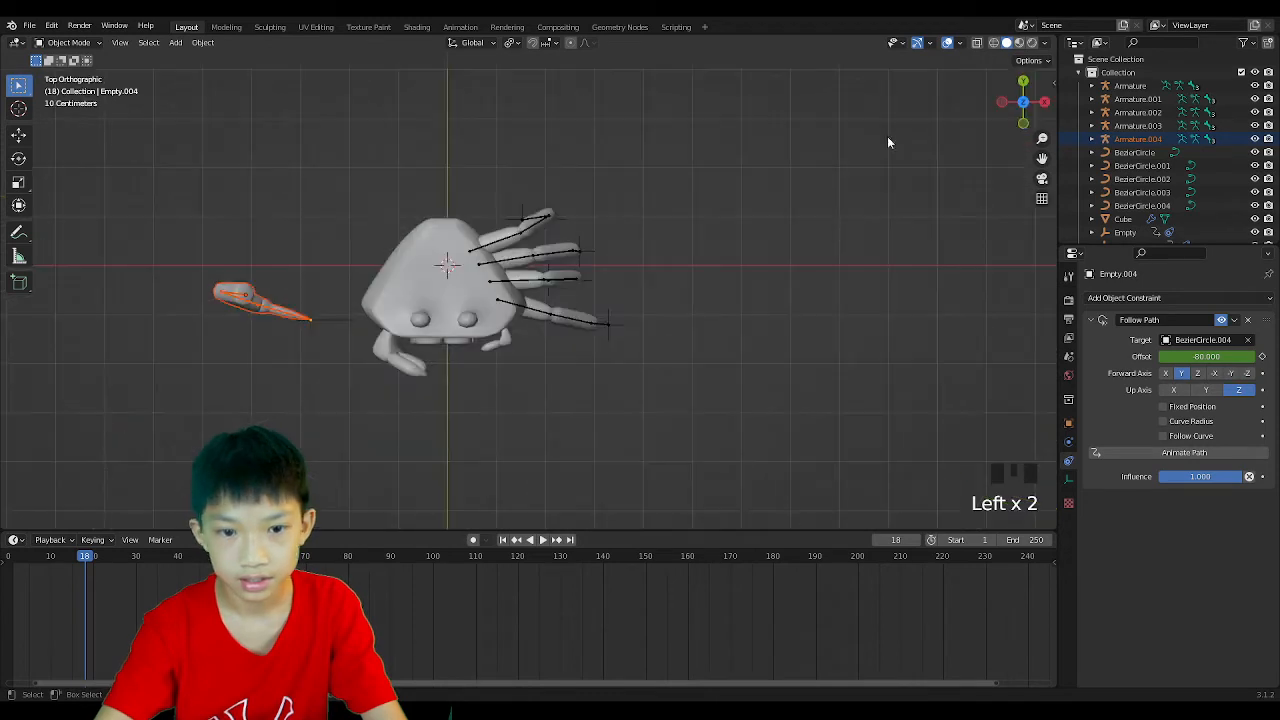
pyautogui.press('g')
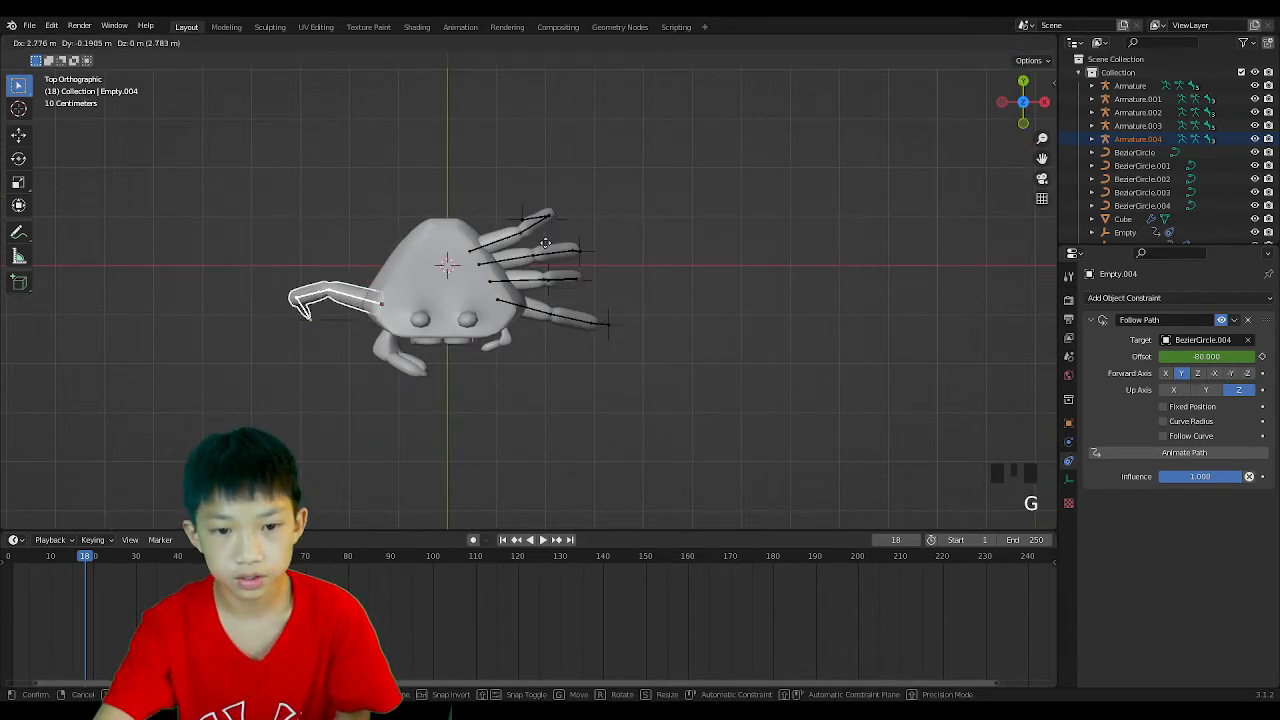
pyautogui.click(549, 236)
# Raise the duplicated leg's armature and mesh about 0.43 m along Z.
pyautogui.moveTo(549, 236); pyautogui.dragTo(588, 220, button='middle')
pyautogui.press('g')
pyautogui.press('z')
pyautogui.click(603, 140)
# Move the duplicated leg's empty and path curve together slightly outward from the body in top view.
pyautogui.click(1027, 95)
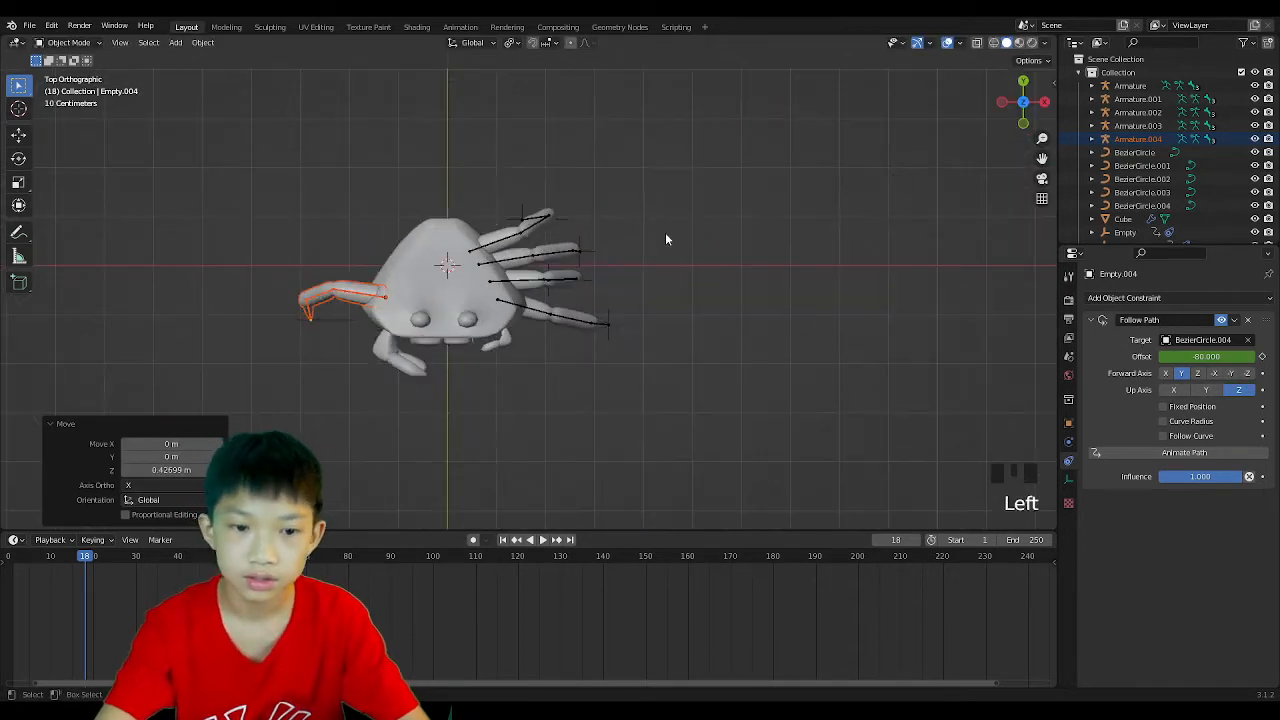
pyautogui.click(326, 256)
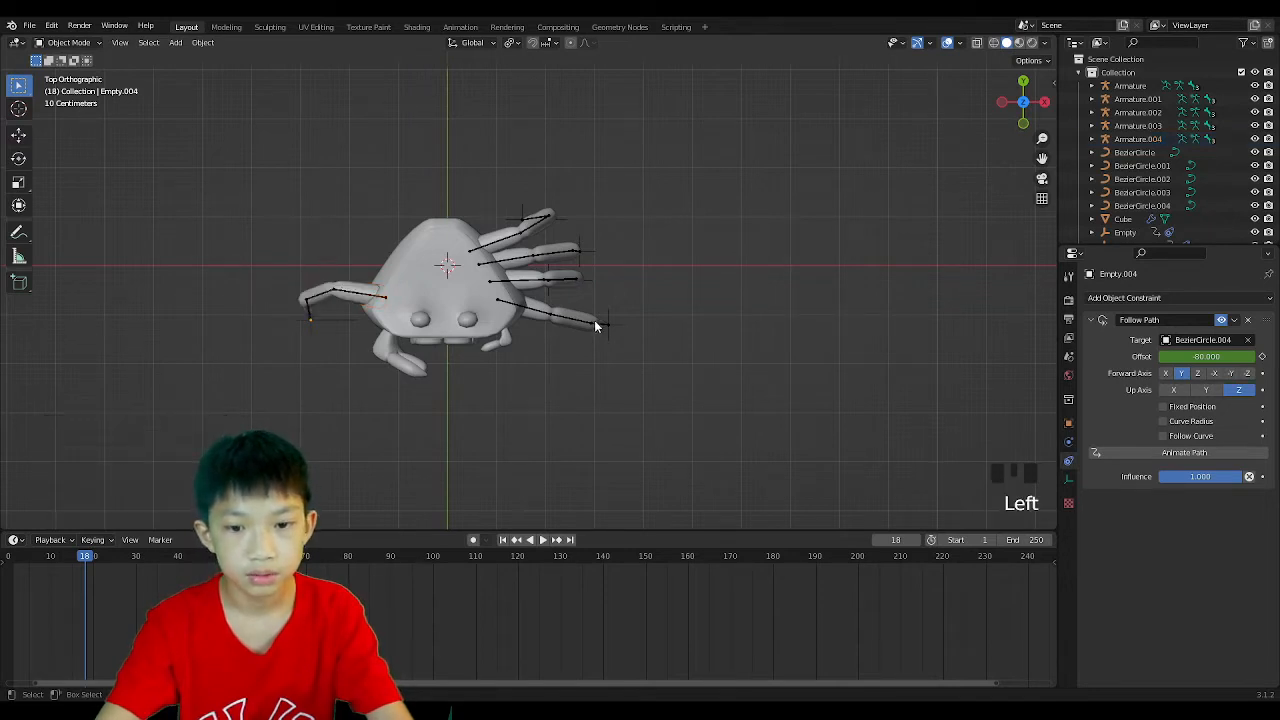
pyautogui.click(316, 262)
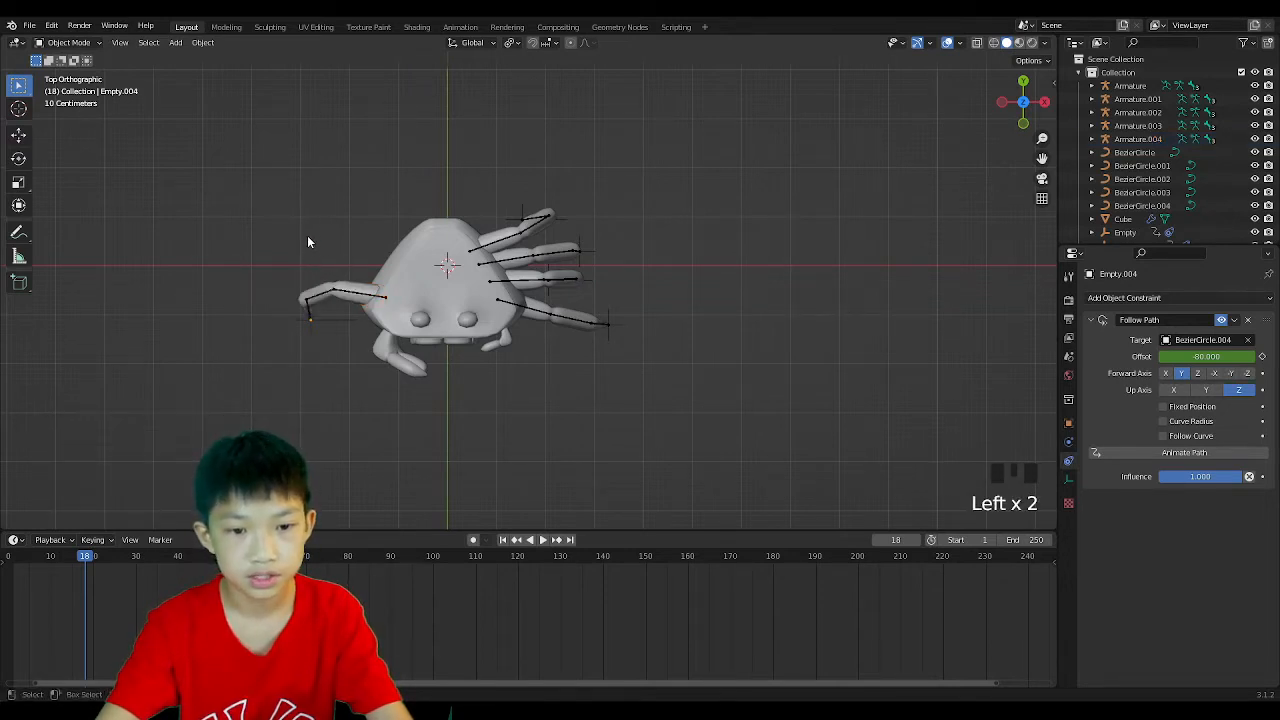
pyautogui.moveTo(300, 341); pyautogui.dragTo(316, 337)
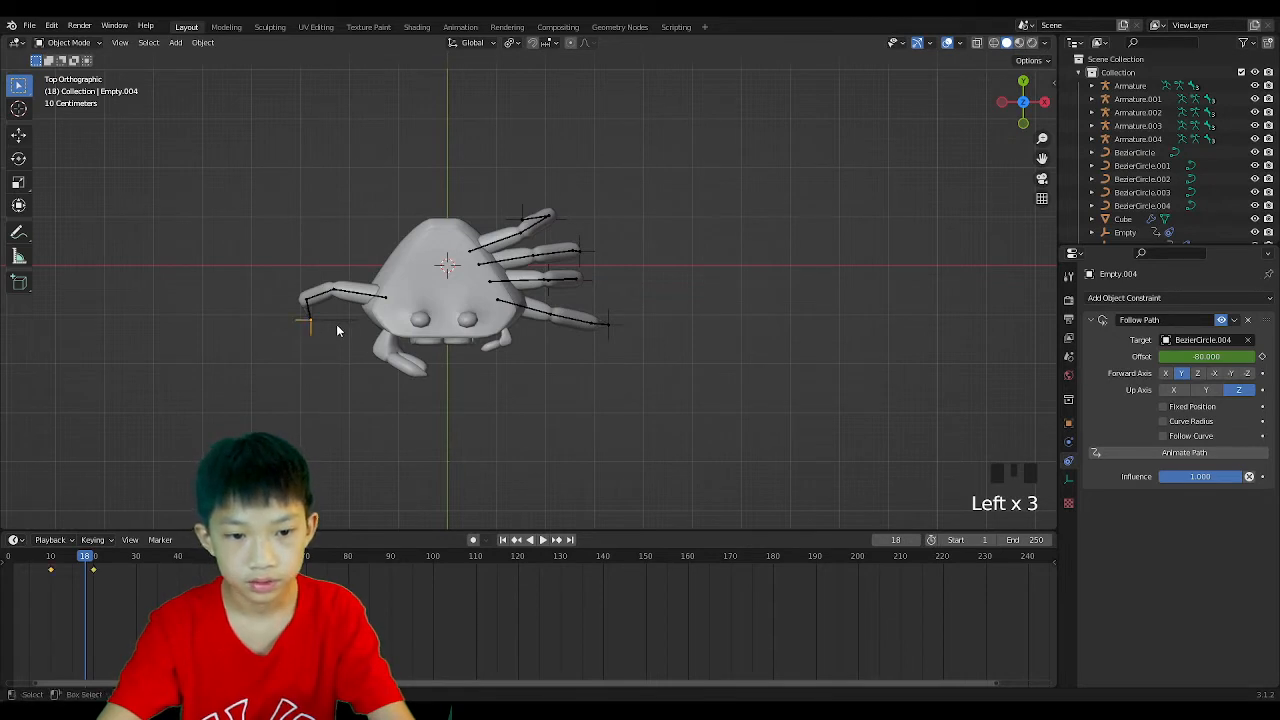
pyautogui.keyDown('shift'); pyautogui.click(342, 325); pyautogui.keyUp('shift')
pyautogui.press('g')
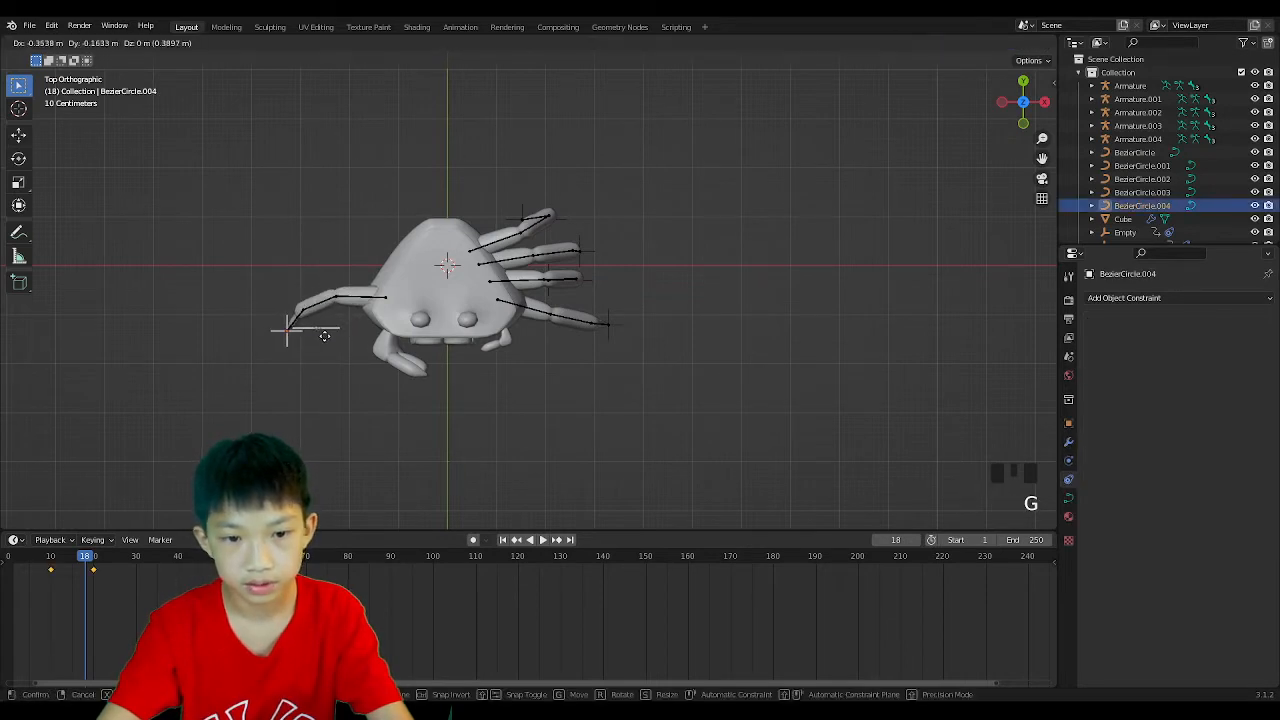
pyautogui.click(320, 335)
pyautogui.click(329, 229)
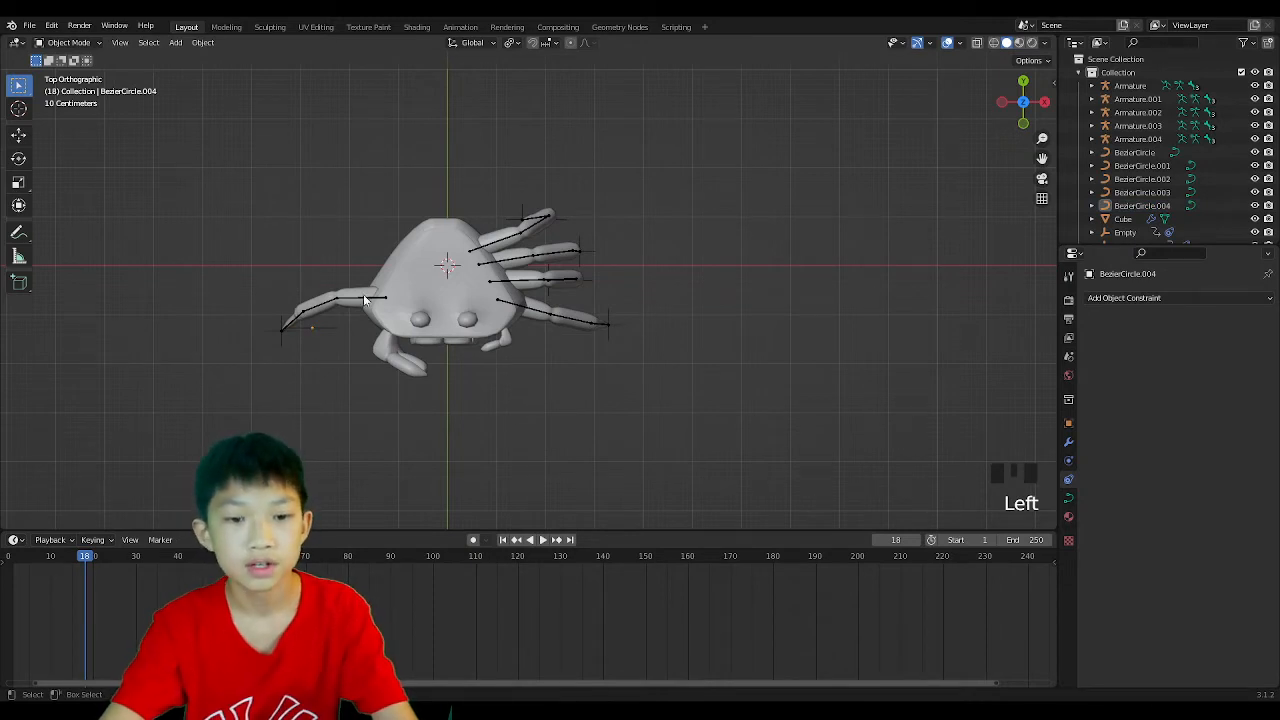
# Rotate the duplicated front leg's armature about -37° in top view so the leg lines up straight with its foot target.
pyautogui.moveTo(297, 244); pyautogui.dragTo(361, 307)
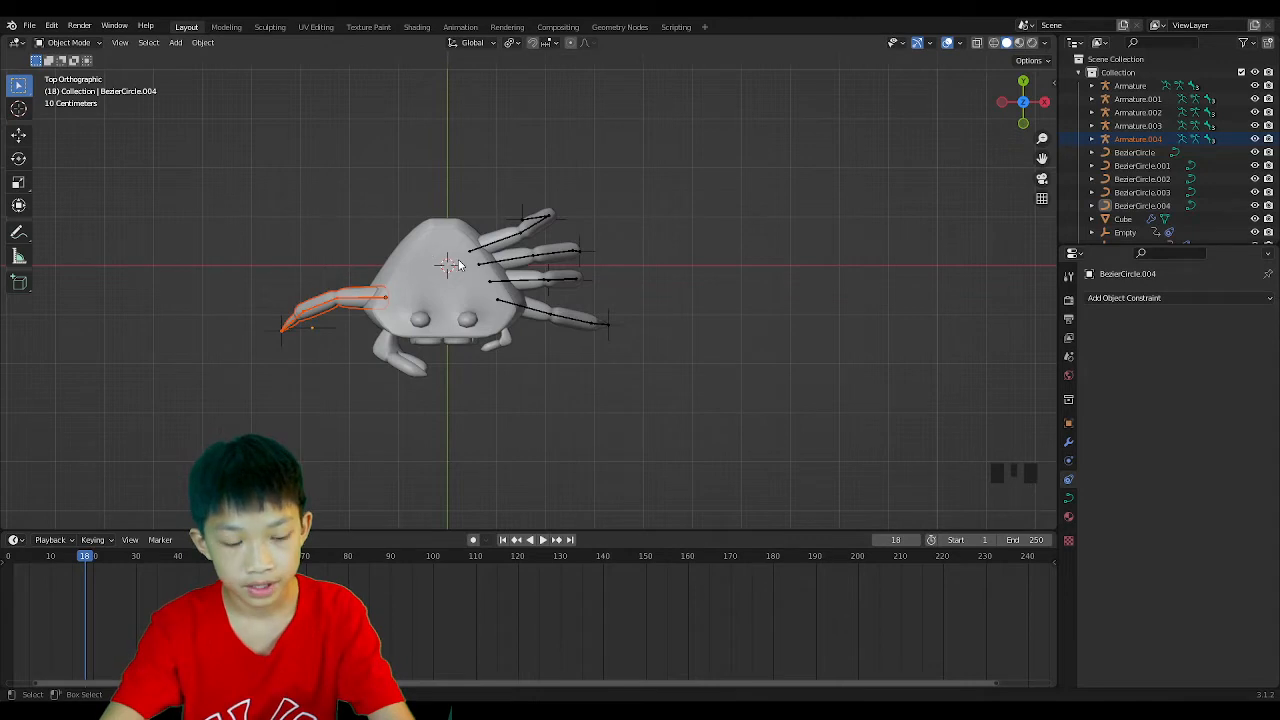
pyautogui.press('r')
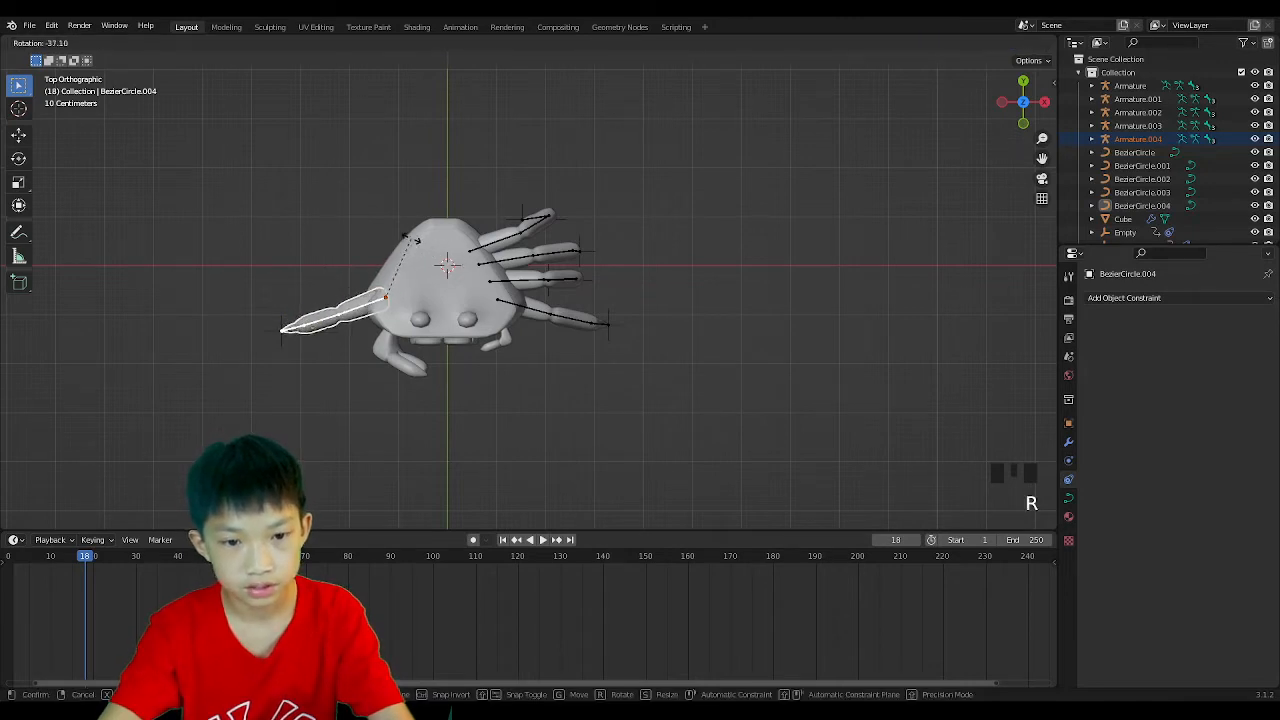
pyautogui.click(412, 240)
pyautogui.click(331, 228)
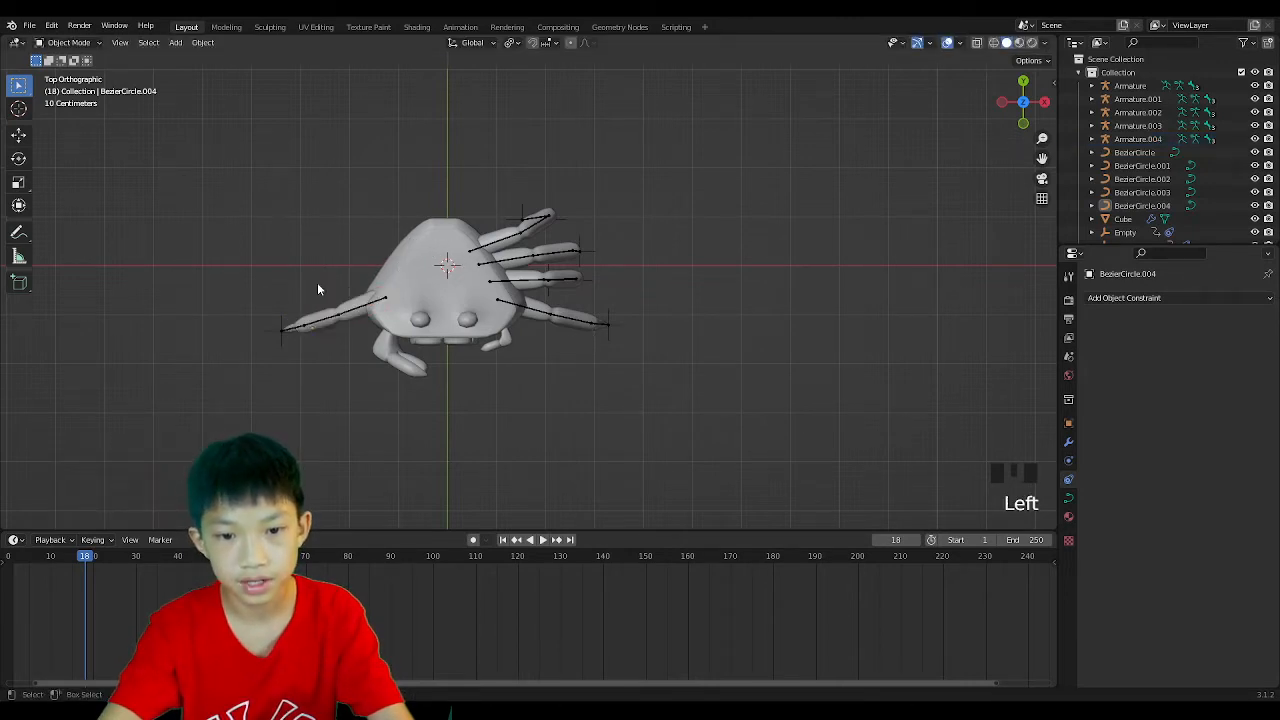
# Select the duplicated front leg together with its empty and path curve, preview its motion, and set the timeline to frame 12.
pyautogui.moveTo(278, 272); pyautogui.dragTo(326, 347)
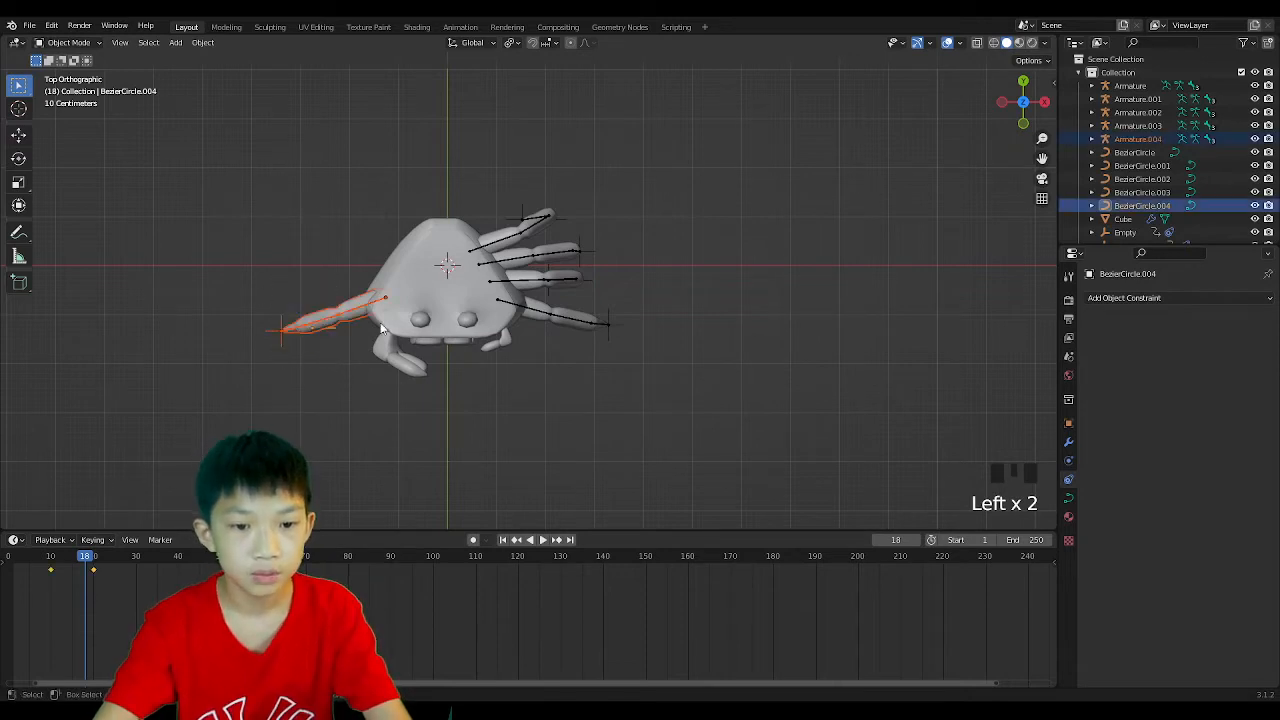
pyautogui.press('space')
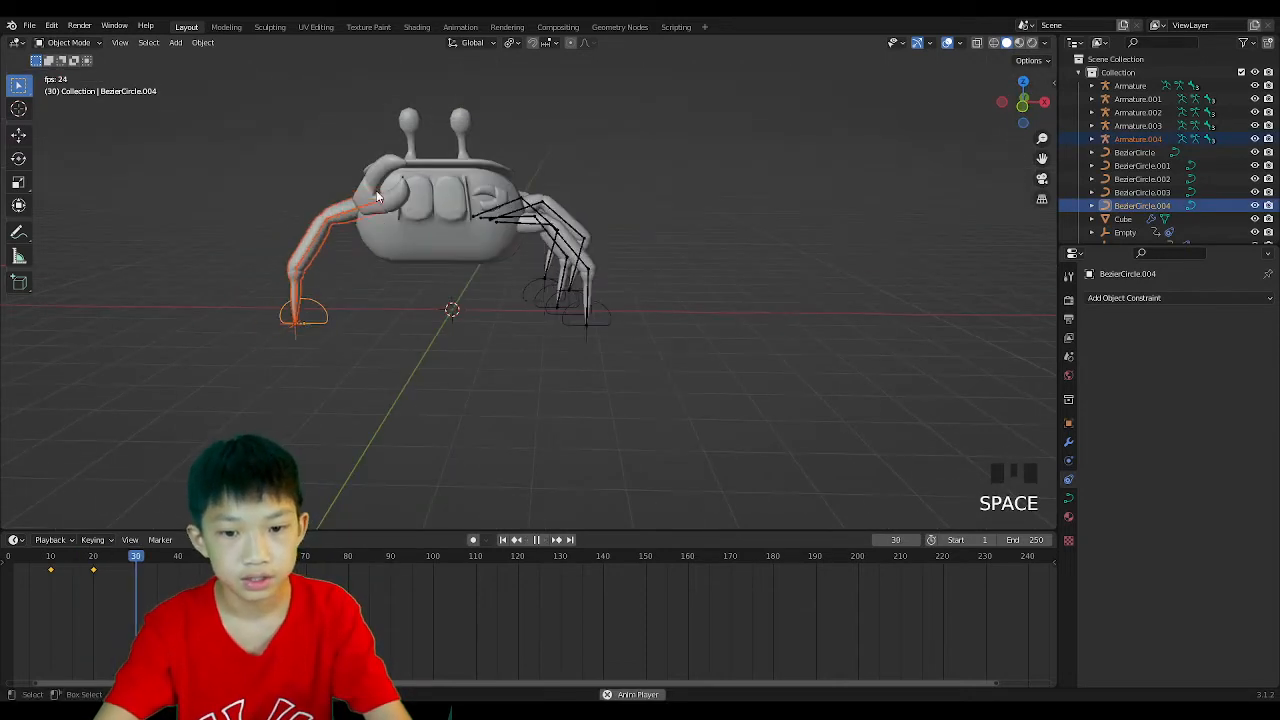
pyautogui.press('space')
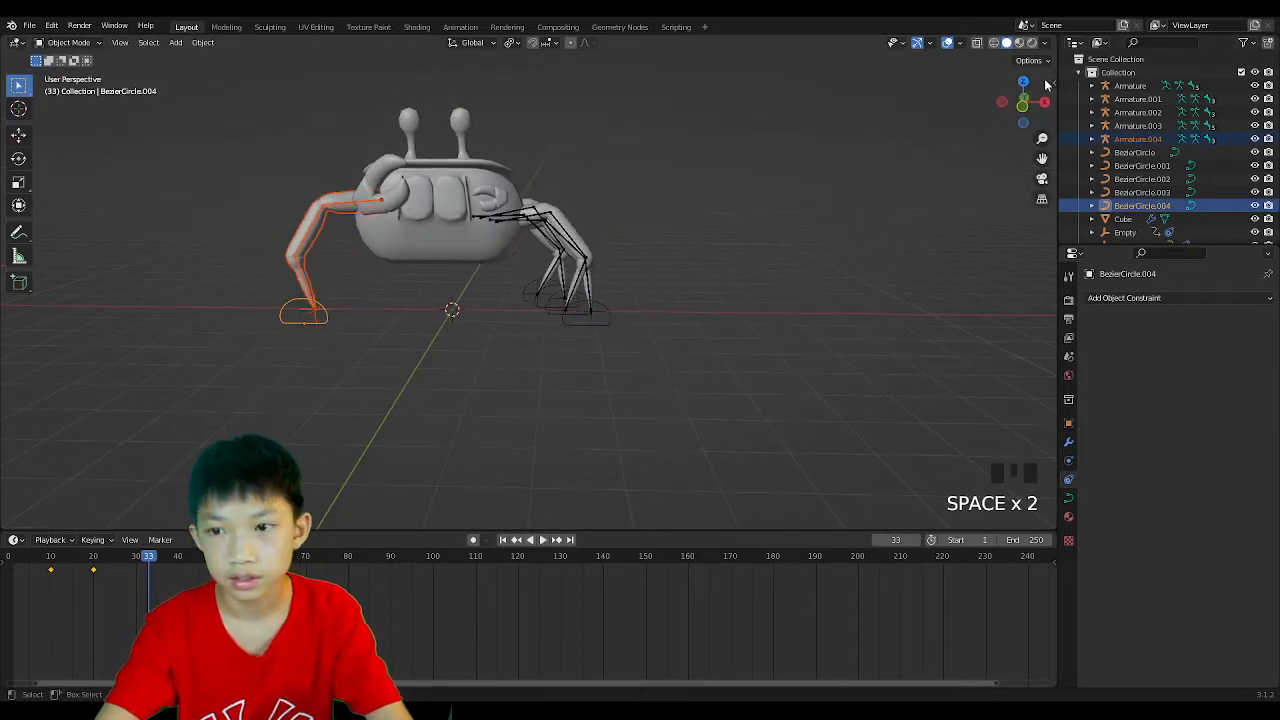
pyautogui.click(1022, 82)
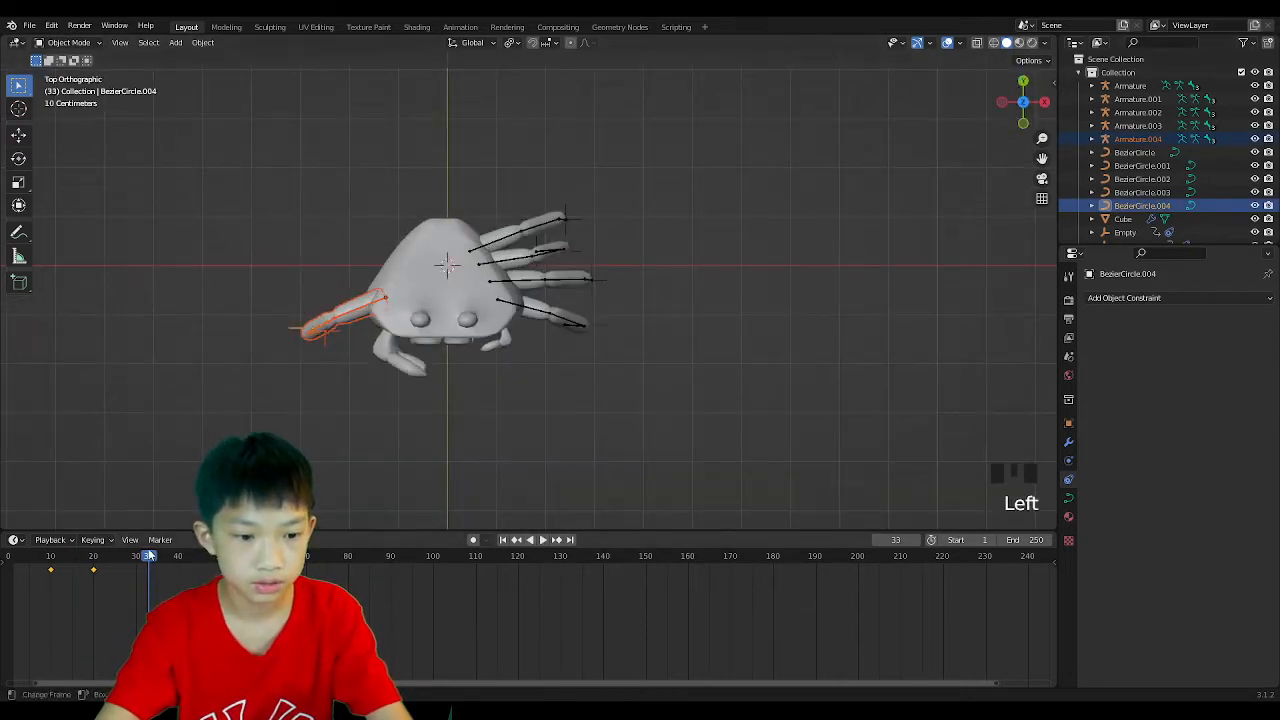
pyautogui.moveTo(148, 556); pyautogui.dragTo(60, 556)
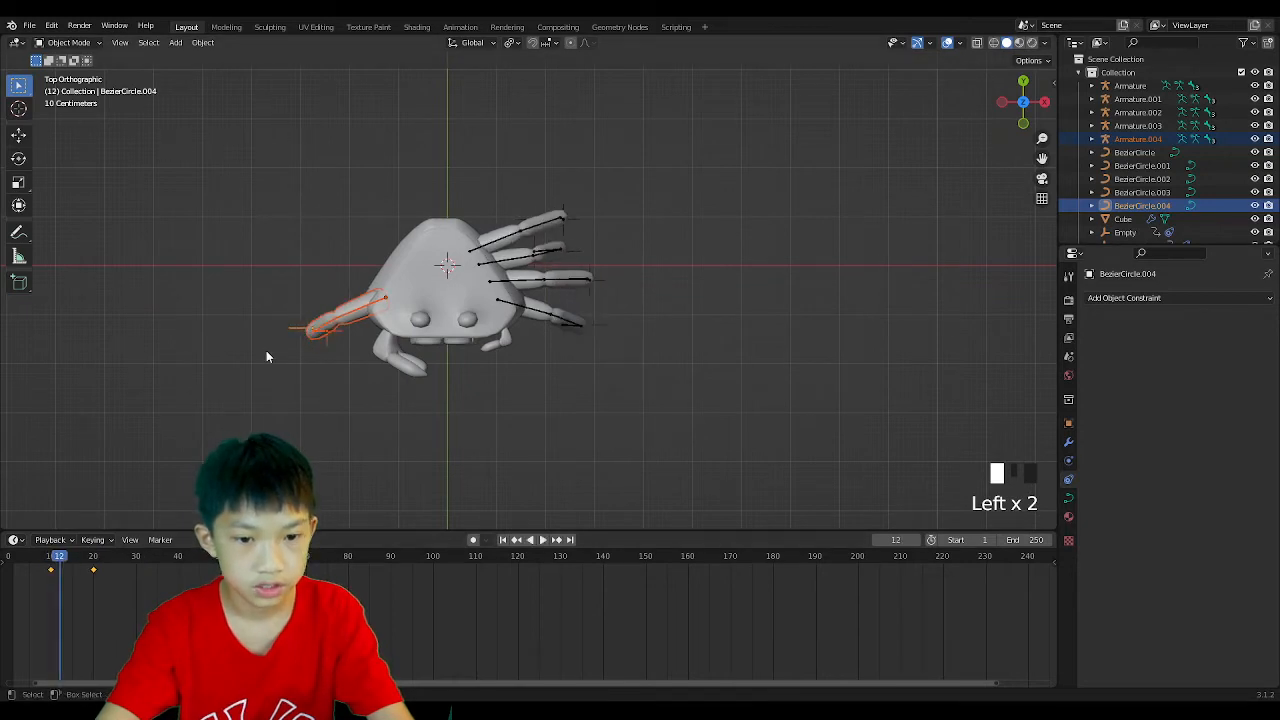
# Duplicate the front leg rig about 0.5 m back along Y as the second leg, rotate it 21.9°, and fit it to the body.
pyautogui.hotkey('shift', 'd')
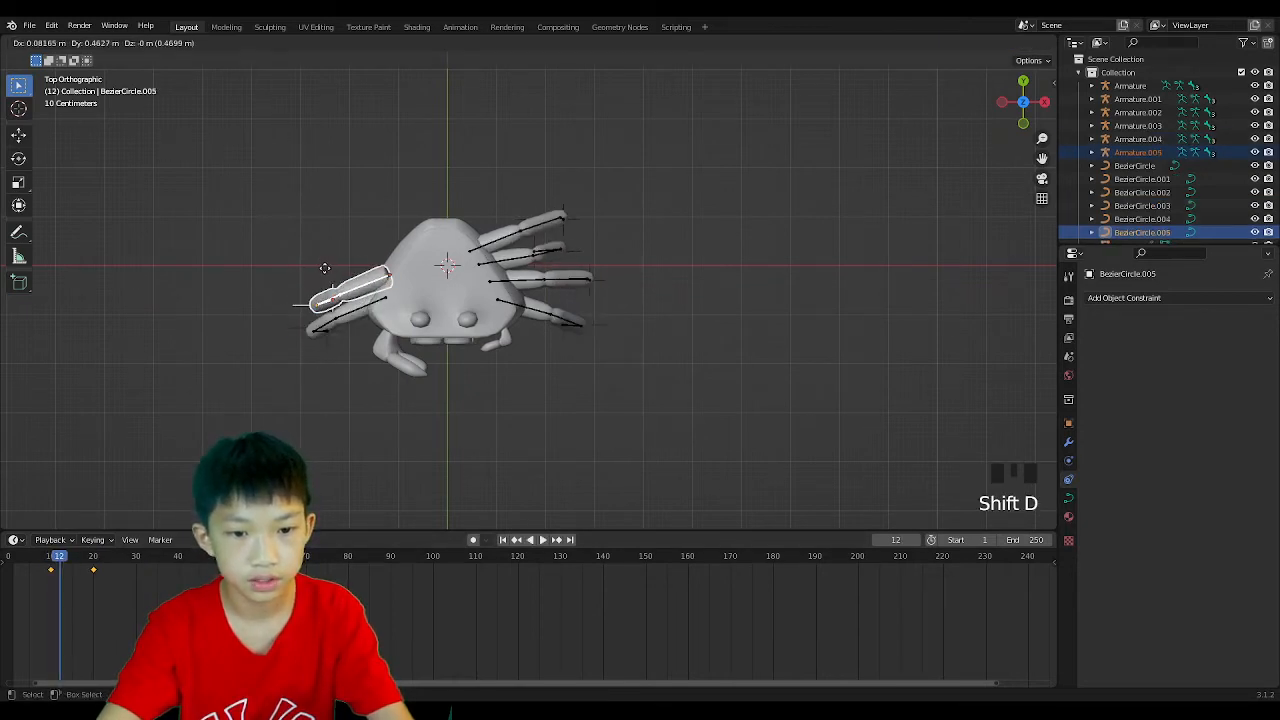
pyautogui.click(319, 266)
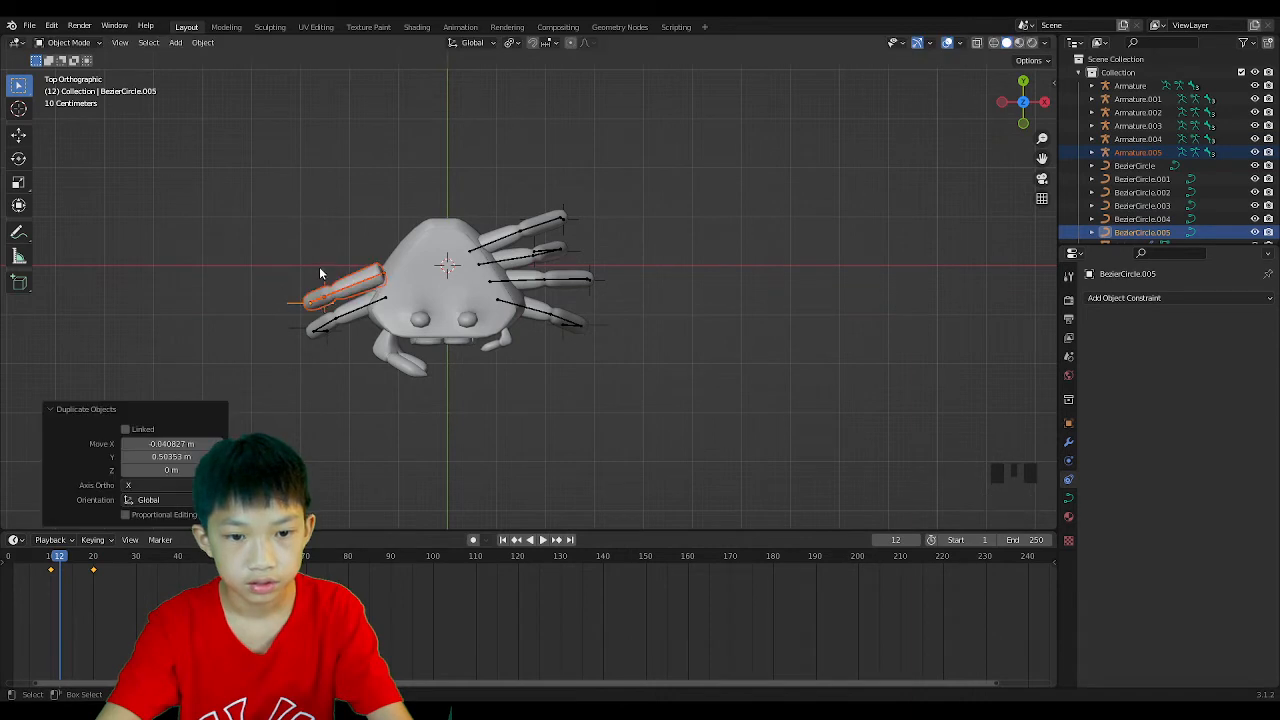
pyautogui.press('r')
pyautogui.click(409, 243)
pyautogui.press('g')
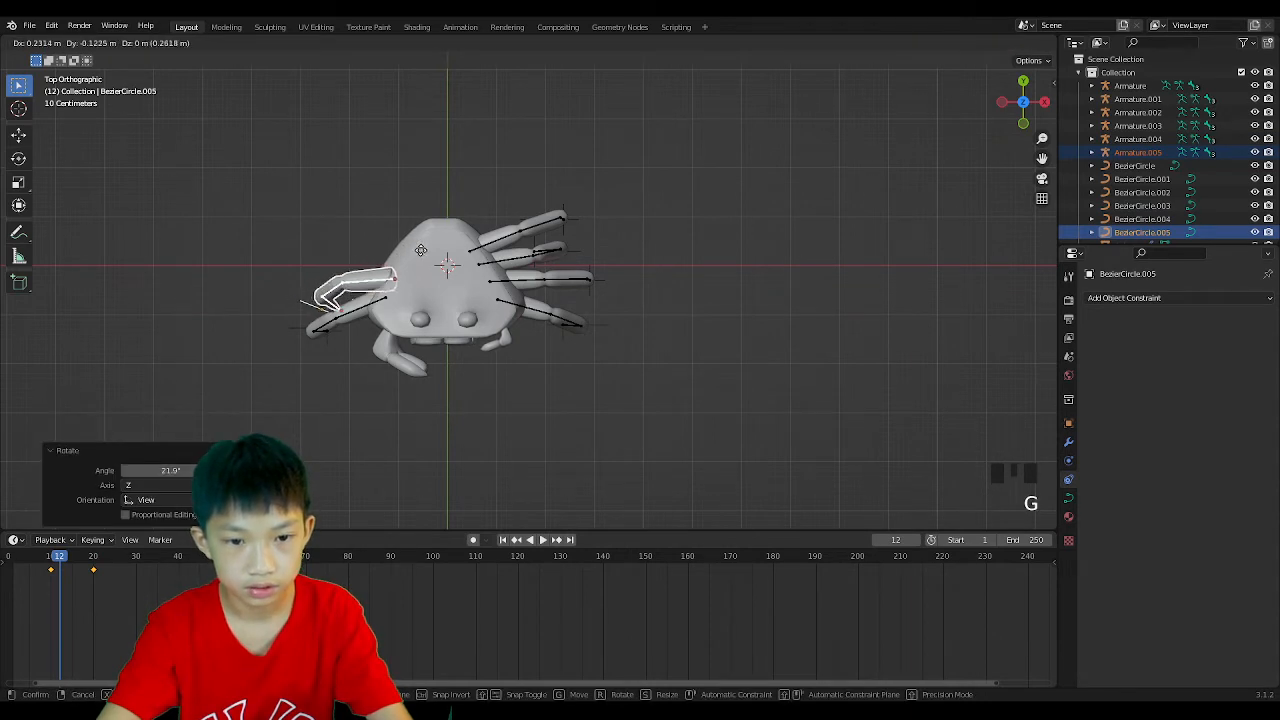
pyautogui.click(413, 247)
# Duplicate the second leg rig further back as the third leg, rotate it 17.9°, and move it against the body.
pyautogui.hotkey('shift', 'd')
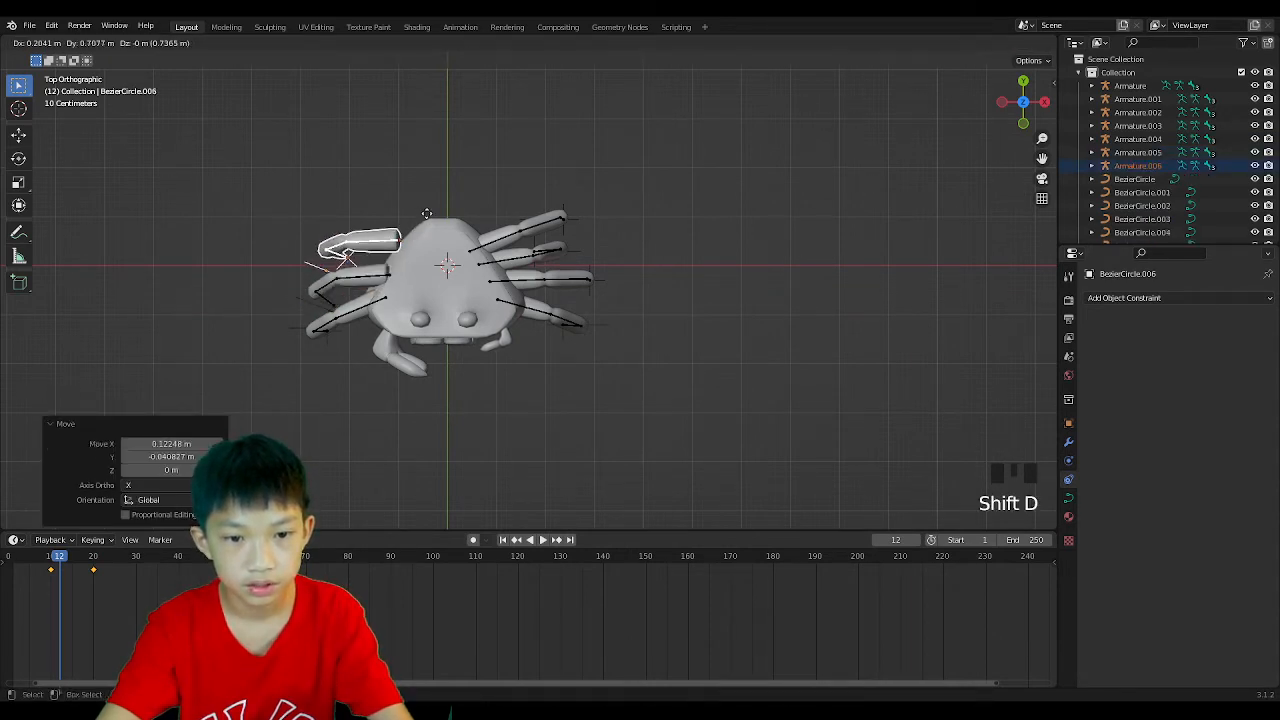
pyautogui.click(422, 230)
pyautogui.press('r')
pyautogui.click(426, 224)
pyautogui.press('g')
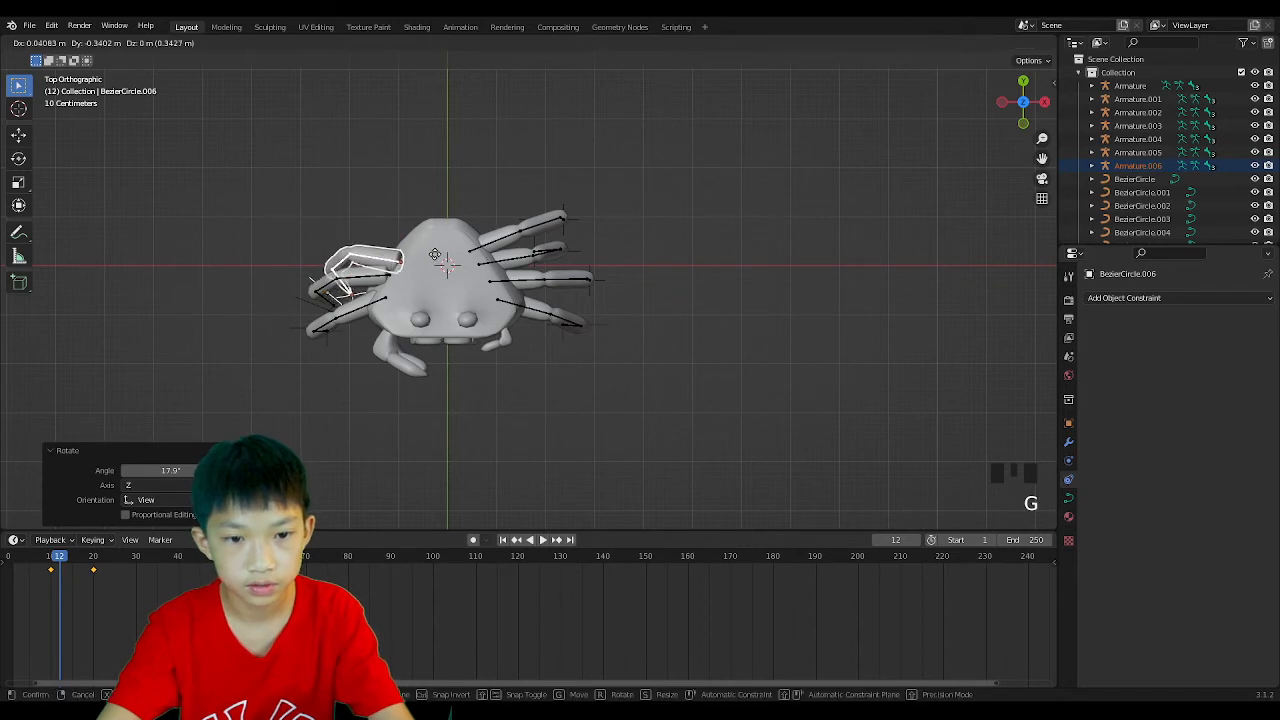
pyautogui.click(434, 250)
# Duplicate the third leg rig about 0.24 m in X and 0.39 m in Y as the rearmost leg.
pyautogui.hotkey('shift', 'd')
pyautogui.click(446, 230)
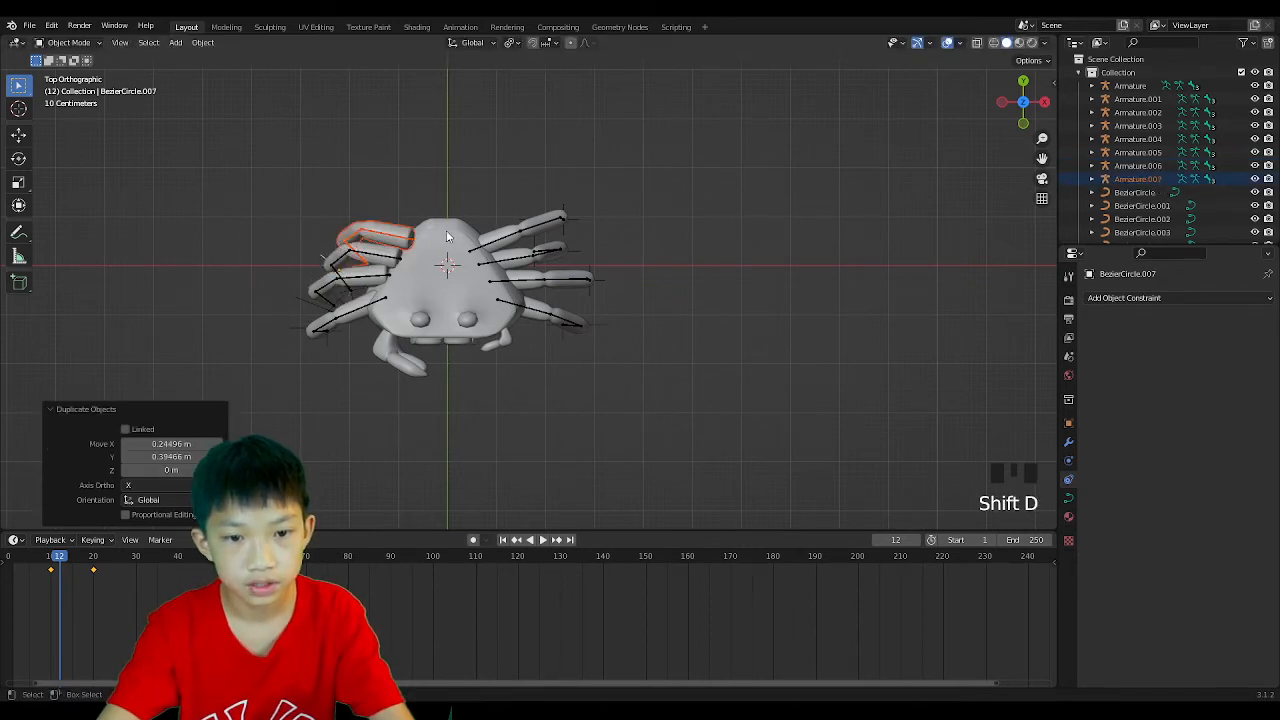
pyautogui.moveTo(446, 230); pyautogui.dragTo(700, 114, button='middle')
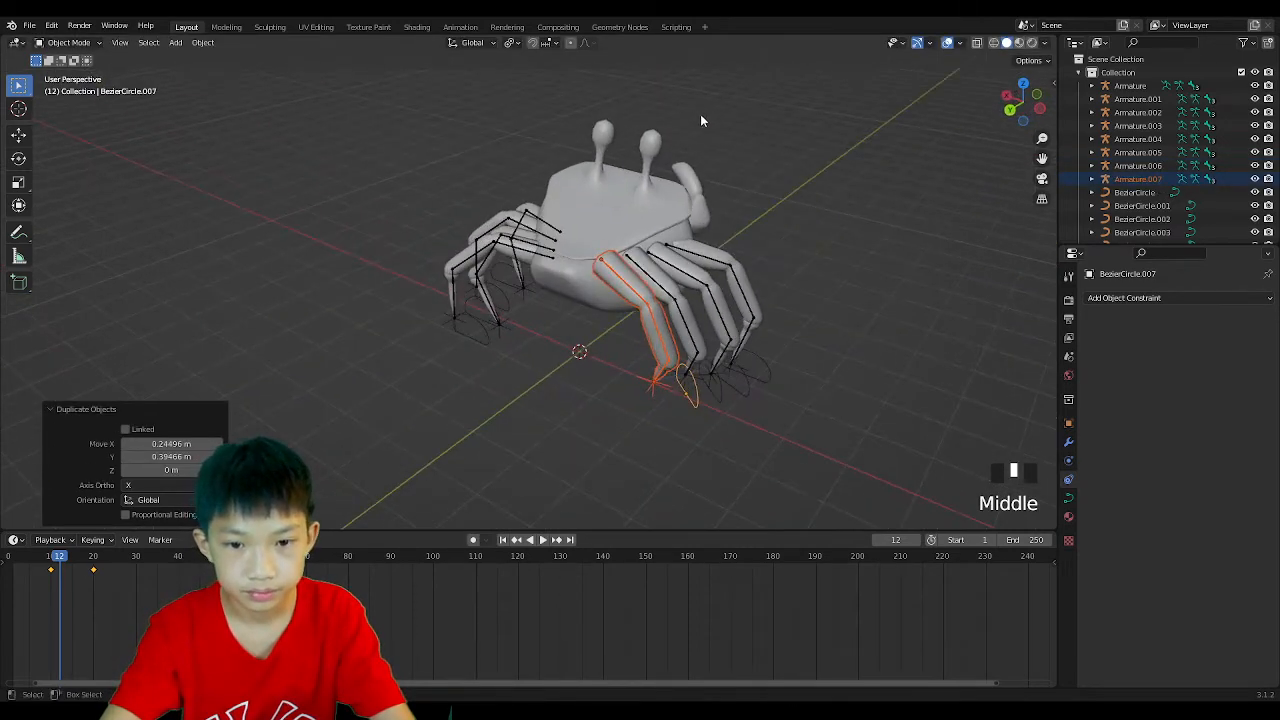
# Lower the armatures and meshes of the three rear duplicated legs about 0.52 m along Z.
pyautogui.click(640, 179)
pyautogui.click(804, 235)
pyautogui.moveTo(804, 235); pyautogui.dragTo(826, 244, button='middle')
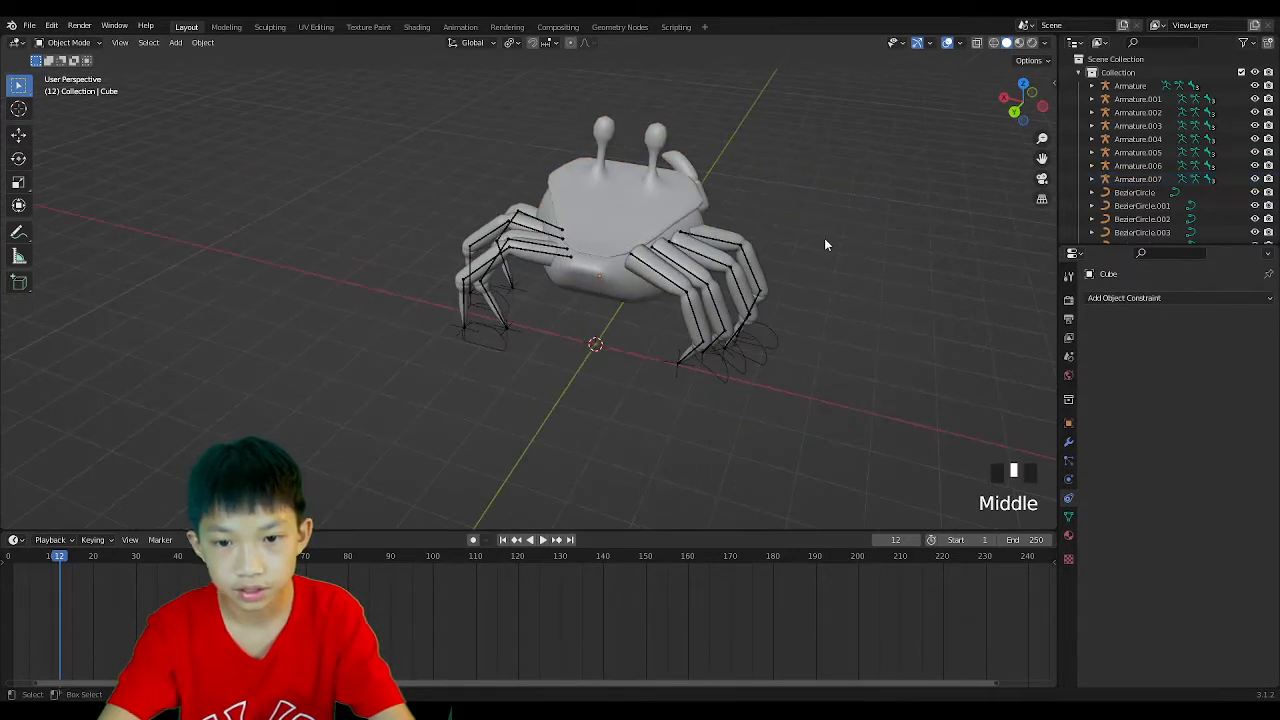
pyautogui.click(638, 262)
pyautogui.keyDown('shift'); pyautogui.click(640, 262); pyautogui.keyUp('shift')
pyautogui.moveTo(674, 268); pyautogui.dragTo(630, 270, button='middle')
pyautogui.keyDown('shift'); pyautogui.click(668, 273); pyautogui.keyUp('shift')
pyautogui.keyDown('shift'); pyautogui.click(672, 272); pyautogui.keyUp('shift')
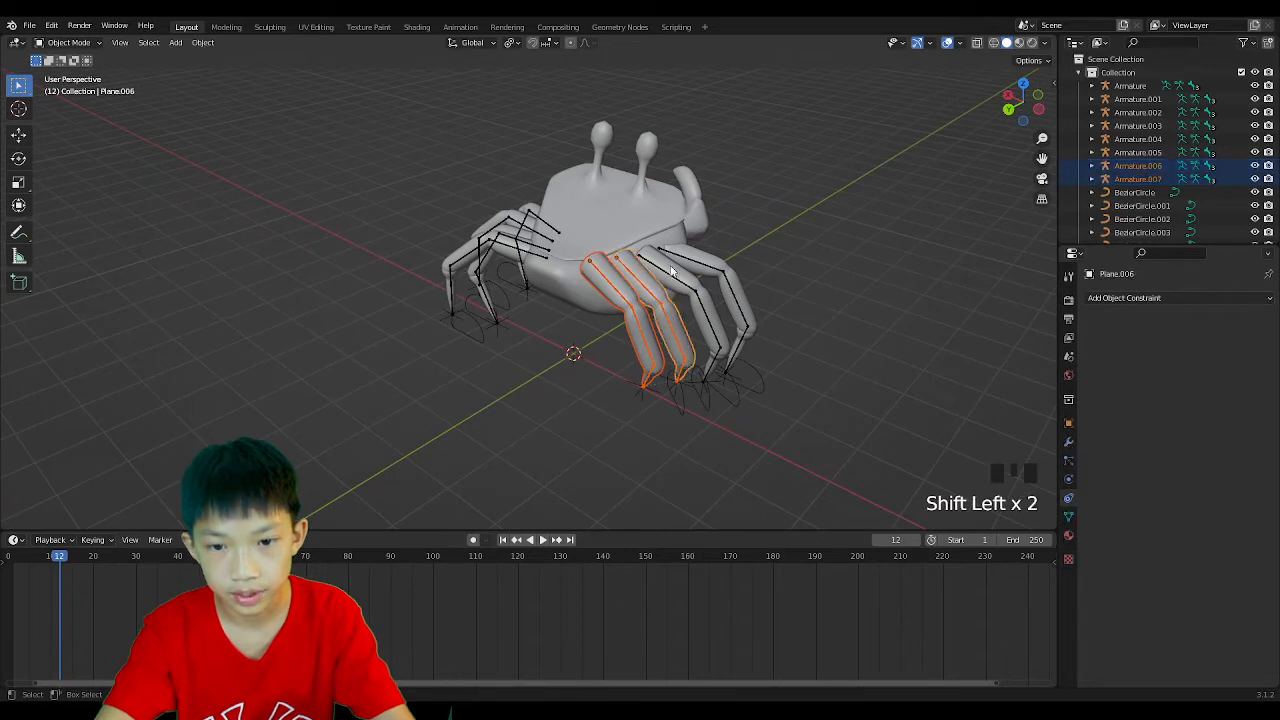
pyautogui.keyDown('shift'); pyautogui.click(666, 276); pyautogui.keyUp('shift')
pyautogui.keyDown('shift'); pyautogui.click(673, 267); pyautogui.keyUp('shift')
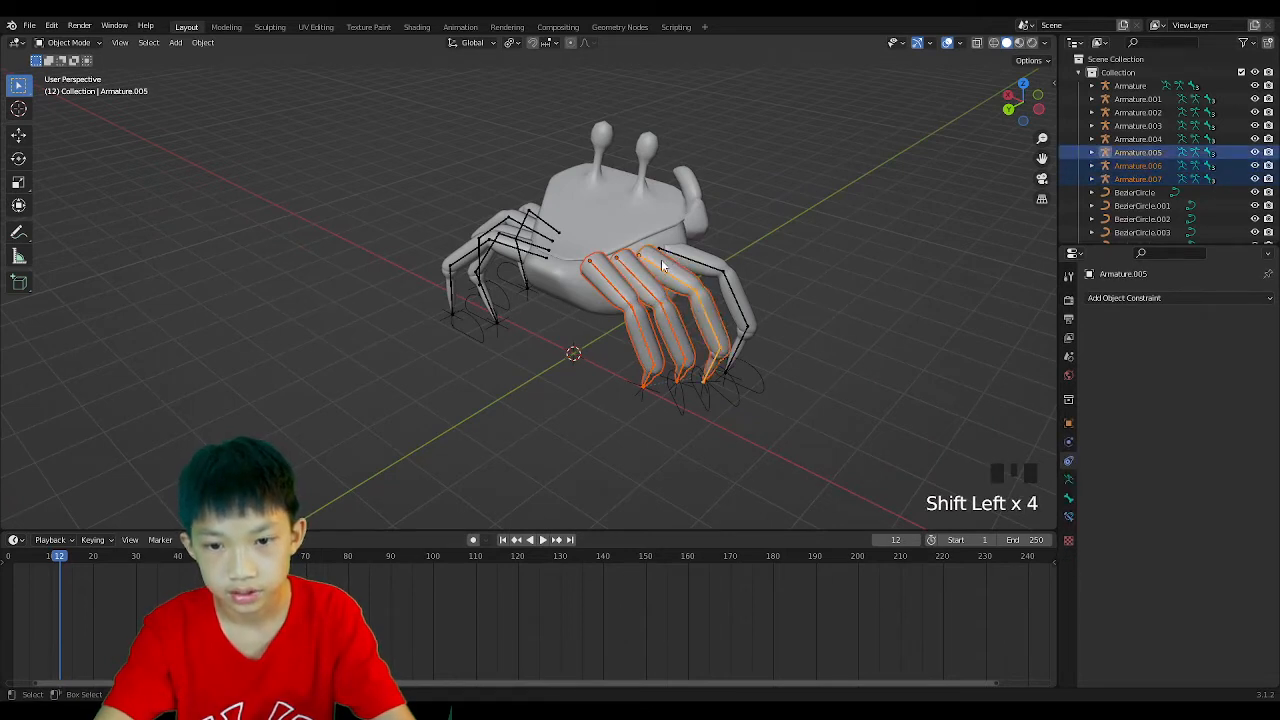
pyautogui.moveTo(661, 259); pyautogui.dragTo(758, 262, button='middle')
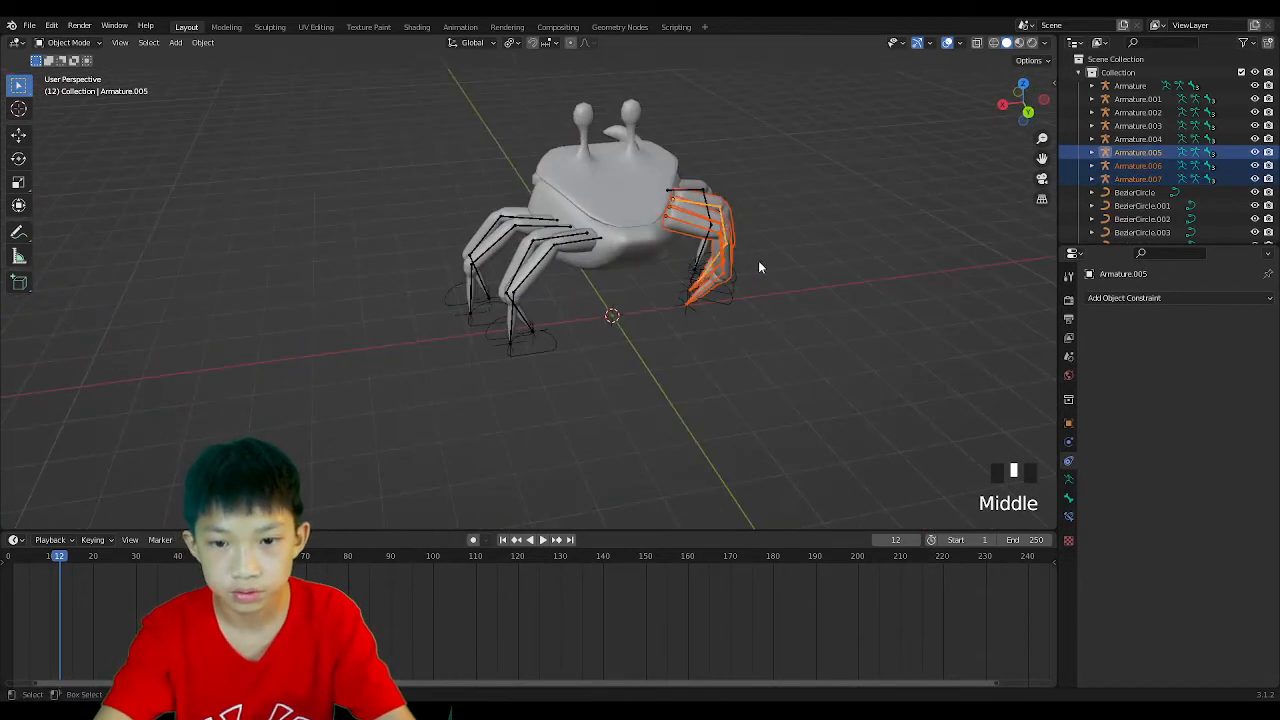
pyautogui.press('g')
pyautogui.press('z')
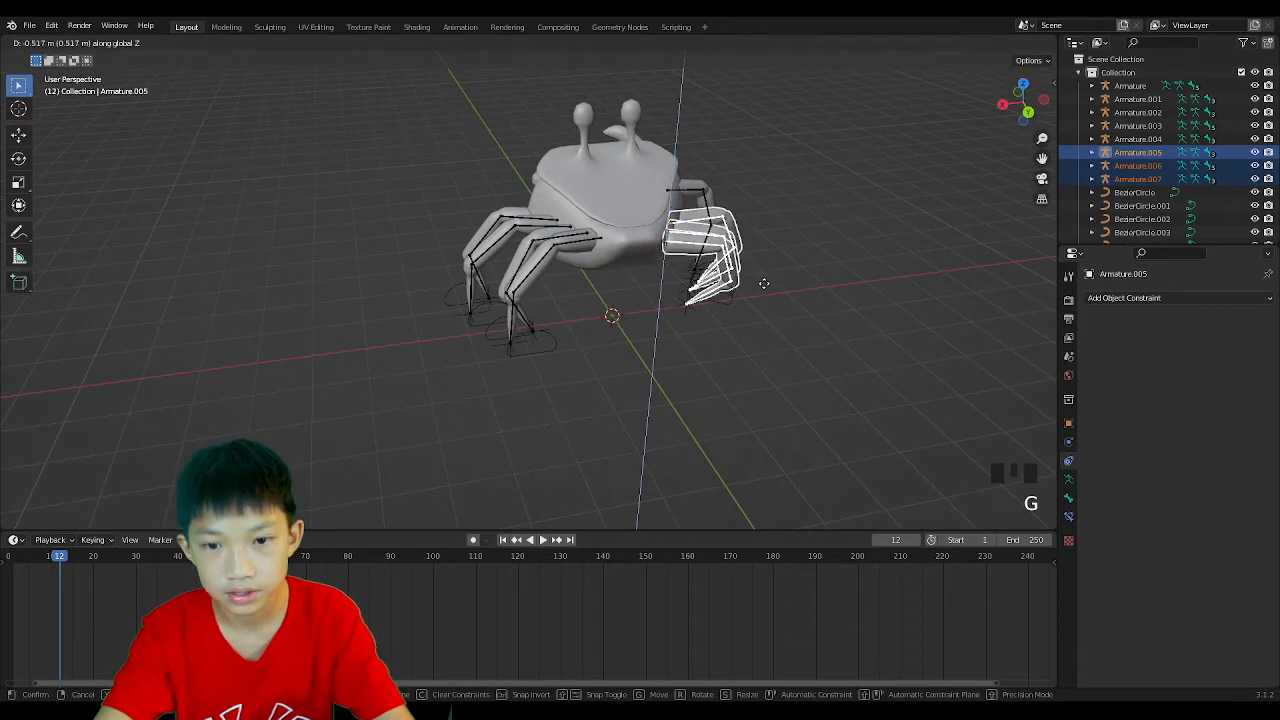
pyautogui.click(764, 285)
pyautogui.click(806, 226)
pyautogui.moveTo(806, 226); pyautogui.dragTo(533, 340, button='middle')
pyautogui.click(535, 340)
pyautogui.press('g')
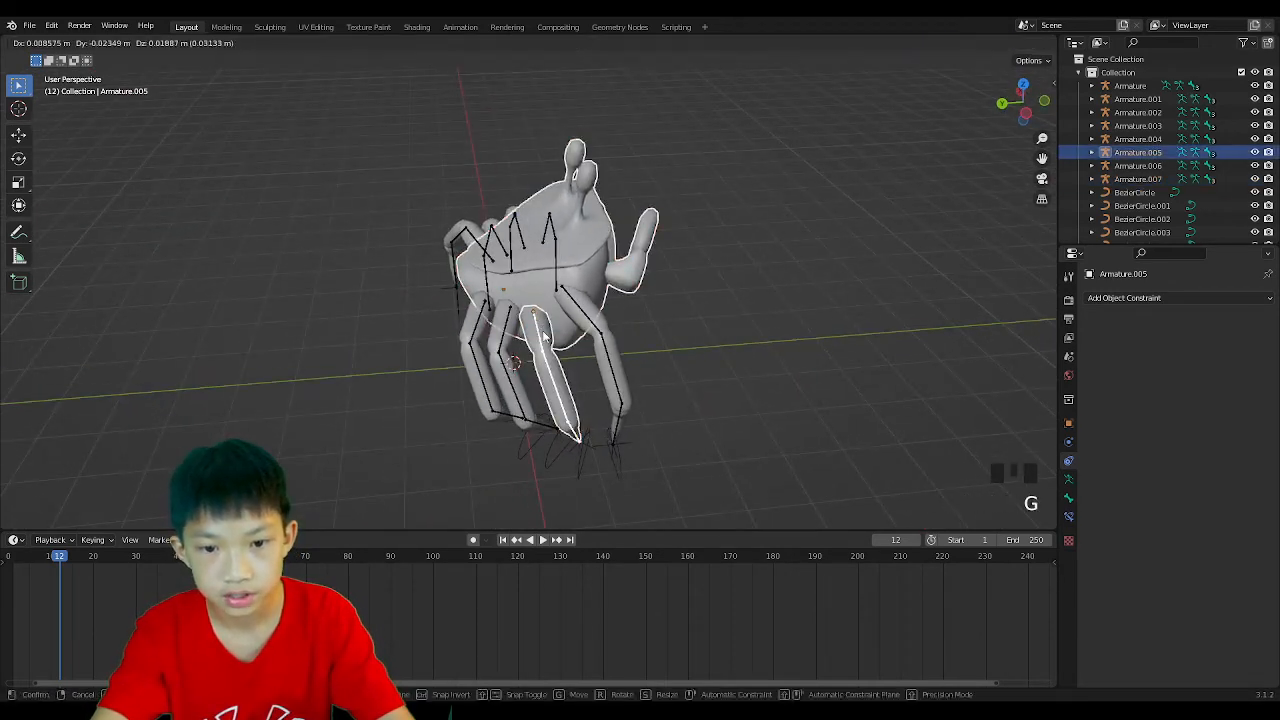
pyautogui.click(540, 339)
# Raise the second duplicated leg's armature and mesh about 0.25 m along Z.
pyautogui.click(538, 340)
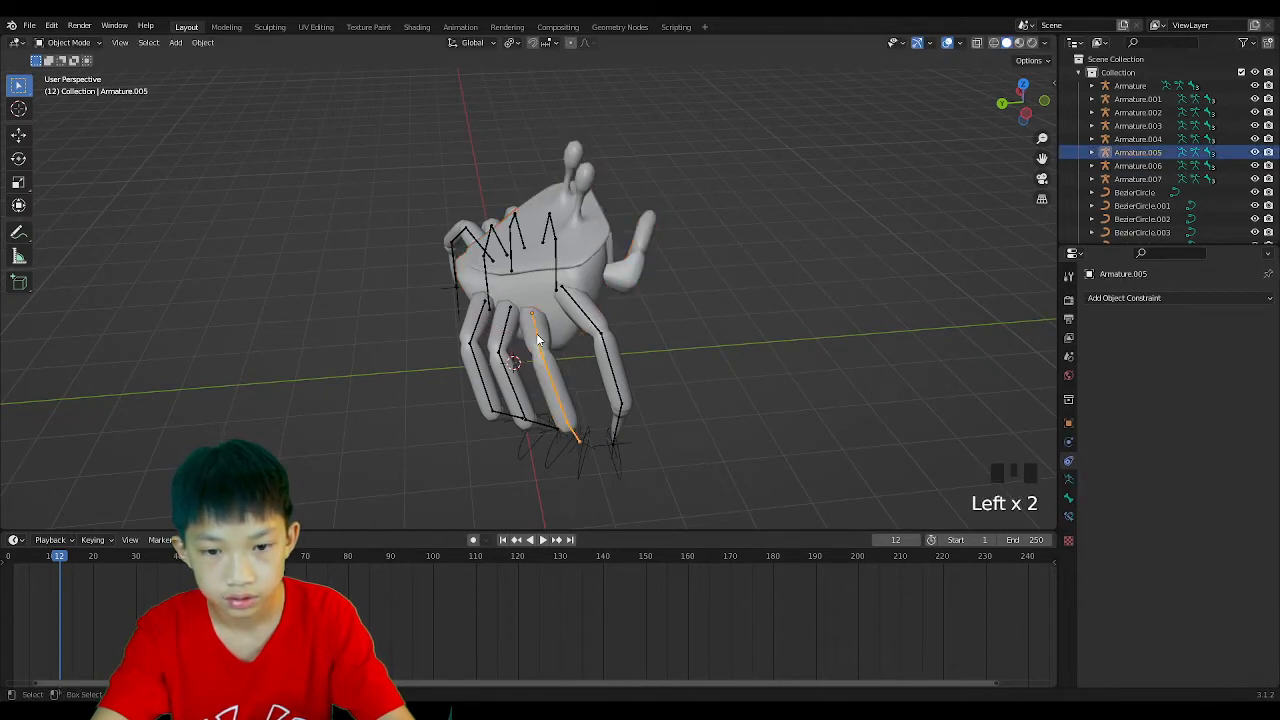
pyautogui.keyDown('shift'); pyautogui.click(537, 334); pyautogui.keyUp('shift')
pyautogui.press('g')
pyautogui.click(538, 316)
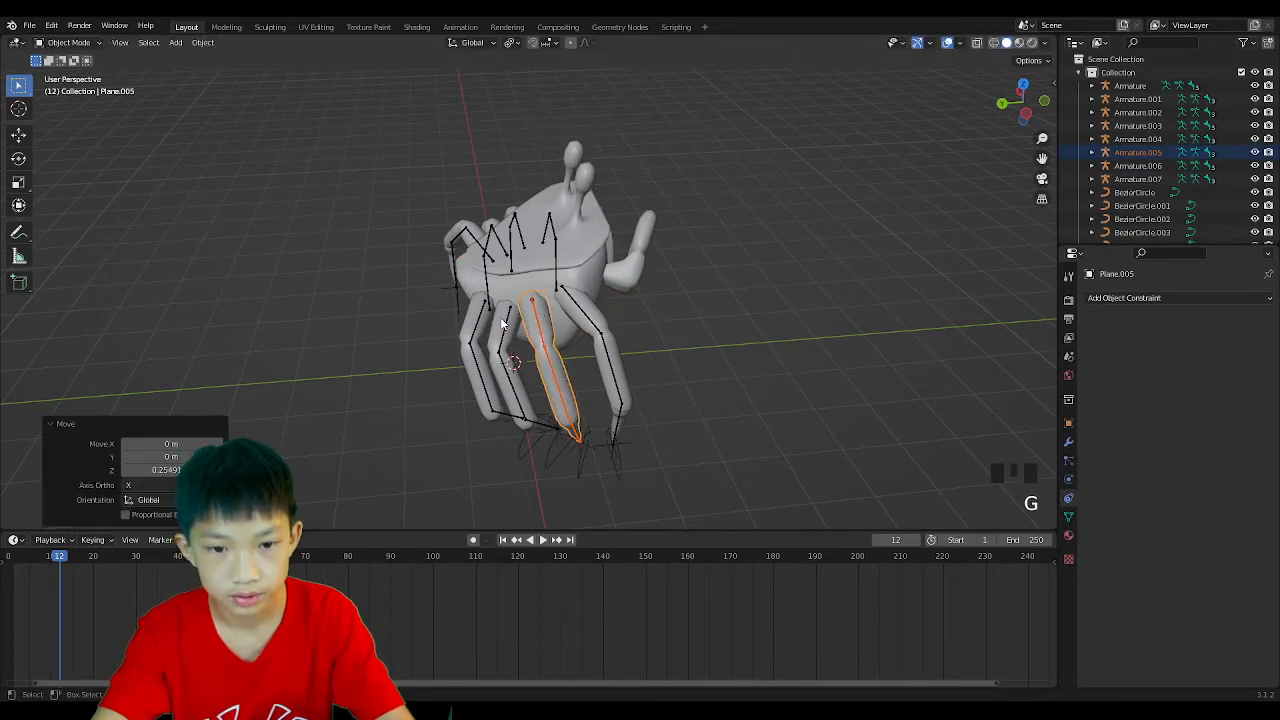
# Raise the third duplicated leg's armature and mesh about 0.09 m along Z.
pyautogui.click(503, 323)
pyautogui.press('g')
pyautogui.click(656, 297)
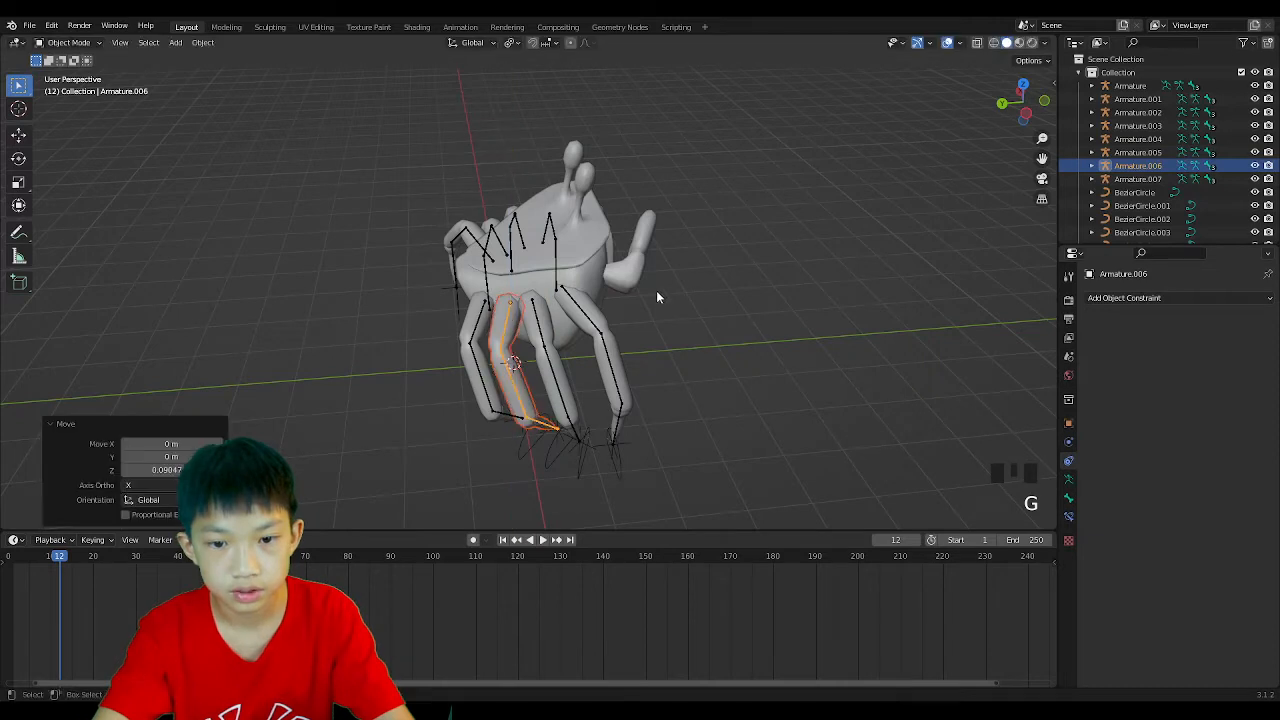
pyautogui.click(679, 281)
# Check the walk of all eight legs in playback from several angles, with the viewport overlays temporarily hidden.
pyautogui.moveTo(679, 281); pyautogui.dragTo(613, 286, button='middle')
pyautogui.press('space')
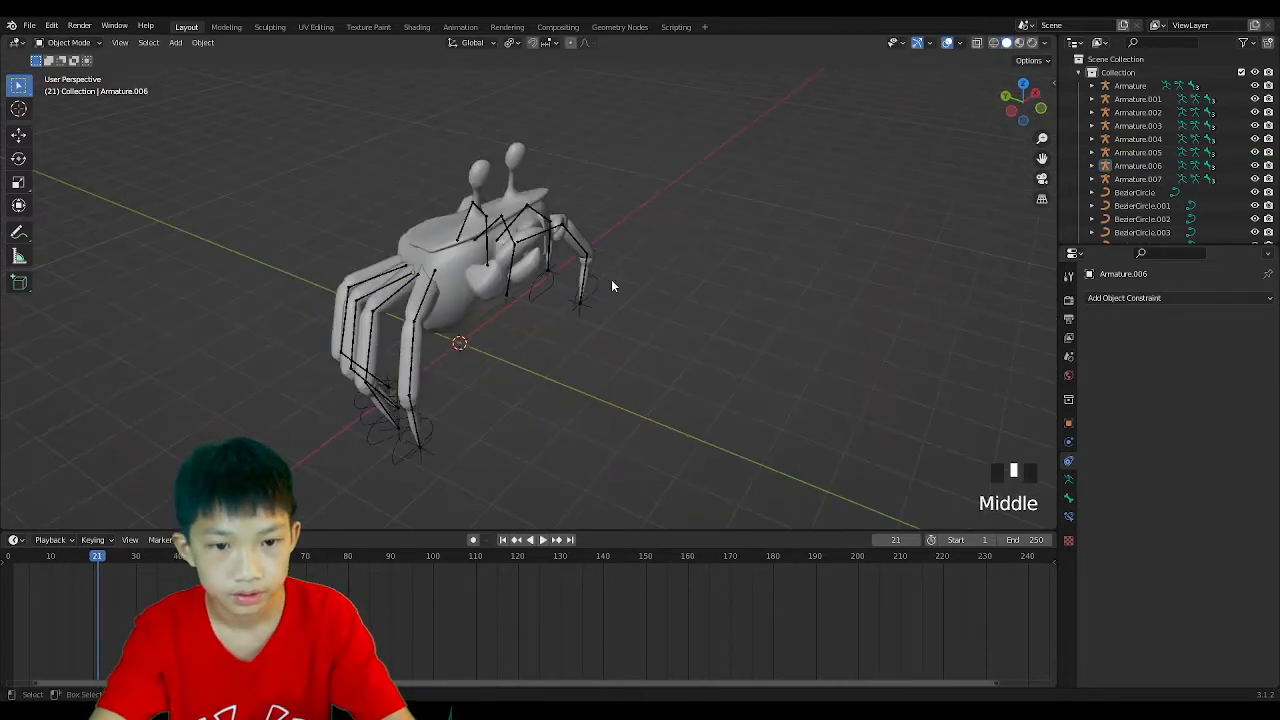
pyautogui.click(947, 46)
pyautogui.moveTo(820, 178); pyautogui.dragTo(660, 146, button='middle')
pyautogui.press('space')
pyautogui.press('space')
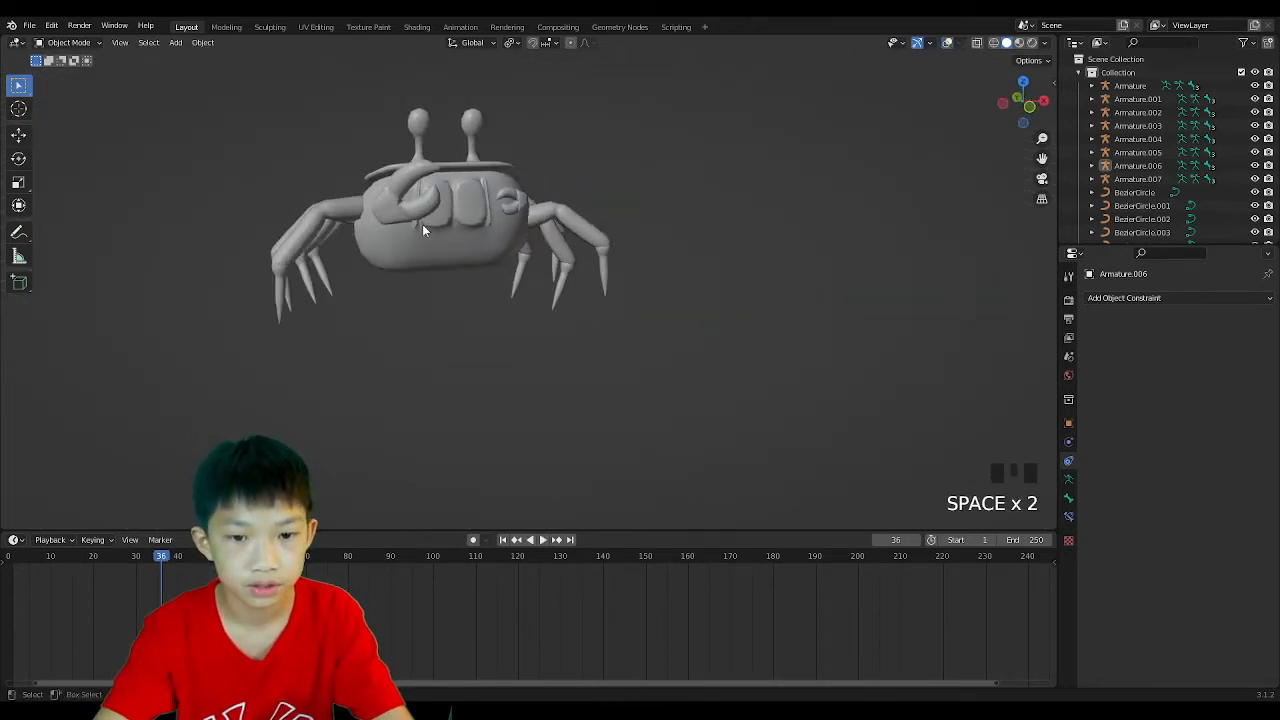
pyautogui.middleClick(580, 306)
pyautogui.moveTo(580, 306); pyautogui.dragTo(561, 290, button='middle')
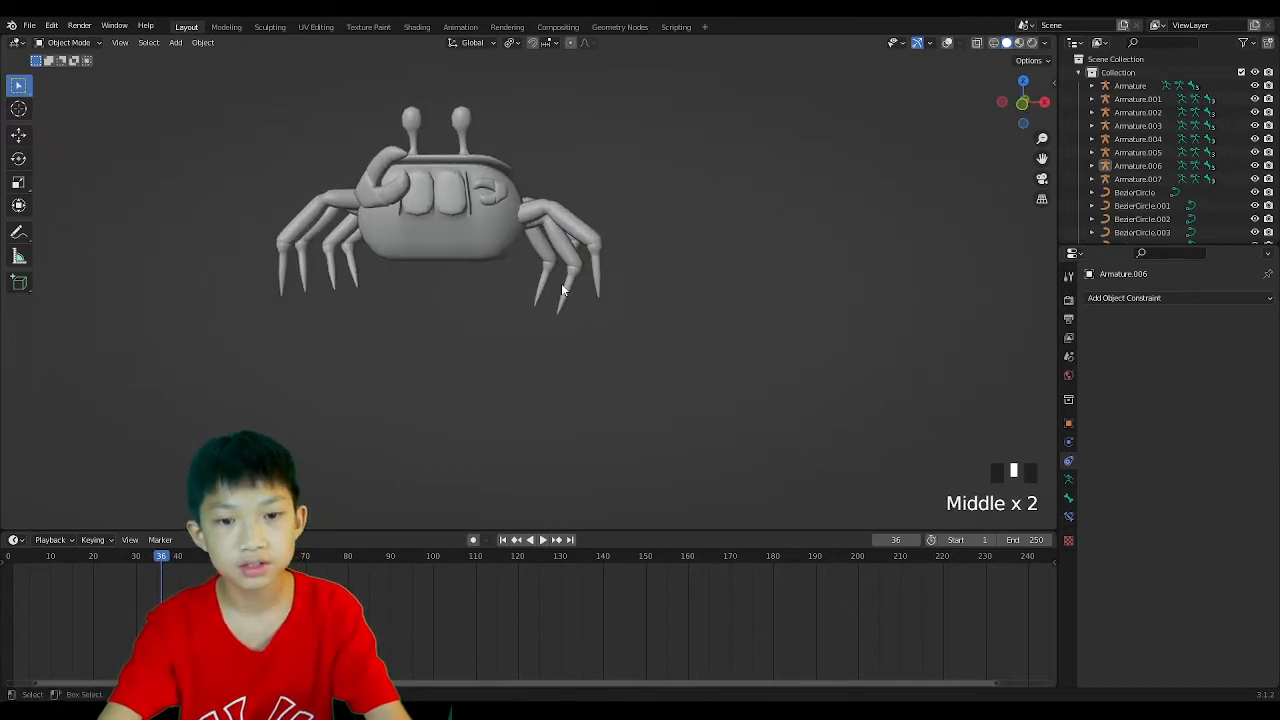
pyautogui.press('space')
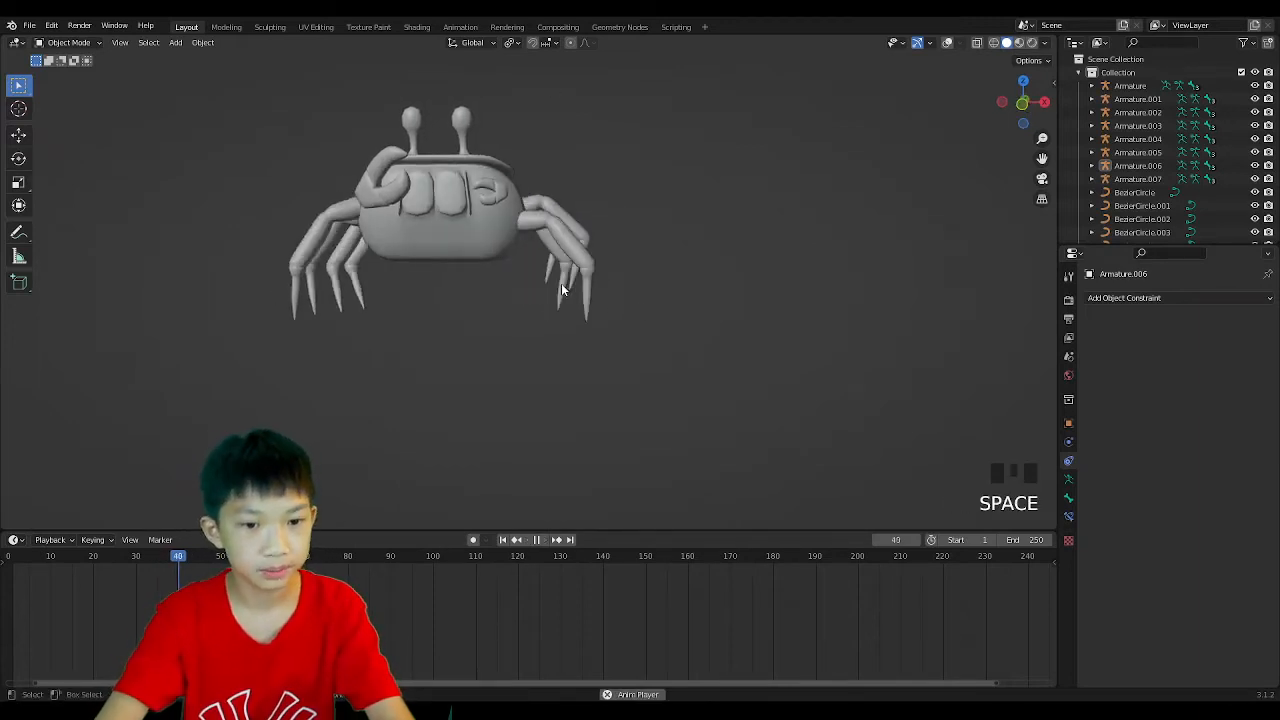
pyautogui.scroll(-2, 766, 242)
pyautogui.middleClick(774, 270)
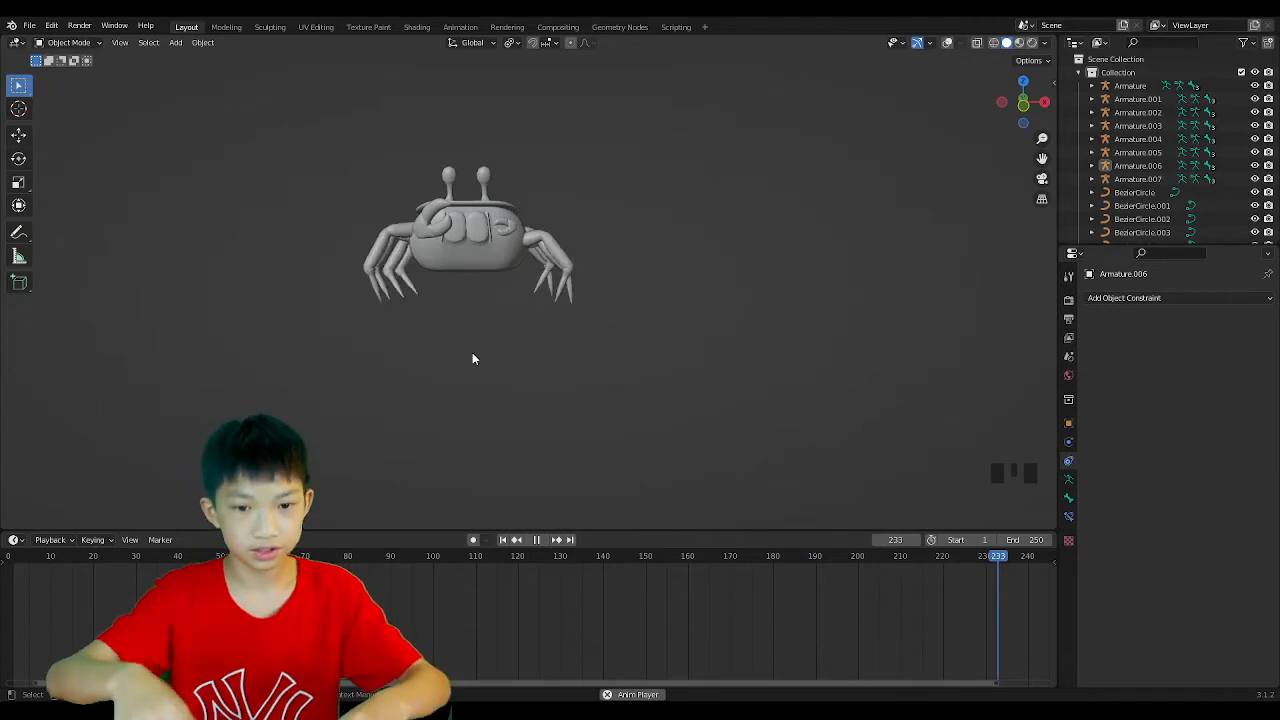
pyautogui.scroll(4, 473, 358)
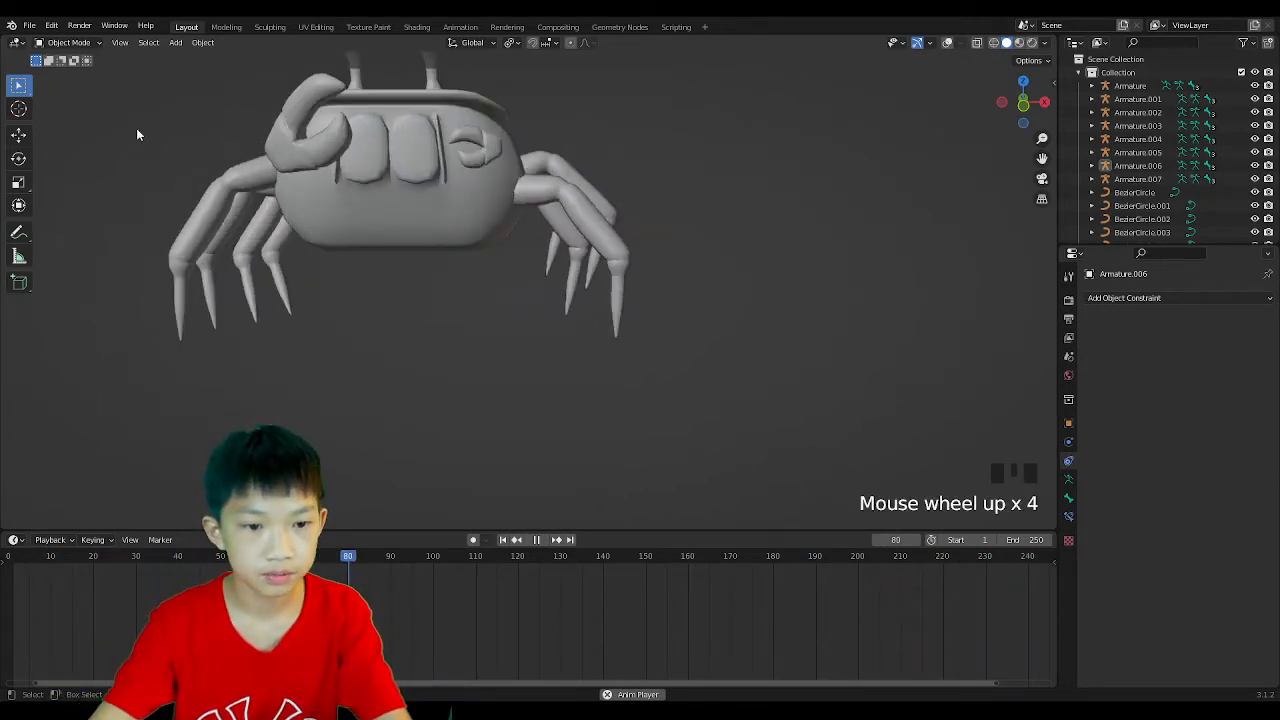
pyautogui.click(949, 43)
pyautogui.press('space')
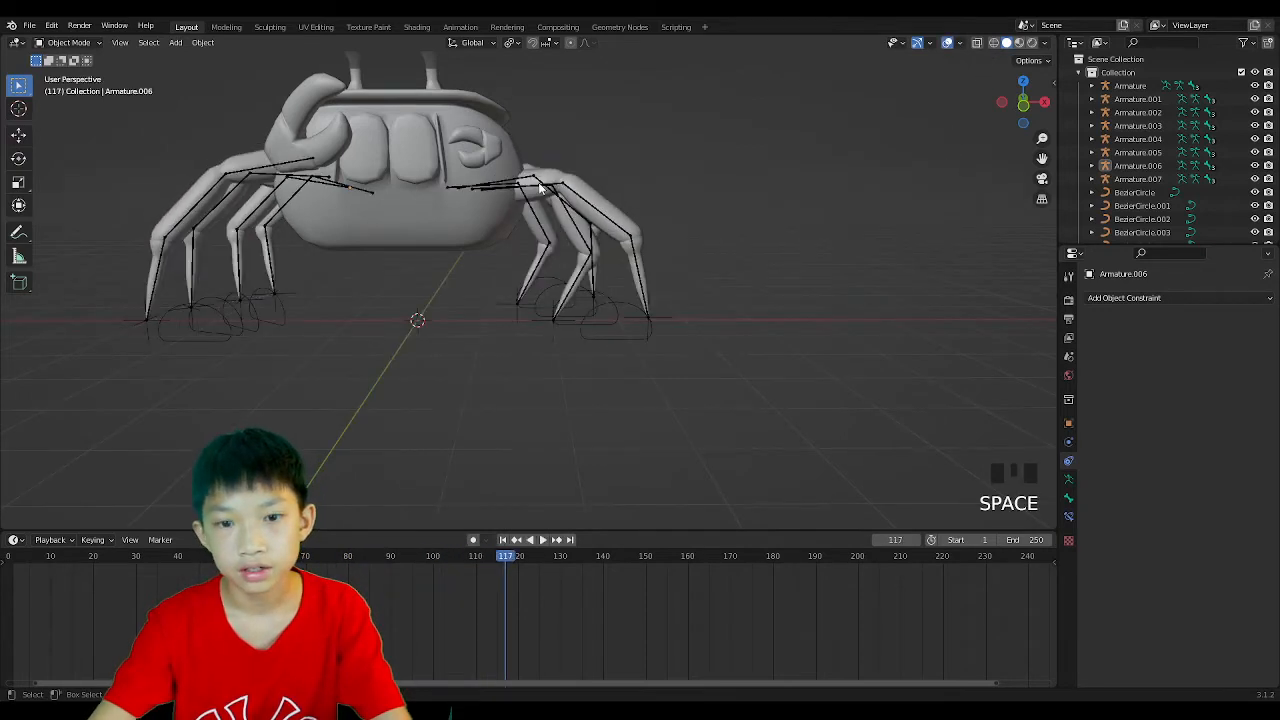
# Go to frame 20 and inspect the Follow Path offset of the front duplicated leg's empty.
pyautogui.scroll(-2, 396, 334)
pyautogui.moveTo(435, 468); pyautogui.dragTo(493, 490, button='middle')
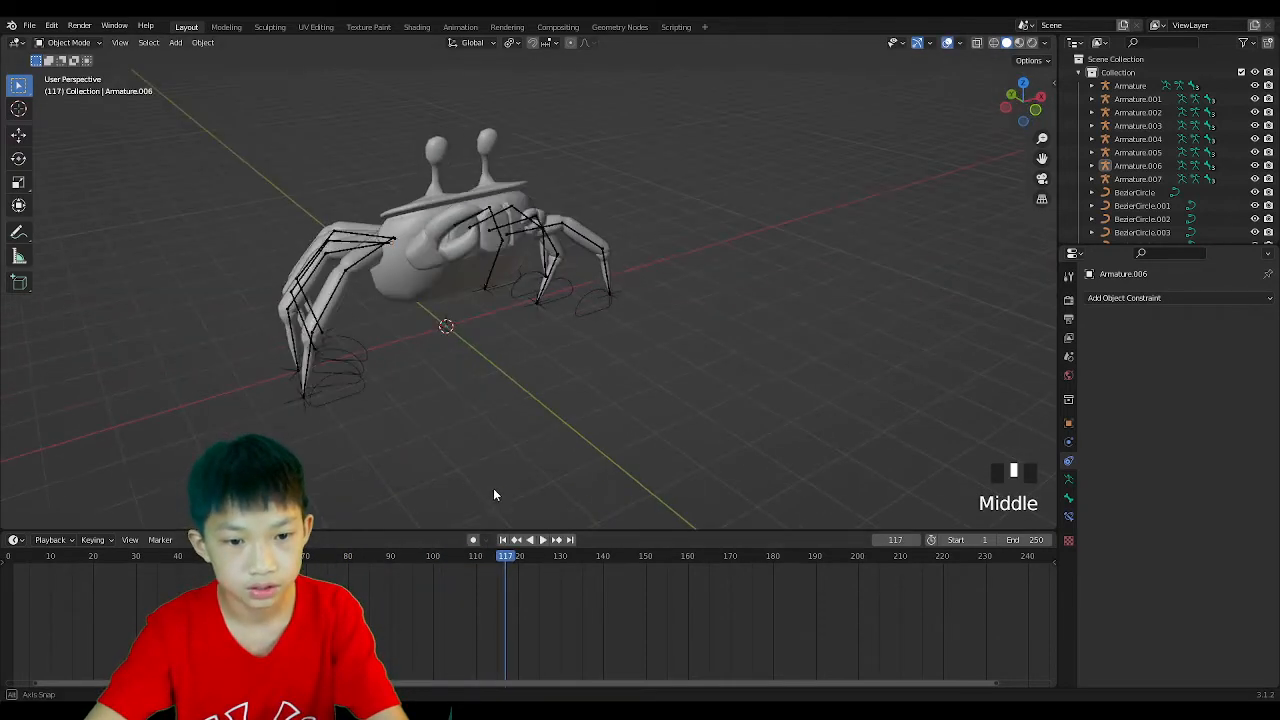
pyautogui.moveTo(487, 556); pyautogui.dragTo(53, 537)
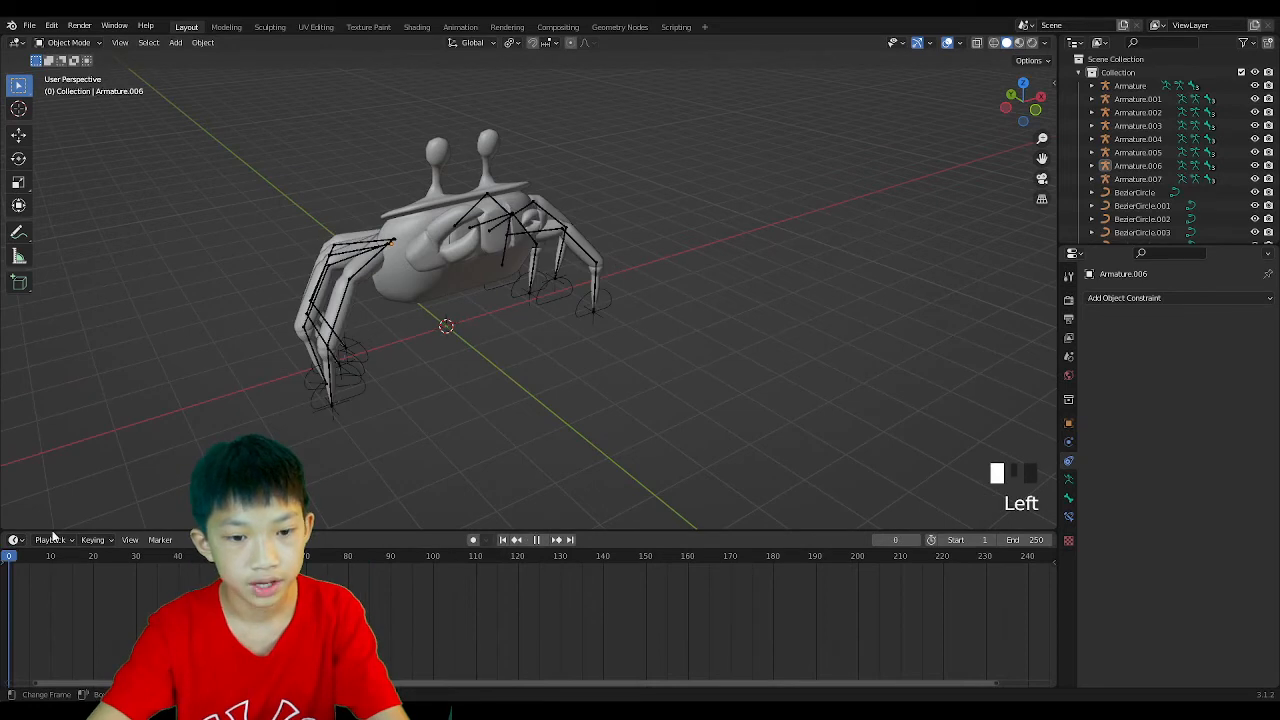
pyautogui.click(338, 402)
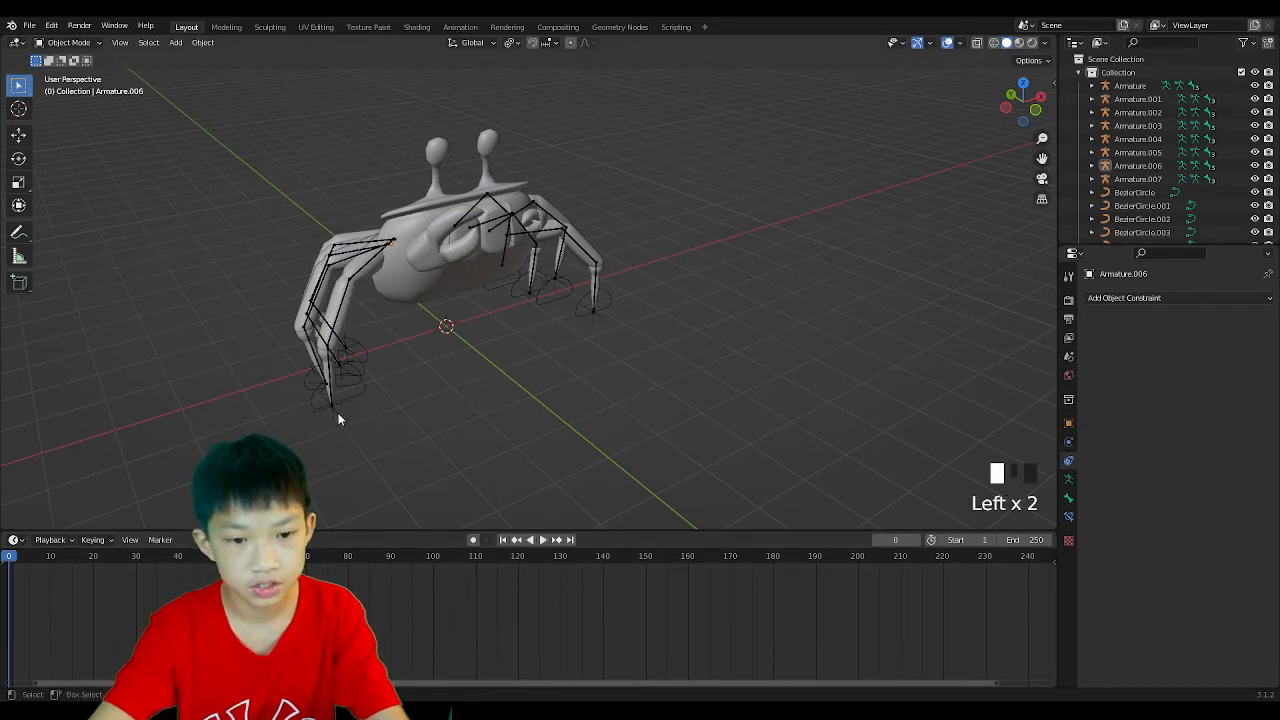
pyautogui.click(96, 558)
pyautogui.press('Left')
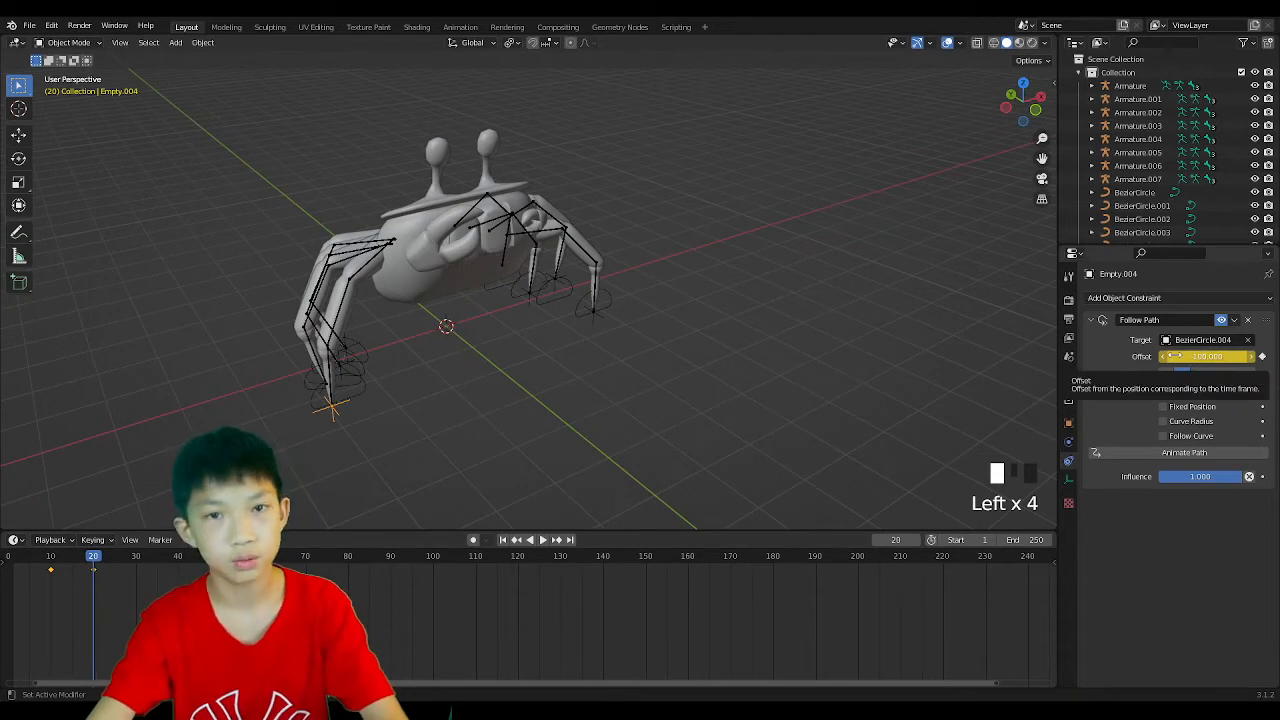
pyautogui.click(359, 390)
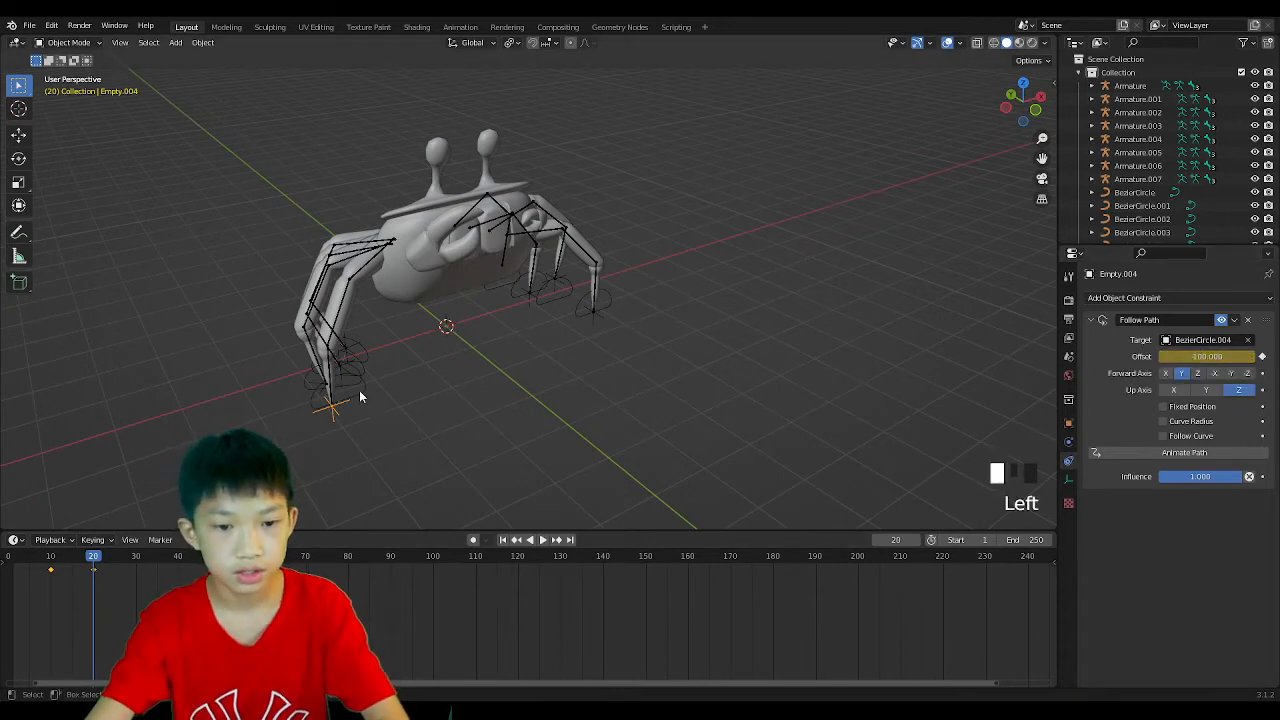
# Clear the location of the empties at the feet of the three rear duplicated legs.
pyautogui.click(1021, 82)
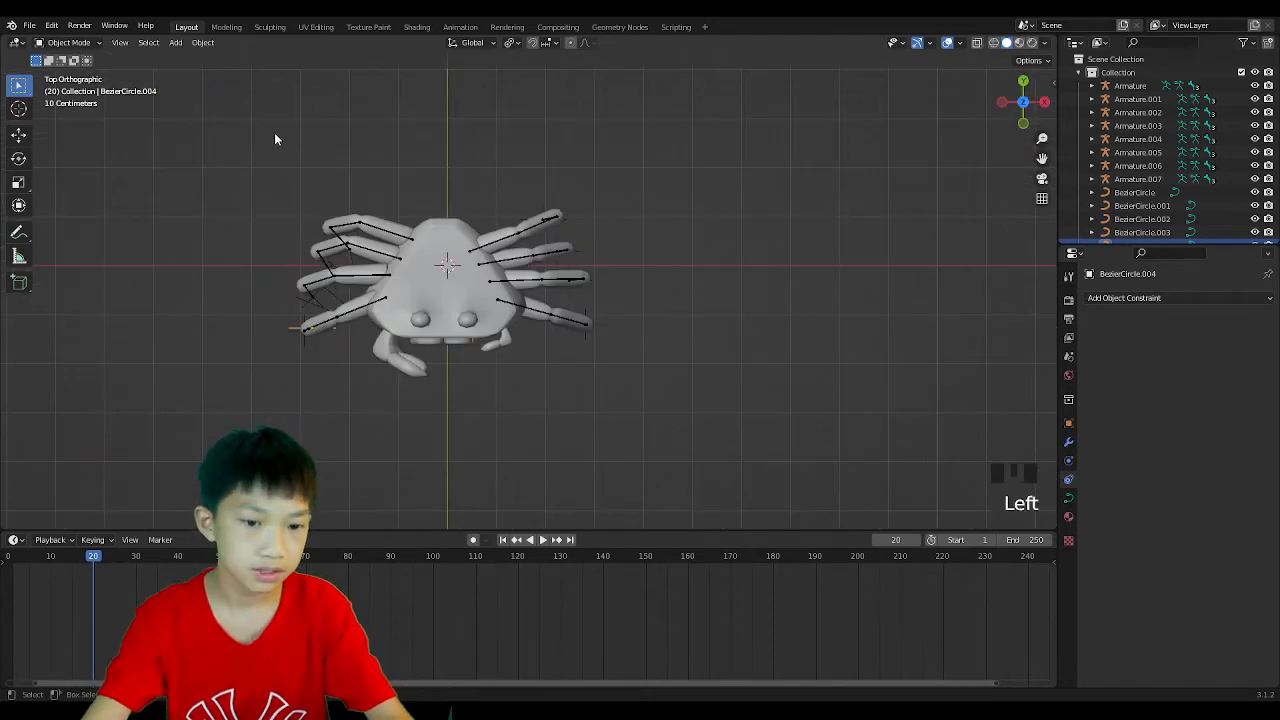
pyautogui.scroll(2, 262, 250)
pyautogui.keyDown('shift'); pyautogui.moveTo(265, 290); pyautogui.dragTo(506, 204, button='middle'); pyautogui.keyUp('shift')
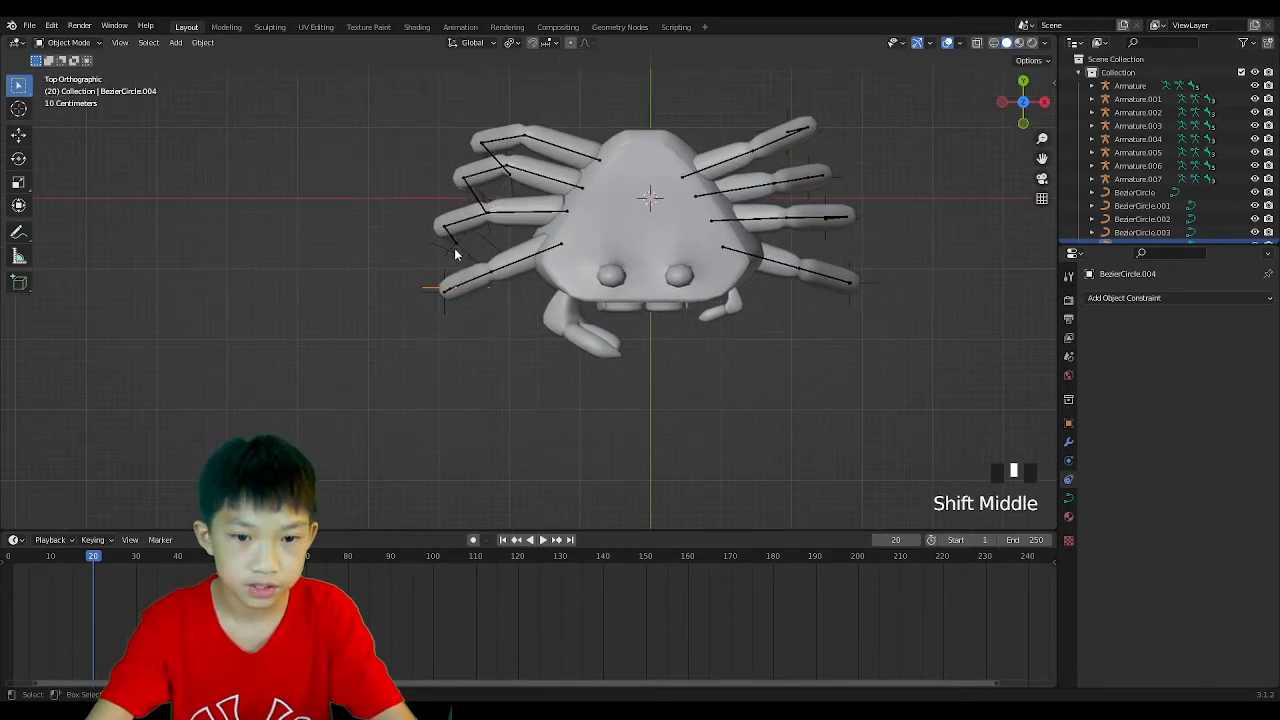
pyautogui.moveTo(454, 257); pyautogui.dragTo(528, 252, button='middle')
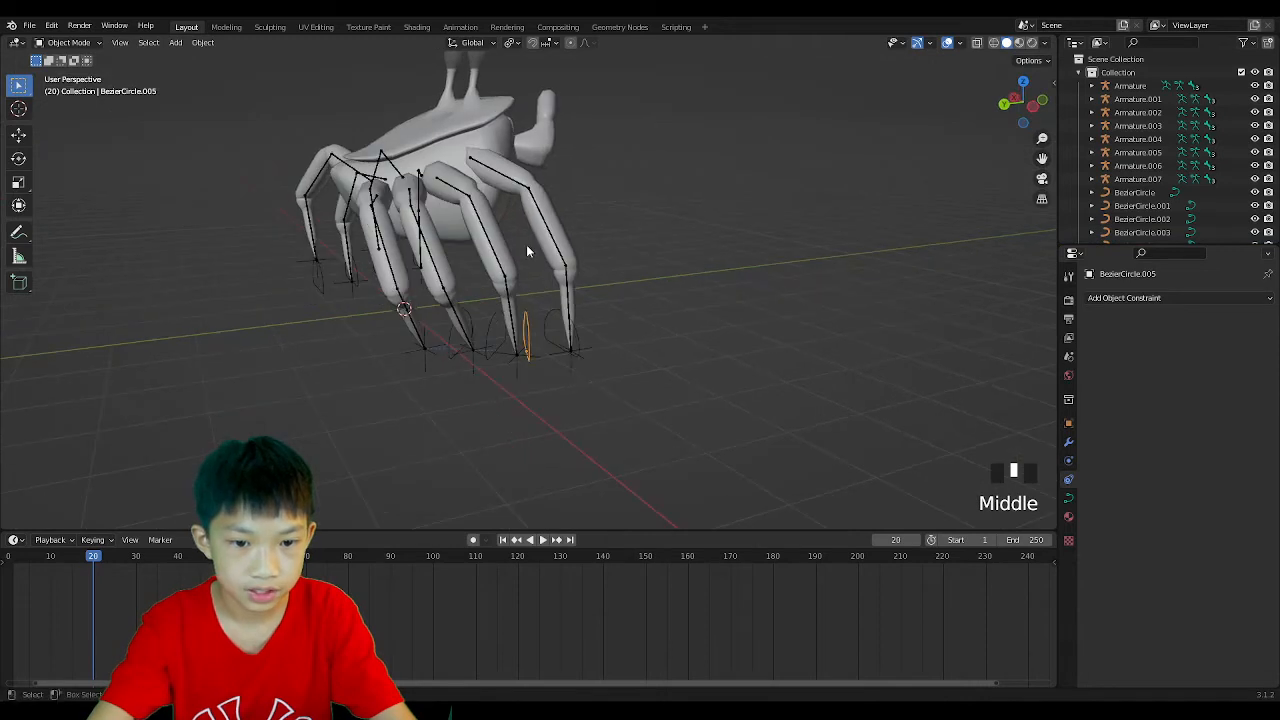
pyautogui.click(432, 355)
pyautogui.keyDown('shift'); pyautogui.click(473, 352); pyautogui.keyUp('shift')
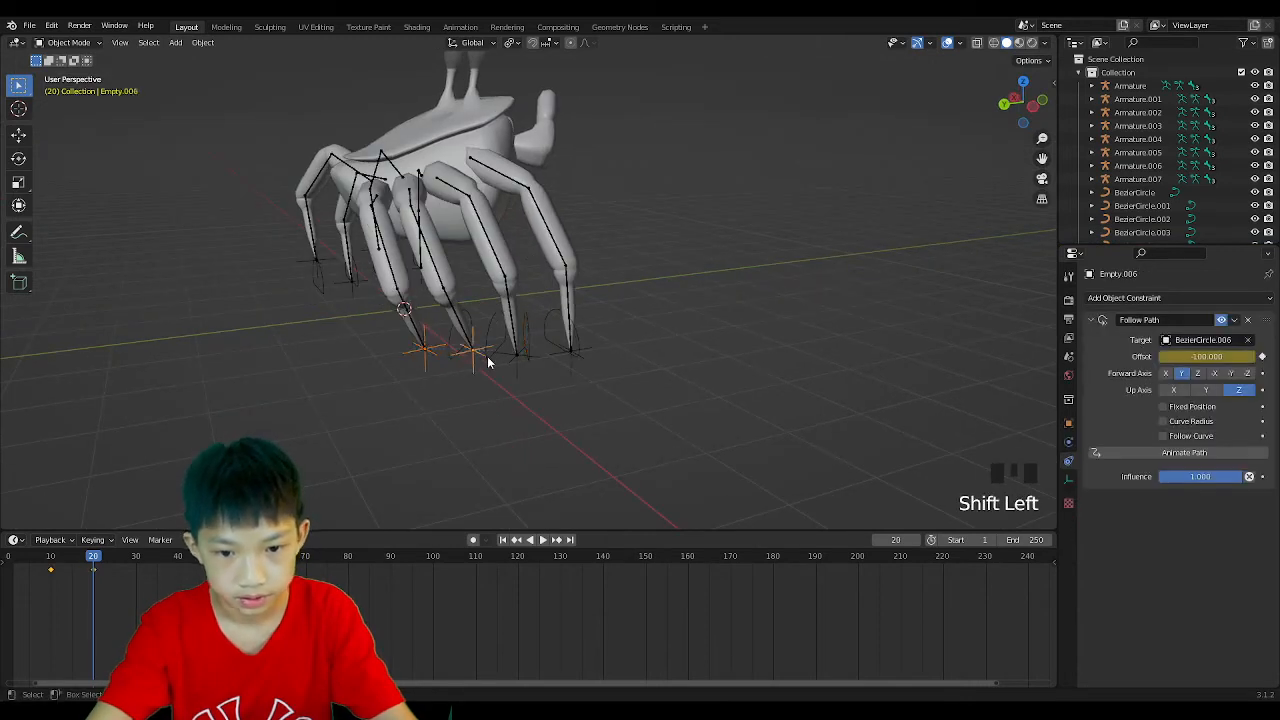
pyautogui.keyDown('shift'); pyautogui.click(515, 362); pyautogui.keyUp('shift')
pyautogui.hotkey('alt', 'g')
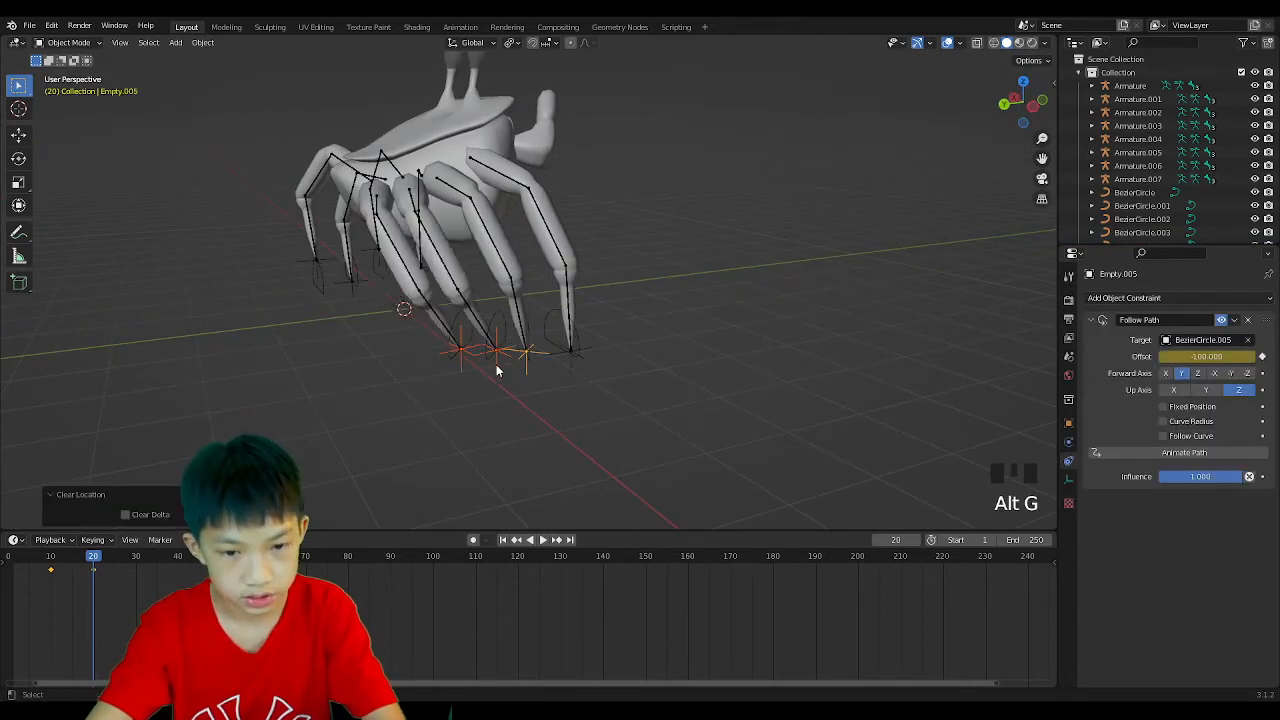
pyautogui.moveTo(520, 350); pyautogui.dragTo(507, 387, button='middle')
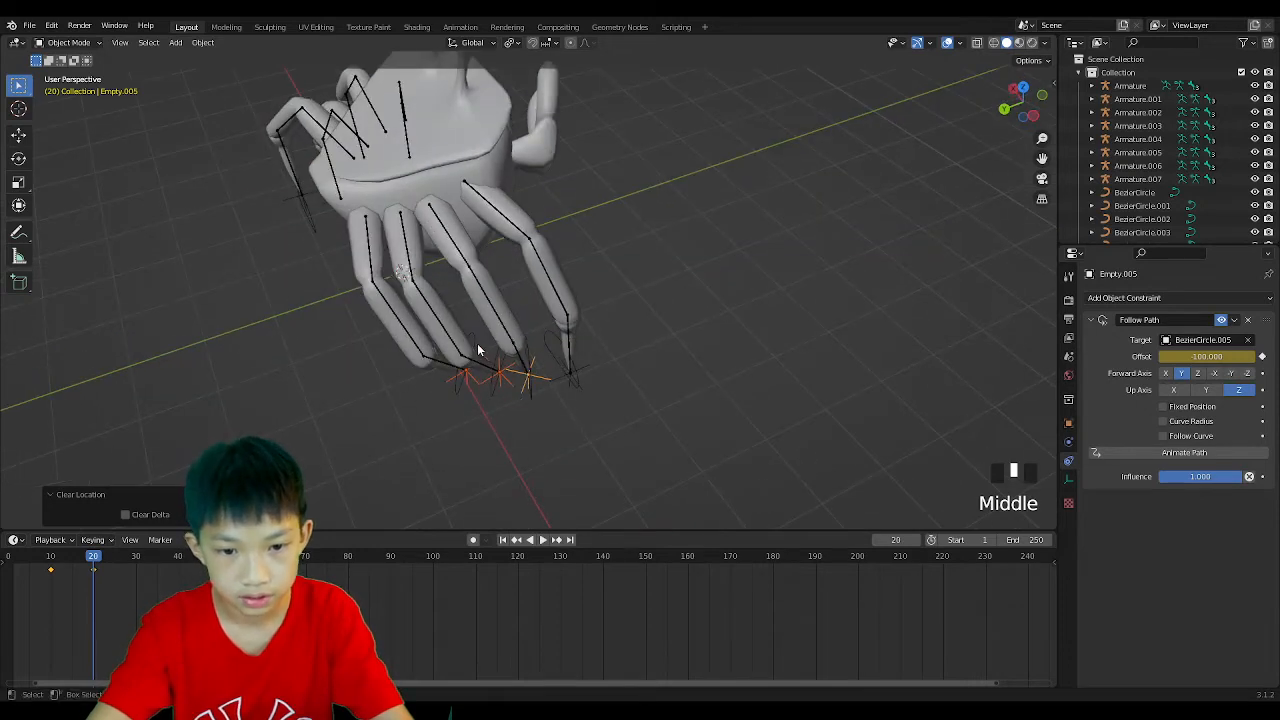
# In top view, move the rearmost duplicated leg's path circle about 1 m along Y and rotate it about -41.3° around Z.
pyautogui.click(497, 337)
pyautogui.click(1030, 89)
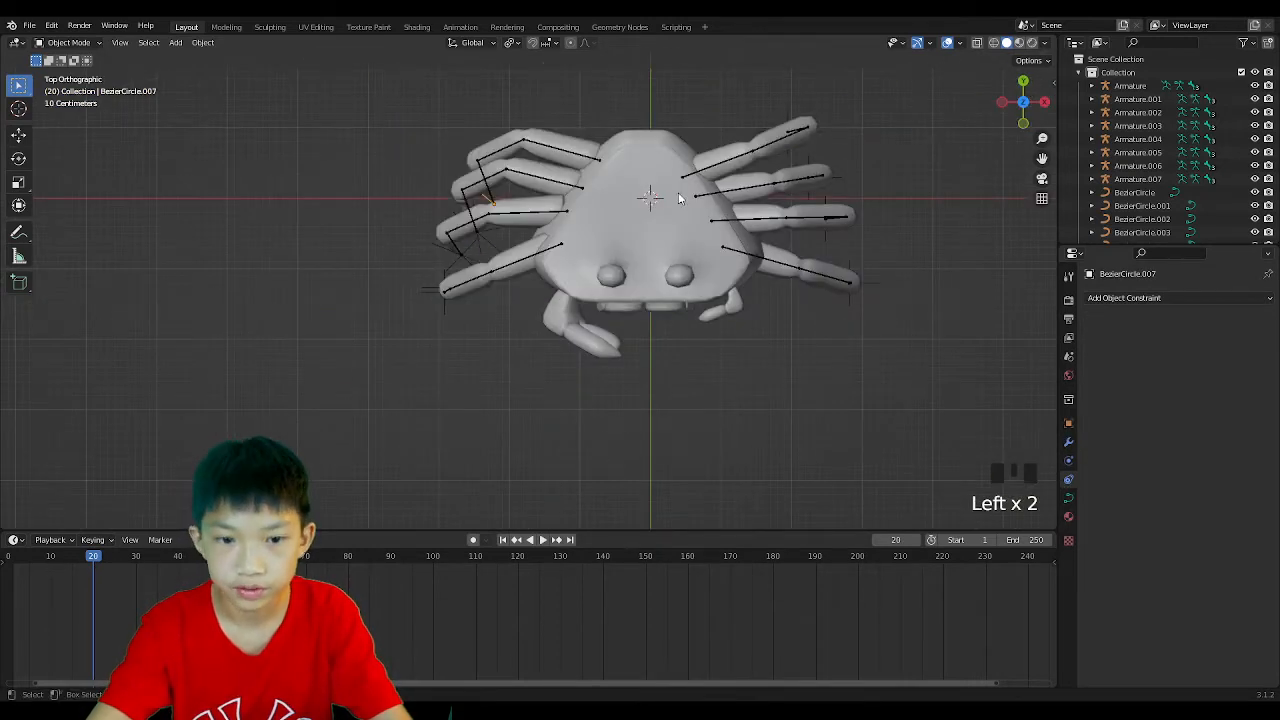
pyautogui.press('g')
pyautogui.click(673, 140)
pyautogui.press('r')
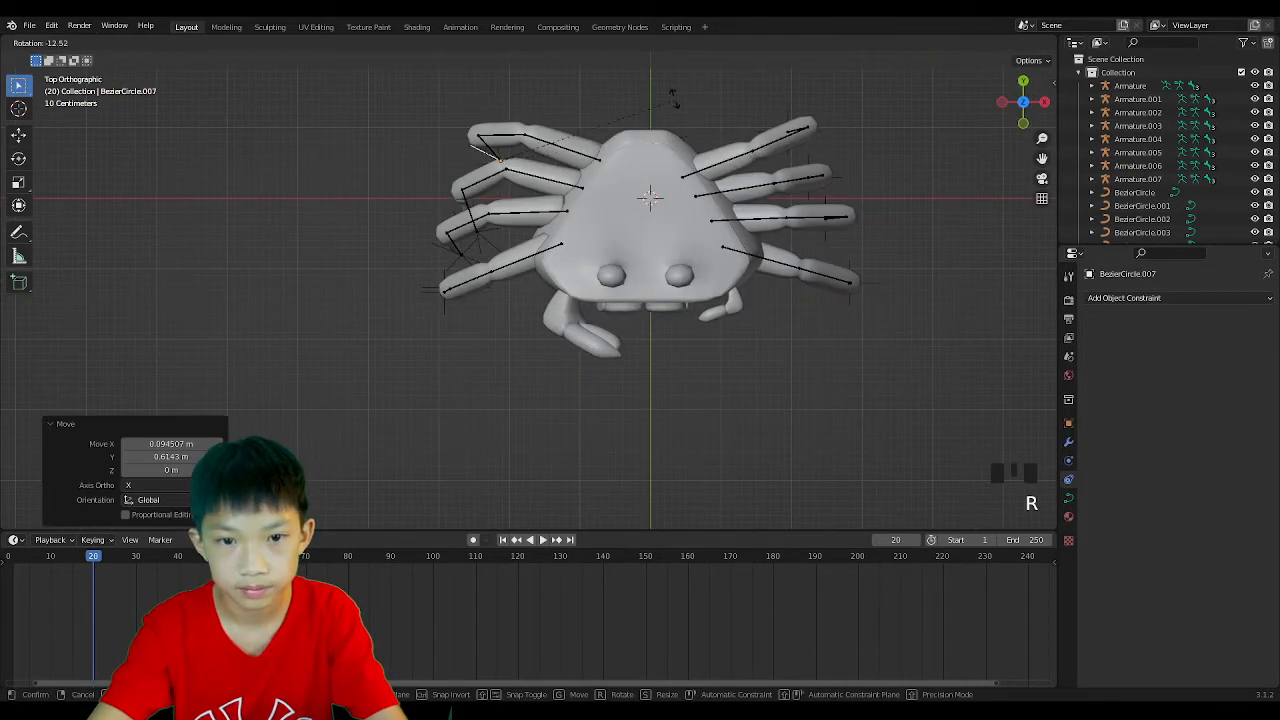
pyautogui.click(602, 512)
pyautogui.press('g')
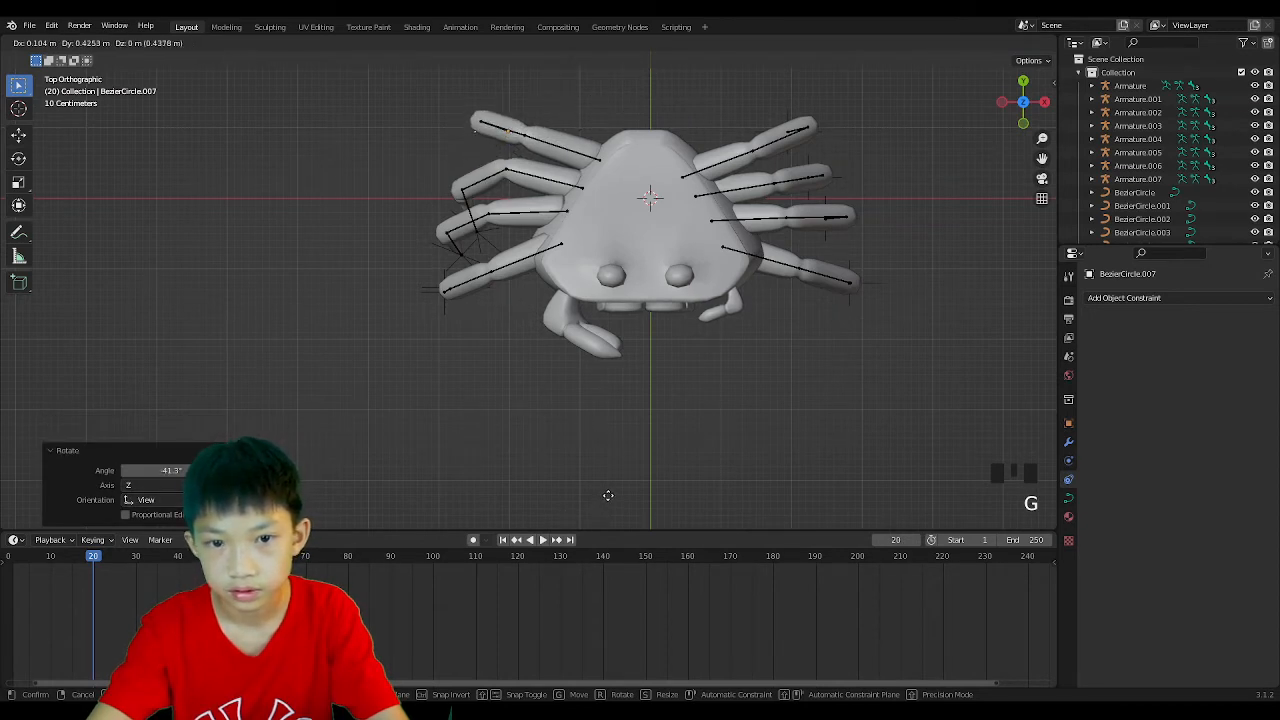
pyautogui.click(597, 499)
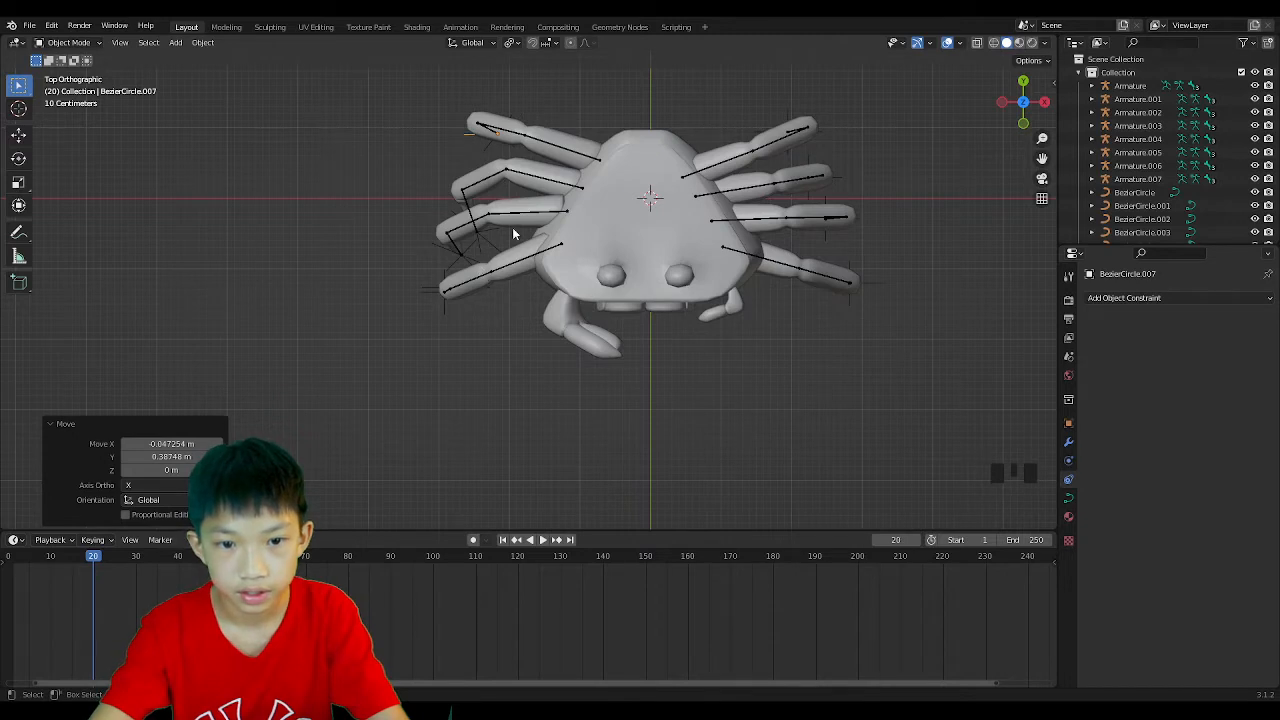
# Move the third duplicated leg's path circle about 0.6 m along Y and rotate it about -33.7° around Z.
pyautogui.click(490, 244)
pyautogui.press('g')
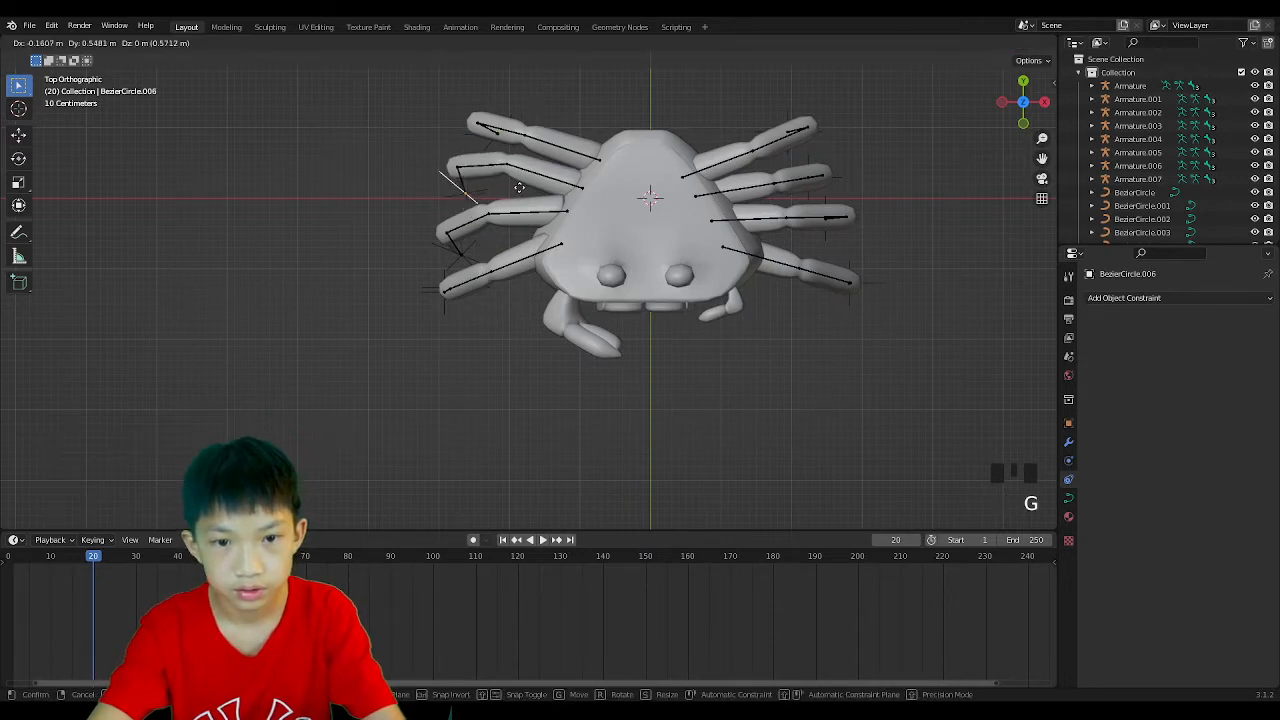
pyautogui.click(514, 191)
pyautogui.press('r')
pyautogui.click(512, 196)
pyautogui.press('g')
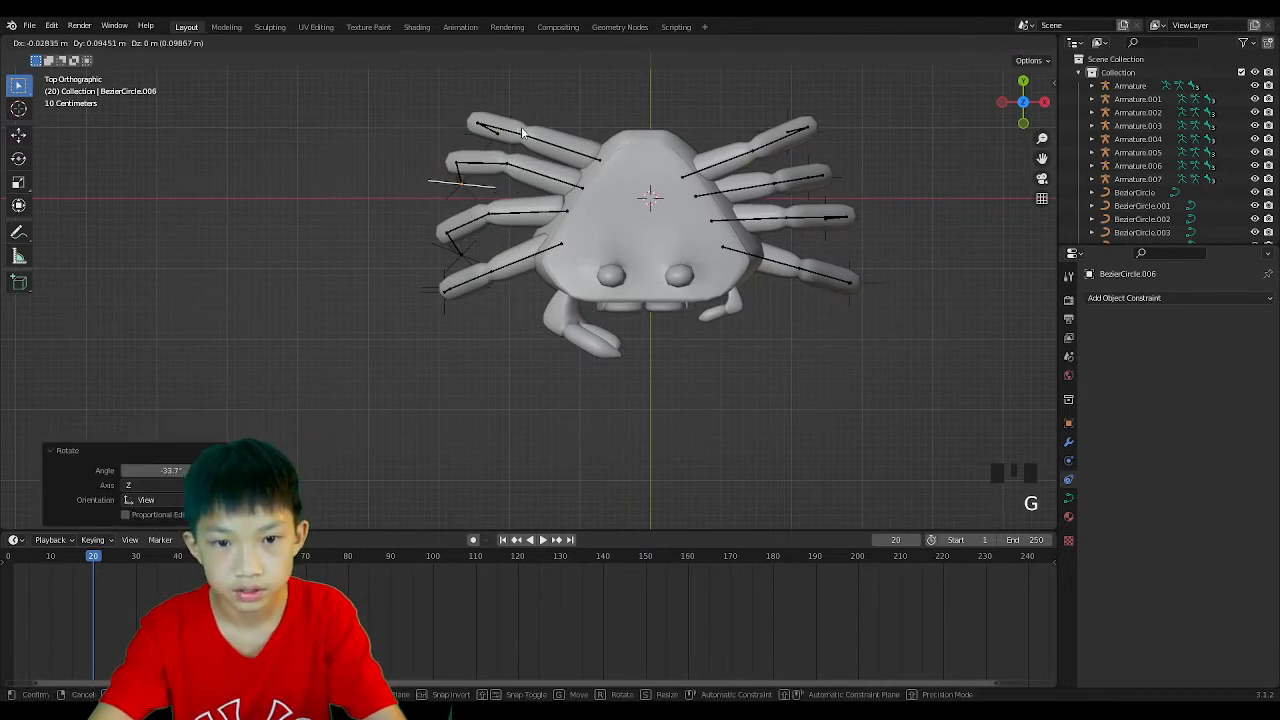
pyautogui.click(522, 132)
# Move the second duplicated leg's path circle about 0.6 m along Y and rotate it around Z to line up with that leg.
pyautogui.click(470, 252)
pyautogui.press('g')
pyautogui.click(478, 232)
pyautogui.press('r')
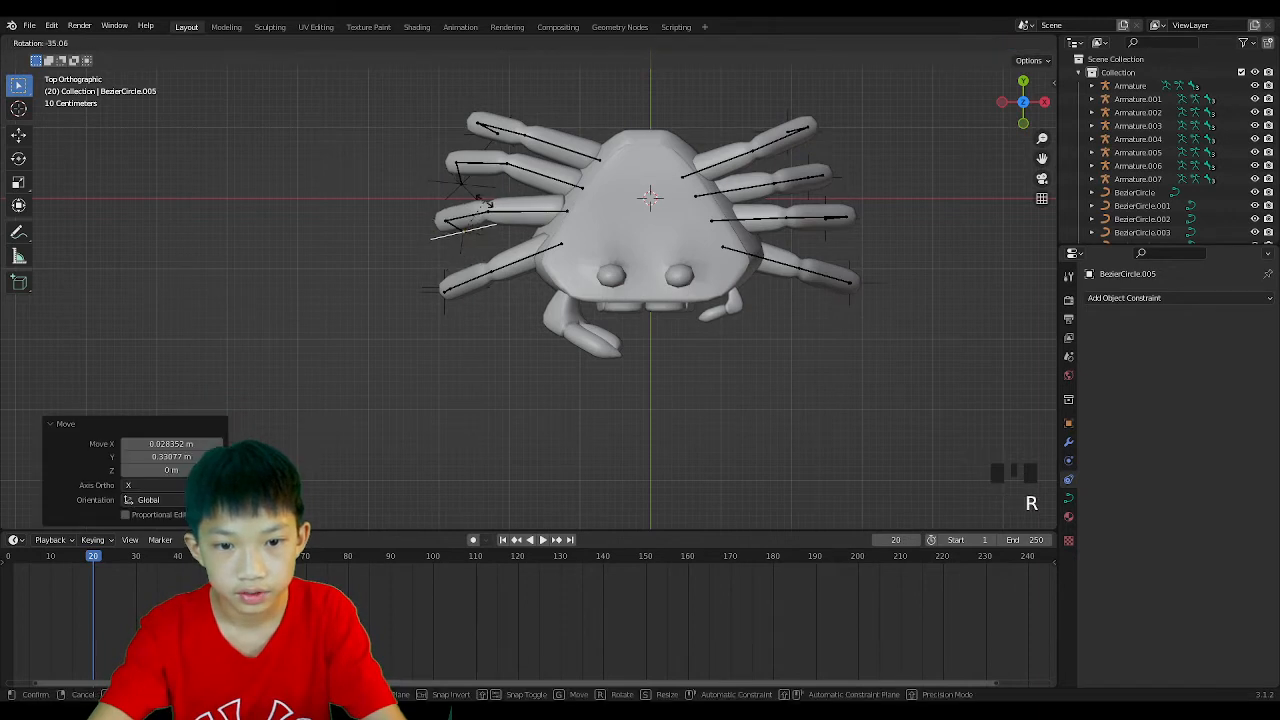
pyautogui.click(483, 203)
pyautogui.press('g')
pyautogui.click(475, 201)
pyautogui.press('r')
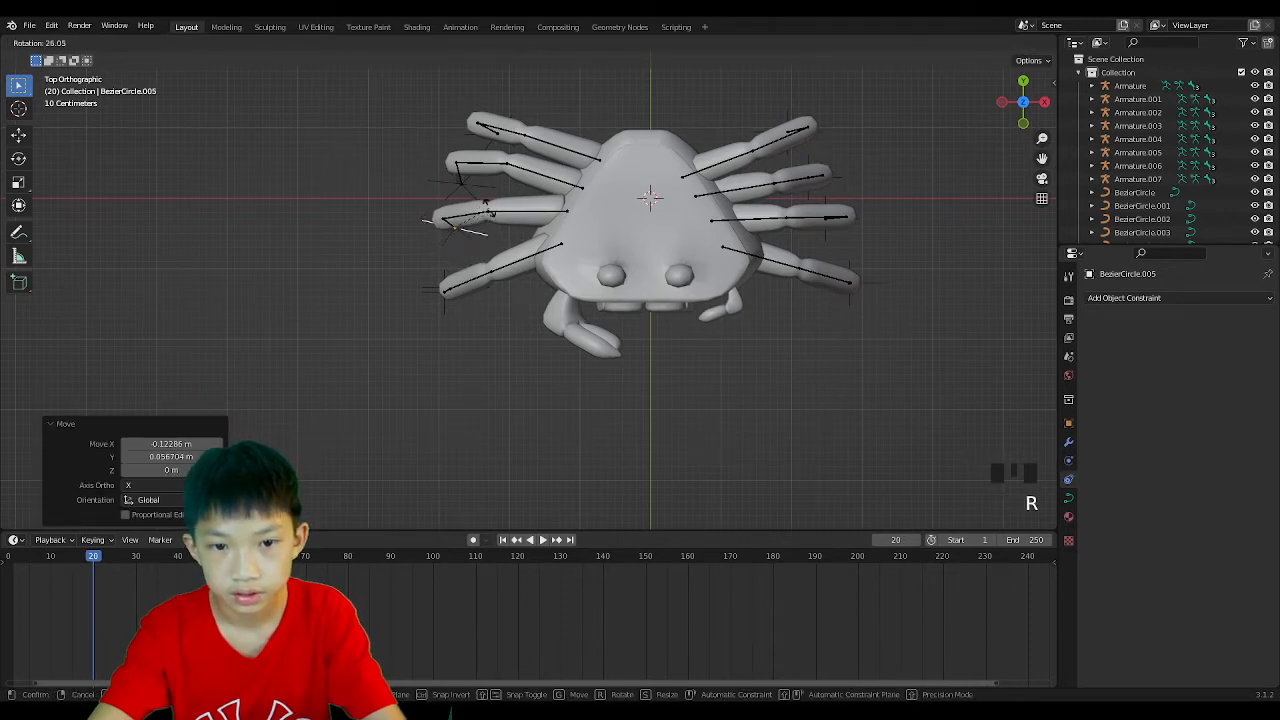
pyautogui.click(492, 206)
pyautogui.press('g')
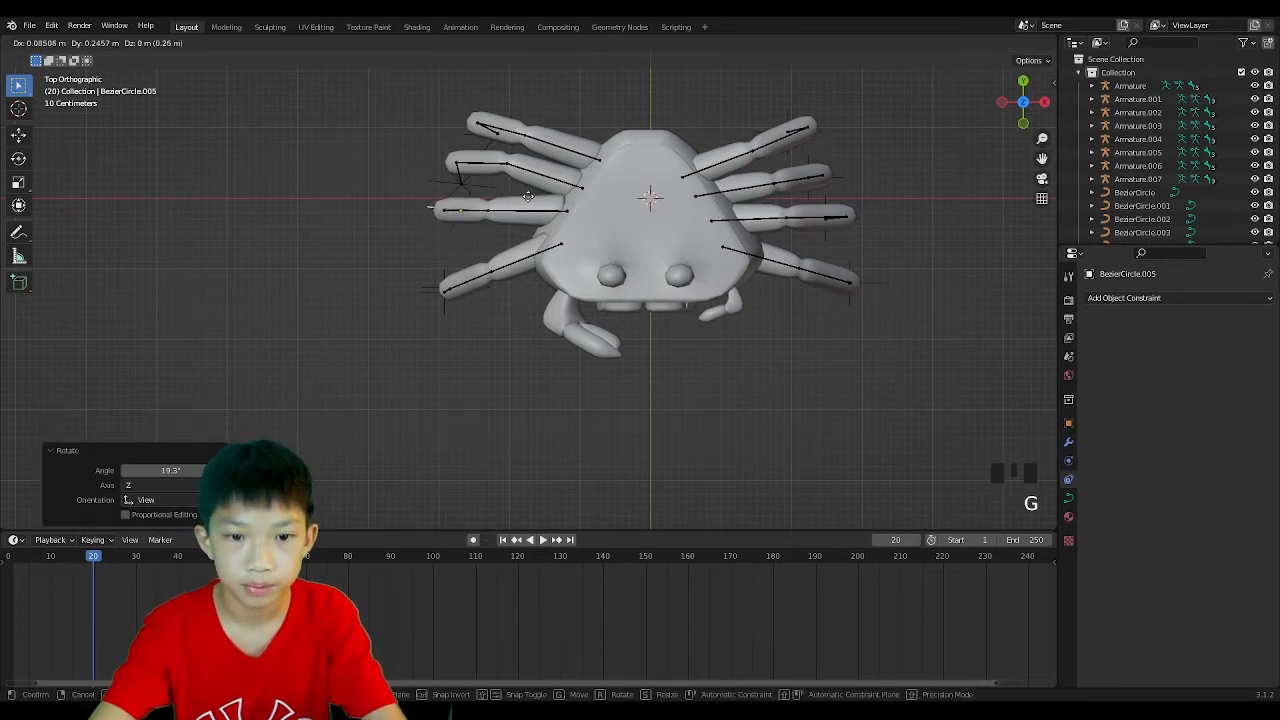
pyautogui.click(527, 196)
# Shift the third duplicated leg's path circle about 0.33 m along both X and Y to straighten that leg.
pyautogui.click(480, 187)
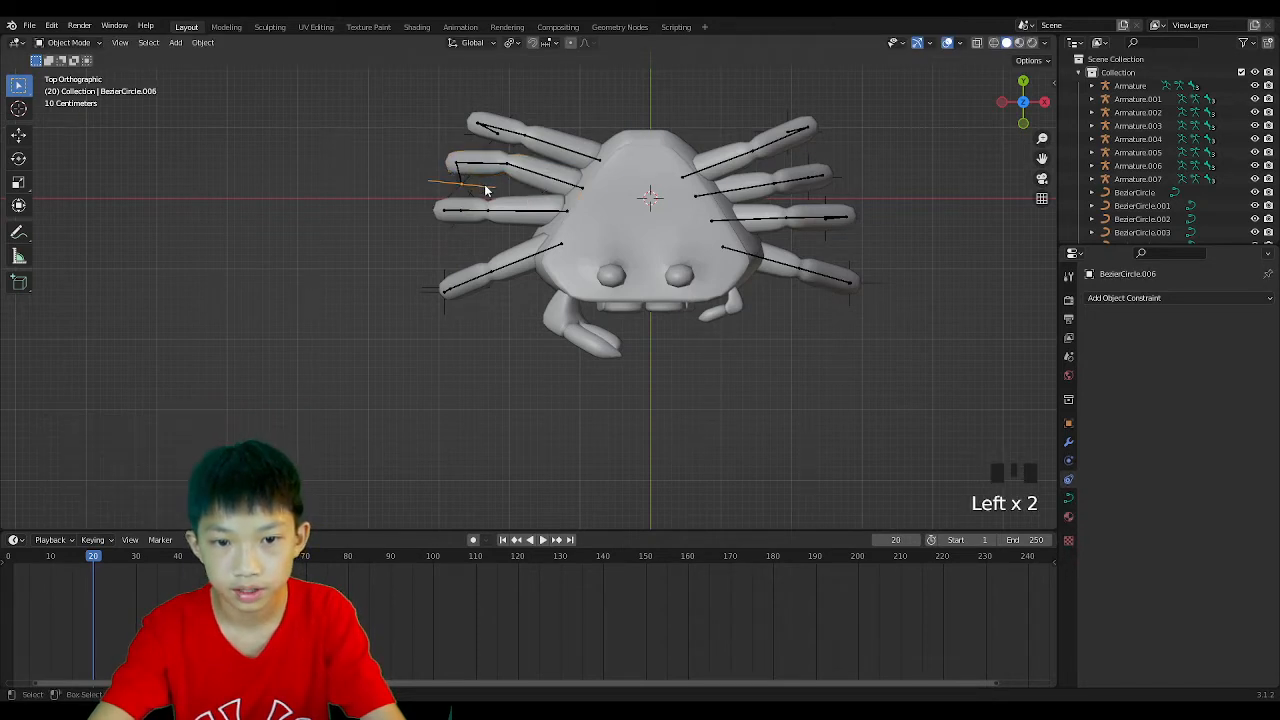
pyautogui.press('g')
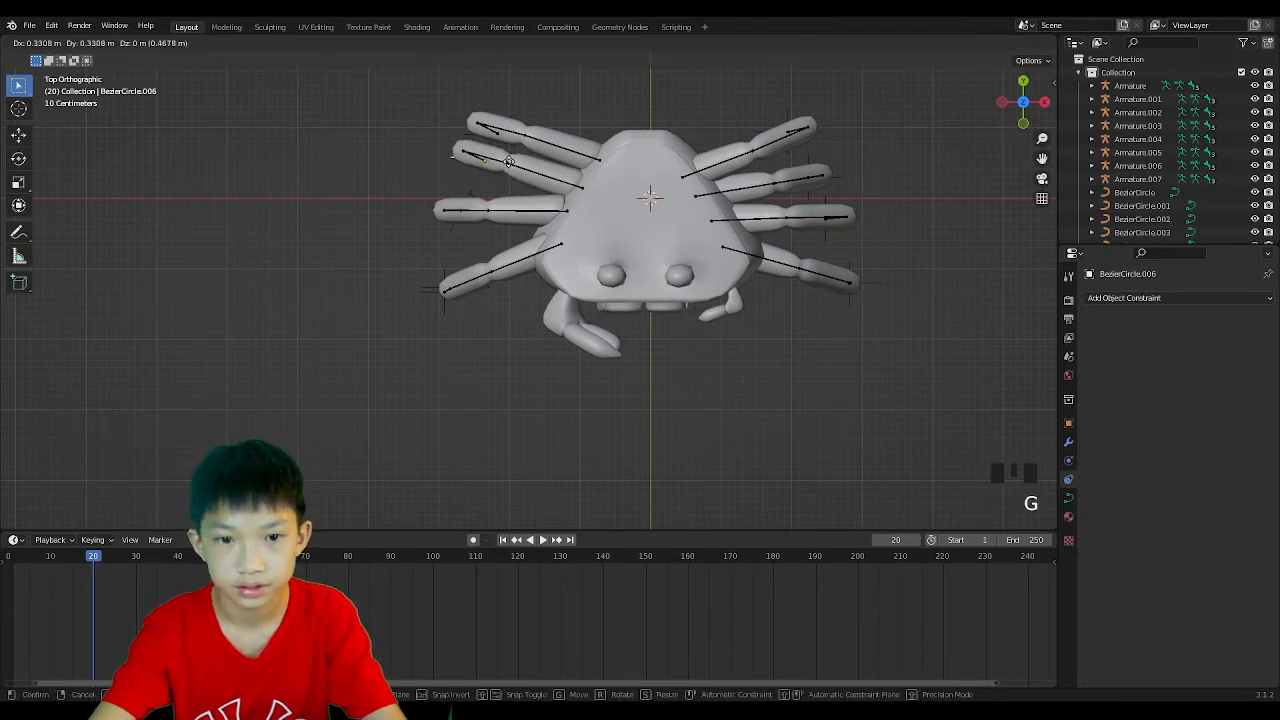
pyautogui.click(509, 162)
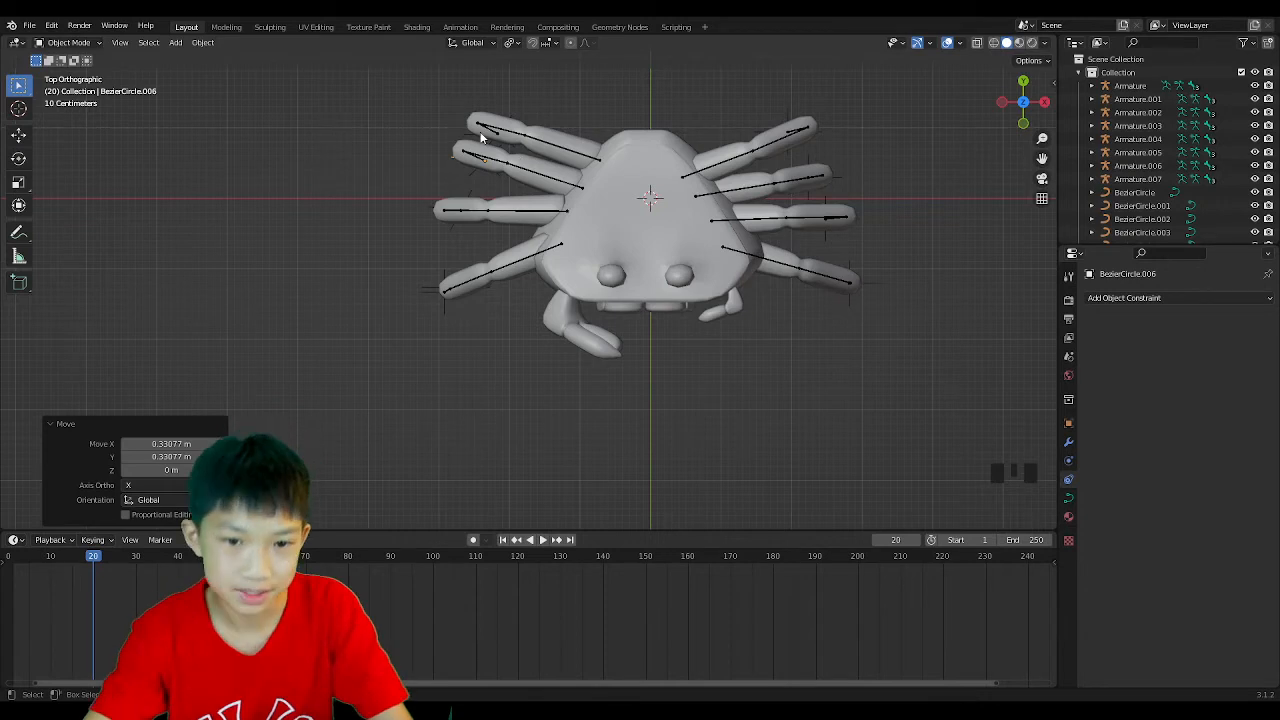
# Move the whole third duplicated leg with its armature and path about -0.03 m in X and -0.07 m in Y.
pyautogui.click(472, 160)
pyautogui.press('g')
pyautogui.press('g')
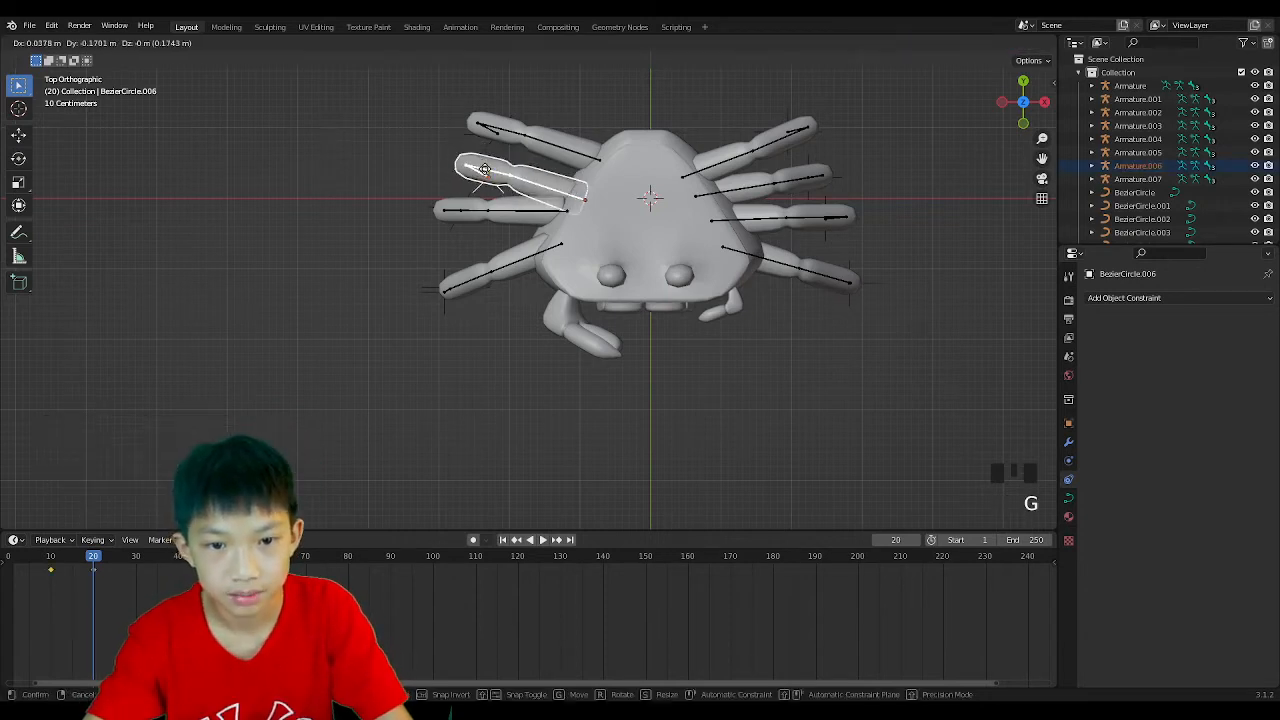
pyautogui.click(489, 164)
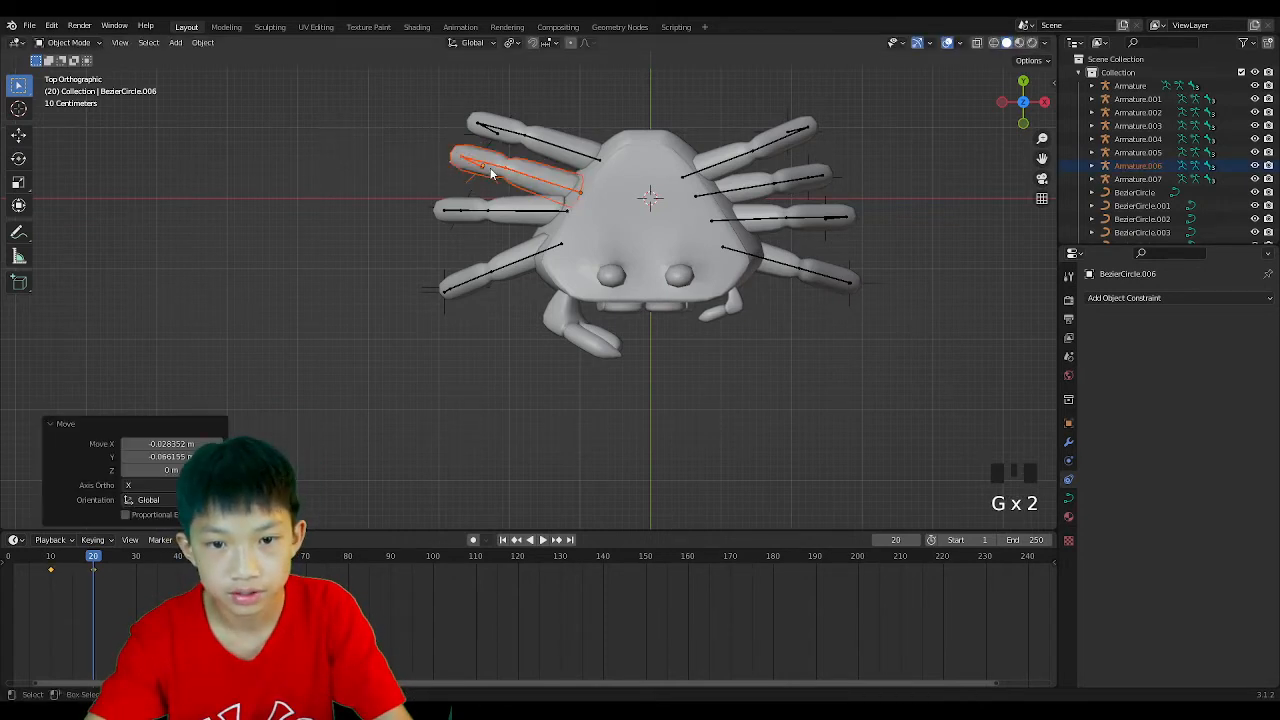
pyautogui.click(510, 86)
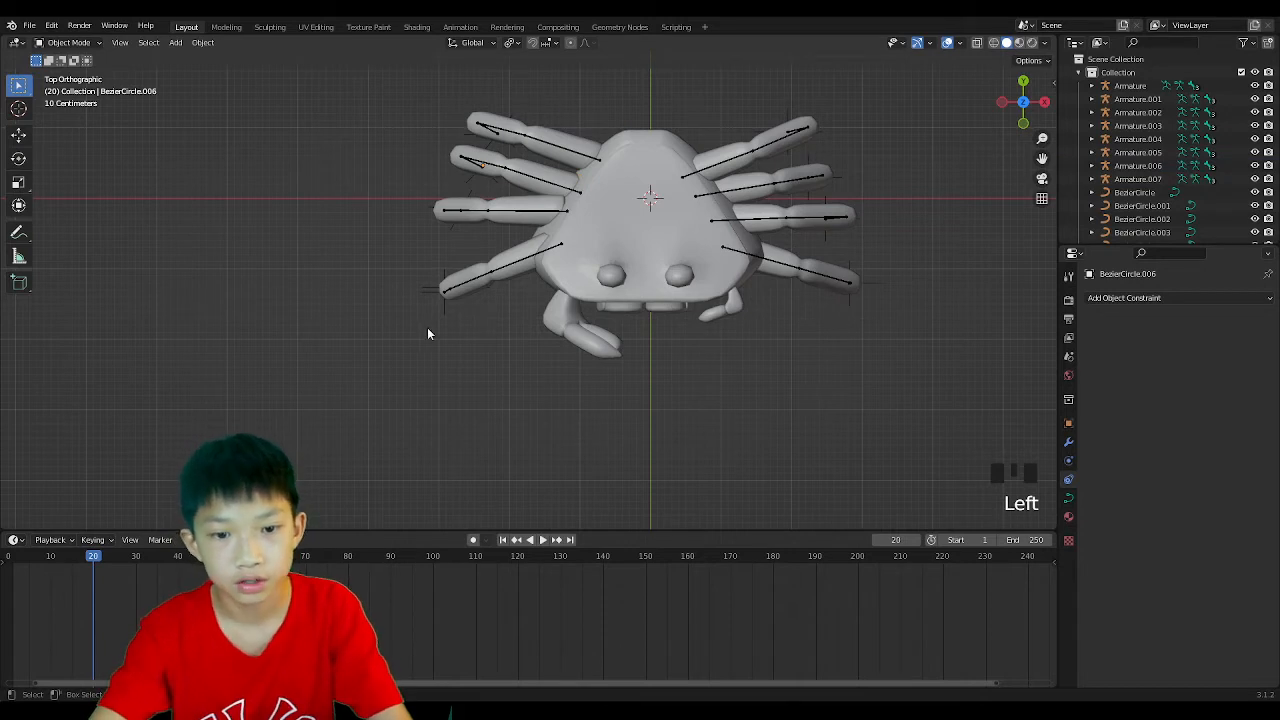
# Move the whole front duplicated leg slightly rearward, rotate it about -10.5° around Z, and shift it about -0.14 m in Y.
pyautogui.press('r')
pyautogui.rightClick(487, 247)
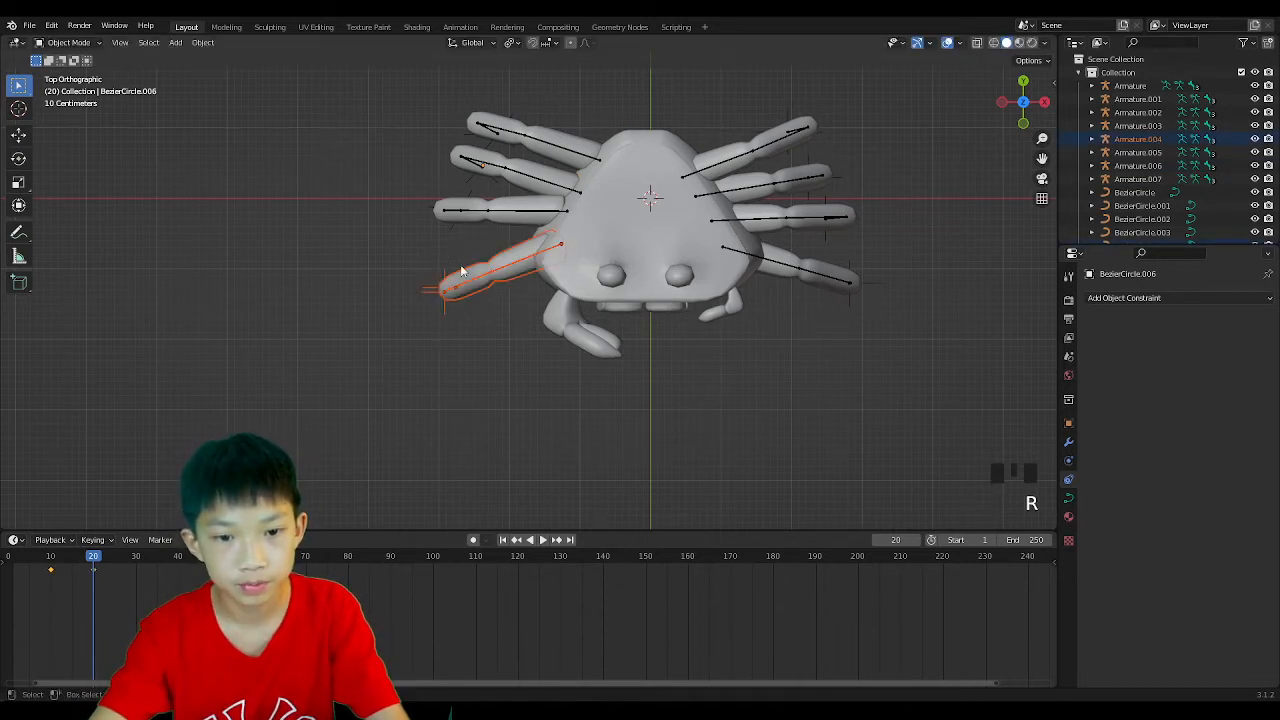
pyautogui.press('g')
pyautogui.click(441, 276)
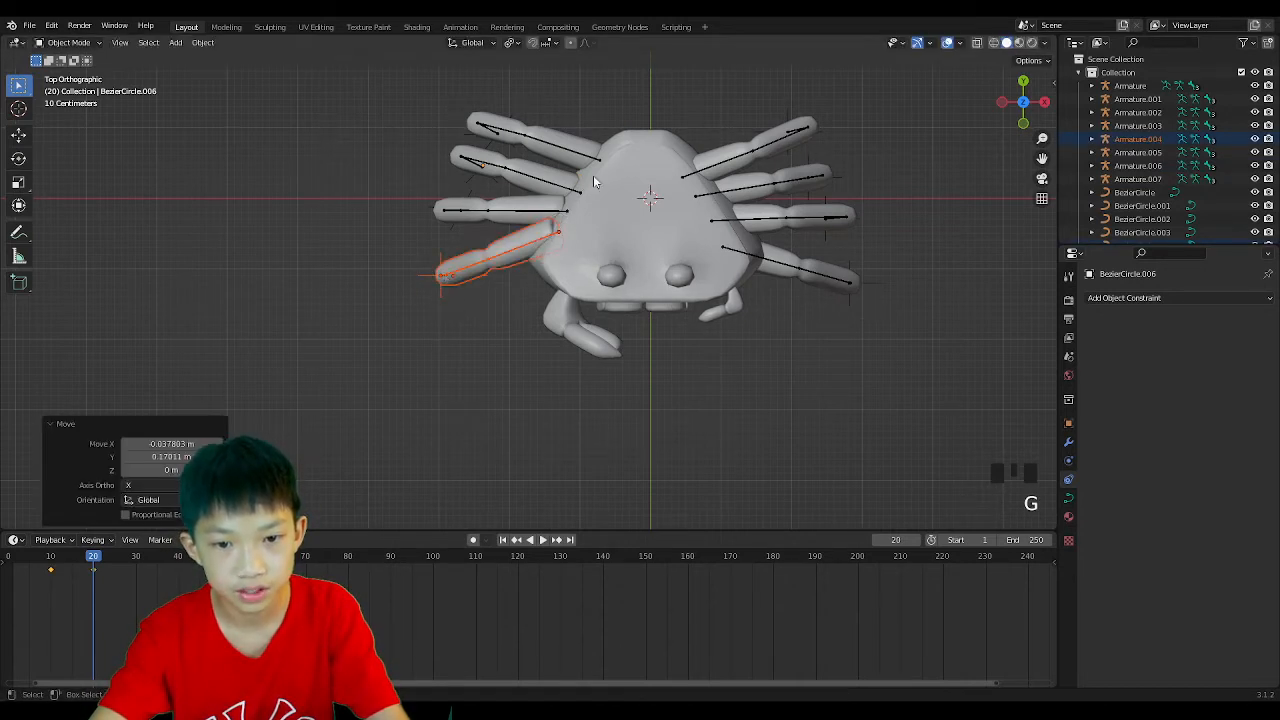
pyautogui.press('r')
pyautogui.click(602, 194)
pyautogui.press('g')
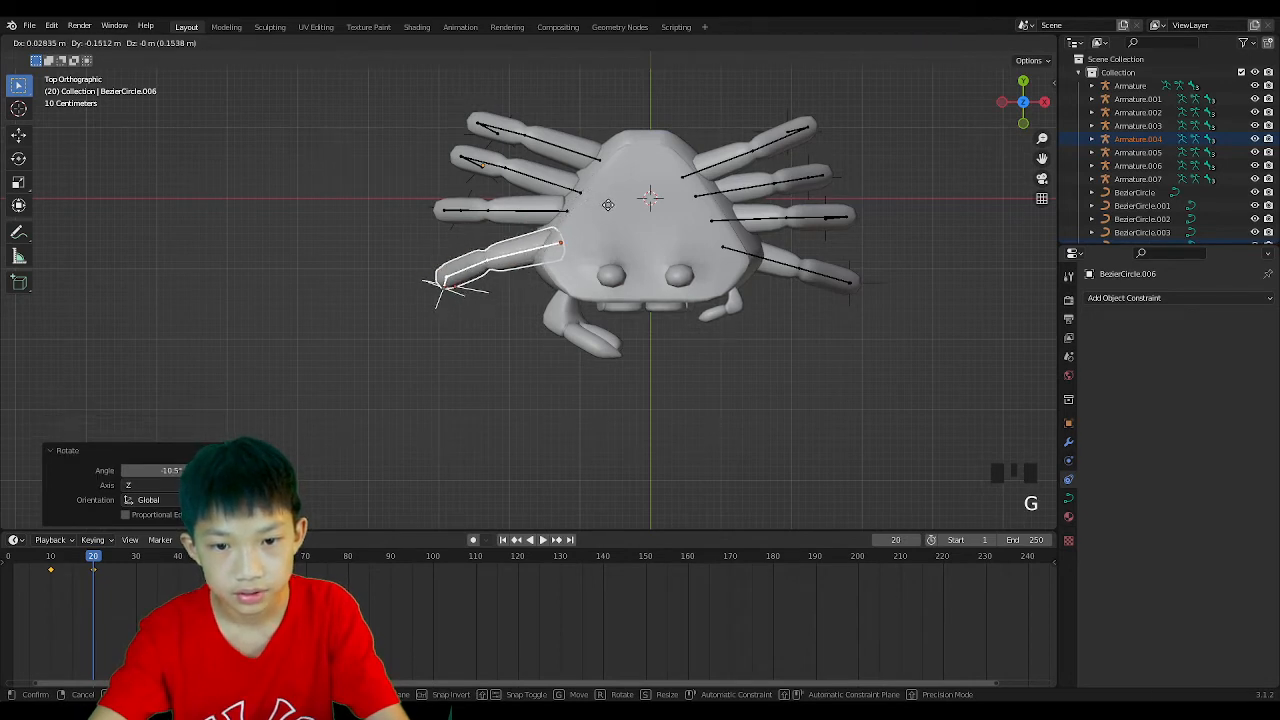
pyautogui.click(604, 203)
# Fine-tune the whole front duplicated leg's rotation around Z and move it about 0.08 m along Y.
pyautogui.press('r')
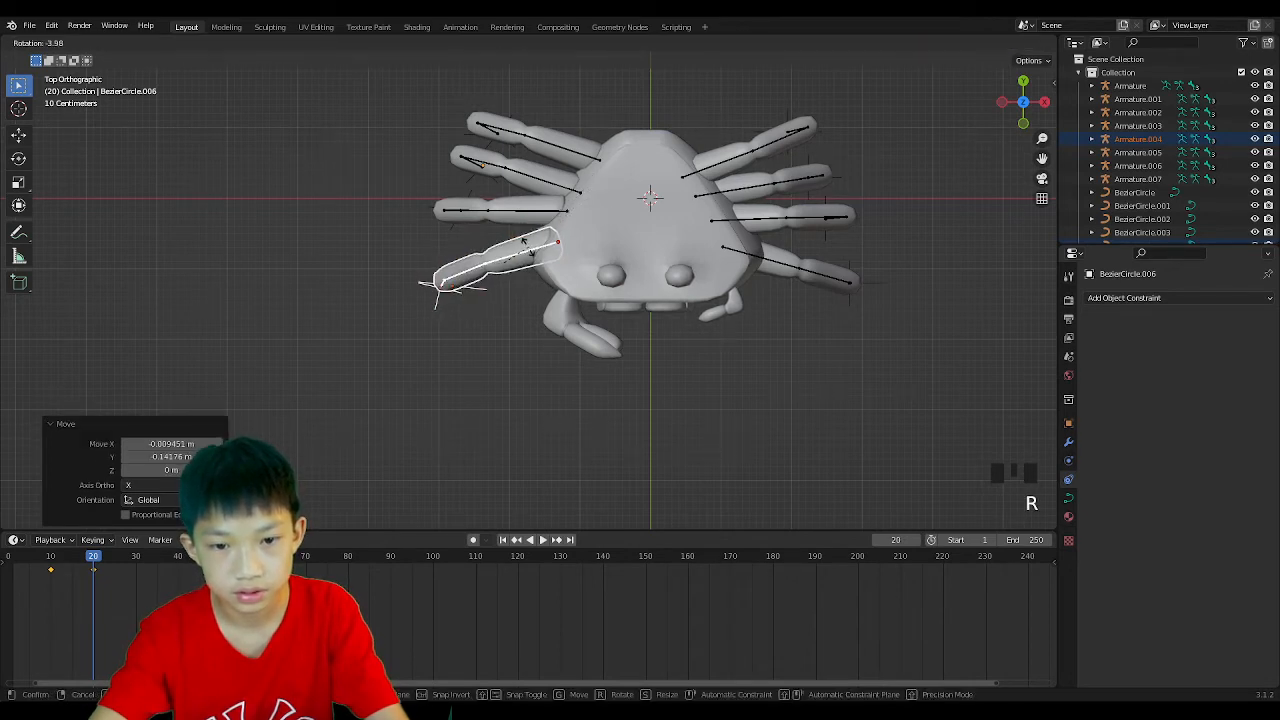
pyautogui.click(548, 230)
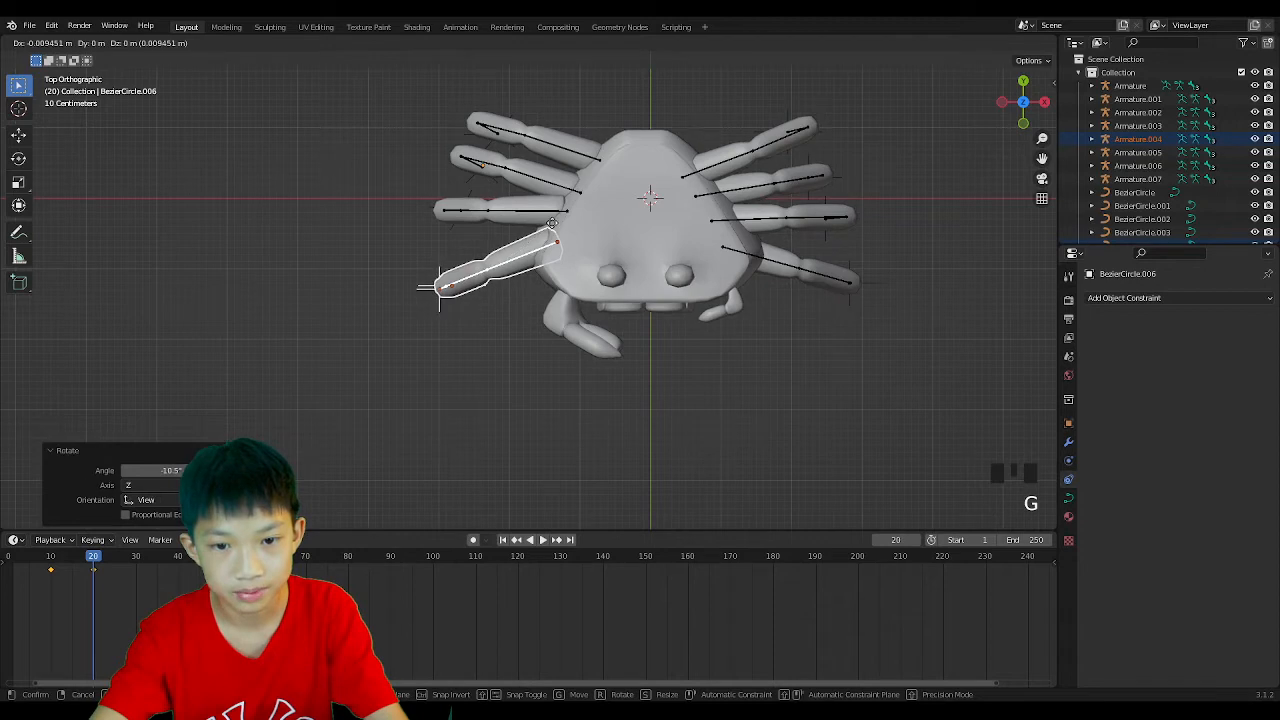
pyautogui.press('g')
pyautogui.press('g')
pyautogui.click(570, 231)
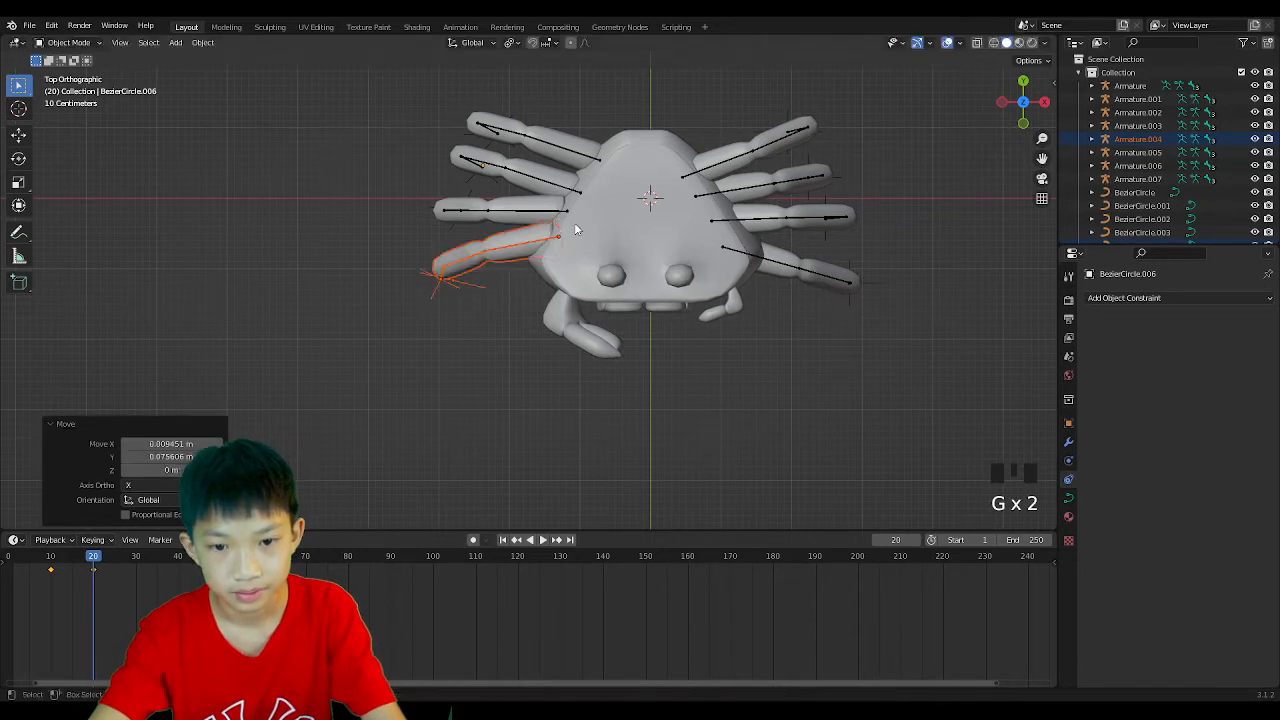
pyautogui.press('r')
pyautogui.press('z')
pyautogui.click(585, 243)
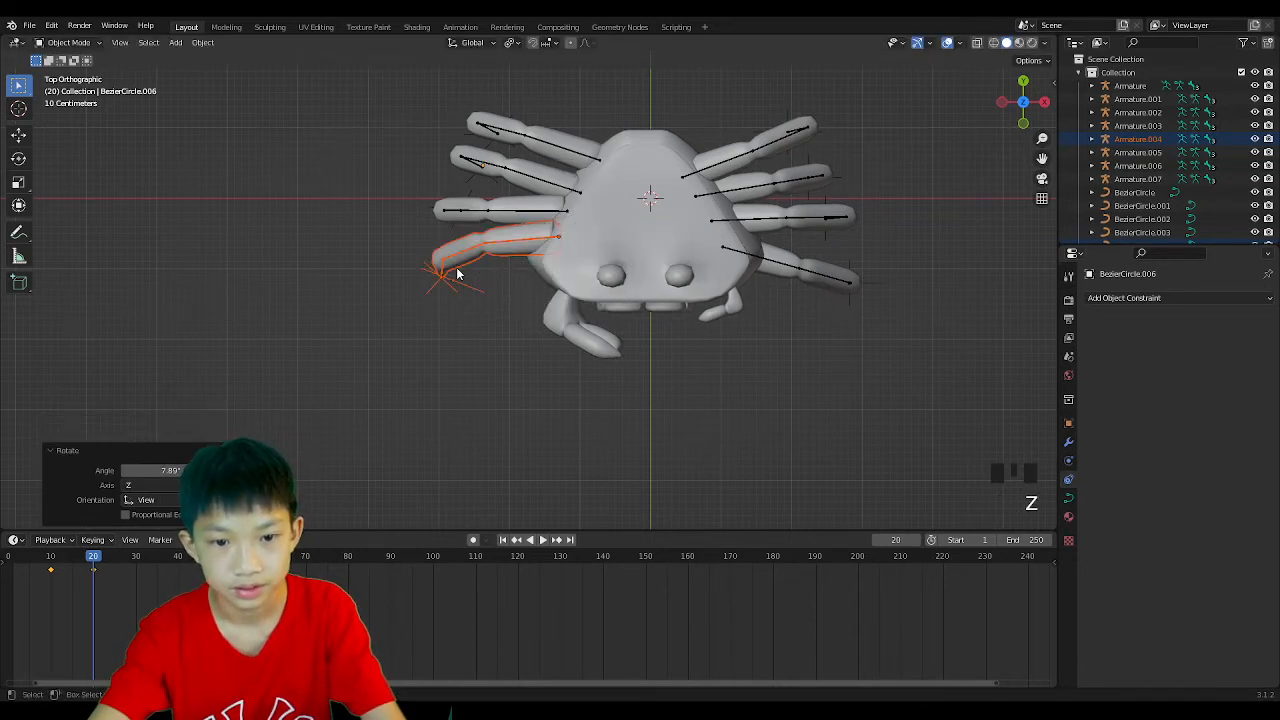
# Rotate the front duplicated leg's path circle and empty about -22° around Z and move them about 0.07 m in X and 0.19 m in Y.
pyautogui.moveTo(460, 288); pyautogui.dragTo(475, 282)
pyautogui.press('r')
pyautogui.click(481, 270)
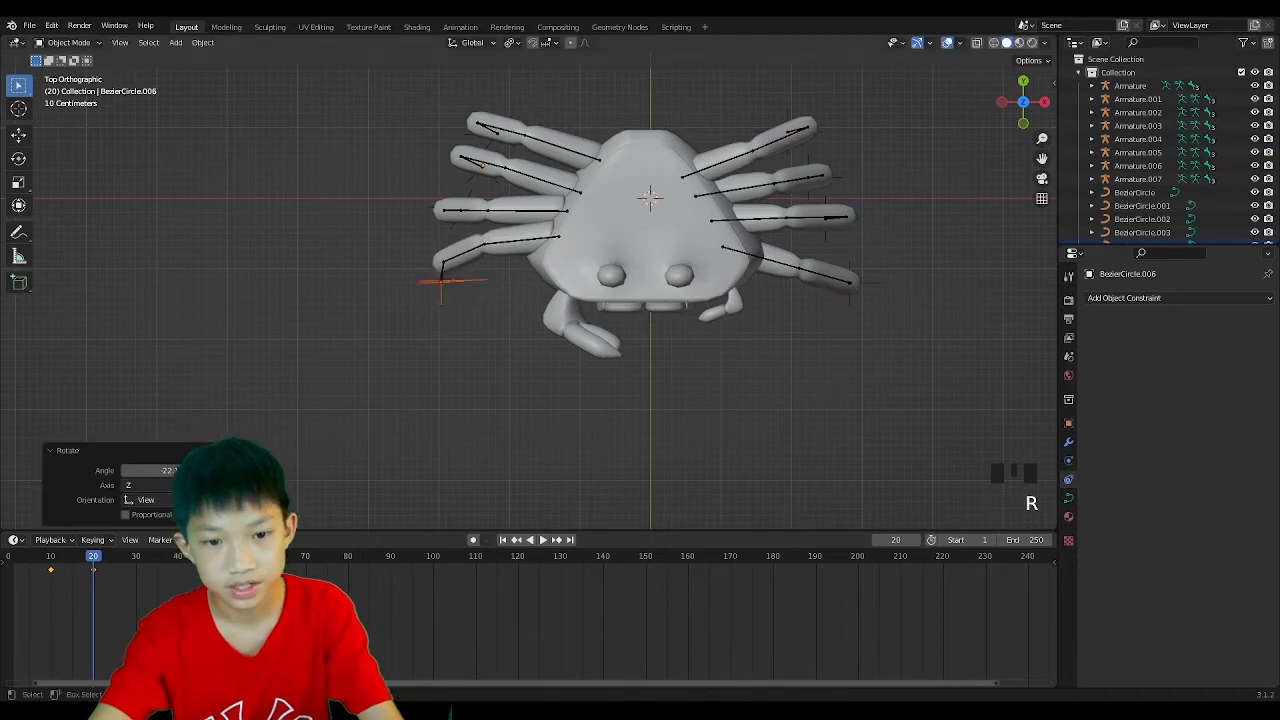
pyautogui.press('g')
pyautogui.click(489, 259)
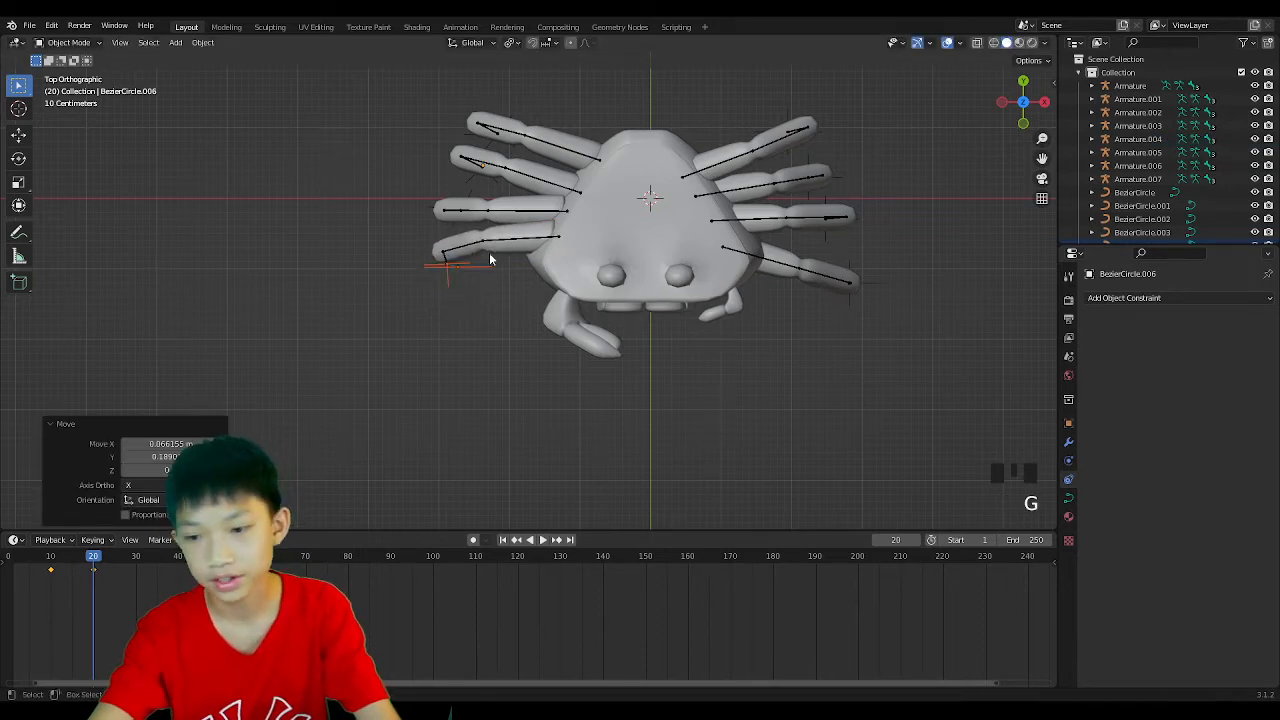
# Clear the rotation of the path circles of the three duplicated legs behind the front one and rotate them 90° around X.
pyautogui.moveTo(475, 325); pyautogui.dragTo(532, 180, button='middle')
pyautogui.scroll(2, 540, 242)
pyautogui.click(517, 277)
pyautogui.moveTo(517, 277); pyautogui.dragTo(418, 441, button='middle')
pyautogui.click(388, 478)
pyautogui.keyDown('shift'); pyautogui.click(318, 445); pyautogui.keyUp('shift')
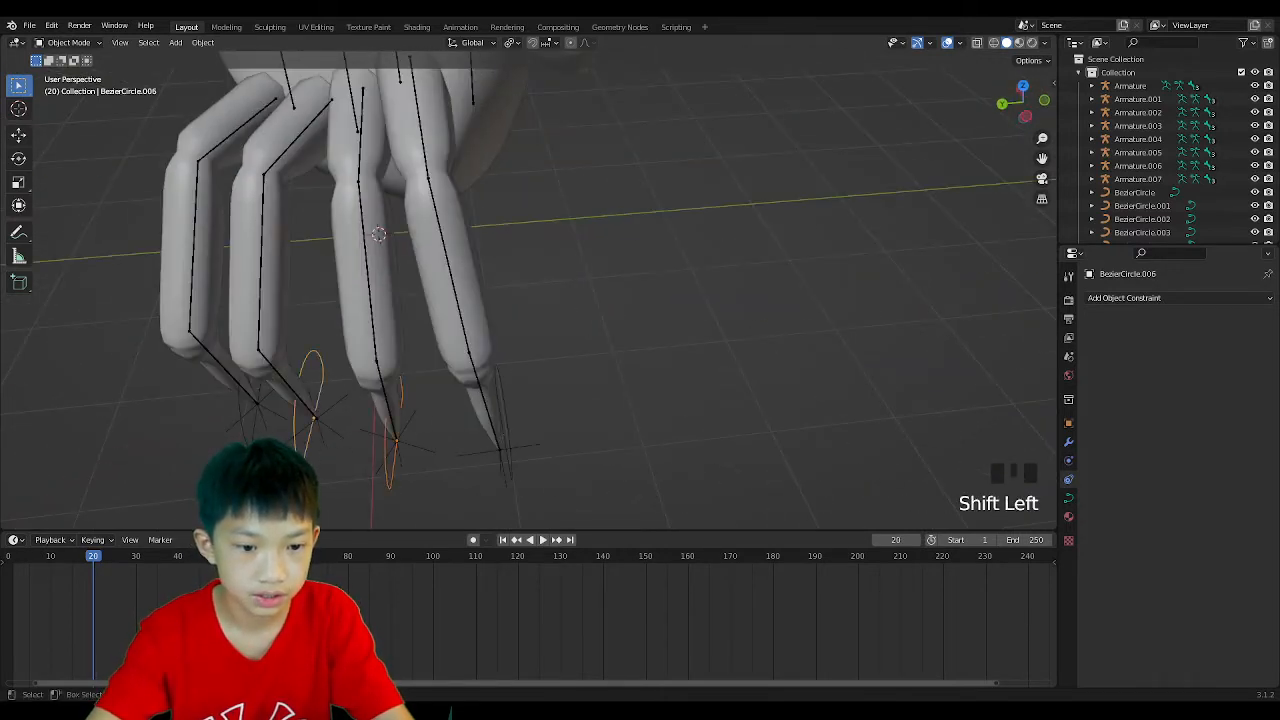
pyautogui.moveTo(318, 445); pyautogui.dragTo(330, 440, button='middle')
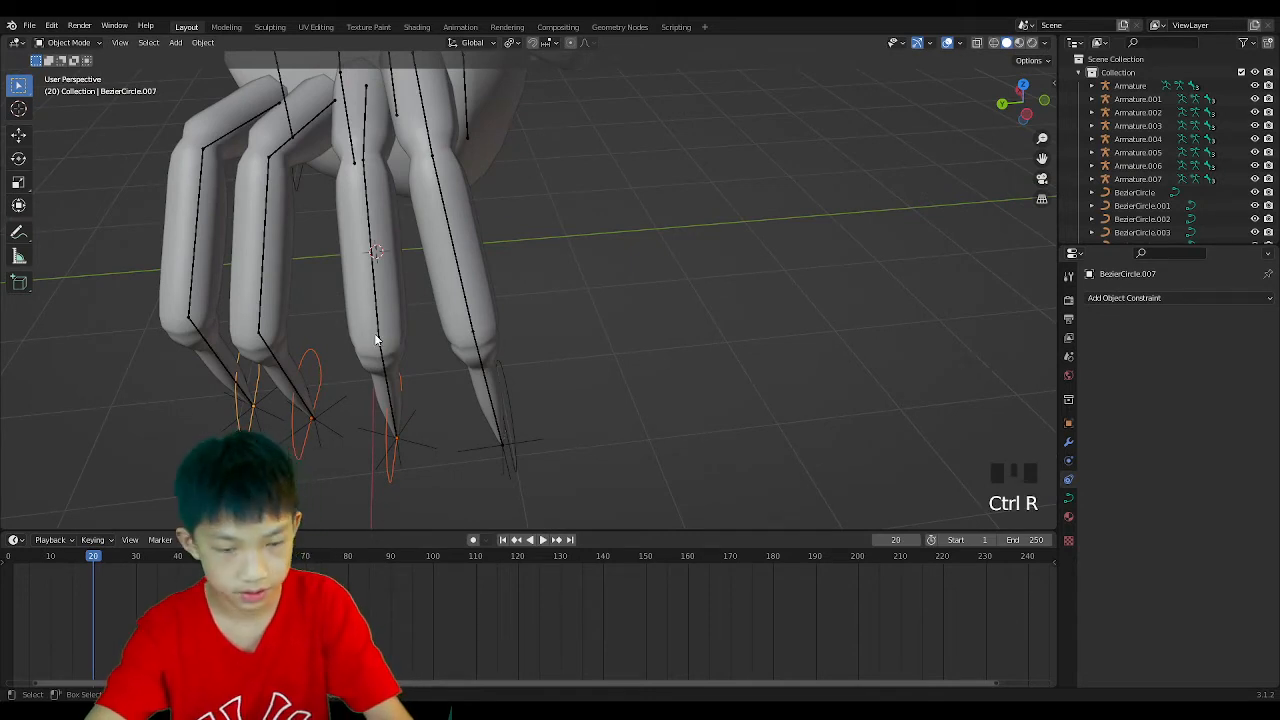
pyautogui.hotkey('ctrl', 'z')
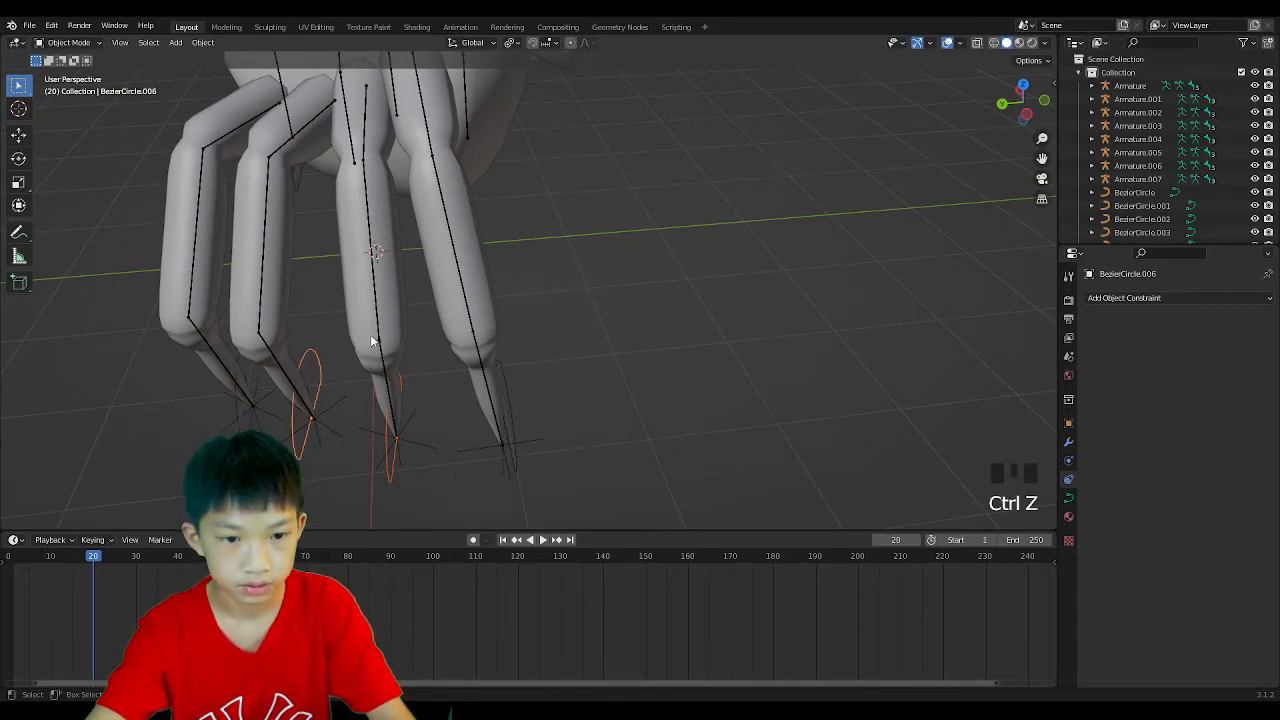
pyautogui.scroll(-2, 272, 413)
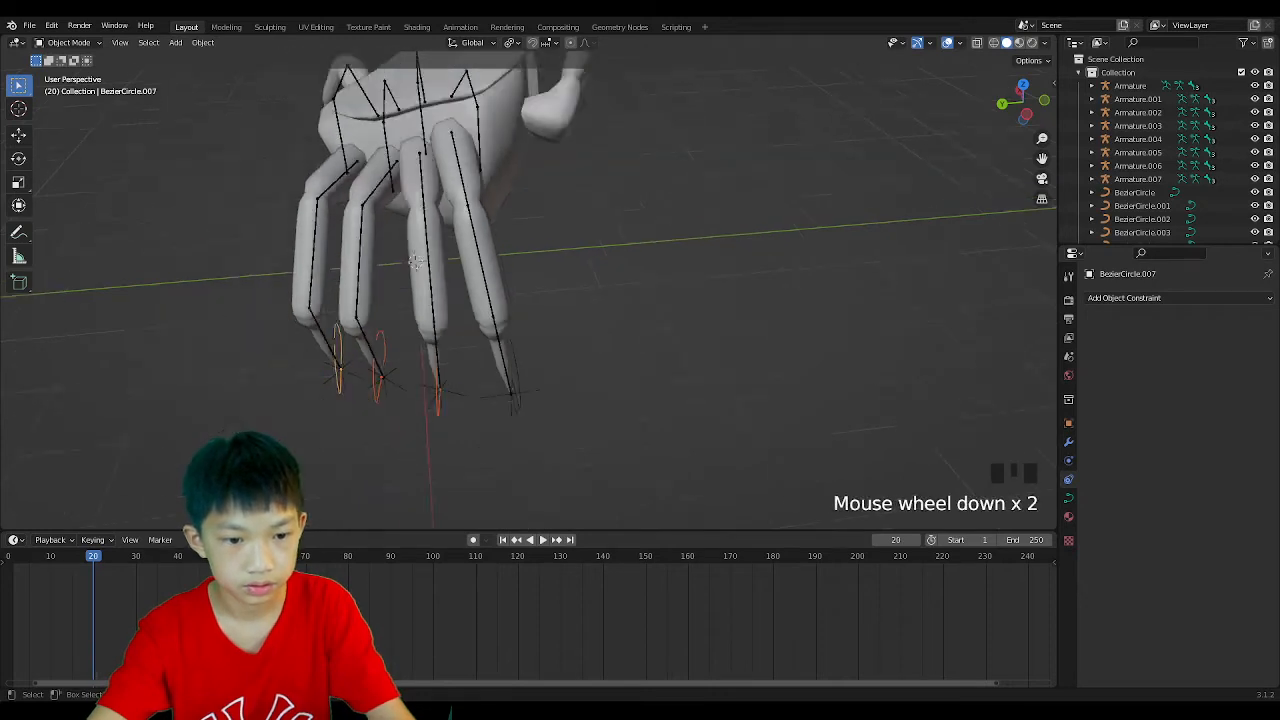
pyautogui.moveTo(272, 413)
pyautogui.mouseDown(button='middle')
pyautogui.moveTo(256, 410)
pyautogui.moveTo(263, 418)
pyautogui.mouseUp(button='middle')
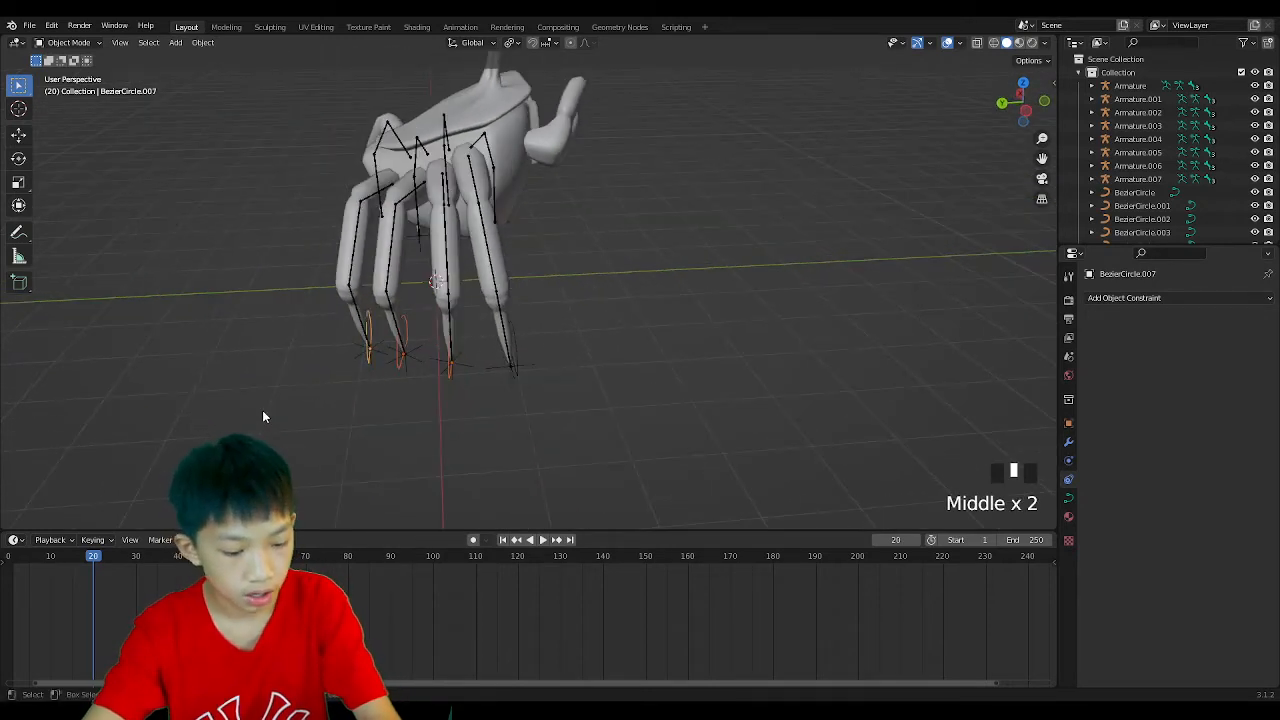
pyautogui.hotkey('alt', 'r')
pyautogui.write('rx')
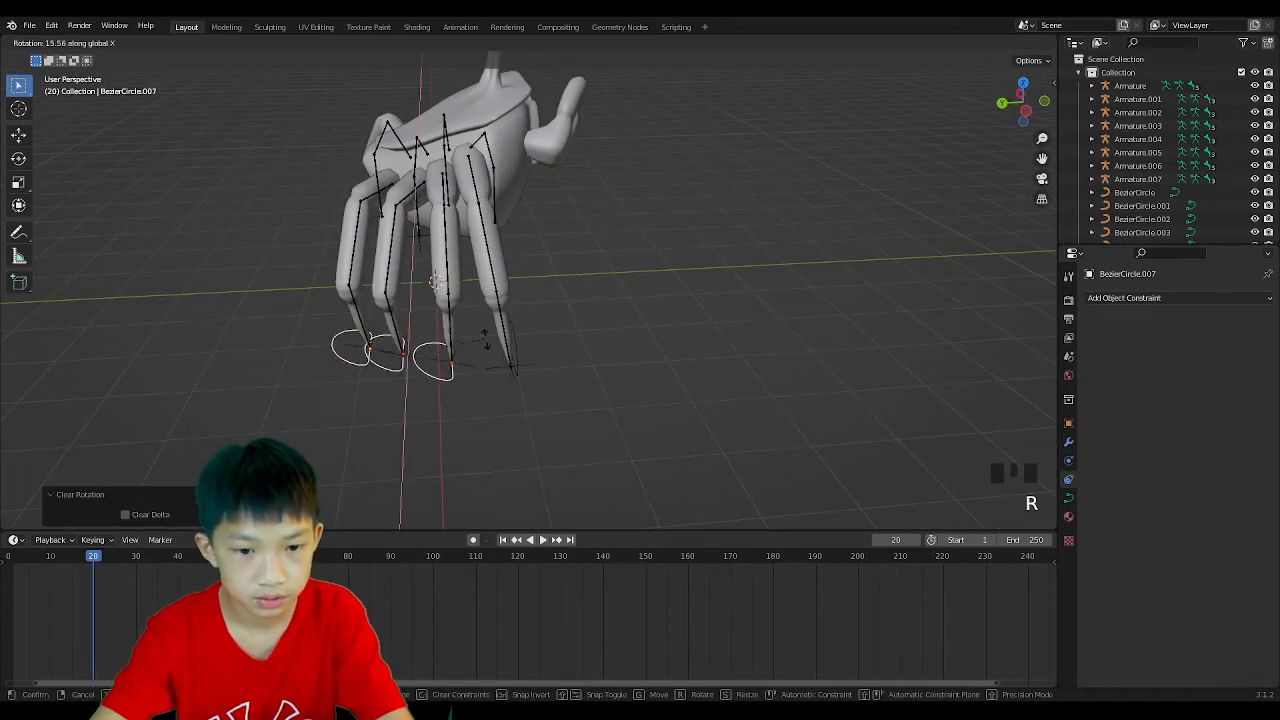
pyautogui.write('90')
pyautogui.press('Return')
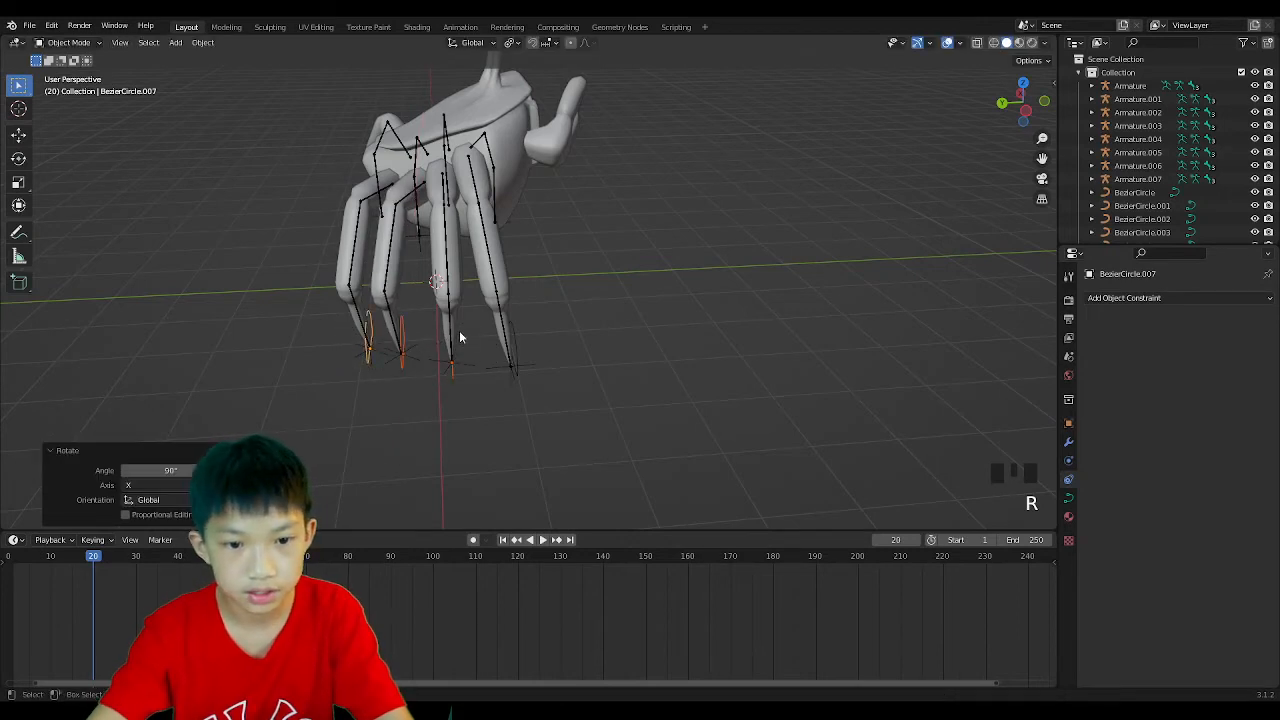
# Clear the rotation of the foot empties of the three duplicated legs behind the front one.
pyautogui.moveTo(459, 330); pyautogui.dragTo(558, 360, button='middle')
pyautogui.click(480, 367)
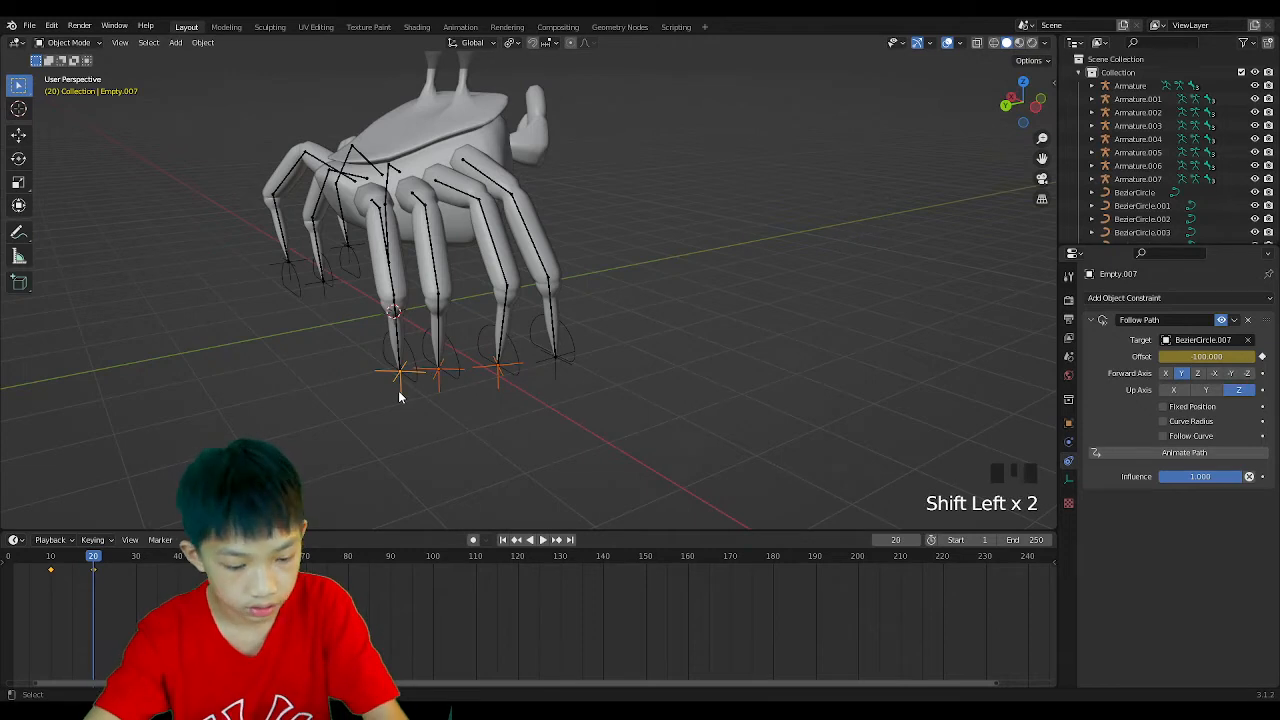
pyautogui.hotkey('alt', 'r')
pyautogui.moveTo(457, 397); pyautogui.dragTo(486, 400, button='middle')
pyautogui.click(458, 457)
# Move the front duplicated leg and its armature about -0.295 m along Z.
pyautogui.moveTo(458, 457); pyautogui.dragTo(382, 457, button='middle')
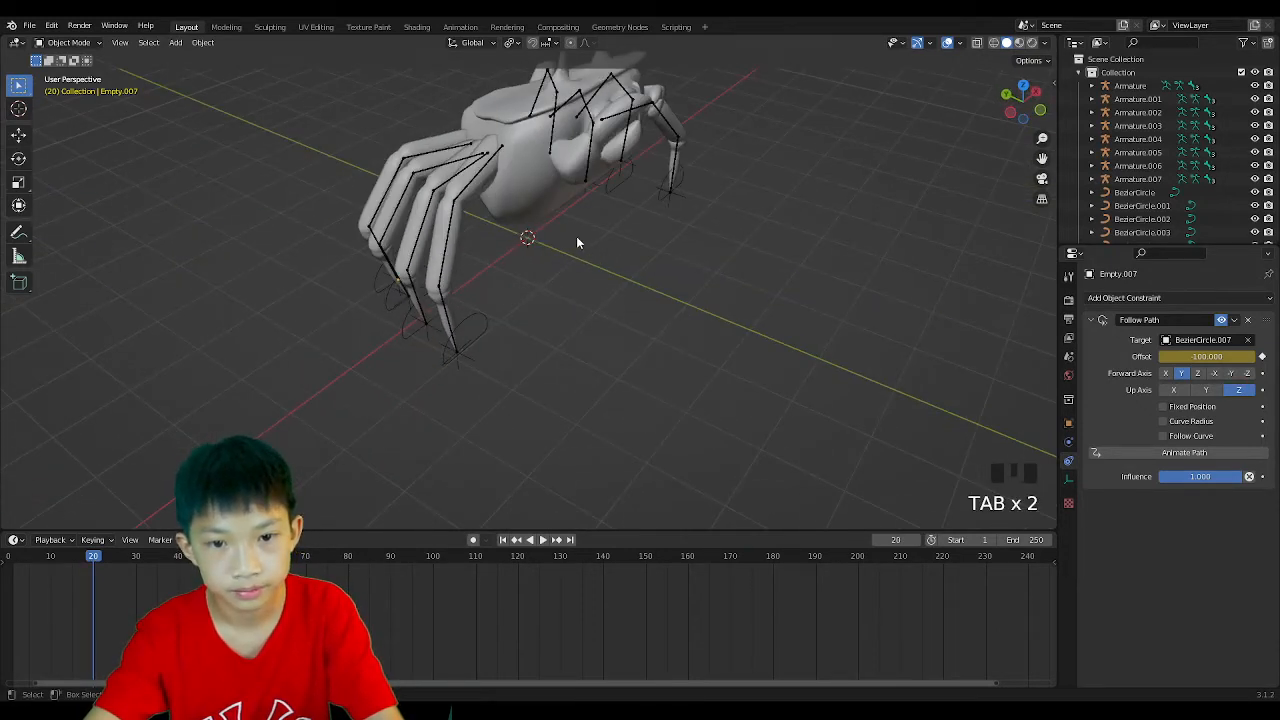
pyautogui.click(497, 150)
pyautogui.keyDown('shift'); pyautogui.click(493, 155); pyautogui.keyUp('shift')
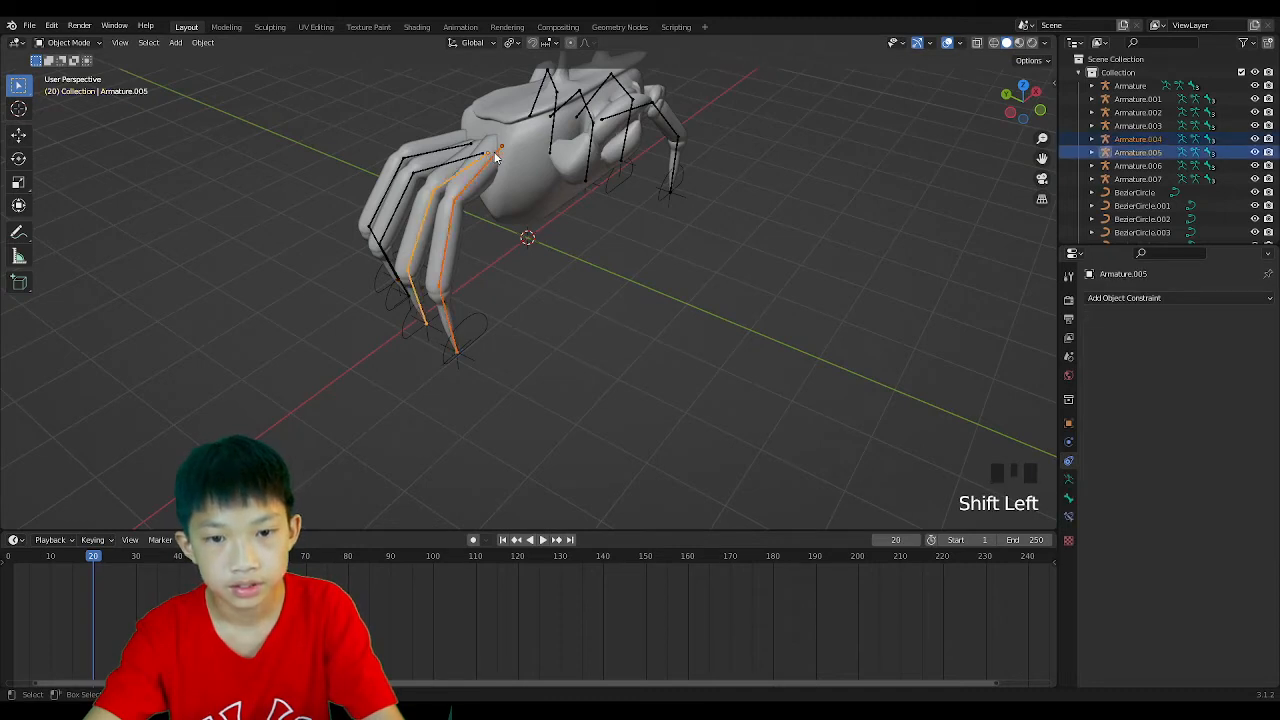
pyautogui.press('g')
pyautogui.click(498, 175)
pyautogui.keyDown('shift'); pyautogui.click(499, 154); pyautogui.keyUp('shift')
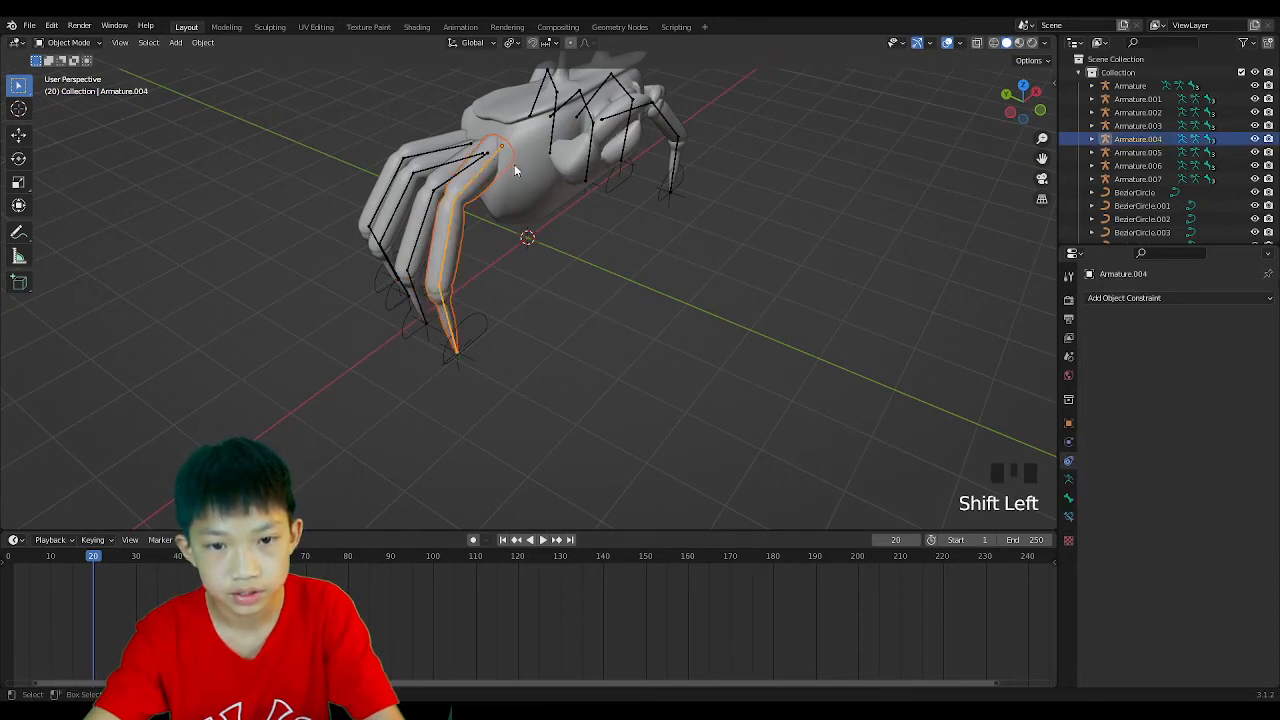
pyautogui.press('g')
pyautogui.moveTo(517, 168); pyautogui.dragTo(554, 185, button='middle')
pyautogui.press('z')
pyautogui.click(631, 202)
# Play the walk animation and check the leg motion from the front and at an angle.
pyautogui.press('space')
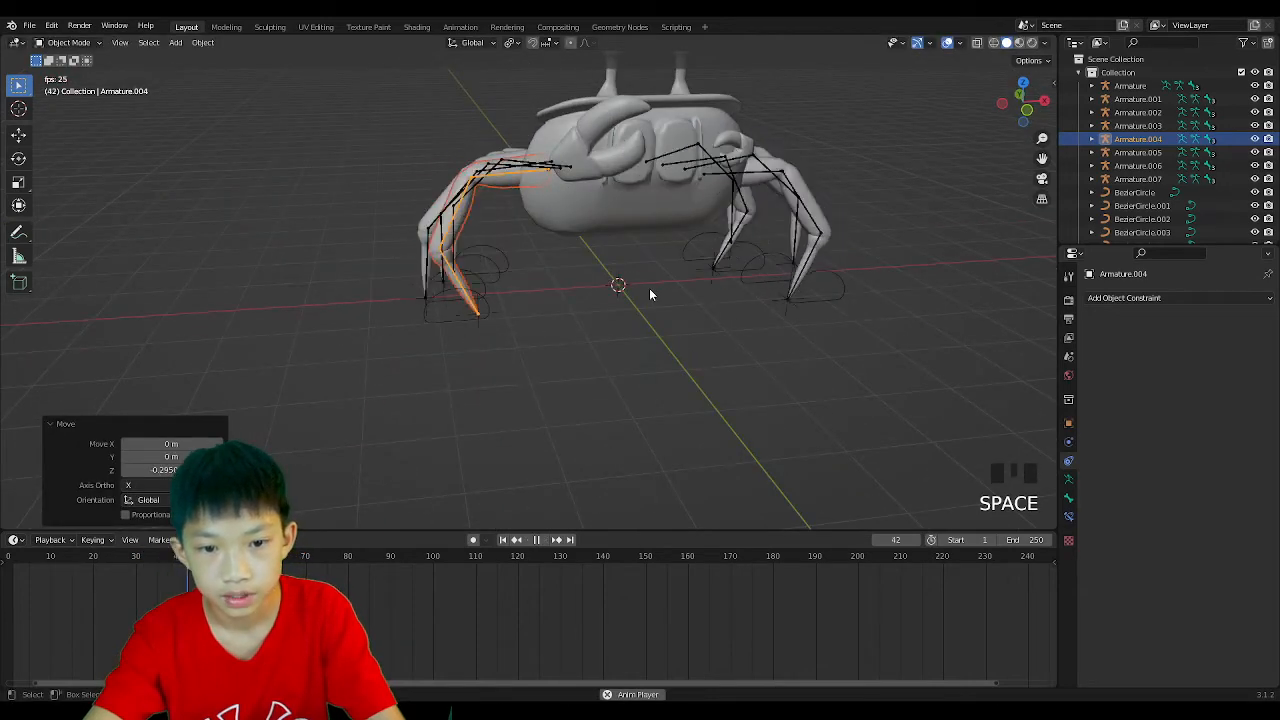
pyautogui.press('space')
pyautogui.click(1028, 108)
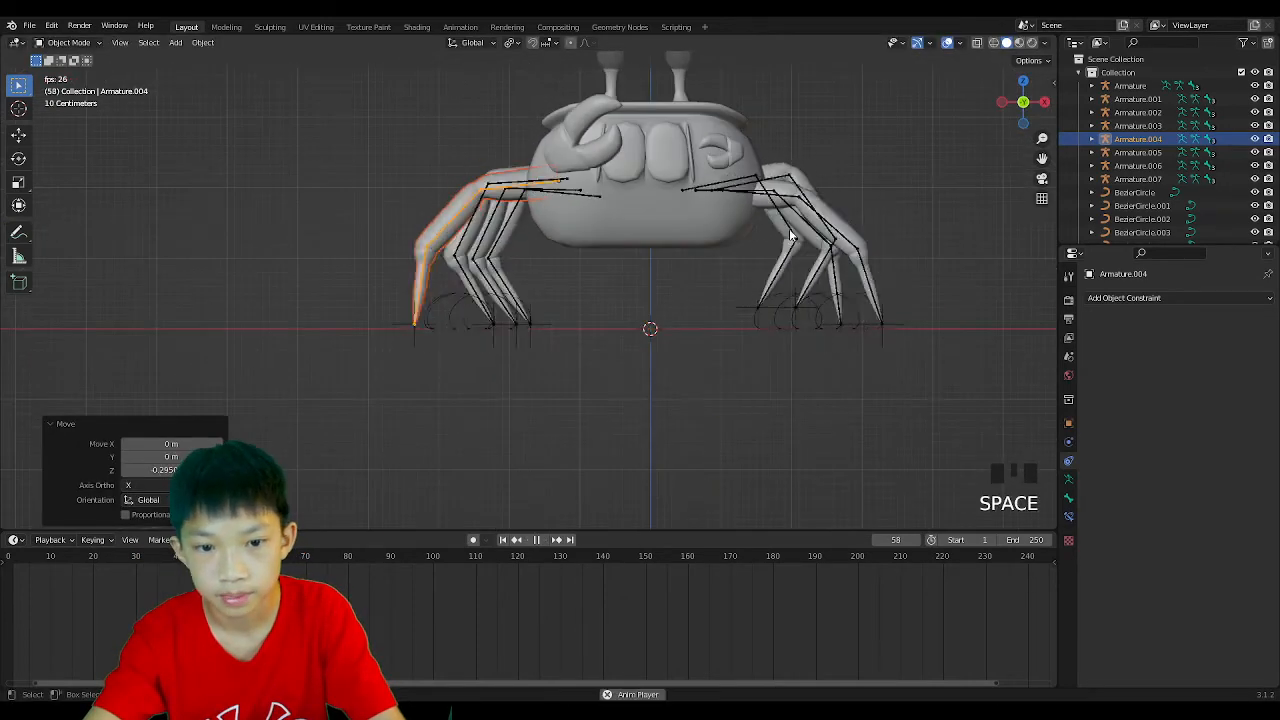
pyautogui.press('space')
pyautogui.moveTo(740, 258); pyautogui.dragTo(754, 345, button='middle')
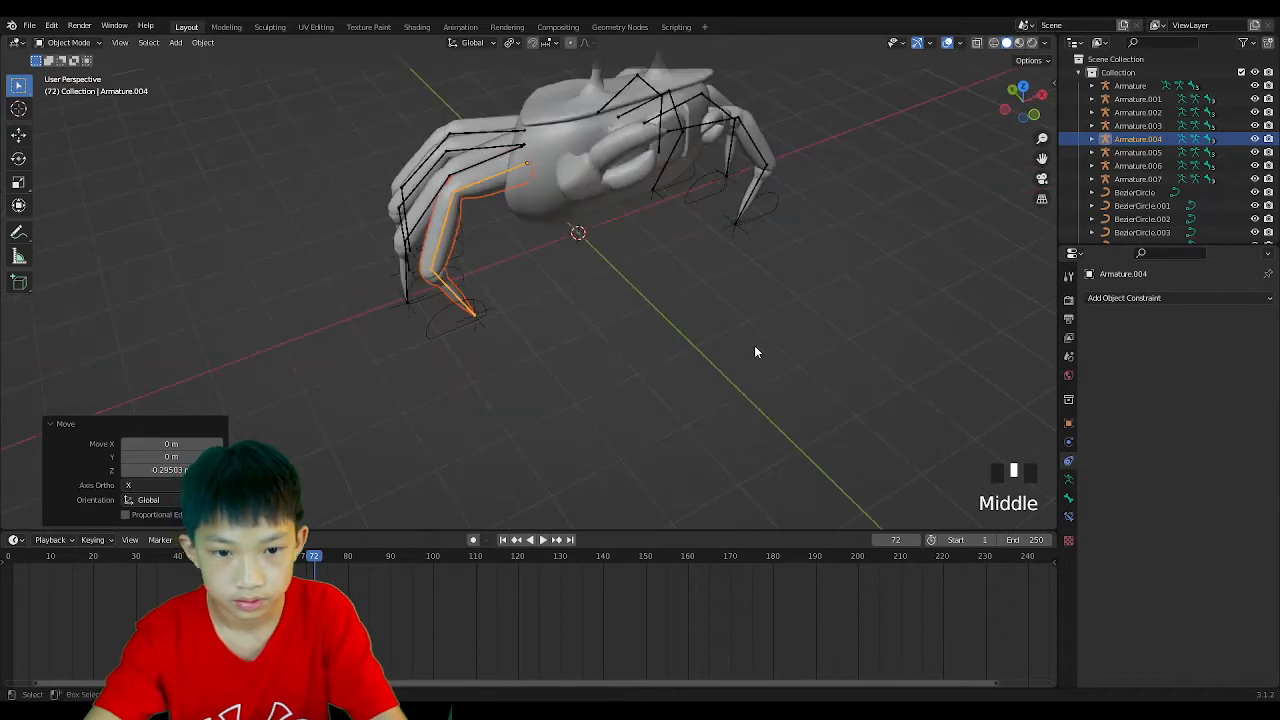
pyautogui.press('space')
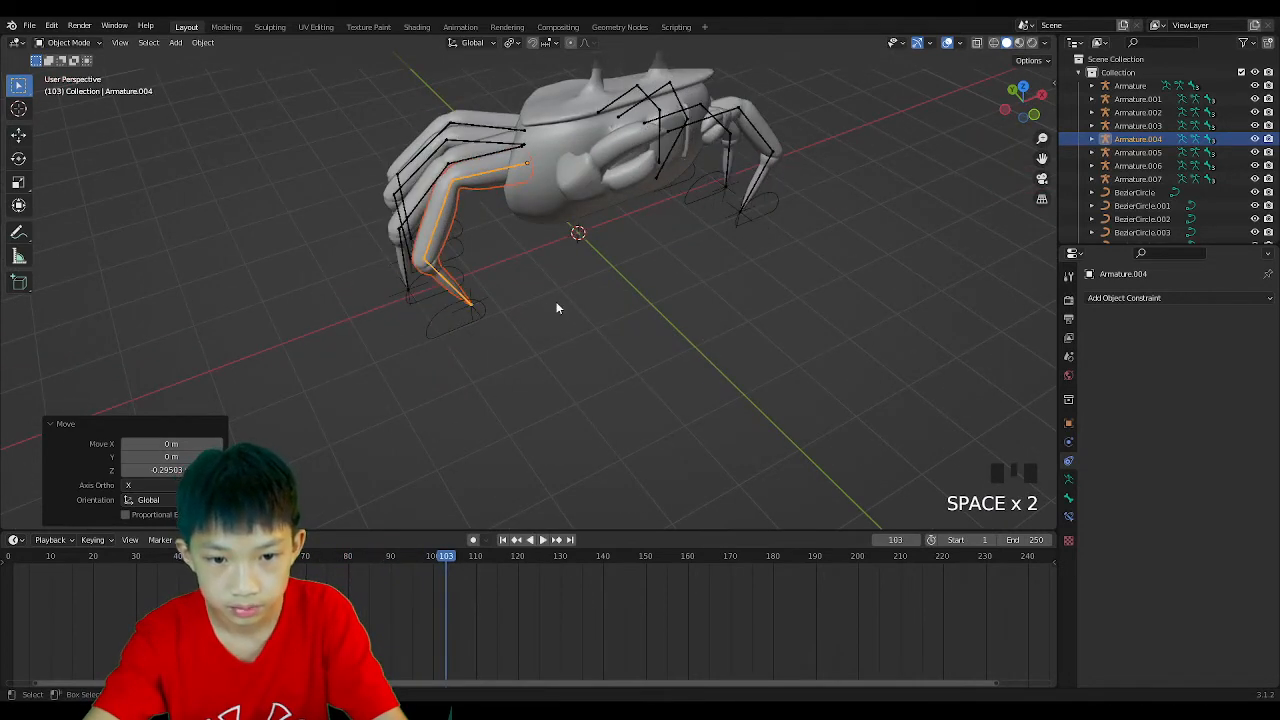
# Clear the location of the front duplicated leg's foot empty and play the animation briefly.
pyautogui.click(480, 314)
pyautogui.scroll(5, 467, 299)
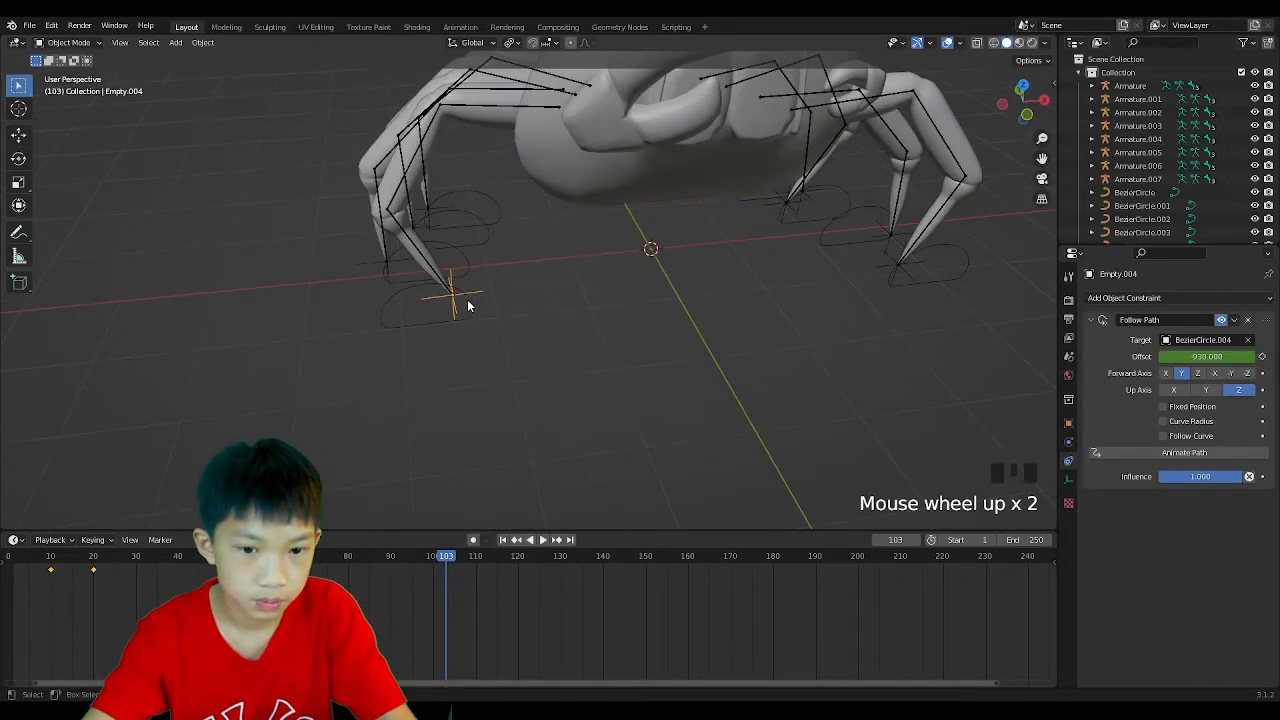
pyautogui.moveTo(466, 299); pyautogui.dragTo(353, 276, button='middle')
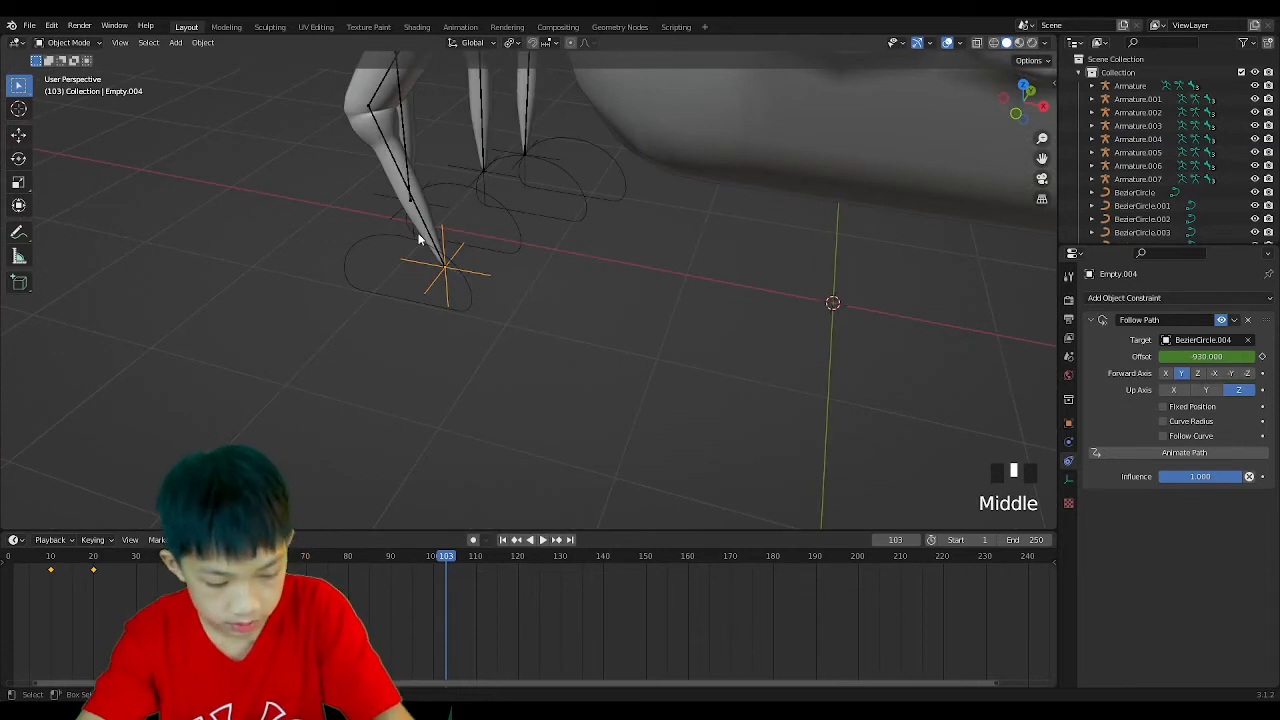
pyautogui.moveTo(420, 238); pyautogui.dragTo(528, 226, button='middle')
pyautogui.press('space')
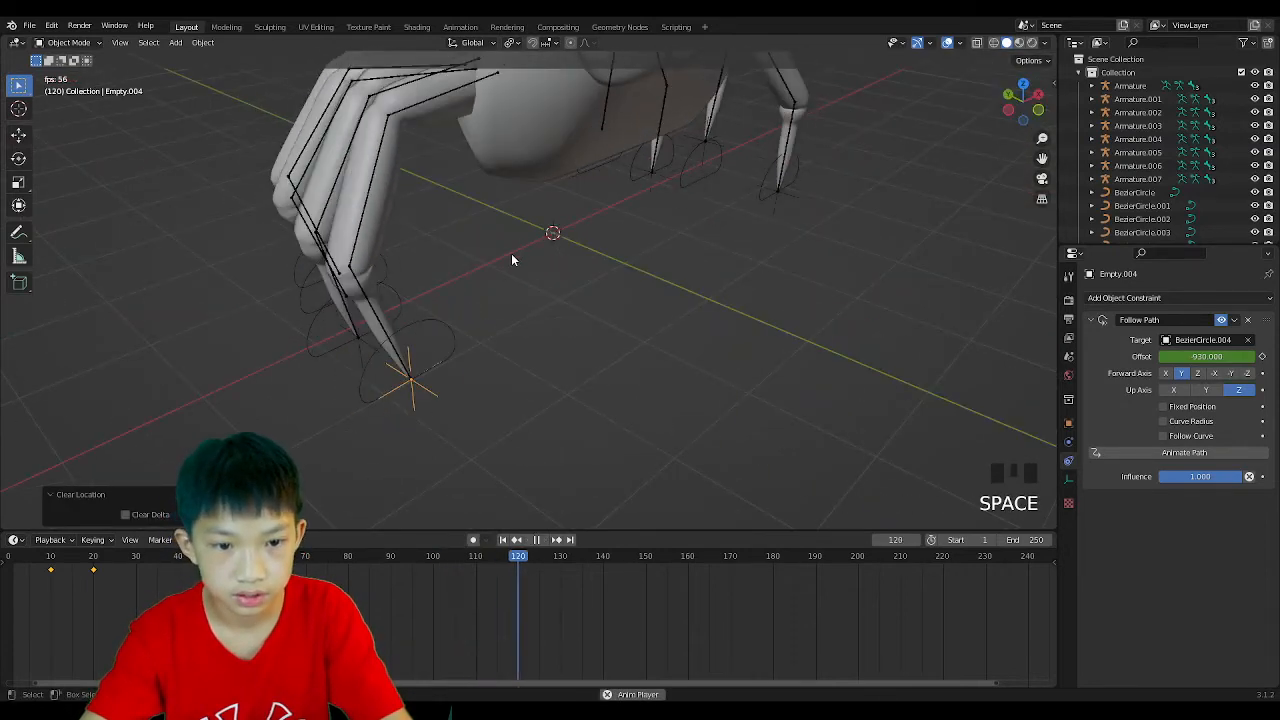
pyautogui.press('space')
# Go to frame 10 and inspect the duplicated legs' foot empties on their path circles.
pyautogui.moveTo(532, 558); pyautogui.dragTo(51, 567)
pyautogui.moveTo(247, 396); pyautogui.dragTo(371, 402, button='middle')
pyautogui.keyDown('shift'); pyautogui.click(358, 426); pyautogui.keyUp('shift')
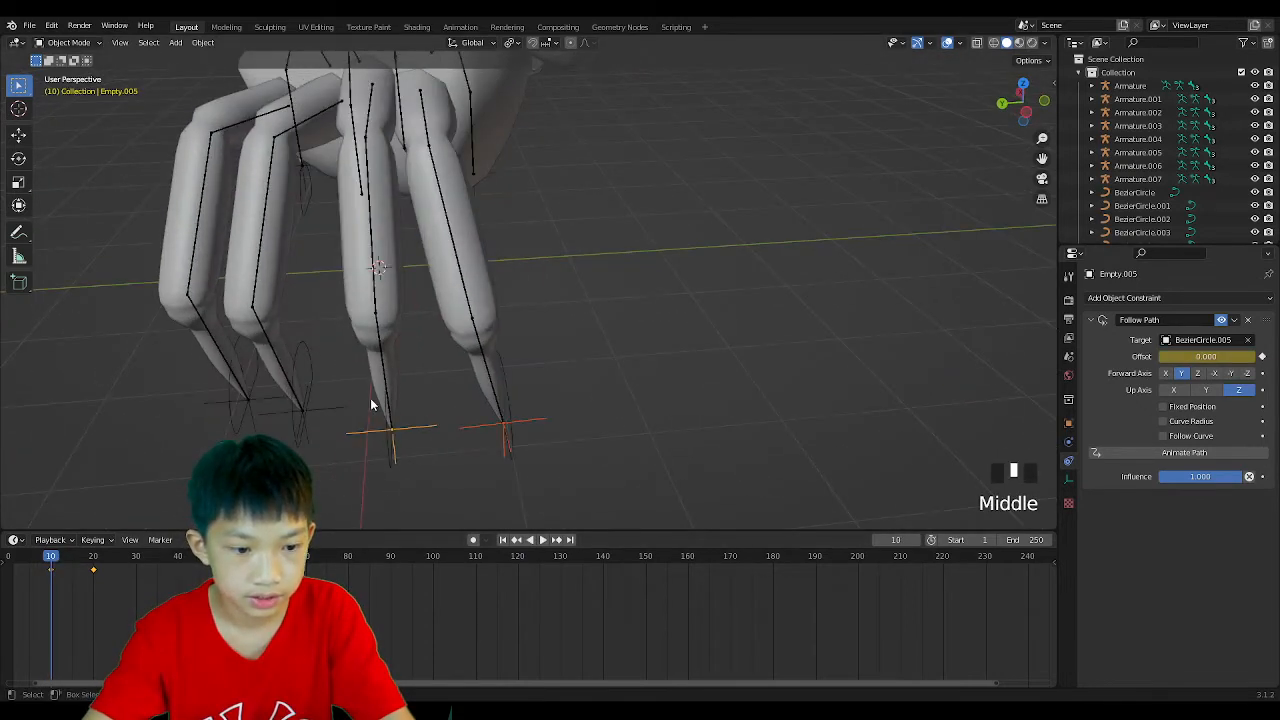
pyautogui.keyDown('shift'); pyautogui.click(298, 430); pyautogui.keyUp('shift')
pyautogui.hotkey('ctrl', 'z')
pyautogui.keyDown('shift'); pyautogui.click(305, 441); pyautogui.keyUp('shift')
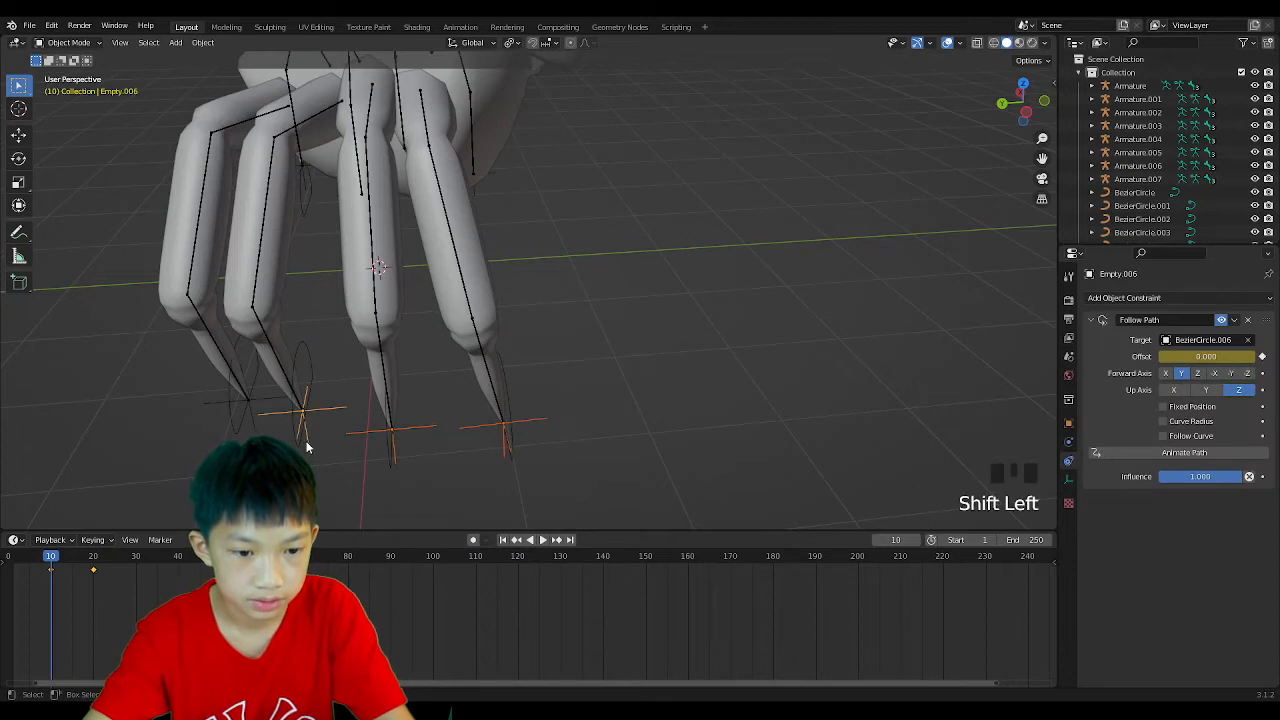
pyautogui.keyDown('shift'); pyautogui.click(259, 421); pyautogui.keyUp('shift')
pyautogui.click(519, 441)
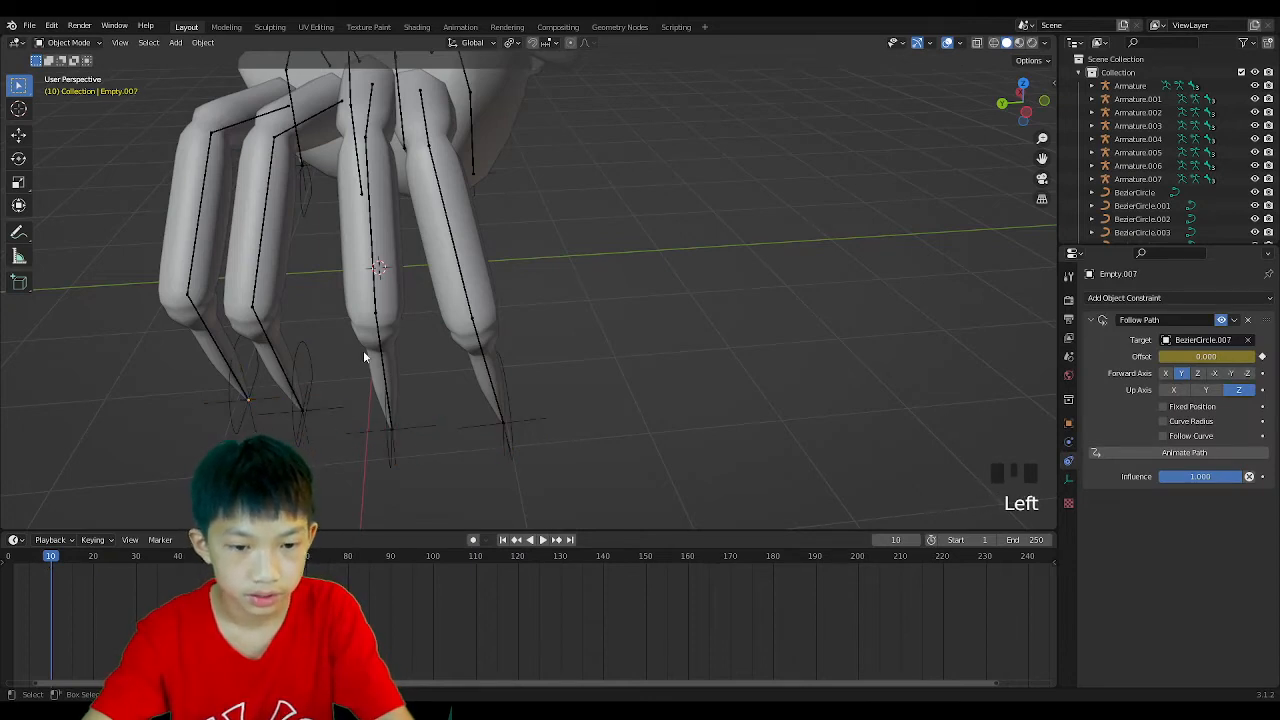
pyautogui.moveTo(408, 443); pyautogui.dragTo(474, 389, button='middle')
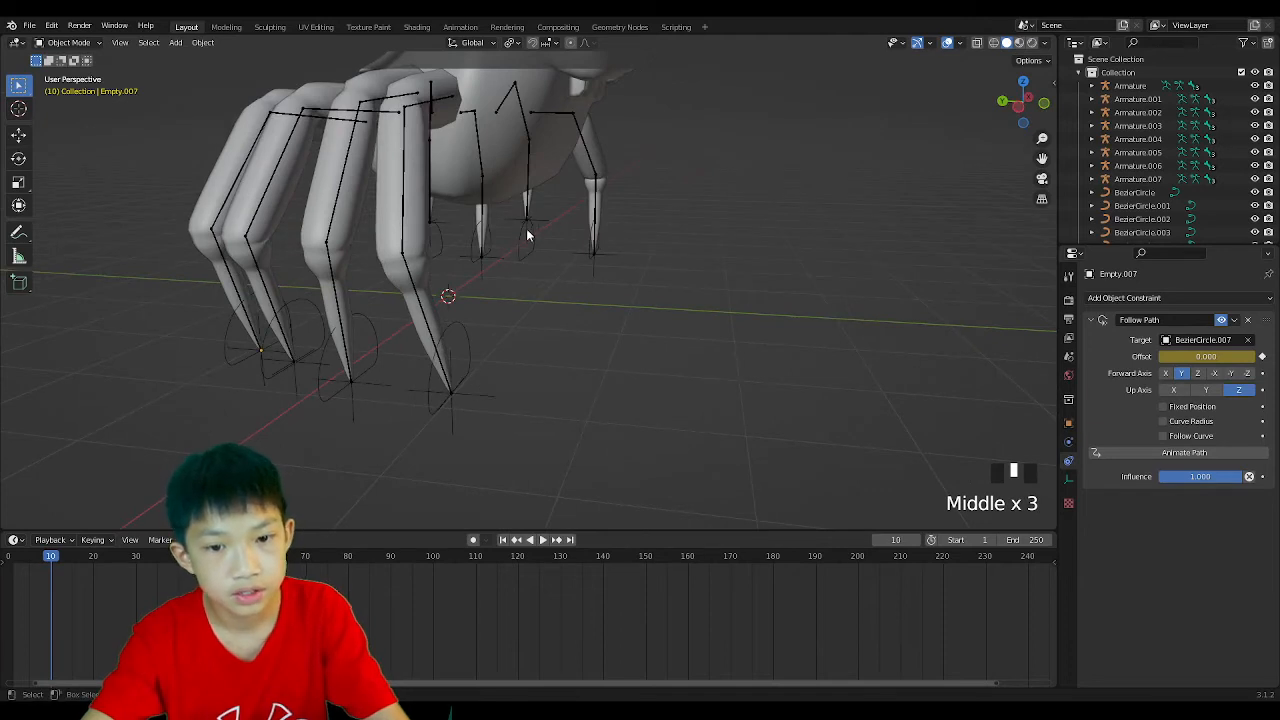
pyautogui.moveTo(528, 235); pyautogui.dragTo(448, 251, button='middle')
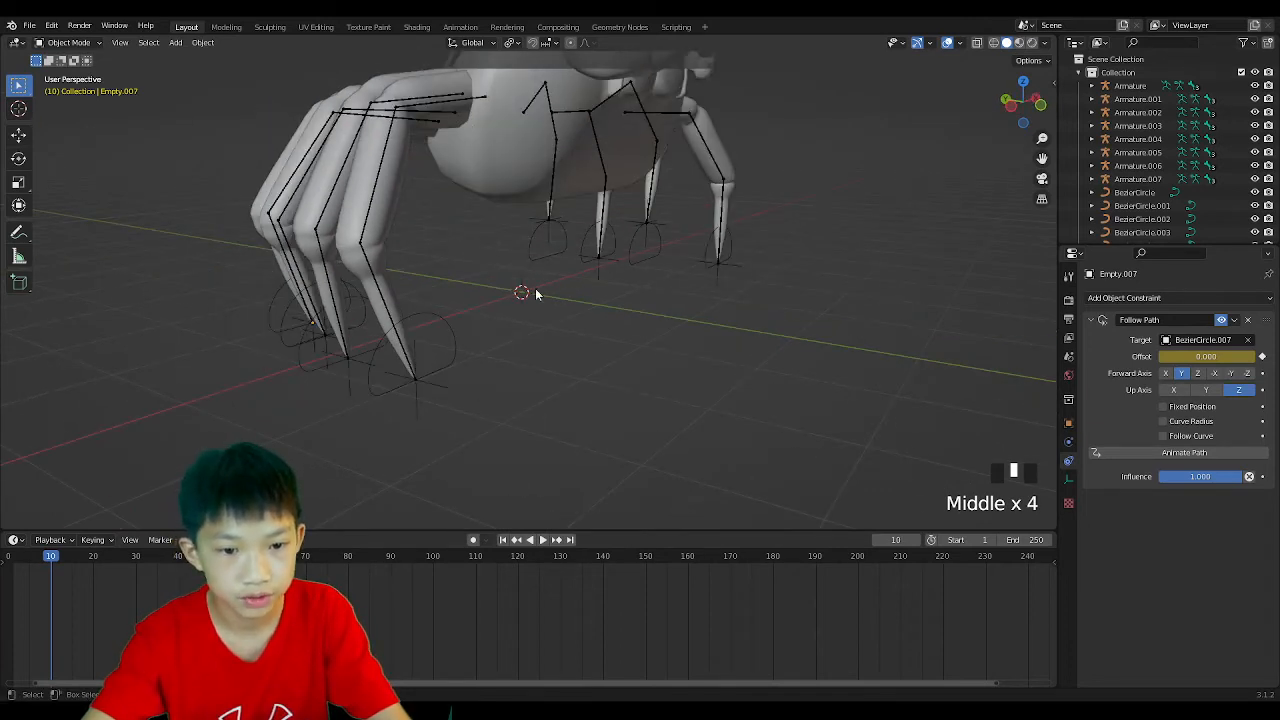
pyautogui.moveTo(671, 257); pyautogui.dragTo(569, 330, button='middle')
# Shift the keyframes of the front and third duplicated legs' foot empties to frames 15 and 25.
pyautogui.click(482, 400)
pyautogui.moveTo(190, 400); pyautogui.dragTo(268, 422, button='middle')
pyautogui.keyDown('shift'); pyautogui.click(293, 393); pyautogui.keyUp('shift')
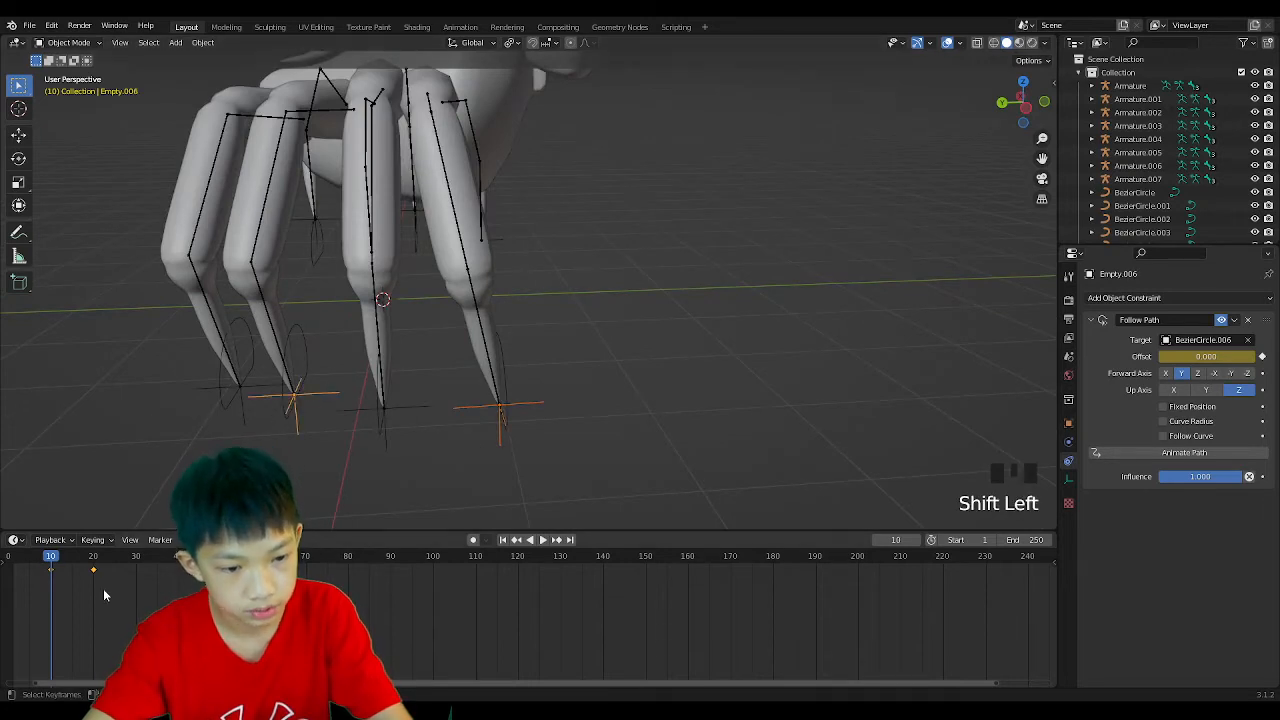
pyautogui.moveTo(93, 570); pyautogui.dragTo(115, 569)
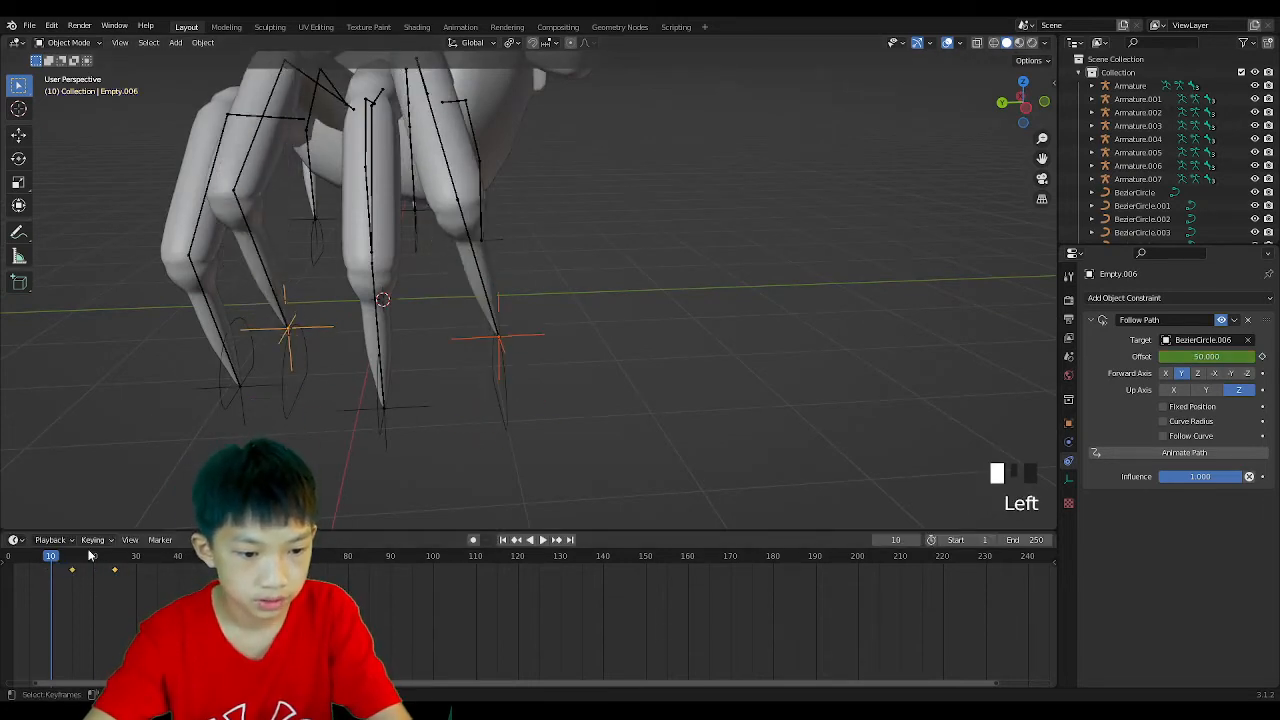
# Play the walk animation from frame 0 with the viewport overlays hidden, and show the overlays again.
pyautogui.moveTo(363, 489); pyautogui.dragTo(347, 457, button='middle')
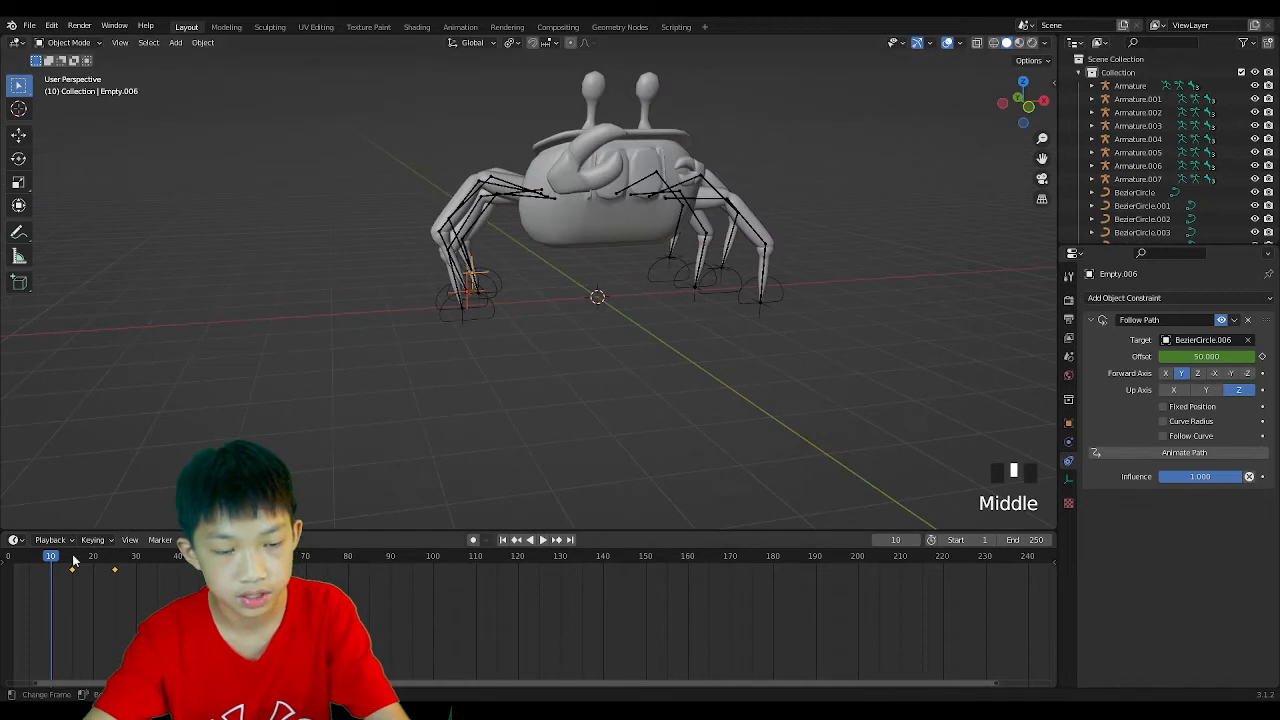
pyautogui.moveTo(58, 562); pyautogui.dragTo(9, 558)
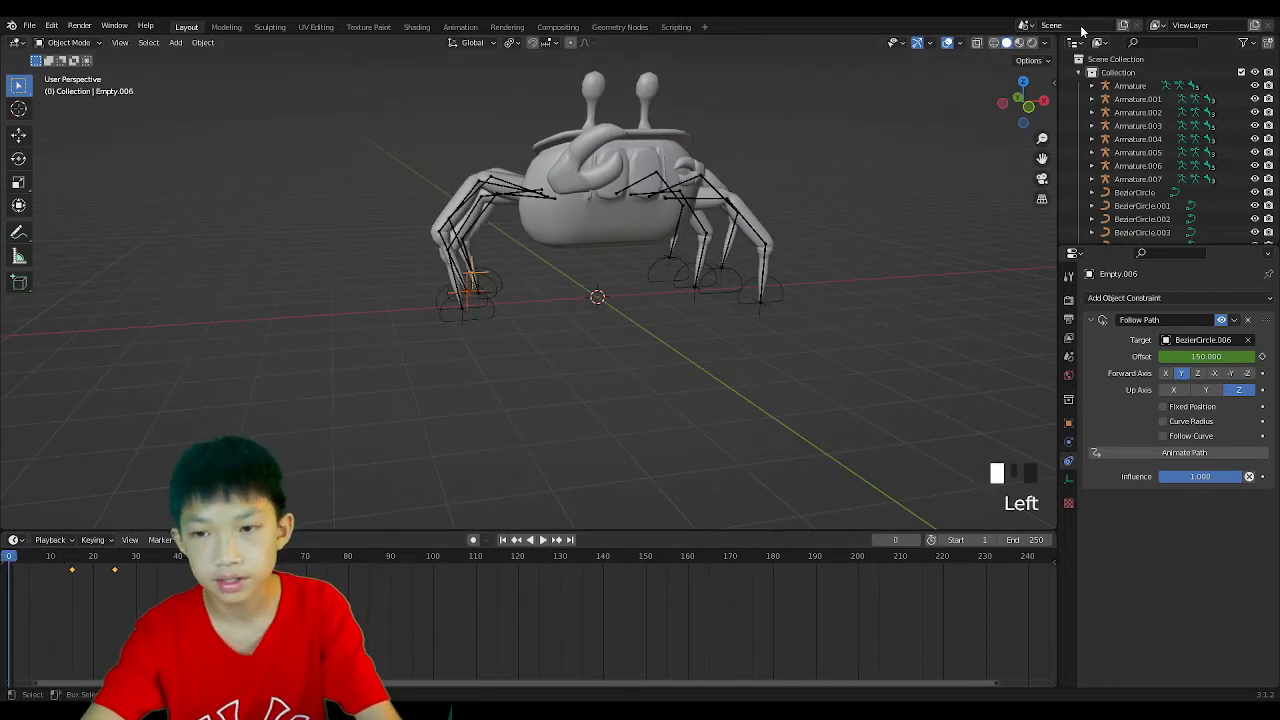
pyautogui.click(917, 43)
pyautogui.moveTo(900, 110); pyautogui.dragTo(932, 130, button='middle')
pyautogui.press('space')
pyautogui.press('space')
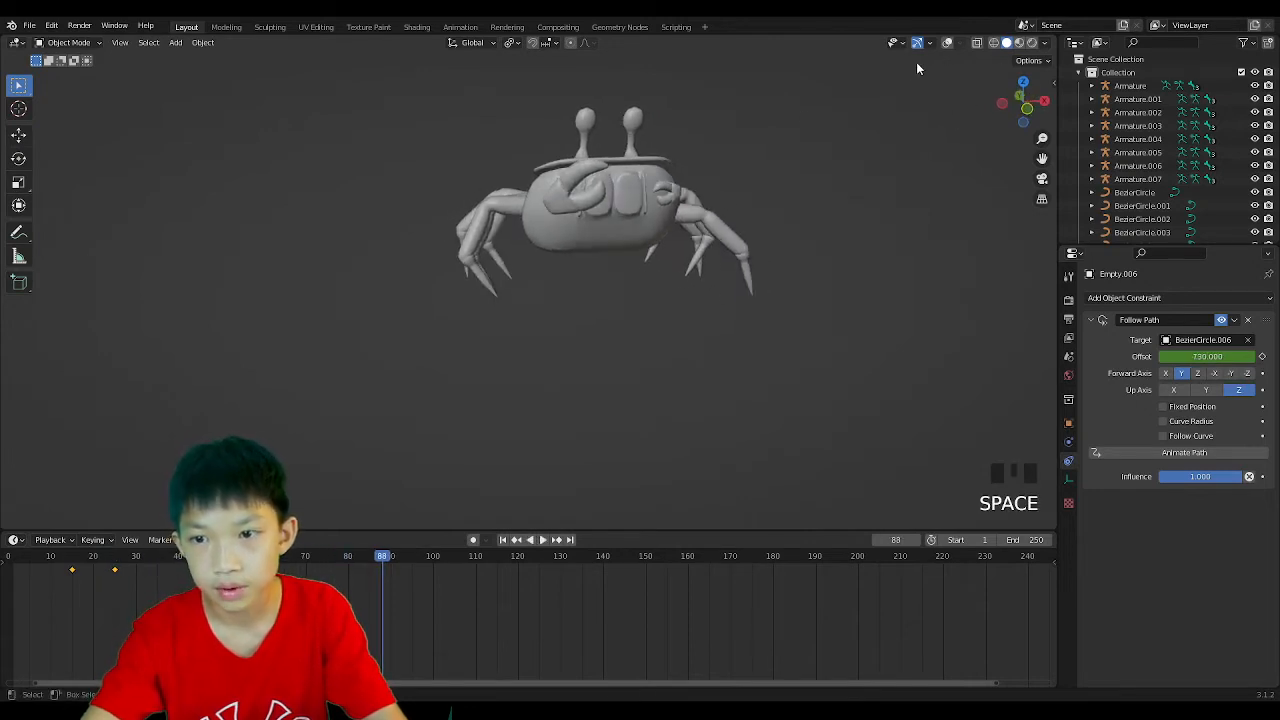
pyautogui.click(947, 43)
# Select the path circles of the four duplicated legs and set the transform pivot point to Individual Origins.
pyautogui.click(469, 290)
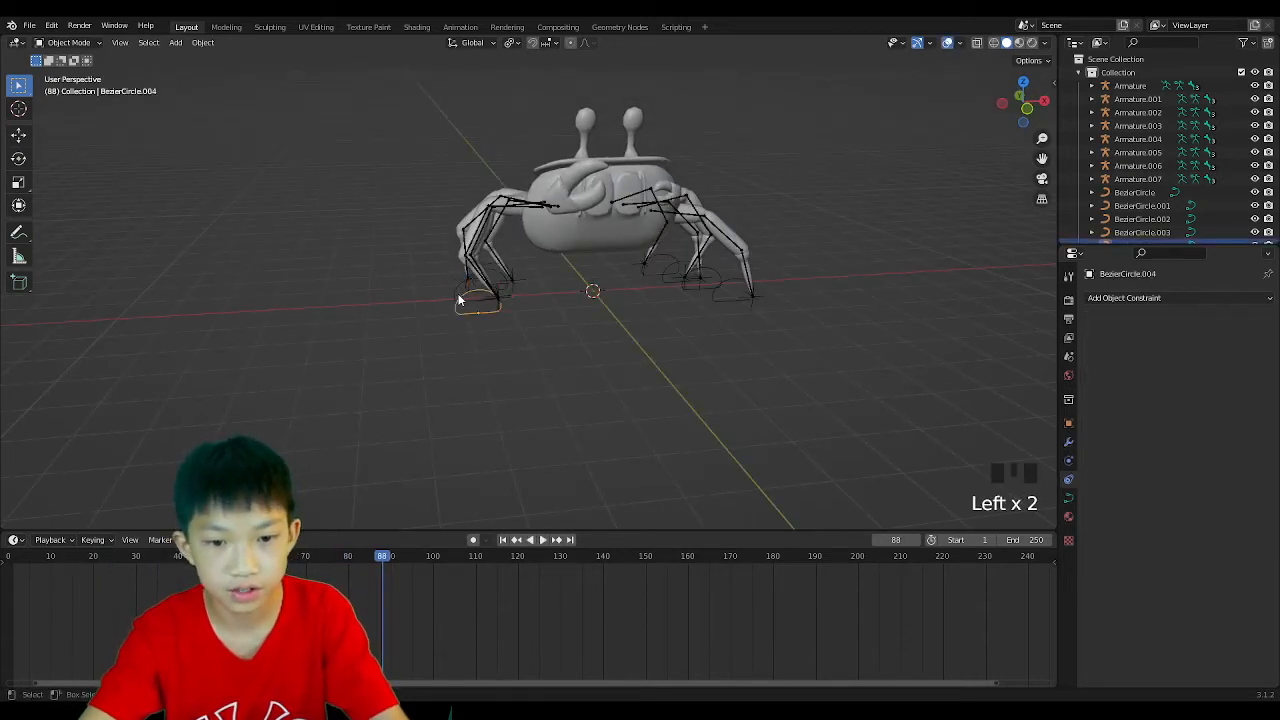
pyautogui.moveTo(469, 290); pyautogui.dragTo(494, 337, button='middle')
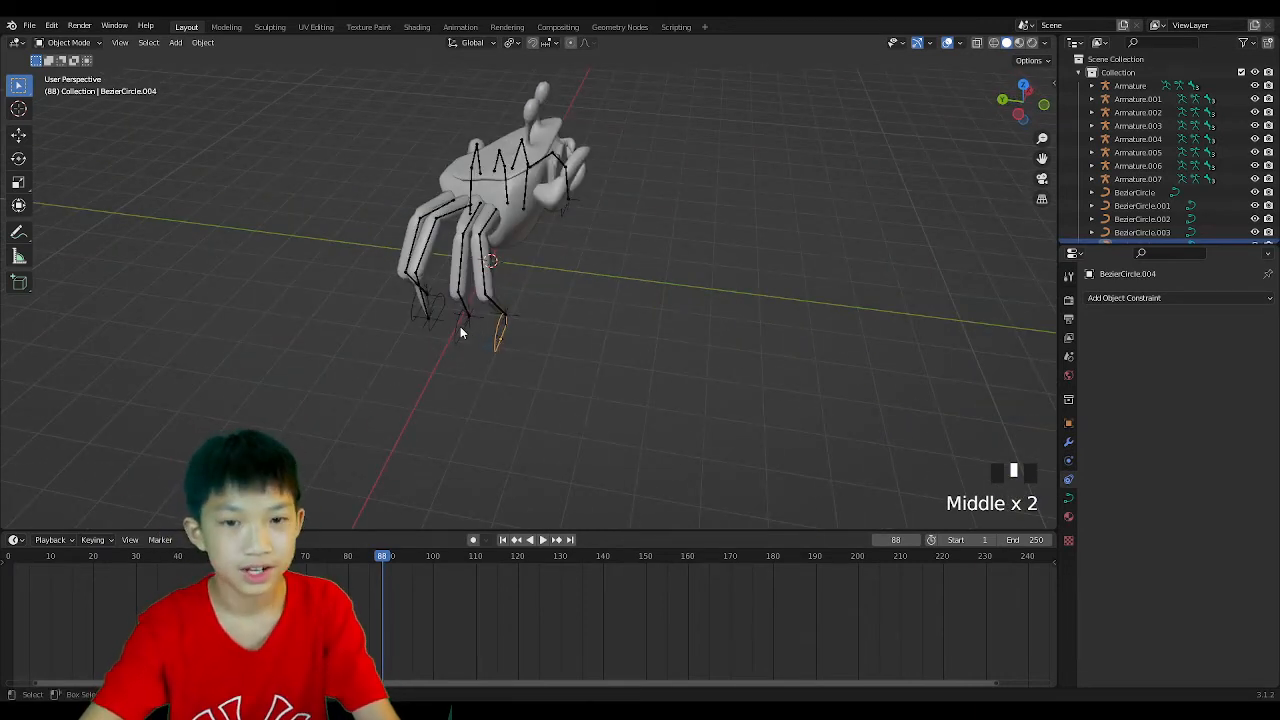
pyautogui.keyDown('shift'); pyautogui.moveTo(460, 326); pyautogui.dragTo(574, 274, button='middle'); pyautogui.keyUp('shift')
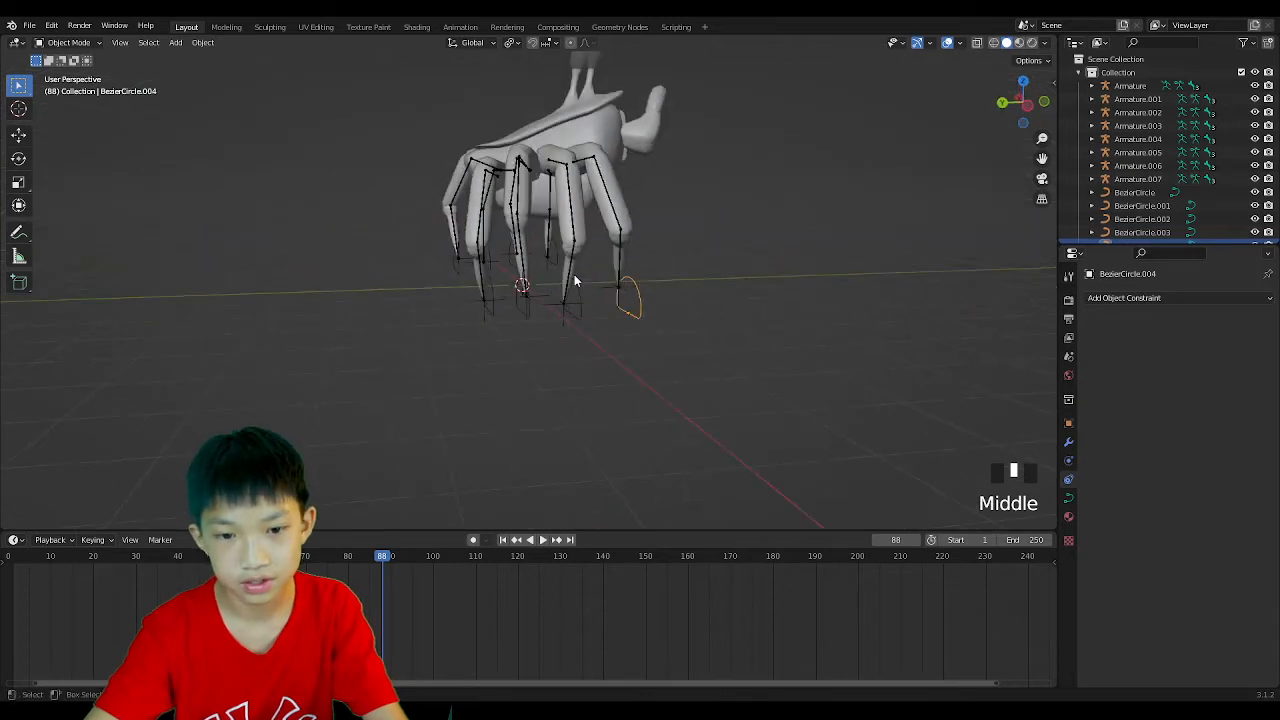
pyautogui.keyDown('shift'); pyautogui.click(486, 295); pyautogui.keyUp('shift')
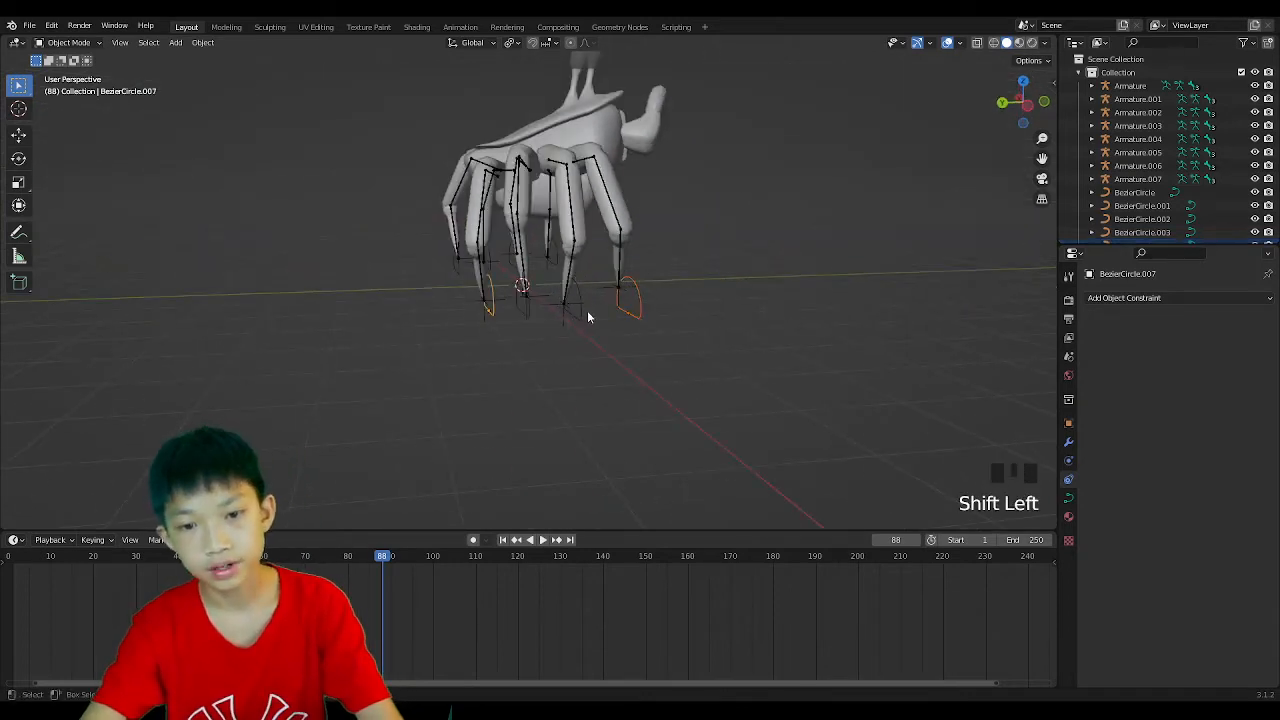
pyautogui.keyDown('shift'); pyautogui.click(528, 311); pyautogui.keyUp('shift')
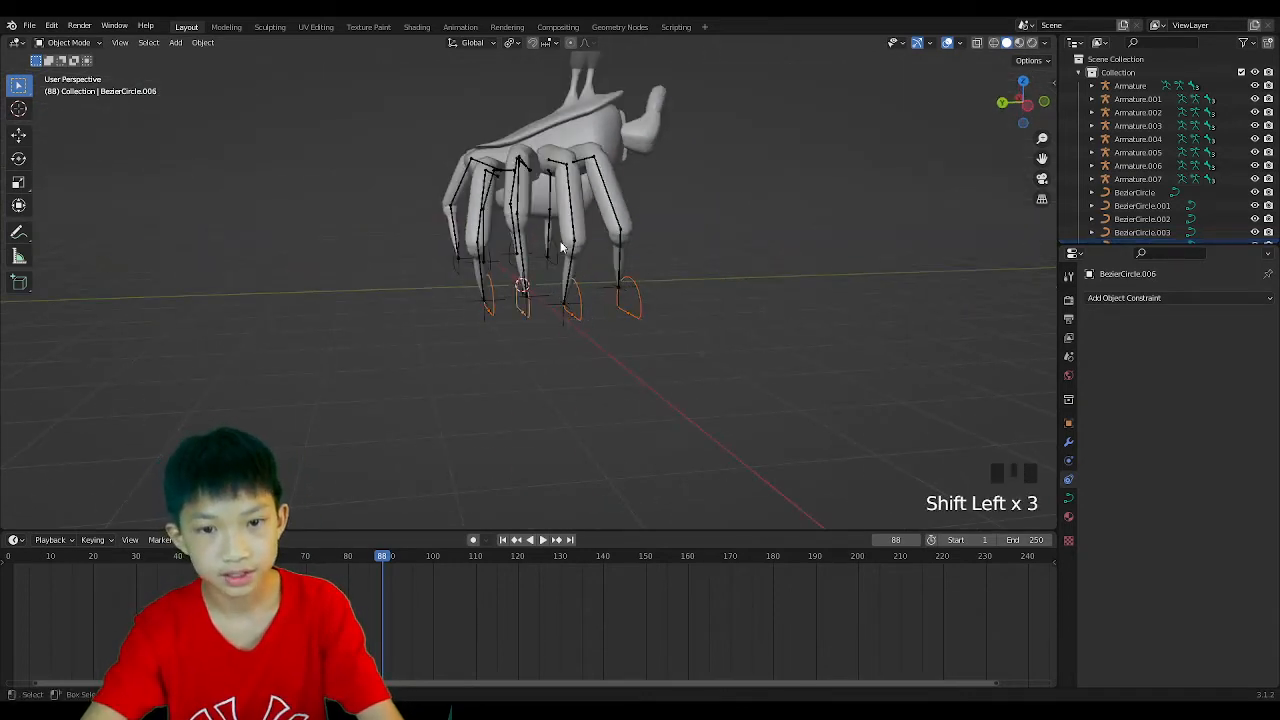
pyautogui.click(511, 43)
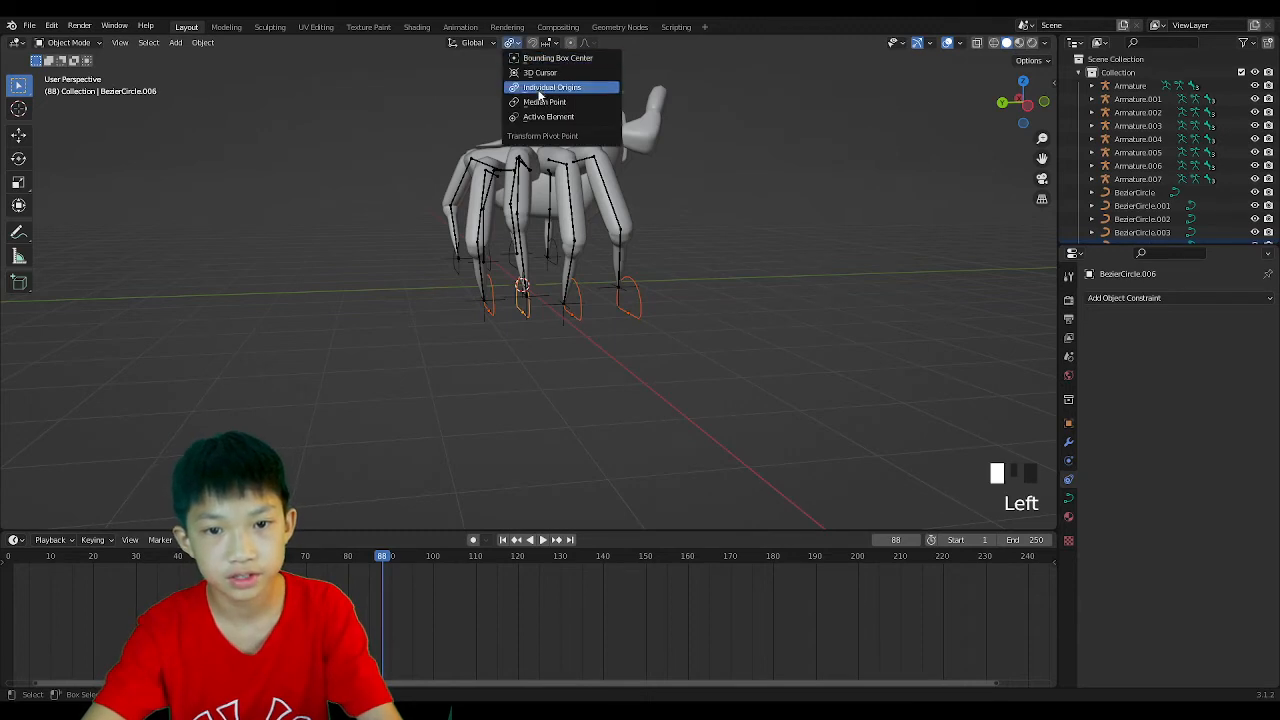
pyautogui.click(540, 88)
# Rotate the four selected path circles half a turn about the global Z axis, each around its own origin.
pyautogui.moveTo(640, 220); pyautogui.dragTo(754, 207, button='middle')
pyautogui.press('r')
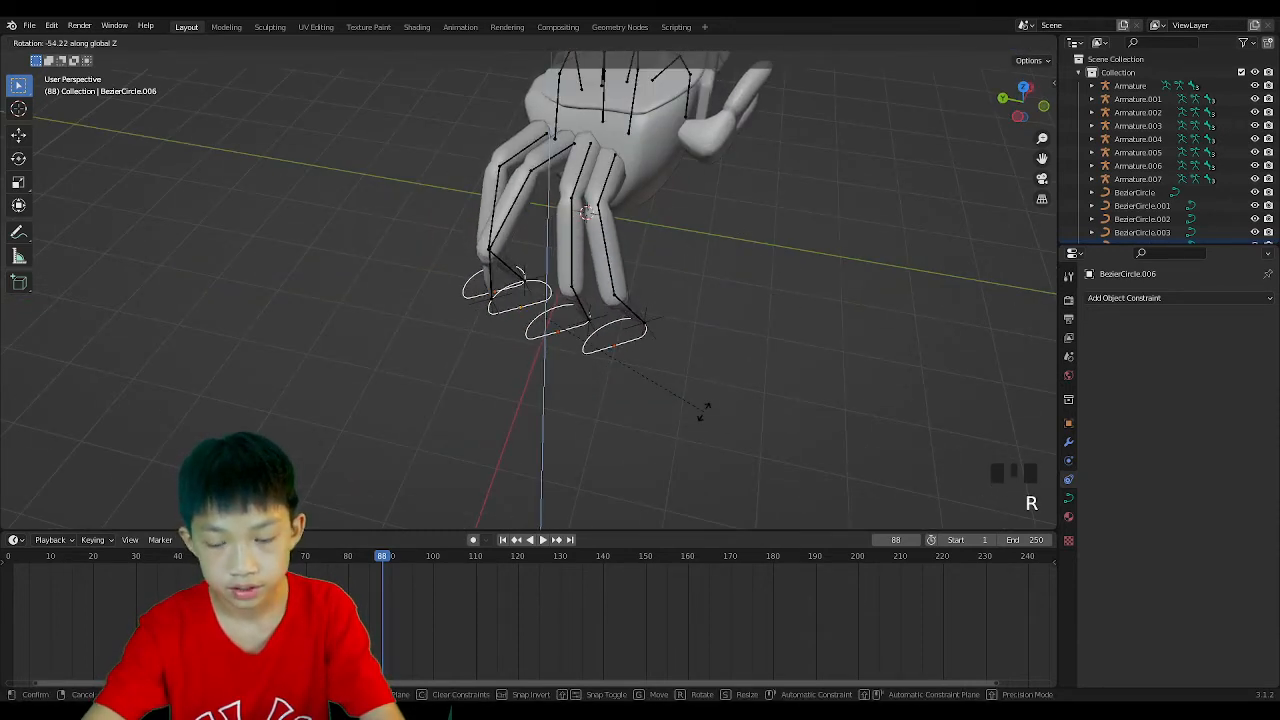
pyautogui.click(700, 409)
pyautogui.moveTo(771, 352); pyautogui.dragTo(635, 311, button='middle')
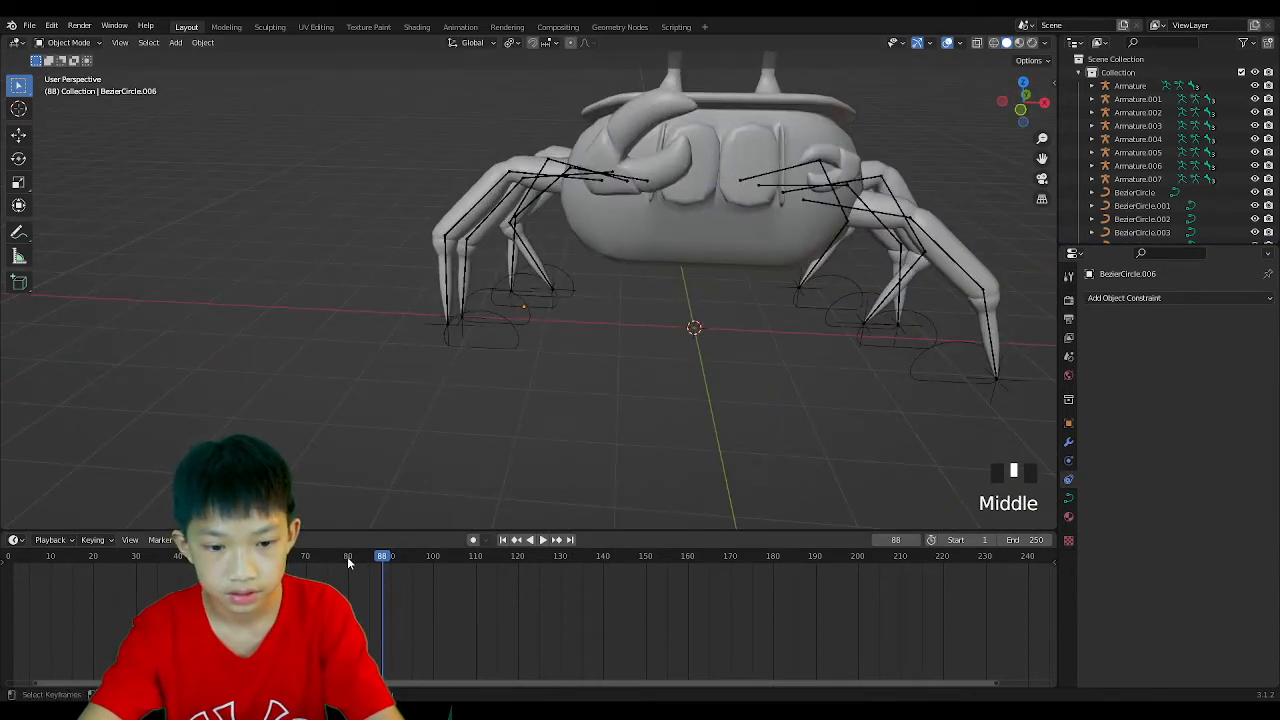
# Play the walk animation from frame 0 twice with the viewport overlays hidden, and turn the overlays back on.
pyautogui.moveTo(896, 540); pyautogui.dragTo(882, 540)
pyautogui.click(947, 42)
pyautogui.press('space')
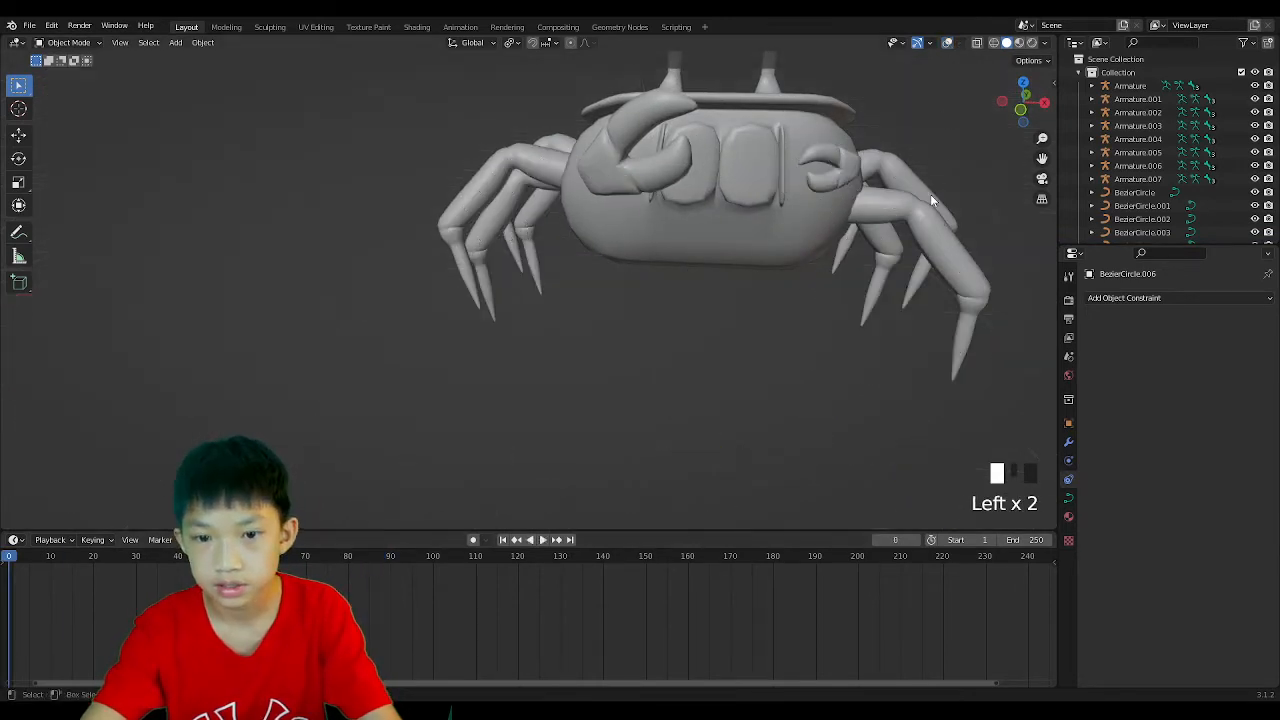
pyautogui.moveTo(930, 194); pyautogui.dragTo(821, 314, button='middle')
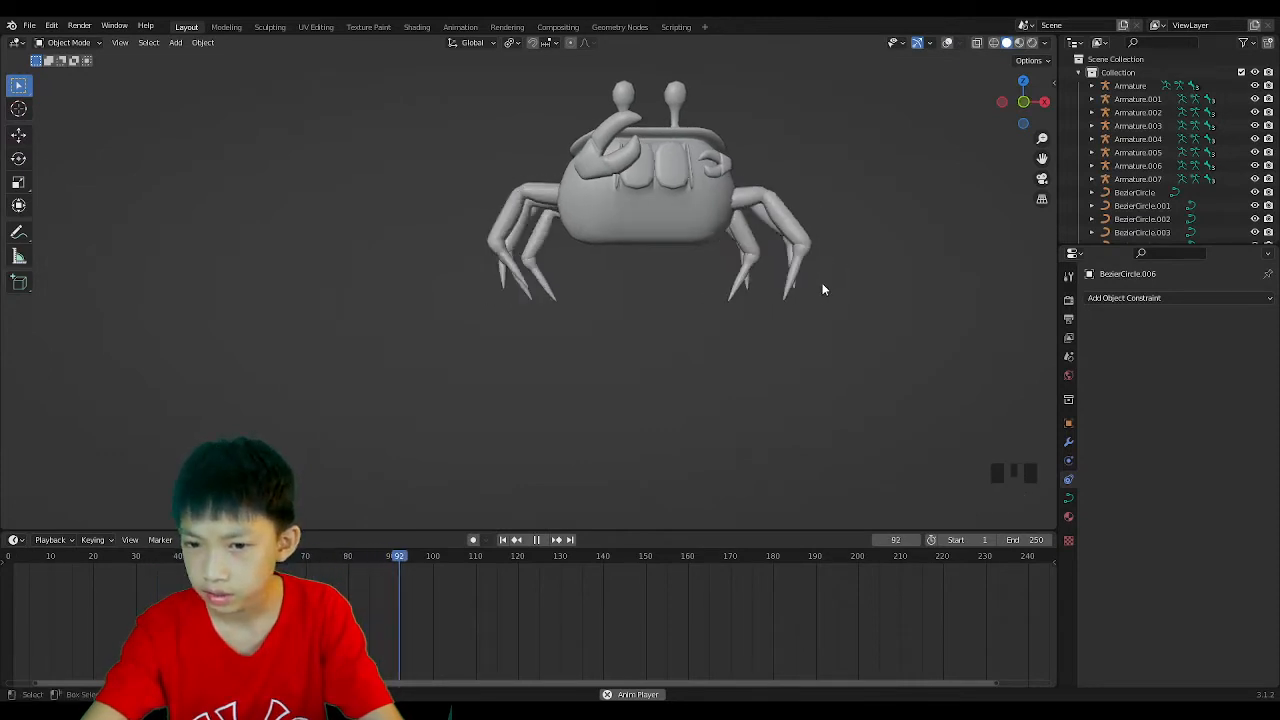
pyautogui.moveTo(823, 286); pyautogui.dragTo(796, 349, button='middle')
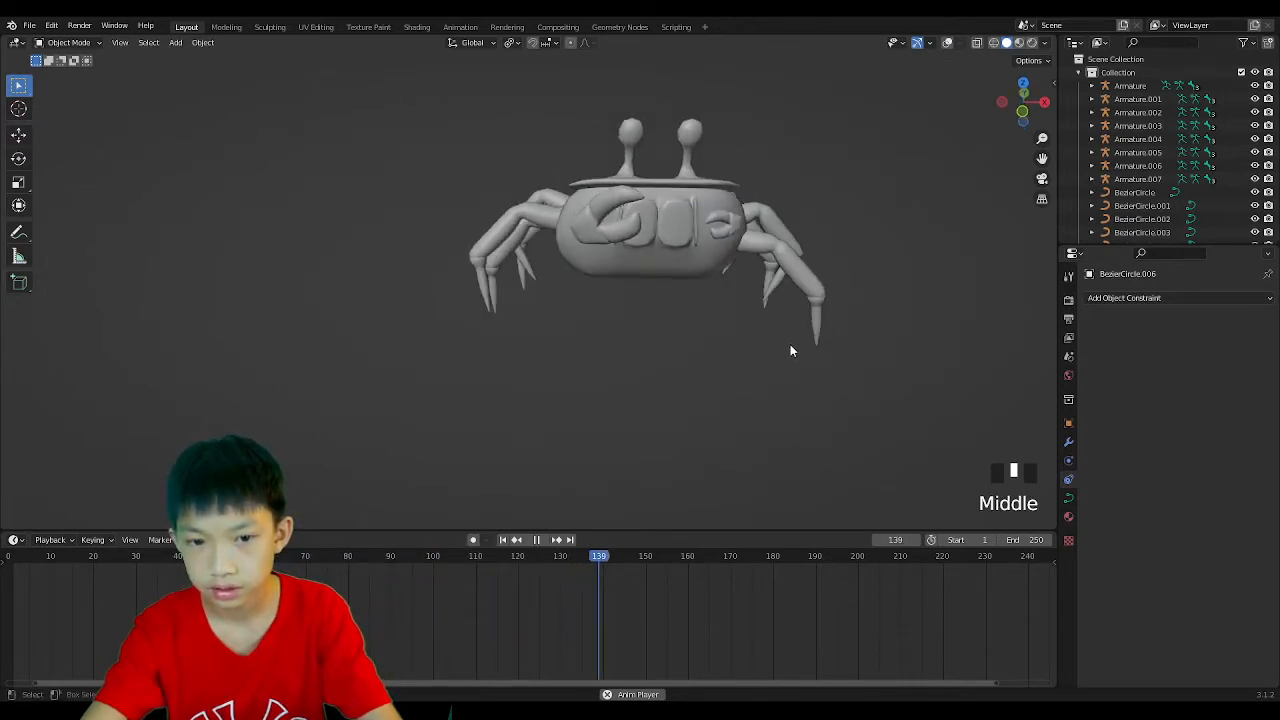
pyautogui.press('space')
pyautogui.moveTo(603, 561); pyautogui.dragTo(8, 556)
pyautogui.press('space')
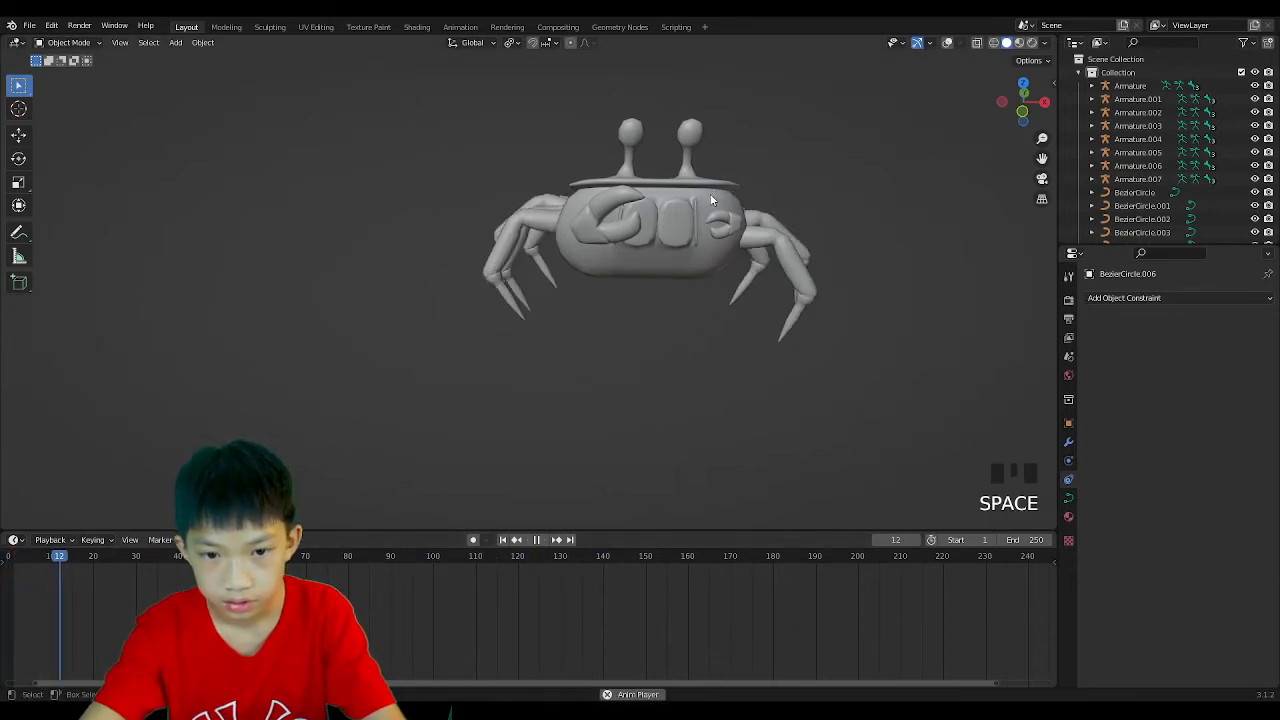
pyautogui.middleClick(677, 189)
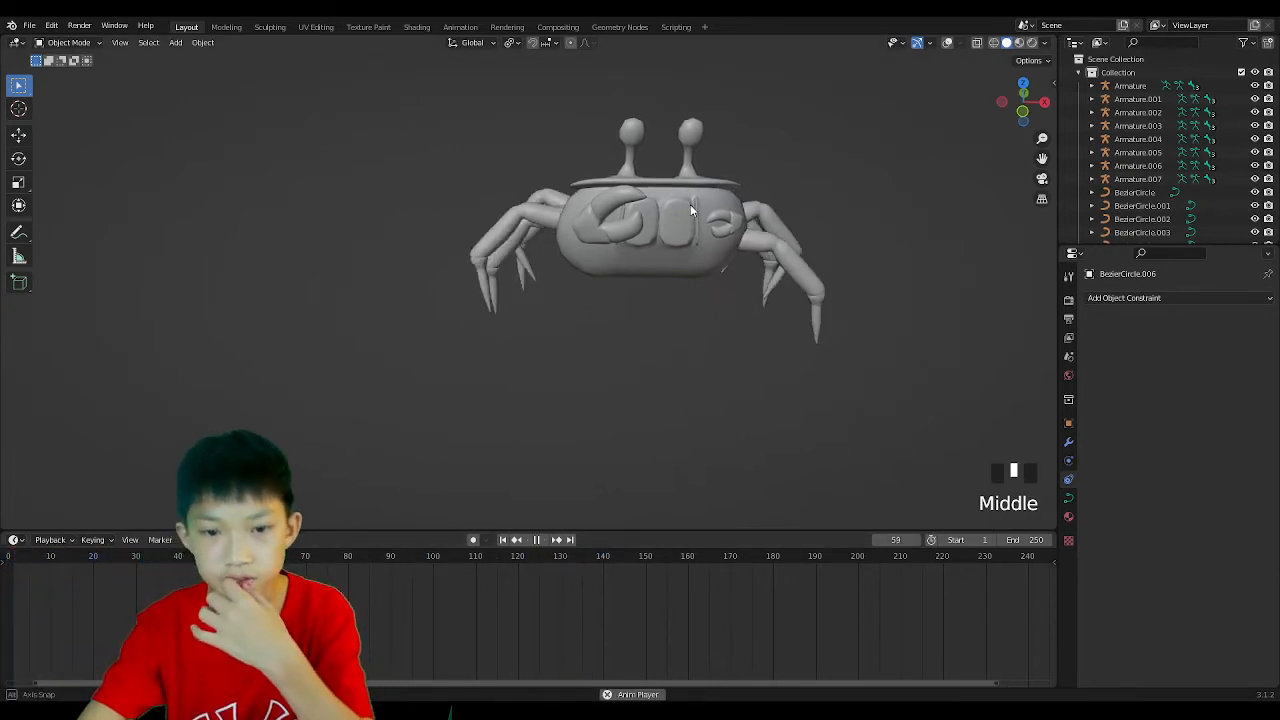
pyautogui.press('space')
pyautogui.click(947, 43)
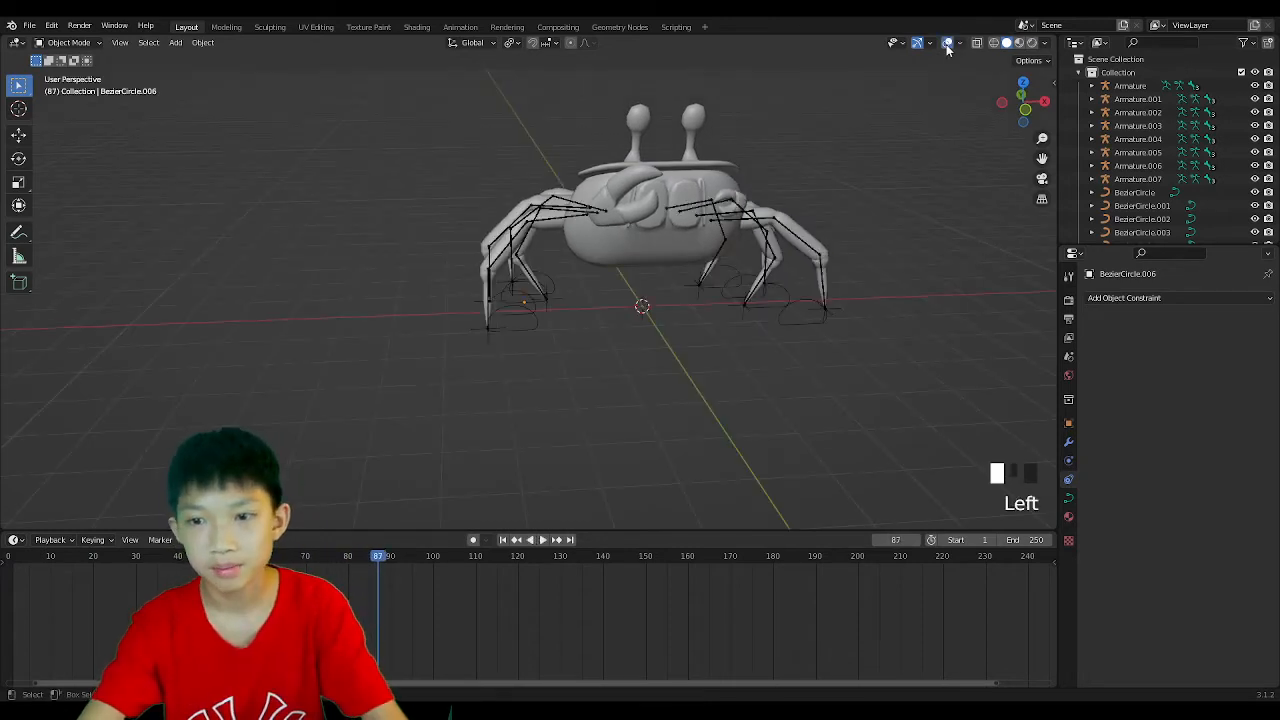
# Undo the recent selection and frame changes to get the four path circles selected again at frame 88.
pyautogui.click(538, 320)
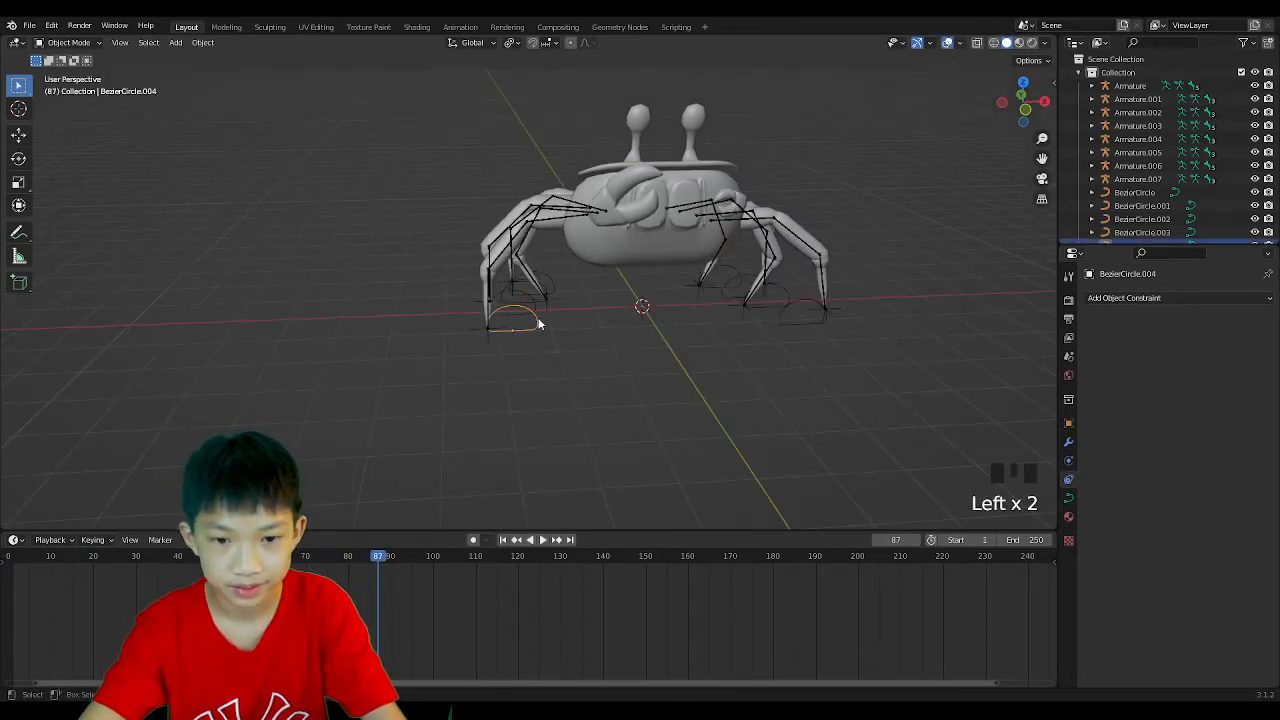
pyautogui.hotkey('ctrl', 'z')
pyautogui.hotkey('ctrl', 'z')
pyautogui.hotkey('ctrl', 'z')
pyautogui.hotkey('ctrl', 'z')
# Rotate the selected path circles 180° about the global Z axis twice, playing the animation briefly between the two rotations.
pyautogui.write('r')
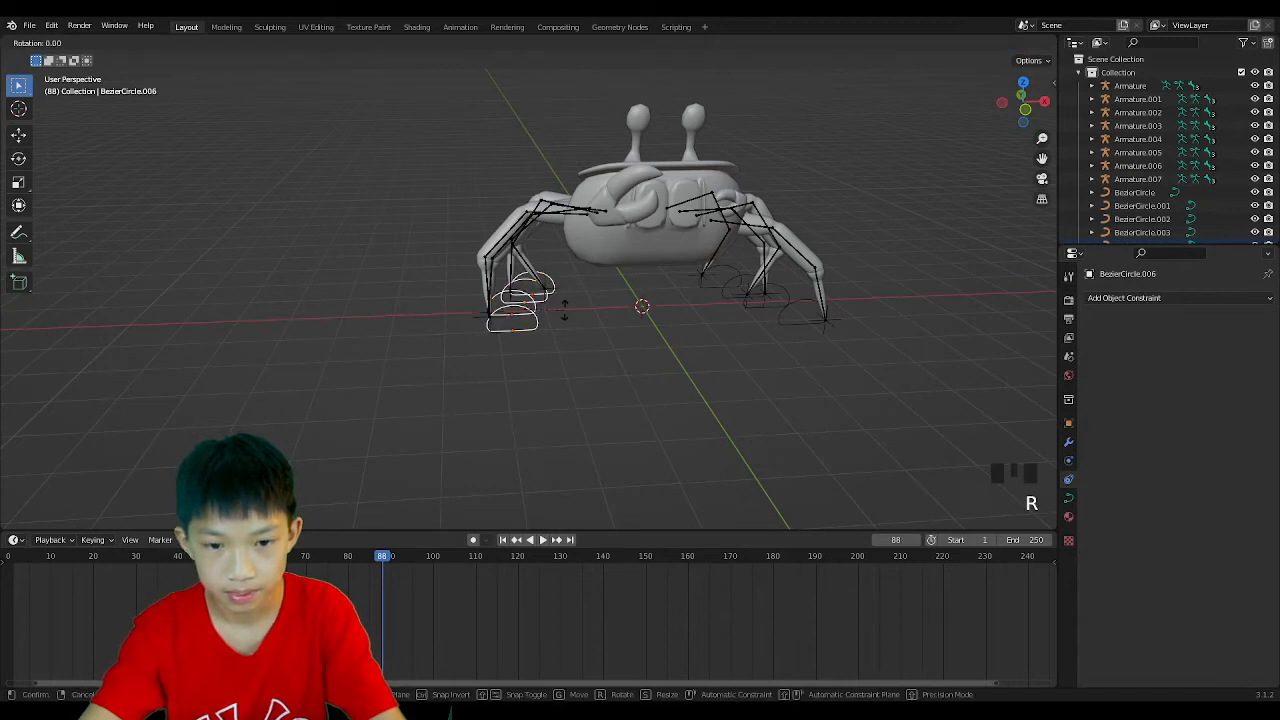
pyautogui.write('z180')
pyautogui.press('Return')
pyautogui.press('space')
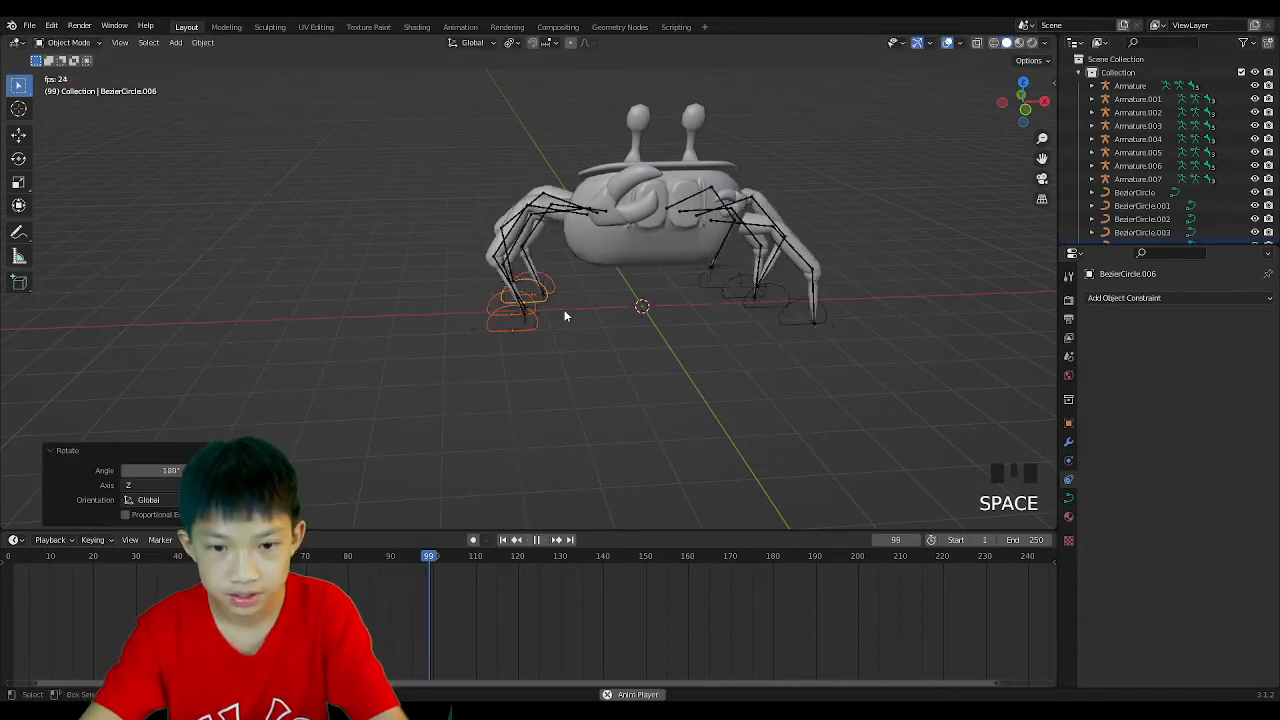
pyautogui.press('space')
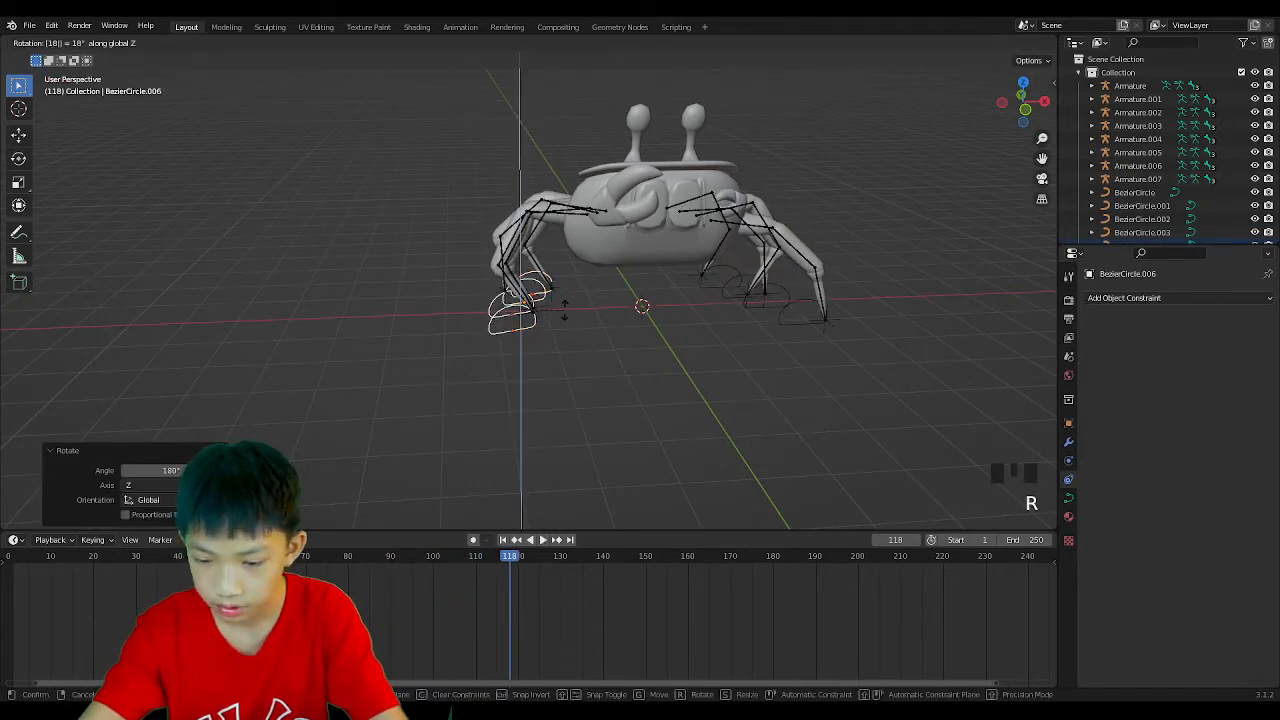
# Play the walk animation with the viewport overlays hidden and watch the legs from several angles.
pyautogui.press('space')
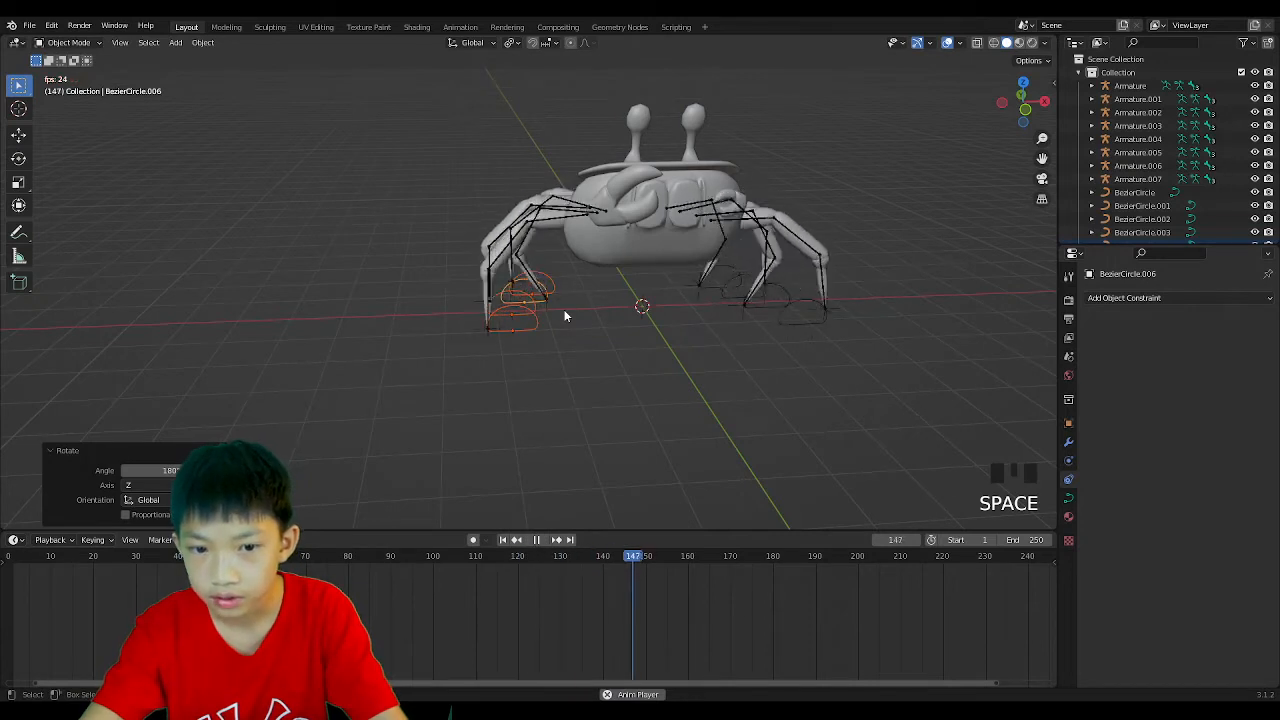
pyautogui.moveTo(694, 213); pyautogui.dragTo(517, 312, button='middle')
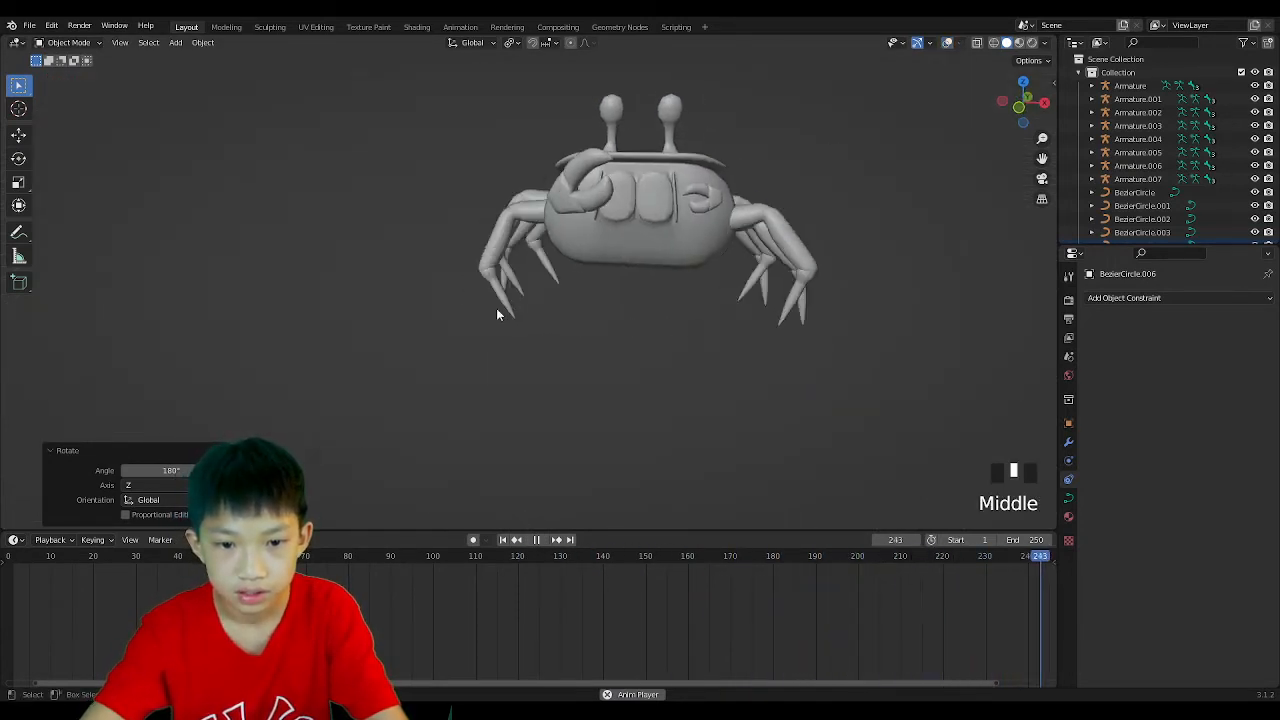
pyautogui.scroll(-2, 535, 240)
pyautogui.moveTo(535, 237); pyautogui.dragTo(591, 241, button='middle')
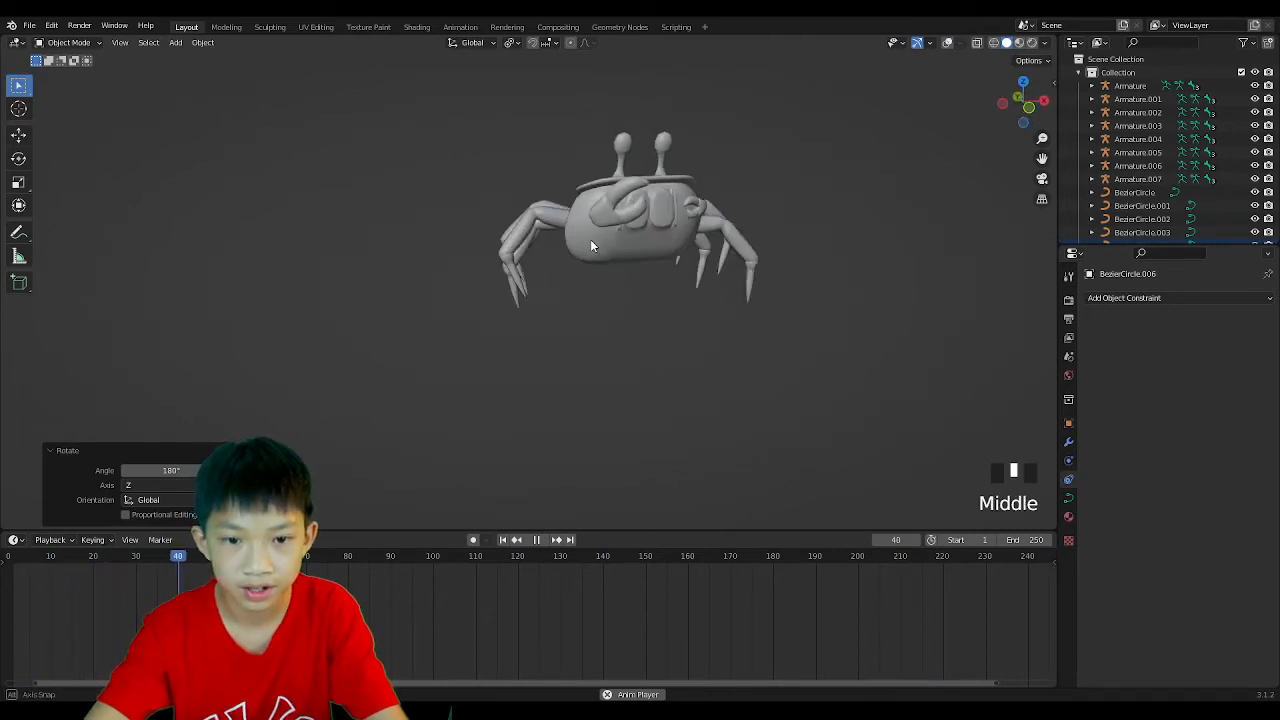
pyautogui.moveTo(522, 298); pyautogui.dragTo(509, 298, button='middle')
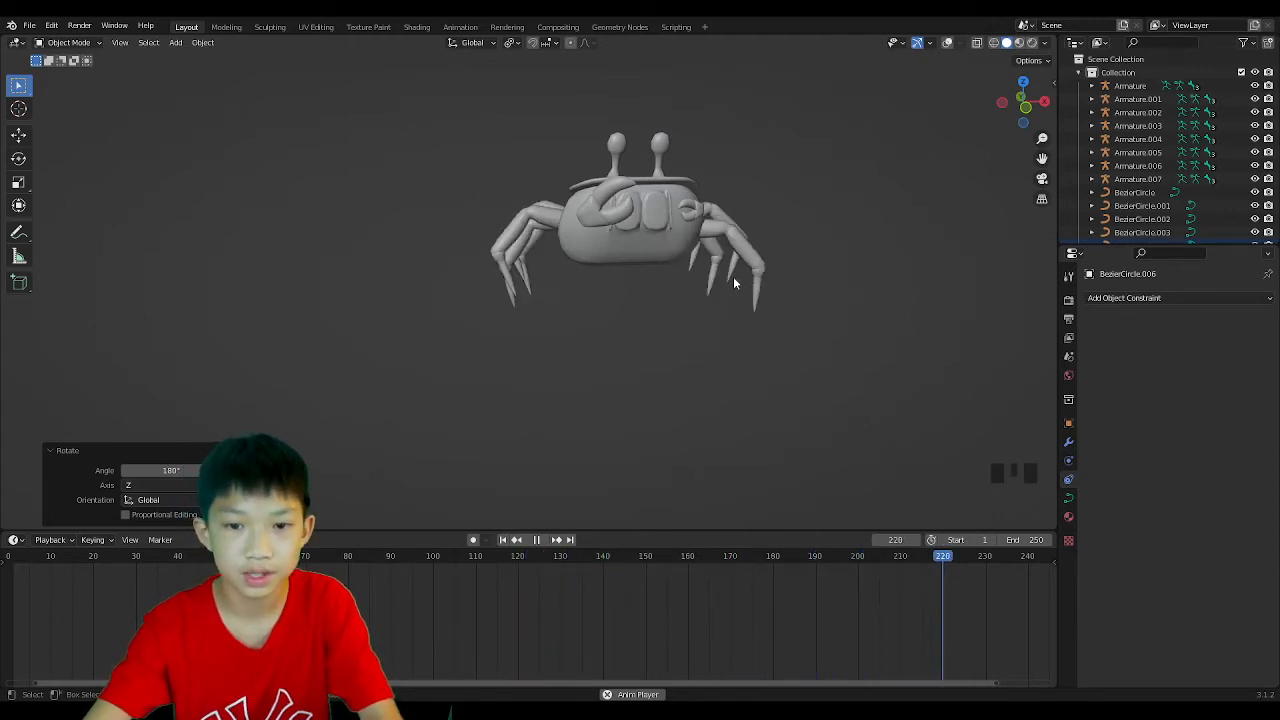
pyautogui.press('space')
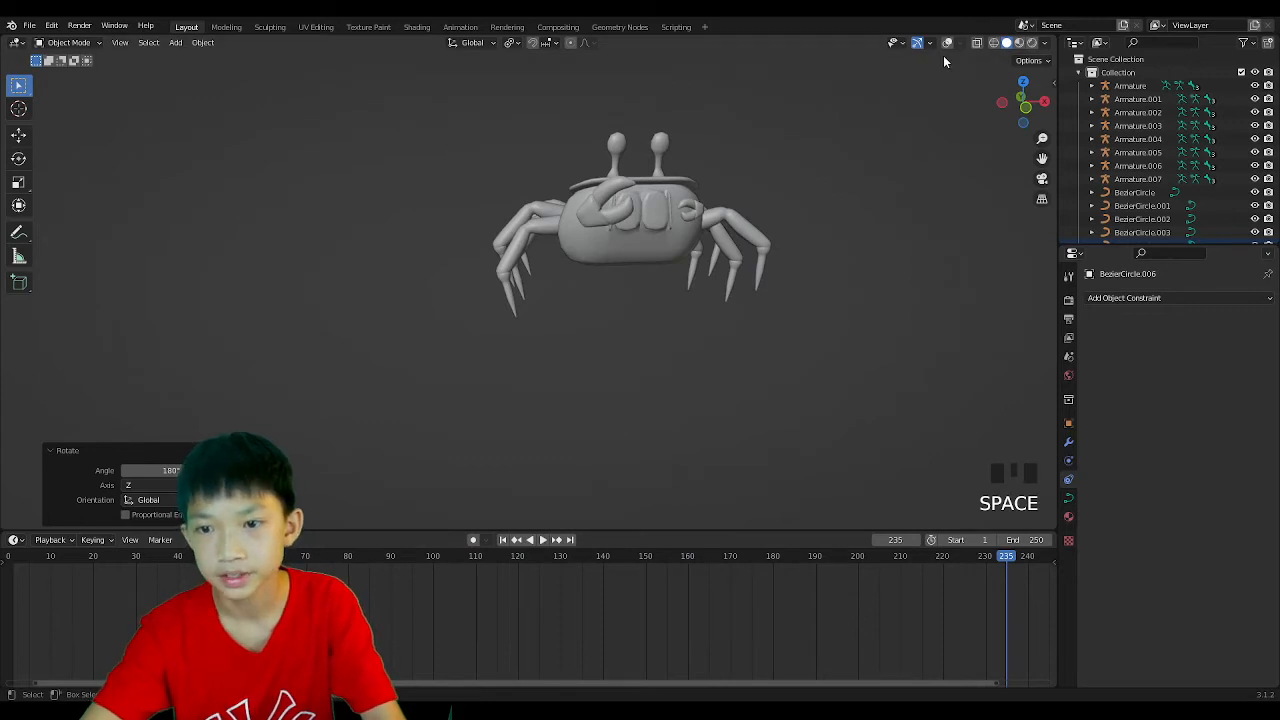
# Play the animation briefly in Material Preview shading, return to Solid shading and show the overlays again.
pyautogui.press('space')
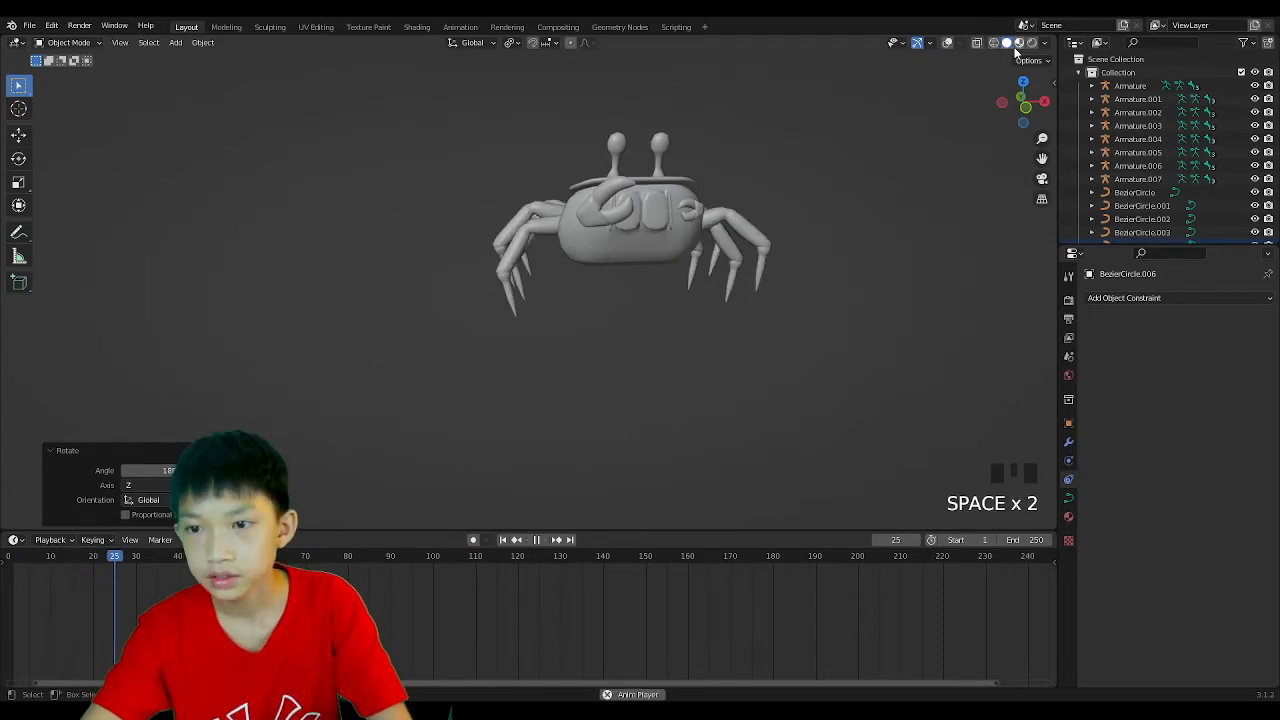
pyautogui.click(1006, 43)
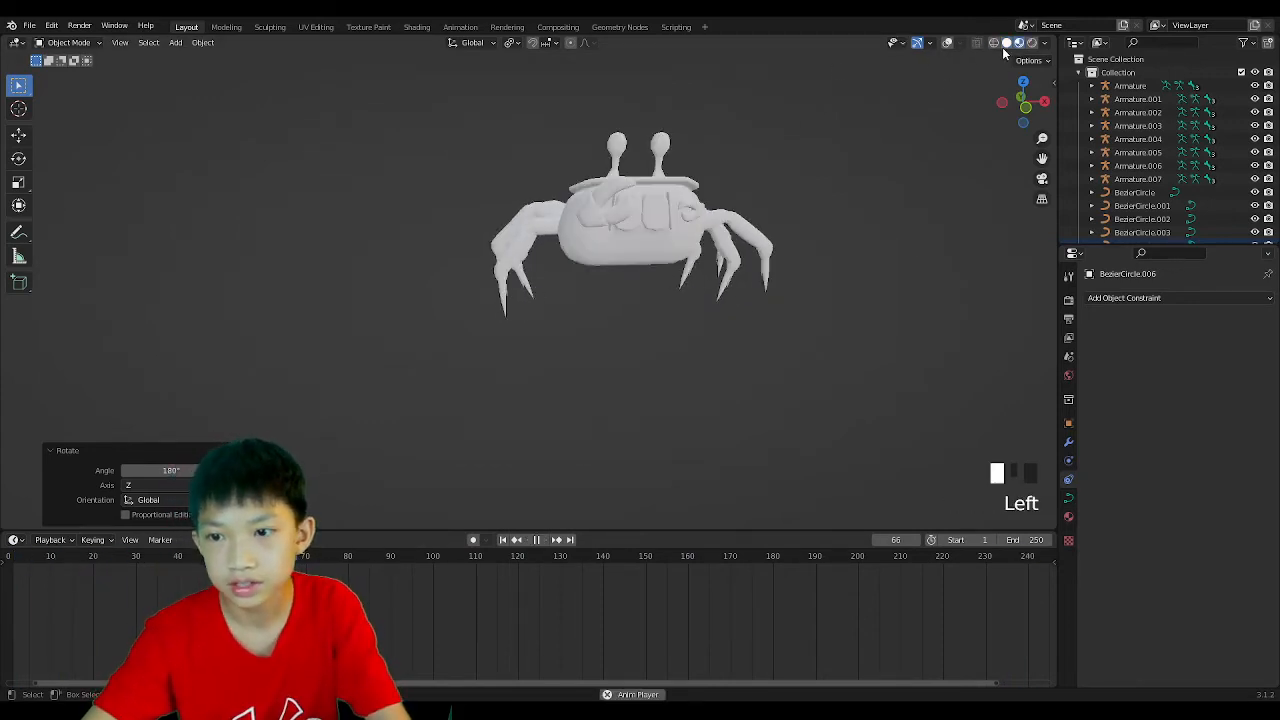
pyautogui.click(1006, 43)
pyautogui.moveTo(750, 130); pyautogui.dragTo(781, 188, button='middle')
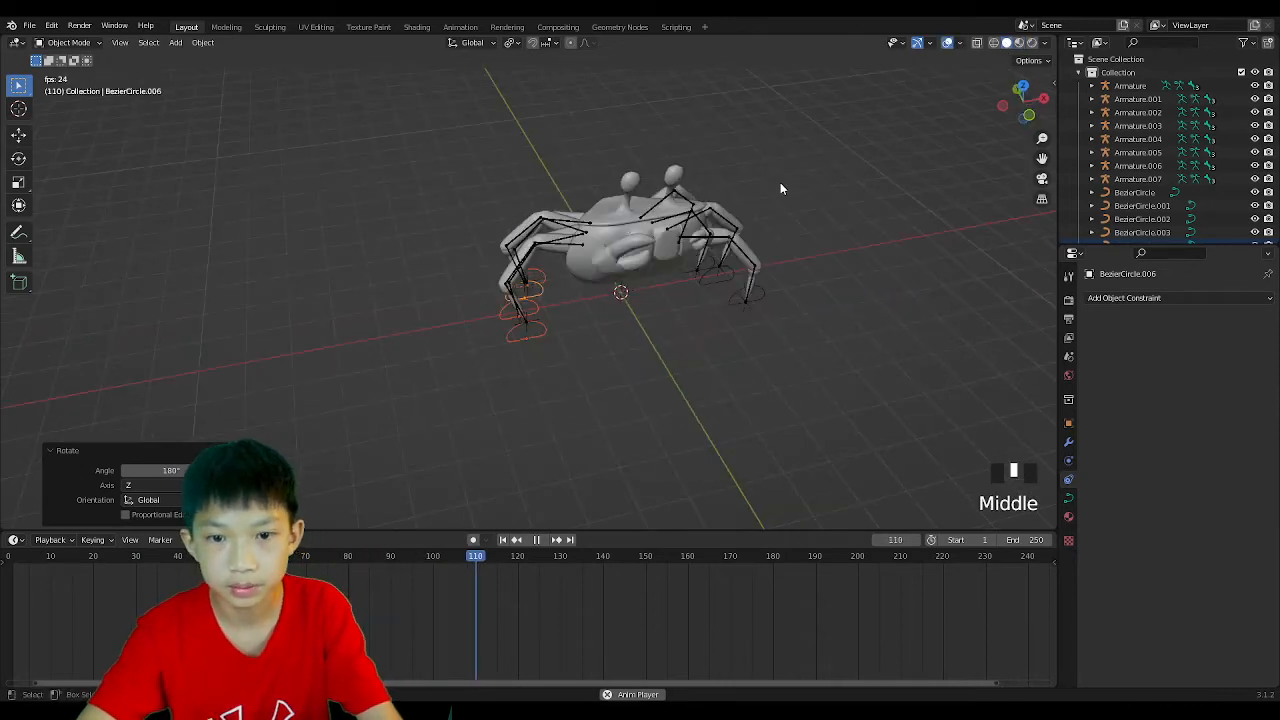
pyautogui.moveTo(634, 277); pyautogui.dragTo(576, 268, button='middle')
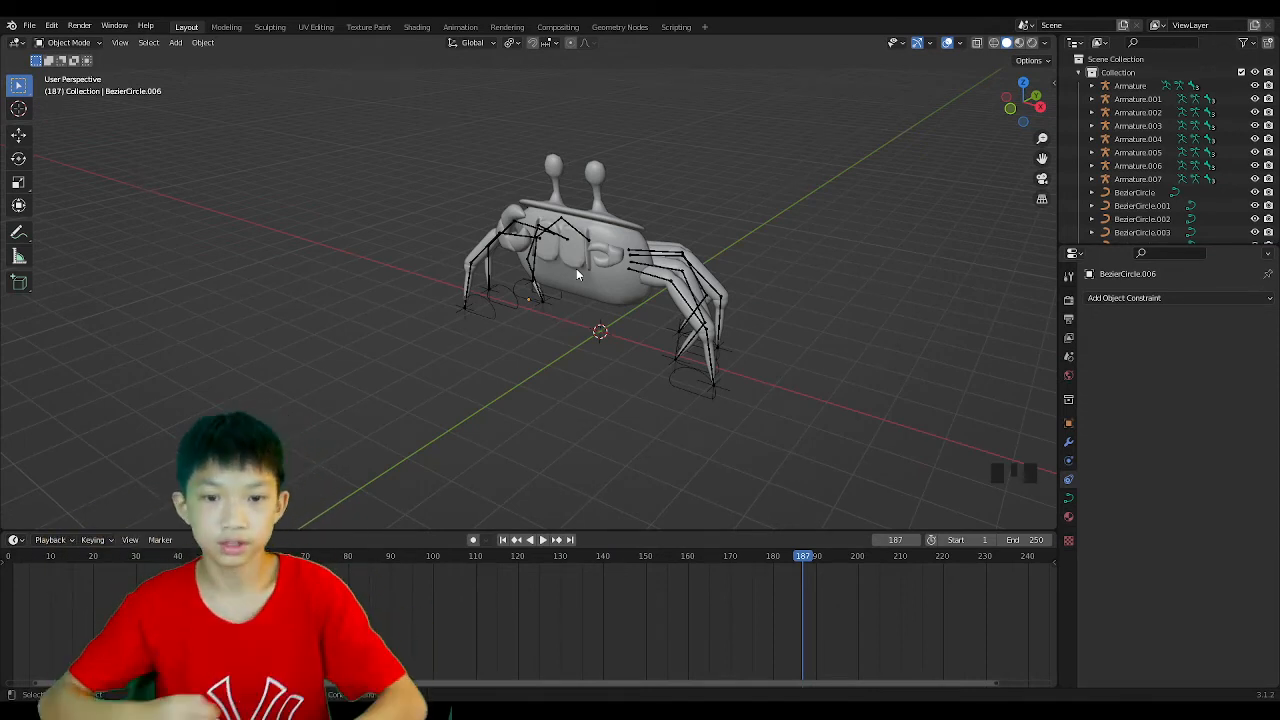
# Select all eight leg armatures together with the crab's body, keeping the body as the active object.
pyautogui.click(620, 285)
pyautogui.moveTo(643, 310); pyautogui.dragTo(695, 327, button='middle')
pyautogui.scroll(2, 695, 327)
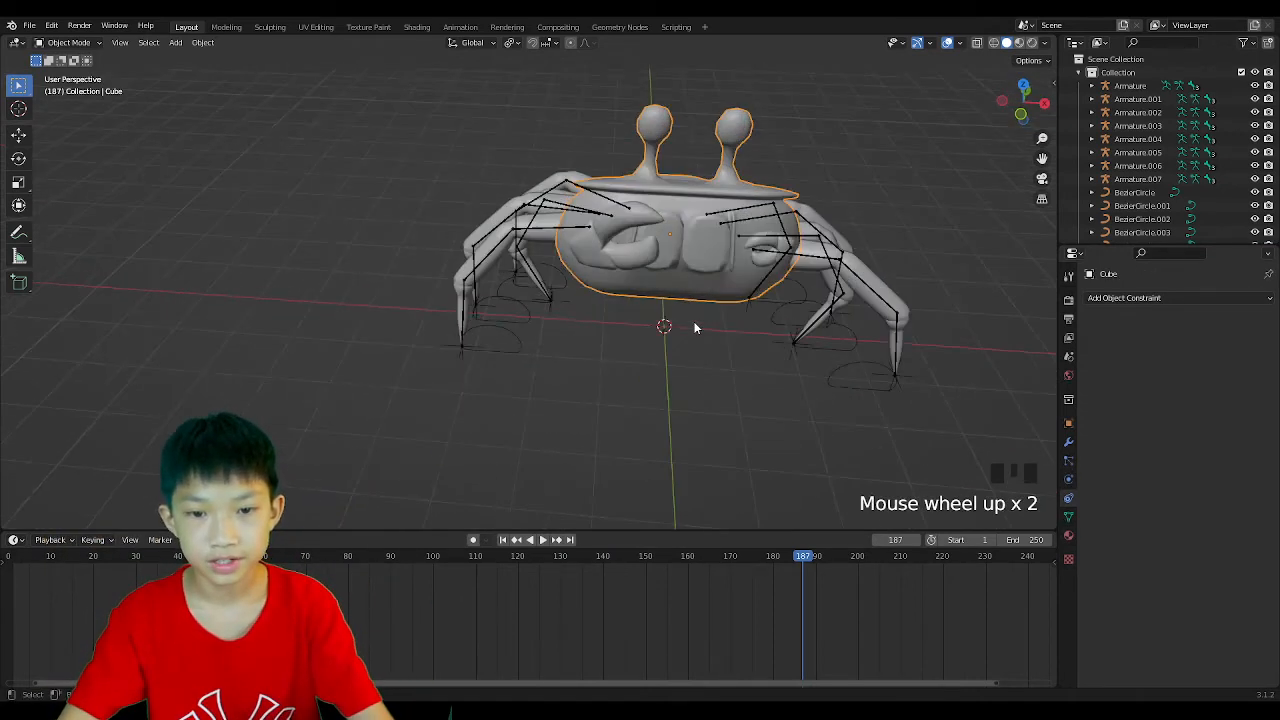
pyautogui.moveTo(676, 270); pyautogui.dragTo(624, 275, button='middle')
pyautogui.moveTo(668, 370); pyautogui.dragTo(696, 351, button='middle')
pyautogui.moveTo(755, 287)
pyautogui.mouseDown(button='middle')
pyautogui.moveTo(722, 253)
pyautogui.moveTo(747, 302)
pyautogui.mouseUp(button='middle')
pyautogui.click(680, 197)
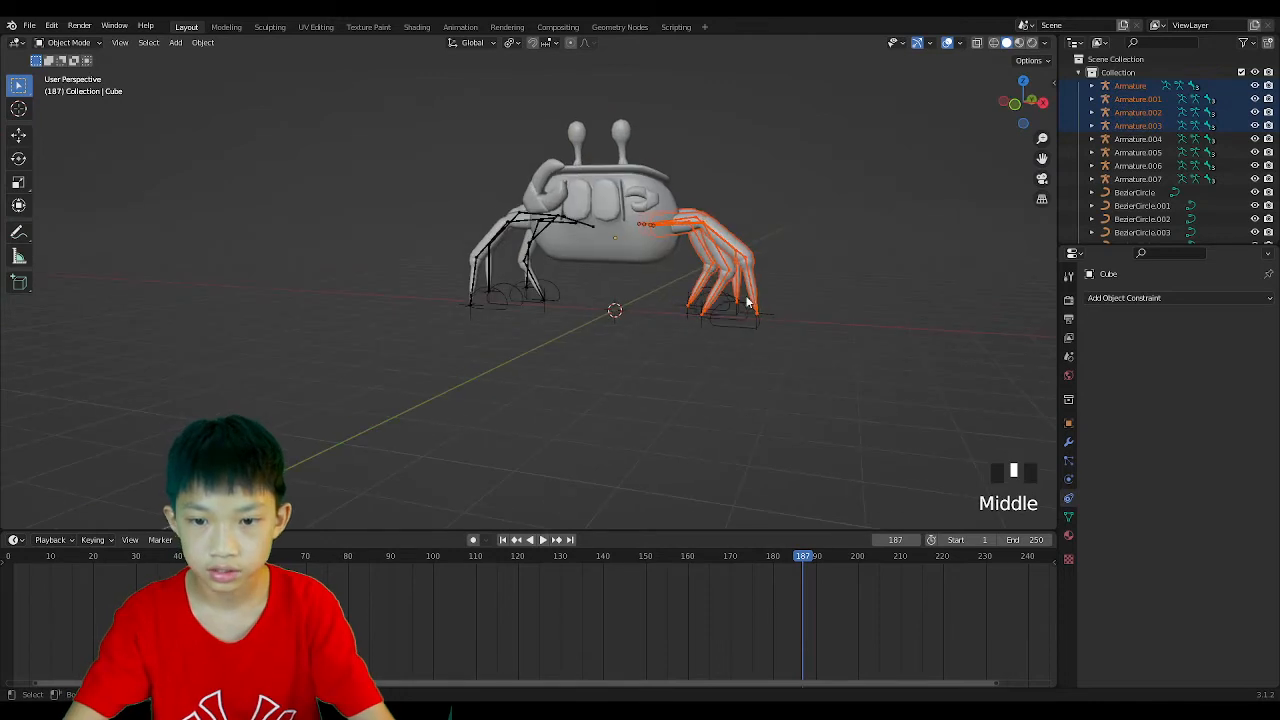
pyautogui.moveTo(650, 264); pyautogui.dragTo(610, 250, button='middle')
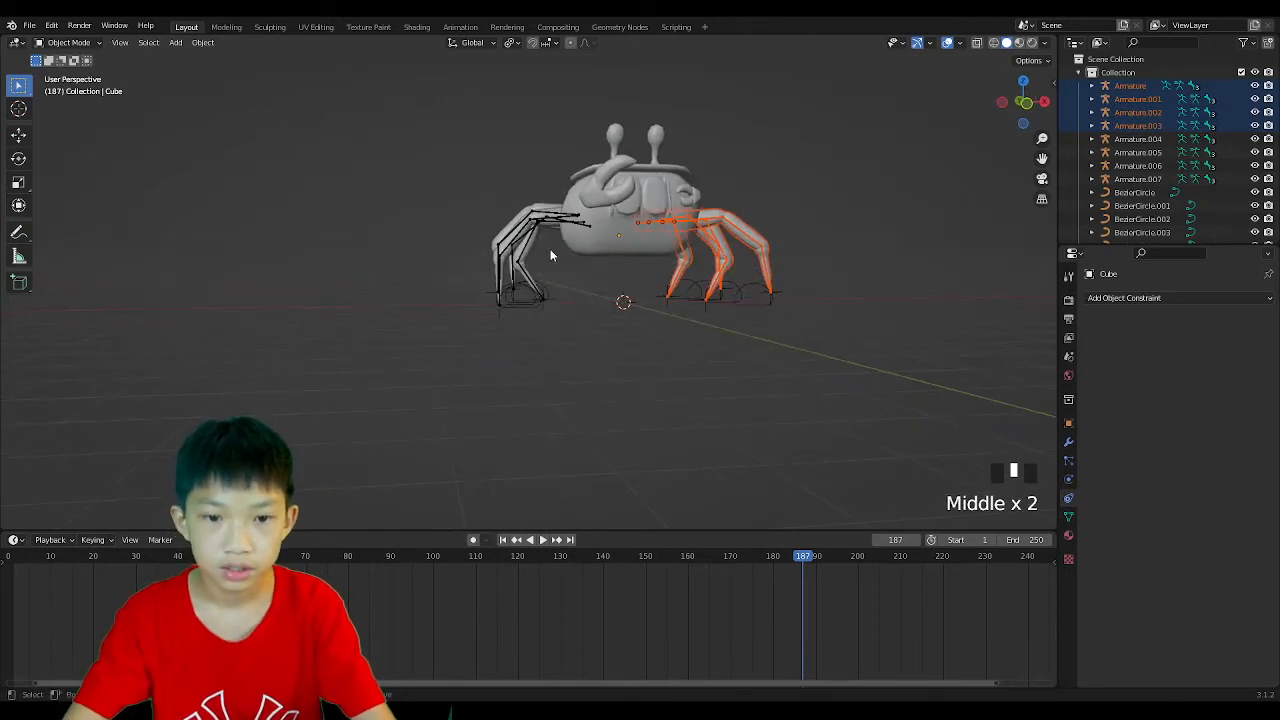
pyautogui.keyDown('shift'); pyautogui.moveTo(535, 176); pyautogui.dragTo(537, 178); pyautogui.keyUp('shift')
pyautogui.moveTo(554, 188); pyautogui.dragTo(570, 250, button='middle')
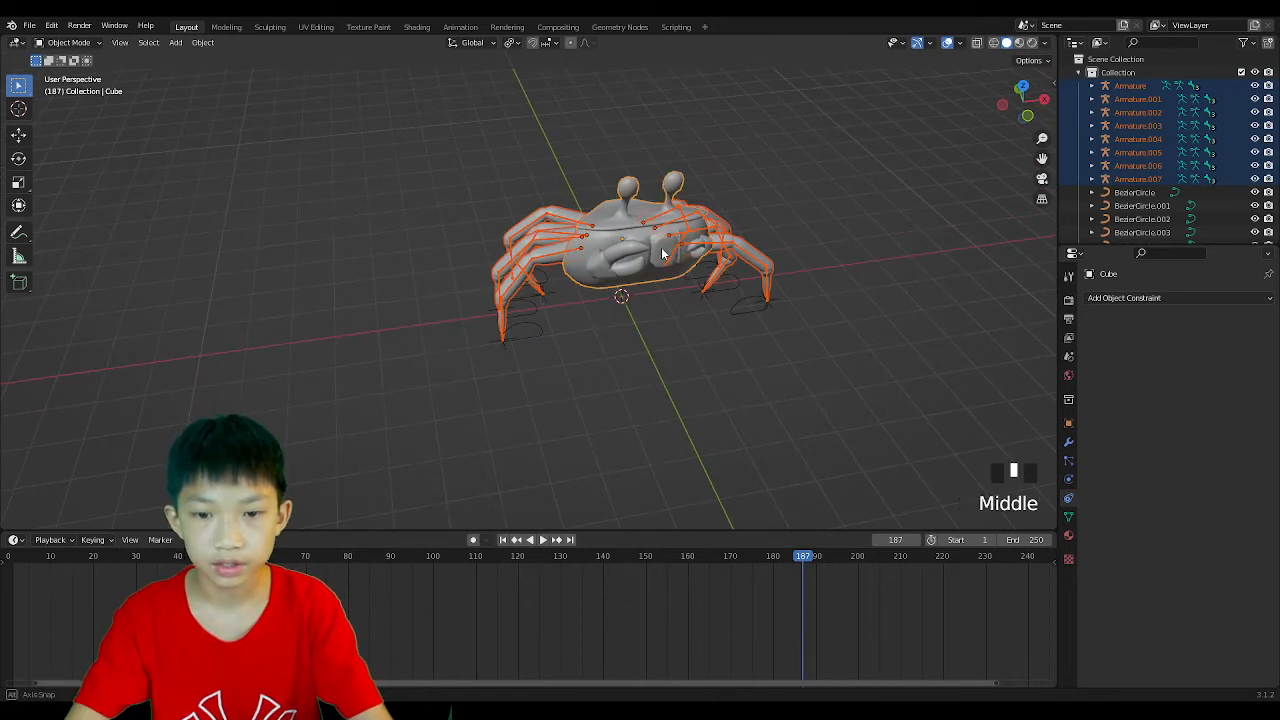
pyautogui.moveTo(661, 254); pyautogui.dragTo(517, 270, button='middle')
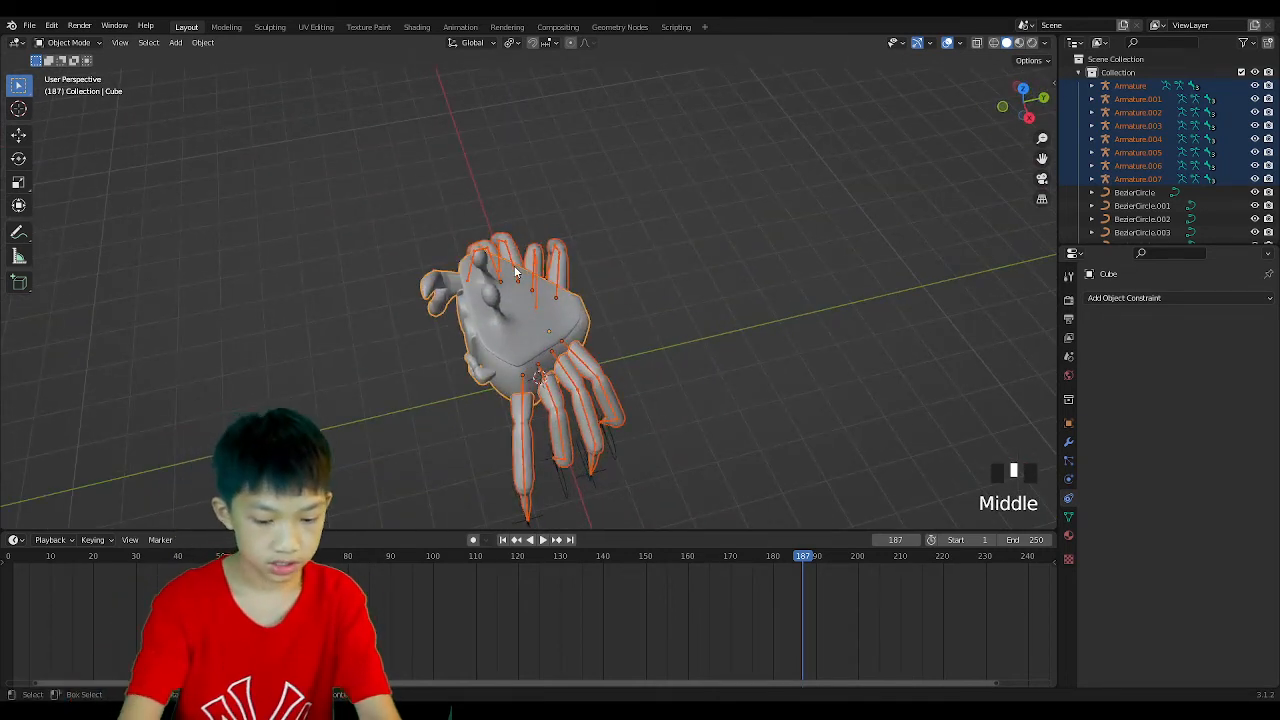
# Try parenting the eight leg armatures to the crab's body with the Object option, and undo the parenting.
pyautogui.hotkey('ctrl', 'p')
pyautogui.click(516, 271)
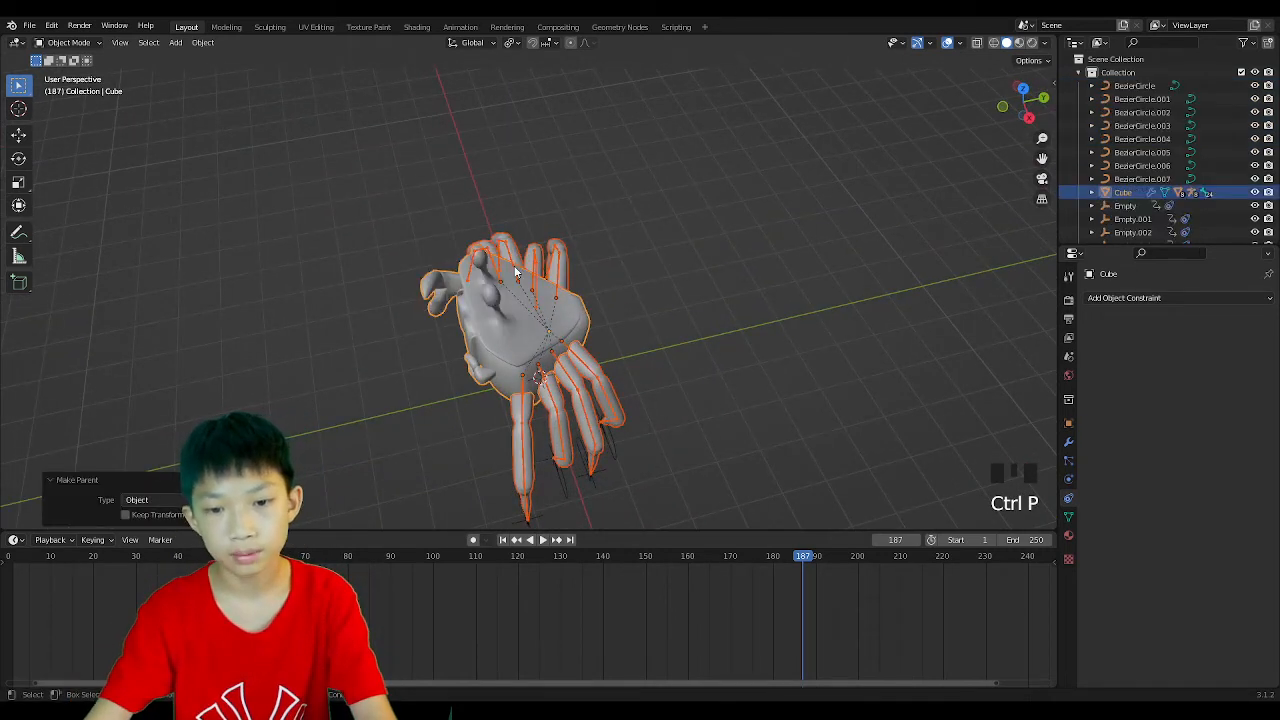
pyautogui.scroll(2, 521, 329)
pyautogui.moveTo(521, 329); pyautogui.dragTo(603, 302, button='middle')
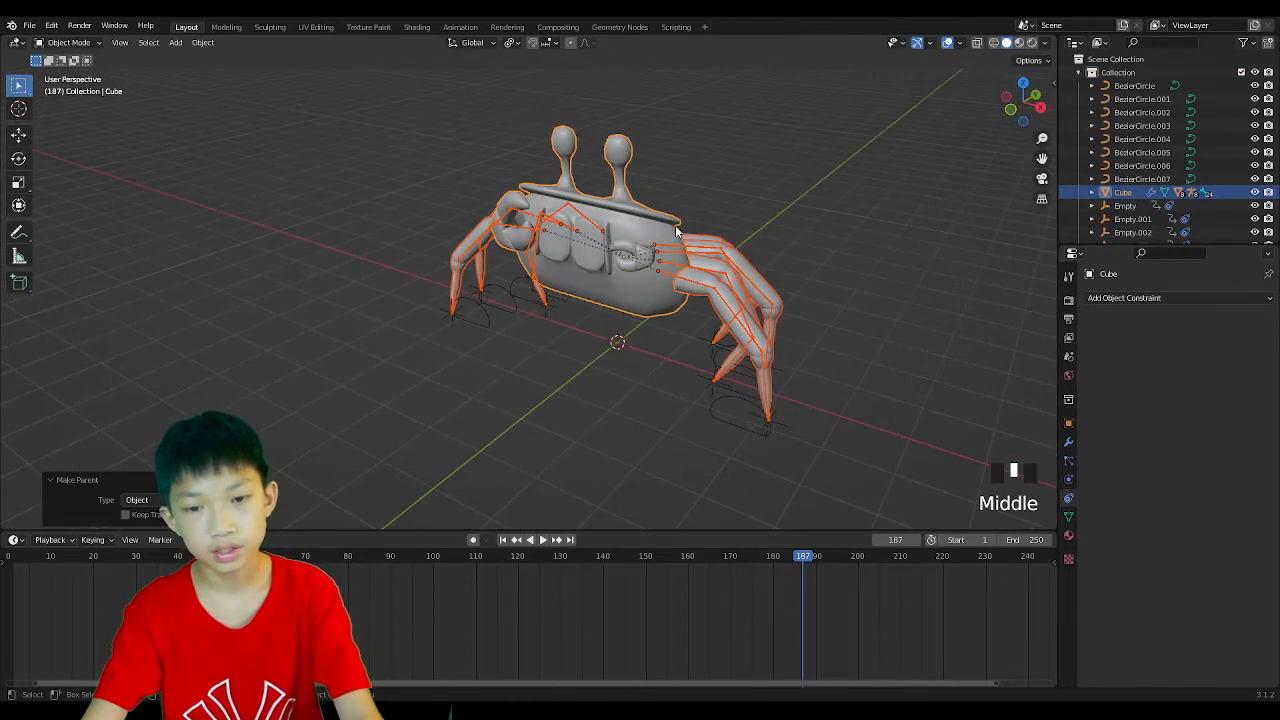
pyautogui.moveTo(670, 228); pyautogui.dragTo(633, 261, button='middle')
pyautogui.hotkey('ctrl', 'z')
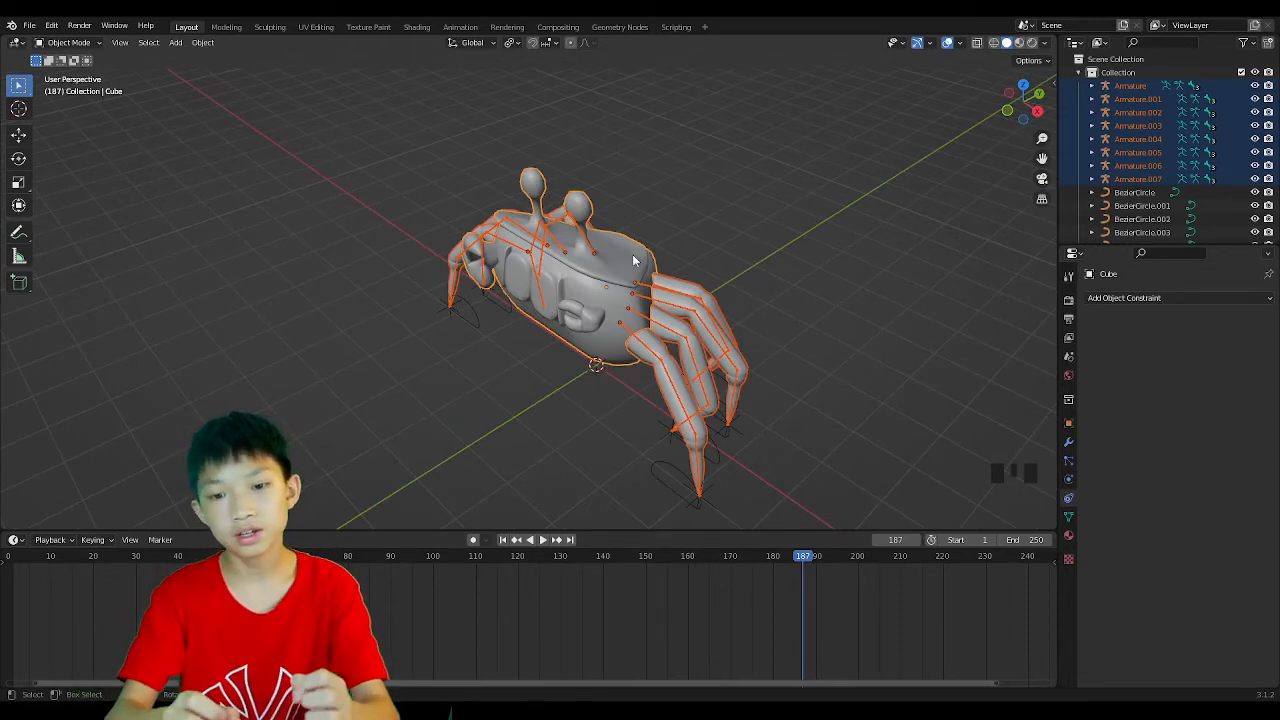
# Try parenting the eight leg armatures to the crab's body with the Object (Keep Transform) option, and undo the parenting.
pyautogui.hotkey('ctrl', 'p')
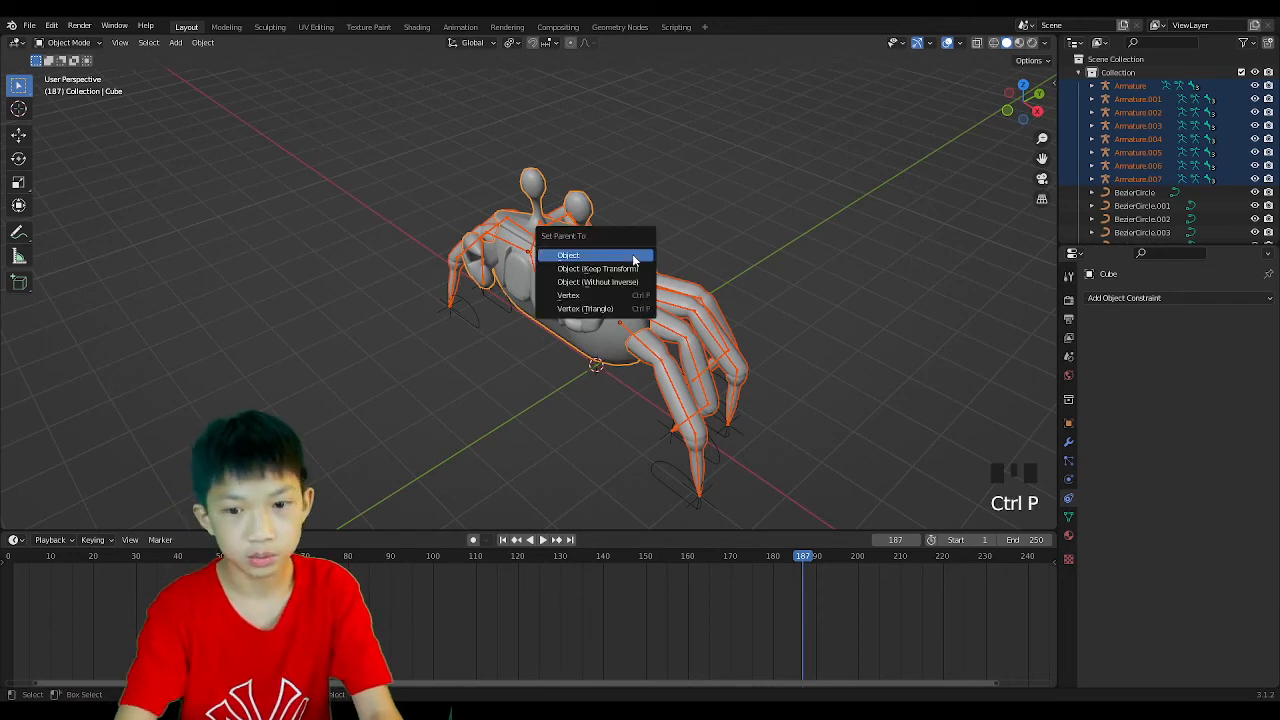
pyautogui.click(590, 269)
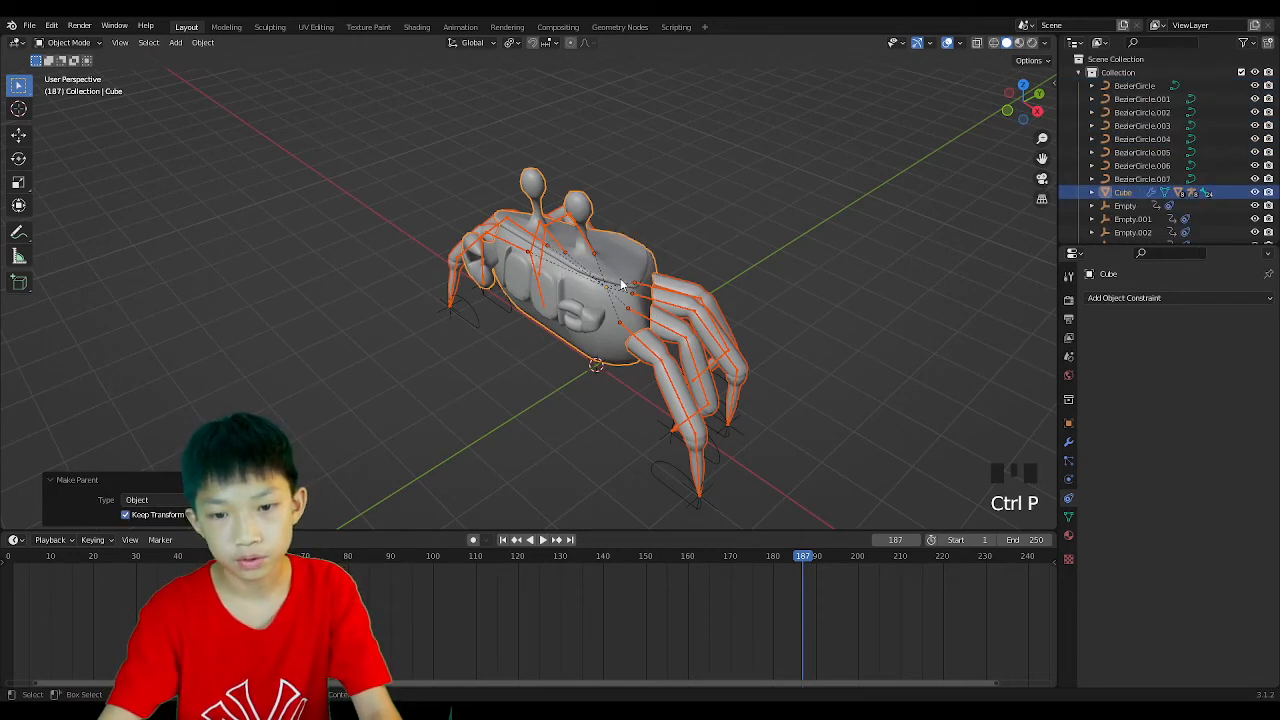
pyautogui.hotkey('ctrl', 'z')
# Parent the eight selected leg armatures to the crab's body with the Object option, and clear the selection.
pyautogui.hotkey('ctrl', 'p')
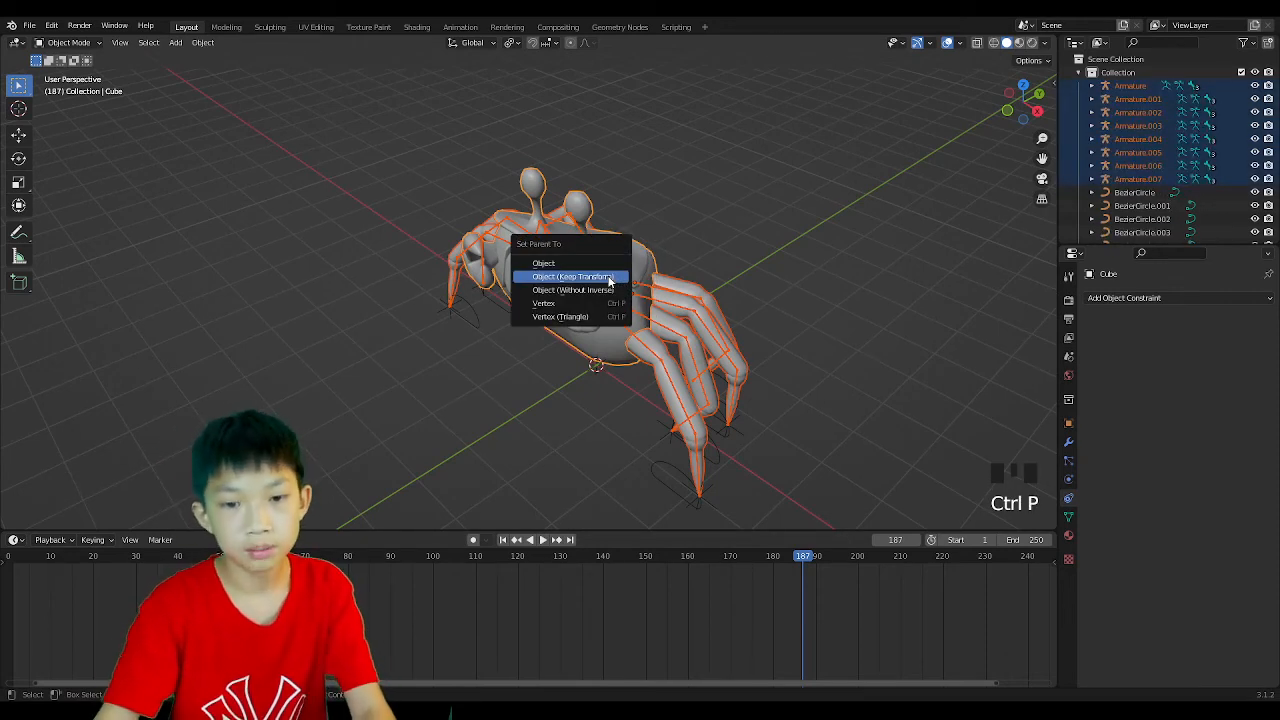
pyautogui.click(586, 266)
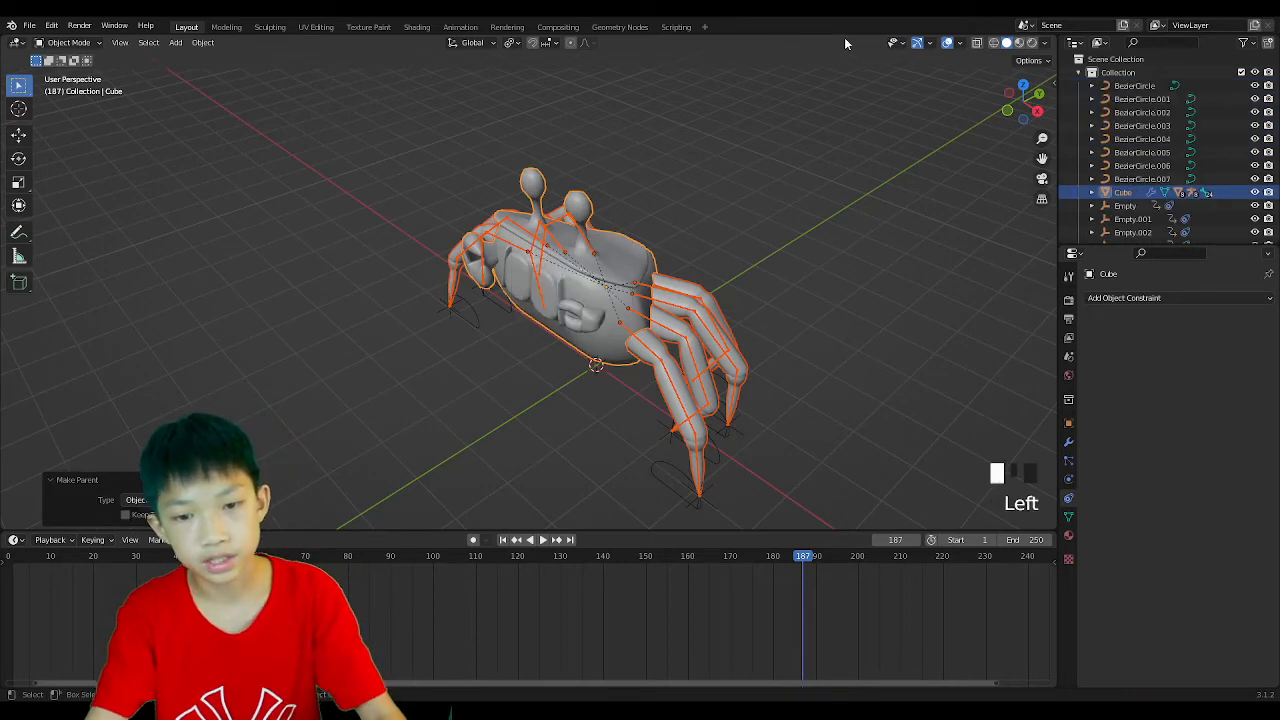
pyautogui.click(764, 251)
# Play the walk animation briefly with the viewport overlays hidden, stop it and show the overlays again.
pyautogui.moveTo(735, 246); pyautogui.dragTo(771, 237, button='middle')
pyautogui.scroll(-3, 764, 251)
pyautogui.press('space')
pyautogui.click(947, 42)
pyautogui.press('space')
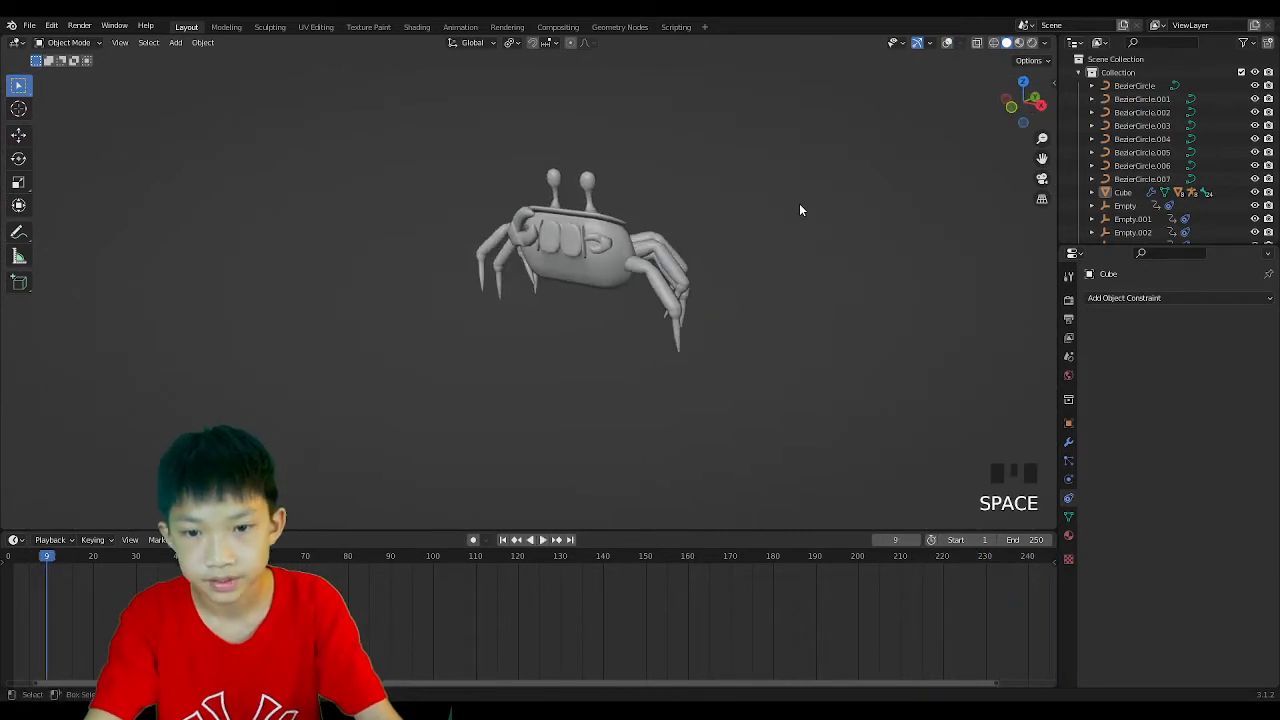
pyautogui.click(947, 42)
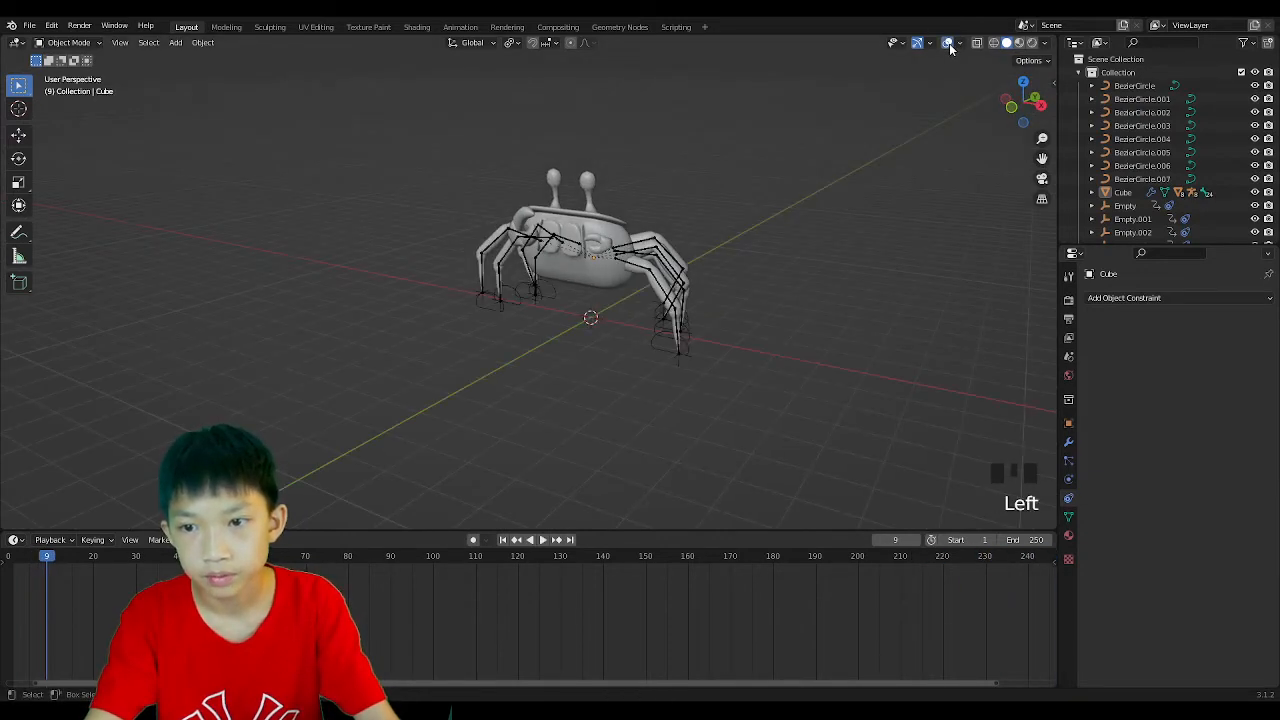
# Select the crab's body and test moving it freely to check how the parented legs follow.
pyautogui.moveTo(612, 224)
pyautogui.mouseDown(button='middle')
pyautogui.moveTo(636, 234)
pyautogui.moveTo(624, 226)
pyautogui.mouseUp(button='middle')
pyautogui.click(621, 224)
pyautogui.press('g')
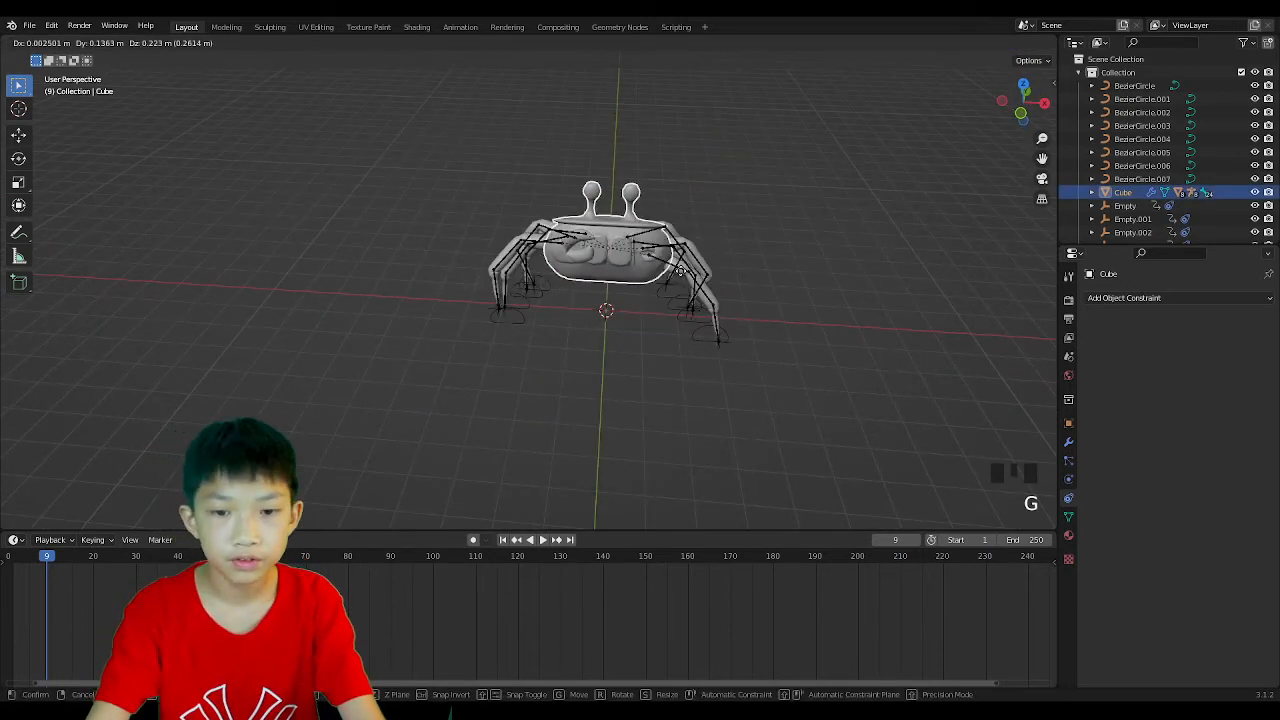
pyautogui.click(618, 216)
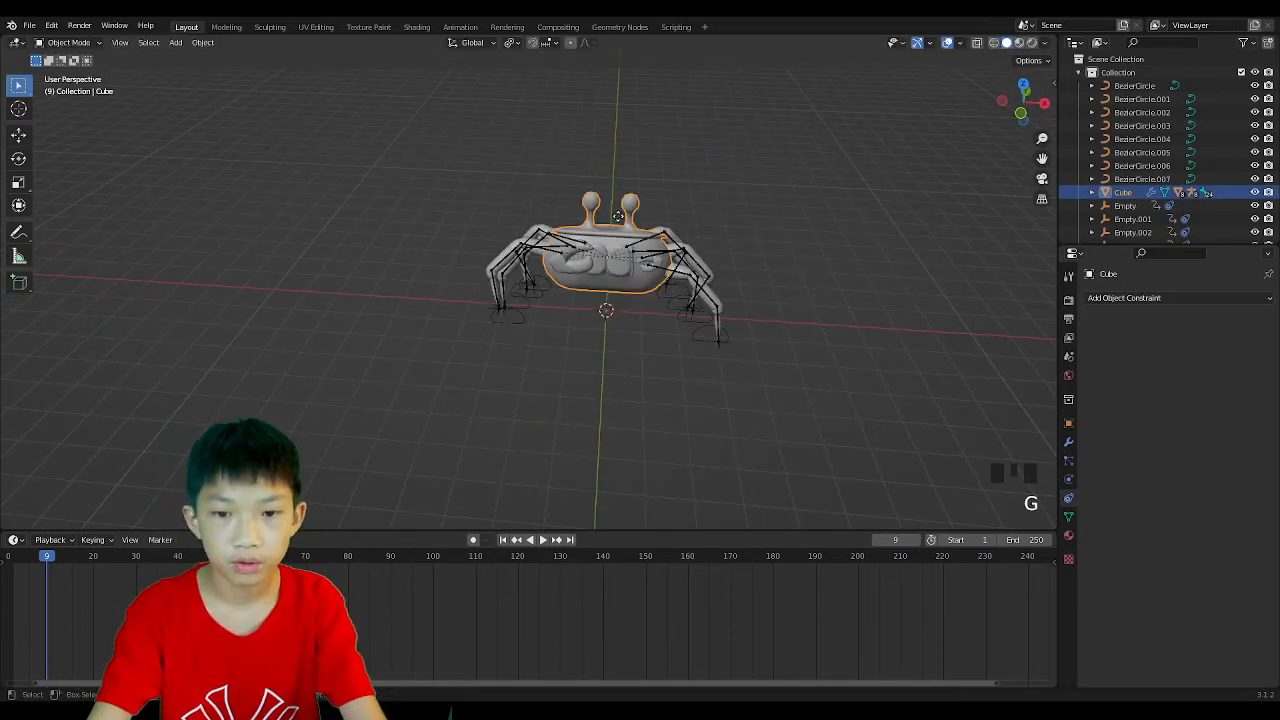
# Hide the viewport overlays, try moving the crab's body freely, and undo the move.
pyautogui.click(948, 42)
pyautogui.press('g')
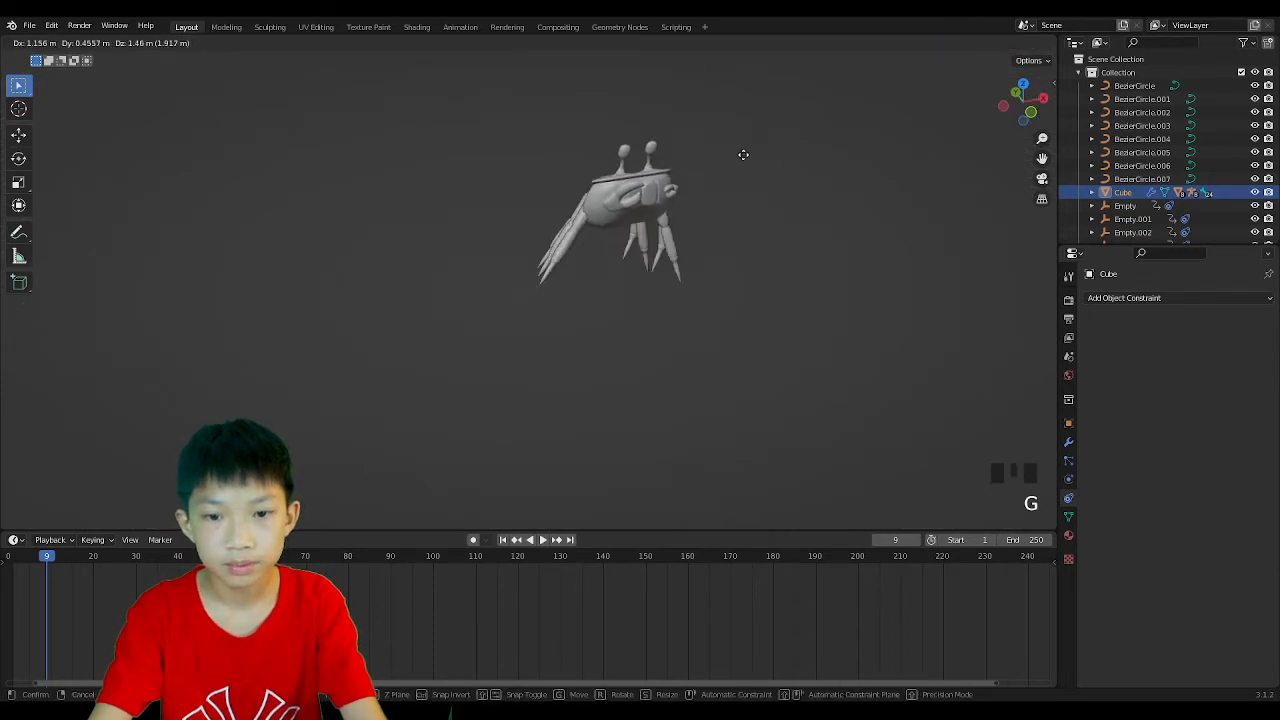
pyautogui.click(716, 245)
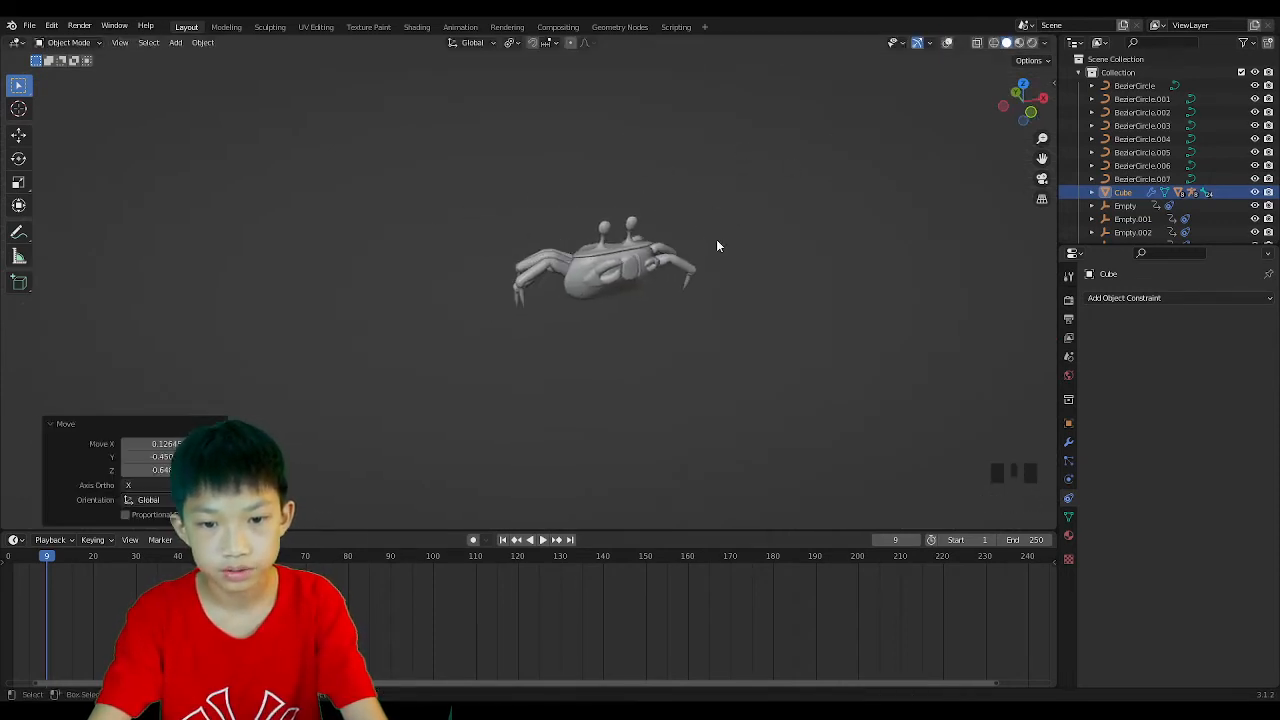
pyautogui.hotkey('ctrl', 'z')
# Try moving the crab's body while the animation plays, cancel the move, show the viewport overlays and stop playback.
pyautogui.press('space')
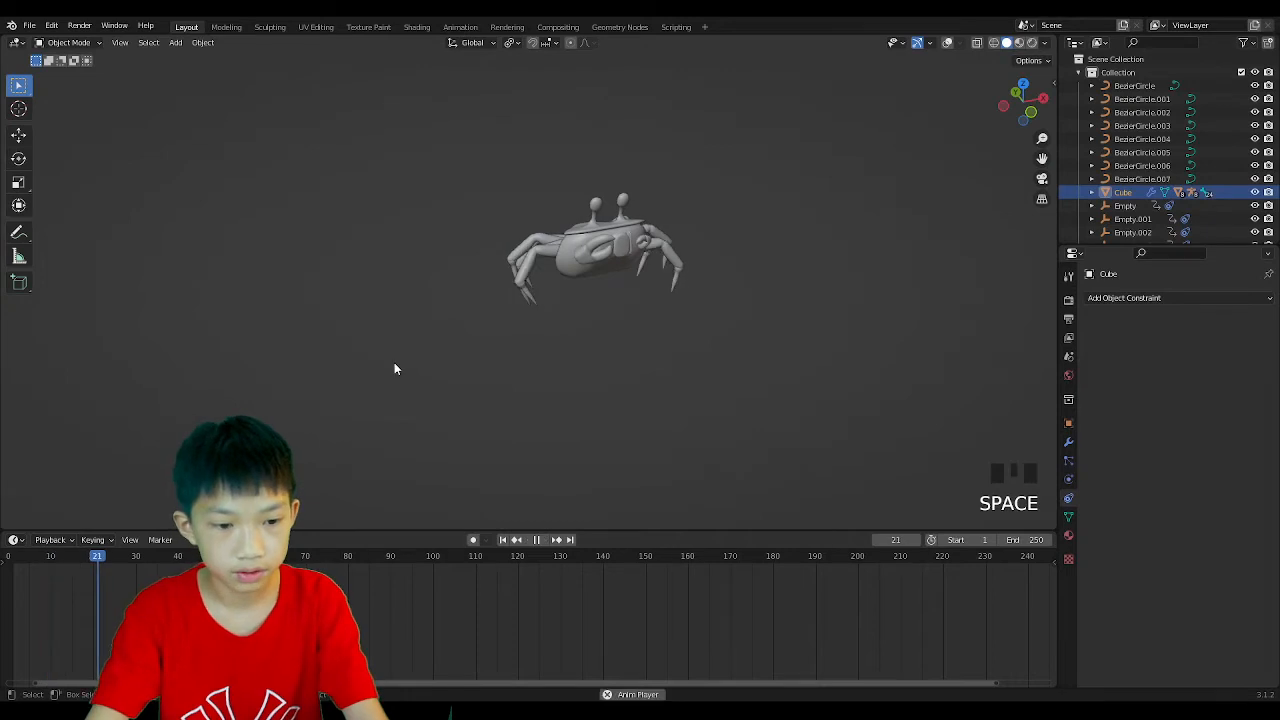
pyautogui.press('Left')
pyautogui.press('g')
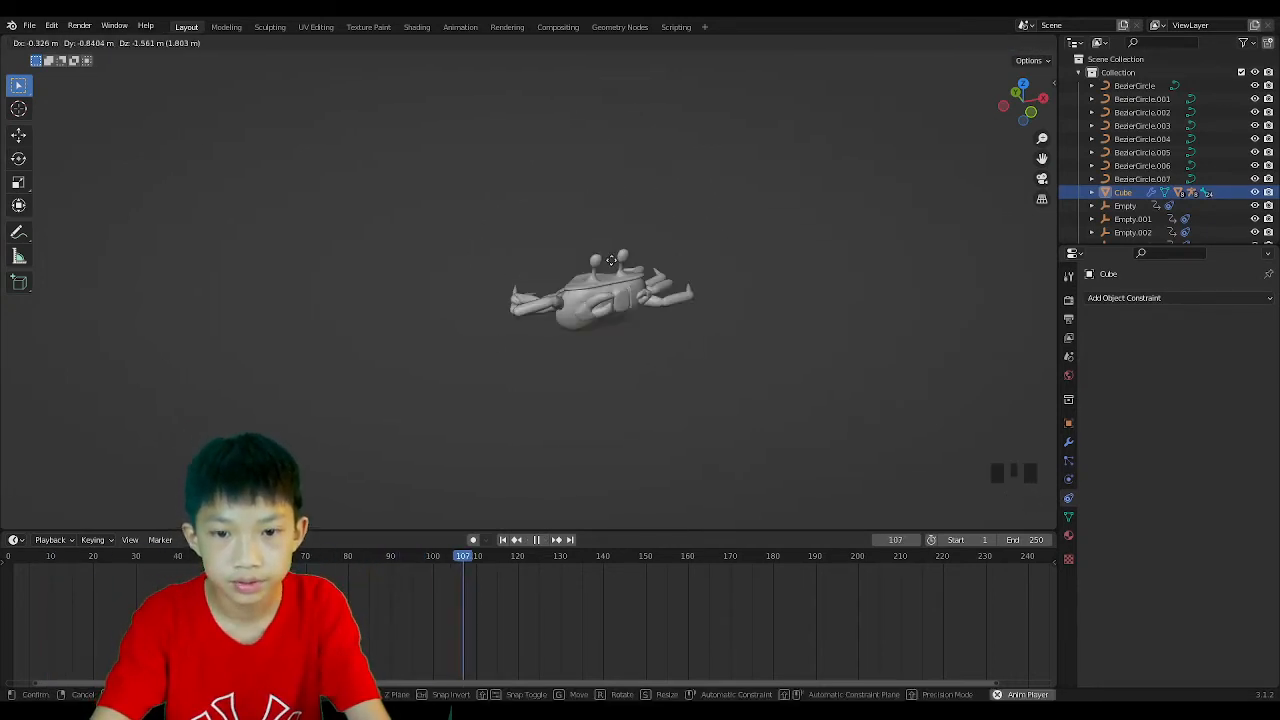
pyautogui.rightClick(615, 440)
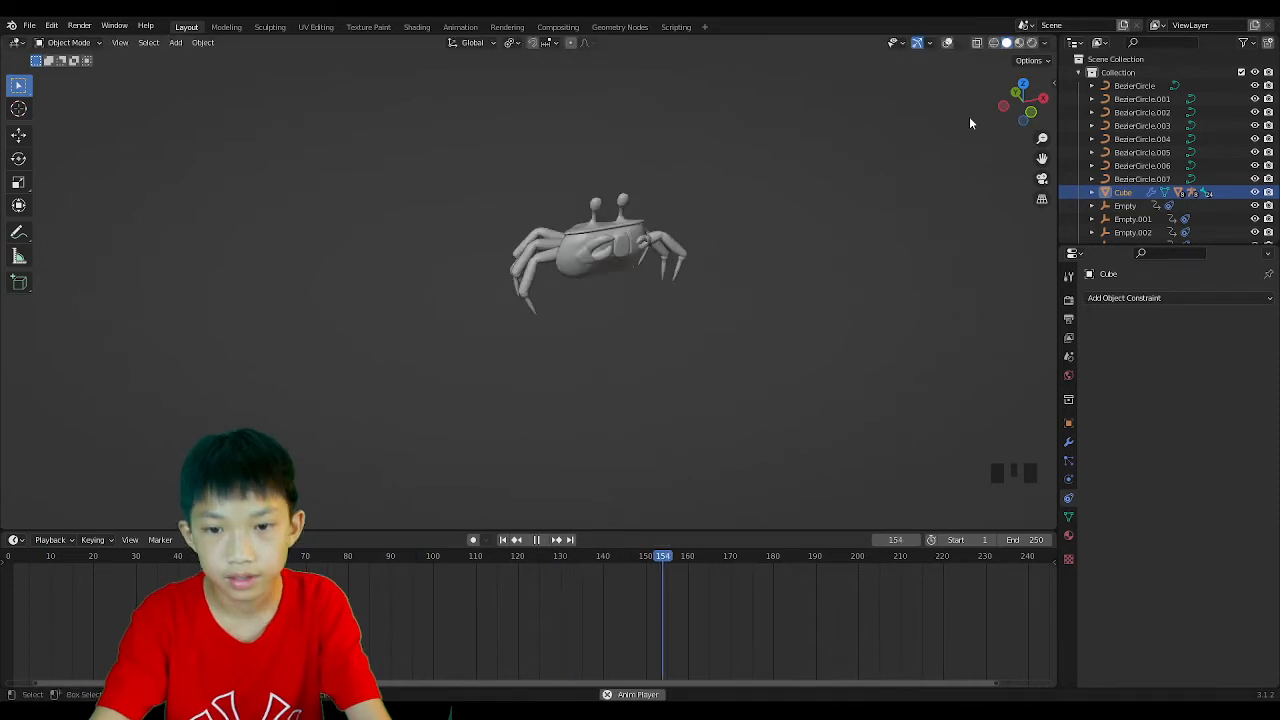
pyautogui.click(947, 43)
pyautogui.moveTo(797, 252); pyautogui.dragTo(795, 243, button='middle')
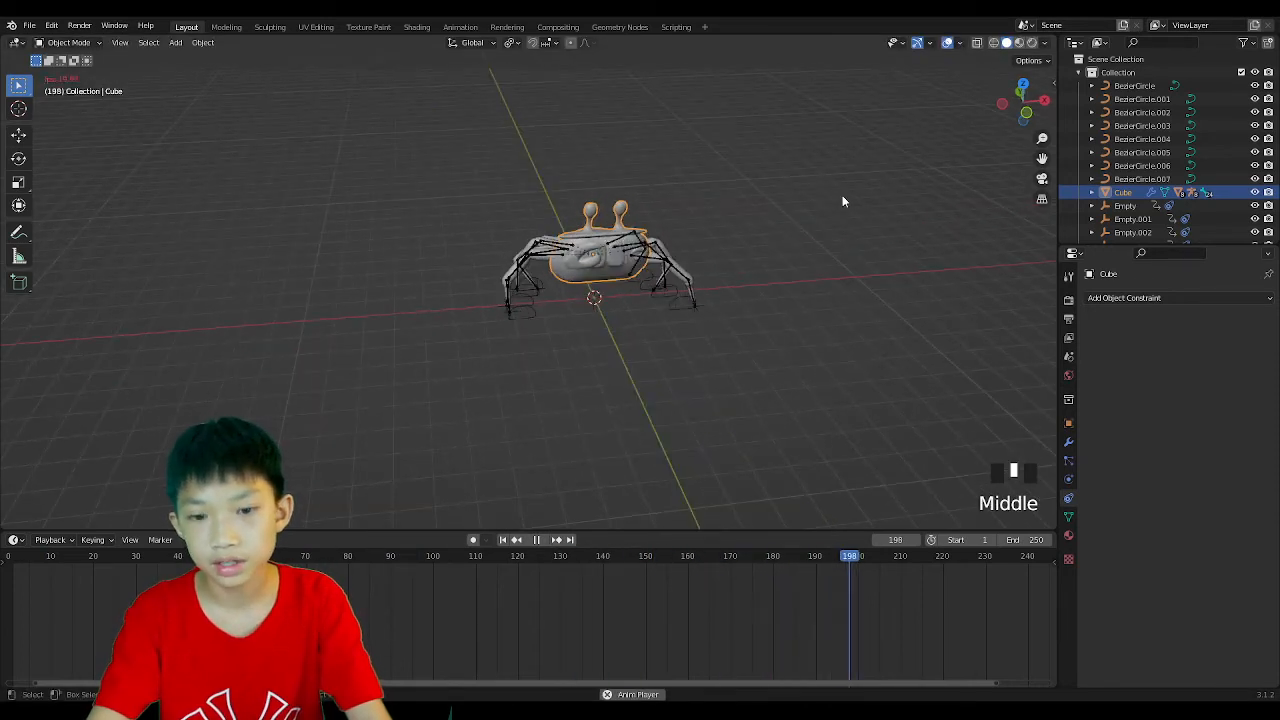
pyautogui.press('space')
# Go to frame 70 and look closely at the crab's body and leg armatures.
pyautogui.moveTo(852, 557); pyautogui.dragTo(305, 556)
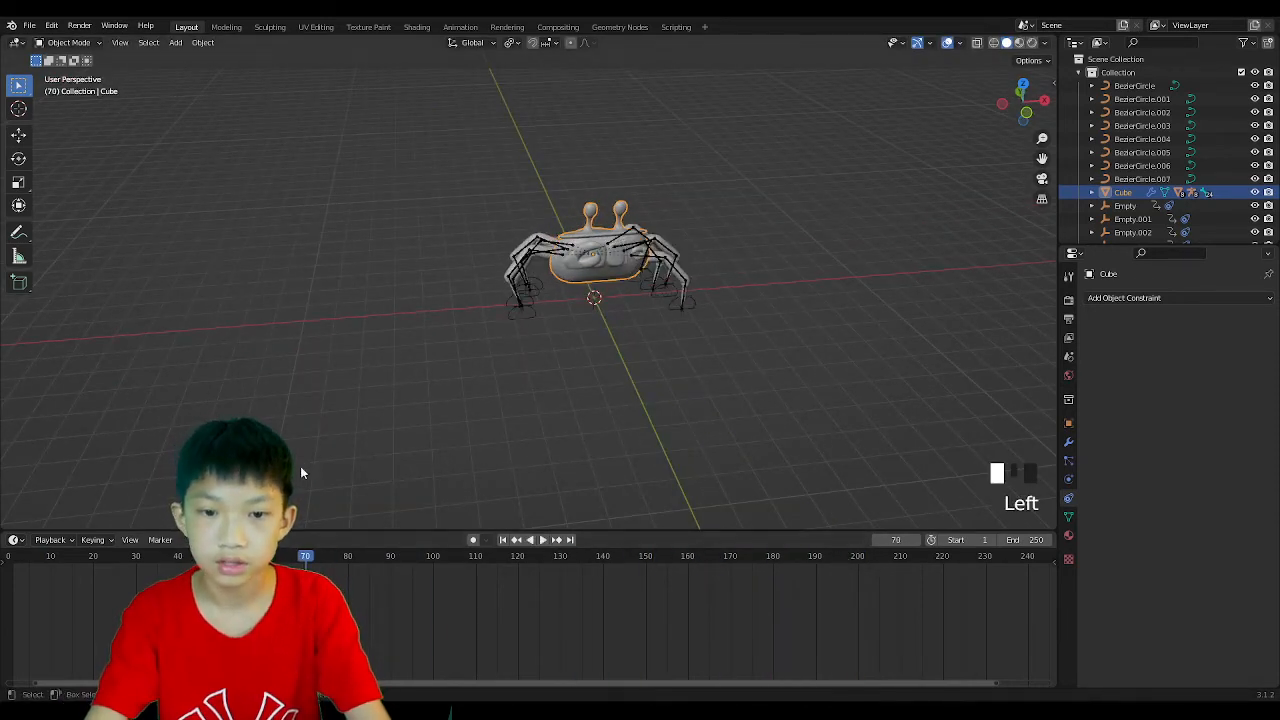
pyautogui.scroll(3, 674, 318)
pyautogui.scroll(1, 563, 375)
pyautogui.scroll(-1, 563, 375)
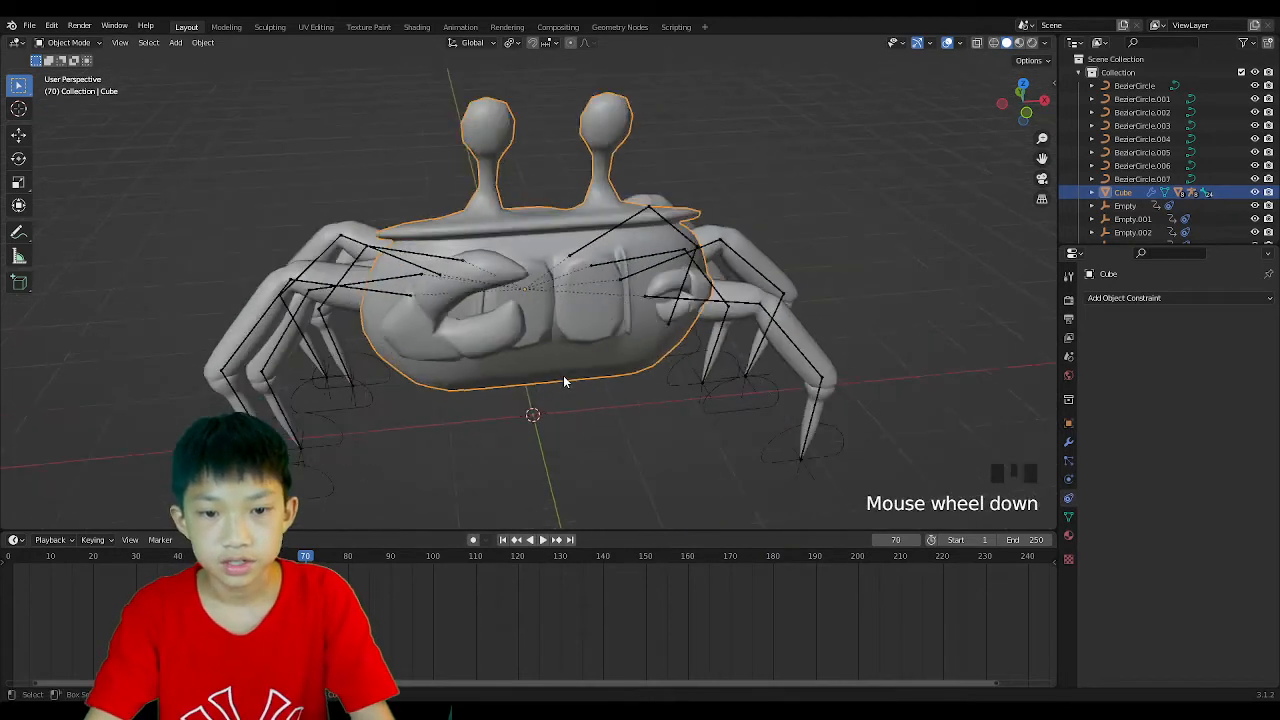
pyautogui.moveTo(563, 375); pyautogui.dragTo(556, 381, button='middle')
pyautogui.scroll(-2, 560, 376)
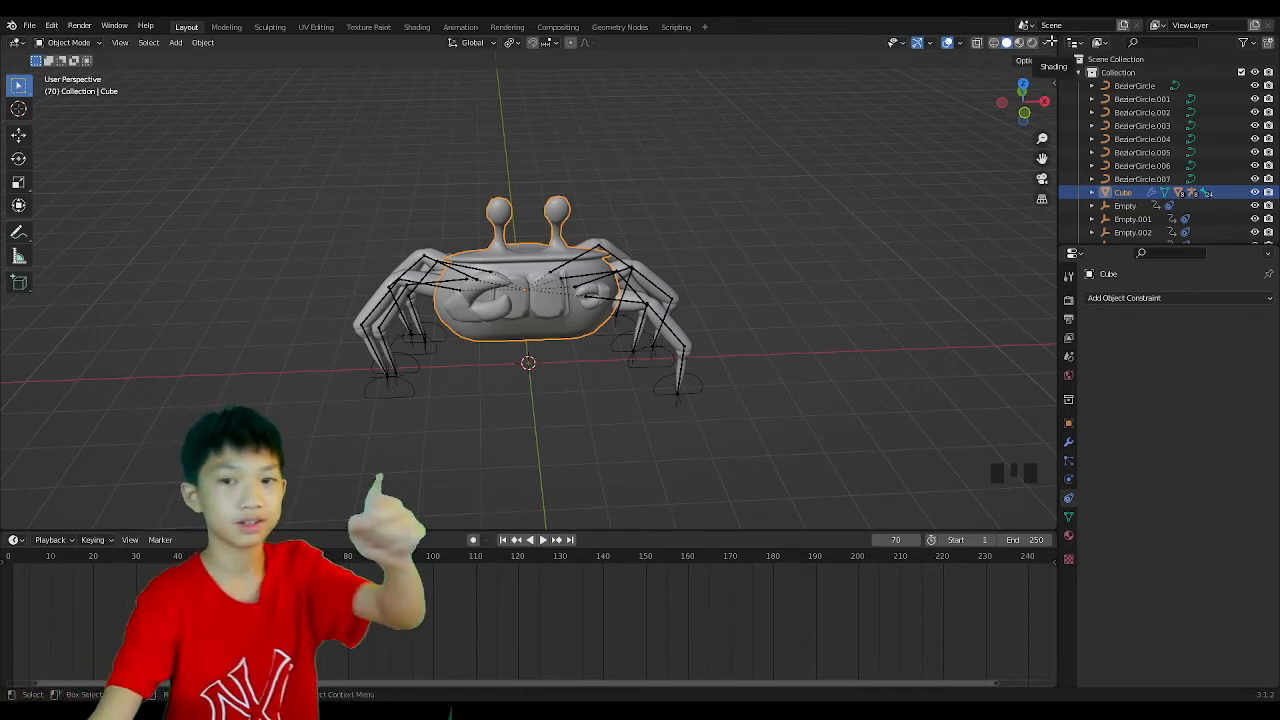
# Split the 3D viewport into two side-by-side areas and switch the second one to the Graph Editor.
pyautogui.moveTo(1052, 42); pyautogui.dragTo(538, 76)
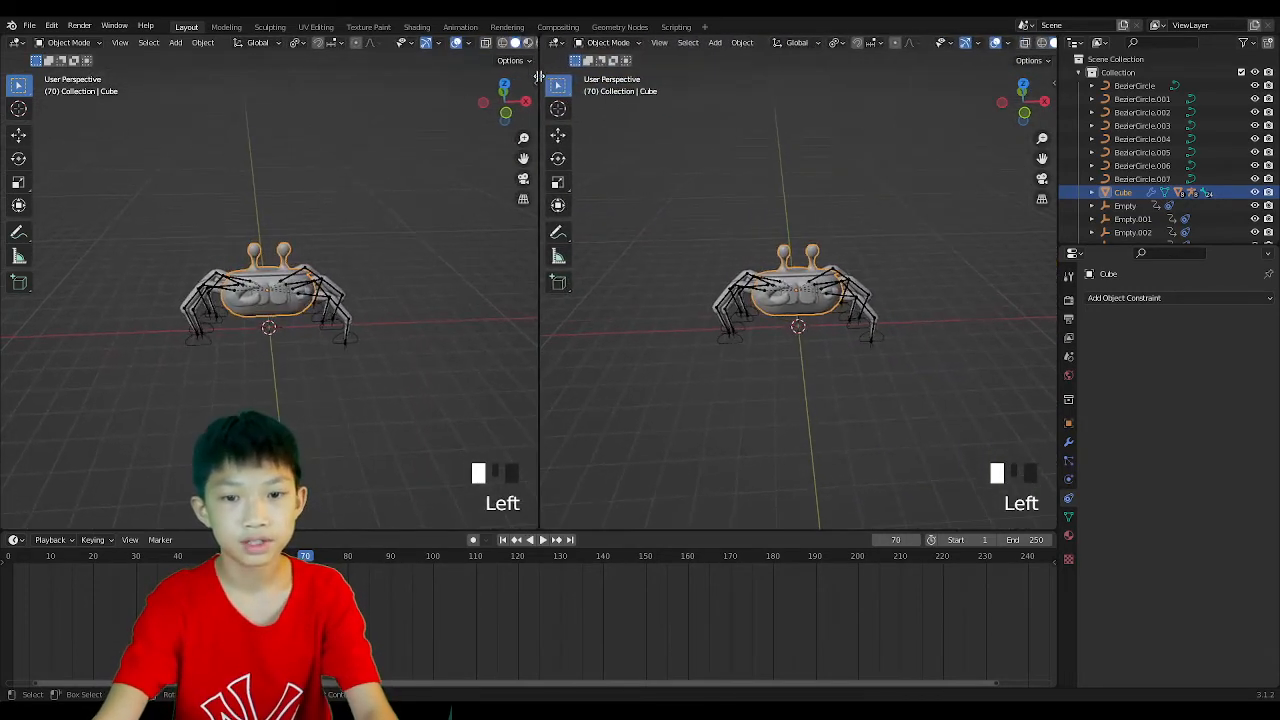
pyautogui.click(555, 43)
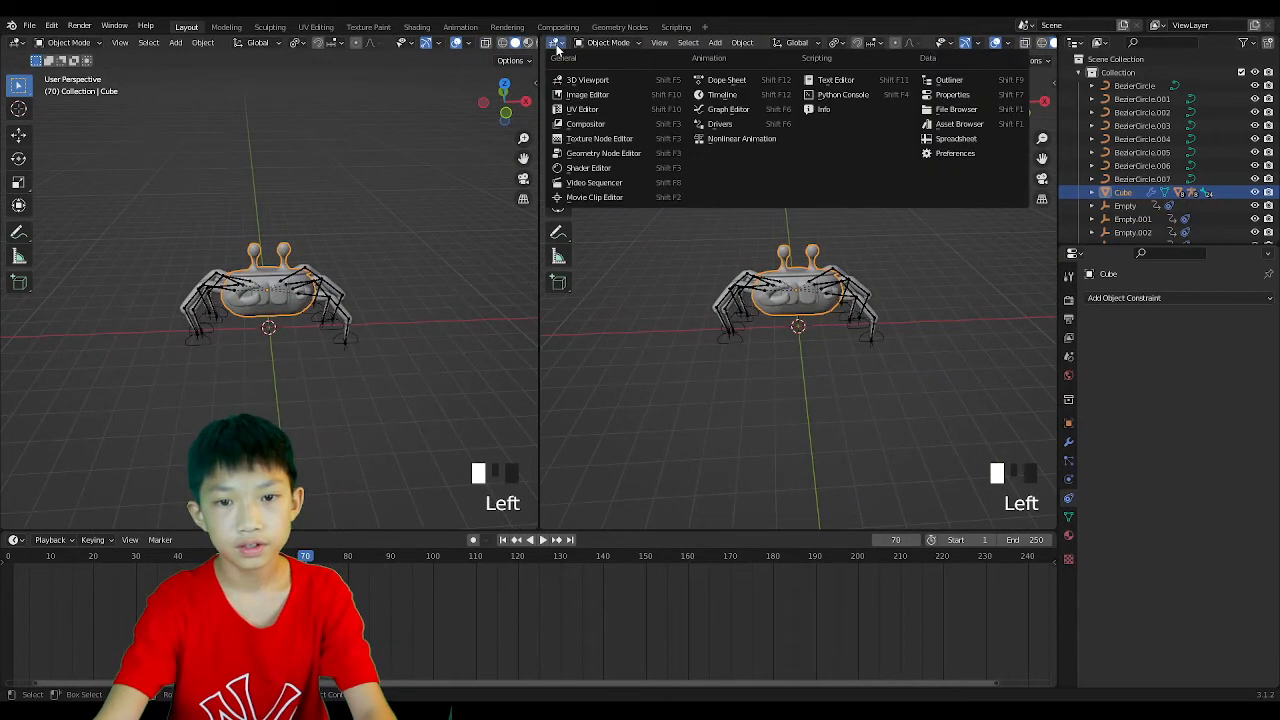
pyautogui.press('Escape')
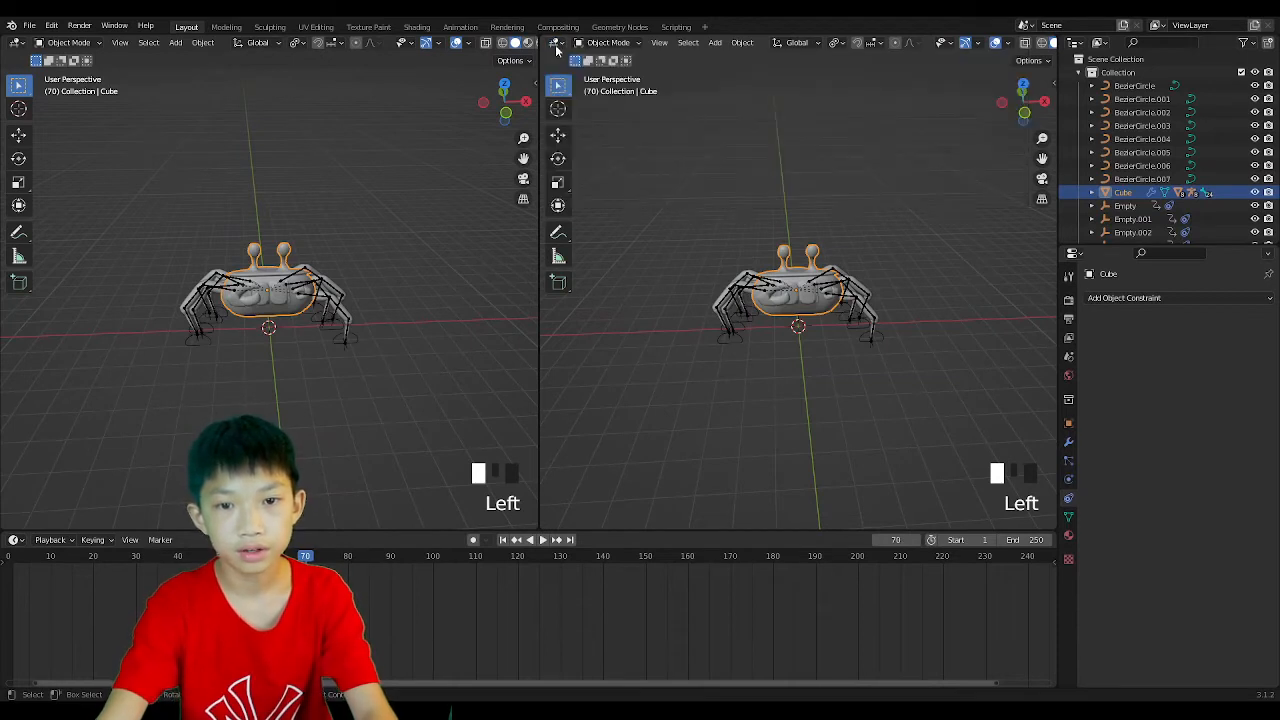
pyautogui.click(555, 44)
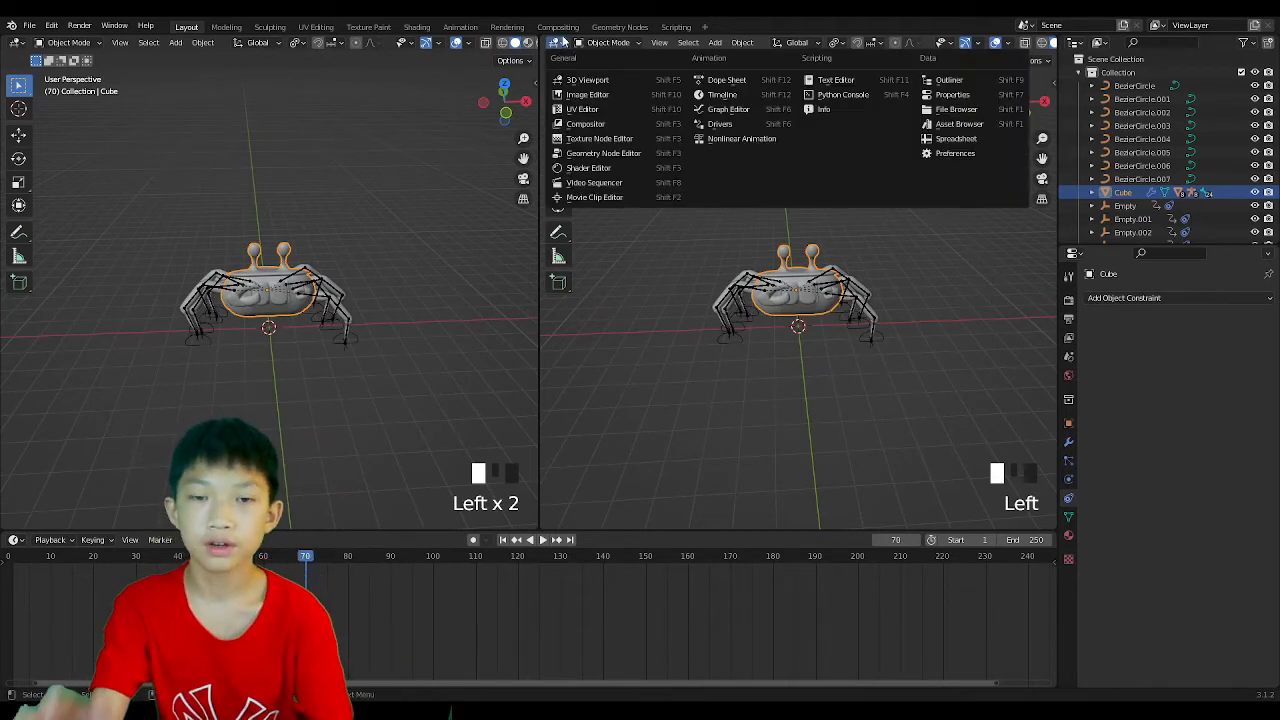
pyautogui.click(563, 42)
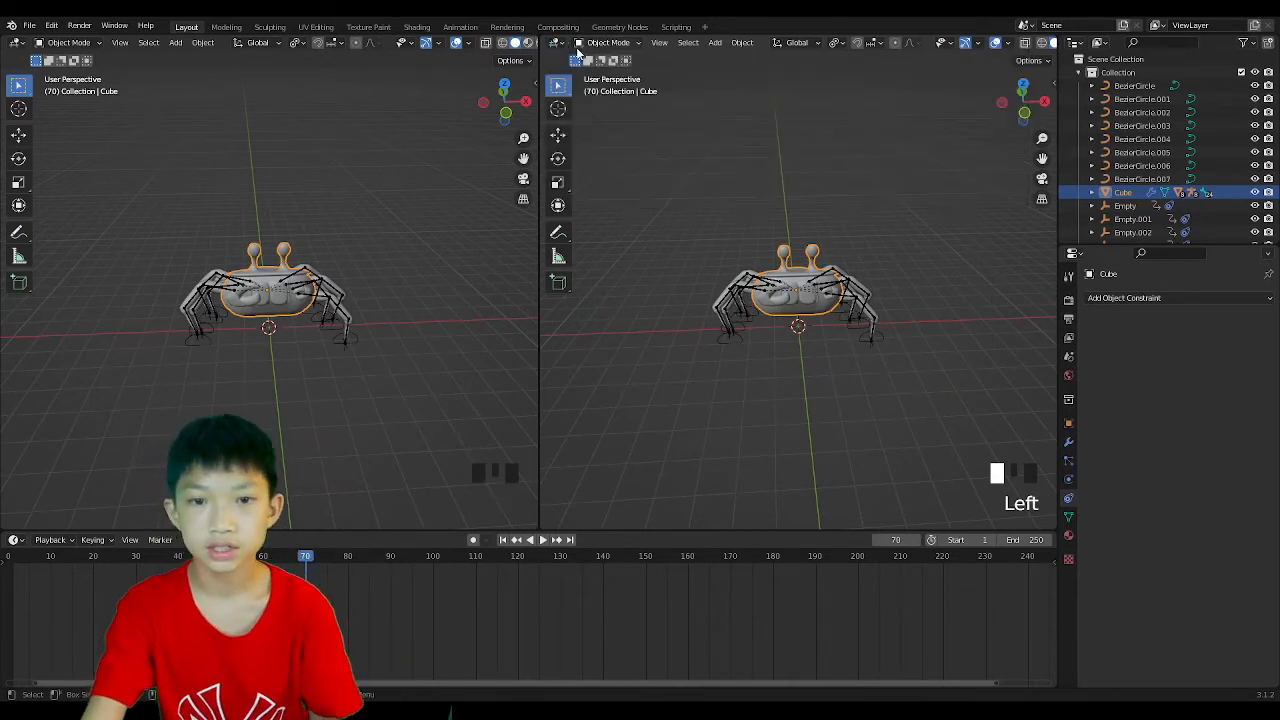
pyautogui.click(556, 43)
pyautogui.click(714, 110)
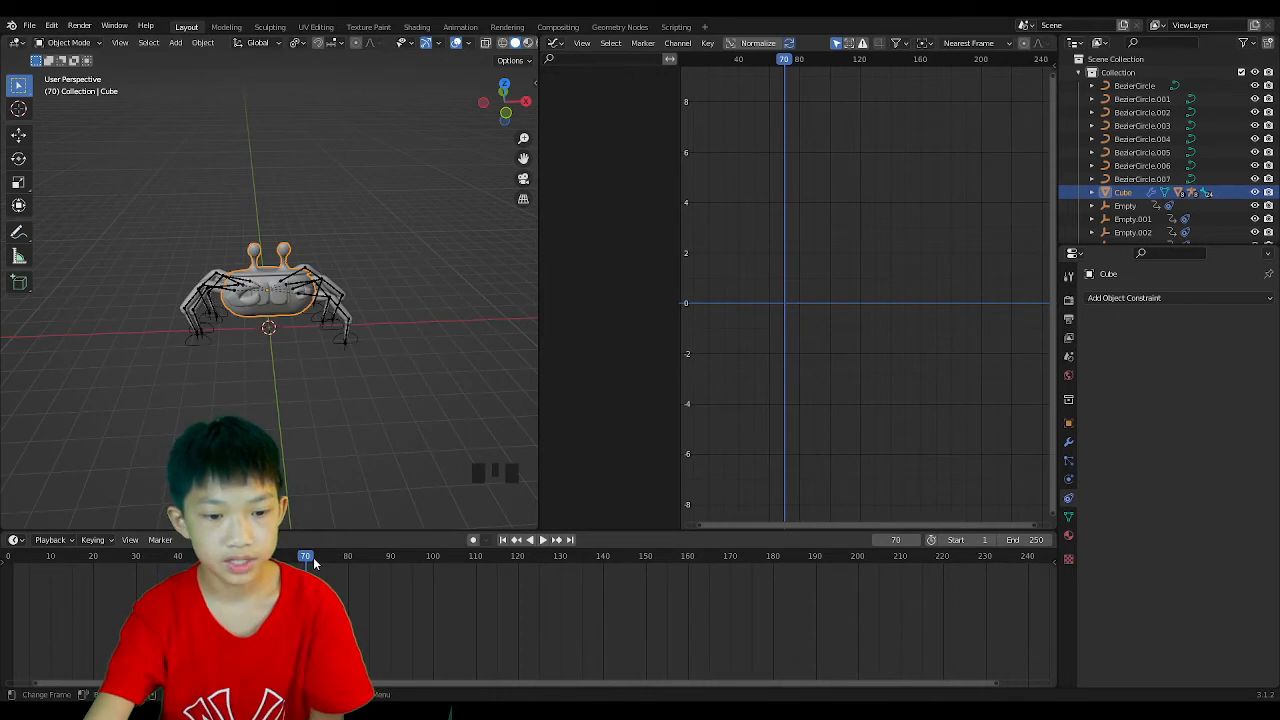
# Go to frame 1 and insert a Location & Rotation keyframe on the crab's body.
pyautogui.moveTo(311, 558); pyautogui.dragTo(13, 568)
pyautogui.press('space')
pyautogui.scroll(3, 300, 395)
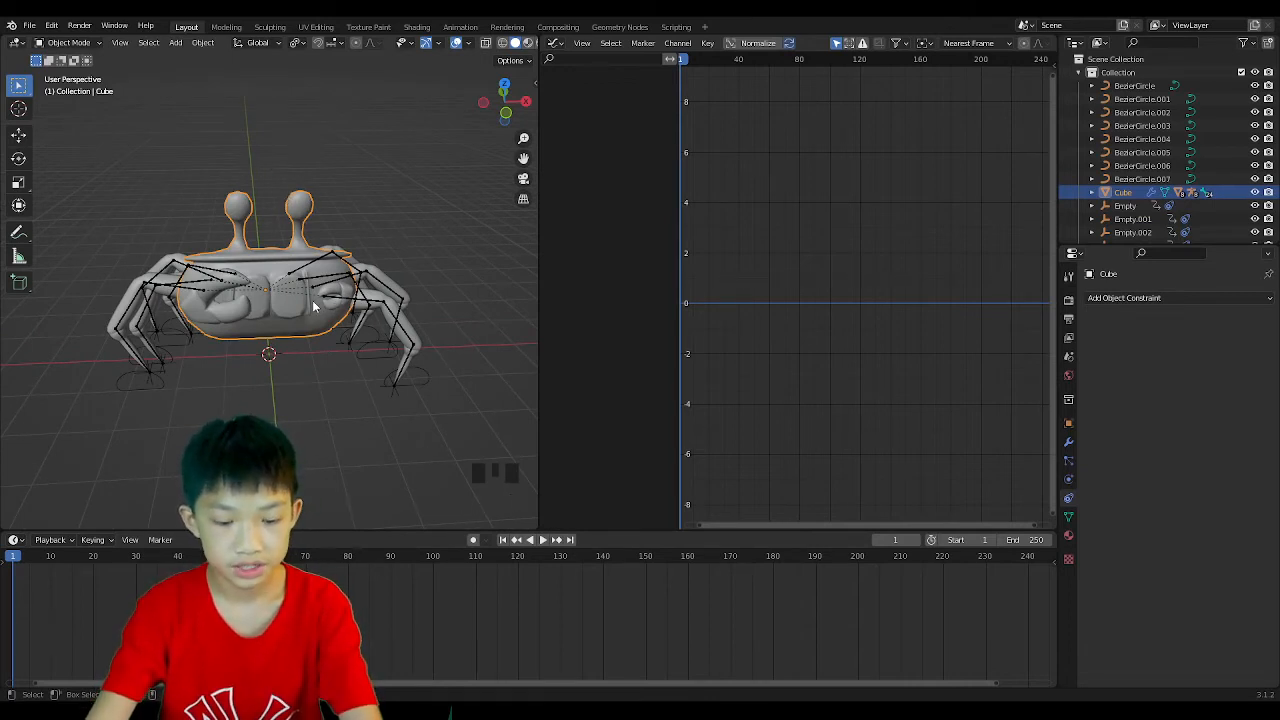
pyautogui.press('i')
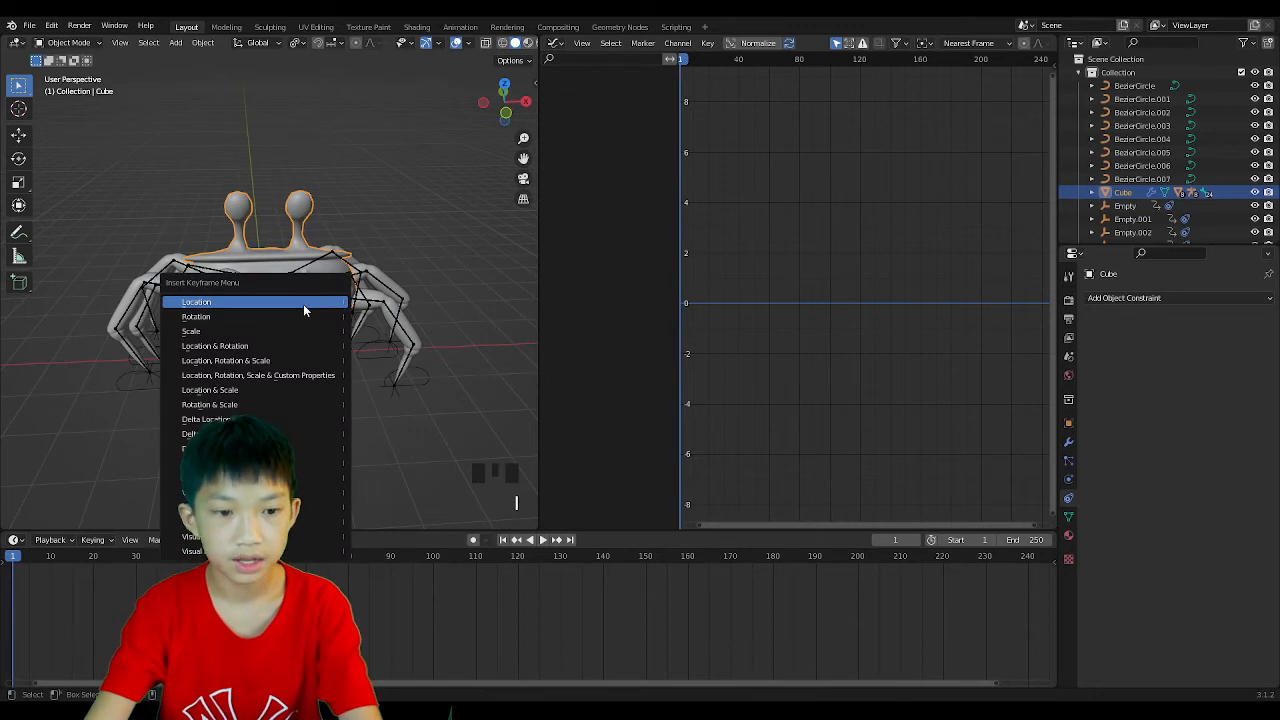
pyautogui.click(250, 346)
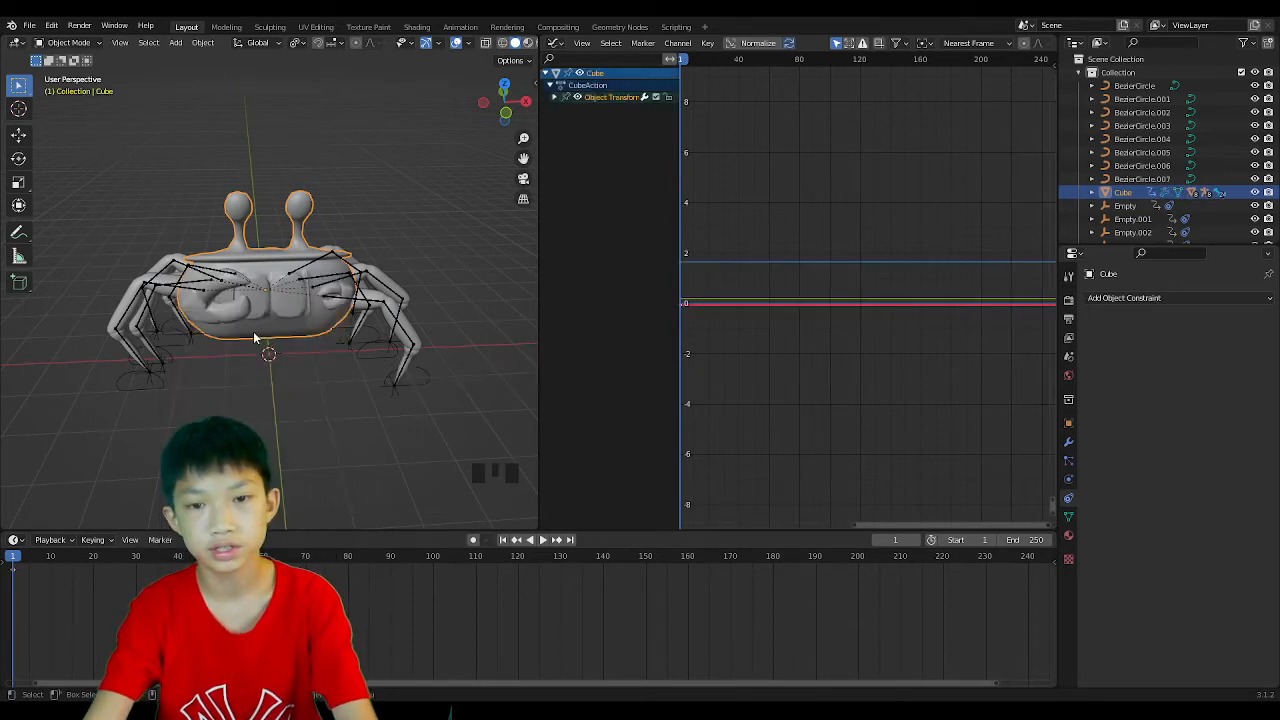
# Expand the body's Object Transforms channels in the Graph Editor and add a Noise modifier to the X Location curve.
pyautogui.click(555, 97)
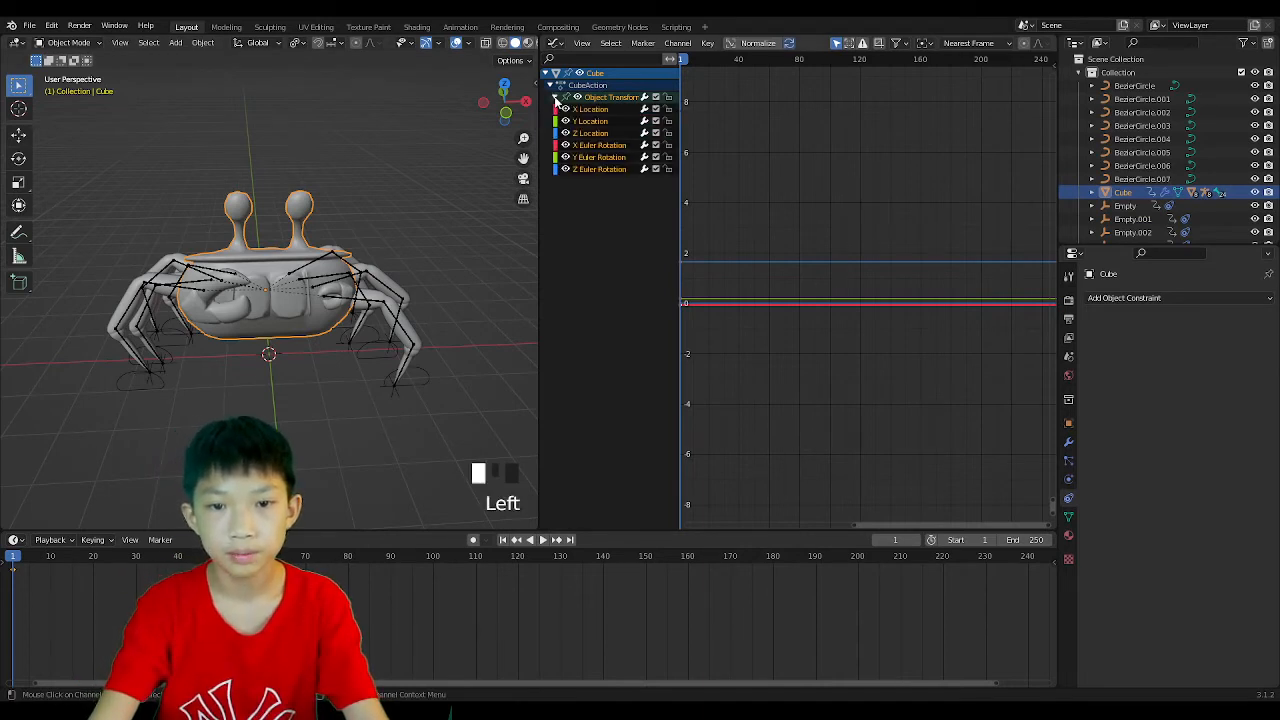
pyautogui.click(594, 110)
pyautogui.click(595, 121)
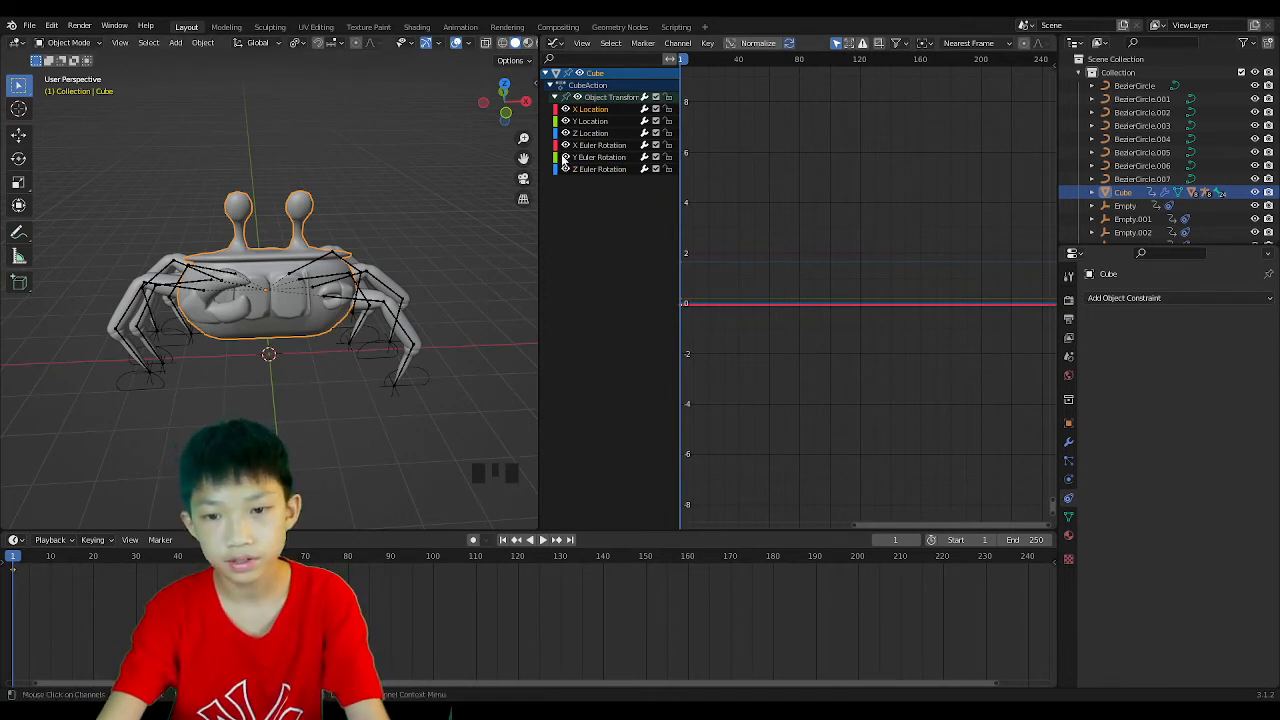
pyautogui.press('n')
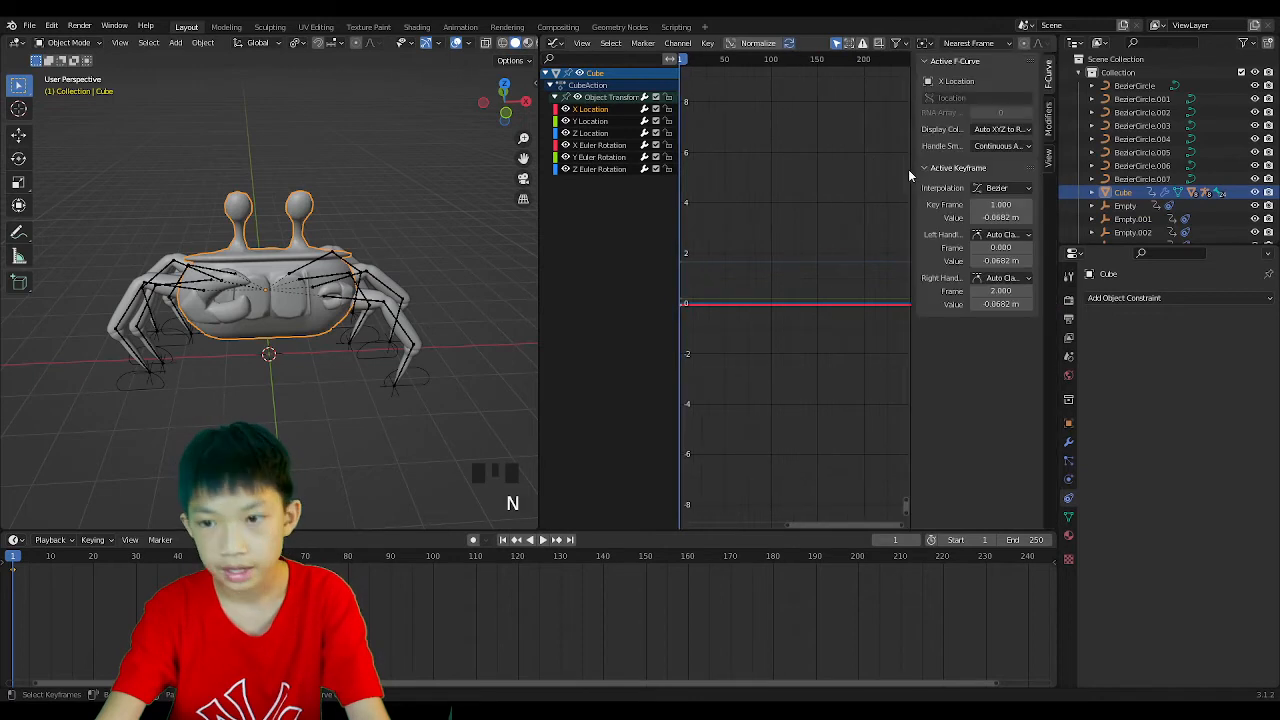
pyautogui.click(1047, 120)
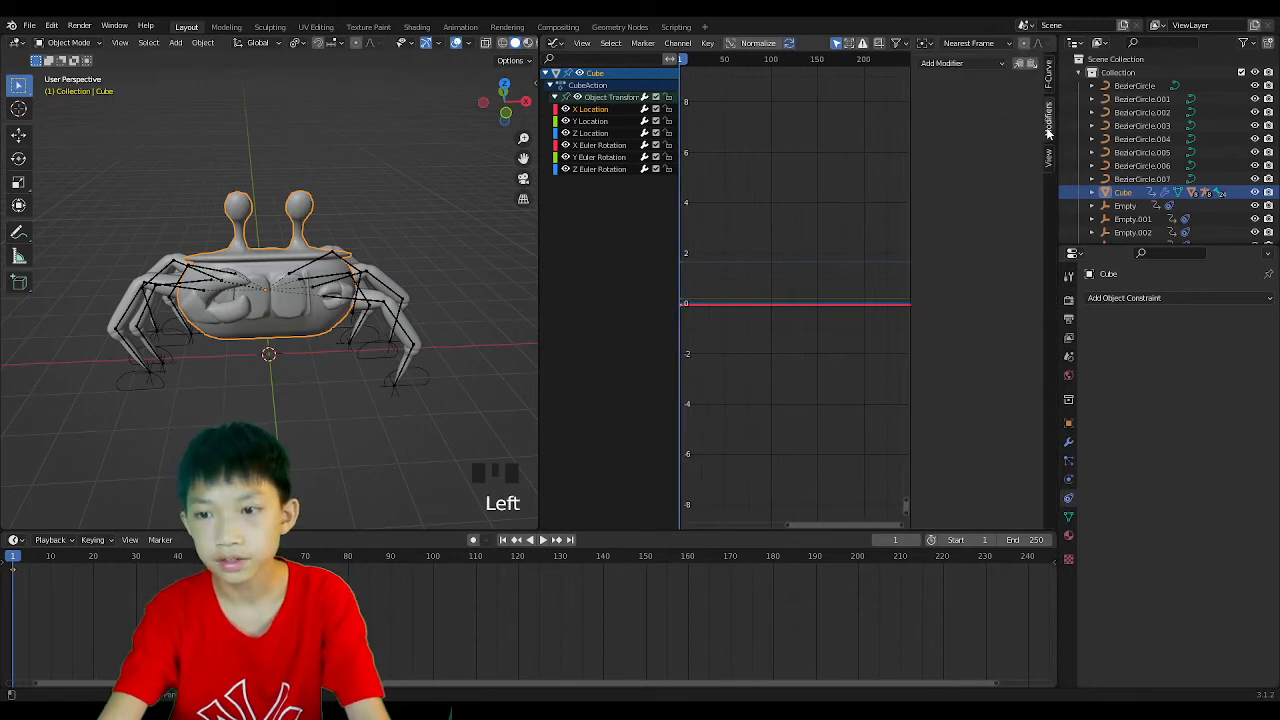
pyautogui.click(973, 66)
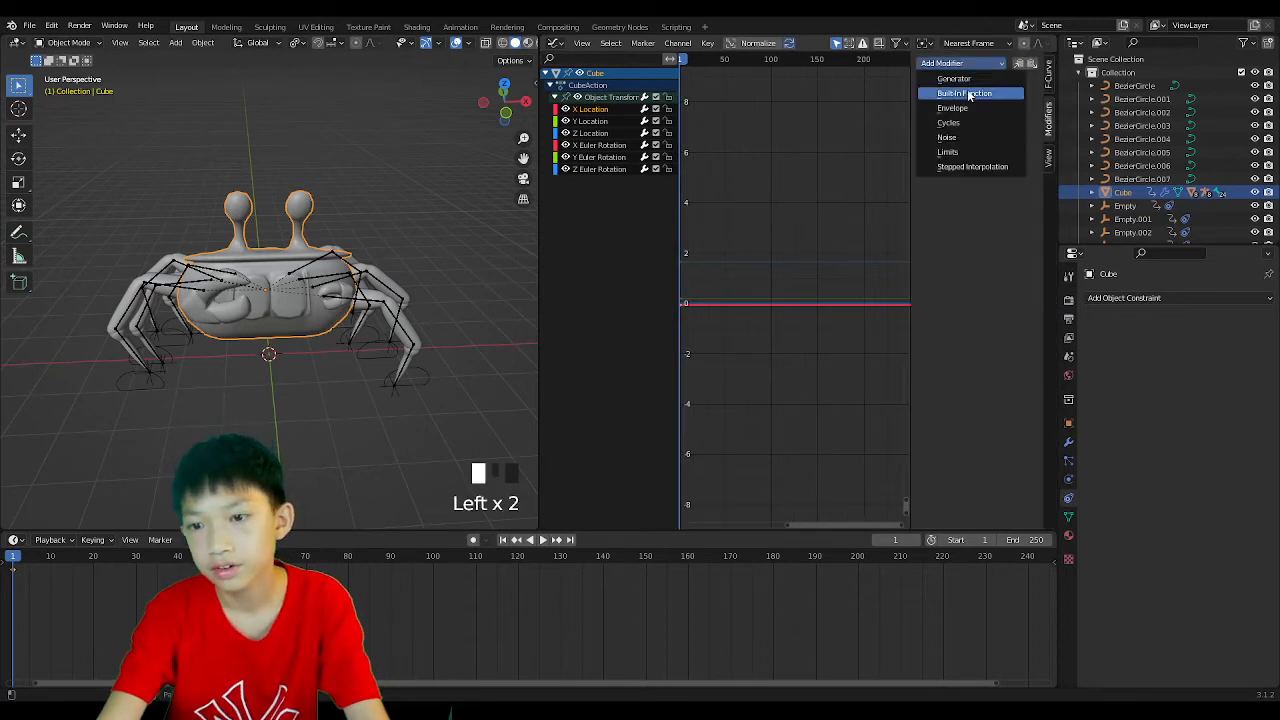
pyautogui.click(966, 140)
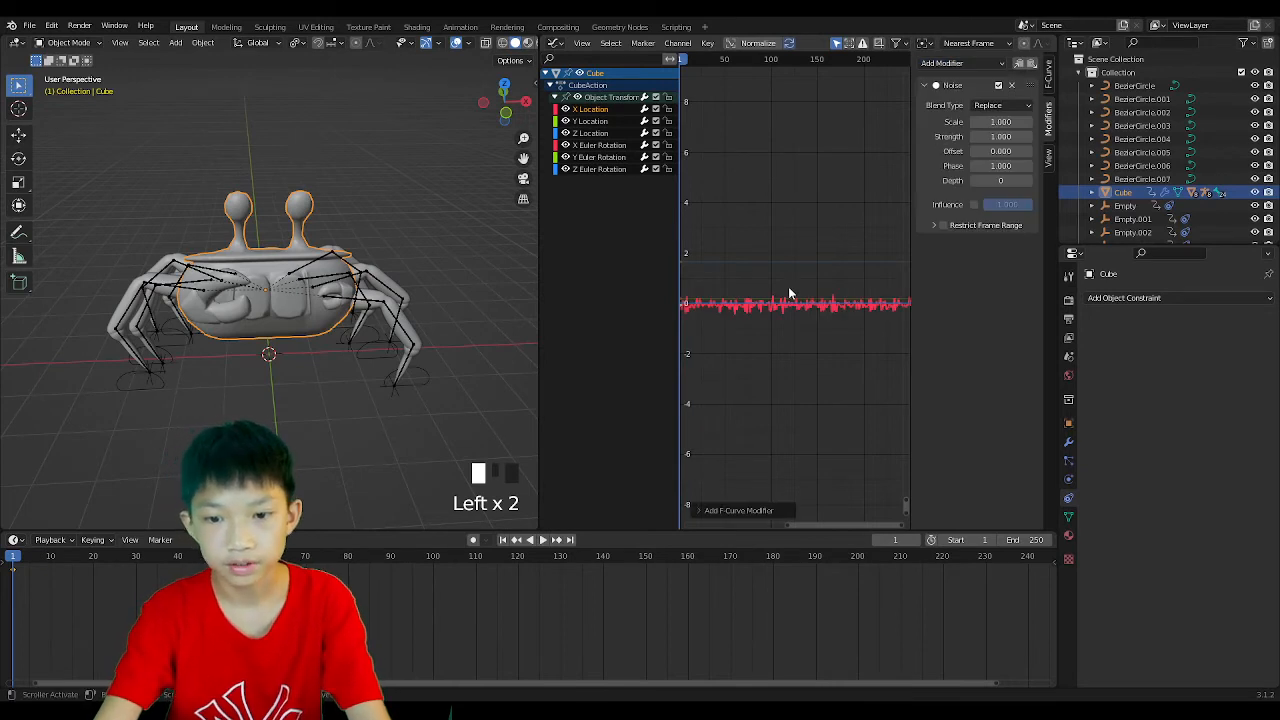
# Set the X Location Noise modifier's scale to 6.3 and strength to 15.8, and play the animation to judge the motion.
pyautogui.scroll(2, 788, 293)
pyautogui.scroll(3, 790, 296)
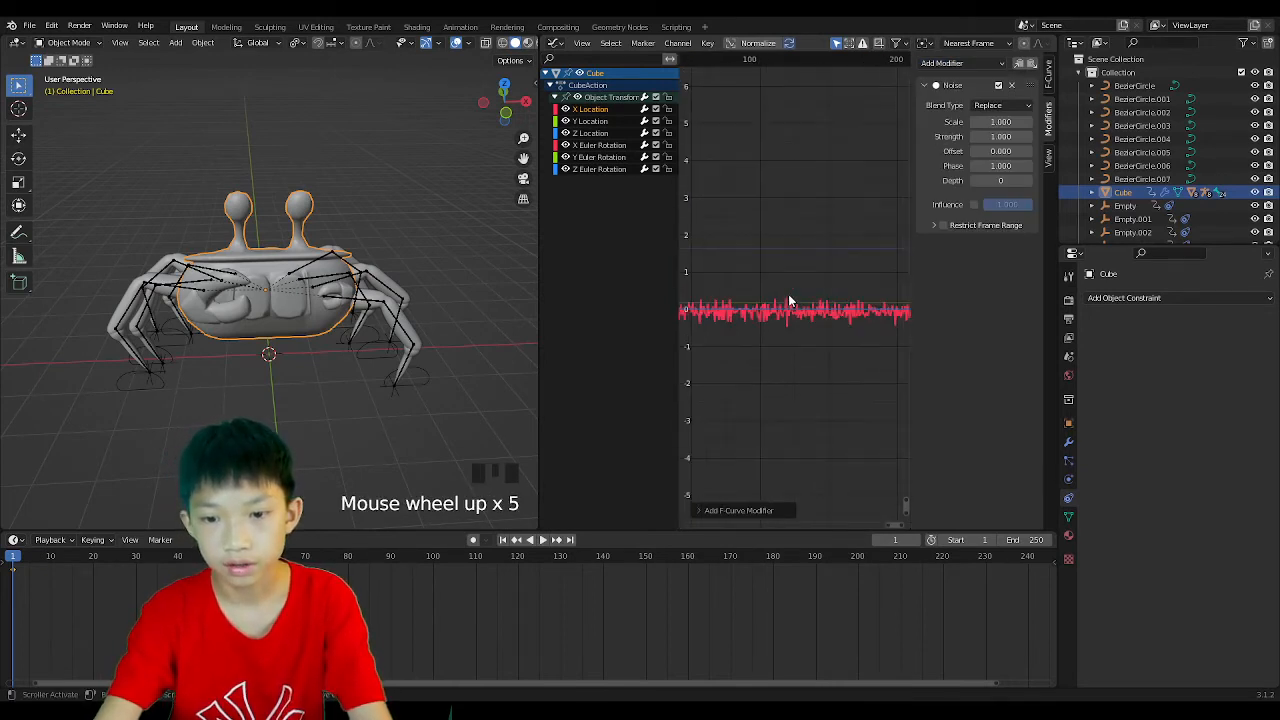
pyautogui.scroll(-5, 766, 305)
pyautogui.scroll(-1, 716, 296)
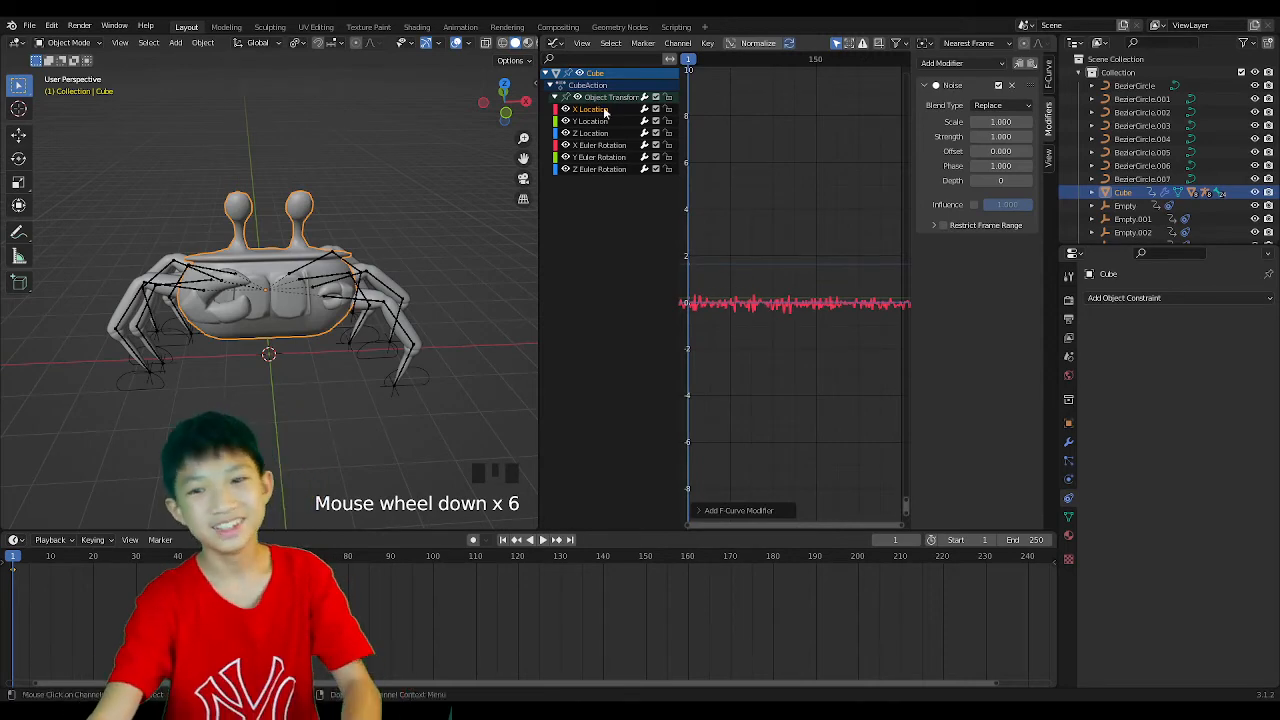
pyautogui.press('space')
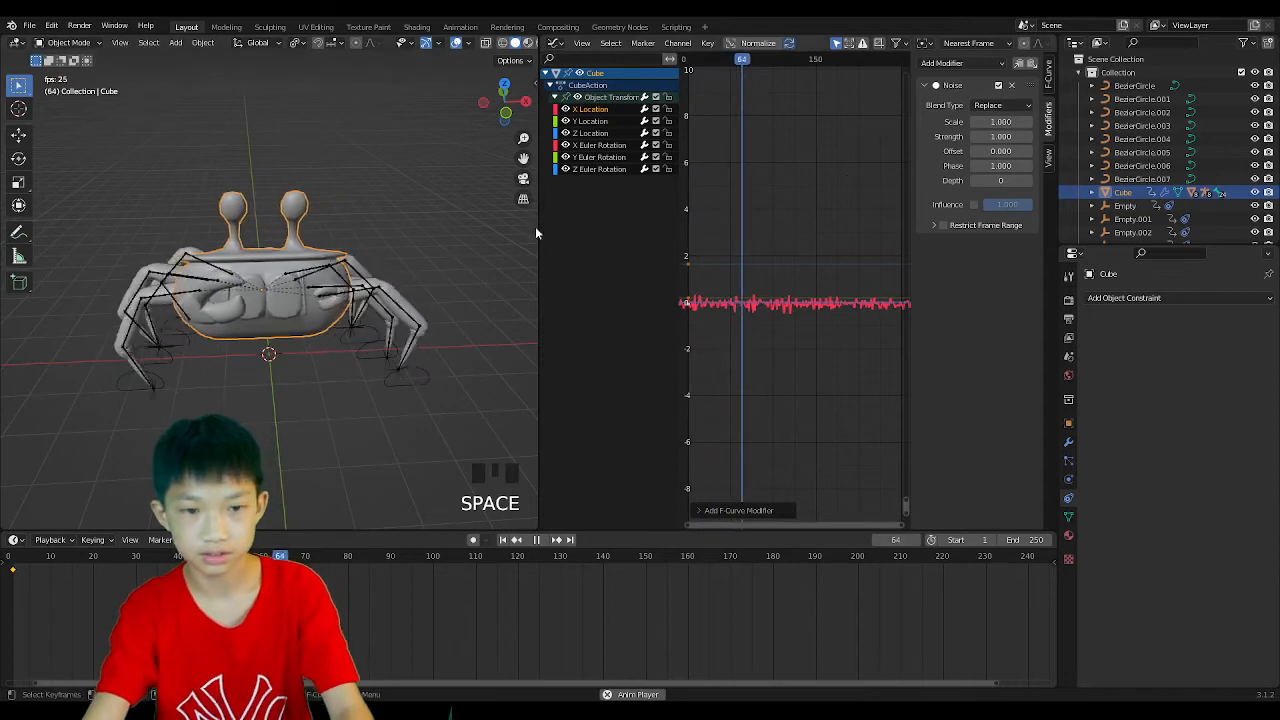
pyautogui.press('space')
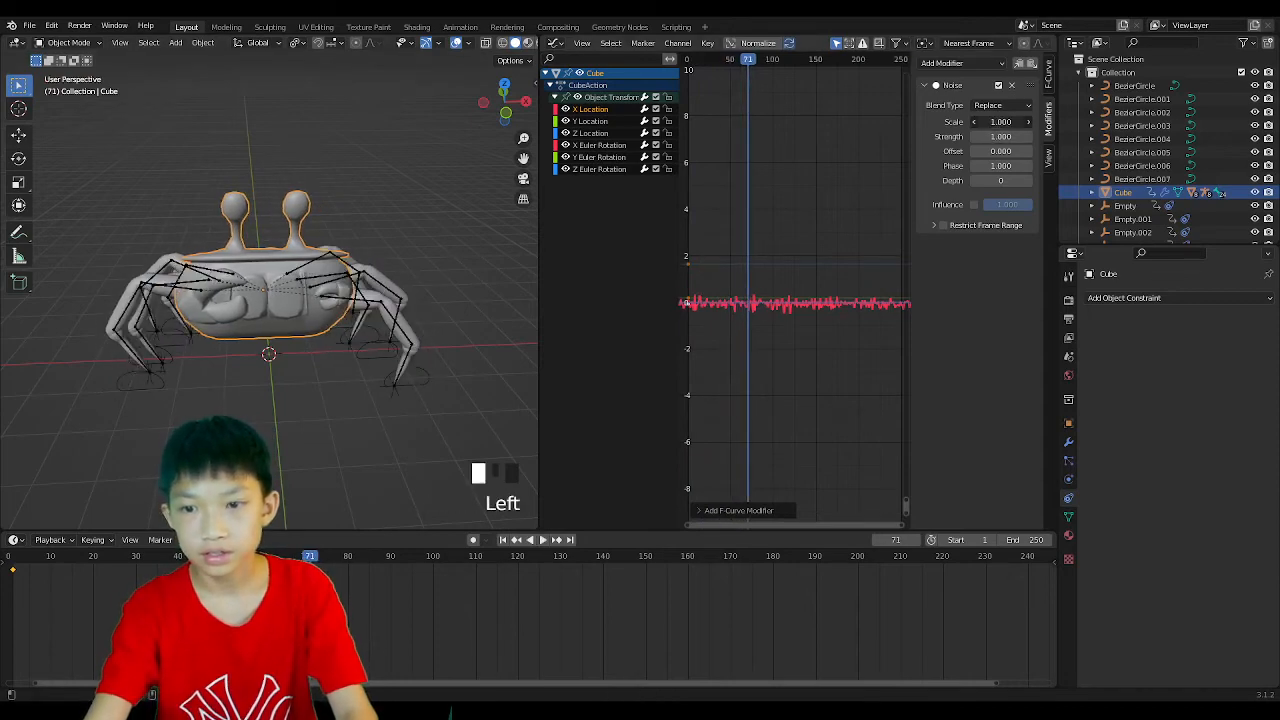
pyautogui.moveTo(1001, 122); pyautogui.dragTo(1072, 136)
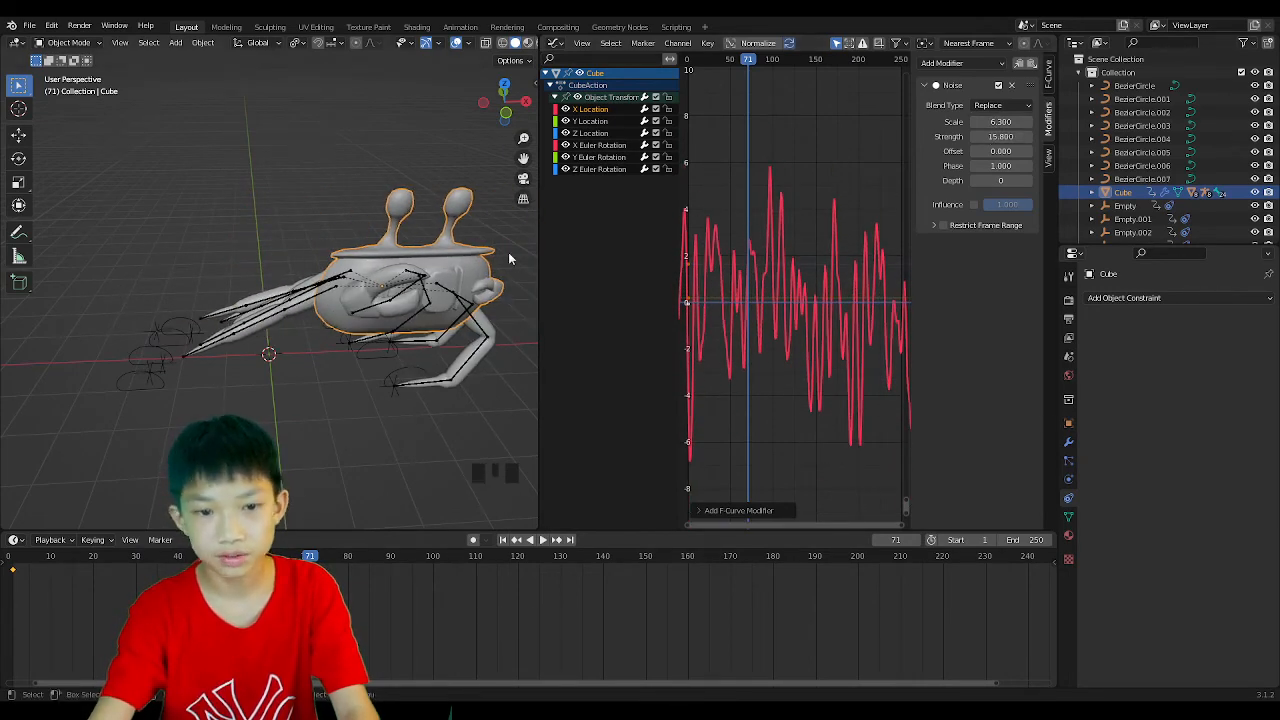
pyautogui.press('space')
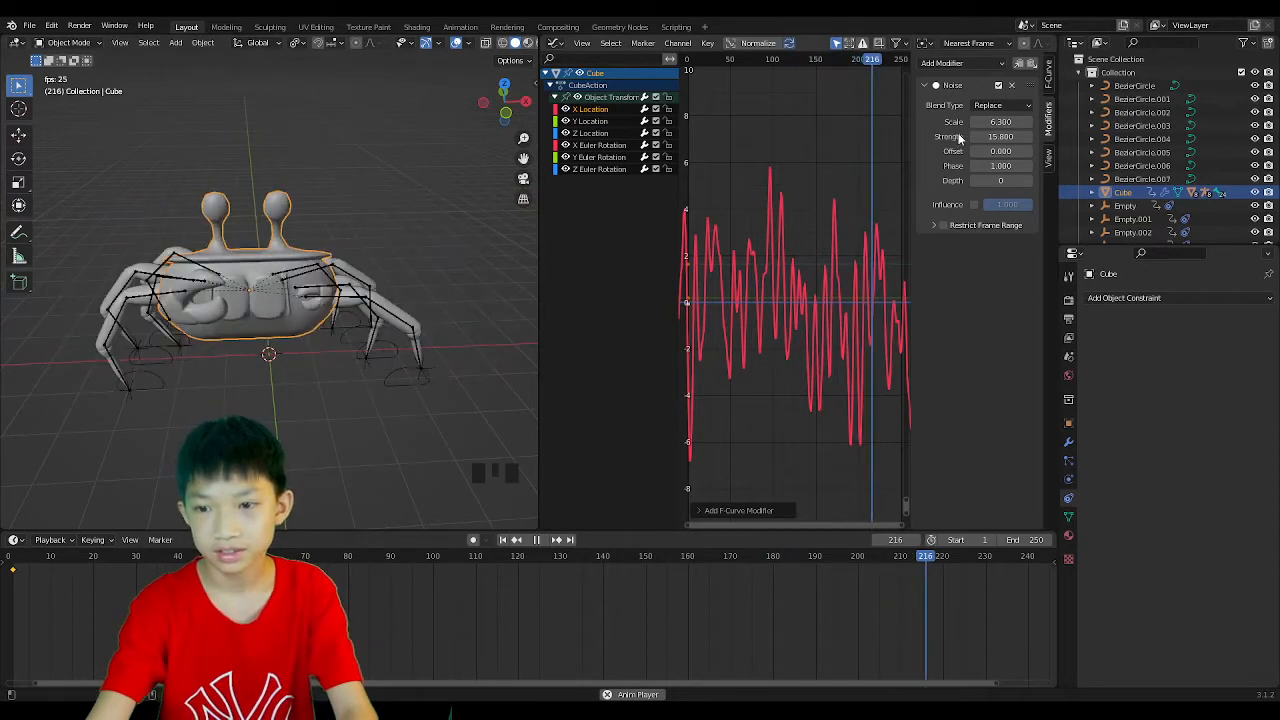
pyautogui.press('space')
# Lower the X Location noise strength, trying 0.5 and 0.1 before settling on 0.78, and play back the crab's sway.
pyautogui.moveTo(1000, 136); pyautogui.dragTo(960, 136)
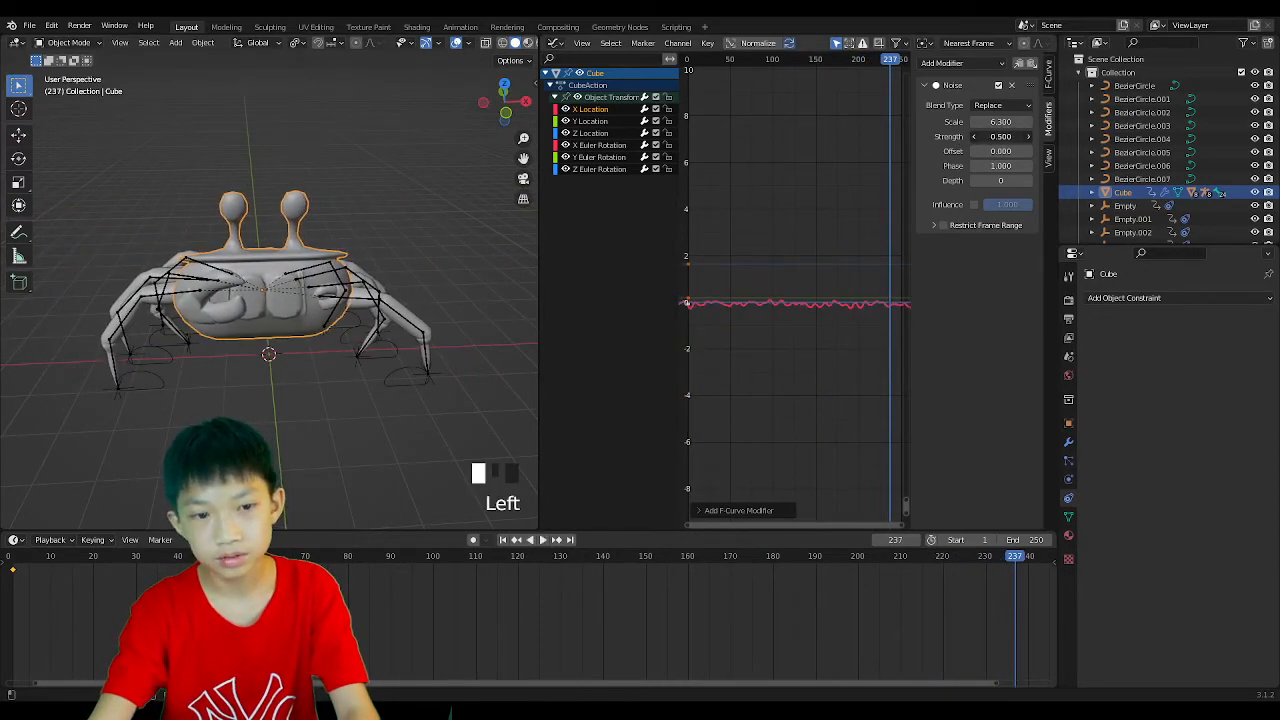
pyautogui.moveTo(1000, 136)
pyautogui.mouseDown()
pyautogui.moveTo(1015, 136)
pyautogui.moveTo(982, 136)
pyautogui.mouseUp()
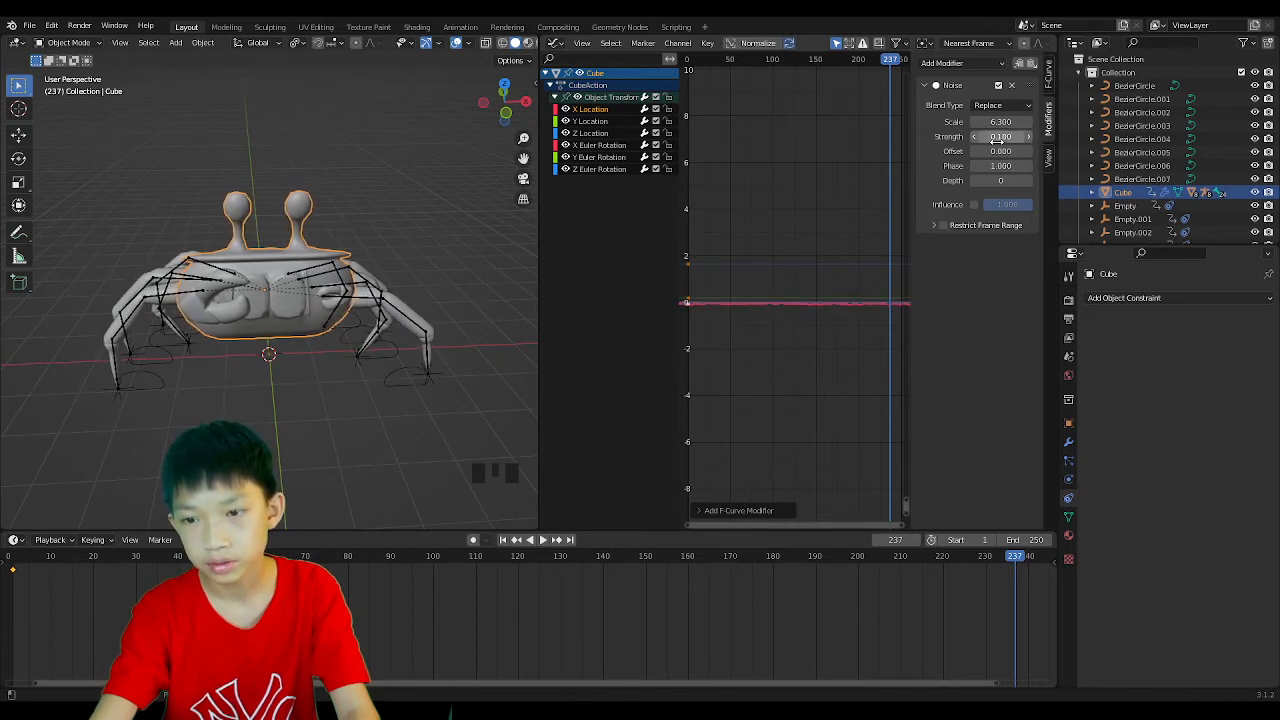
pyautogui.press('space')
pyautogui.press('space')
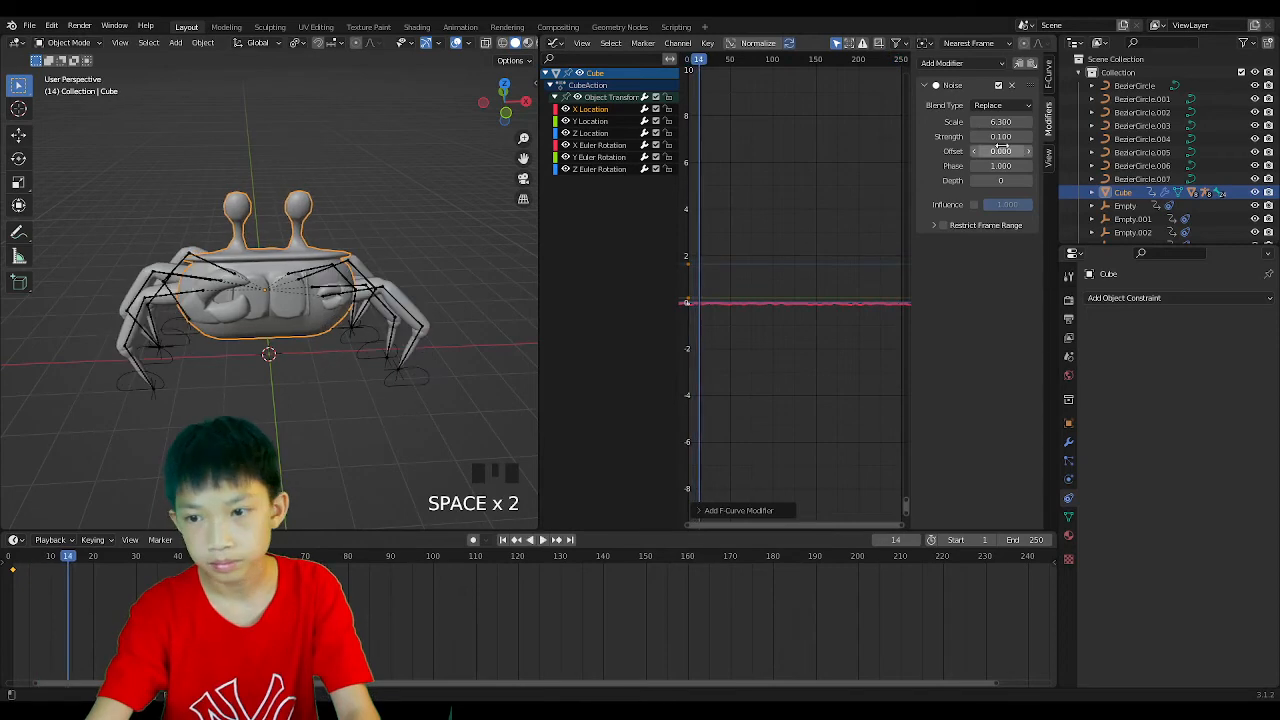
pyautogui.moveTo(1000, 136)
pyautogui.mouseDown()
pyautogui.moveTo(1030, 136)
pyautogui.moveTo(990, 136)
pyautogui.mouseUp()
pyautogui.press('space')
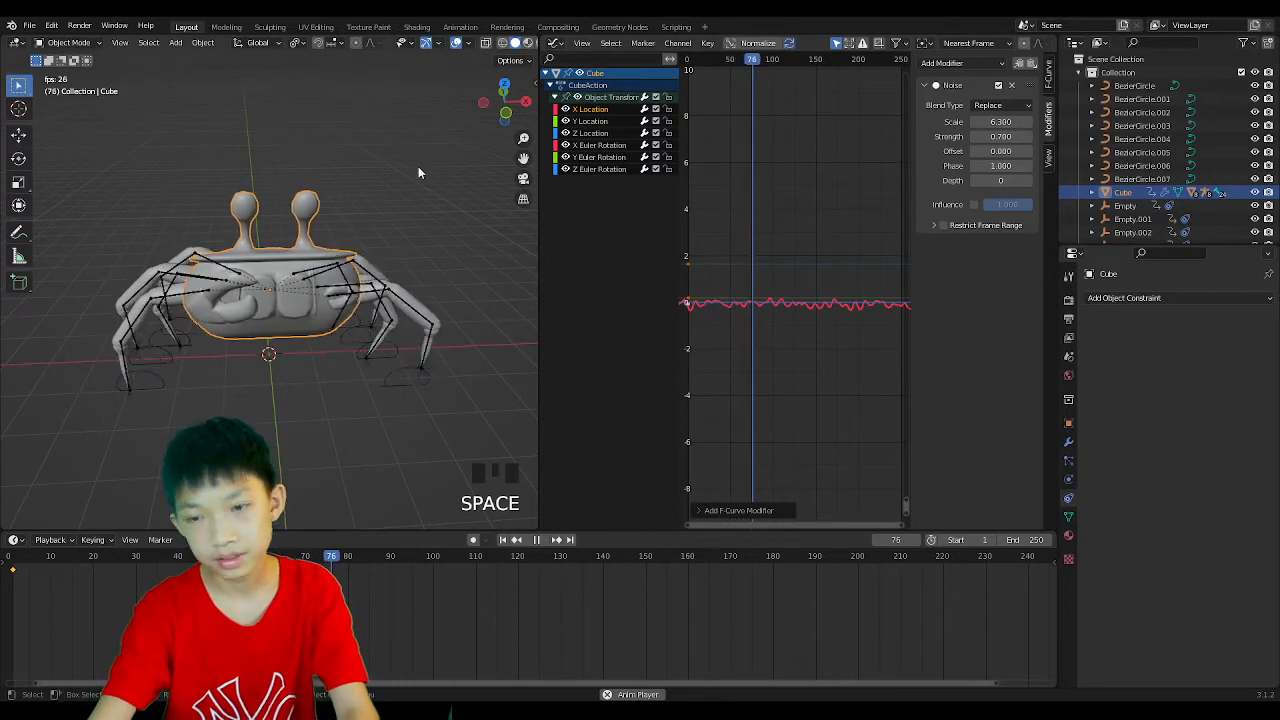
pyautogui.press('space')
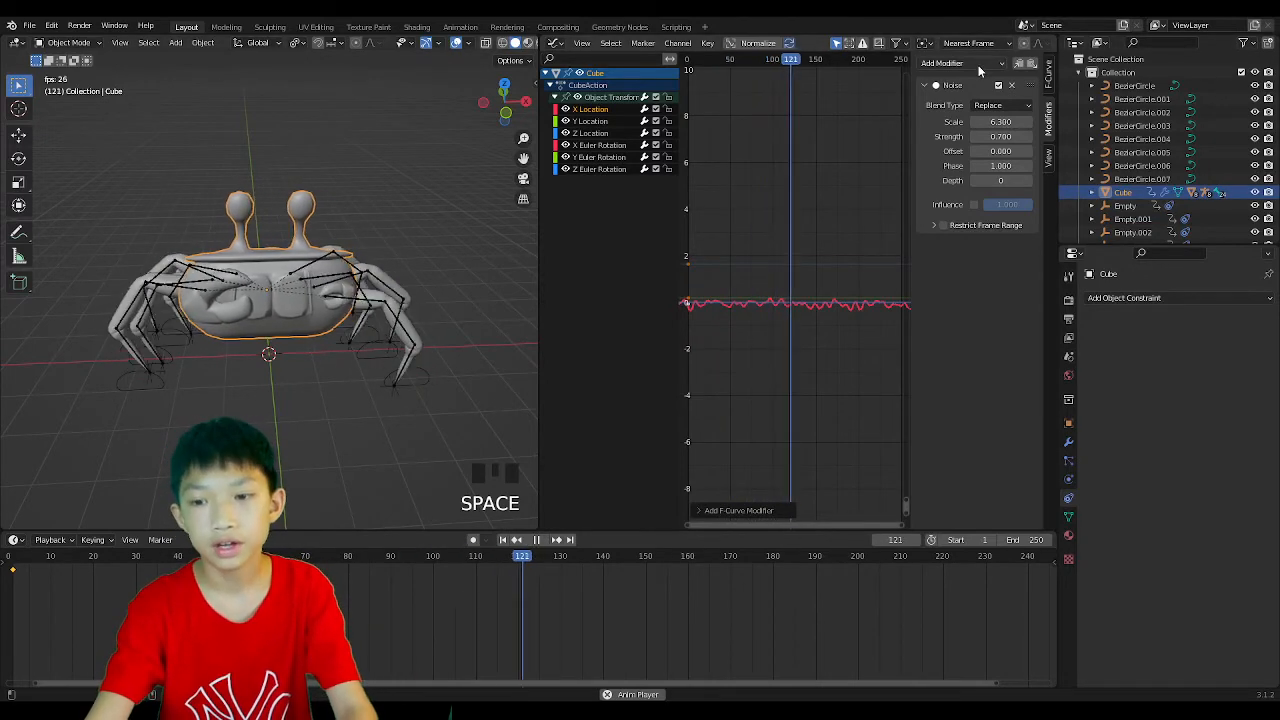
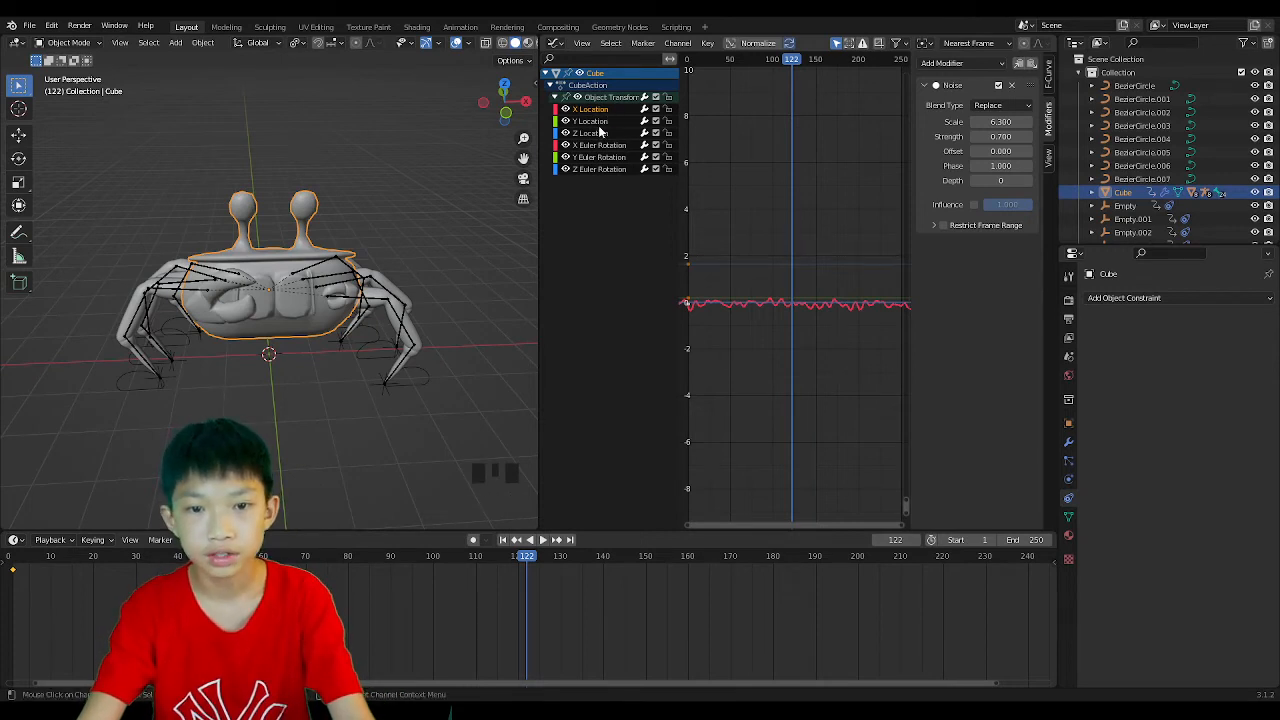
# Paste the X Location Noise modifier onto the Y Location curve and set its phase to 20.
pyautogui.click(568, 135)
pyautogui.click(1022, 66)
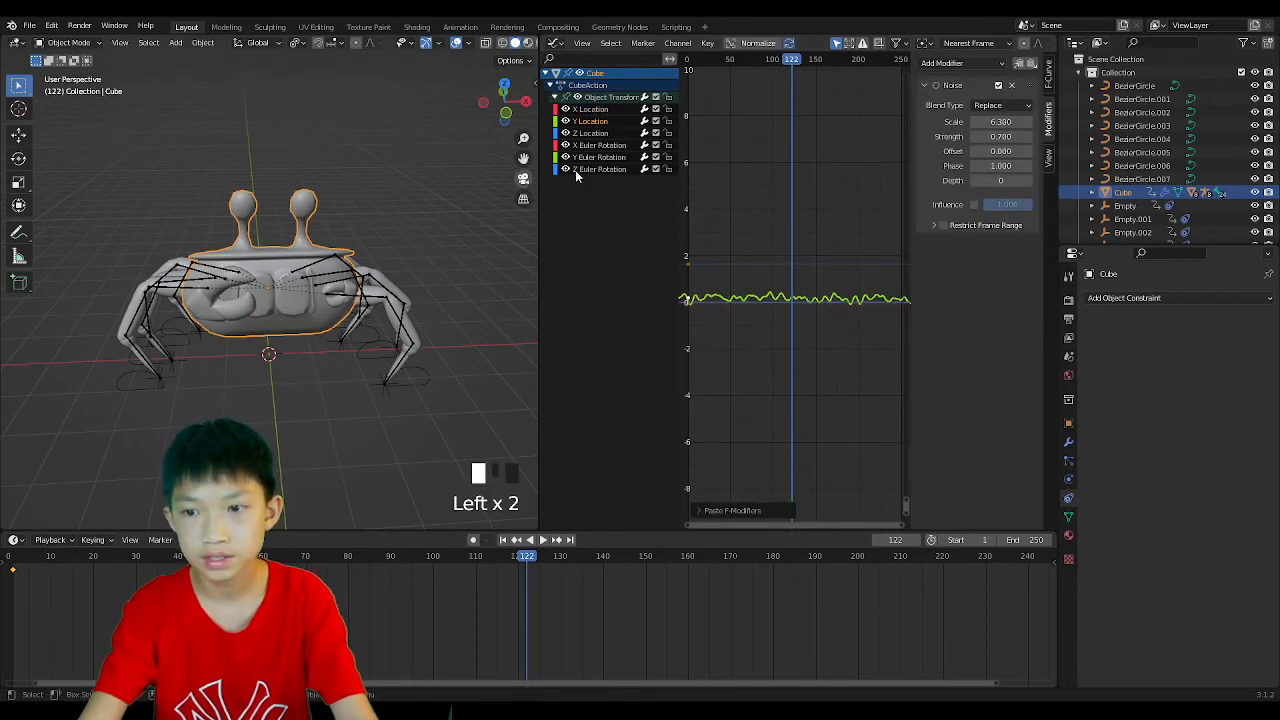
pyautogui.moveTo(284, 243); pyautogui.dragTo(290, 310, button='middle')
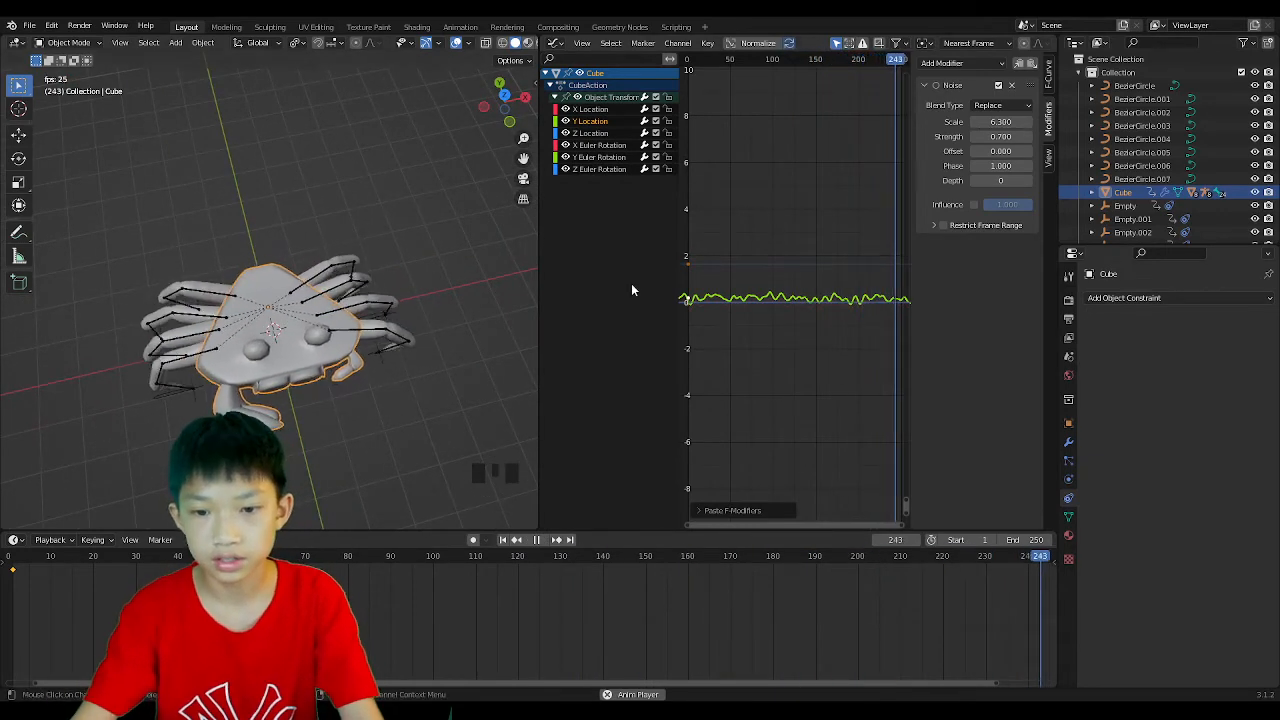
pyautogui.scroll(6, 800, 396)
pyautogui.scroll(11, 803, 398)
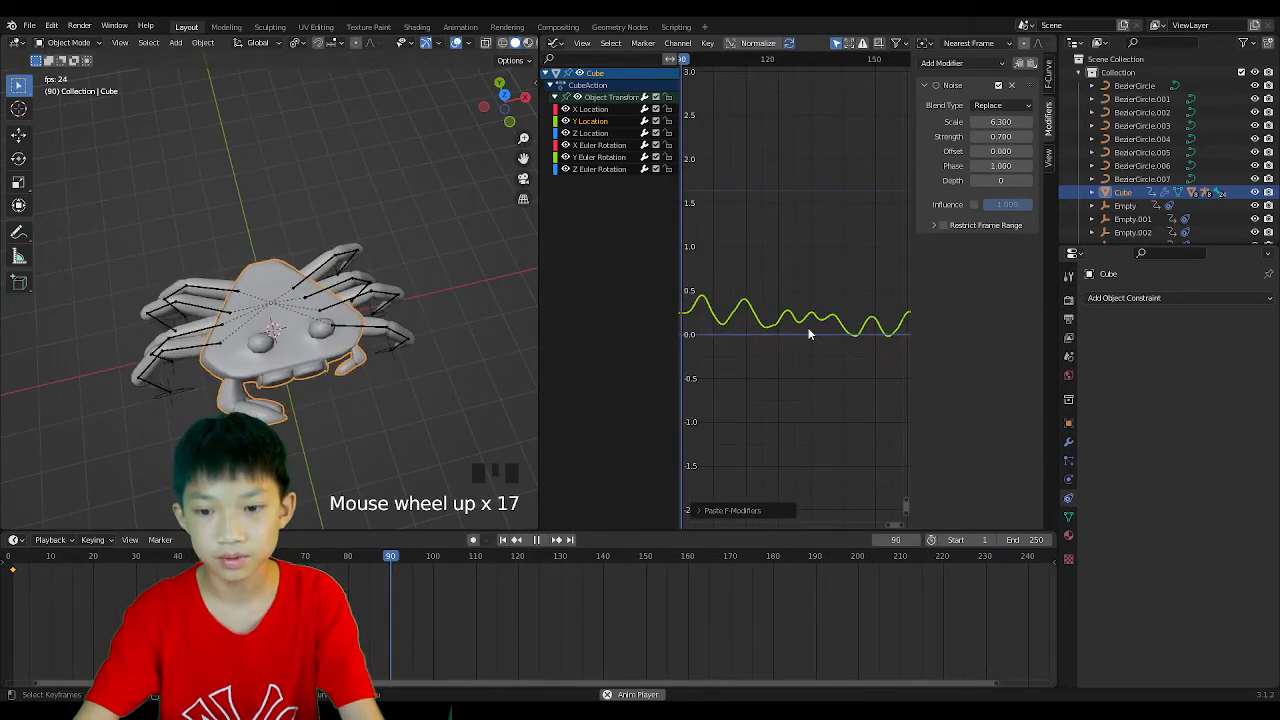
pyautogui.scroll(-5, 790, 330)
pyautogui.scroll(-10, 791, 327)
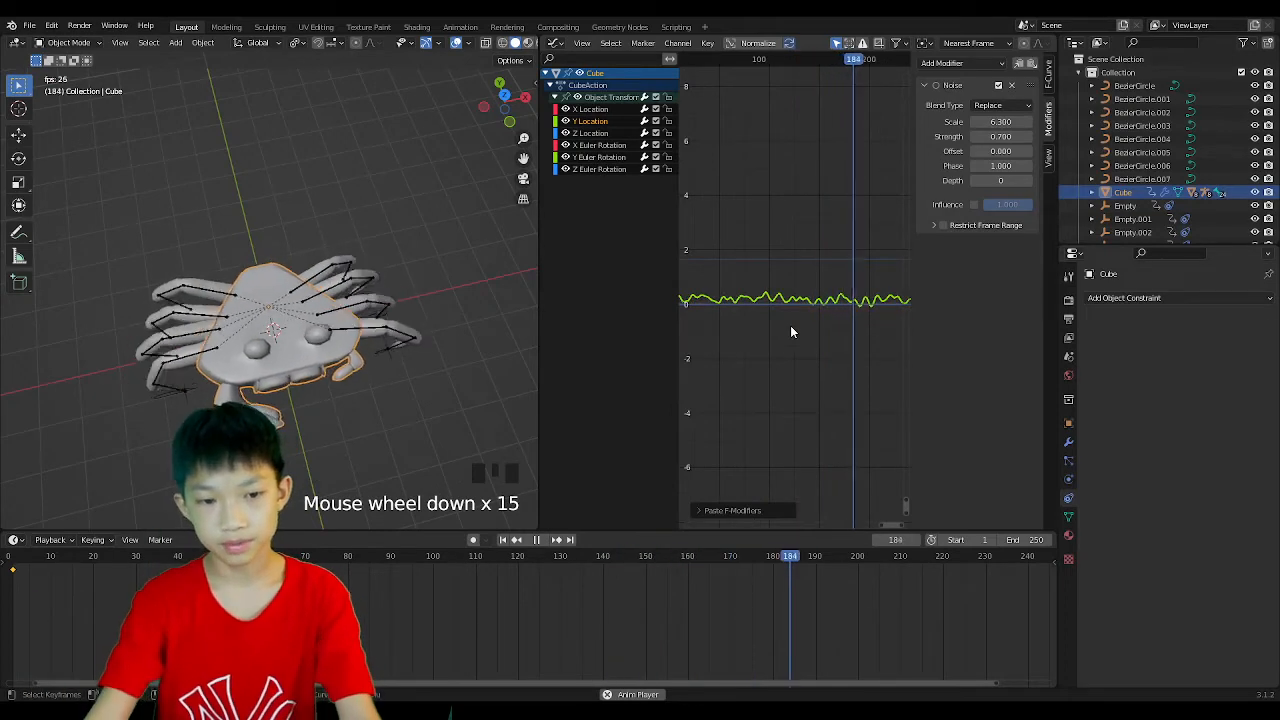
pyautogui.moveTo(1001, 166); pyautogui.dragTo(1076, 166)
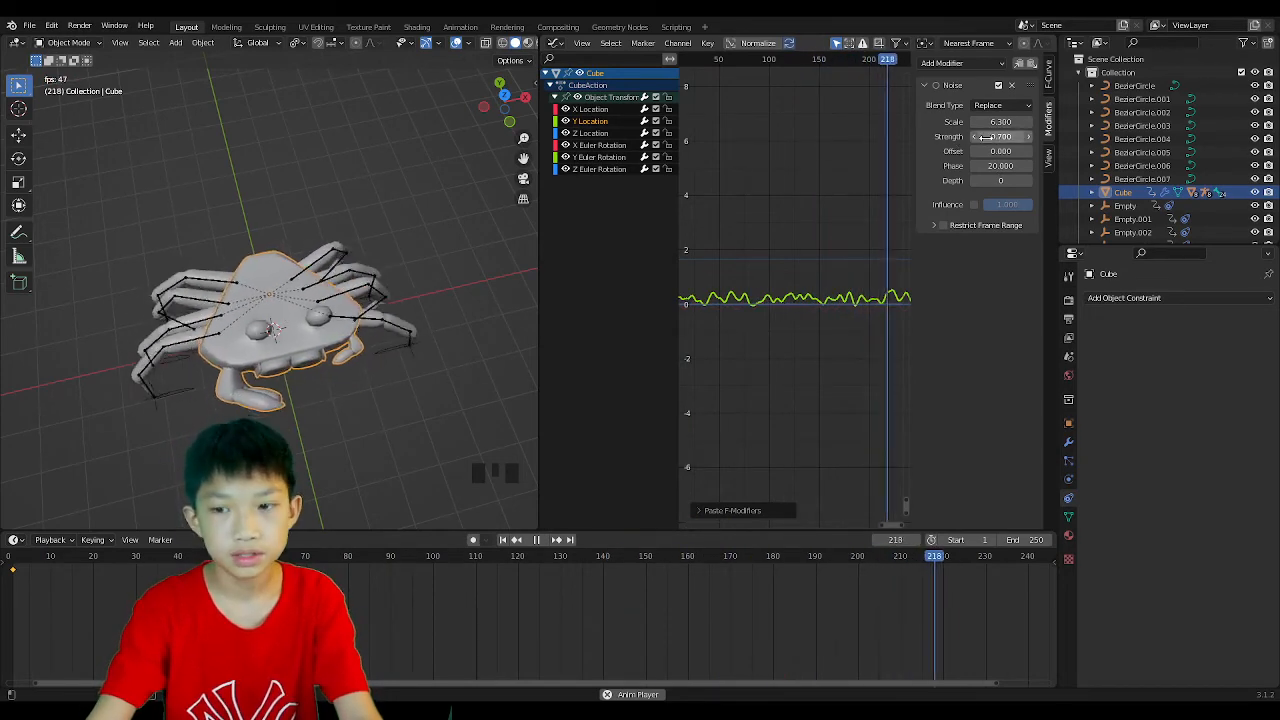
# Copy the Y Location Noise modifier to the Z Location curve, with phase 64.5 and strength 0.1.
pyautogui.click(1021, 64)
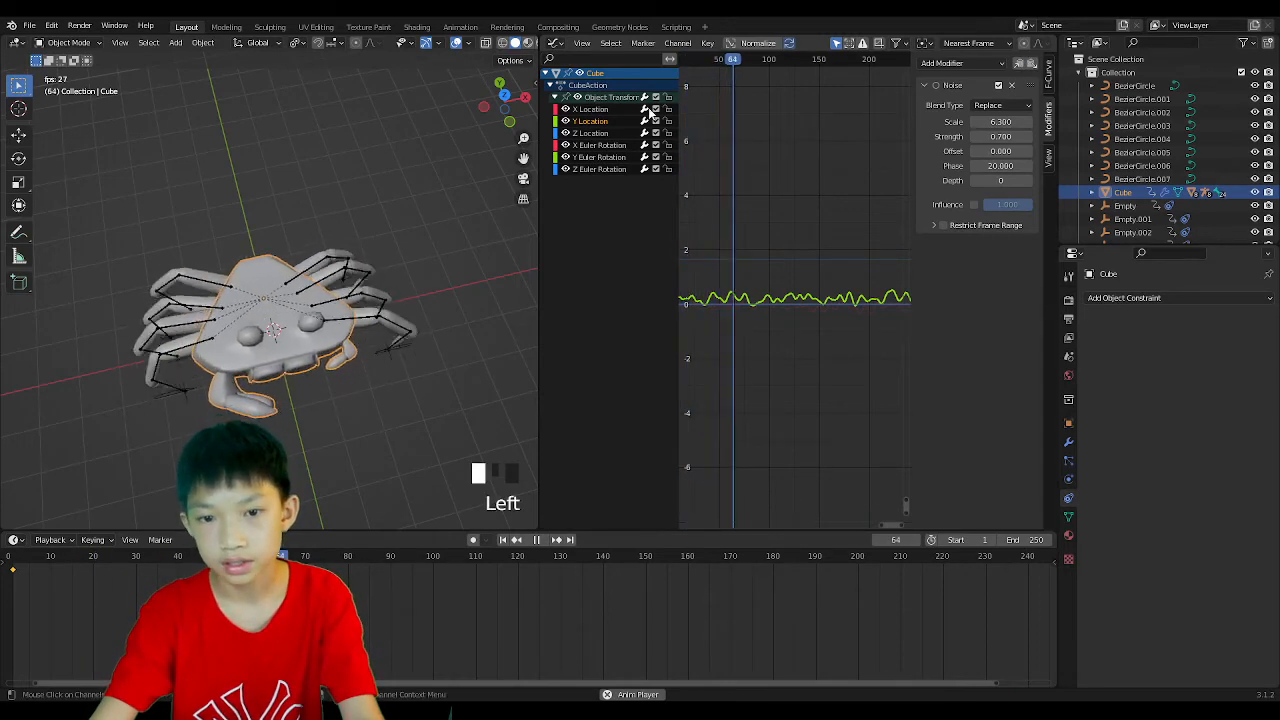
pyautogui.click(589, 135)
pyautogui.click(1032, 63)
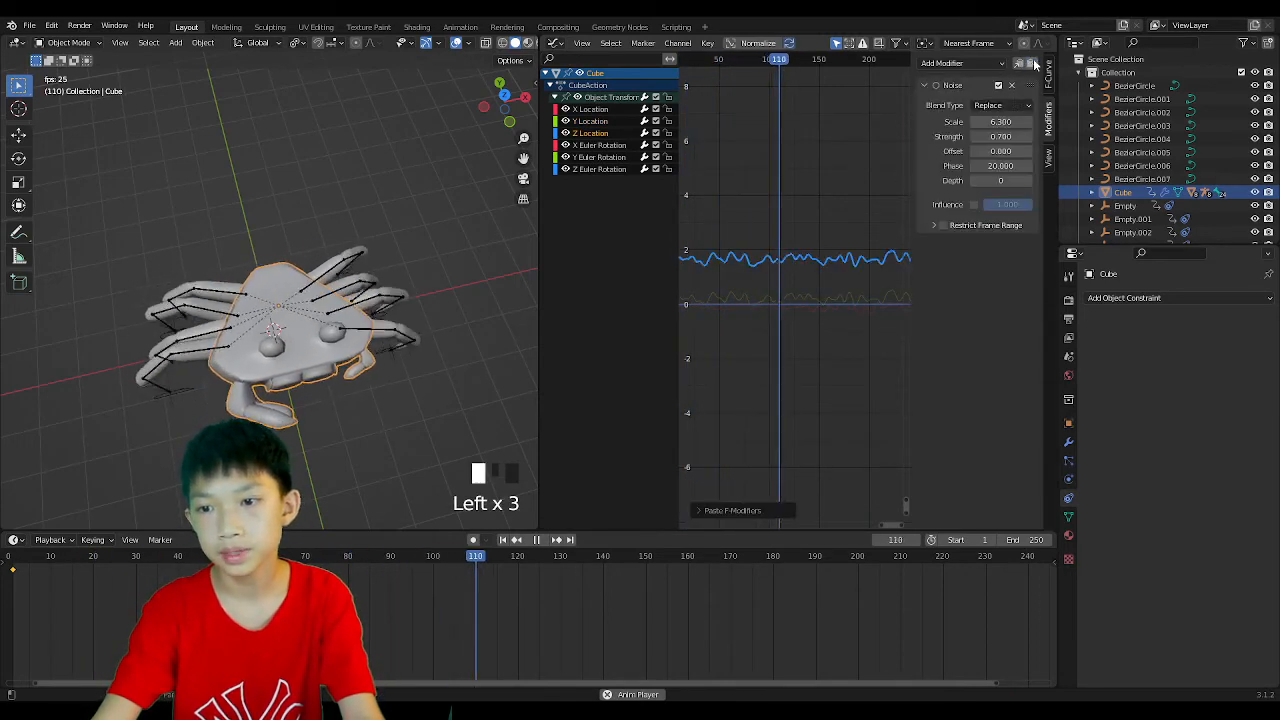
pyautogui.moveTo(989, 166); pyautogui.dragTo(1101, 166)
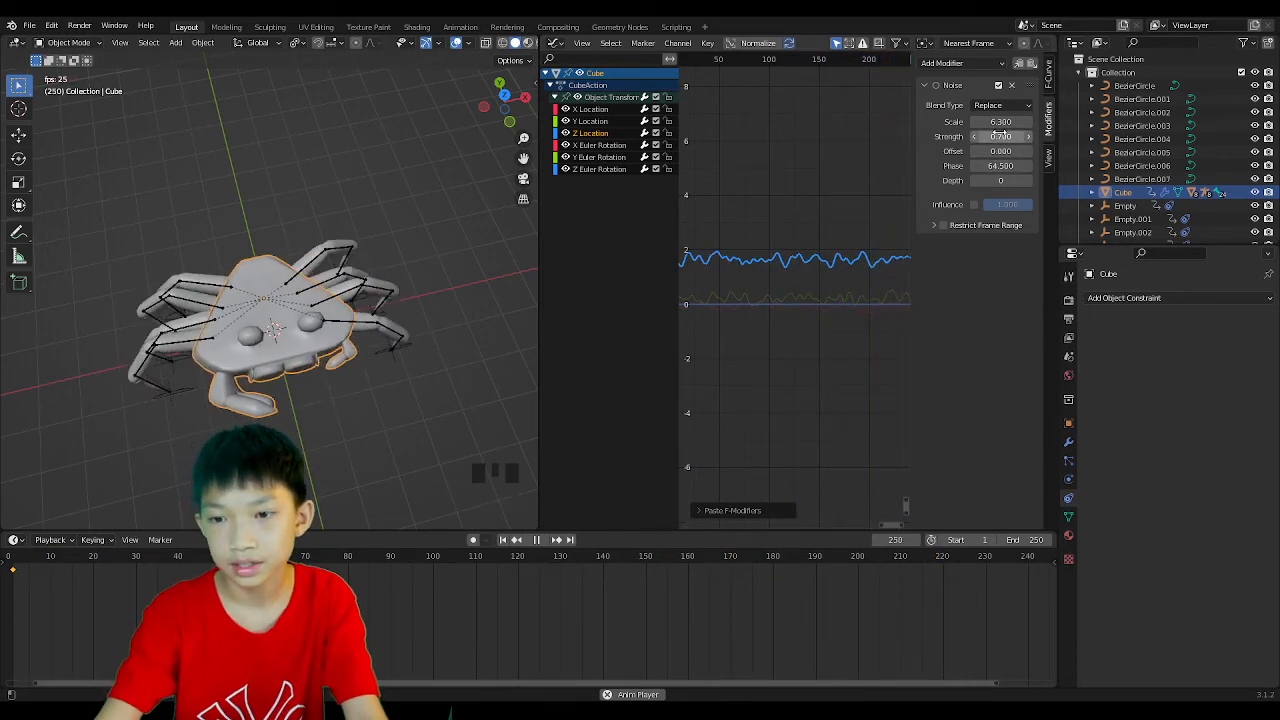
pyautogui.moveTo(1000, 136); pyautogui.dragTo(977, 136)
pyautogui.moveTo(480, 281); pyautogui.dragTo(451, 200, button='middle')
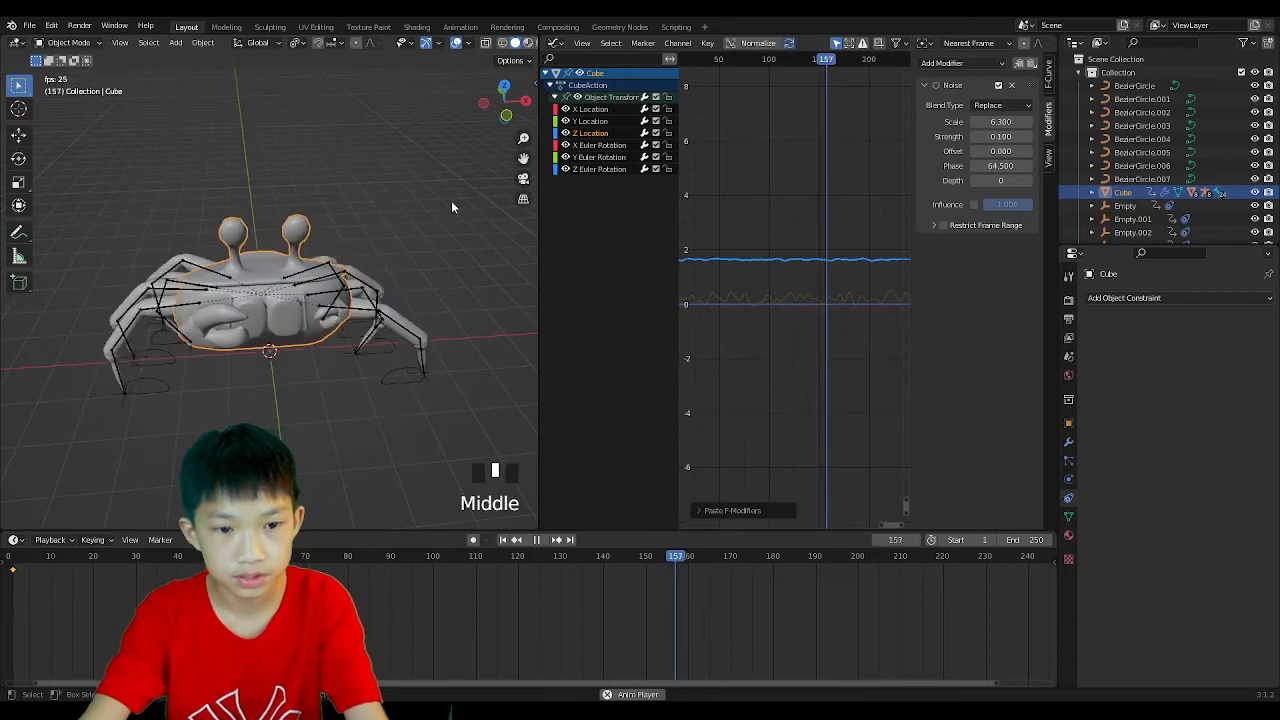
# Paste the Noise modifier onto the X Euler Rotation curve and set its strength to about -0.1 and its phase to 37.
pyautogui.click(600, 145)
pyautogui.click(1031, 63)
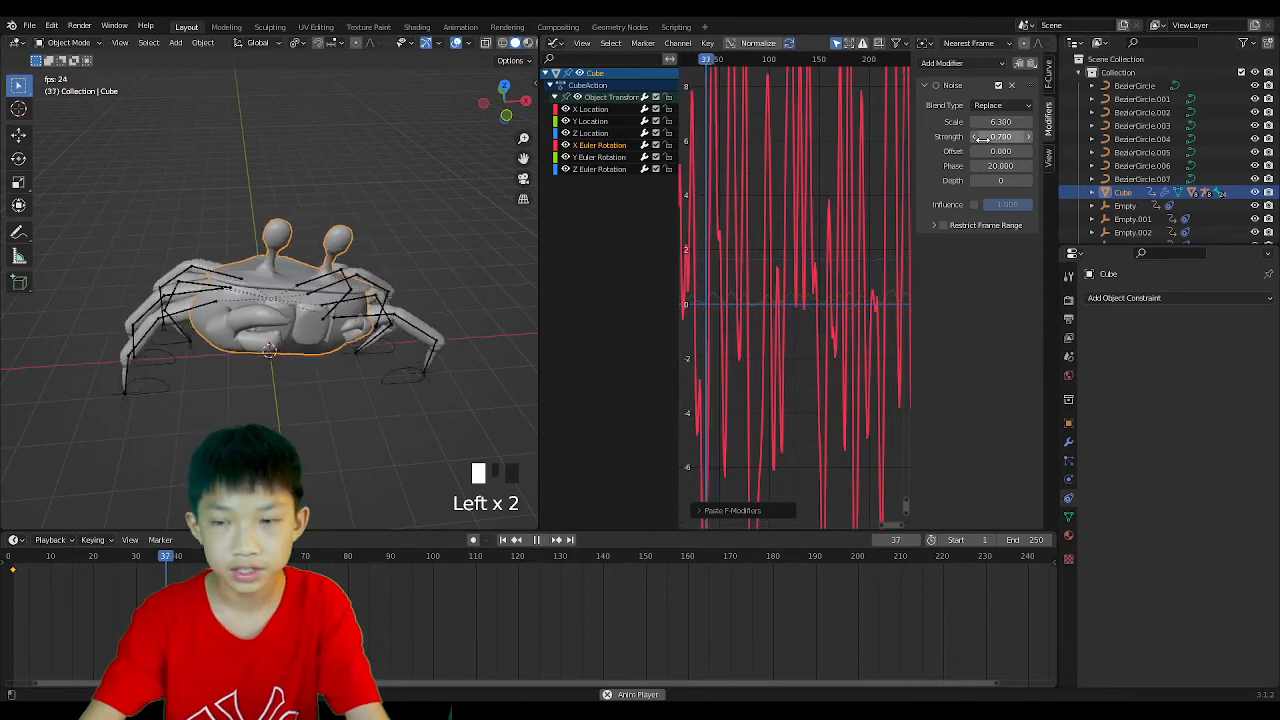
pyautogui.scroll(-11, 838, 207)
pyautogui.scroll(7, 838, 207)
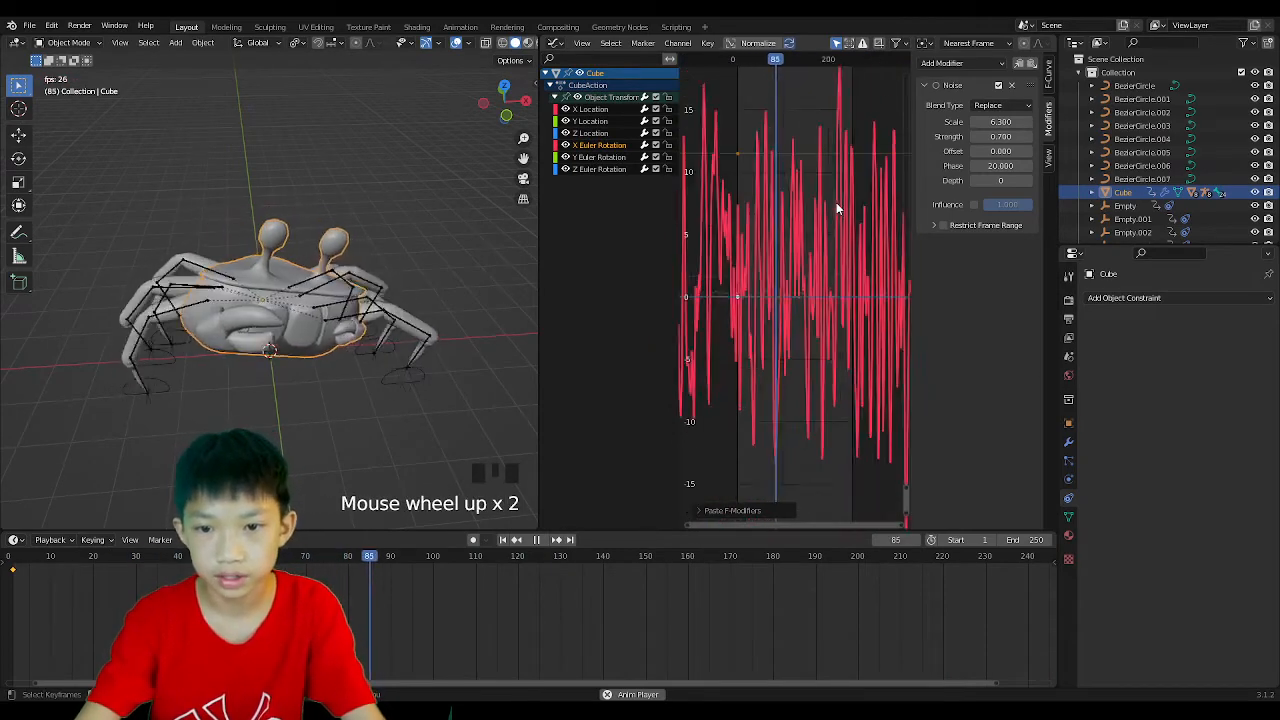
pyautogui.scroll(5, 836, 202)
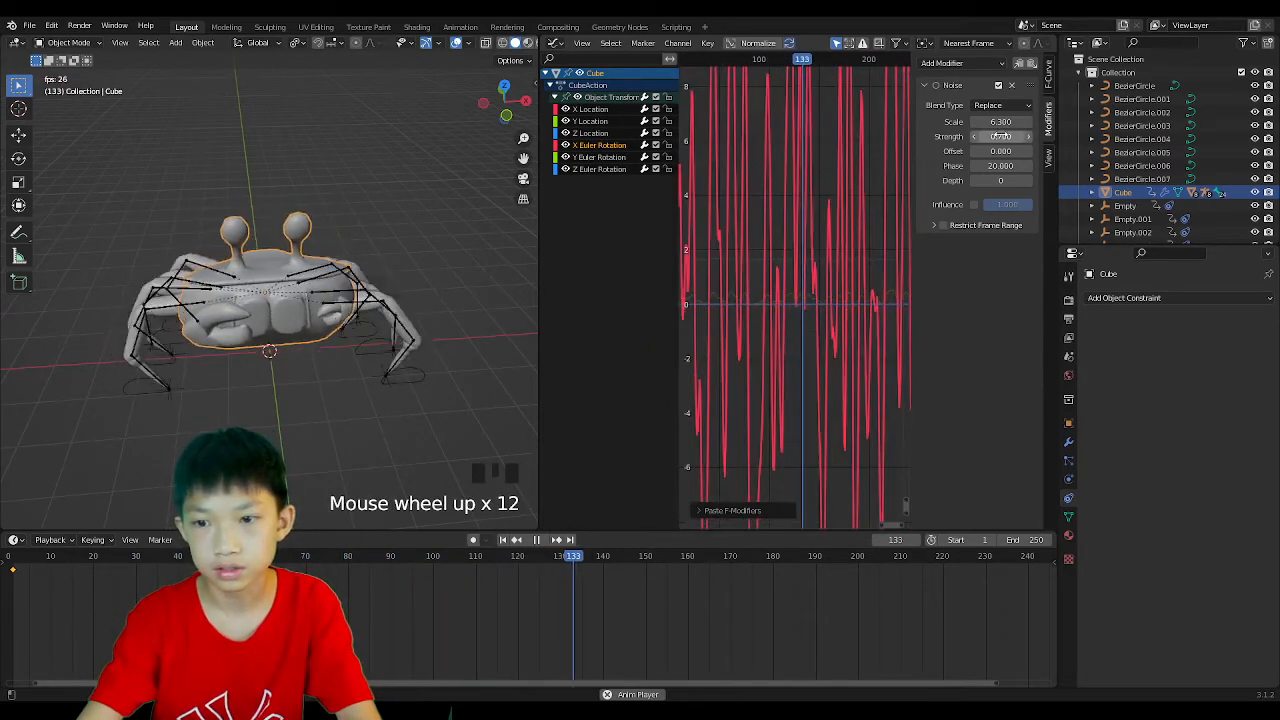
pyautogui.moveTo(1000, 135); pyautogui.dragTo(950, 135)
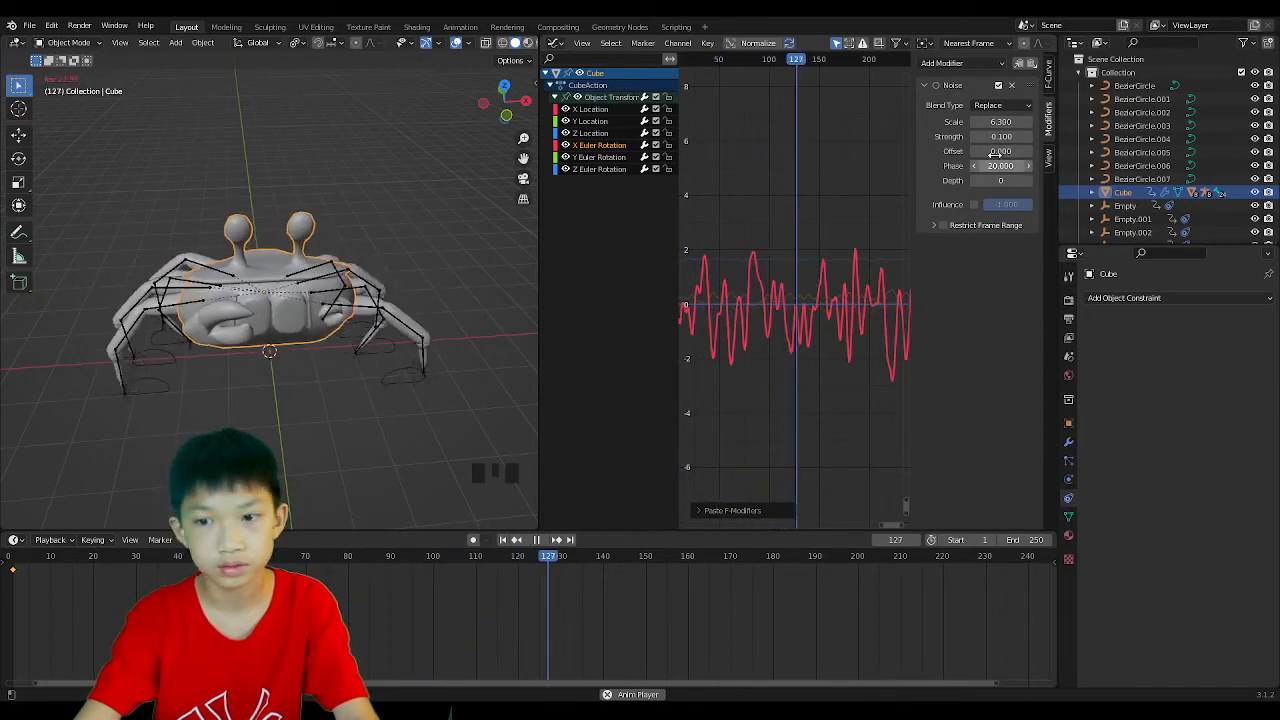
pyautogui.moveTo(988, 167); pyautogui.dragTo(1015, 167)
# Copy the X Euler Rotation noise to the Y and Z Euler Rotation curves and increase the Z curve's phase.
pyautogui.click(1020, 63)
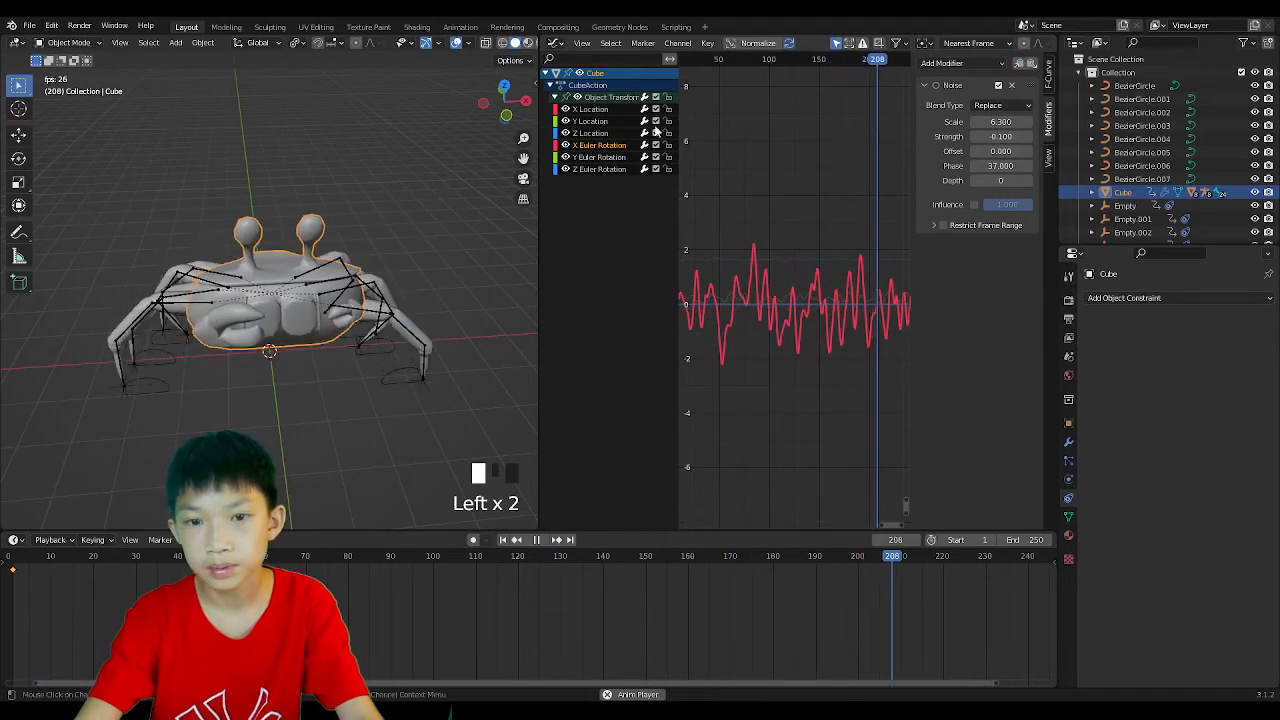
pyautogui.click(598, 157)
pyautogui.click(1022, 63)
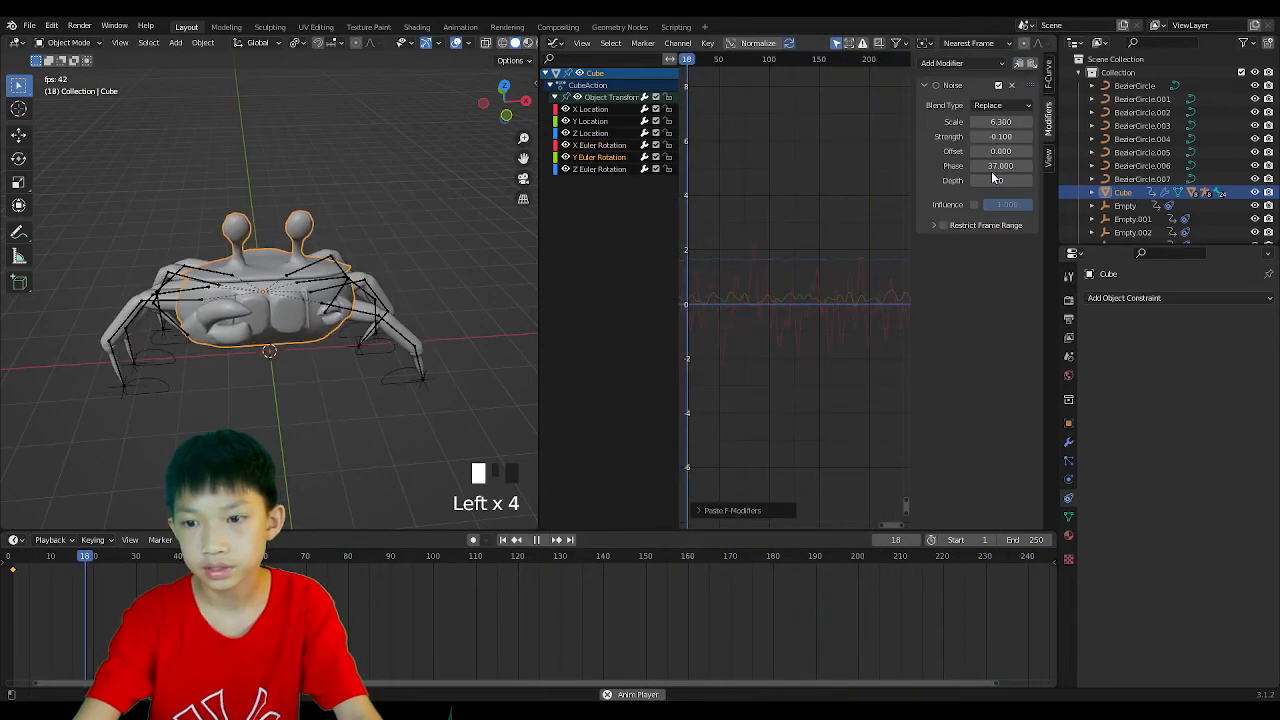
pyautogui.click(610, 213)
pyautogui.click(598, 169)
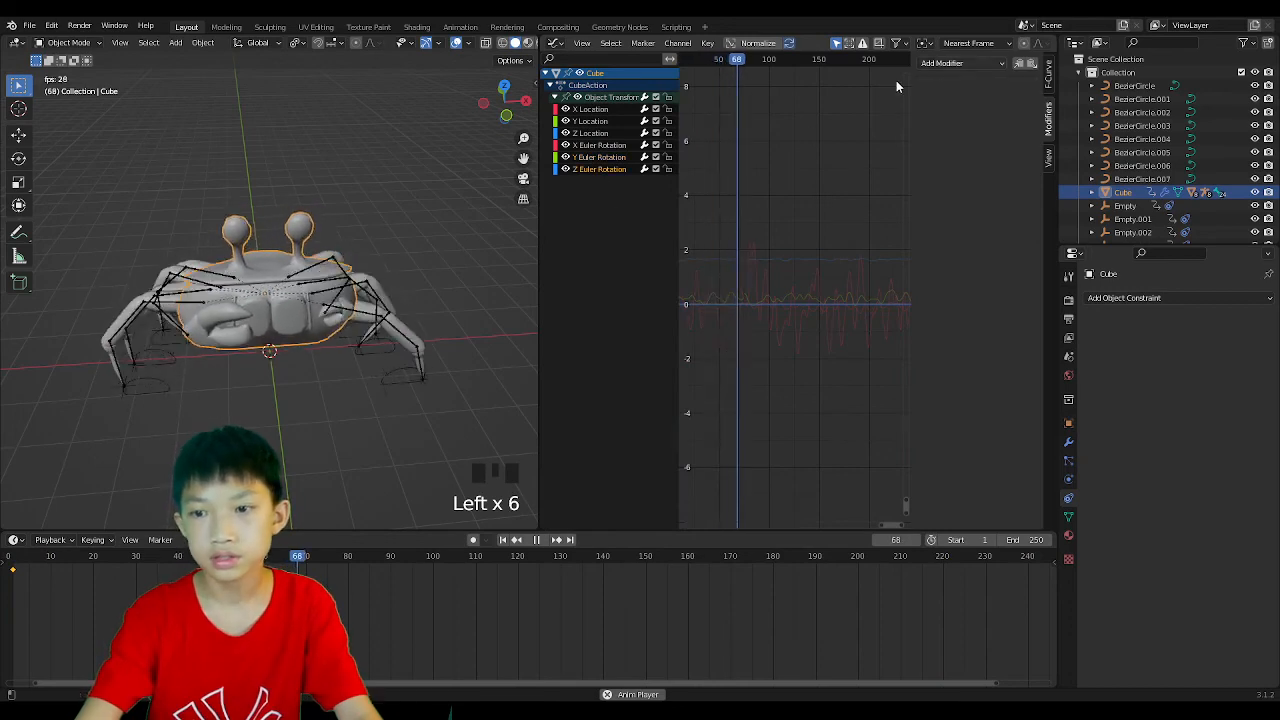
pyautogui.click(1022, 63)
pyautogui.moveTo(988, 166); pyautogui.dragTo(1012, 166)
# Merge the Graph Editor area back into a single 3D viewport and watch the crab's walk with overlays hidden.
pyautogui.click(482, 272)
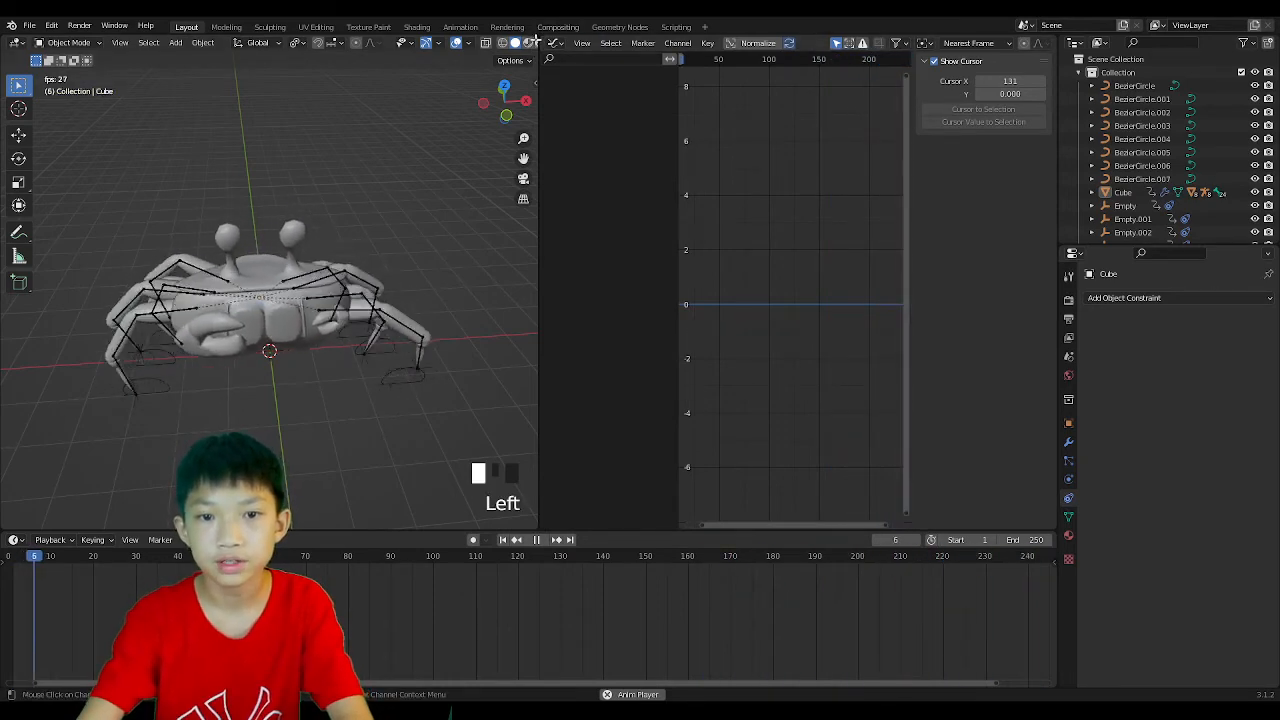
pyautogui.moveTo(537, 41); pyautogui.dragTo(648, 76)
pyautogui.scroll(-4, 925, 96)
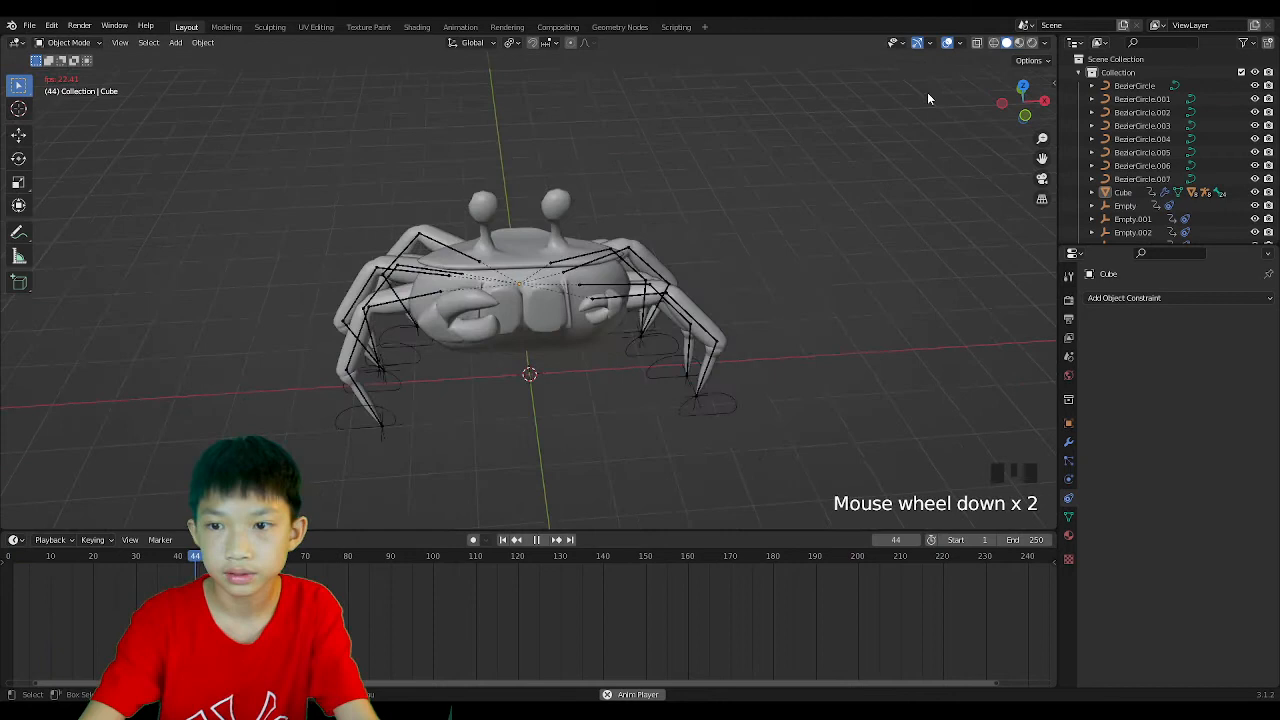
pyautogui.click(947, 42)
pyautogui.moveTo(766, 206); pyautogui.dragTo(731, 189, button='middle')
pyautogui.moveTo(569, 229); pyautogui.dragTo(530, 268, button='middle')
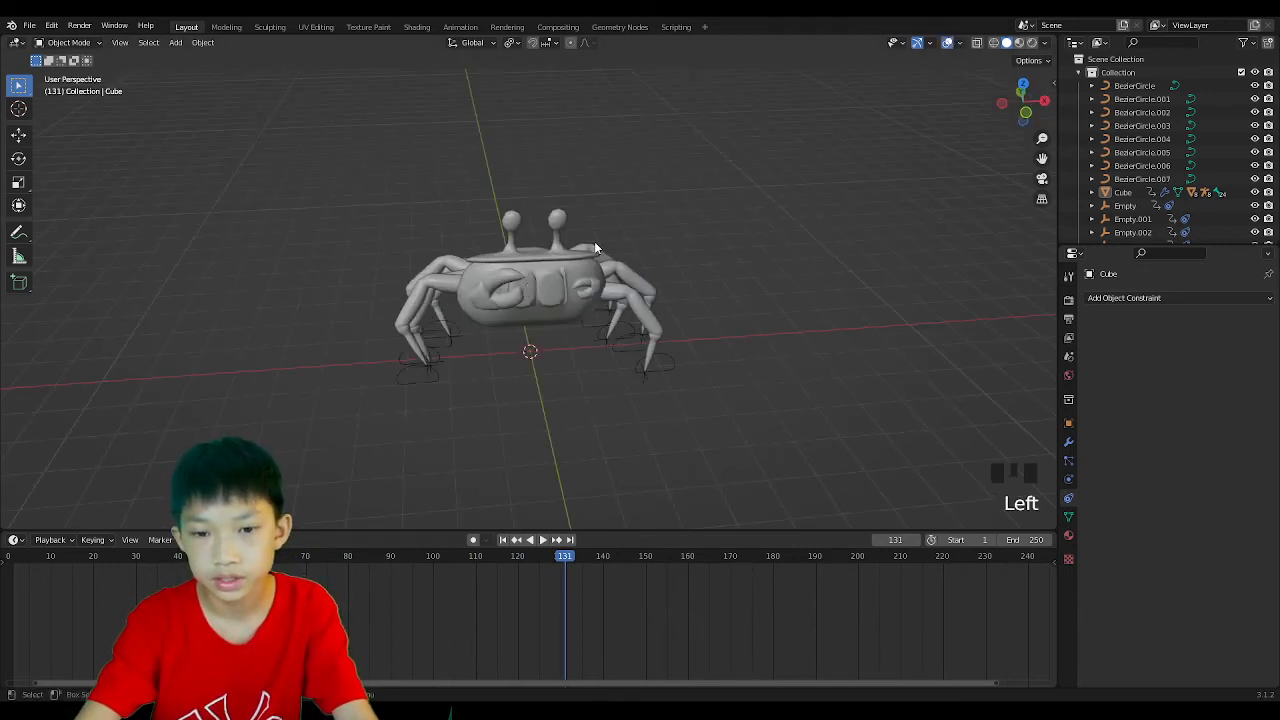
# Select the crab's body, switch the viewport to Material Preview shading and open the body's material settings.
pyautogui.click(619, 304)
pyautogui.moveTo(620, 302); pyautogui.dragTo(569, 333, button='middle')
pyautogui.keyDown('shift'); pyautogui.click(539, 284); pyautogui.keyUp('shift')
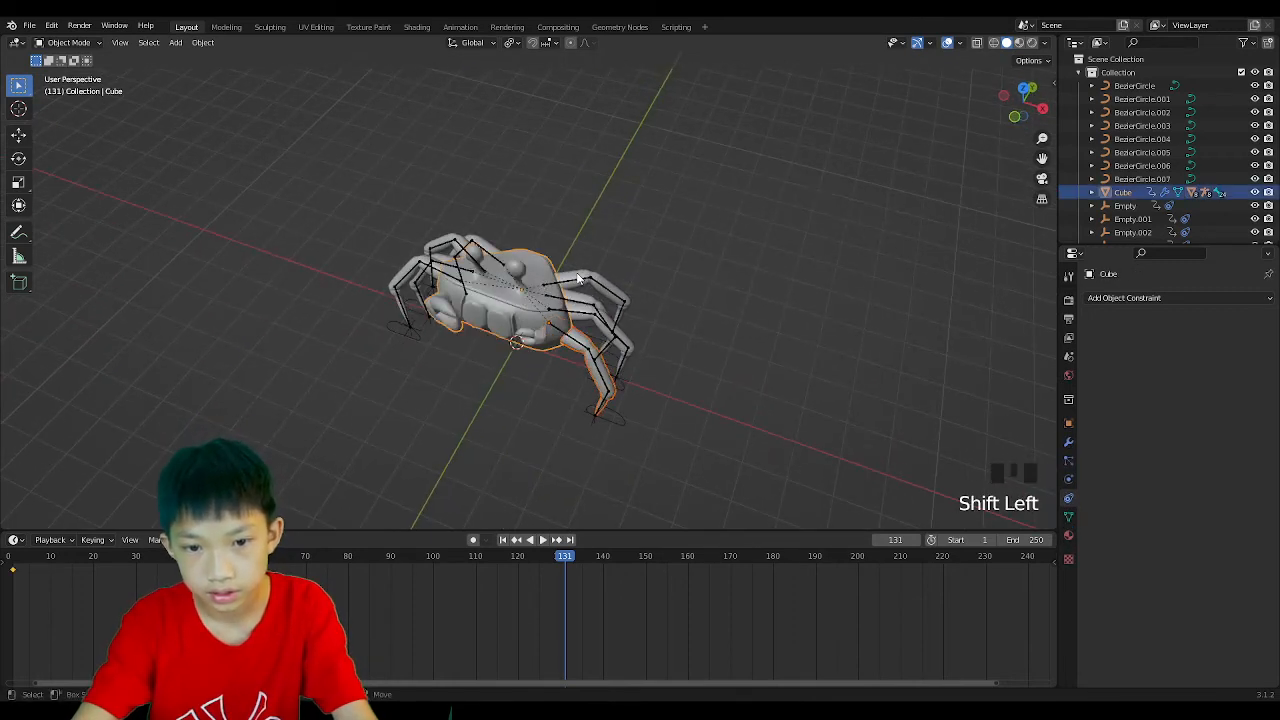
pyautogui.keyDown('shift'); pyautogui.click(578, 280); pyautogui.keyUp('shift')
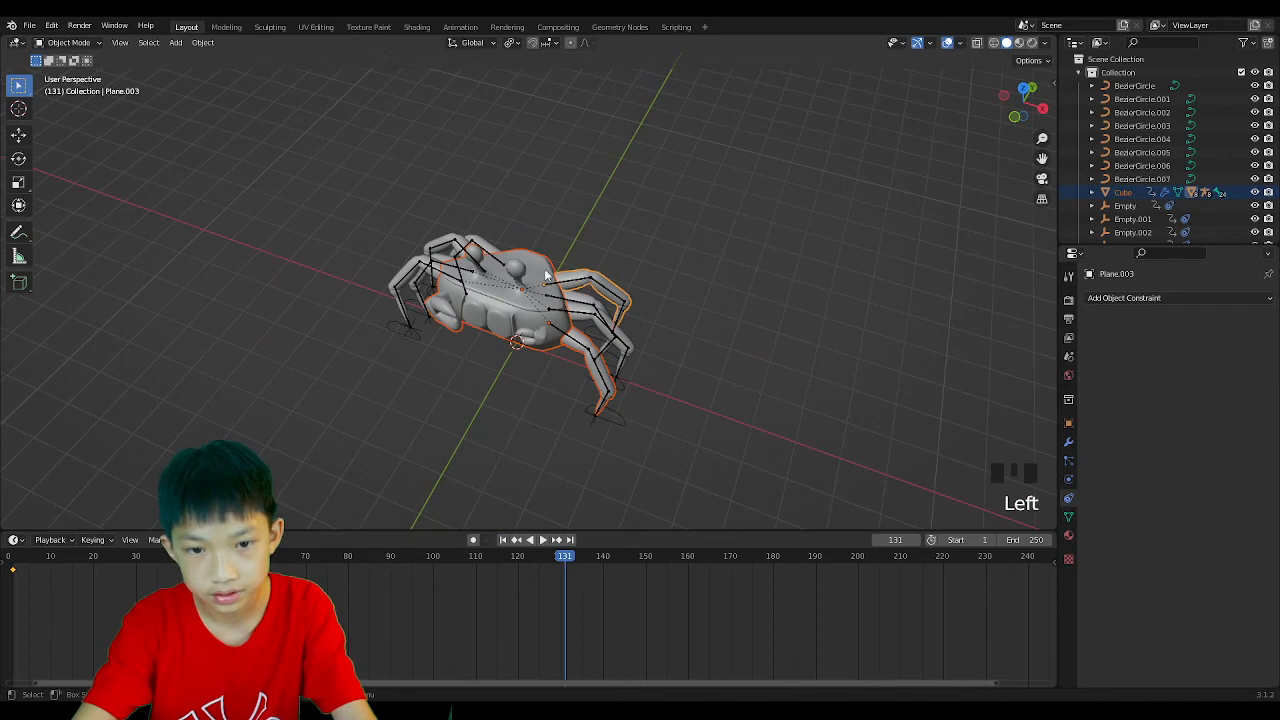
pyautogui.click(546, 274)
pyautogui.click(1020, 43)
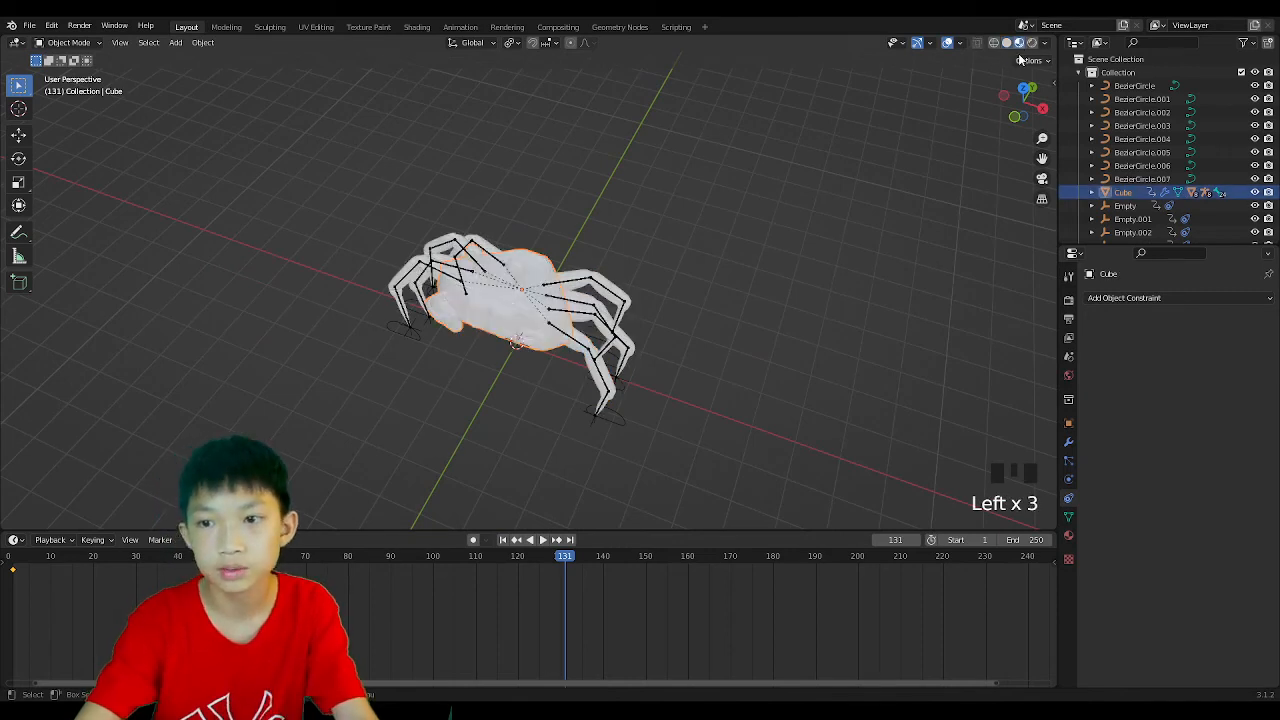
pyautogui.click(1069, 537)
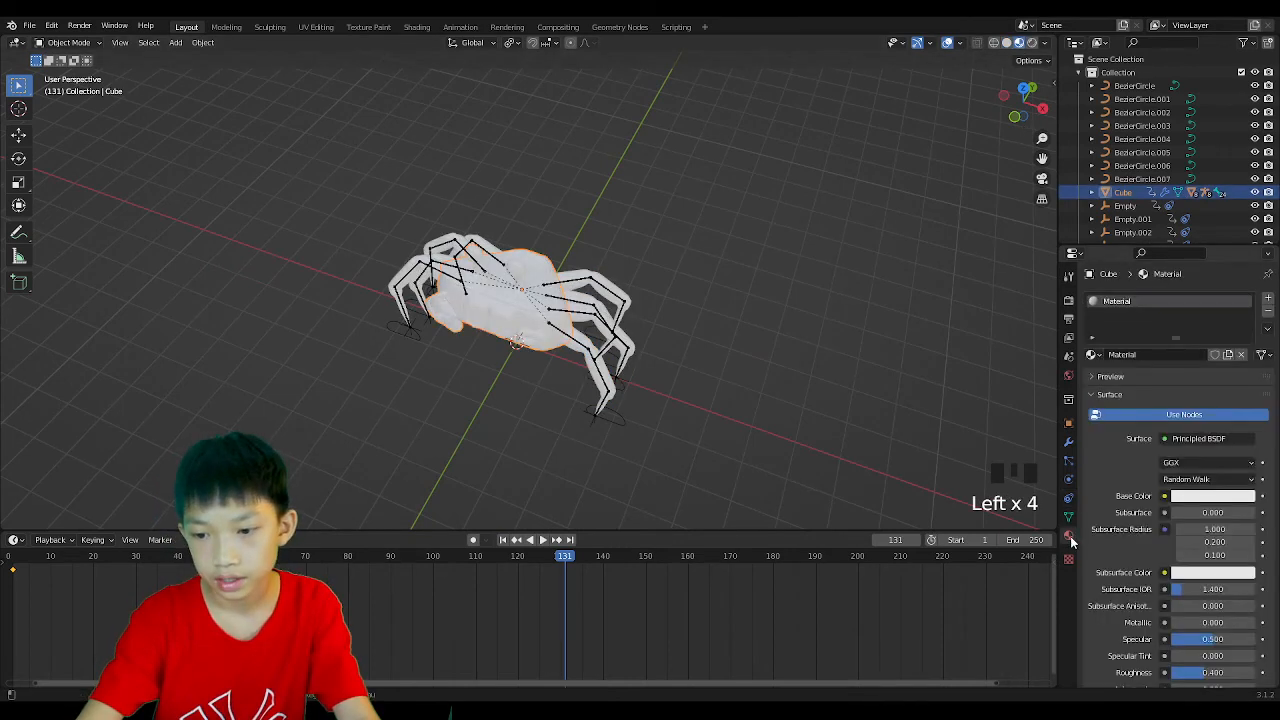
# Set the base color of the crab body's material to orange.
pyautogui.click(1190, 496)
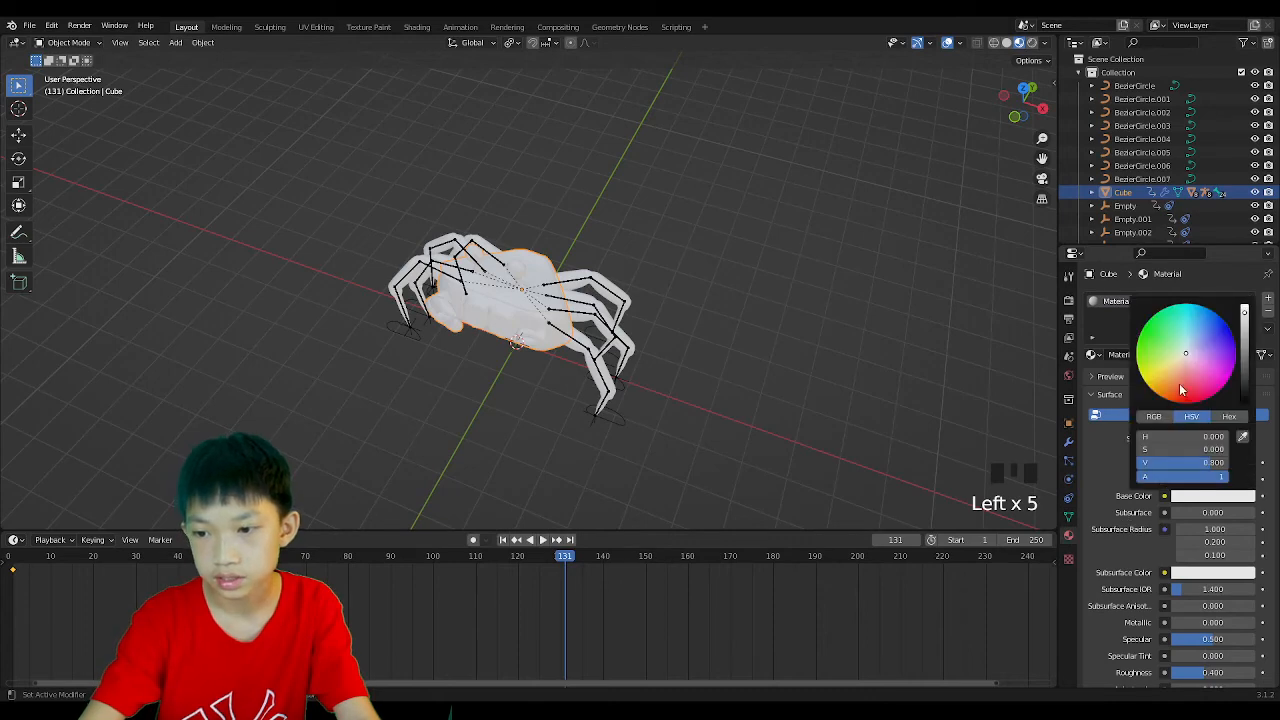
pyautogui.moveTo(1181, 390); pyautogui.dragTo(1179, 391)
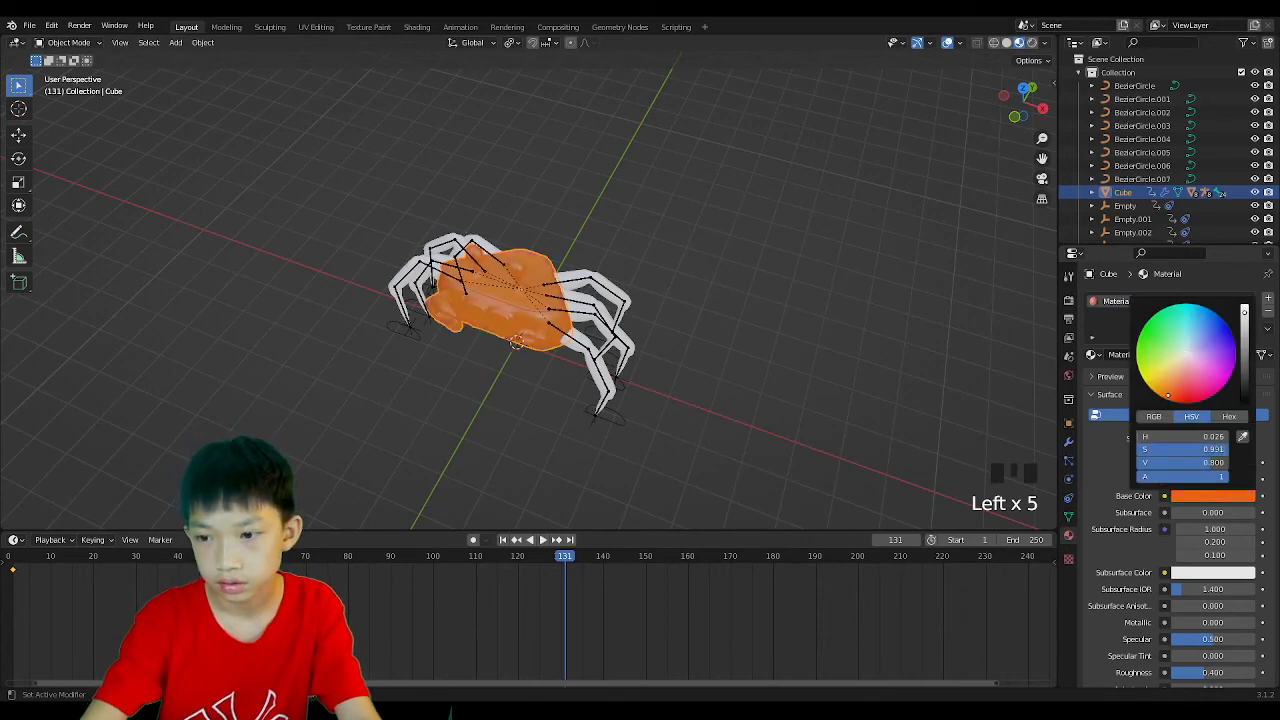
pyautogui.scroll(3, 486, 380)
pyautogui.moveTo(486, 380); pyautogui.dragTo(476, 396, button='middle')
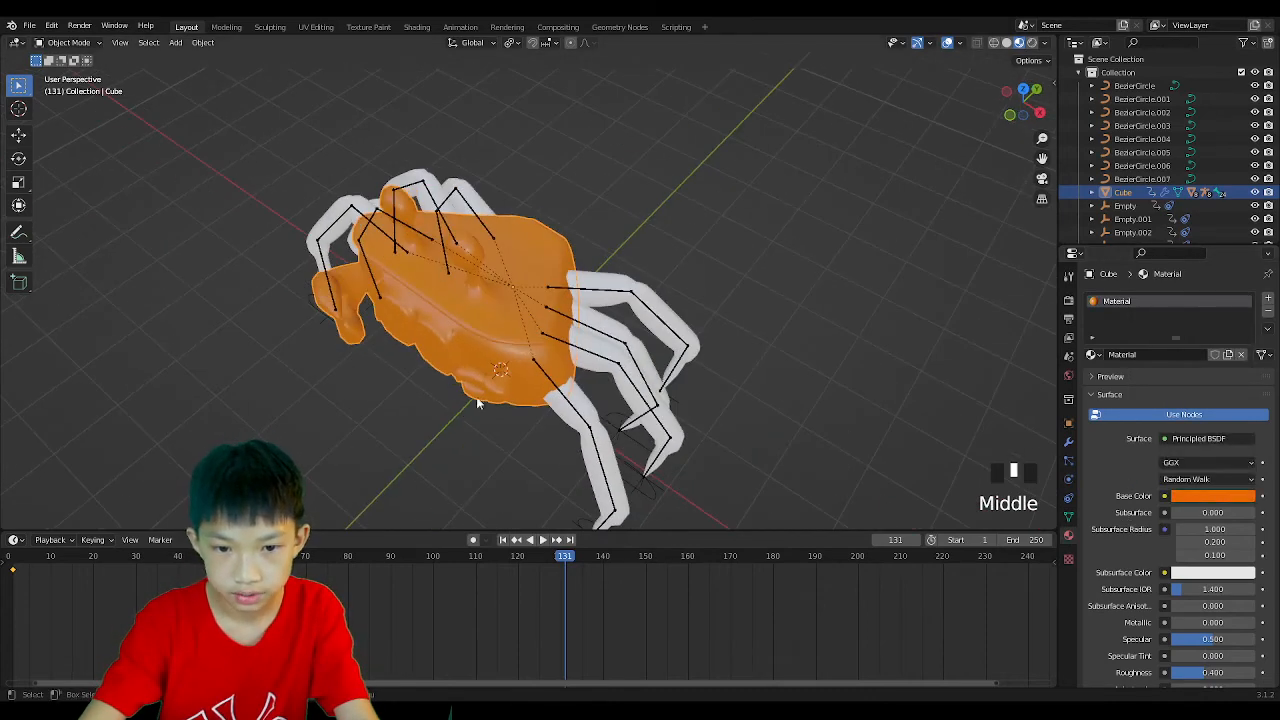
# Select all eight legs with the body as the active object and link the body's orange material to them.
pyautogui.click(570, 393)
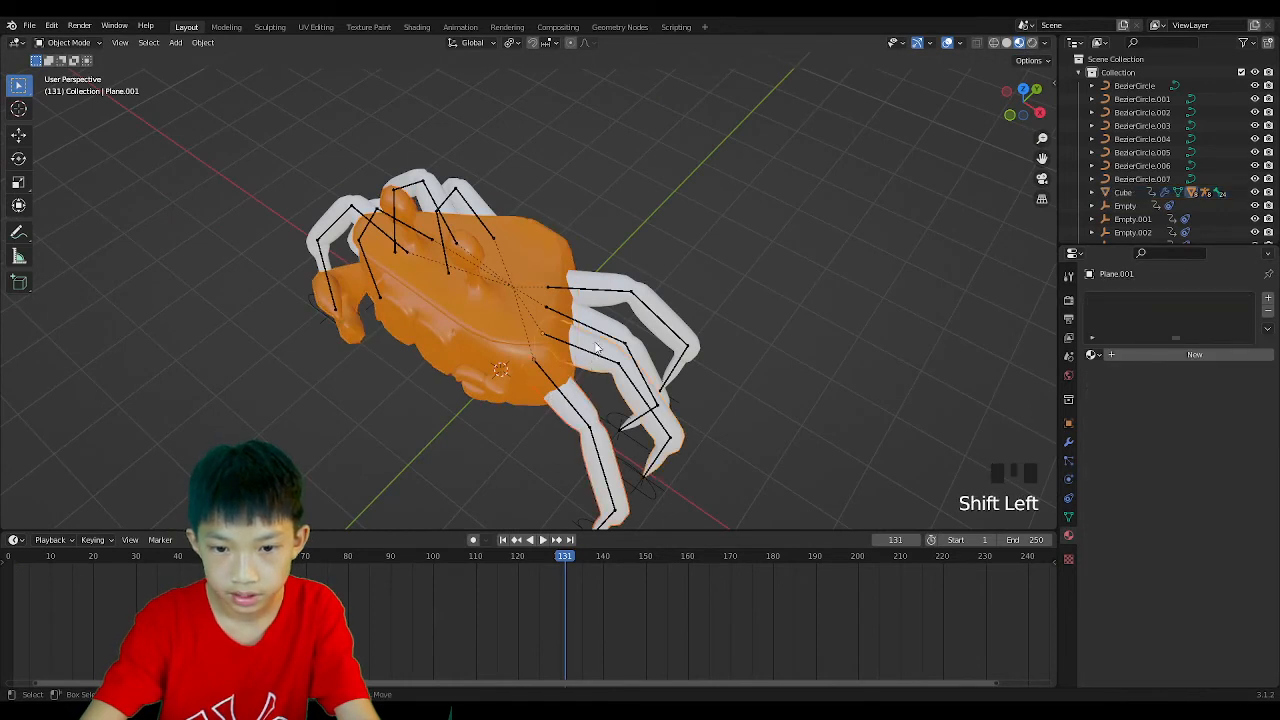
pyautogui.hotkey('ctrl', 'z')
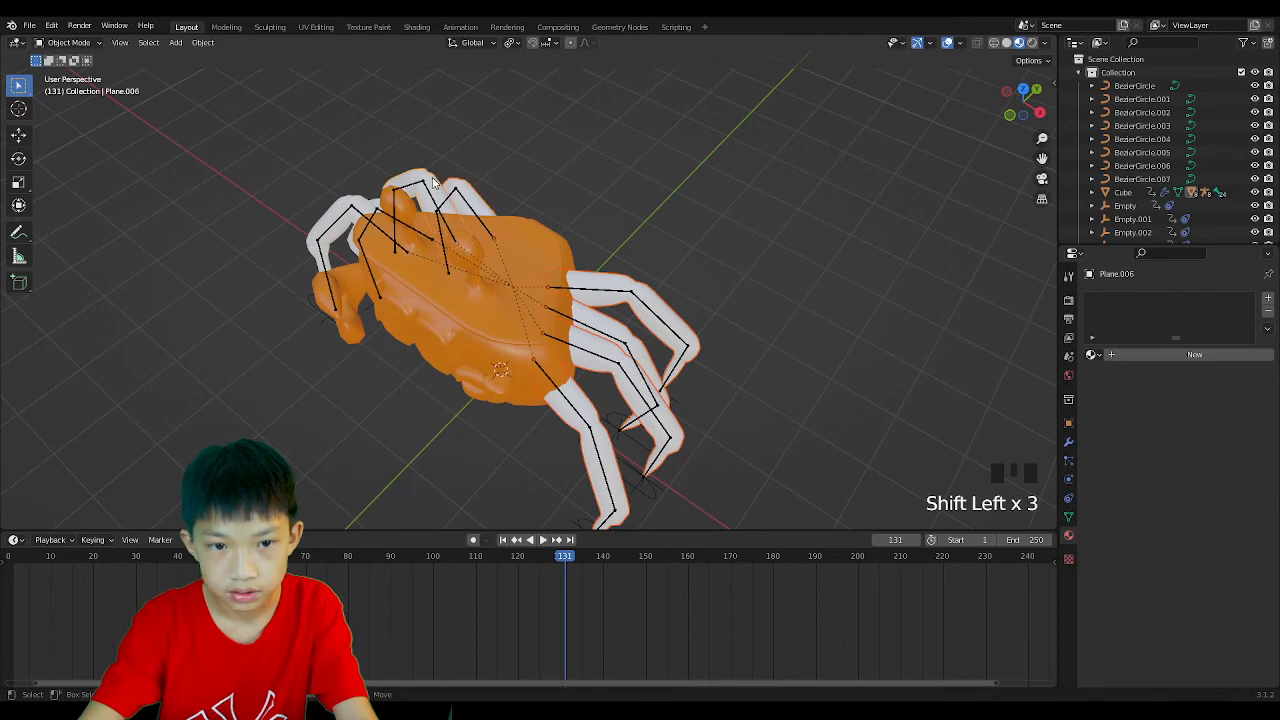
pyautogui.moveTo(344, 208); pyautogui.dragTo(427, 281, button='middle')
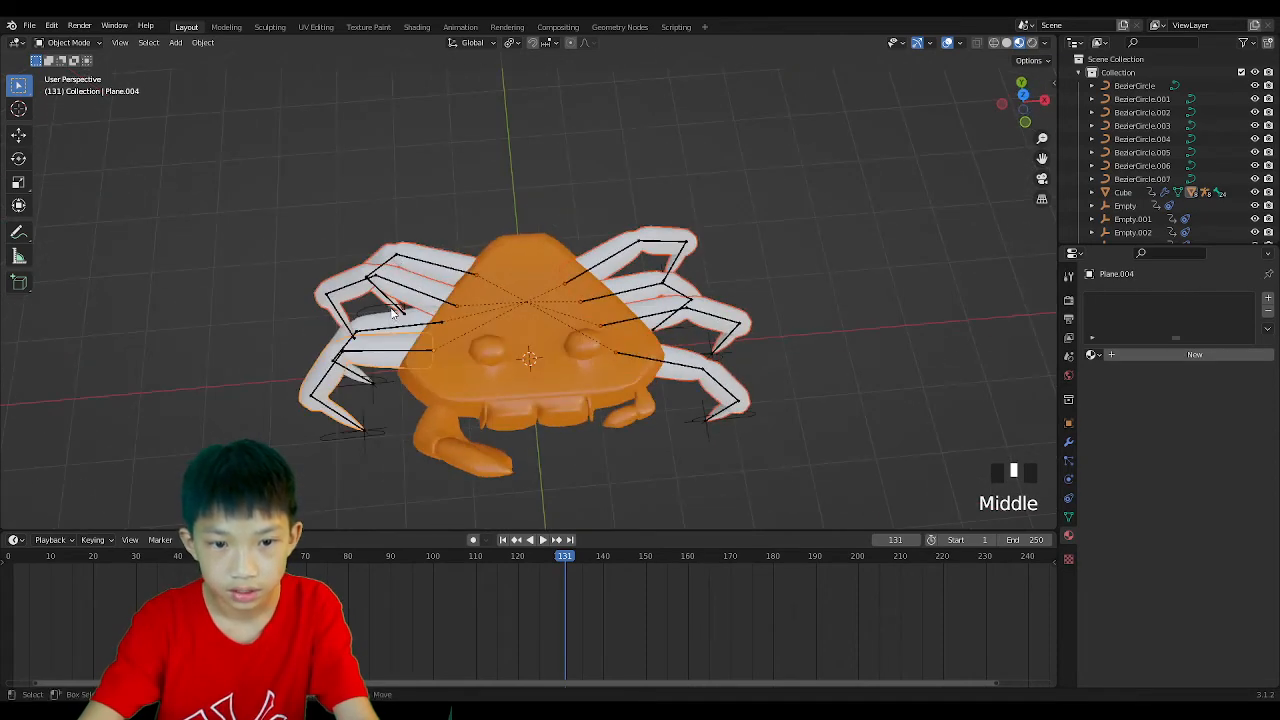
pyautogui.keyDown('shift'); pyautogui.click(503, 260); pyautogui.keyUp('shift')
pyautogui.moveTo(503, 260); pyautogui.dragTo(488, 261, button='middle')
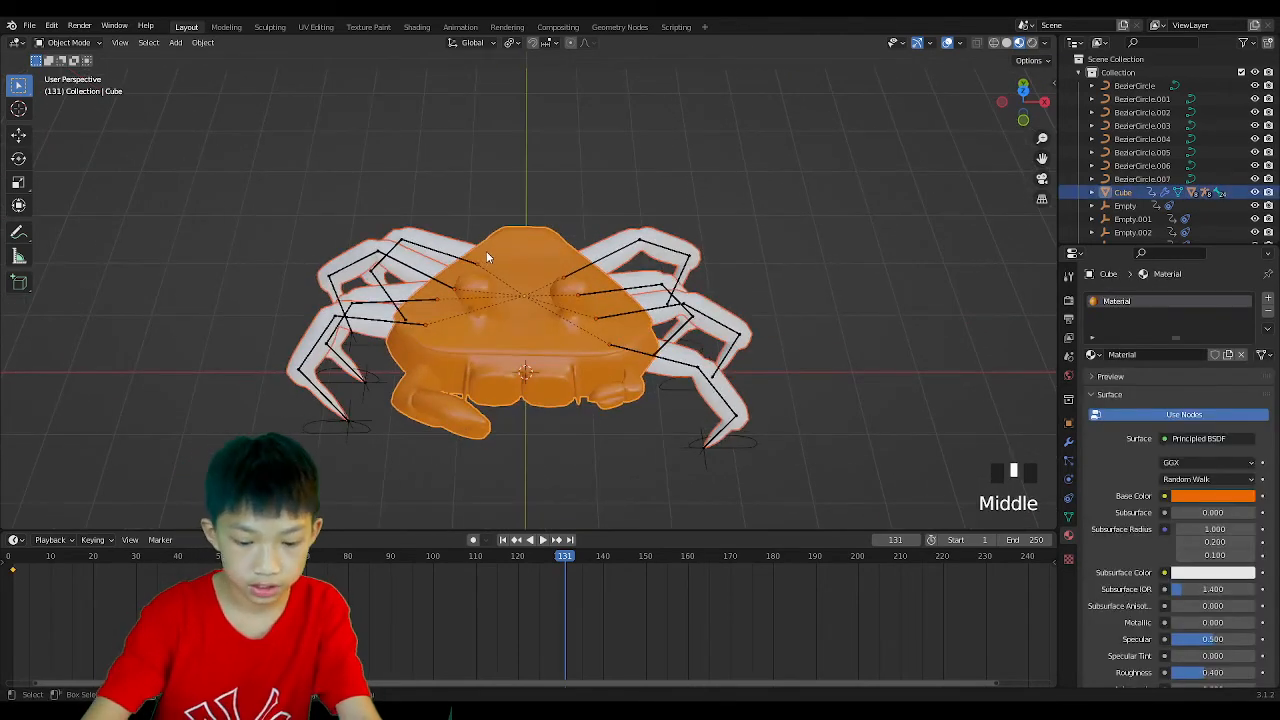
pyautogui.hotkey('ctrl', 'l')
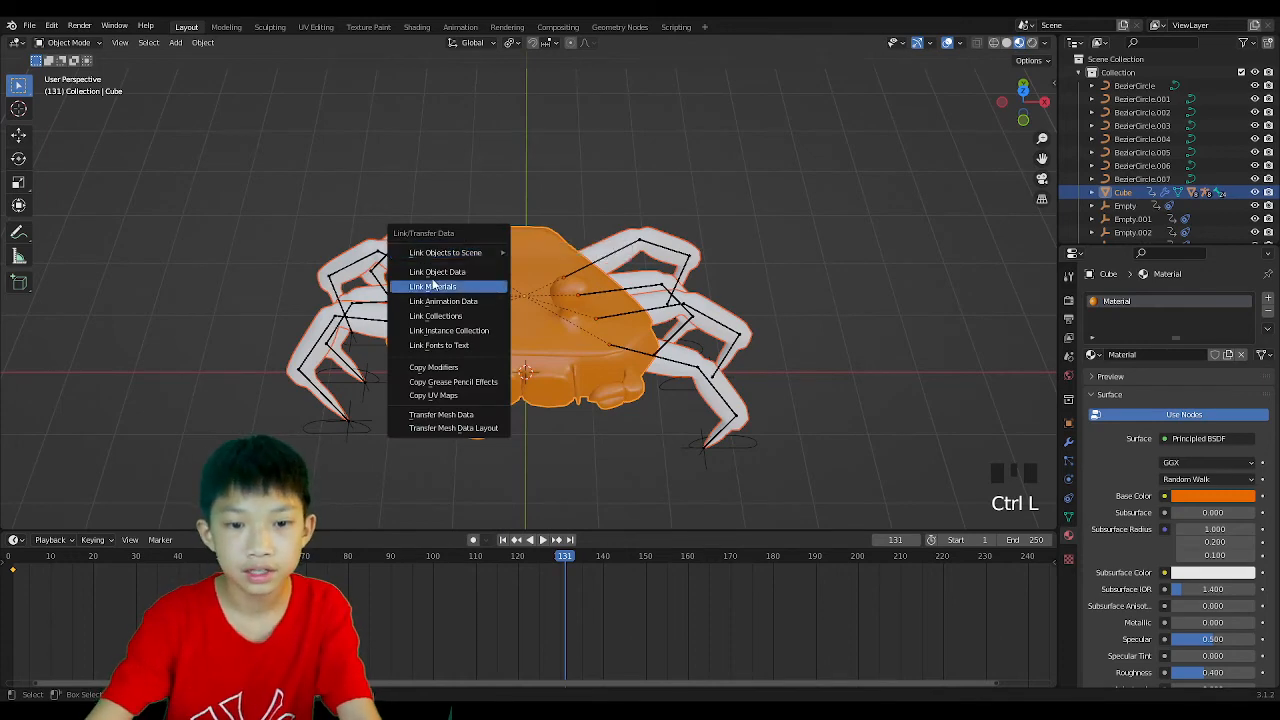
pyautogui.click(433, 286)
pyautogui.moveTo(482, 271); pyautogui.dragTo(519, 111, button='middle')
pyautogui.scroll(-2, 487, 192)
pyautogui.moveTo(487, 192); pyautogui.dragTo(506, 199, button='middle')
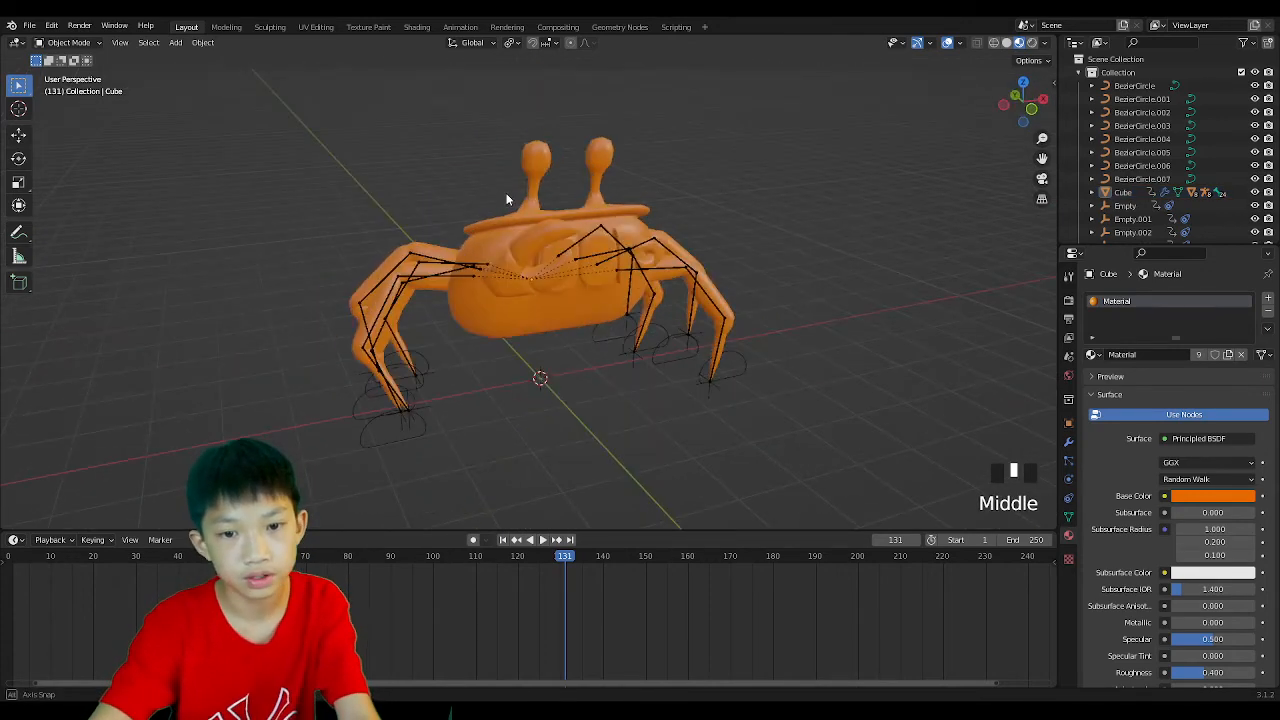
pyautogui.moveTo(705, 270); pyautogui.dragTo(508, 200, button='middle')
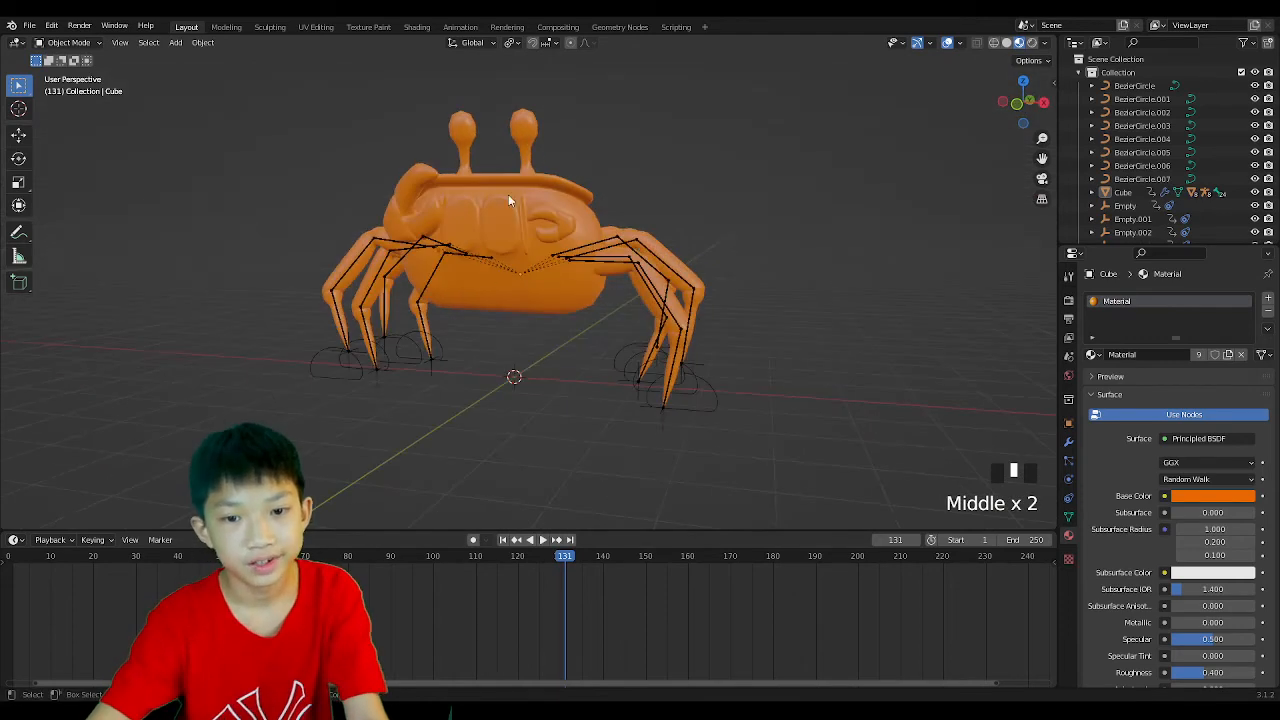
# Select the crab's body and collapse the Collection in the Outliner.
pyautogui.click(575, 194)
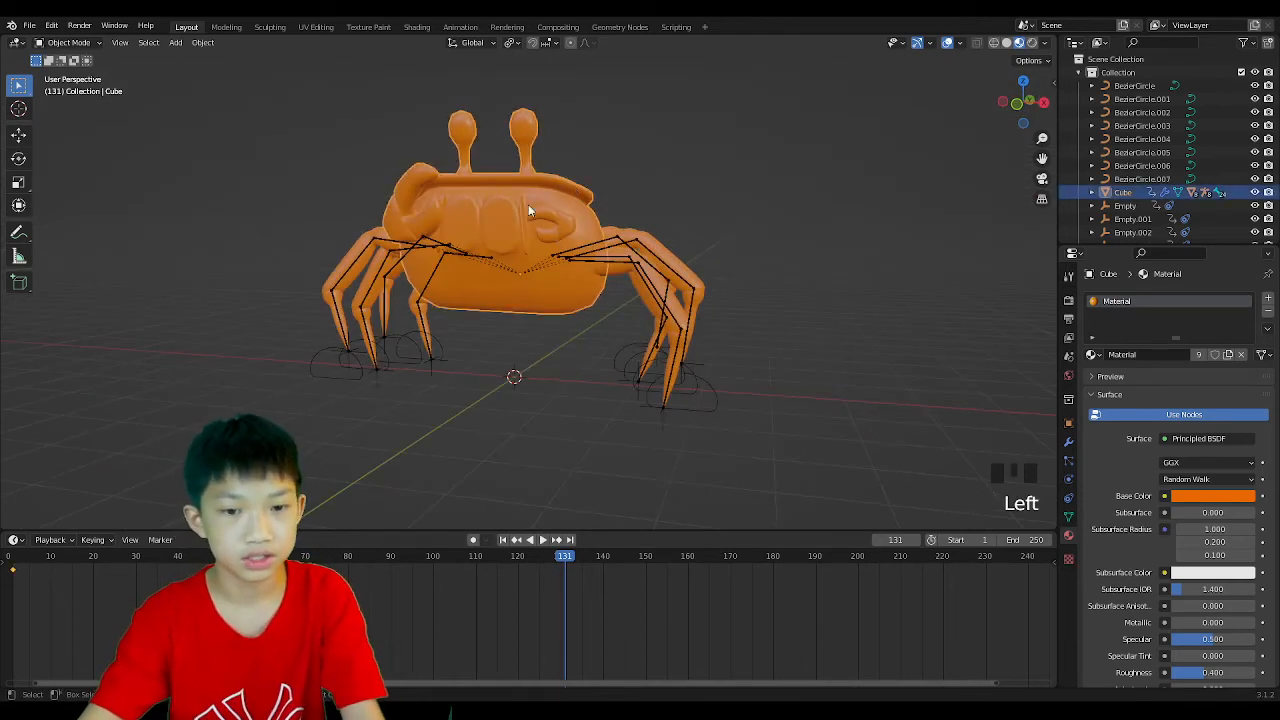
pyautogui.moveTo(533, 199); pyautogui.dragTo(550, 196, button='middle')
pyautogui.click(1078, 73)
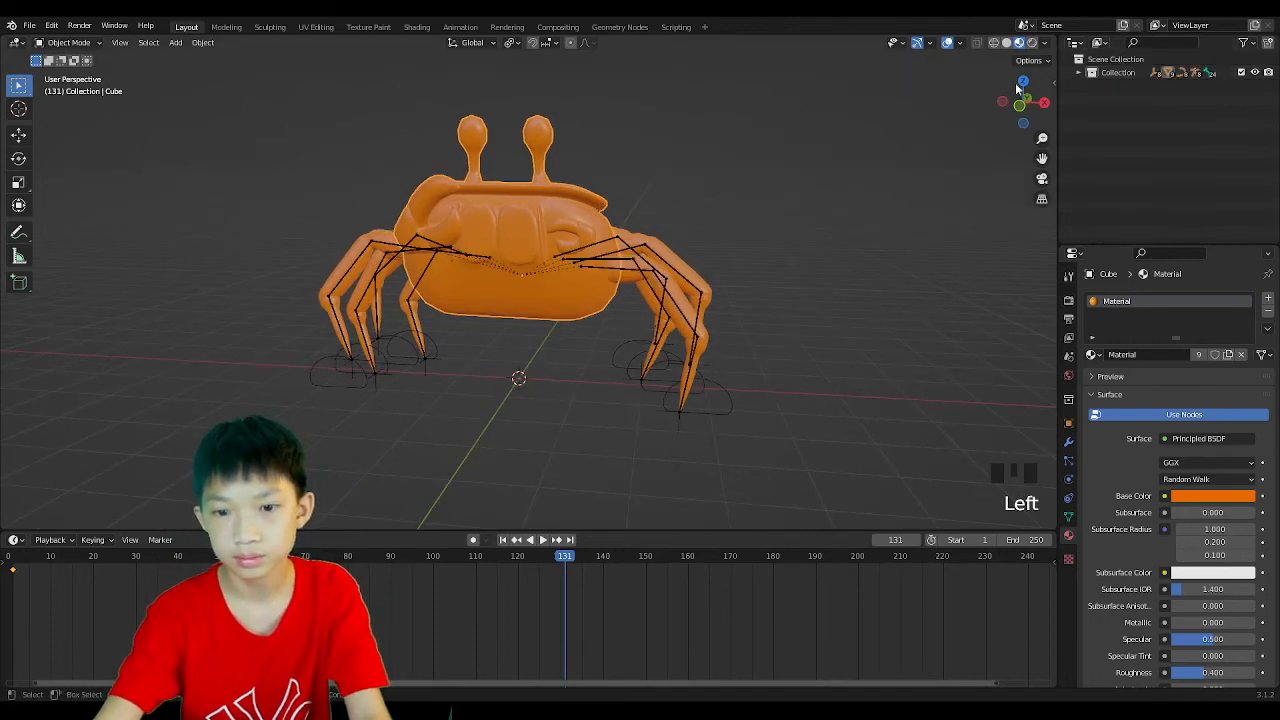
pyautogui.moveTo(790, 110); pyautogui.dragTo(740, 131, button='middle')
pyautogui.scroll(3, 747, 160)
pyautogui.scroll(-2, 512, 224)
pyautogui.moveTo(512, 224)
pyautogui.mouseDown(button='middle')
pyautogui.moveTo(580, 217)
pyautogui.moveTo(525, 228)
pyautogui.mouseUp(button='middle')
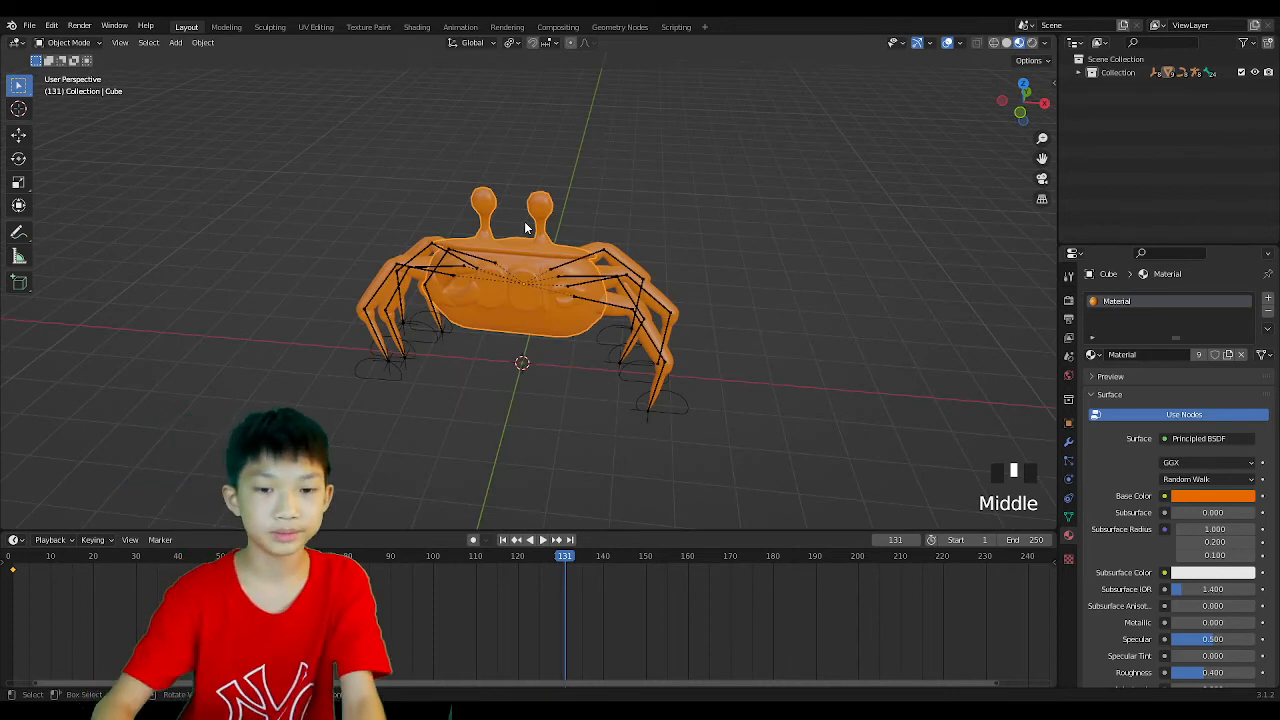
pyautogui.scroll(-1, 525, 228)
pyautogui.scroll(3, 522, 325)
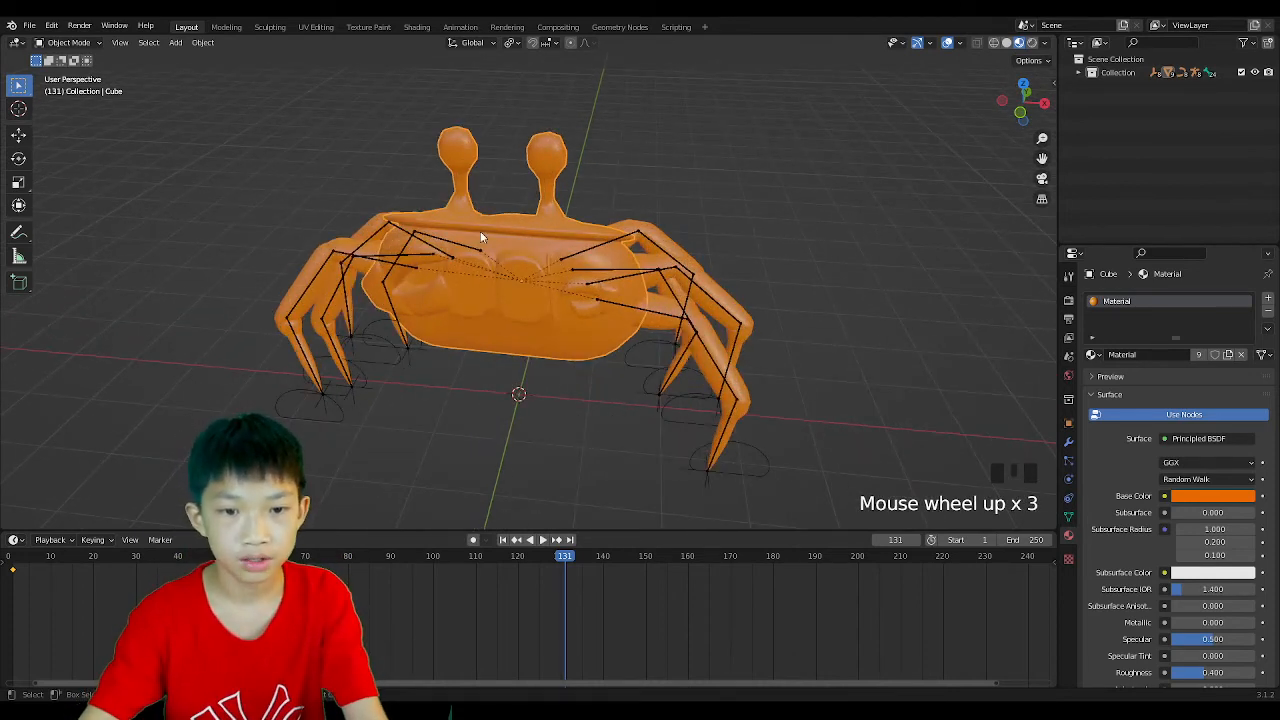
pyautogui.moveTo(543, 352); pyautogui.dragTo(583, 309, button='middle')
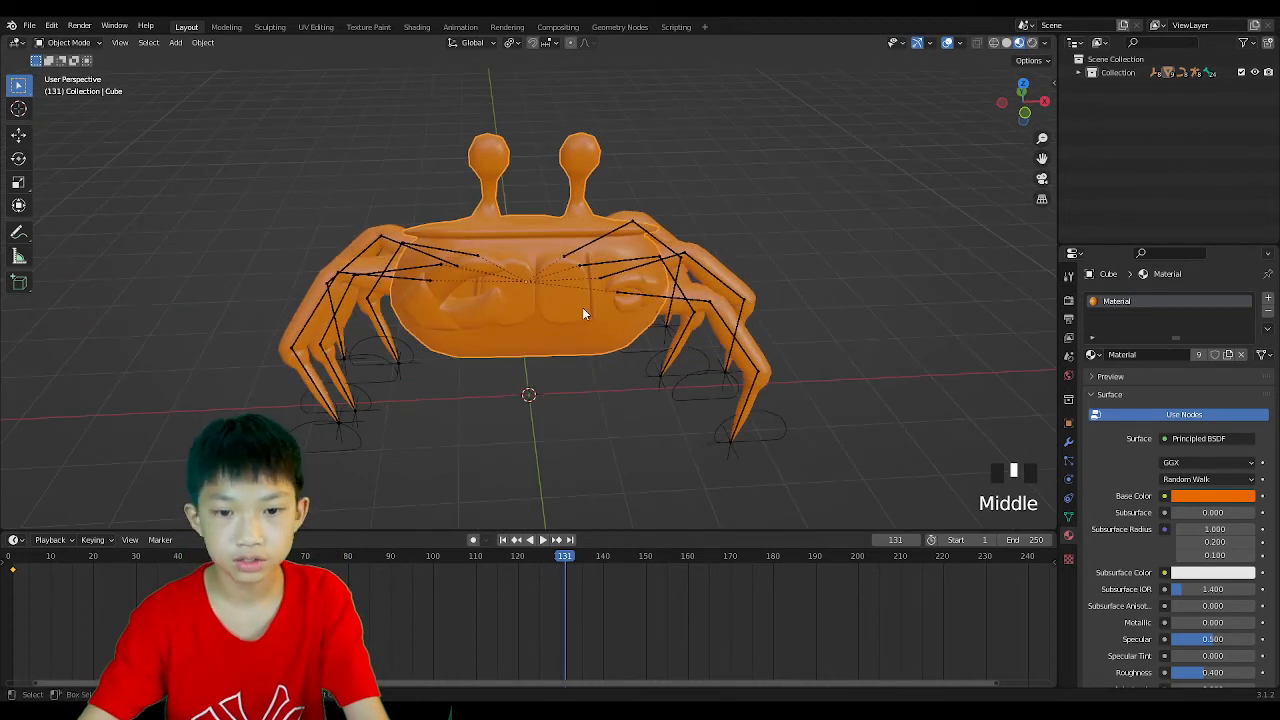
pyautogui.press('Tab')
pyautogui.press('Tab')
pyautogui.moveTo(524, 243); pyautogui.dragTo(489, 249, button='middle')
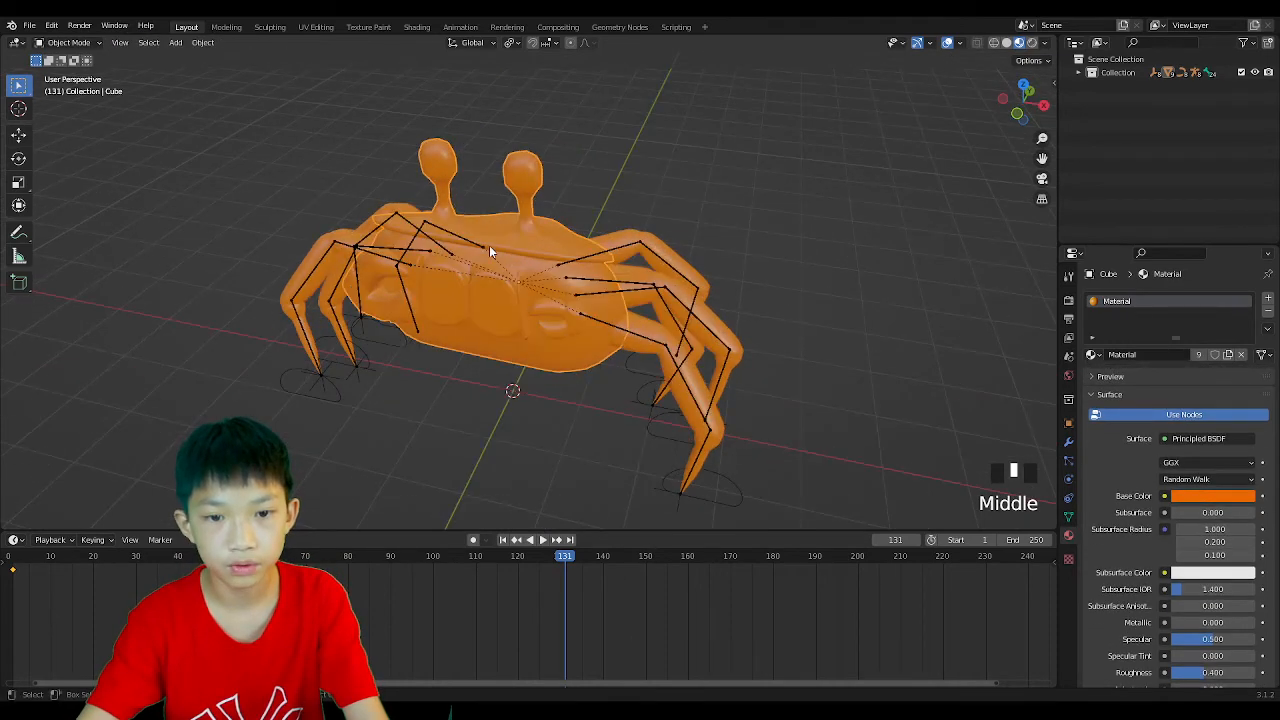
pyautogui.press('g')
pyautogui.rightClick(478, 253)
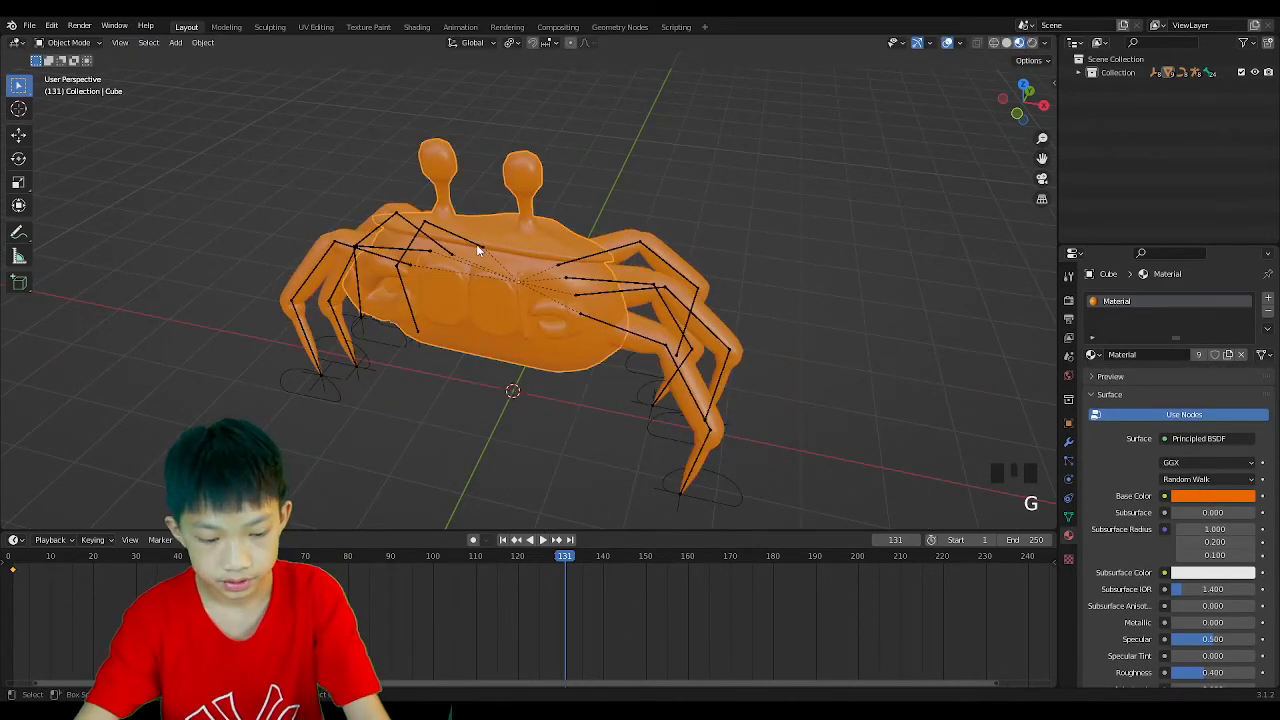
# Enter Edit Mode on the crab's body and isolate it in local view.
pyautogui.press('Tab')
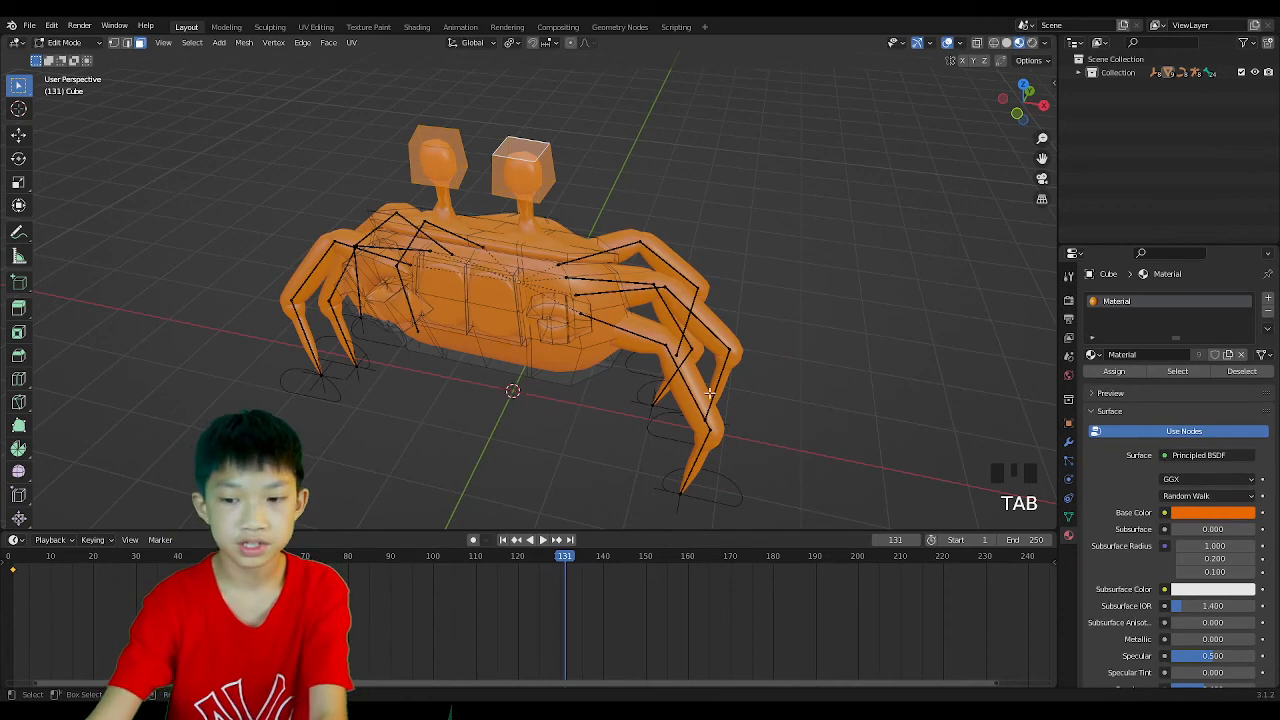
pyautogui.press('/')
pyautogui.moveTo(642, 321); pyautogui.dragTo(600, 312, button='middle')
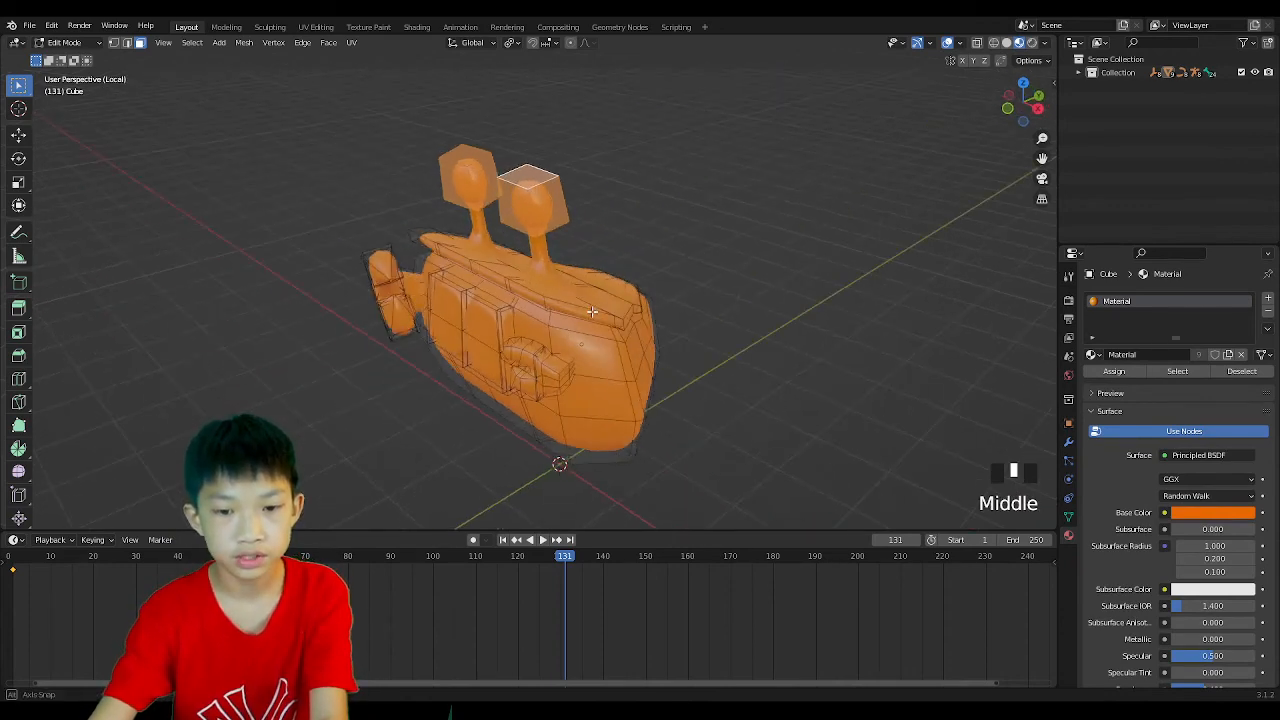
pyautogui.press('/')
pyautogui.press('/')
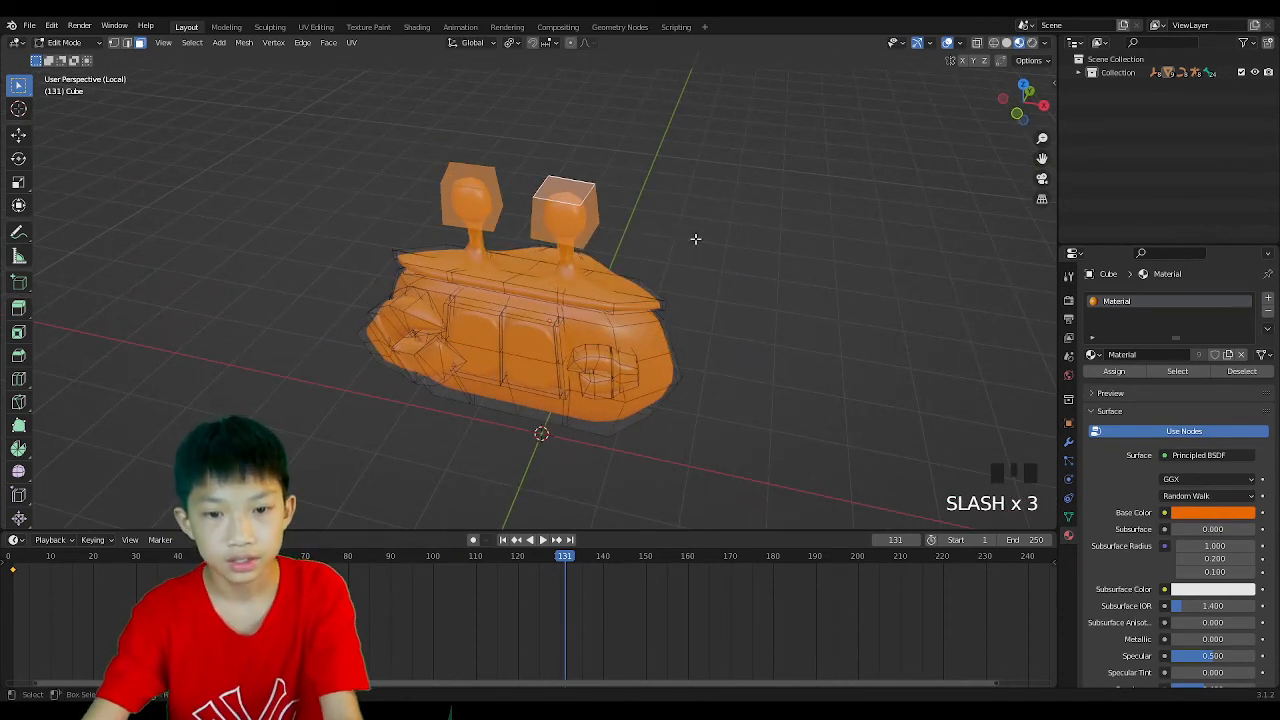
pyautogui.press('/')
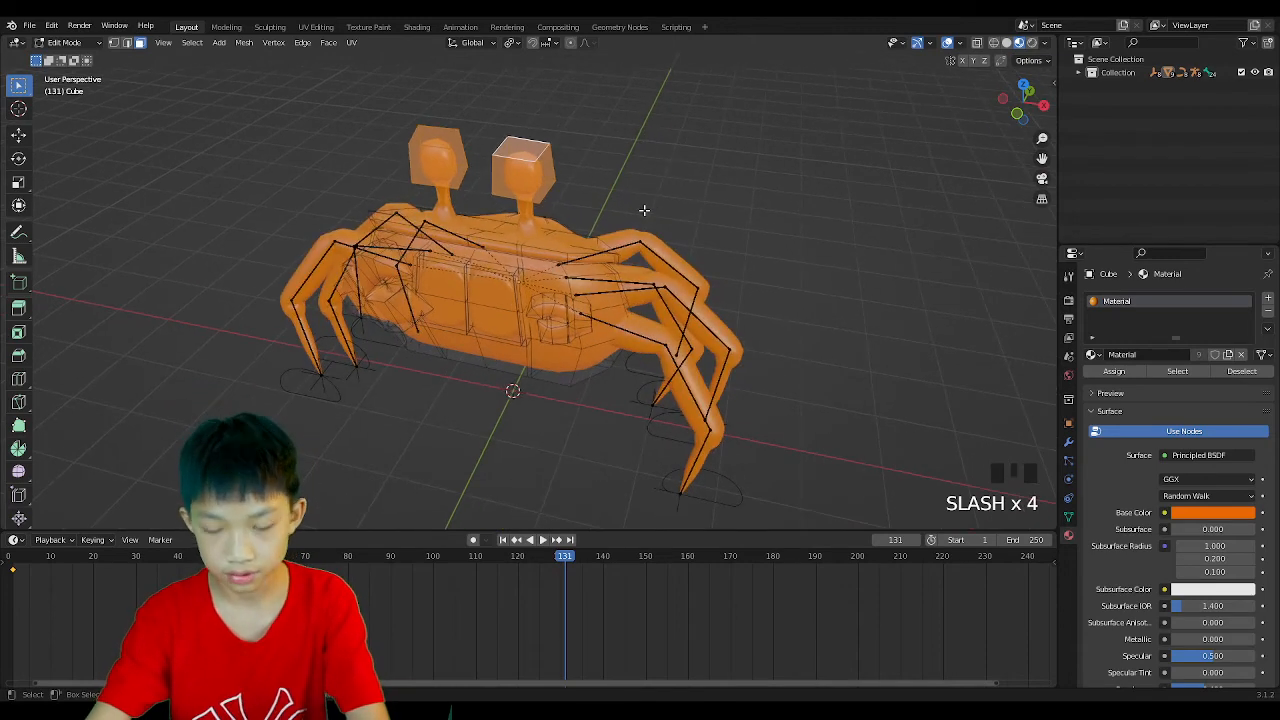
pyautogui.moveTo(445, 327); pyautogui.dragTo(523, 369, button='middle')
pyautogui.scroll(2, 463, 214)
pyautogui.scroll(2, 561, 391)
# Select the side, top and bottom faces of both eye blocks at the ends of the stalks.
pyautogui.click(535, 247)
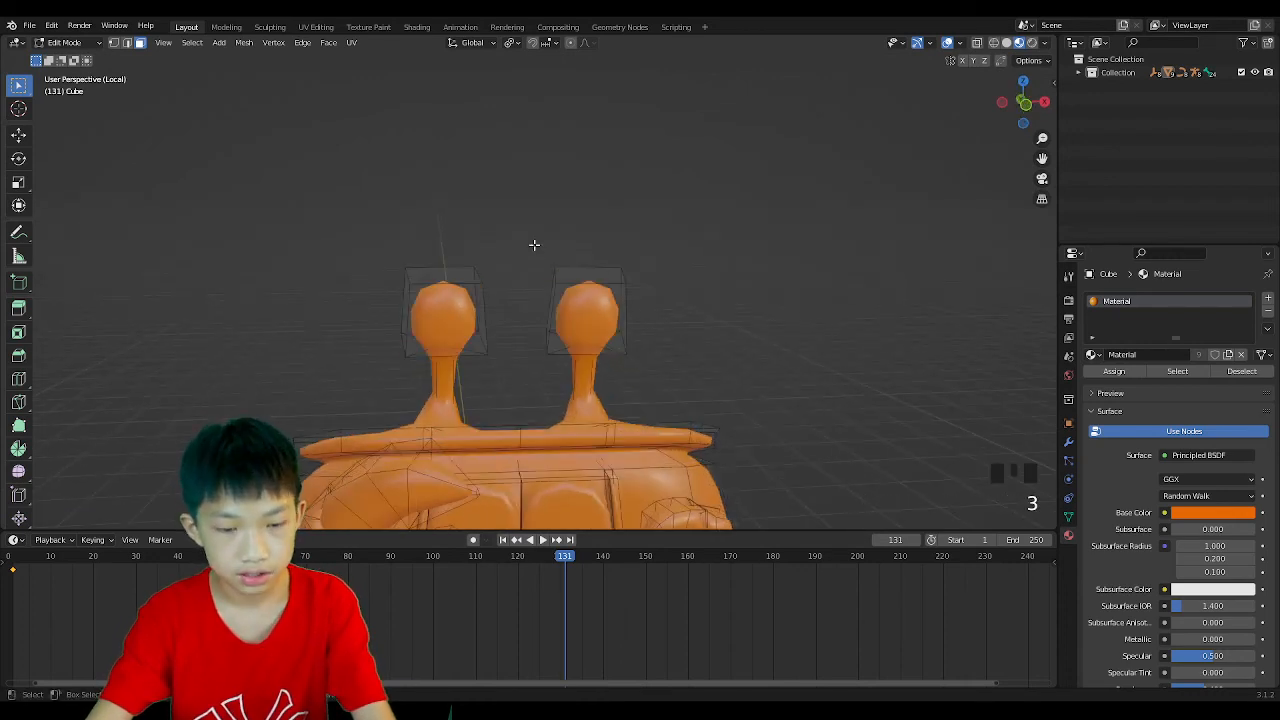
pyautogui.keyDown('alt'); pyautogui.click(476, 292); pyautogui.keyUp('alt')
pyautogui.keyDown('alt'); pyautogui.keyDown('shift'); pyautogui.click(582, 321); pyautogui.keyUp('shift'); pyautogui.keyUp('alt')
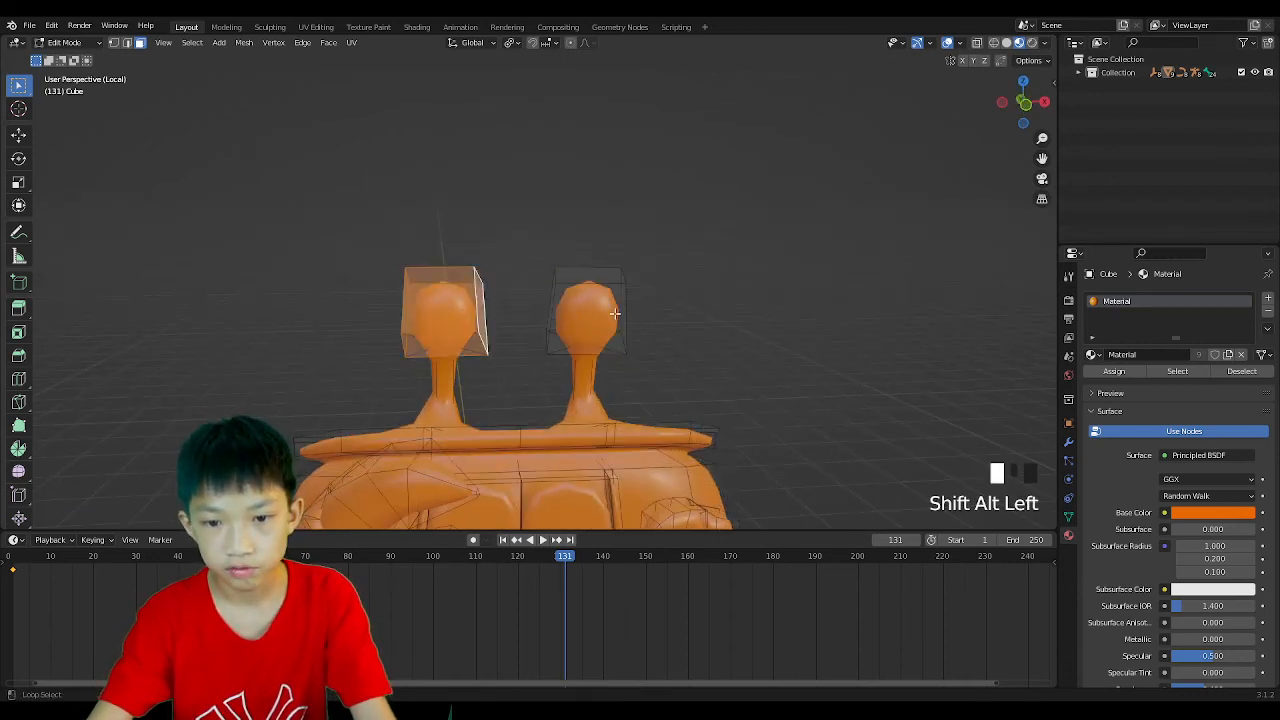
pyautogui.moveTo(584, 318); pyautogui.dragTo(633, 419, button='middle')
pyautogui.keyDown('shift'); pyautogui.click(585, 263); pyautogui.keyUp('shift')
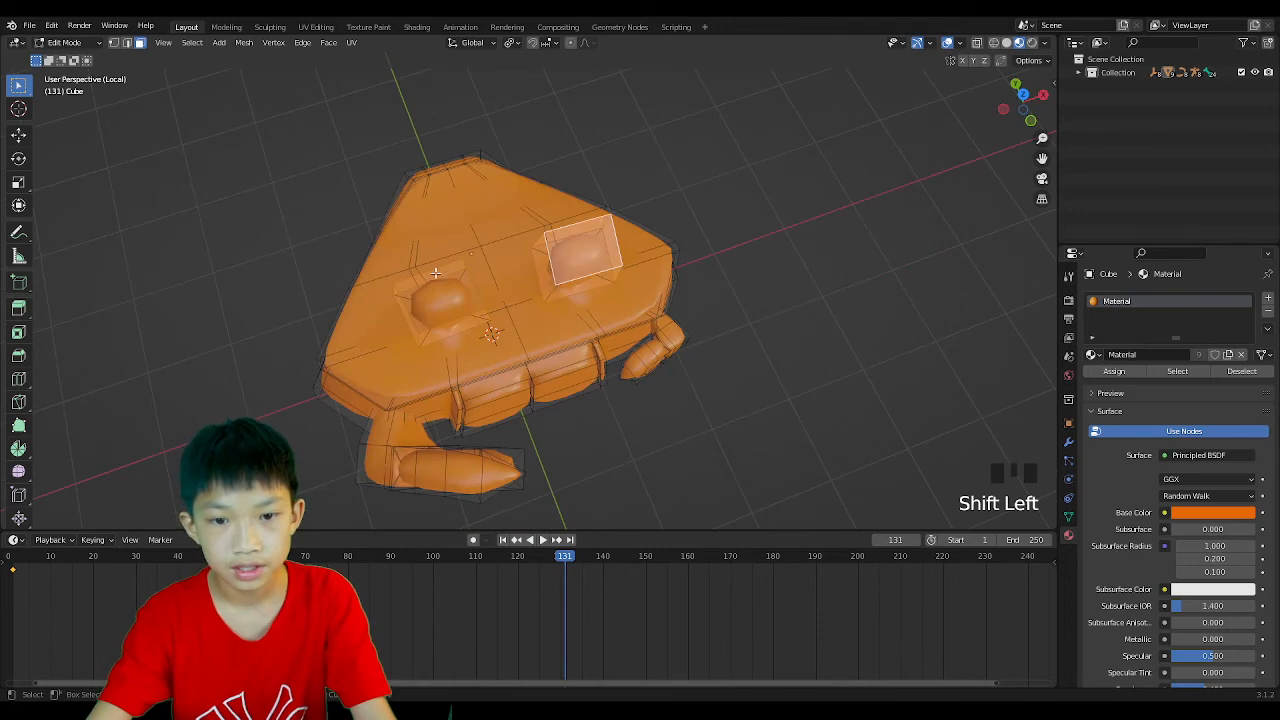
pyautogui.keyDown('shift'); pyautogui.click(436, 274); pyautogui.keyUp('shift')
pyautogui.moveTo(436, 274); pyautogui.dragTo(458, 184, button='middle')
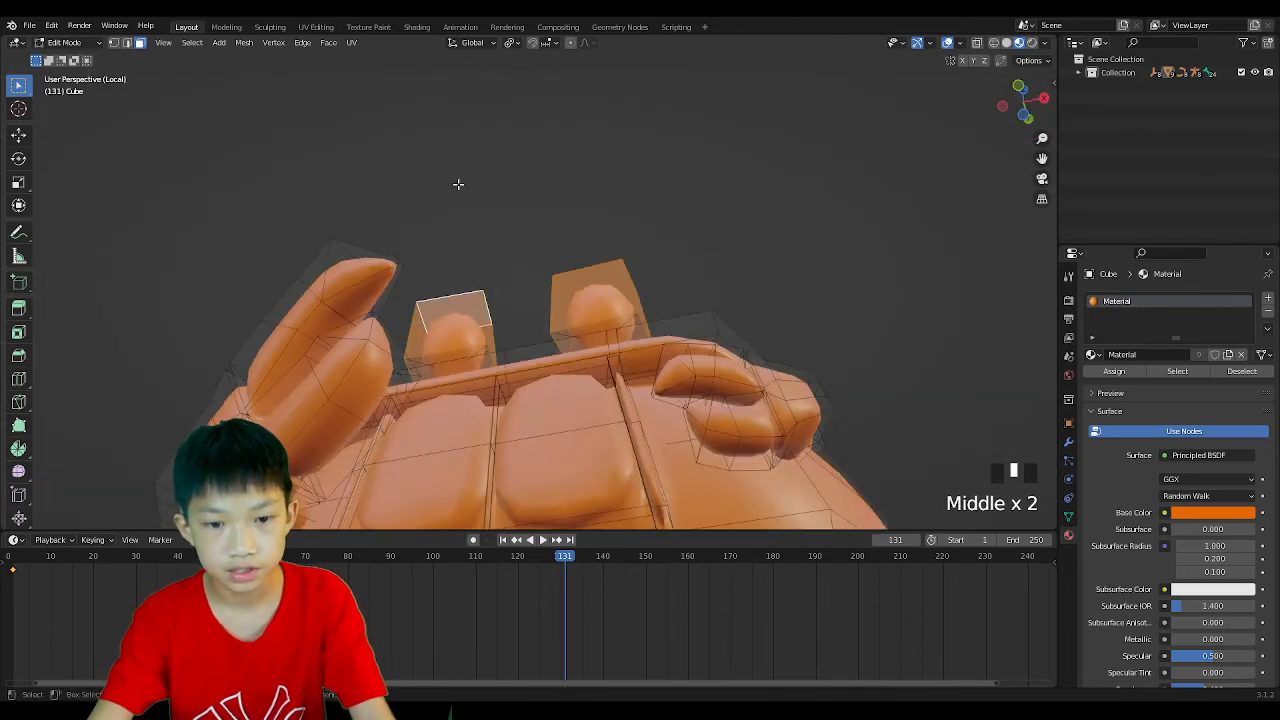
pyautogui.scroll(2, 460, 312)
pyautogui.keyDown('alt'); pyautogui.keyDown('shift'); pyautogui.click(490, 390); pyautogui.keyUp('shift'); pyautogui.keyUp('alt')
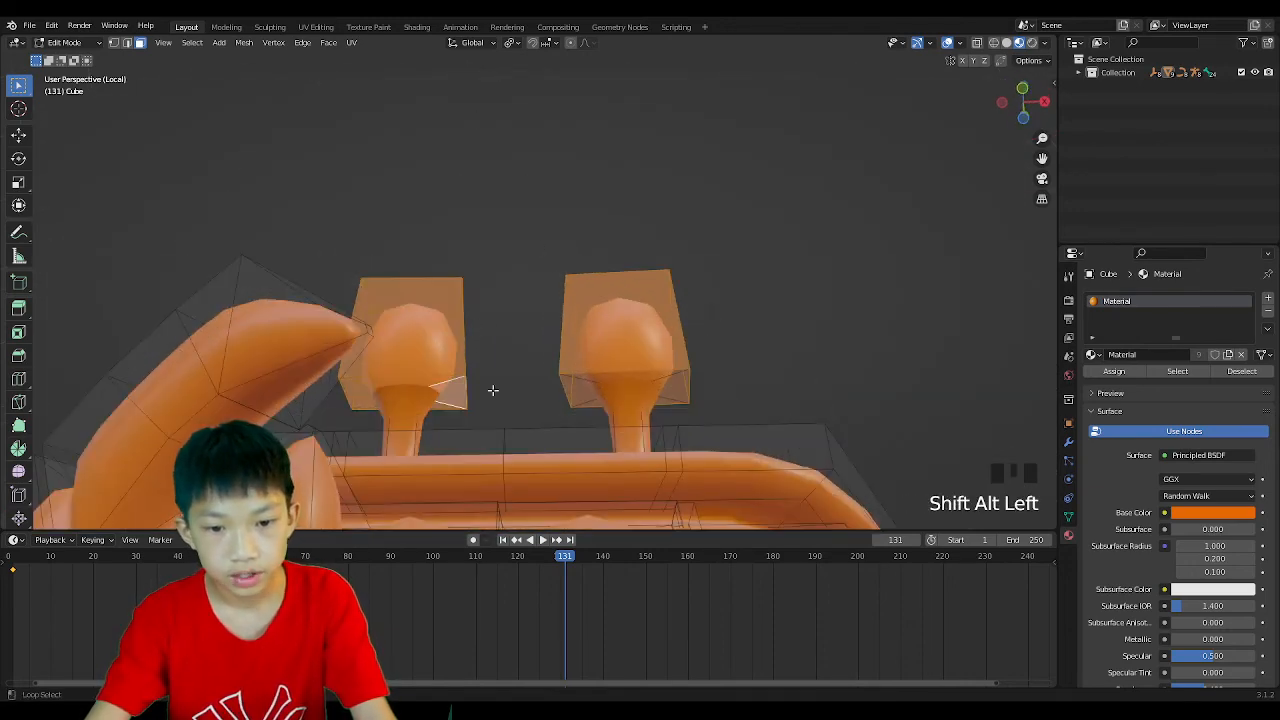
pyautogui.keyDown('alt'); pyautogui.keyDown('shift'); pyautogui.click(590, 386); pyautogui.keyUp('shift'); pyautogui.keyUp('alt')
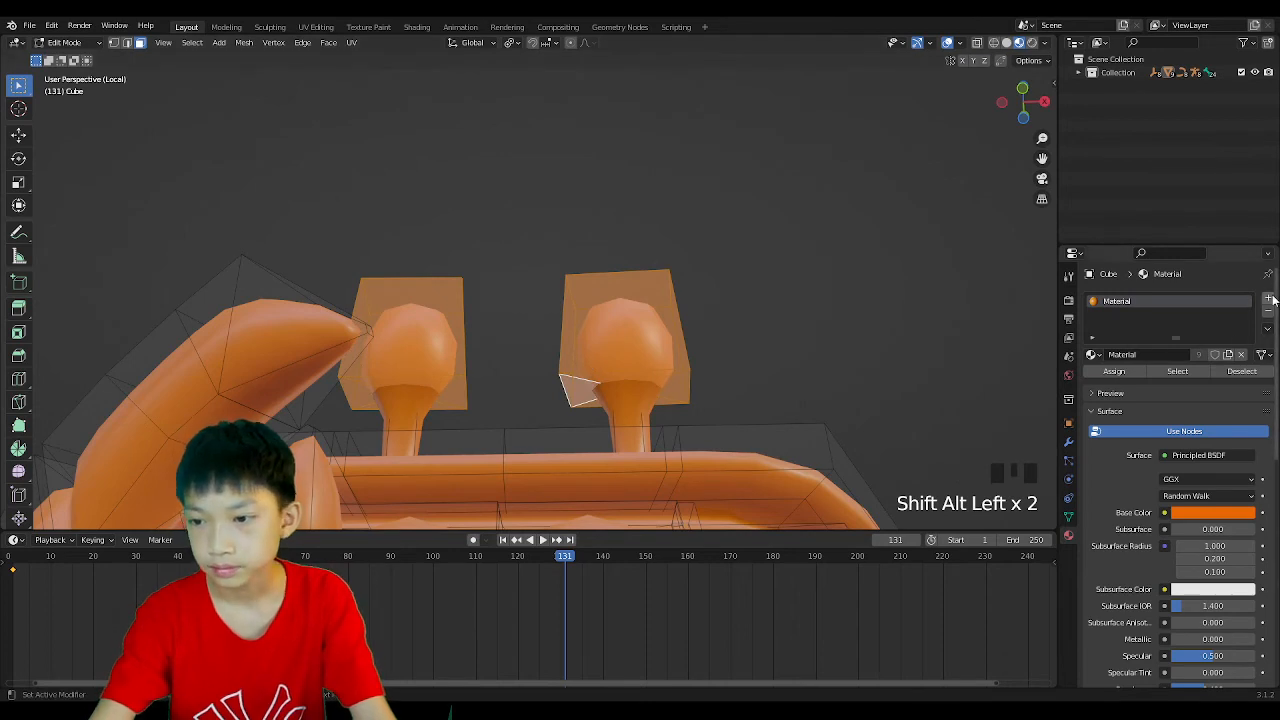
# Add a second material slot with a new black material and assign it to the selected eye faces.
pyautogui.click(1268, 299)
pyautogui.click(1170, 381)
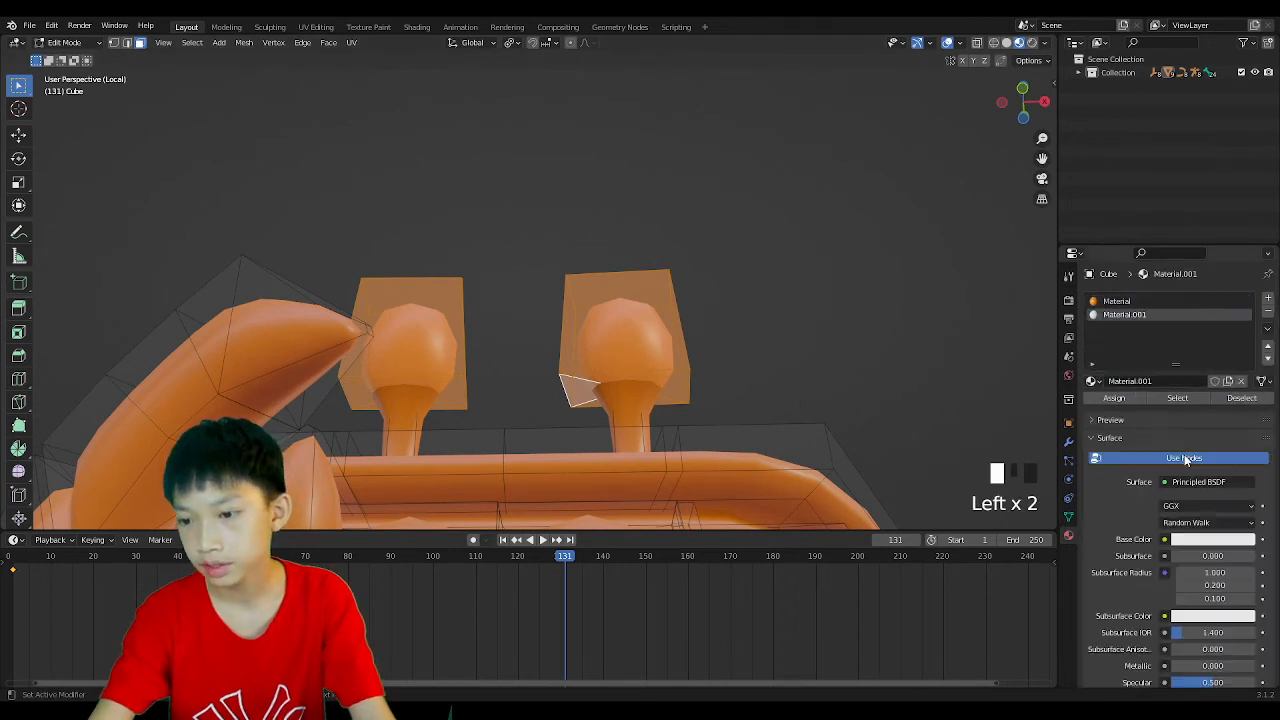
pyautogui.click(1195, 541)
pyautogui.moveTo(1246, 400); pyautogui.dragTo(1244, 446)
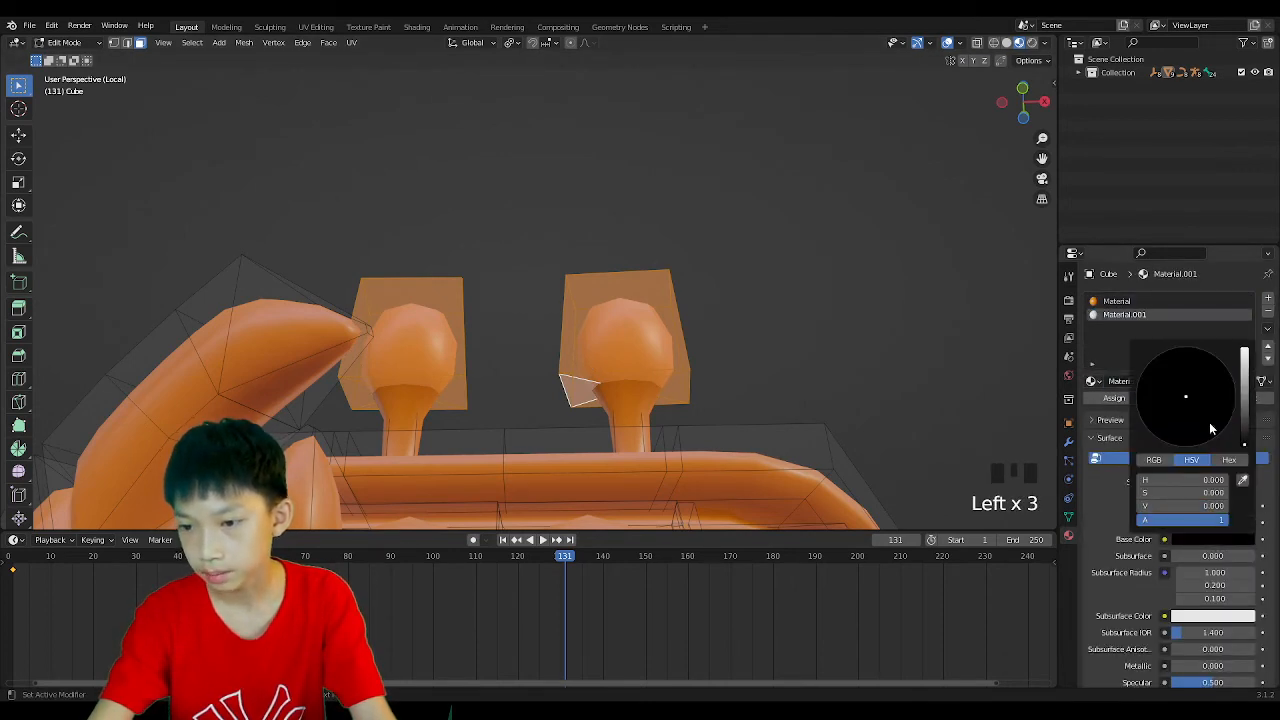
pyautogui.click(1110, 398)
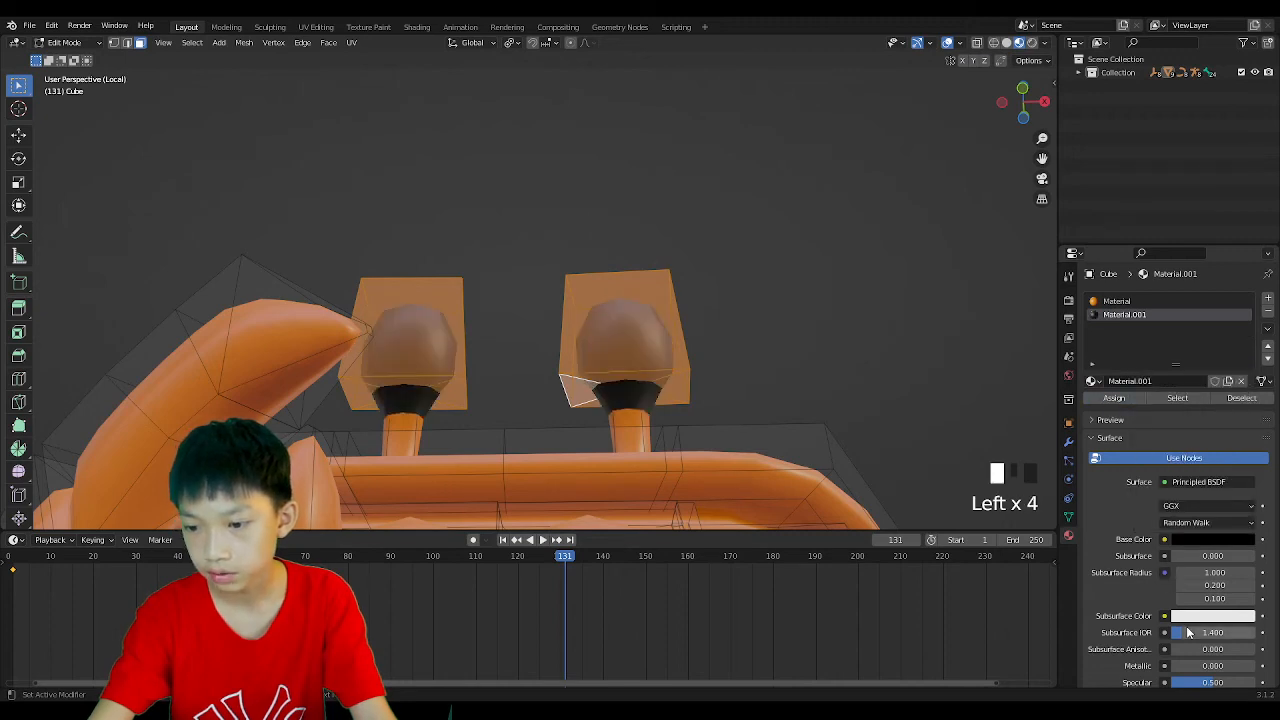
# Set the black eye material's specular to 1.000 and roughness to 0.000, and deselect the eye faces.
pyautogui.scroll(-2, 1188, 637)
pyautogui.moveTo(1189, 636); pyautogui.dragTo(1174, 662)
pyautogui.click(733, 348)
# Select the face loops around the sides of the body below the shell rim.
pyautogui.moveTo(734, 348); pyautogui.dragTo(545, 357, button='middle')
pyautogui.scroll(-2, 700, 283)
pyautogui.keyDown('alt'); pyautogui.click(522, 330); pyautogui.keyUp('alt')
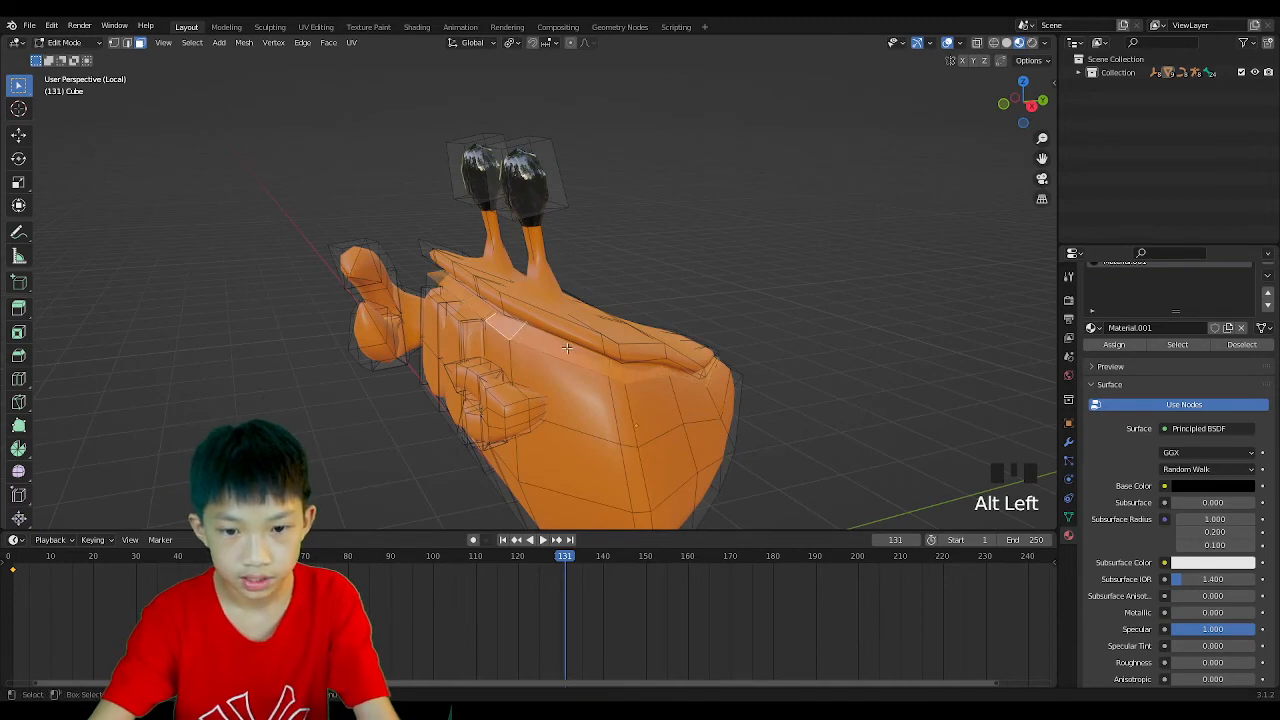
pyautogui.keyDown('alt'); pyautogui.keyDown('shift'); pyautogui.click(618, 406); pyautogui.keyUp('shift'); pyautogui.keyUp('alt')
pyautogui.keyDown('alt'); pyautogui.keyDown('shift'); pyautogui.click(614, 438); pyautogui.keyUp('shift'); pyautogui.keyUp('alt')
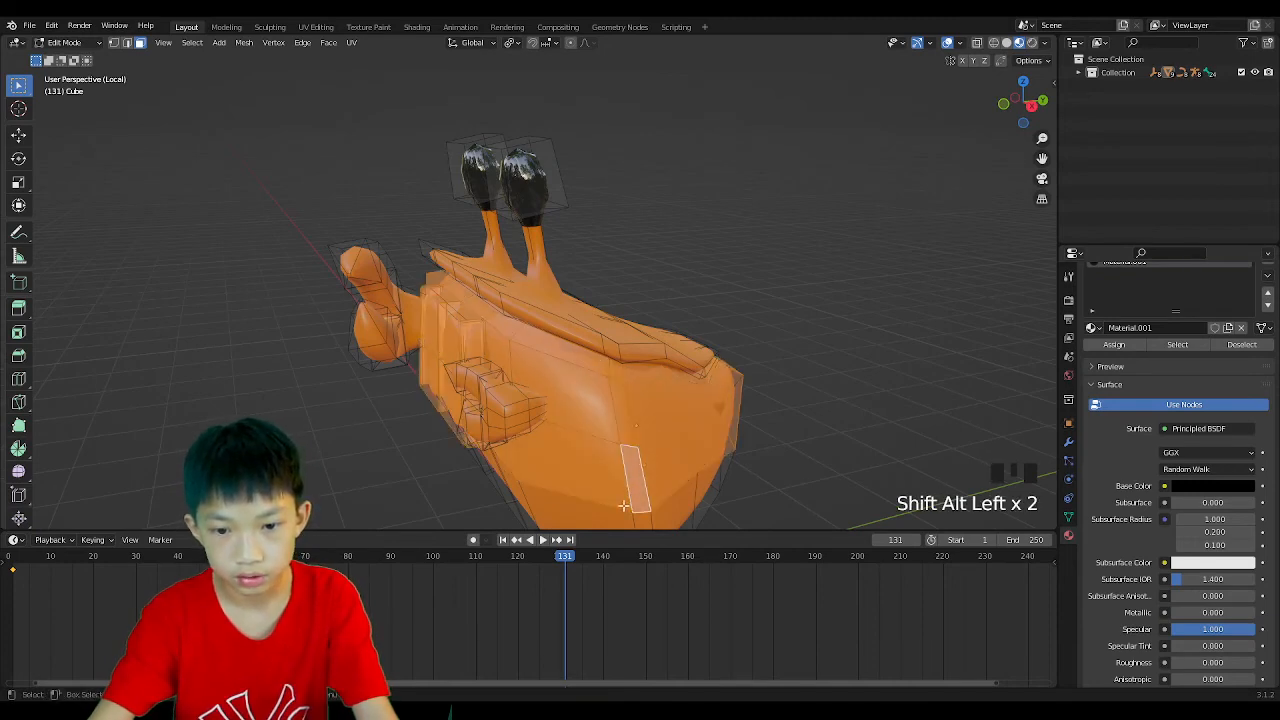
pyautogui.moveTo(614, 438); pyautogui.dragTo(723, 354, button='middle')
pyautogui.keyDown('alt'); pyautogui.keyDown('shift'); pyautogui.click(643, 418); pyautogui.keyUp('shift'); pyautogui.keyUp('alt')
# Extend the selection with the face loops running across the underside of the crab's body.
pyautogui.scroll(-2, 723, 354)
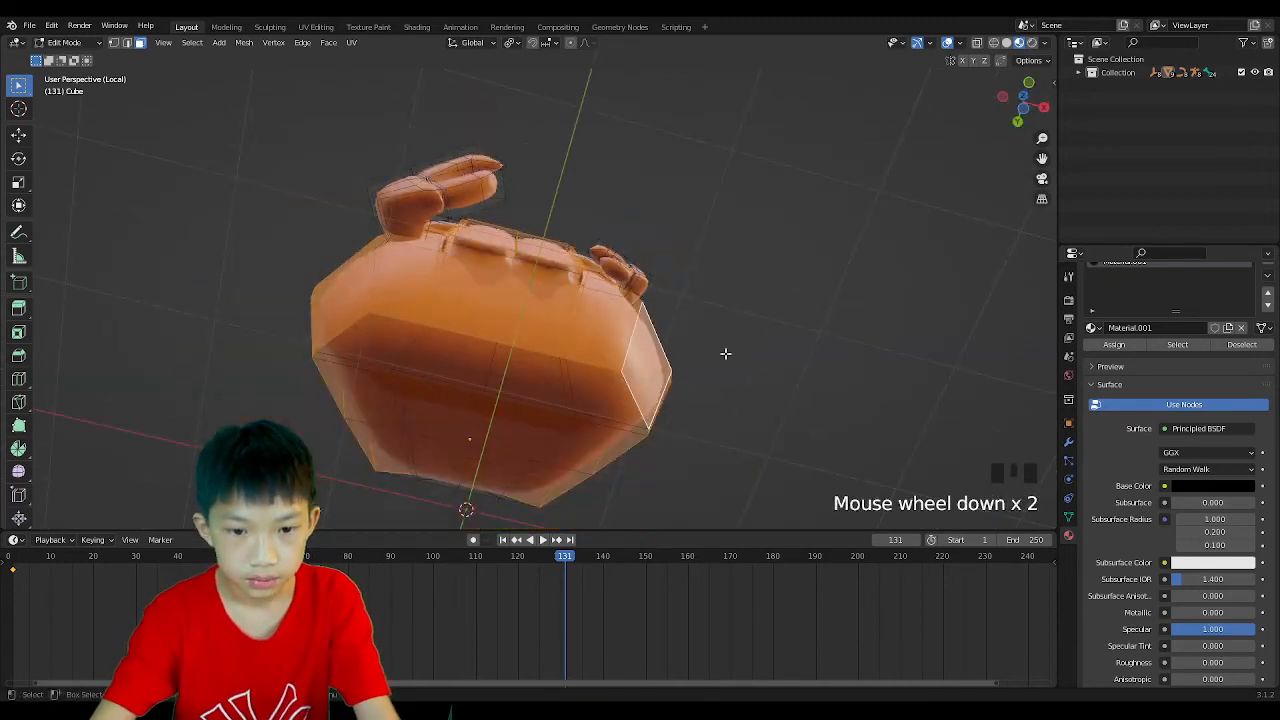
pyautogui.keyDown('alt'); pyautogui.keyDown('shift'); pyautogui.click(590, 385); pyautogui.keyUp('shift'); pyautogui.keyUp('alt')
pyautogui.hotkey('ctrl', 'z')
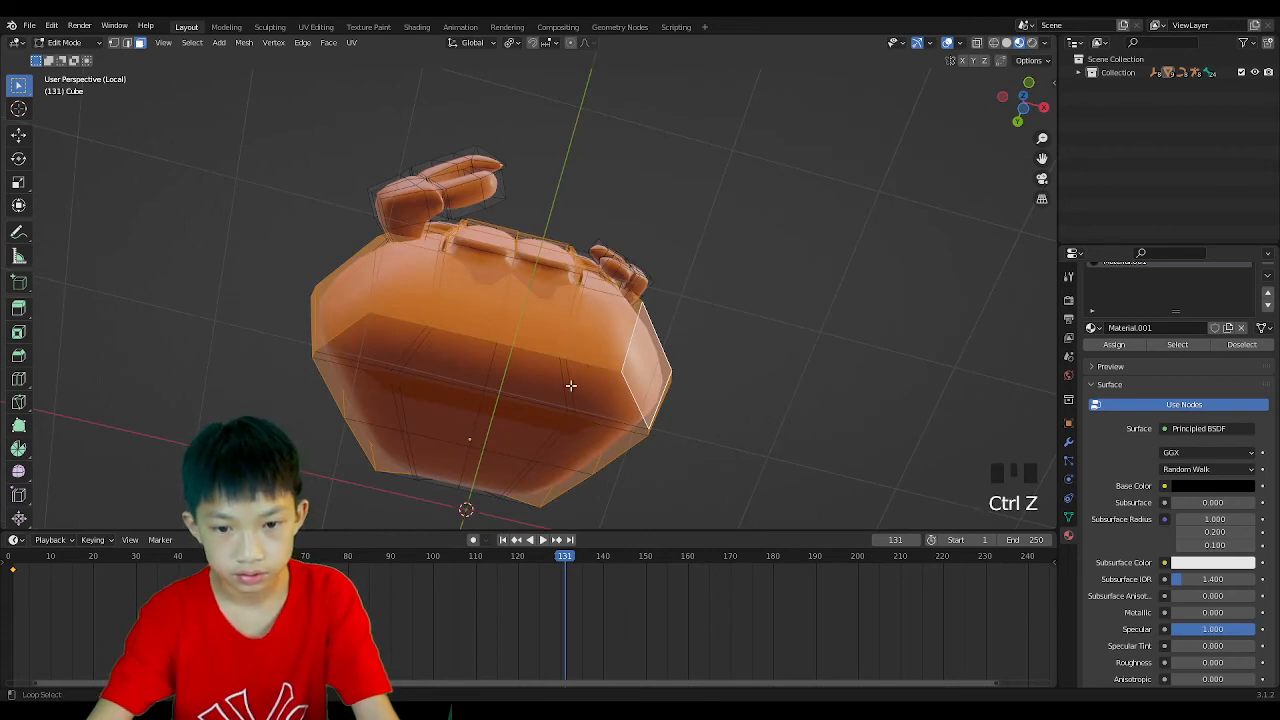
pyautogui.keyDown('alt'); pyautogui.keyDown('shift'); pyautogui.click(565, 415); pyautogui.keyUp('shift'); pyautogui.keyUp('alt')
pyautogui.keyDown('alt'); pyautogui.keyDown('shift'); pyautogui.click(563, 430); pyautogui.keyUp('shift'); pyautogui.keyUp('alt')
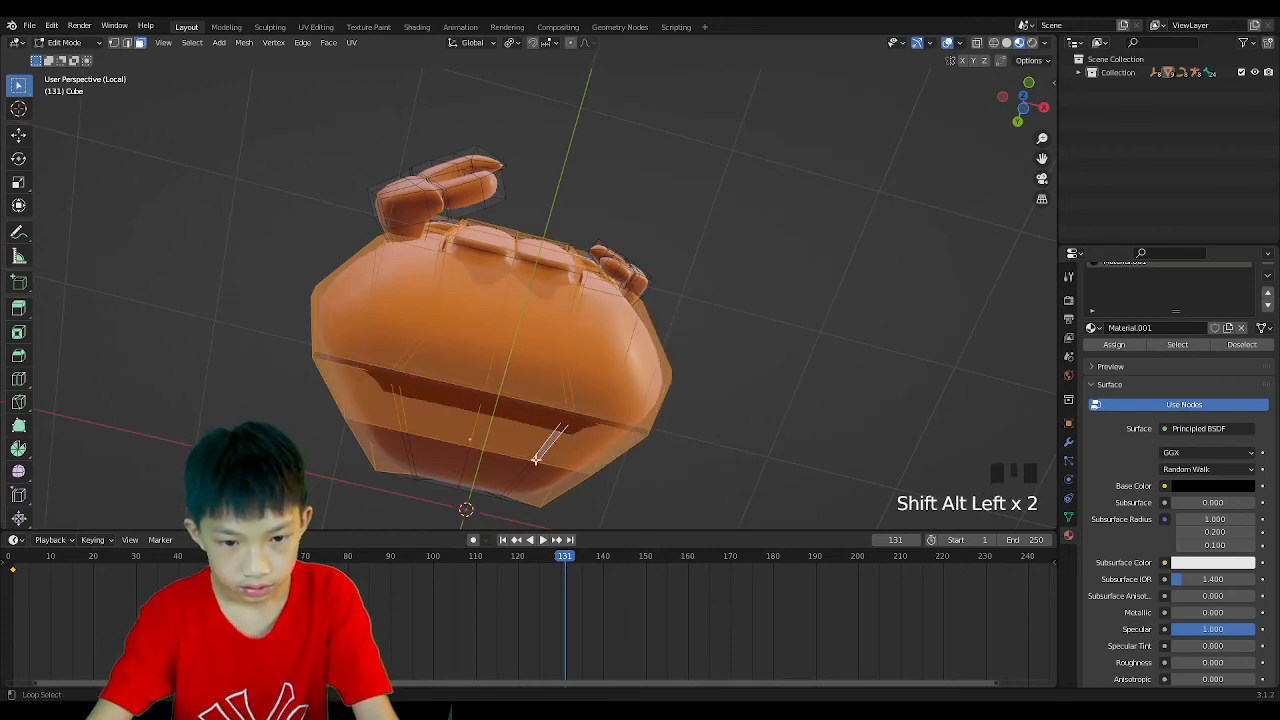
pyautogui.keyDown('alt'); pyautogui.keyDown('shift'); pyautogui.click(534, 472); pyautogui.keyUp('shift'); pyautogui.keyUp('alt')
# Add the remaining underside and rear faces of the body to the selection.
pyautogui.moveTo(534, 472); pyautogui.dragTo(632, 185, button='middle')
pyautogui.keyDown('shift'); pyautogui.moveTo(429, 396); pyautogui.dragTo(528, 414); pyautogui.keyUp('shift')
pyautogui.moveTo(528, 414); pyautogui.dragTo(513, 340, button='middle')
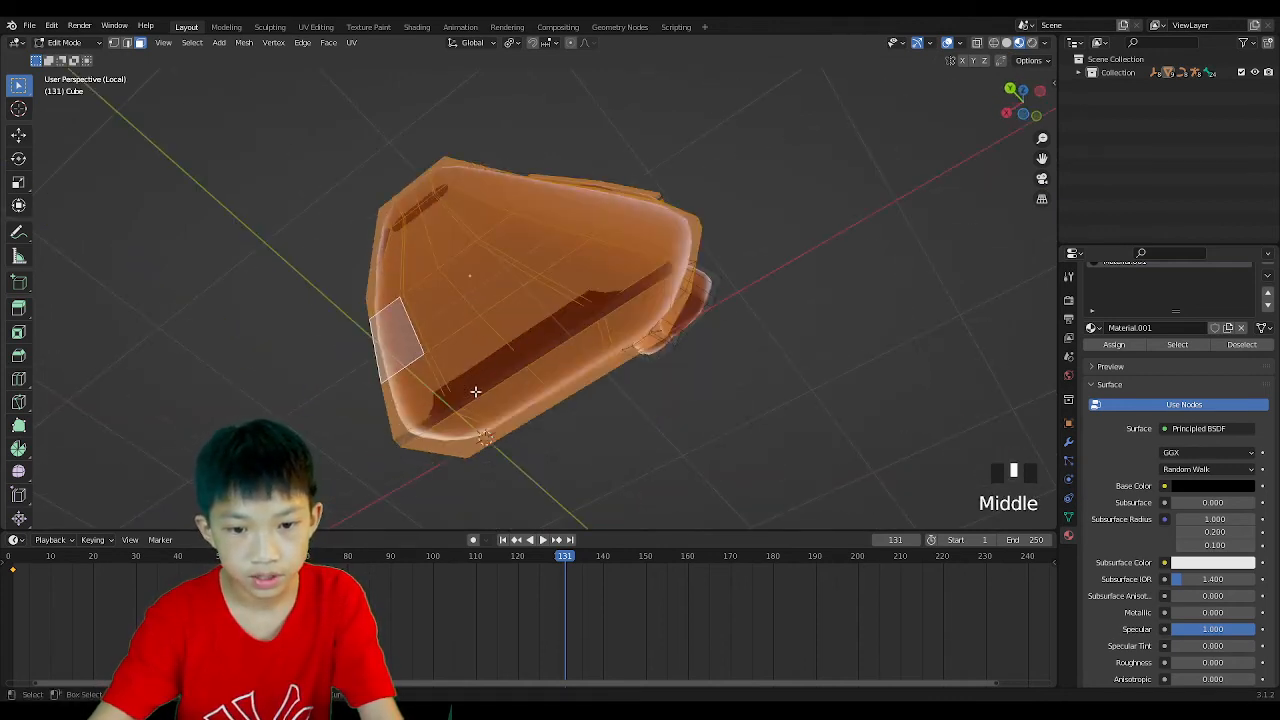
pyautogui.keyDown('shift'); pyautogui.moveTo(435, 420); pyautogui.dragTo(660, 265); pyautogui.keyUp('shift')
pyautogui.moveTo(660, 265); pyautogui.dragTo(515, 231, button='middle')
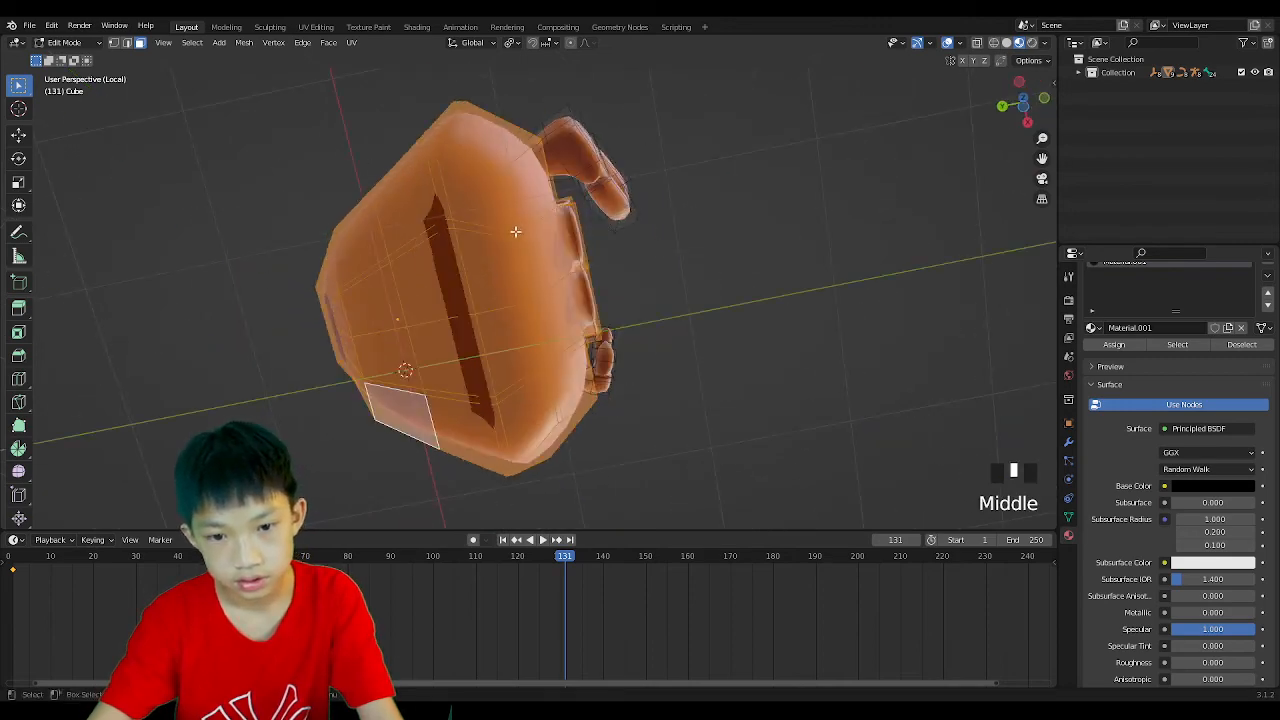
pyautogui.keyDown('shift'); pyautogui.moveTo(446, 430); pyautogui.dragTo(487, 205); pyautogui.keyUp('shift')
pyautogui.moveTo(487, 205)
pyautogui.mouseDown(button='middle')
pyautogui.moveTo(480, 230)
pyautogui.moveTo(376, 270)
pyautogui.mouseUp(button='middle')
# Add the front faces below and on both sides of the two raised front panels to the selection.
pyautogui.scroll(3, 376, 270)
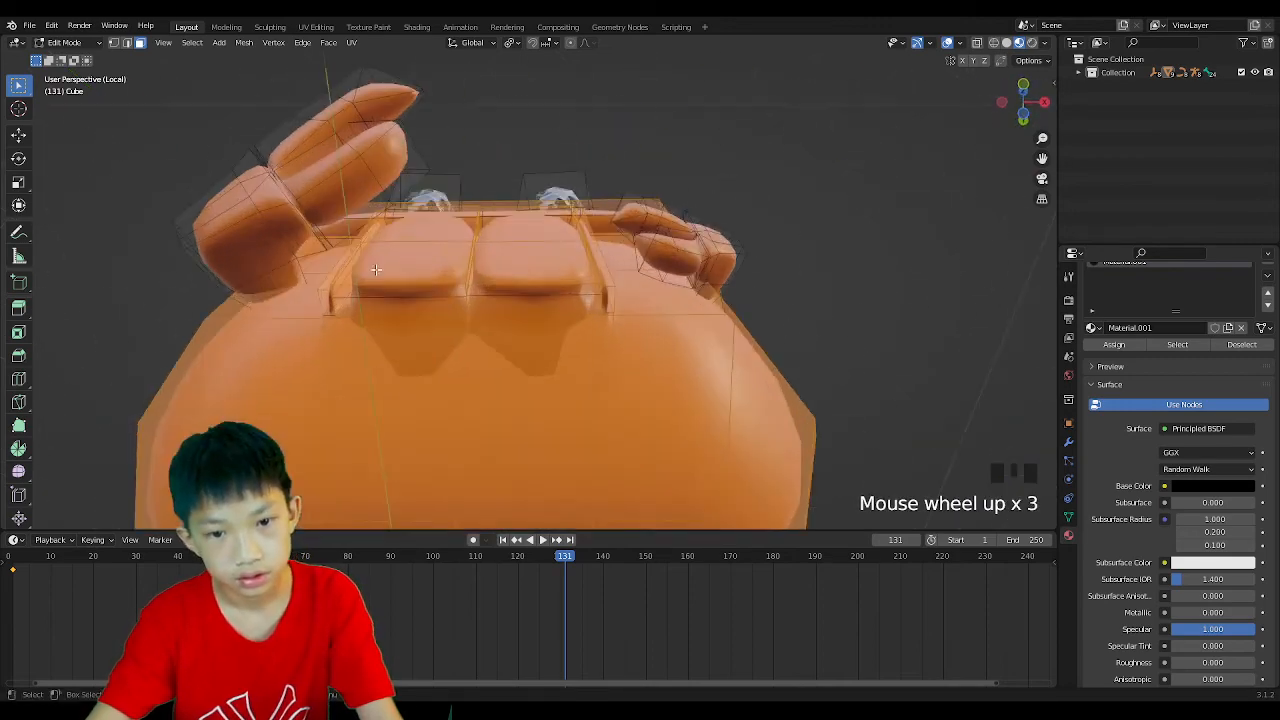
pyautogui.keyDown('shift'); pyautogui.moveTo(366, 326); pyautogui.dragTo(489, 322); pyautogui.keyUp('shift')
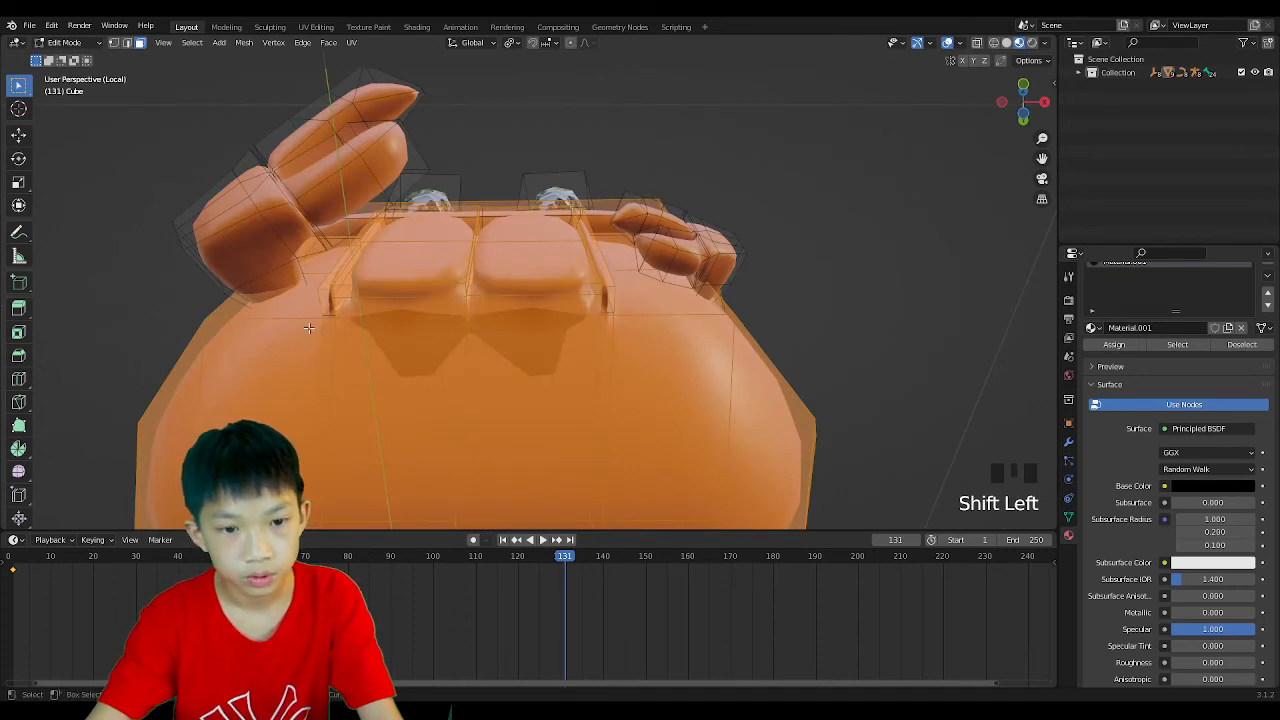
pyautogui.keyDown('shift'); pyautogui.moveTo(309, 328); pyautogui.dragTo(352, 290); pyautogui.keyUp('shift')
pyautogui.keyDown('shift'); pyautogui.moveTo(562, 330); pyautogui.dragTo(620, 287); pyautogui.keyUp('shift')
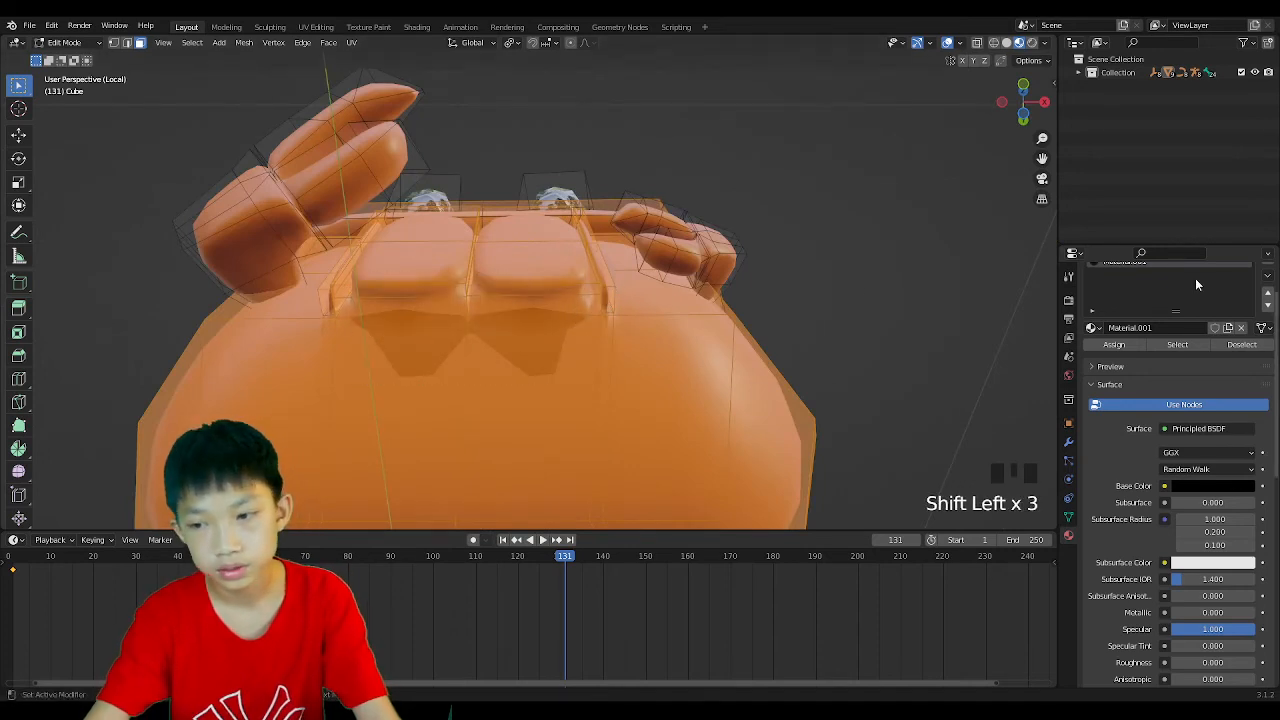
# Add a third material slot with a new white material and assign it to the selected body faces.
pyautogui.scroll(5, 1254, 260)
pyautogui.click(1268, 298)
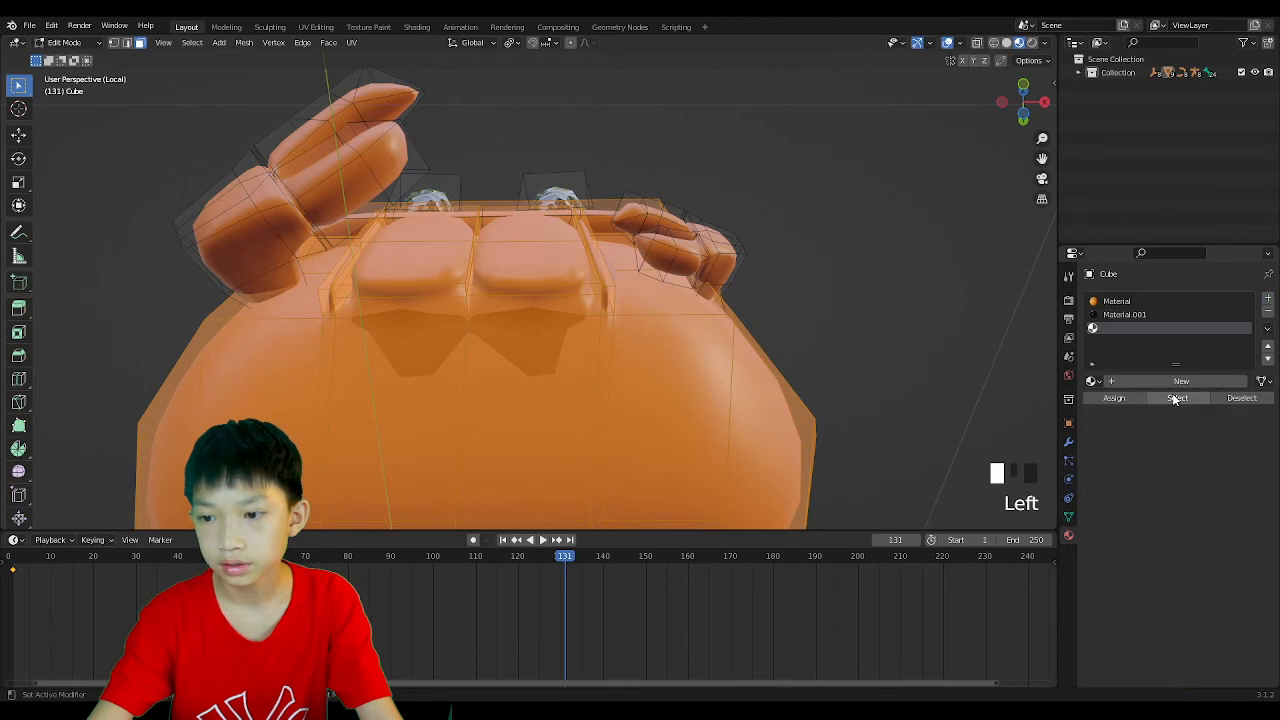
pyautogui.click(1176, 385)
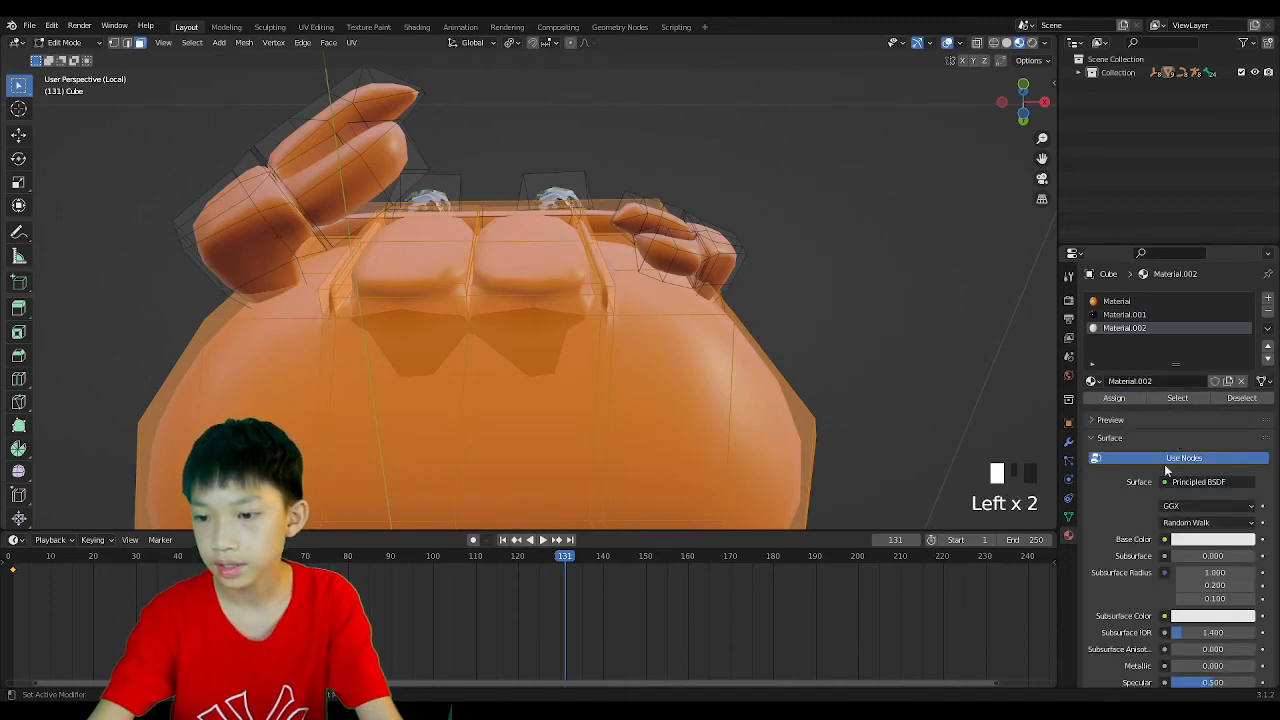
pyautogui.click(1113, 398)
# Assign the white Material.002 to the orange faces left along the upper front of the body, including those beside the claws.
pyautogui.moveTo(680, 330); pyautogui.dragTo(672, 272, button='middle')
pyautogui.scroll(4, 672, 272)
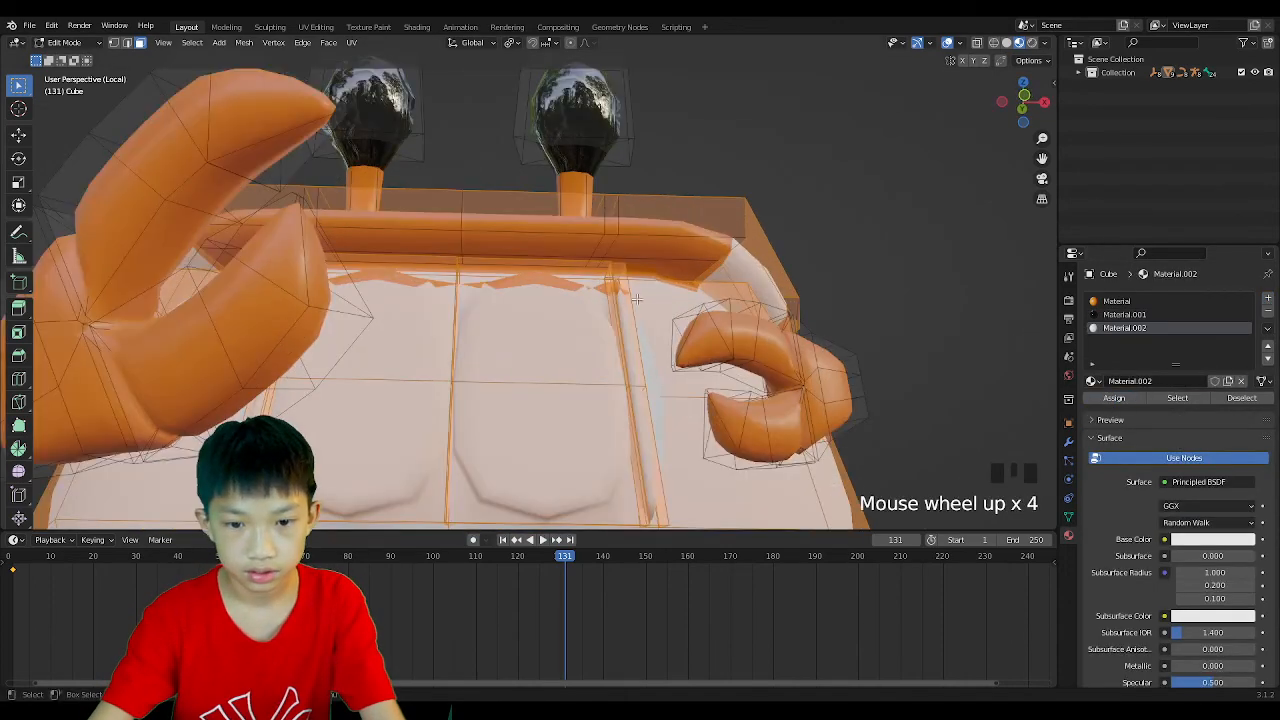
pyautogui.scroll(-2, 628, 411)
pyautogui.moveTo(628, 411); pyautogui.dragTo(546, 449, button='middle')
pyautogui.click(540, 368)
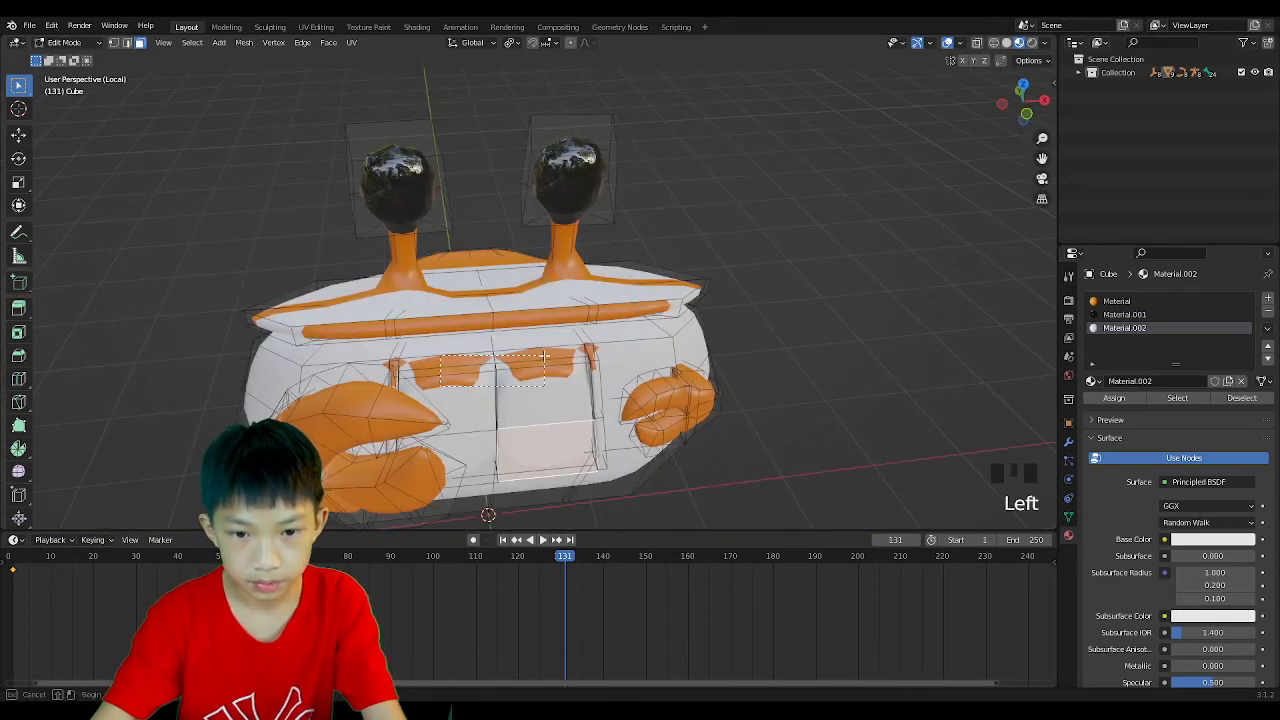
pyautogui.click(1103, 400)
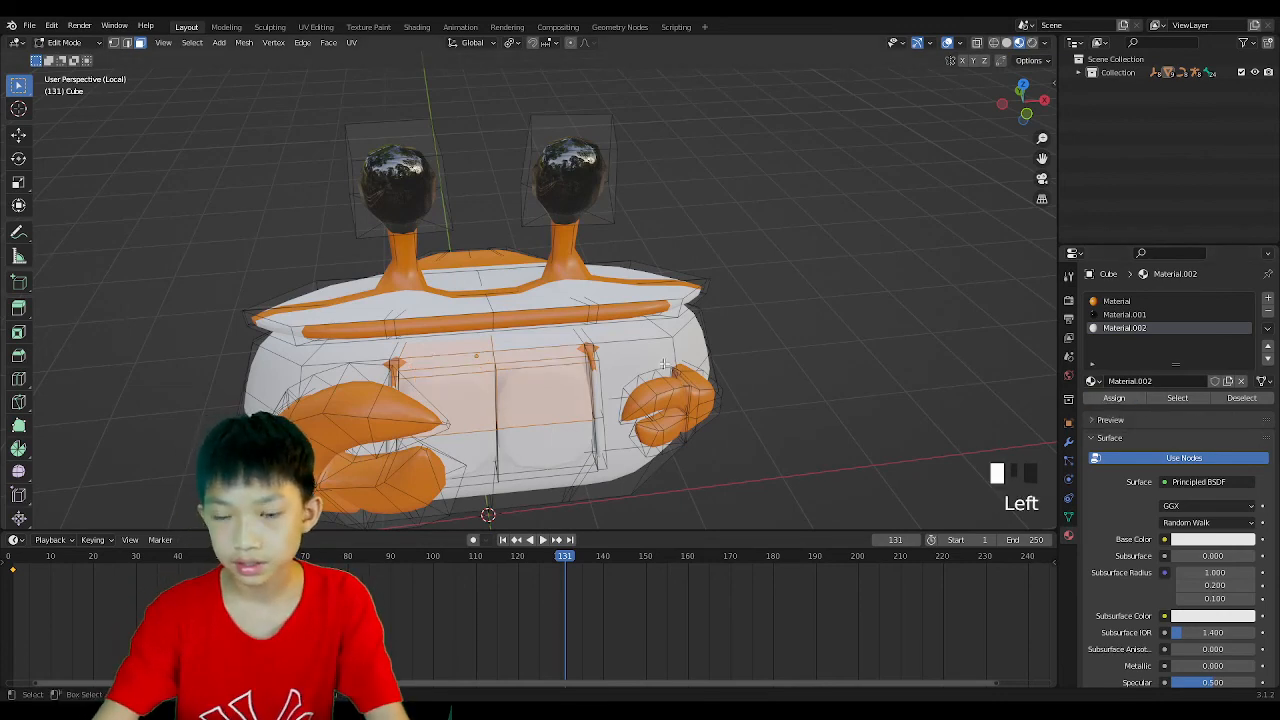
pyautogui.click(535, 375)
pyautogui.moveTo(535, 375); pyautogui.dragTo(506, 432, button='middle')
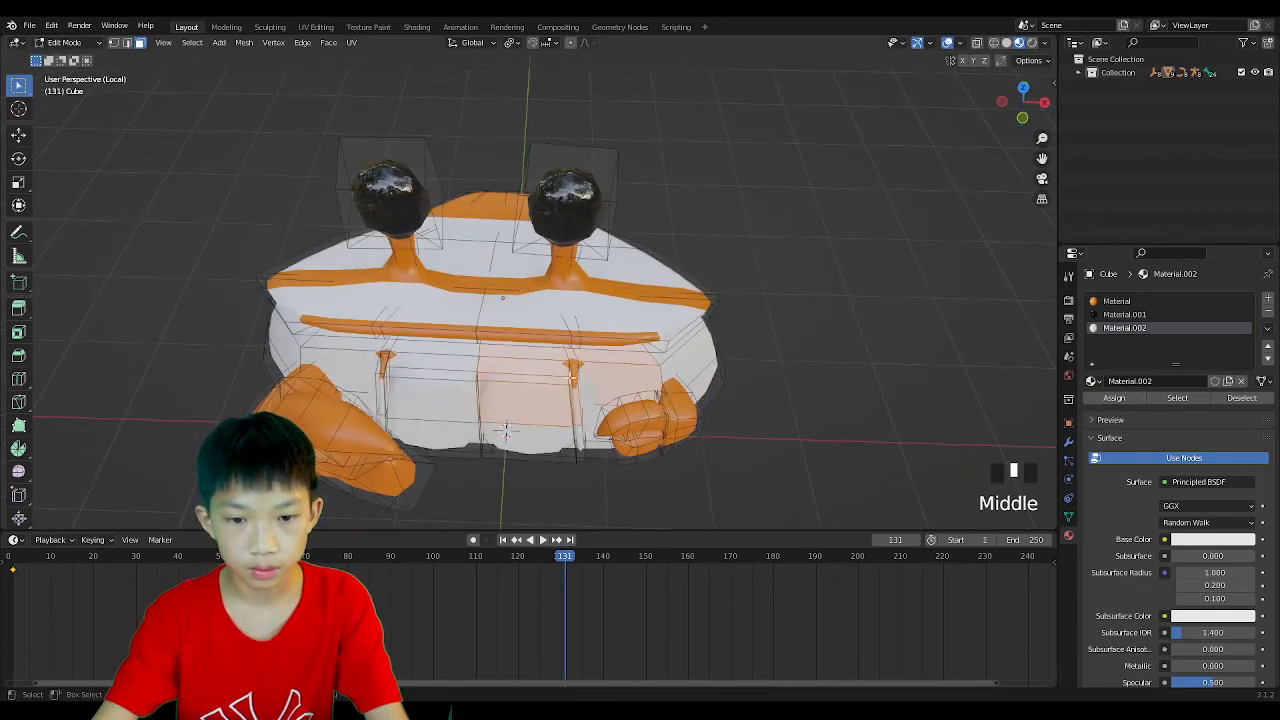
pyautogui.keyDown('shift'); pyautogui.click(363, 389); pyautogui.keyUp('shift')
pyautogui.click(1114, 398)
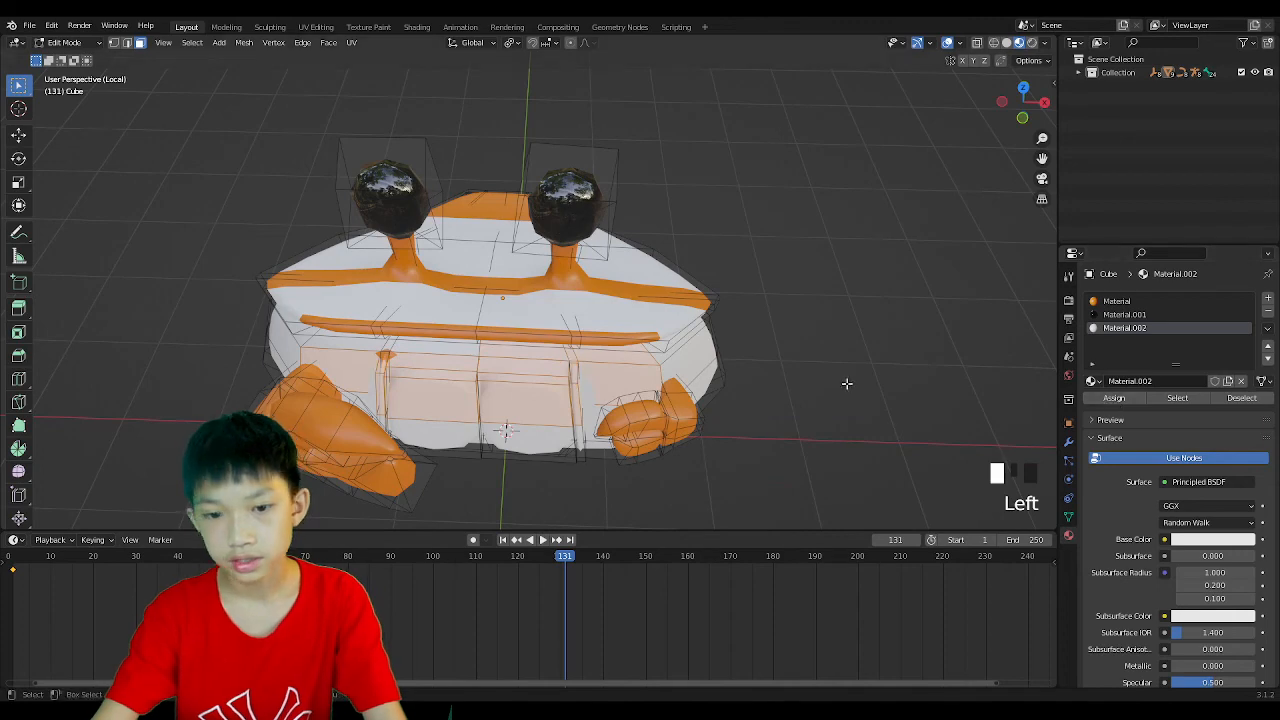
# Select the white faces on top of the shell, assign the orange Material to them, and clear the selection.
pyautogui.moveTo(846, 383); pyautogui.dragTo(815, 280, button='middle')
pyautogui.click(607, 473)
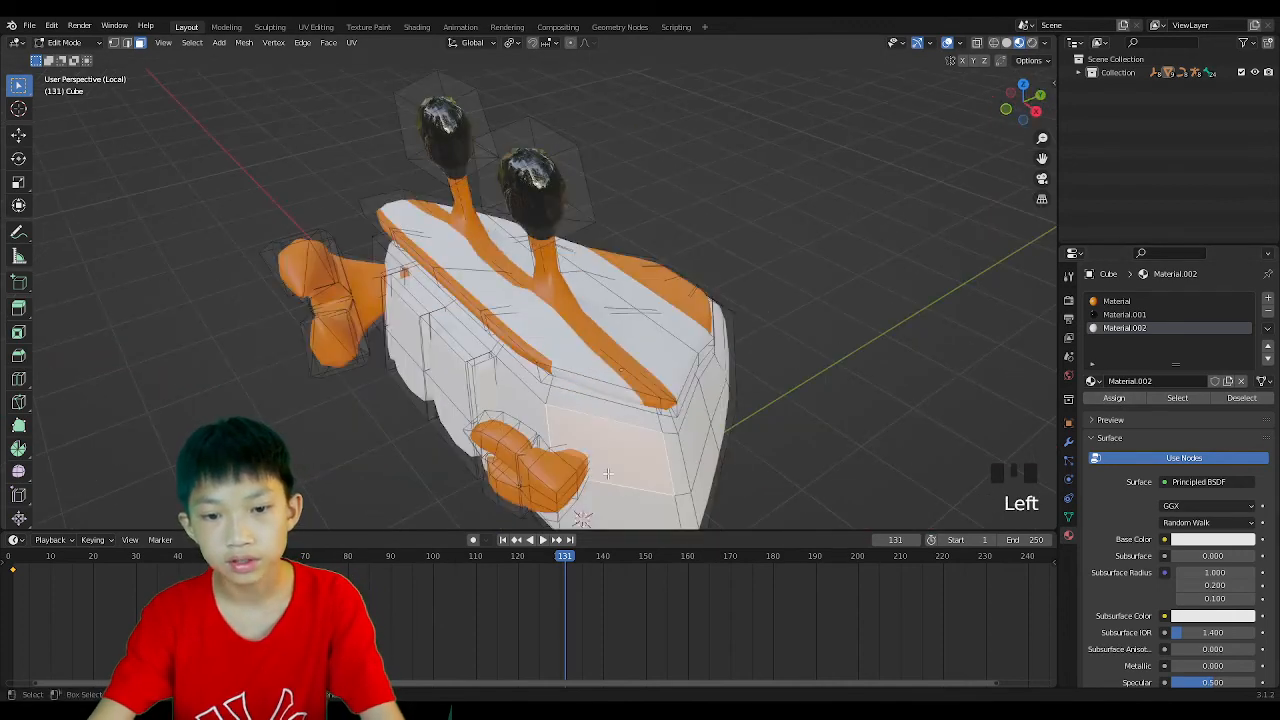
pyautogui.moveTo(530, 371); pyautogui.dragTo(390, 372, button='middle')
pyautogui.click(430, 405)
pyautogui.moveTo(430, 405); pyautogui.dragTo(558, 362)
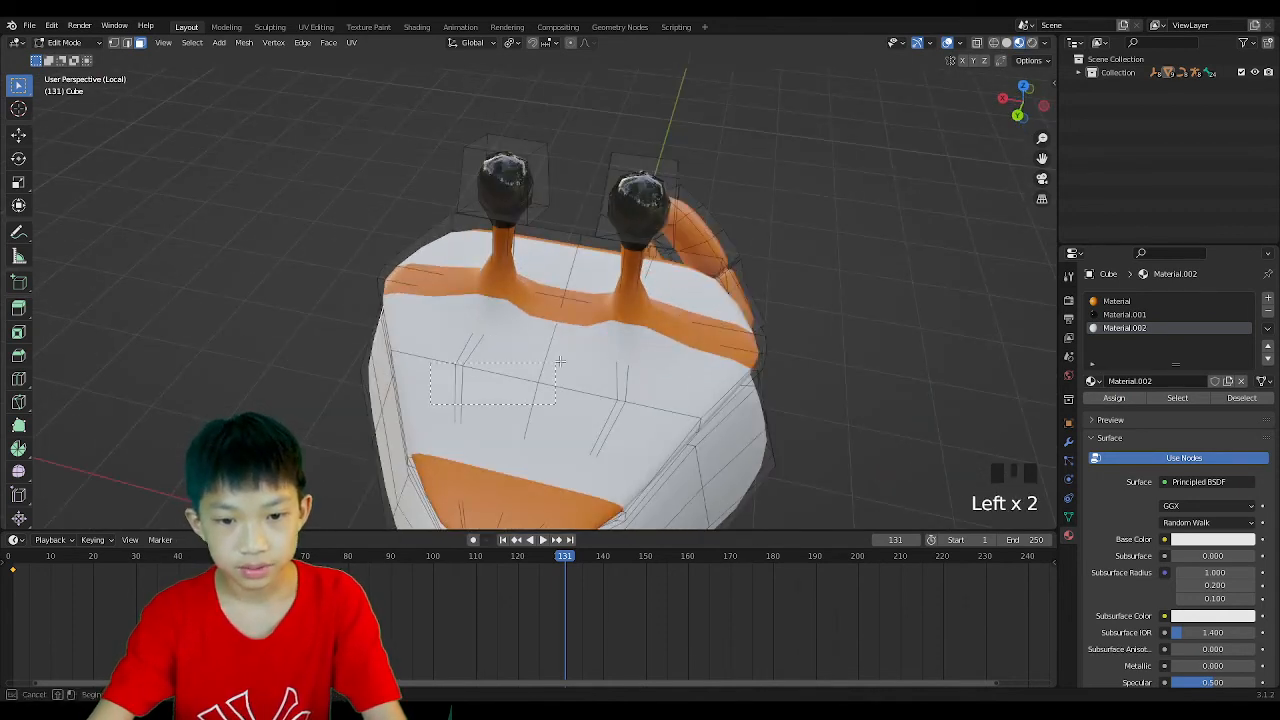
pyautogui.moveTo(652, 358); pyautogui.dragTo(722, 403)
pyautogui.moveTo(607, 481); pyautogui.dragTo(695, 365, button='middle')
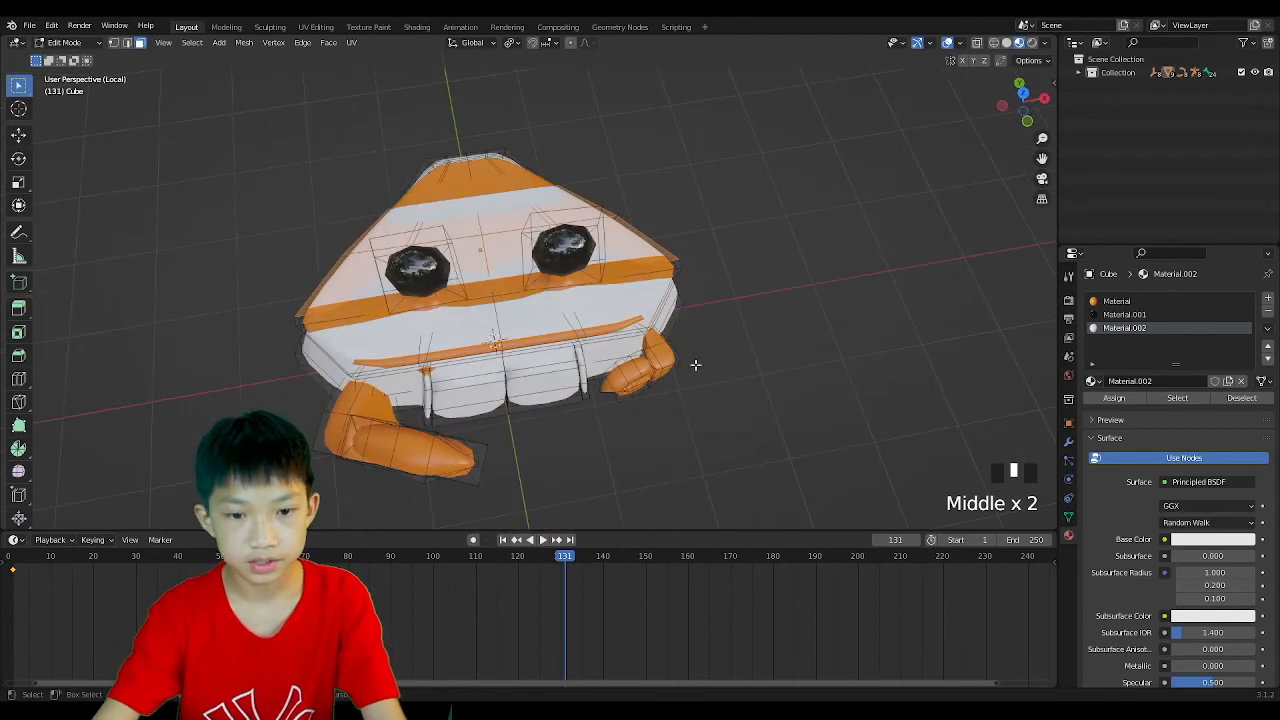
pyautogui.keyDown('shift'); pyautogui.click(487, 330); pyautogui.keyUp('shift')
pyautogui.keyDown('shift'); pyautogui.click(568, 320); pyautogui.keyUp('shift')
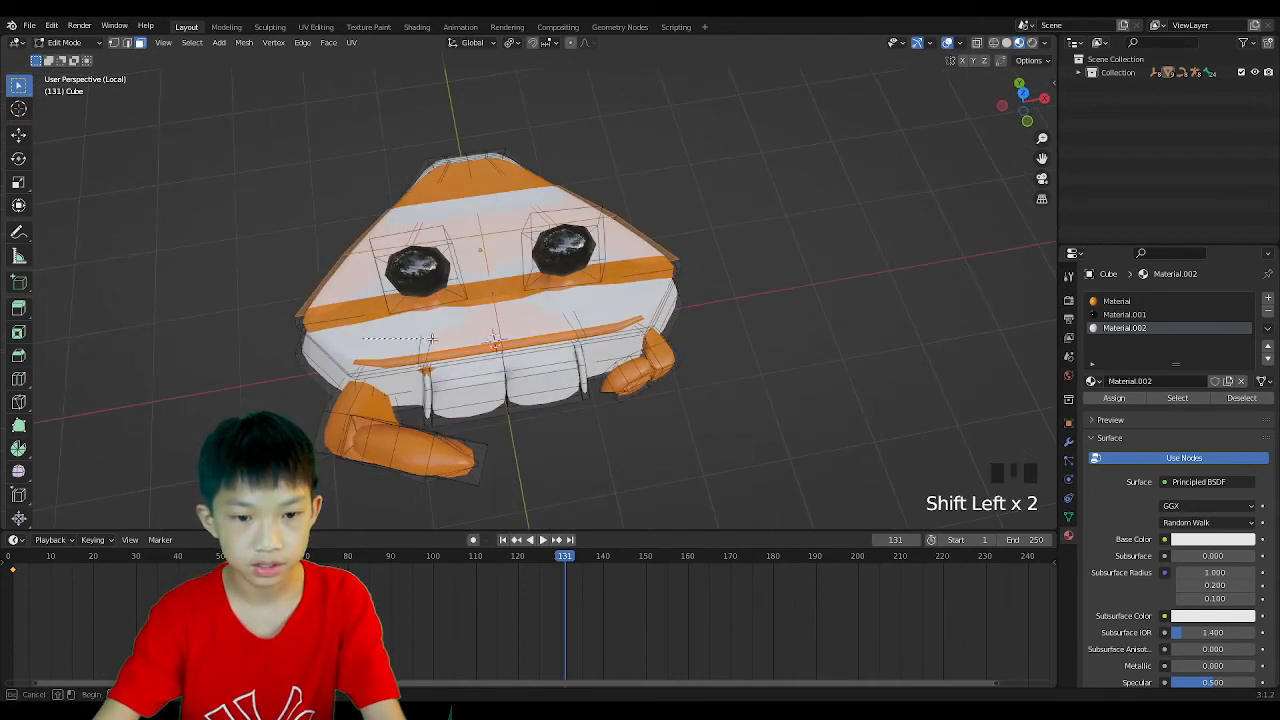
pyautogui.keyDown('shift'); pyautogui.click(568, 320); pyautogui.keyUp('shift')
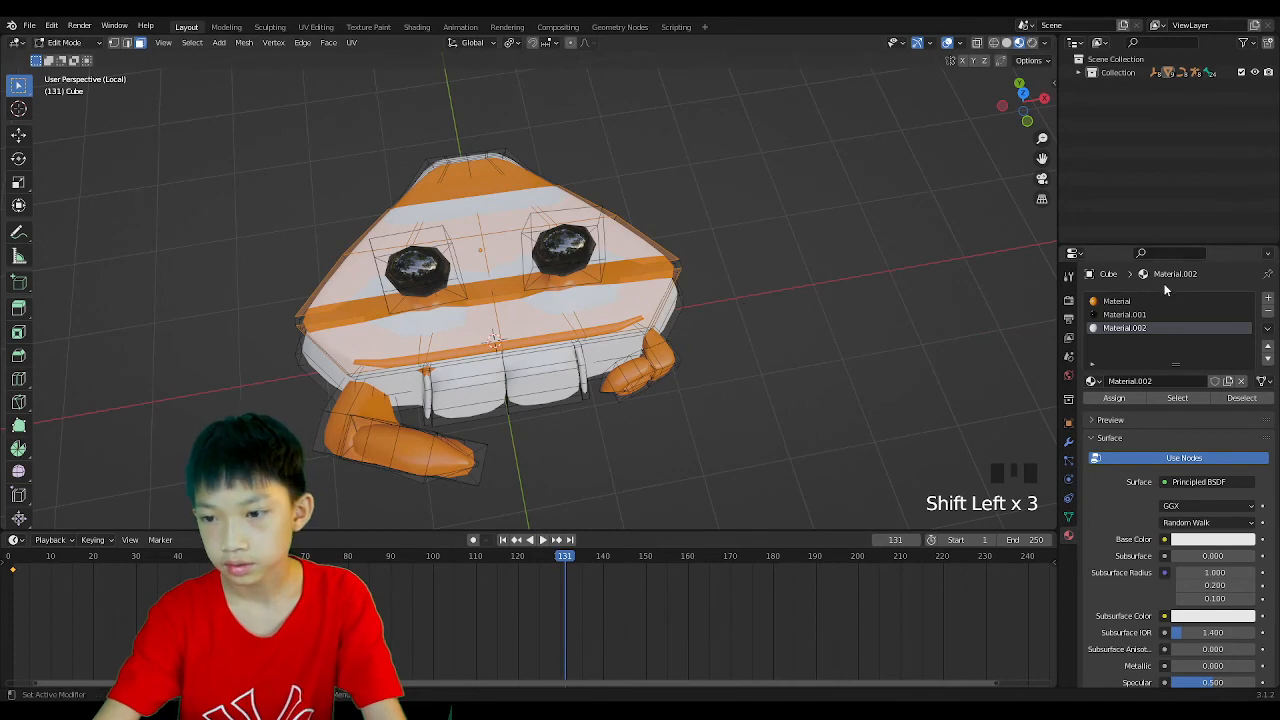
pyautogui.click(1138, 302)
pyautogui.click(1114, 398)
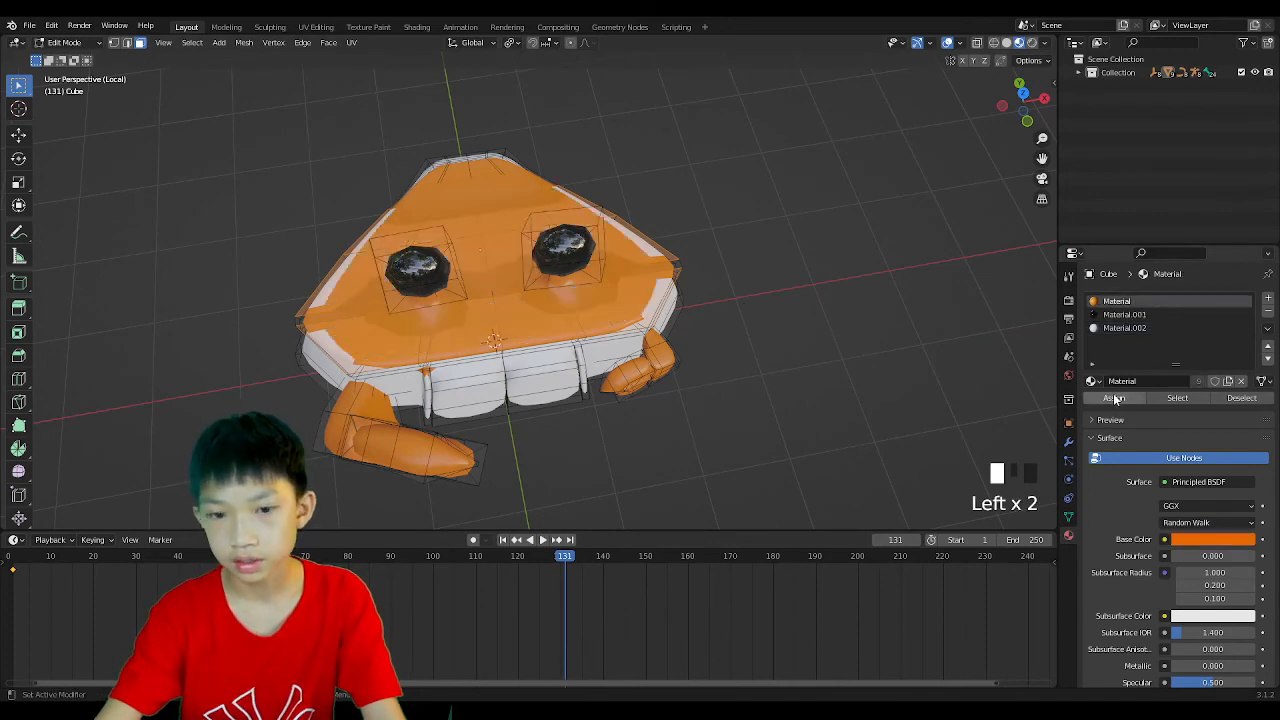
pyautogui.click(849, 296)
# Assign the orange Material to the white rim faces at the shell's front corner and along the adjoining side, then deselect them.
pyautogui.scroll(3, 652, 229)
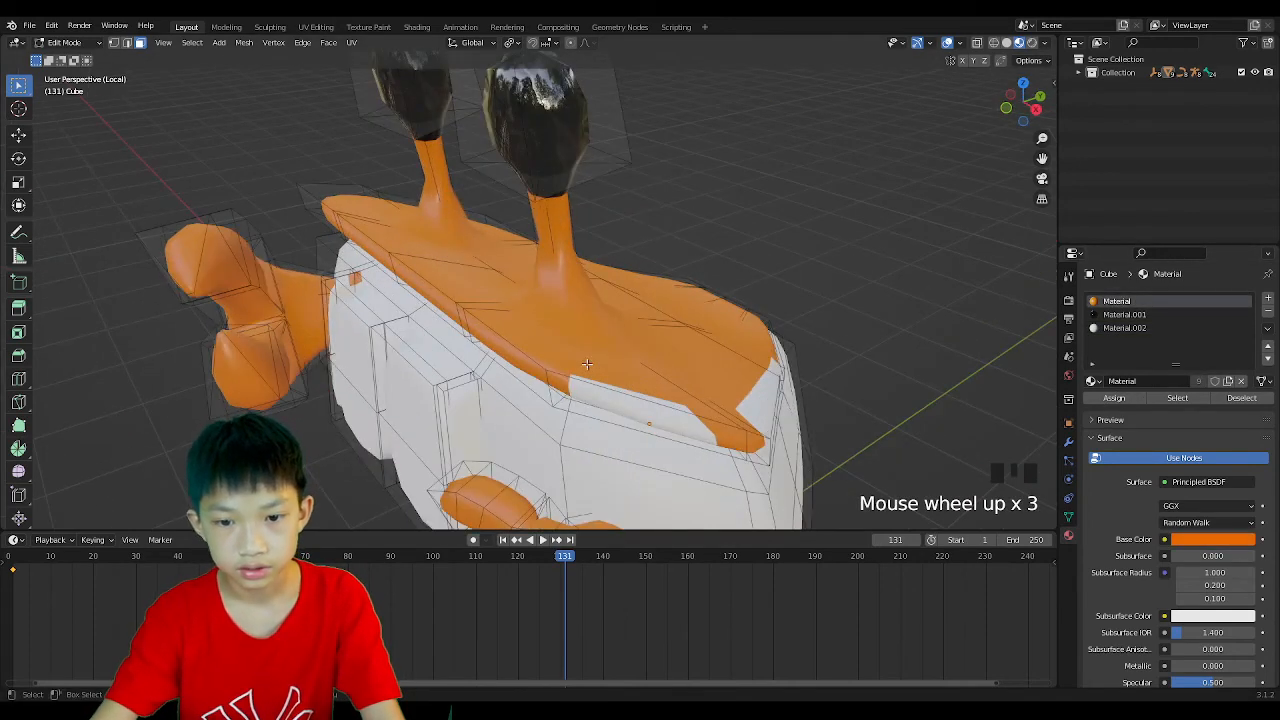
pyautogui.moveTo(587, 363); pyautogui.dragTo(730, 425, button='middle')
pyautogui.scroll(-1, 543, 507)
pyautogui.keyDown('shift'); pyautogui.click(600, 447); pyautogui.keyUp('shift')
pyautogui.keyDown('shift'); pyautogui.click(640, 412); pyautogui.keyUp('shift')
pyautogui.keyDown('shift'); pyautogui.click(598, 326); pyautogui.keyUp('shift')
pyautogui.keyDown('shift'); pyautogui.click(515, 305); pyautogui.keyUp('shift')
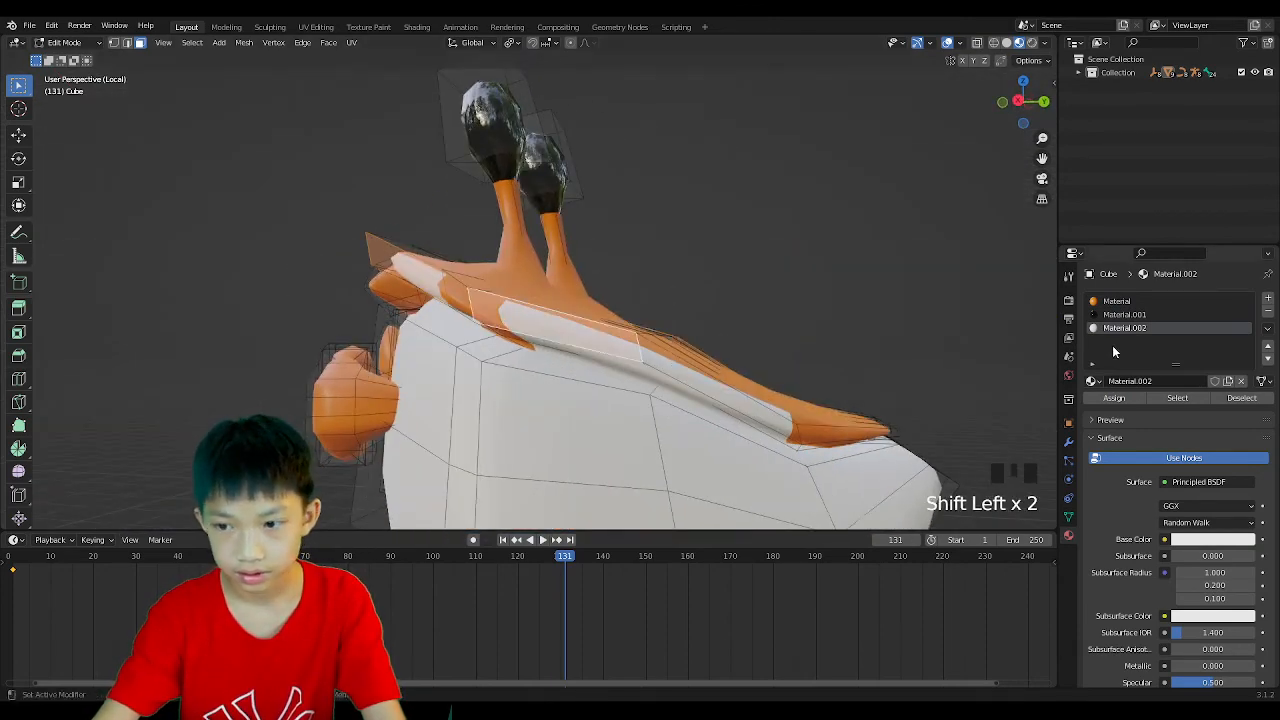
pyautogui.click(1110, 302)
pyautogui.click(1114, 398)
pyautogui.click(870, 288)
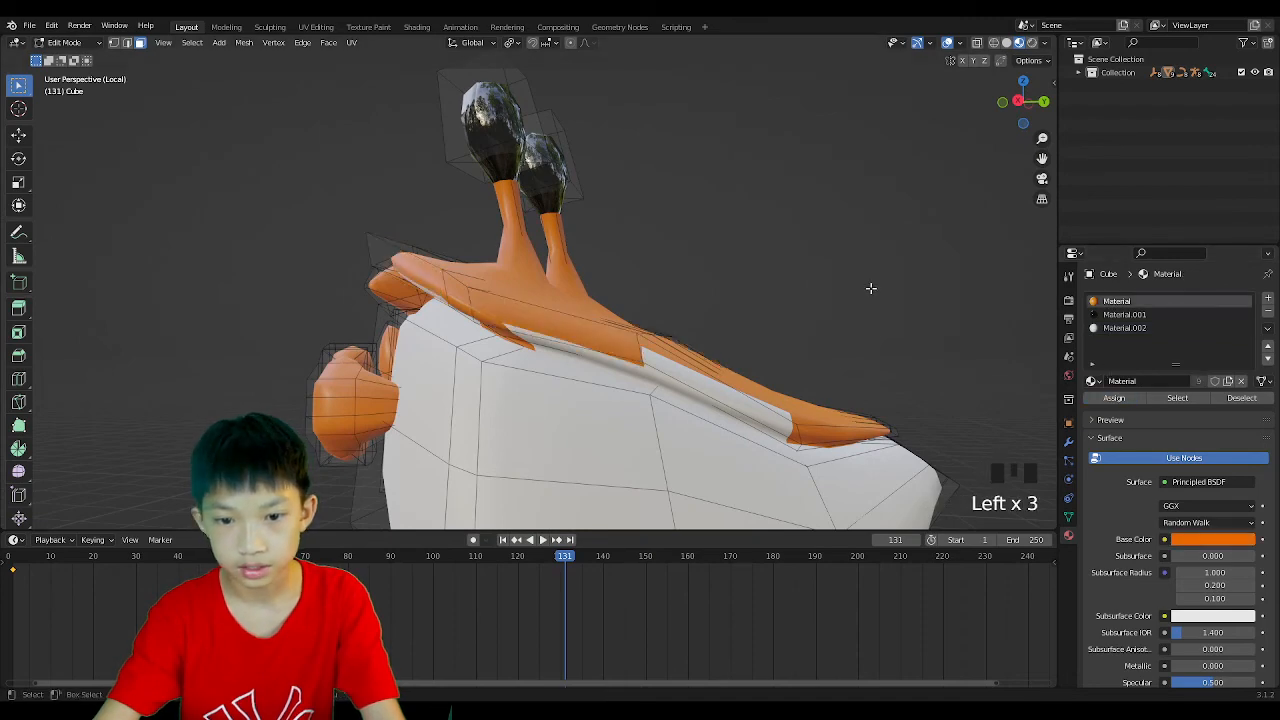
# Assign the orange Material to the rear rim face and the white strip under the rim on the same side of the shell.
pyautogui.click(680, 358)
pyautogui.click(1110, 302)
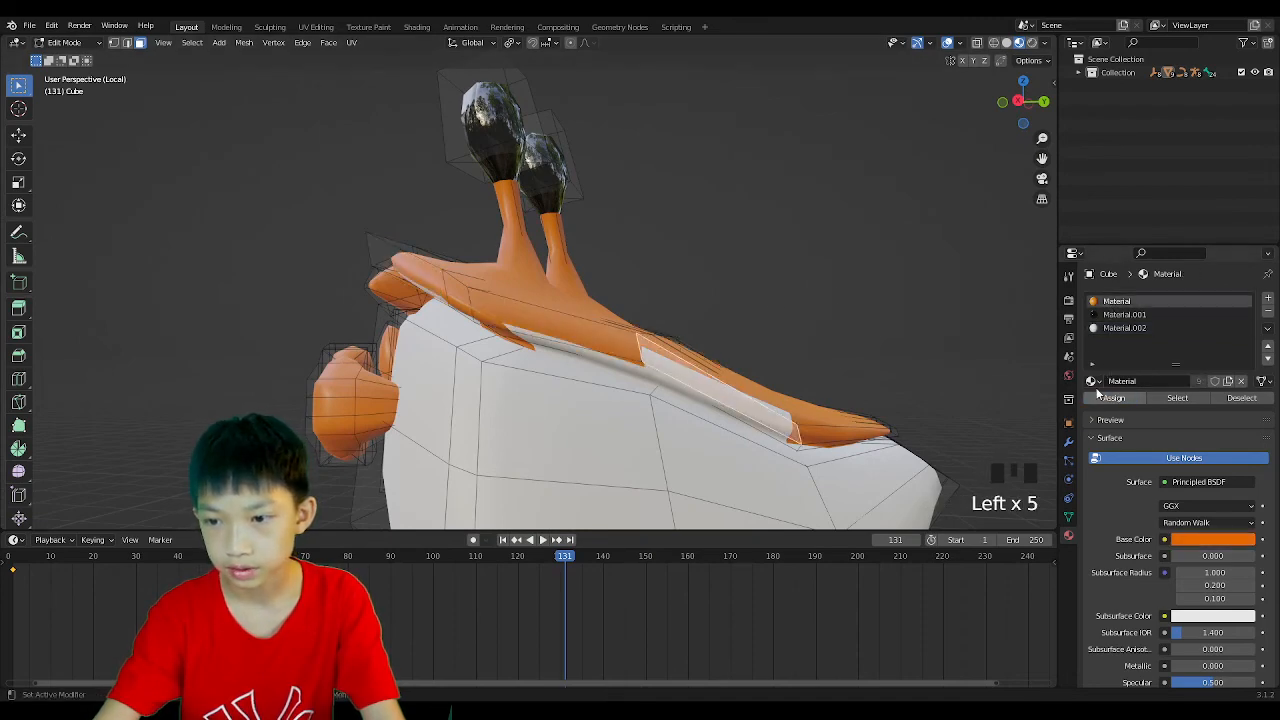
pyautogui.click(1100, 399)
pyautogui.moveTo(885, 290); pyautogui.dragTo(898, 231, button='middle')
pyautogui.click(676, 302)
pyautogui.moveTo(676, 300); pyautogui.dragTo(720, 284, button='middle')
pyautogui.keyDown('shift'); pyautogui.click(611, 270); pyautogui.keyUp('shift')
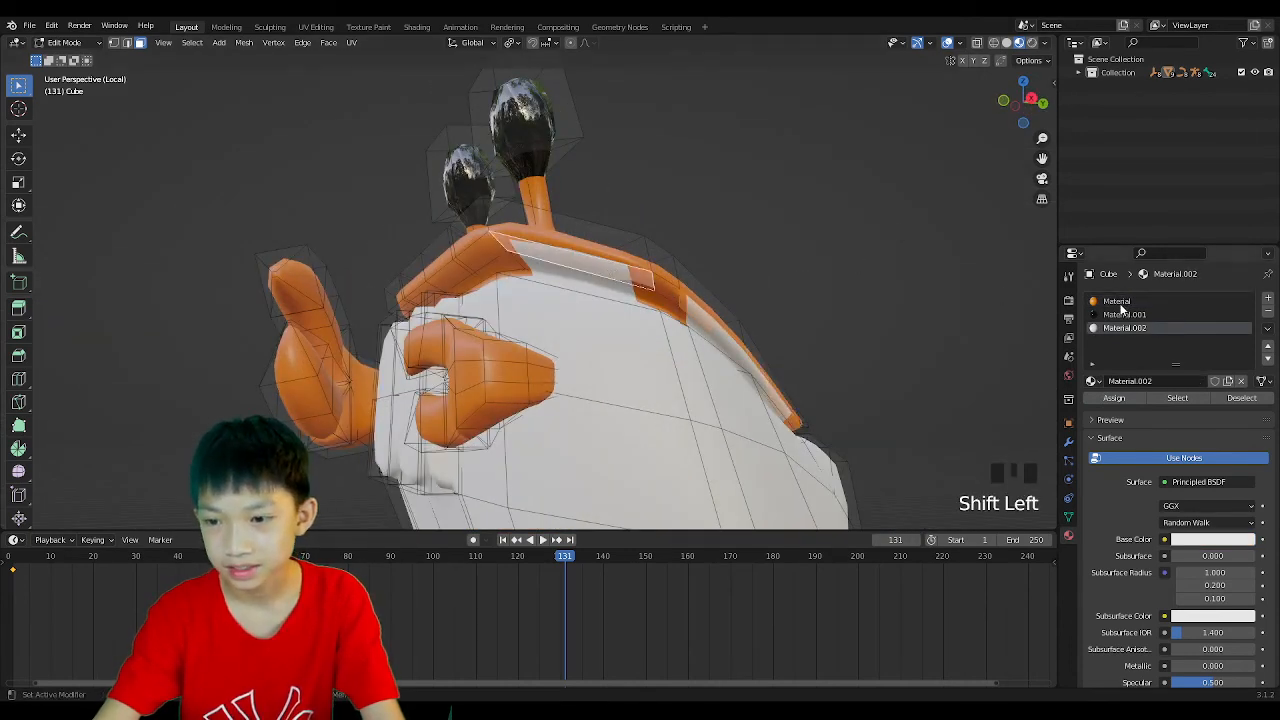
pyautogui.click(1117, 301)
pyautogui.click(1114, 398)
# Select the white rim faces on the large-claw side of the shell and assign the orange Material to them.
pyautogui.moveTo(840, 240); pyautogui.dragTo(991, 244, button='middle')
pyautogui.moveTo(512, 328); pyautogui.dragTo(514, 300, button='middle')
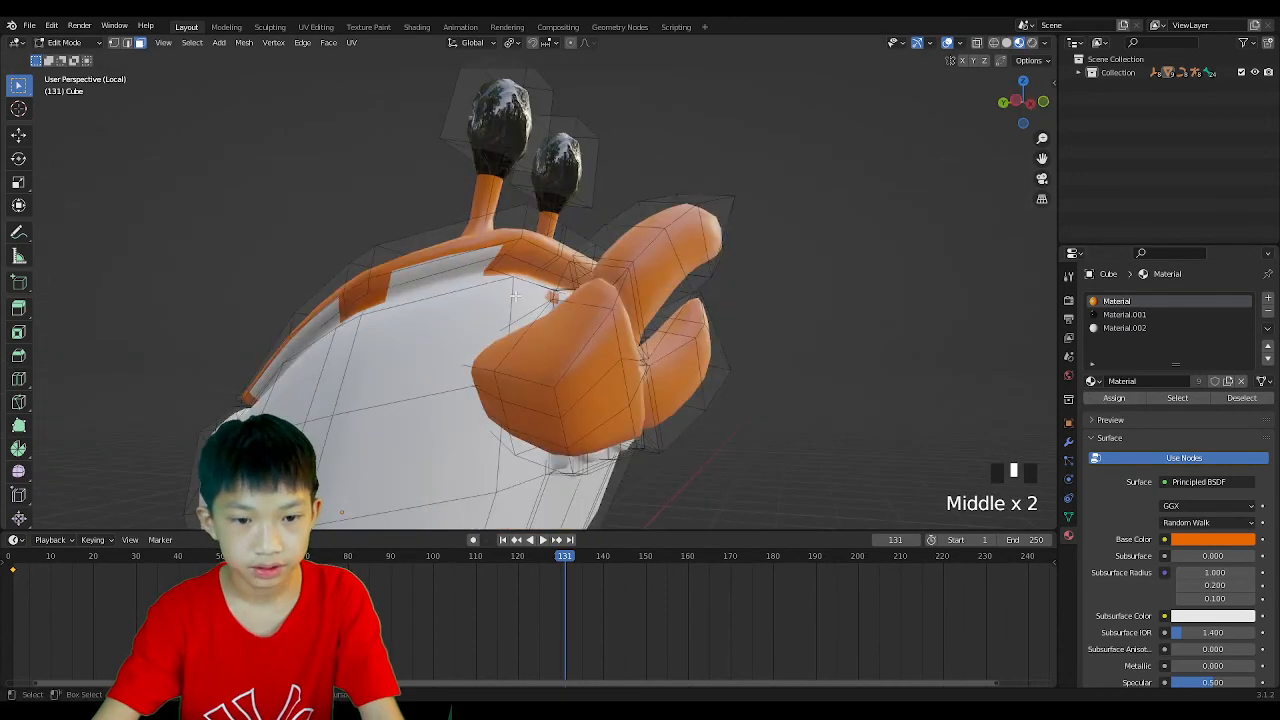
pyautogui.keyDown('shift'); pyautogui.click(442, 268); pyautogui.keyUp('shift')
pyautogui.moveTo(291, 309); pyautogui.dragTo(362, 311, button='middle')
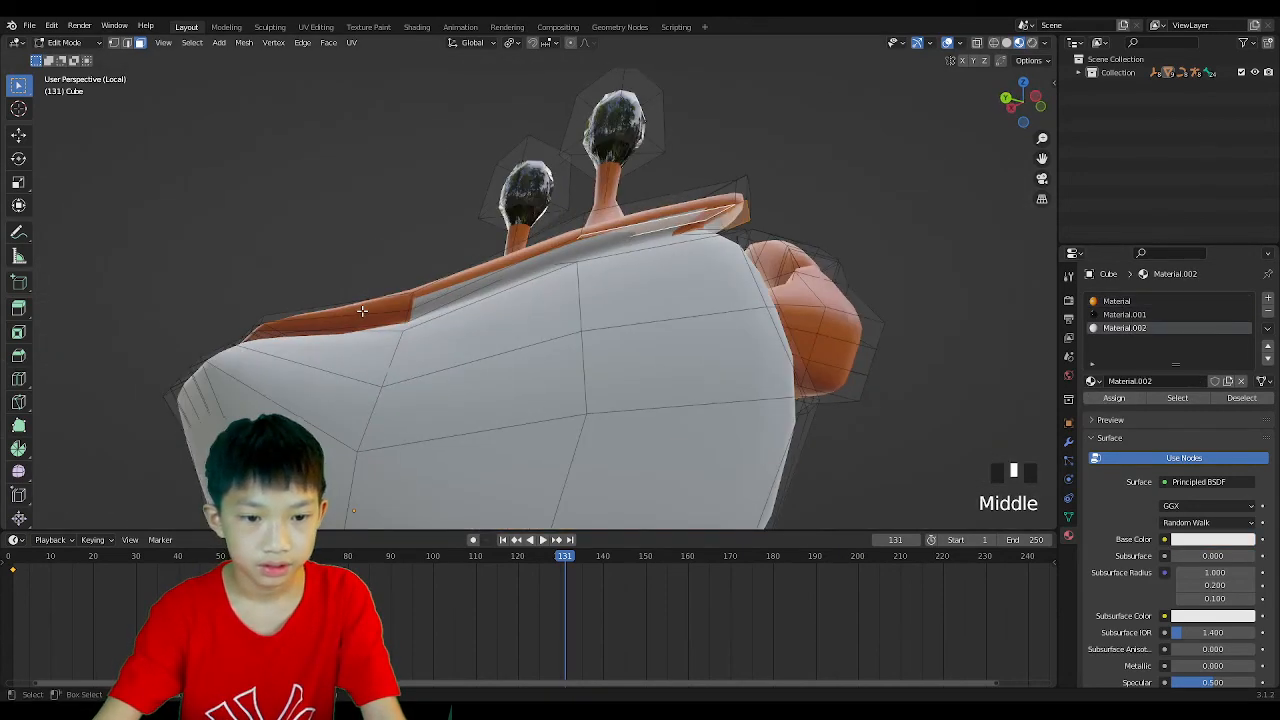
pyautogui.keyDown('shift'); pyautogui.click(569, 252); pyautogui.keyUp('shift')
pyautogui.hotkey('ctrl', 'z')
pyautogui.keyDown('shift'); pyautogui.click(549, 258); pyautogui.keyUp('shift')
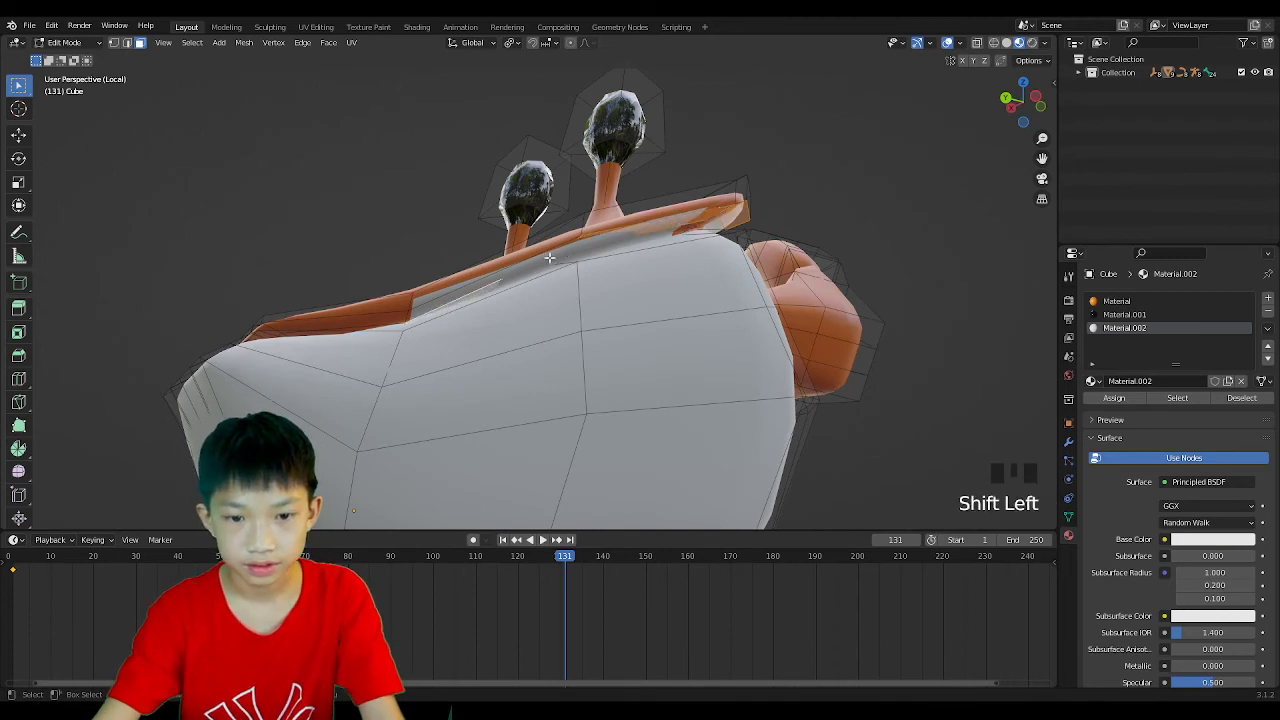
pyautogui.moveTo(426, 284); pyautogui.dragTo(417, 286, button='middle')
pyautogui.keyDown('shift'); pyautogui.click(411, 300); pyautogui.keyUp('shift')
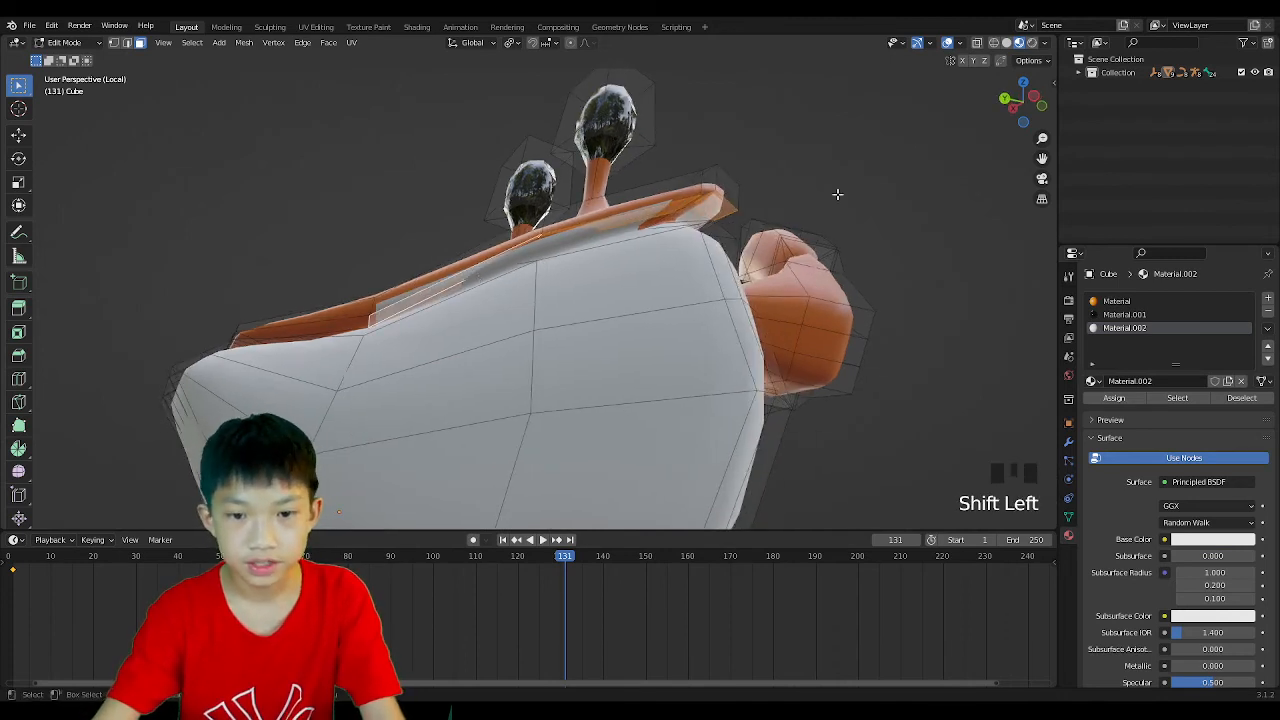
pyautogui.click(1120, 301)
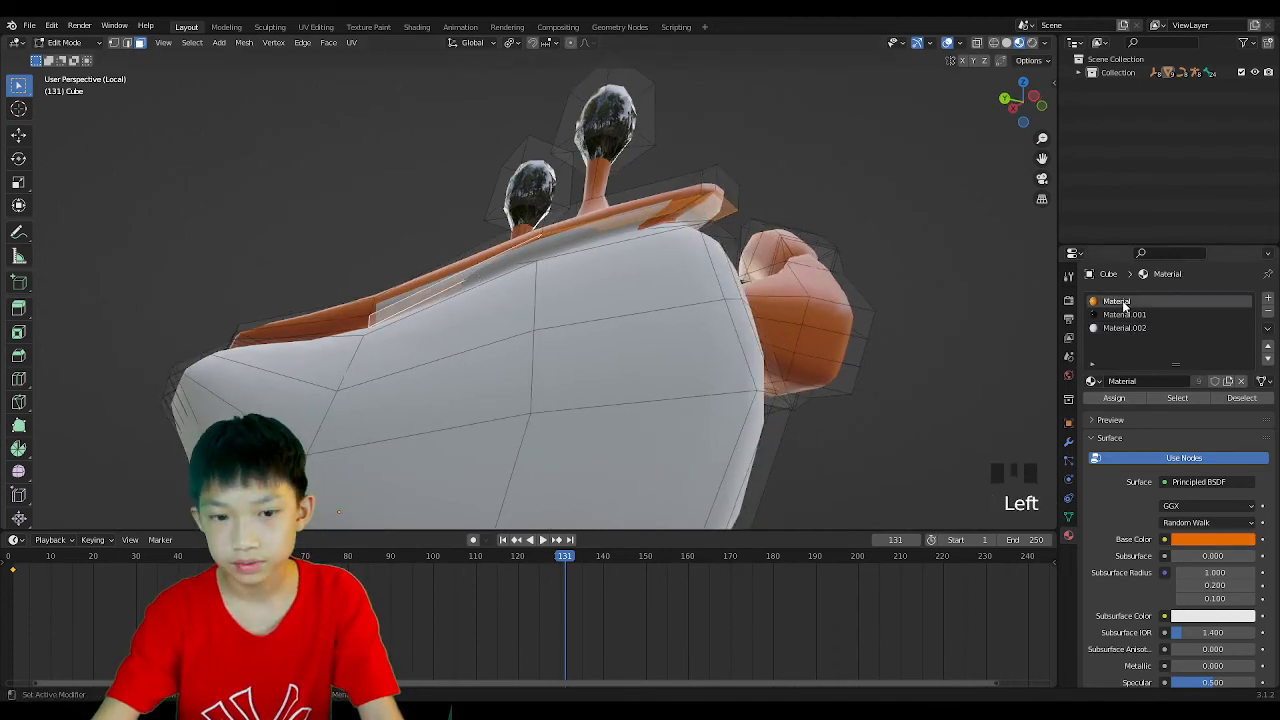
pyautogui.click(1132, 401)
# Assign the orange Material to the last white strip under the rim on the large-claw side and clear the selection.
pyautogui.moveTo(600, 320); pyautogui.dragTo(537, 313, button='middle')
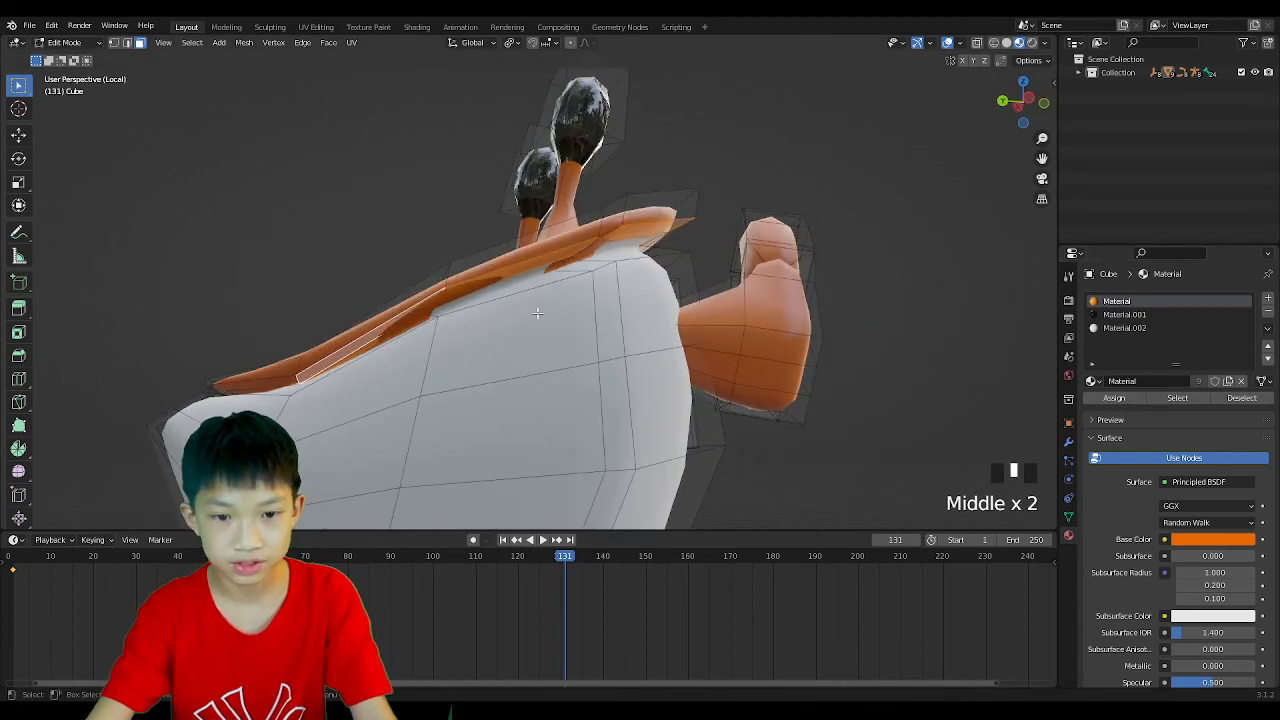
pyautogui.keyDown('alt'); pyautogui.click(532, 268); pyautogui.keyUp('alt')
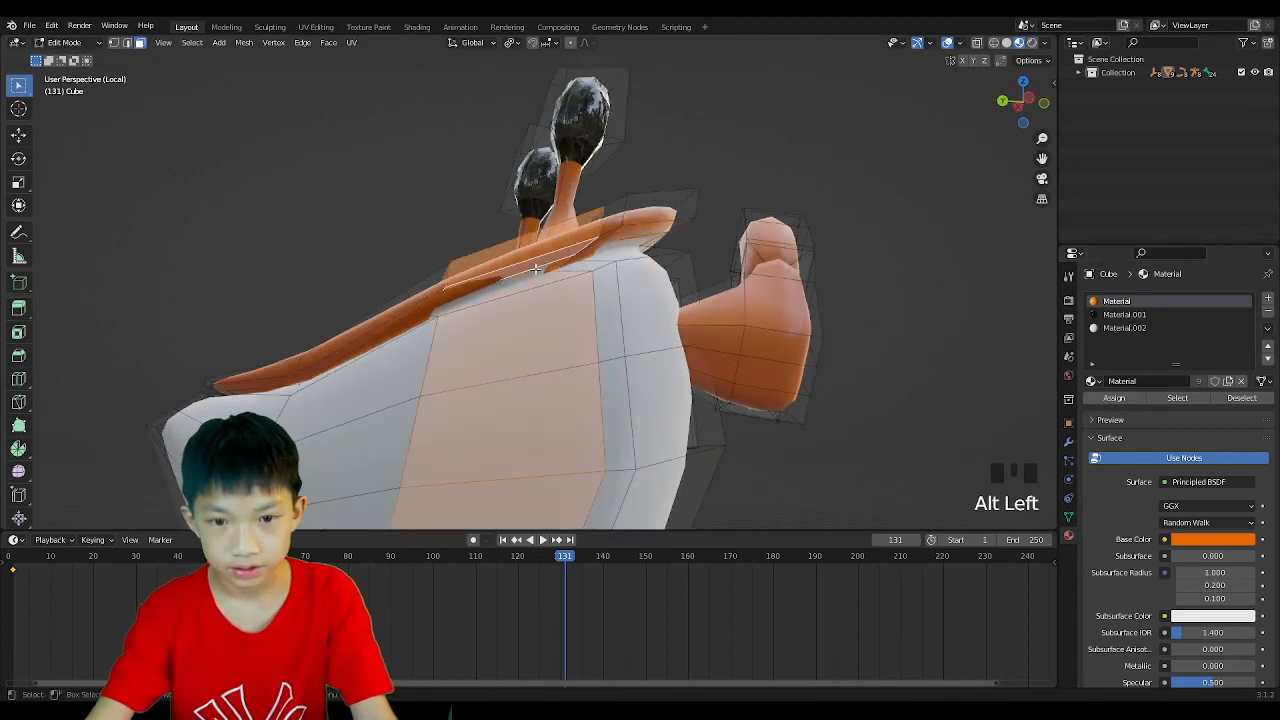
pyautogui.hotkey('ctrl', 'z')
pyautogui.keyDown('alt'); pyautogui.keyDown('shift'); pyautogui.click(560, 264); pyautogui.keyUp('shift'); pyautogui.keyUp('alt')
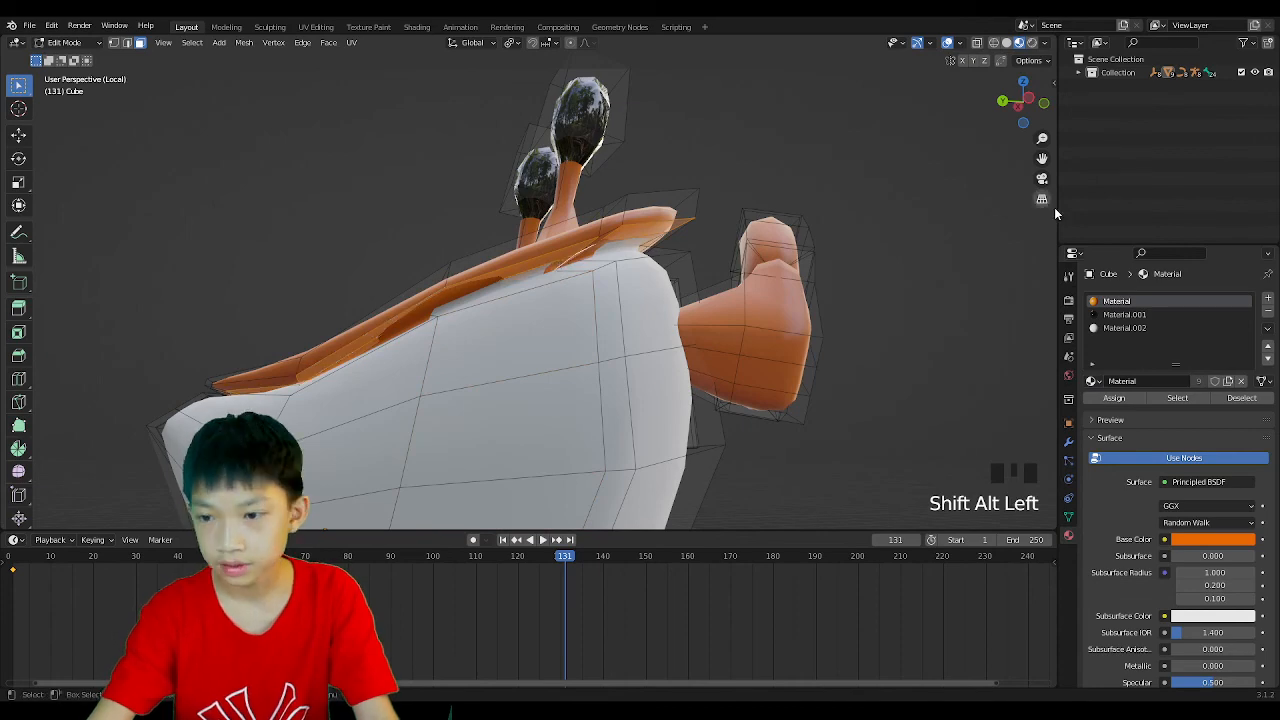
pyautogui.click(1110, 398)
pyautogui.click(810, 214)
# Assign the white Material.002 to the stray orange face on the front of the body near the large claw.
pyautogui.moveTo(810, 214); pyautogui.dragTo(614, 243, button='middle')
pyautogui.scroll(-2, 587, 232)
pyautogui.scroll(2, 630, 285)
pyautogui.keyDown('shift'); pyautogui.moveTo(628, 299); pyautogui.dragTo(465, 407, button='middle'); pyautogui.keyUp('shift')
pyautogui.click(1124, 328)
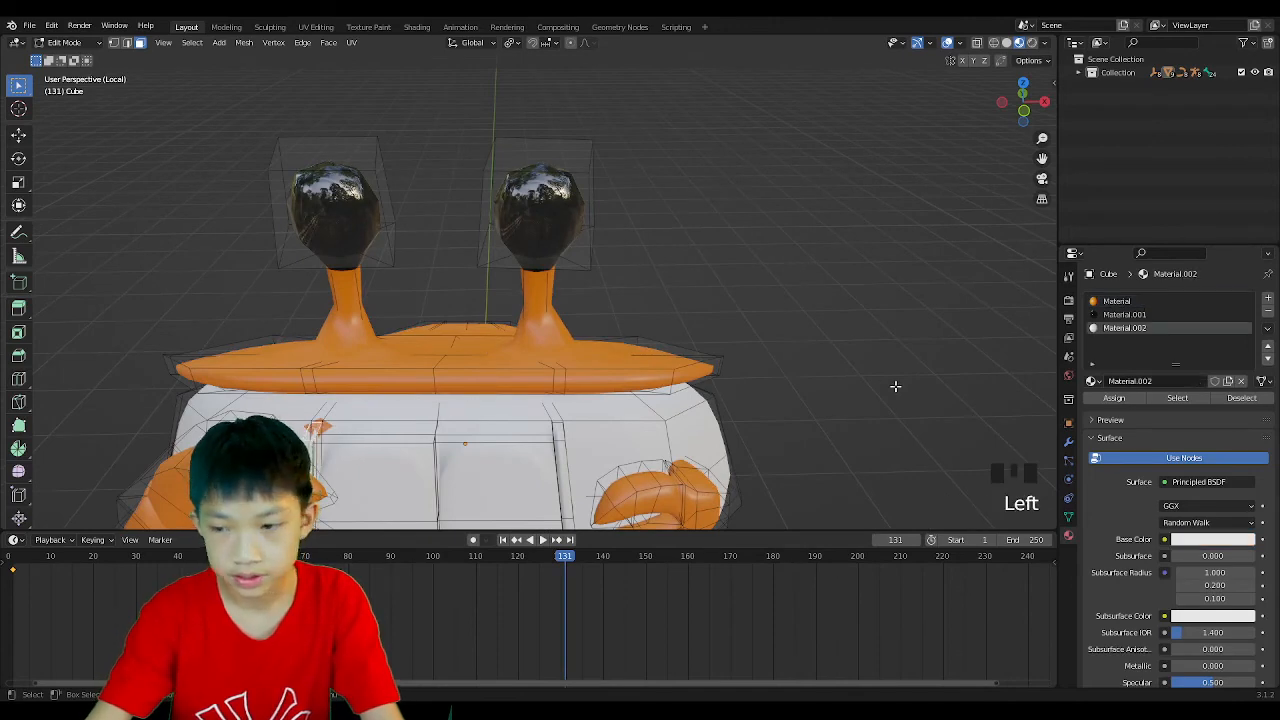
pyautogui.scroll(3, 261, 475)
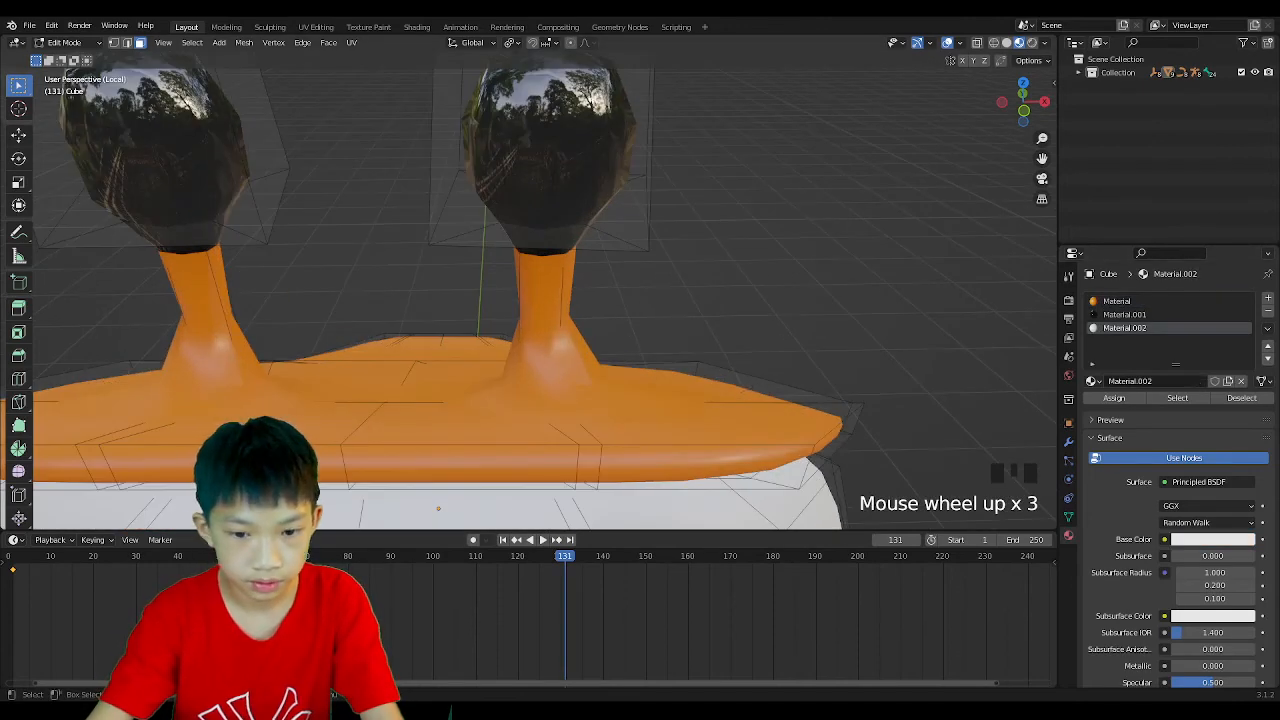
pyautogui.keyDown('shift'); pyautogui.moveTo(261, 475); pyautogui.dragTo(416, 305, button='middle'); pyautogui.keyUp('shift')
pyautogui.click(1116, 301)
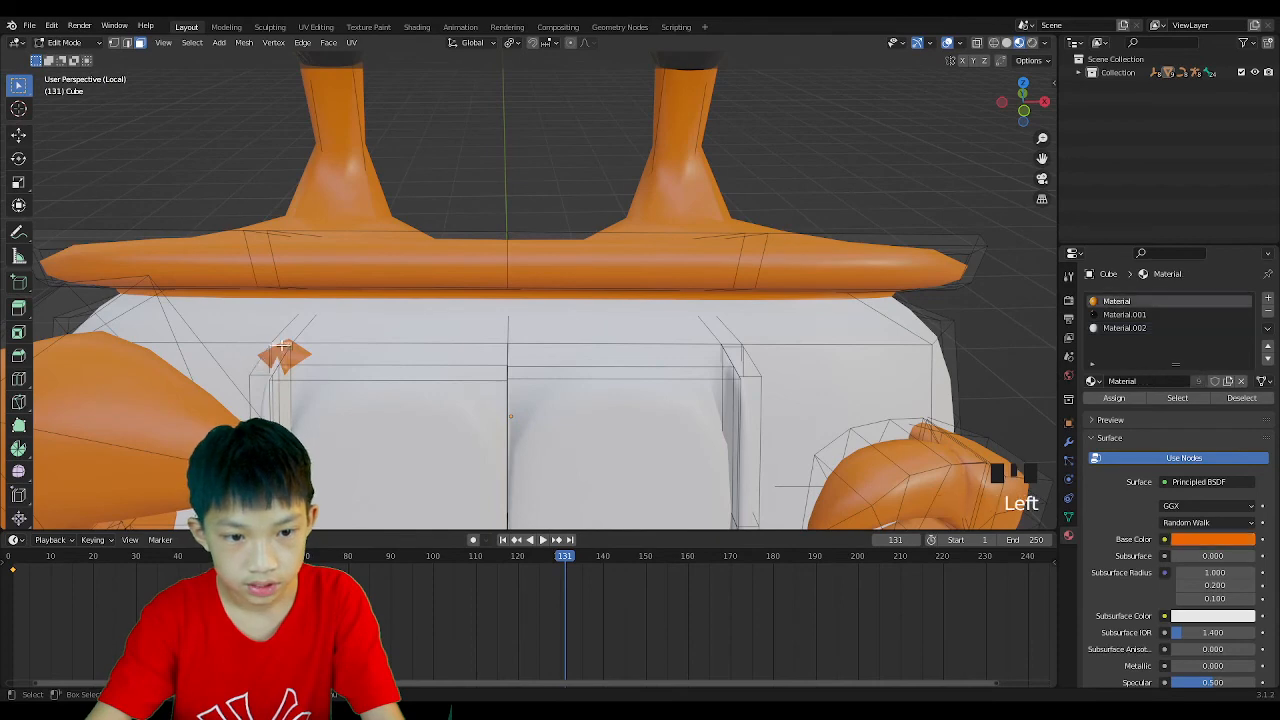
pyautogui.click(1115, 398)
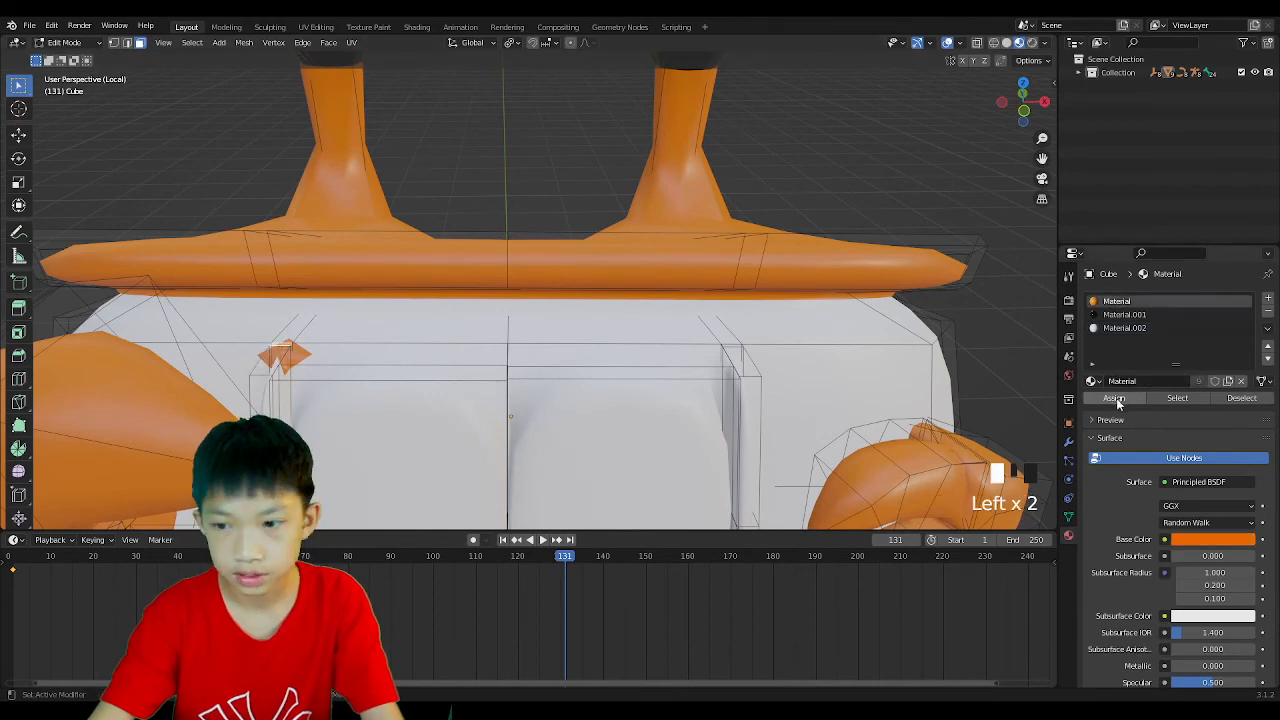
pyautogui.click(1124, 328)
pyautogui.click(1115, 398)
pyautogui.click(1115, 398)
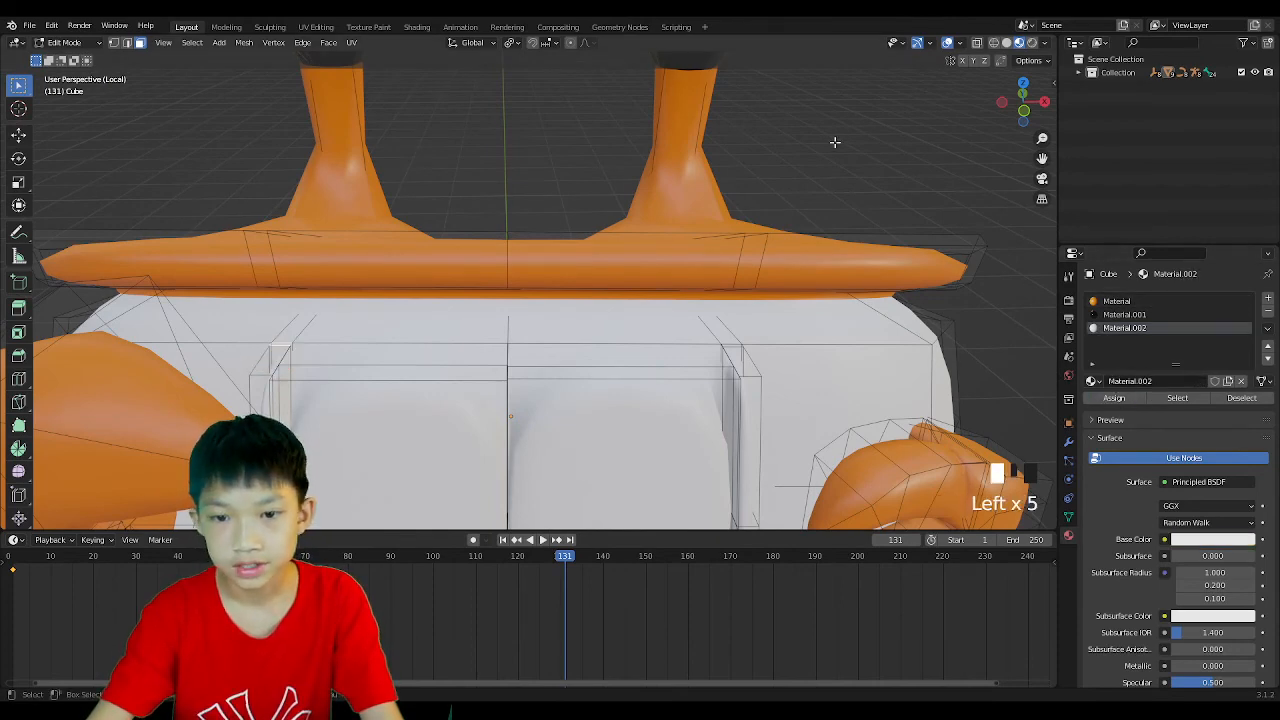
# Clear the selection and select one upper side face behind the claw on each side of the white body.
pyautogui.scroll(-6, 835, 142)
pyautogui.click(711, 254)
pyautogui.moveTo(711, 254); pyautogui.dragTo(622, 269, button='middle')
pyautogui.press('Tab')
pyautogui.press('Tab')
pyautogui.click(577, 387)
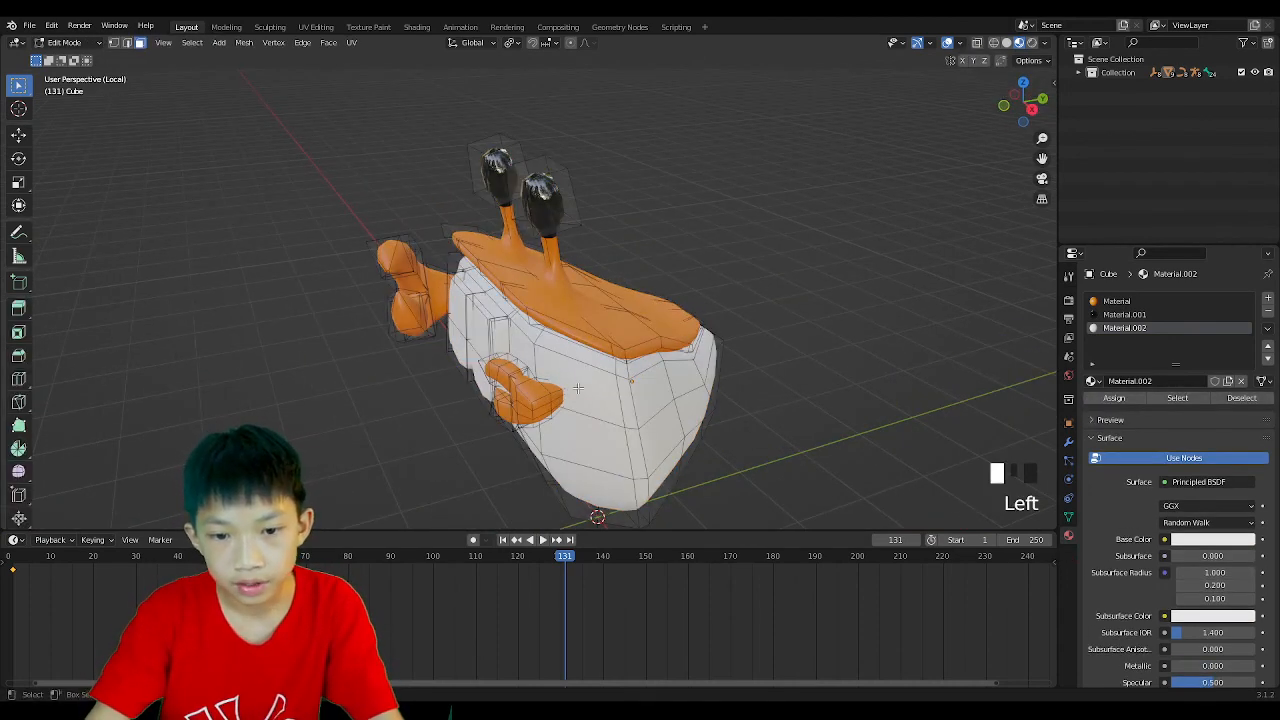
pyautogui.moveTo(577, 387); pyautogui.dragTo(783, 386, button='middle')
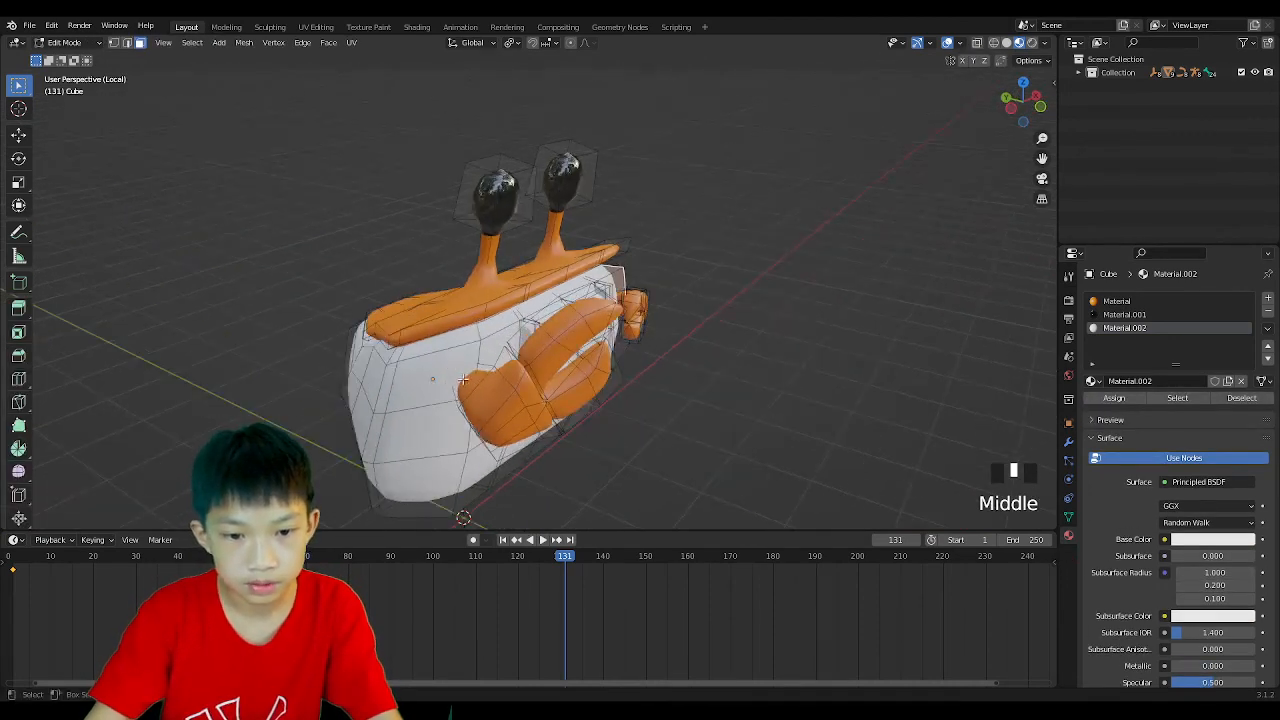
pyautogui.keyDown('shift'); pyautogui.click(463, 380); pyautogui.keyUp('shift')
pyautogui.moveTo(463, 380); pyautogui.dragTo(391, 443, button='middle')
# Add a new material with a dark brown base color, assign it to the two side faces and deselect them.
pyautogui.click(1268, 298)
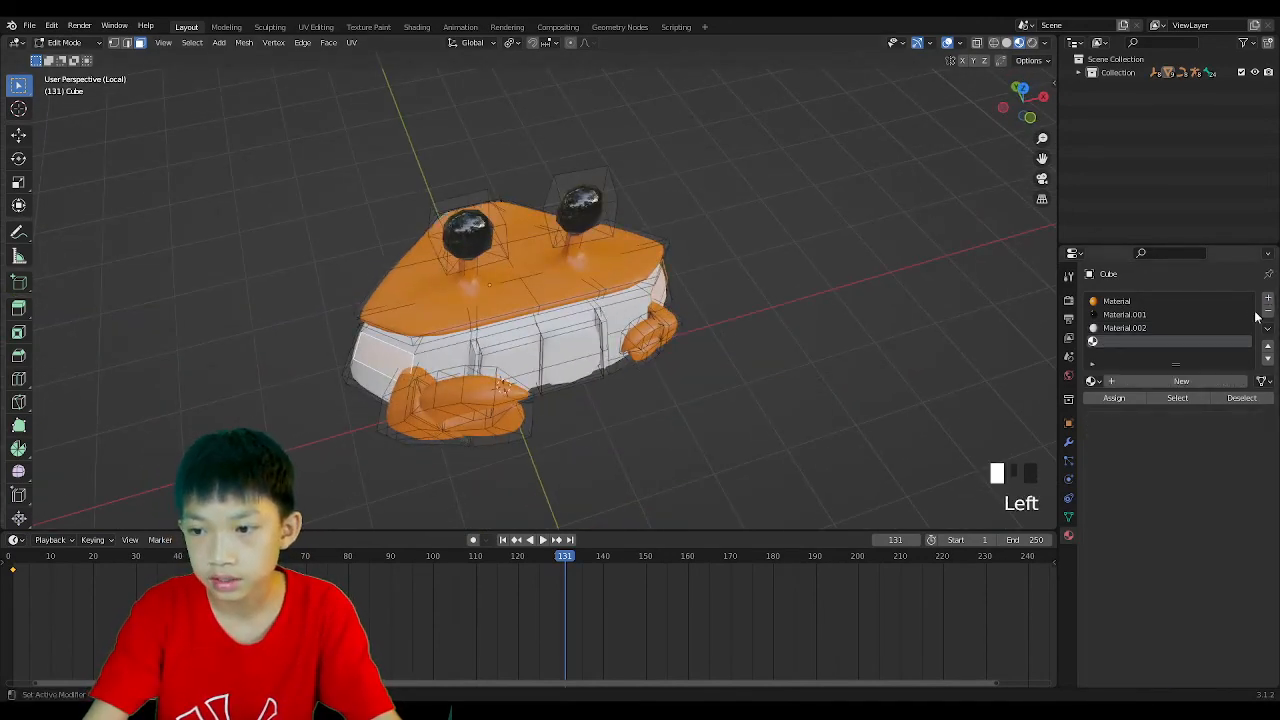
pyautogui.click(1183, 384)
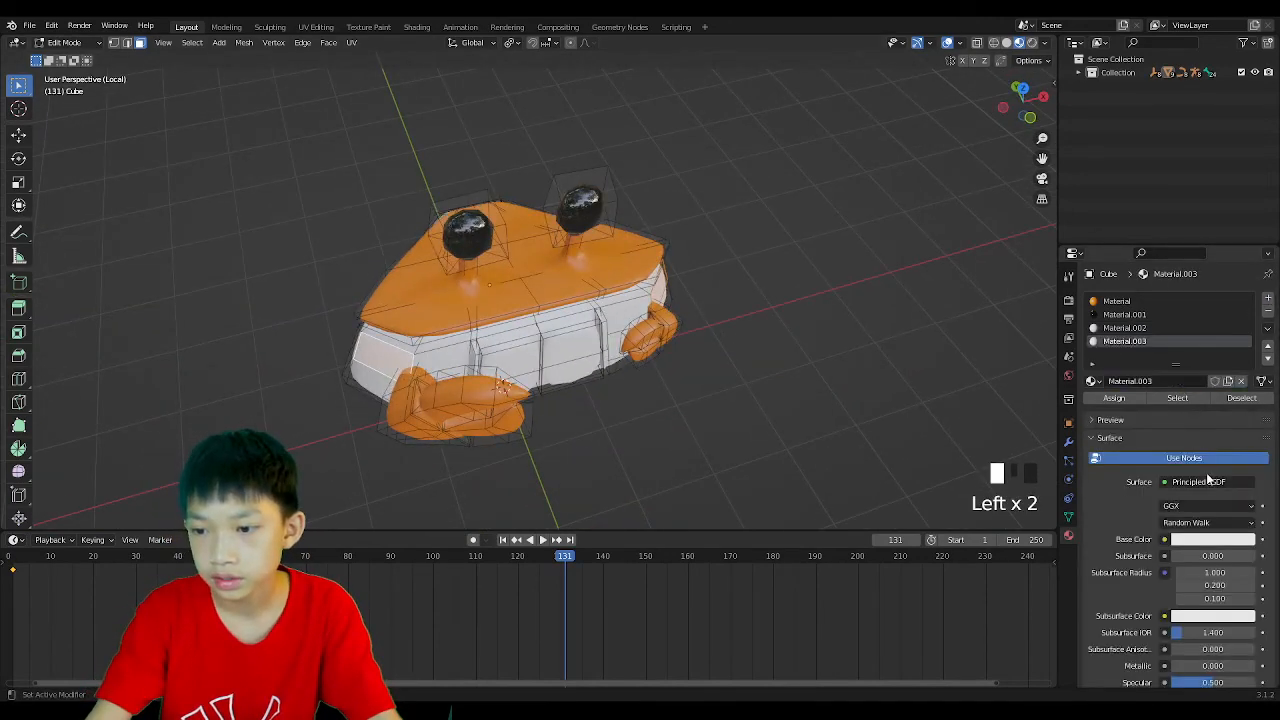
pyautogui.click(1217, 541)
pyautogui.click(1163, 445)
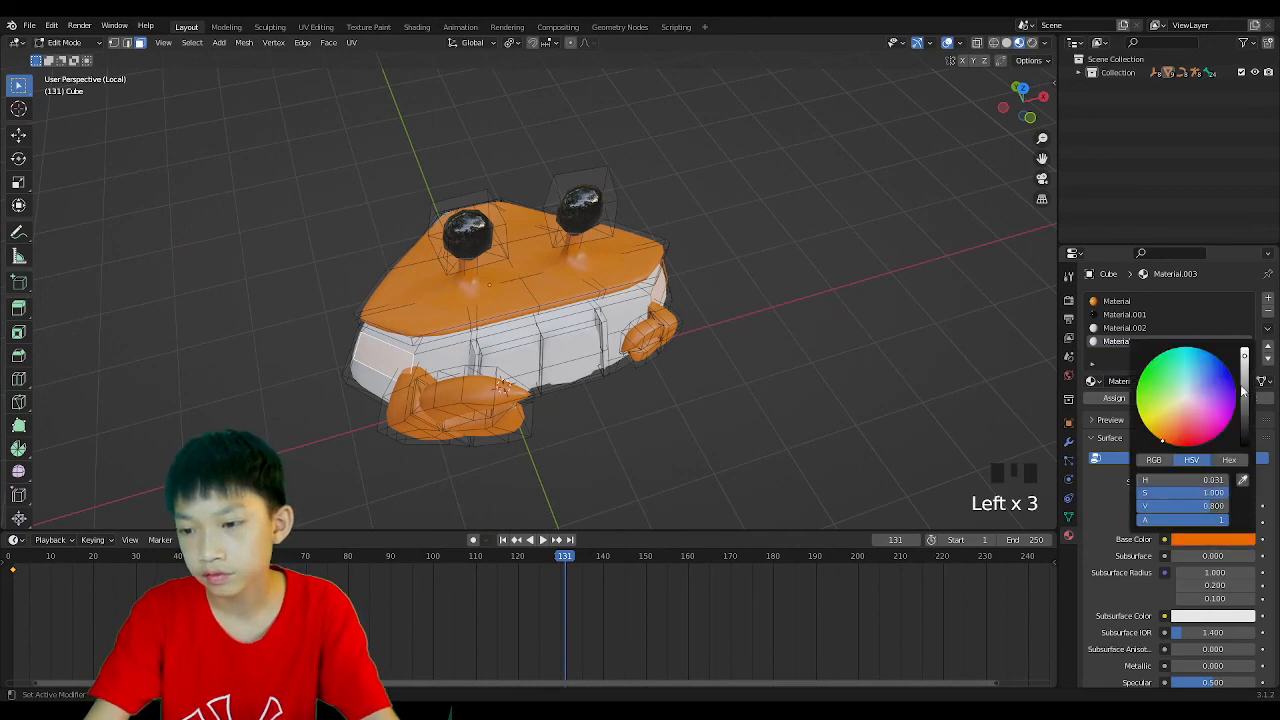
pyautogui.click(1243, 392)
pyautogui.click(1110, 398)
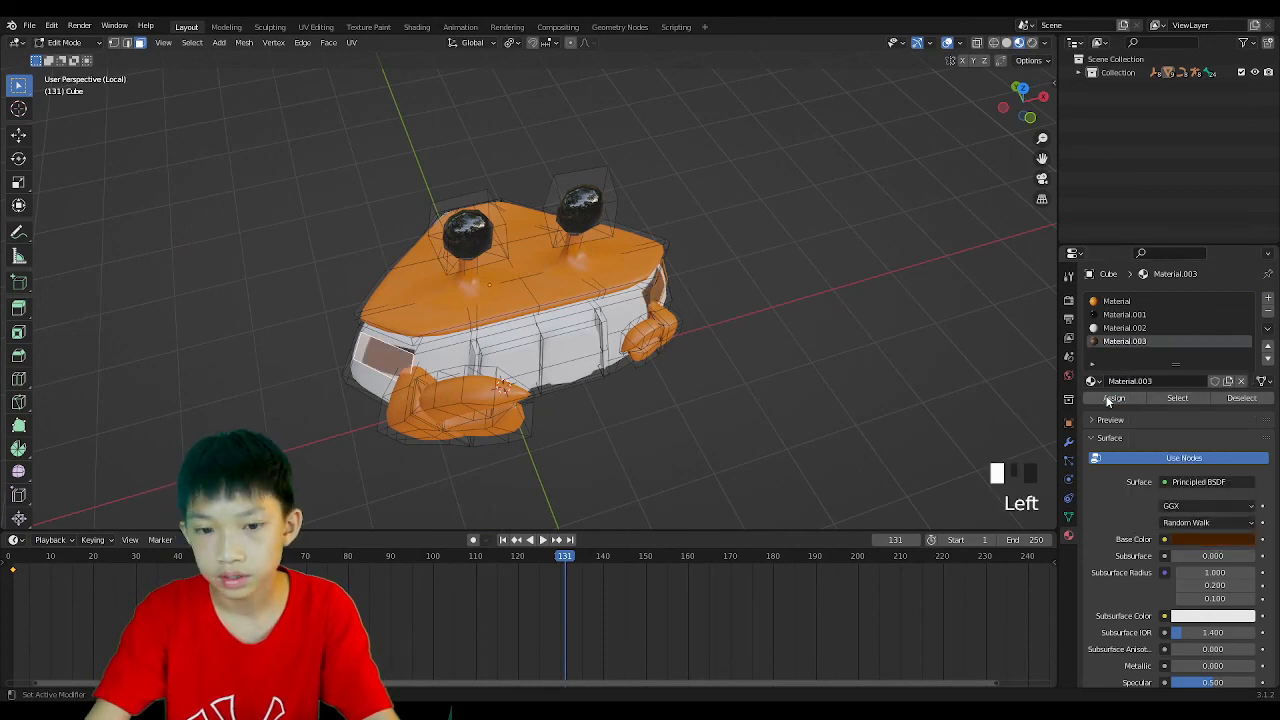
pyautogui.click(920, 300)
# Switch back to Object Mode and exit local view to bring back the whole crab scene.
pyautogui.moveTo(920, 300); pyautogui.dragTo(943, 291, button='middle')
pyautogui.press('Tab')
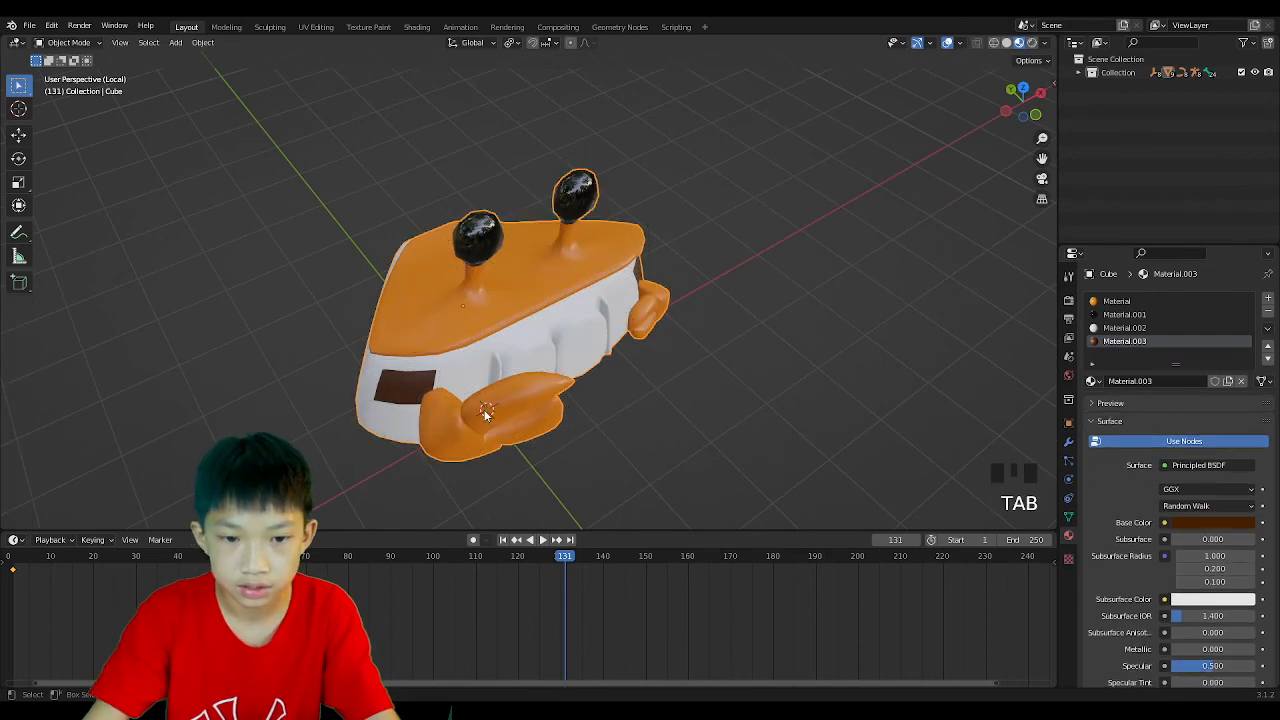
pyautogui.click(470, 412)
pyautogui.moveTo(463, 412); pyautogui.dragTo(833, 100, button='middle')
pyautogui.scroll(-2, 412, 263)
pyautogui.press('/')
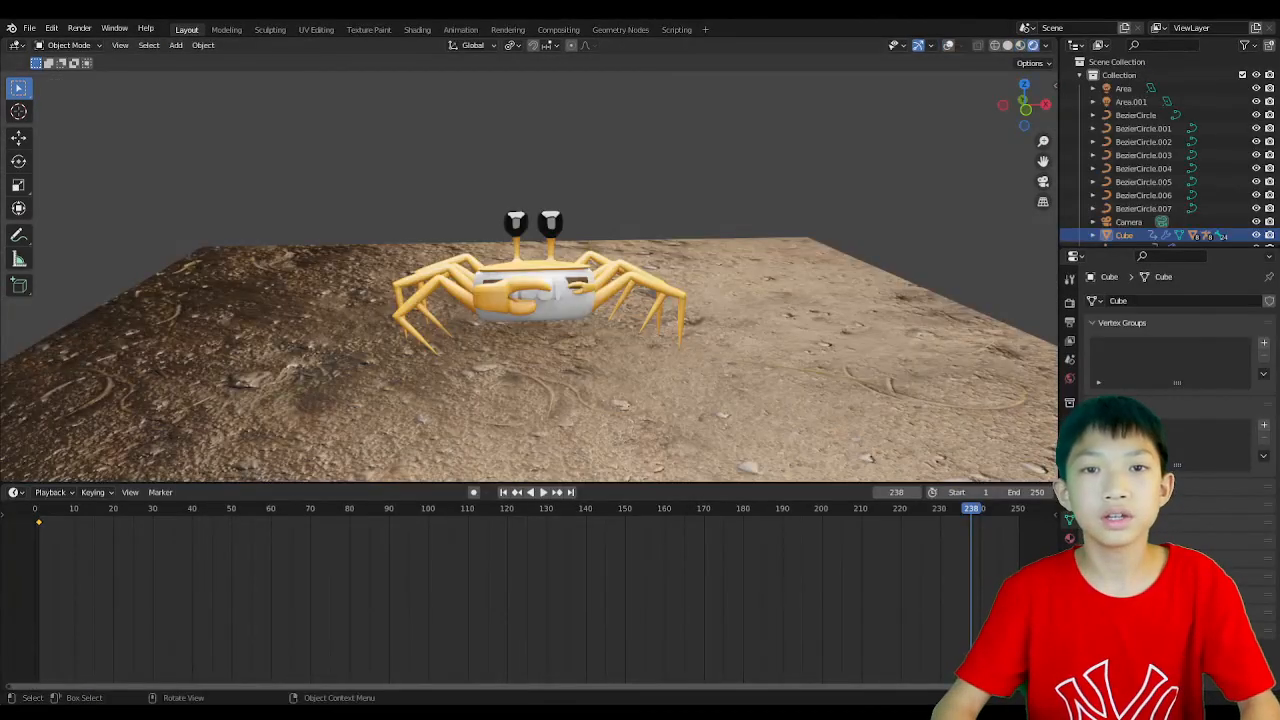